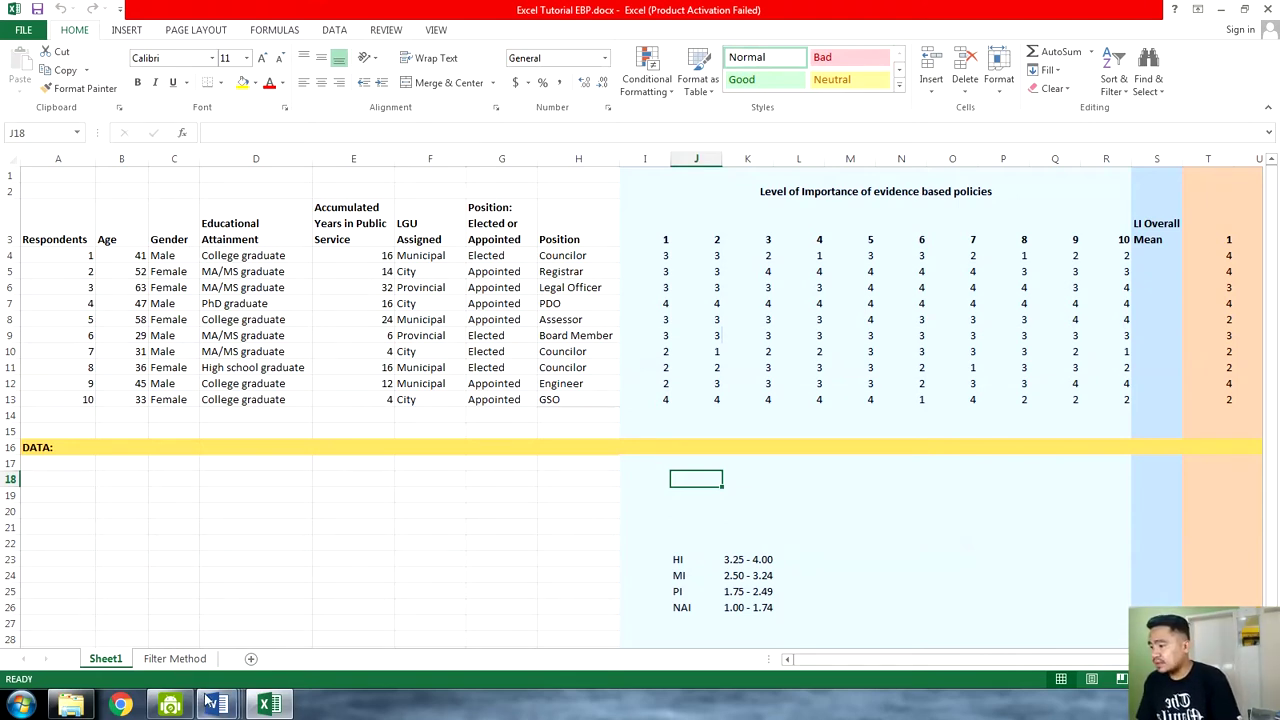
Show the previews of the three open Word documents, including the sample questionnaire
mouse_move(212, 705)
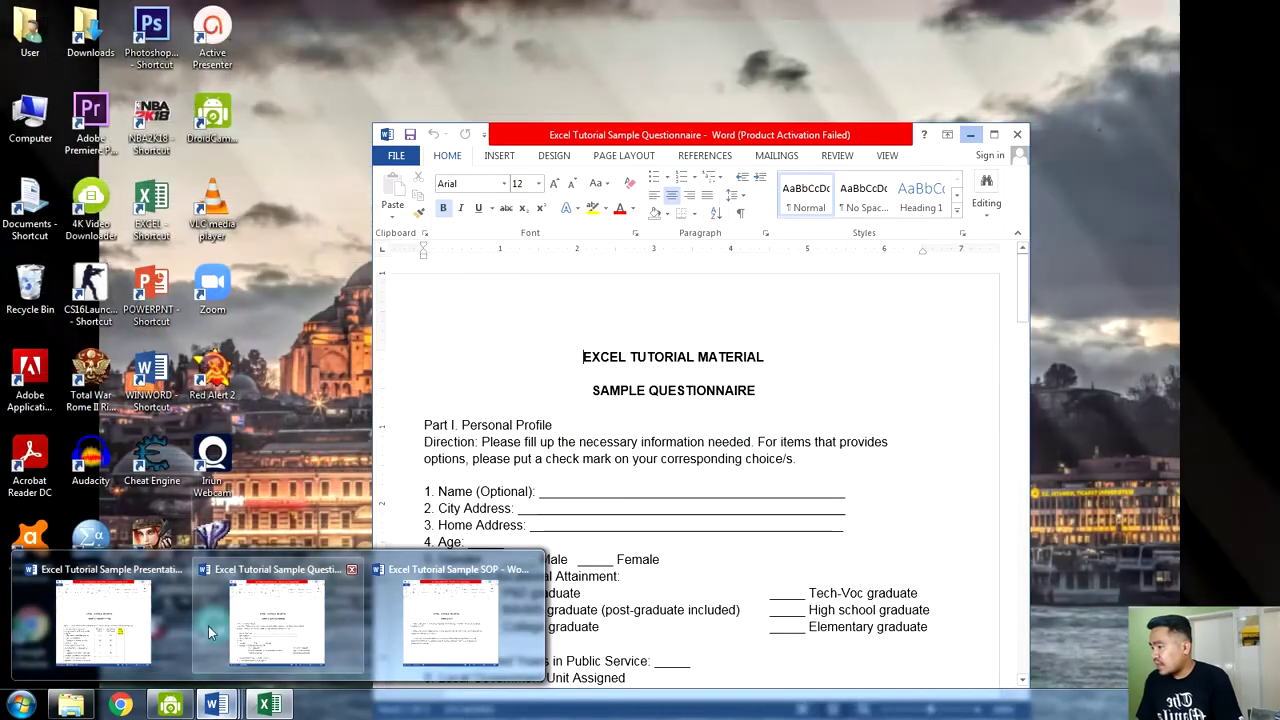
Bring the 'Excel Tutorial Sample SOP' document with its three research questions to the front
click(453, 628)
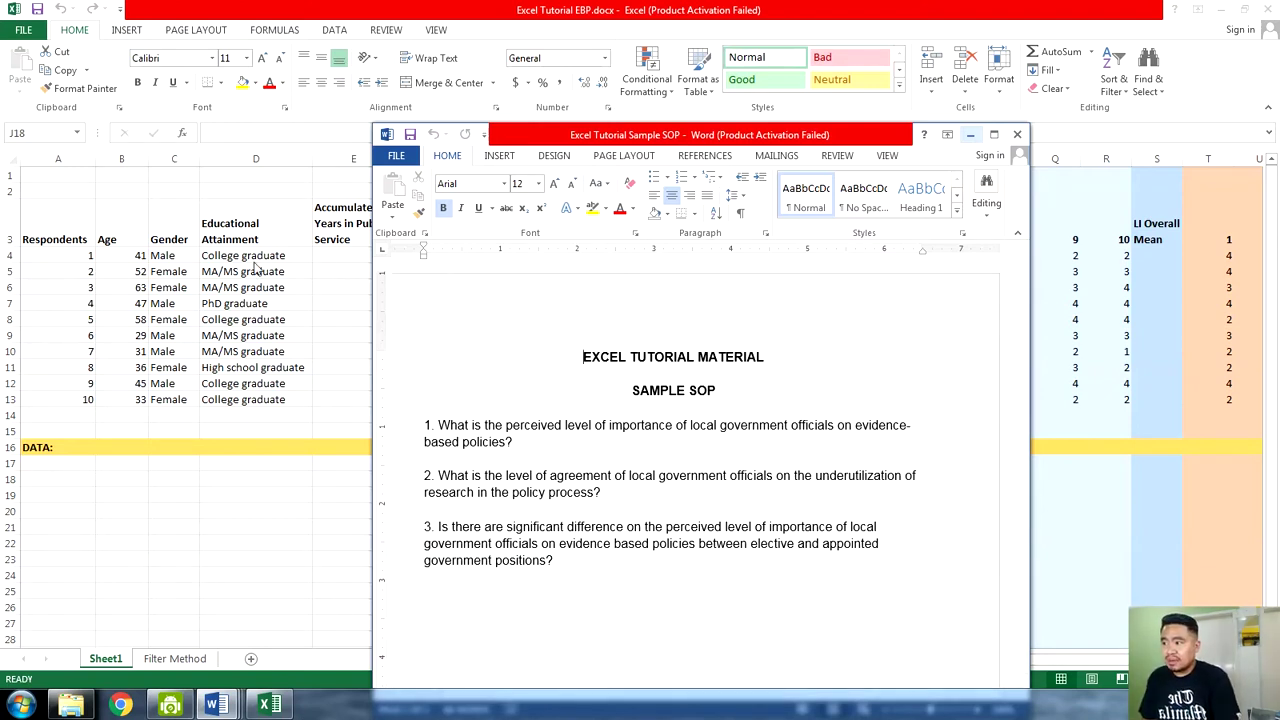
Select the spreadsheet header row A3:R3, then bring the Sample SOP back in front
key(alt+Tab)
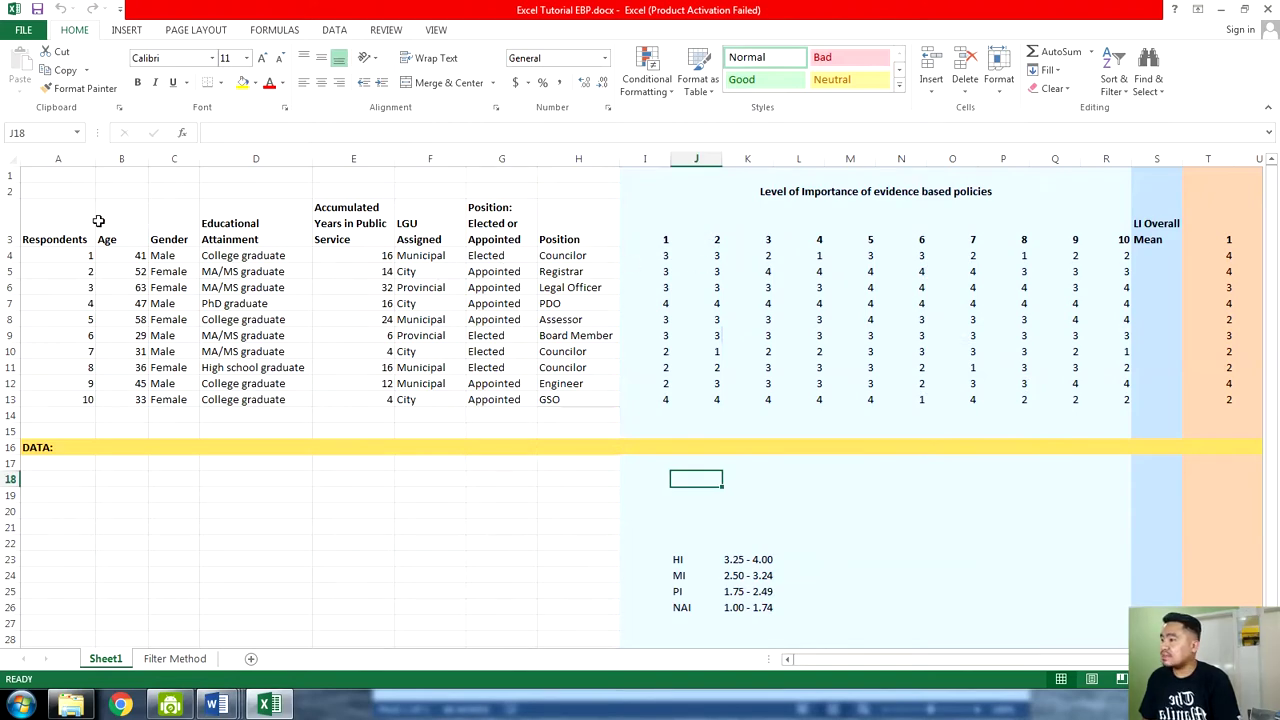
drag(75, 221, 1122, 202)
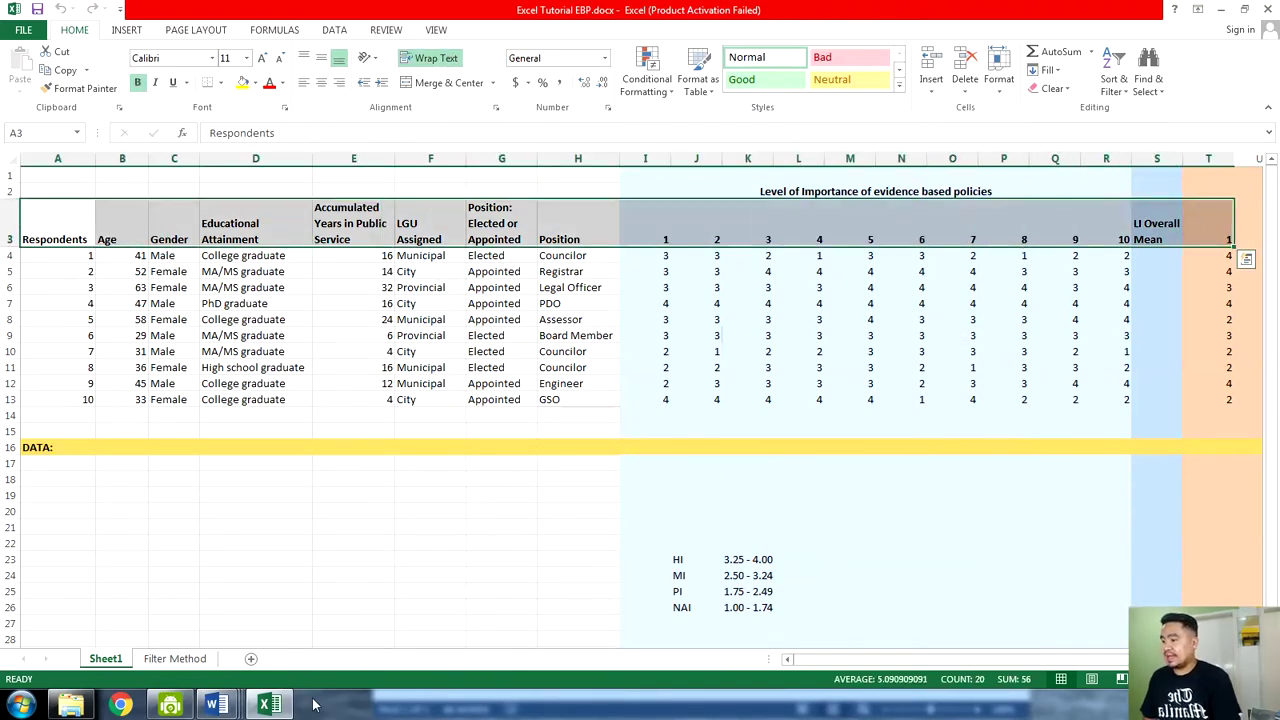
mouse_move(213, 705)
click(459, 580)
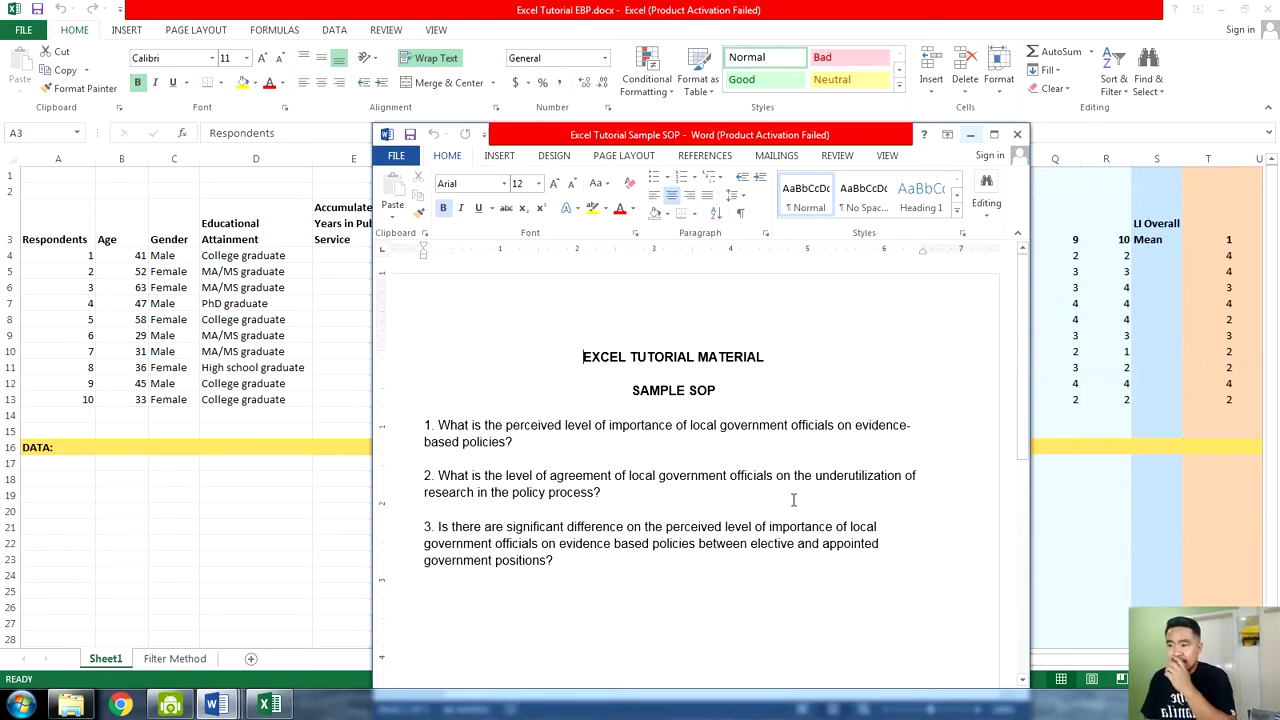
Highlight parts of research questions 1 to 3, such as 'underutilization', to review them
drag(816, 476, 893, 477)
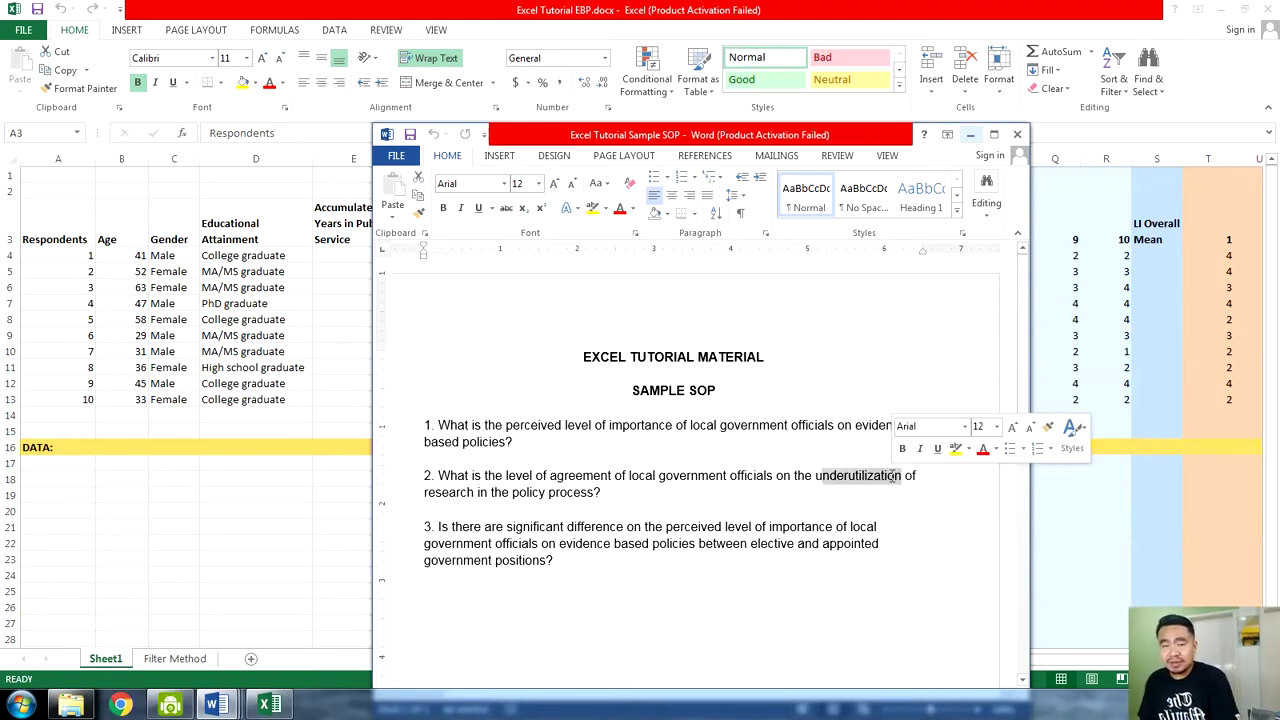
click(568, 509)
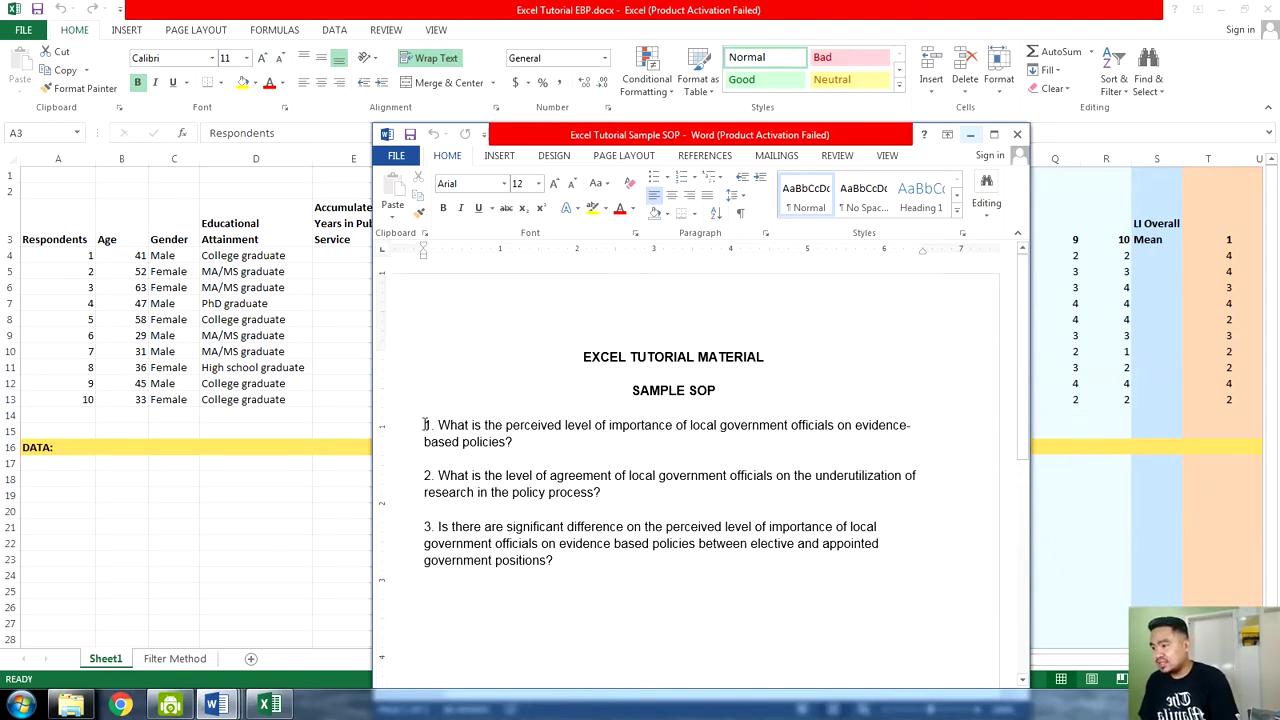
drag(425, 425, 608, 497)
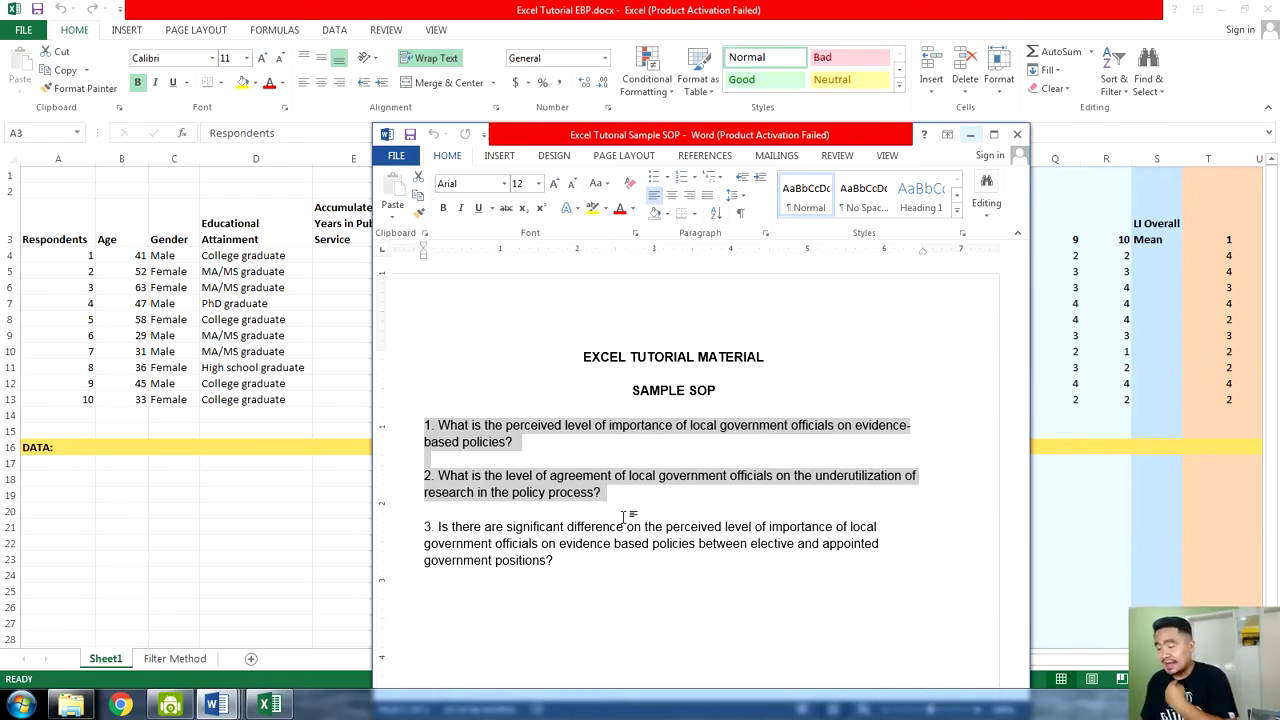
click(560, 428)
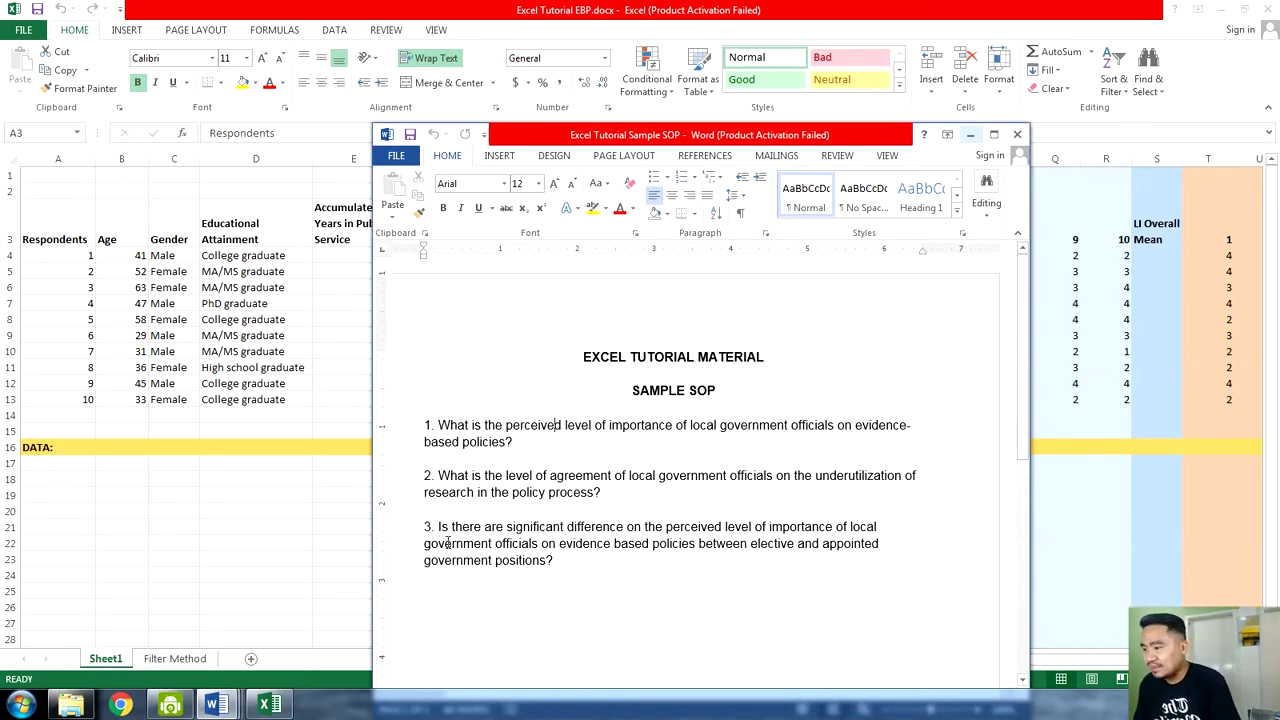
drag(423, 527, 541, 568)
click(530, 570)
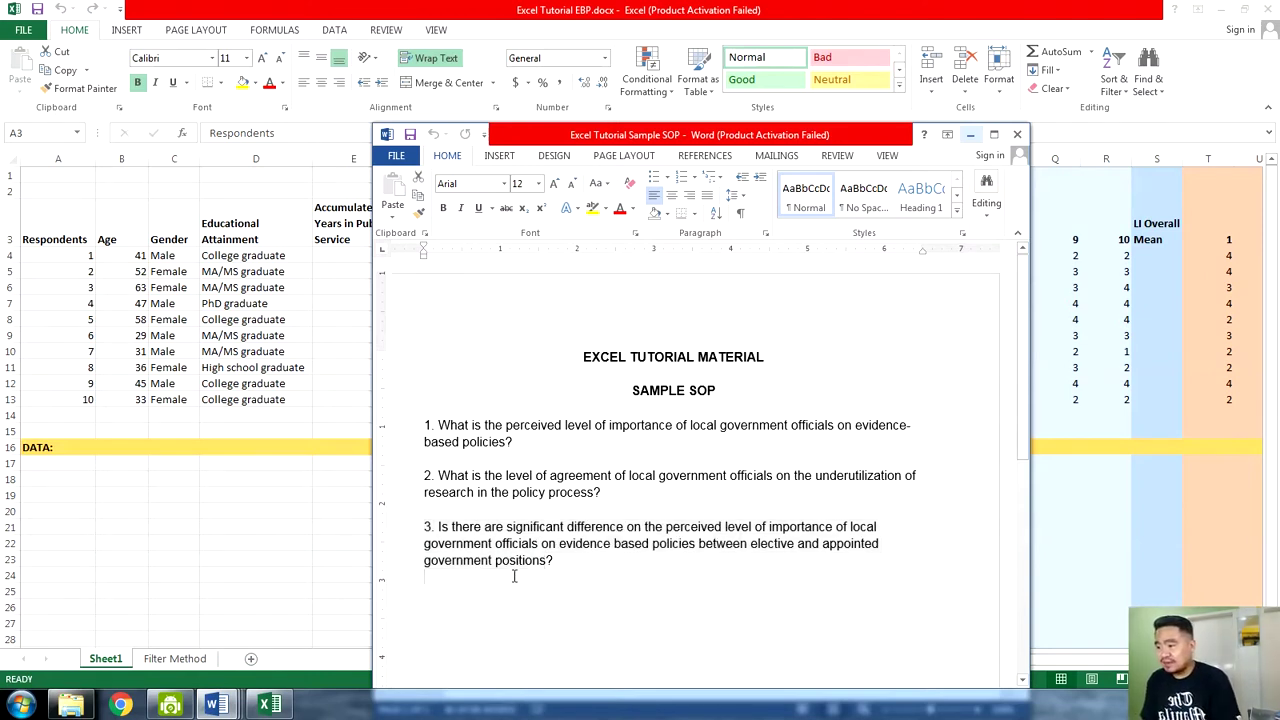
drag(423, 425, 600, 494)
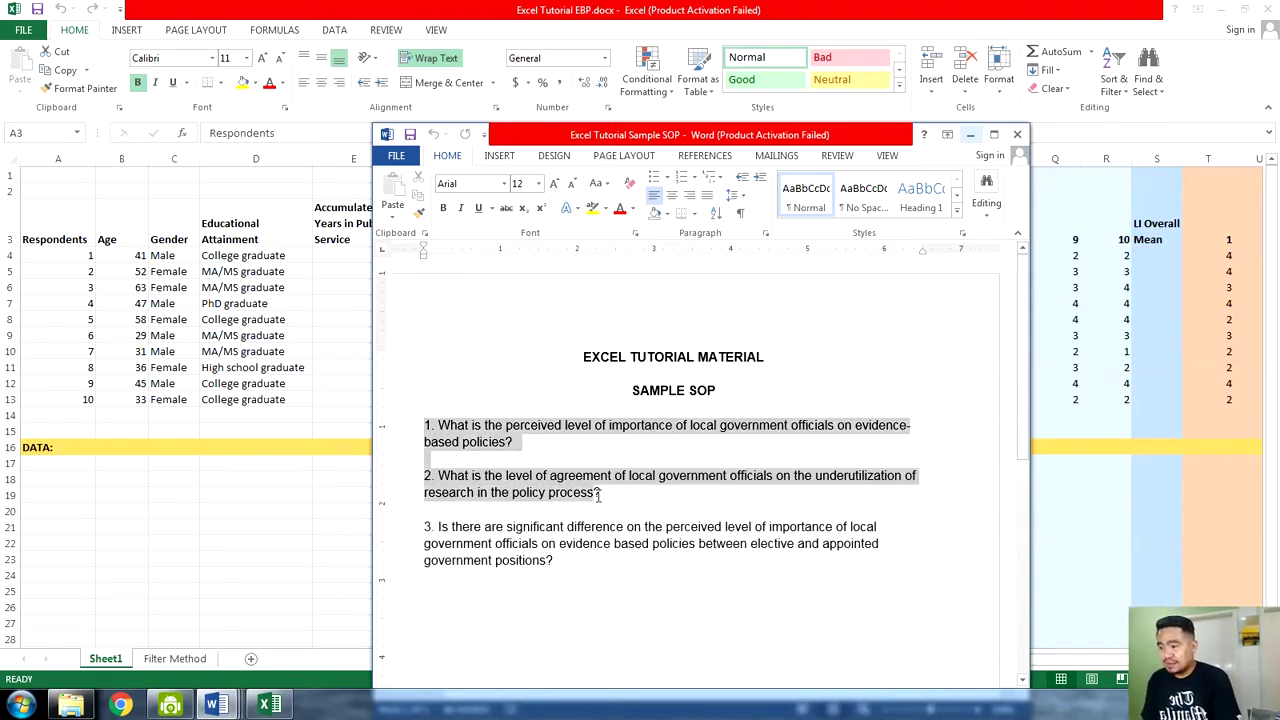
drag(425, 528, 527, 562)
click(528, 563)
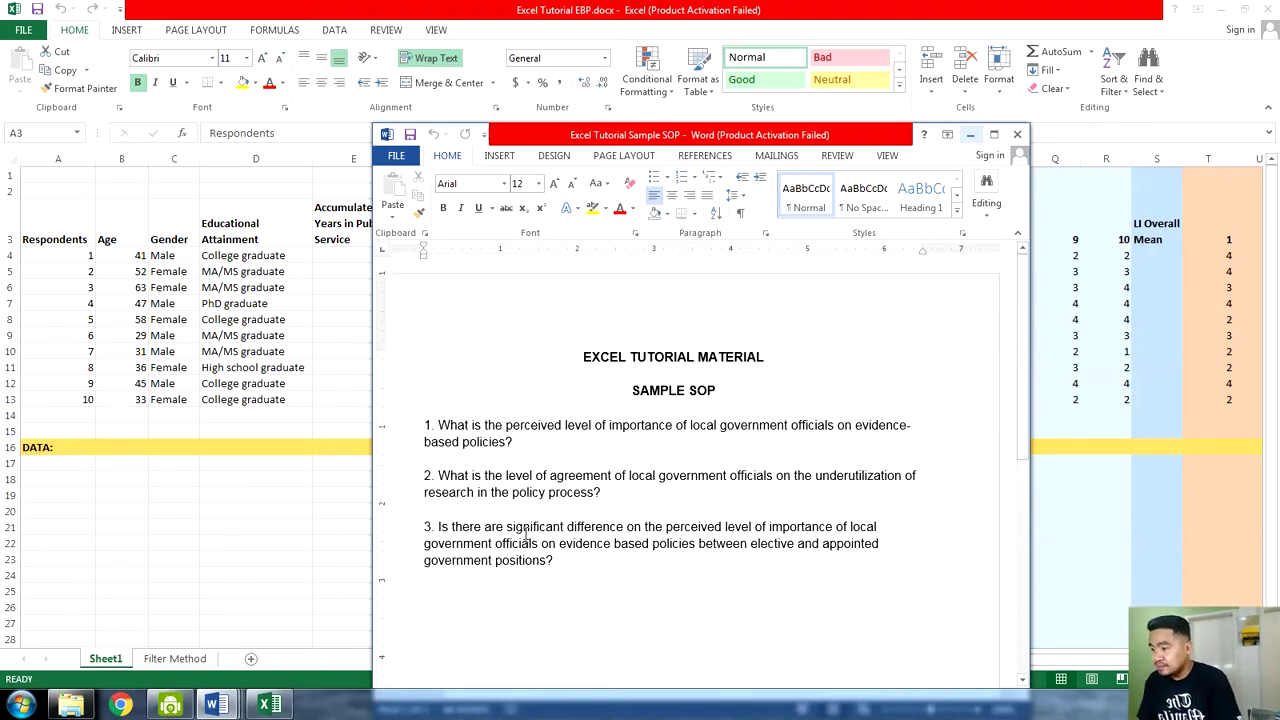
Remove the space between 'evidence' and 'based' in question 3
drag(518, 531, 624, 532)
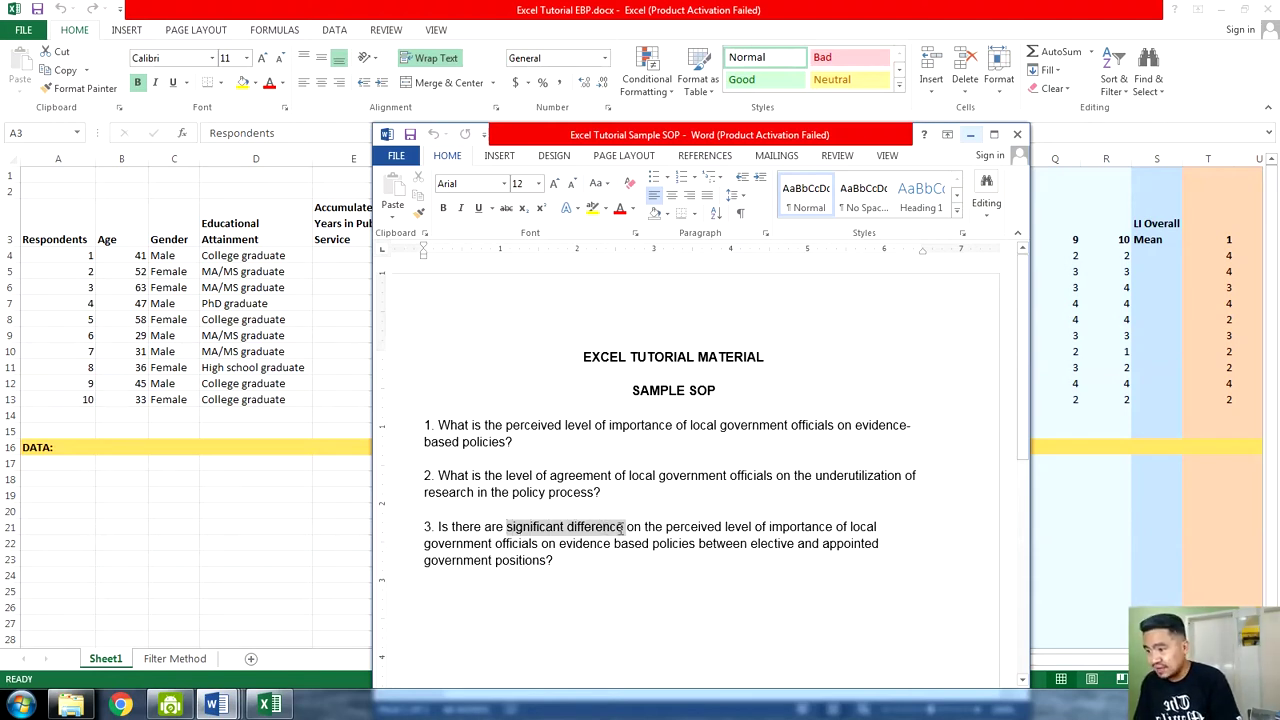
click(590, 571)
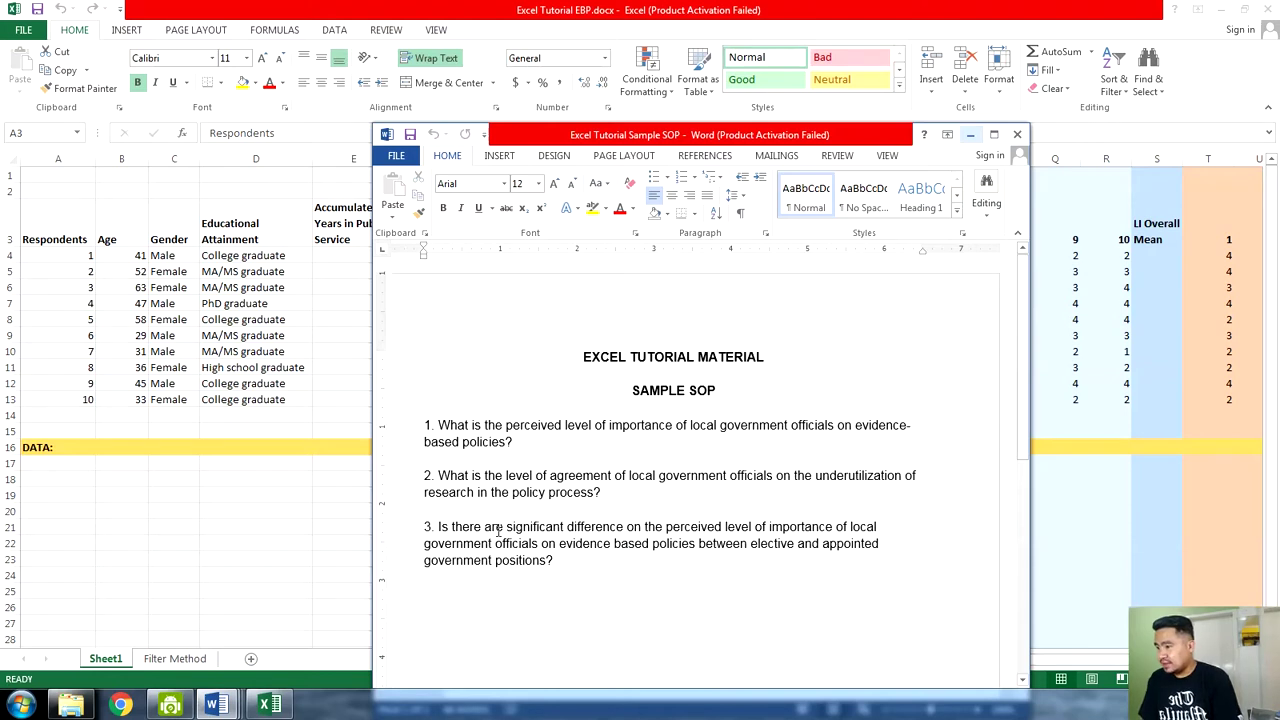
scroll(497, 527, down, 1)
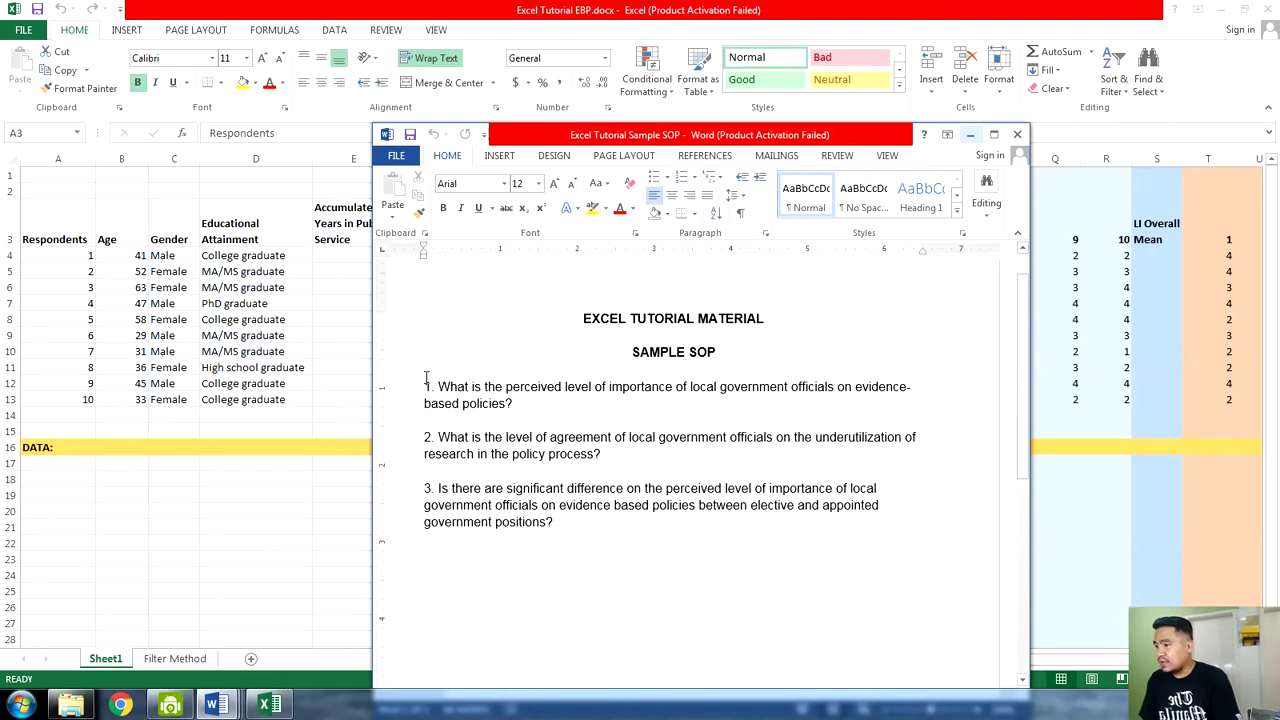
drag(426, 387, 514, 403)
click(520, 387)
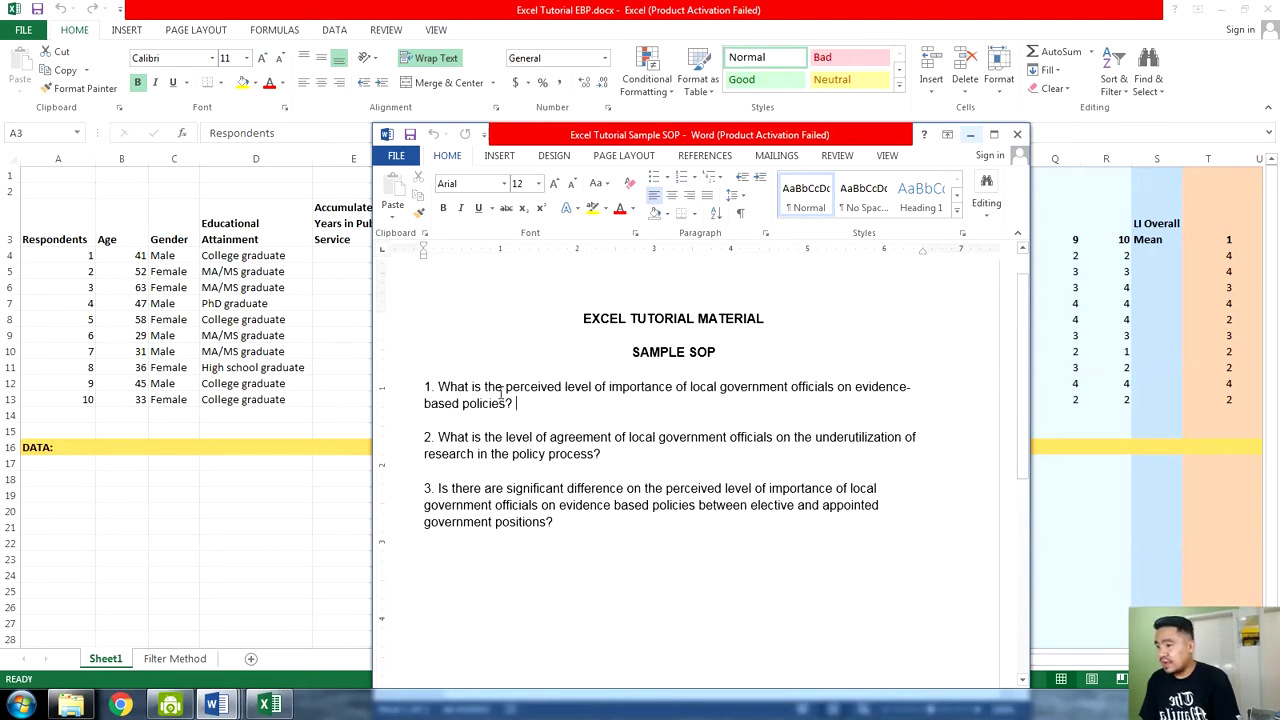
key(Down)
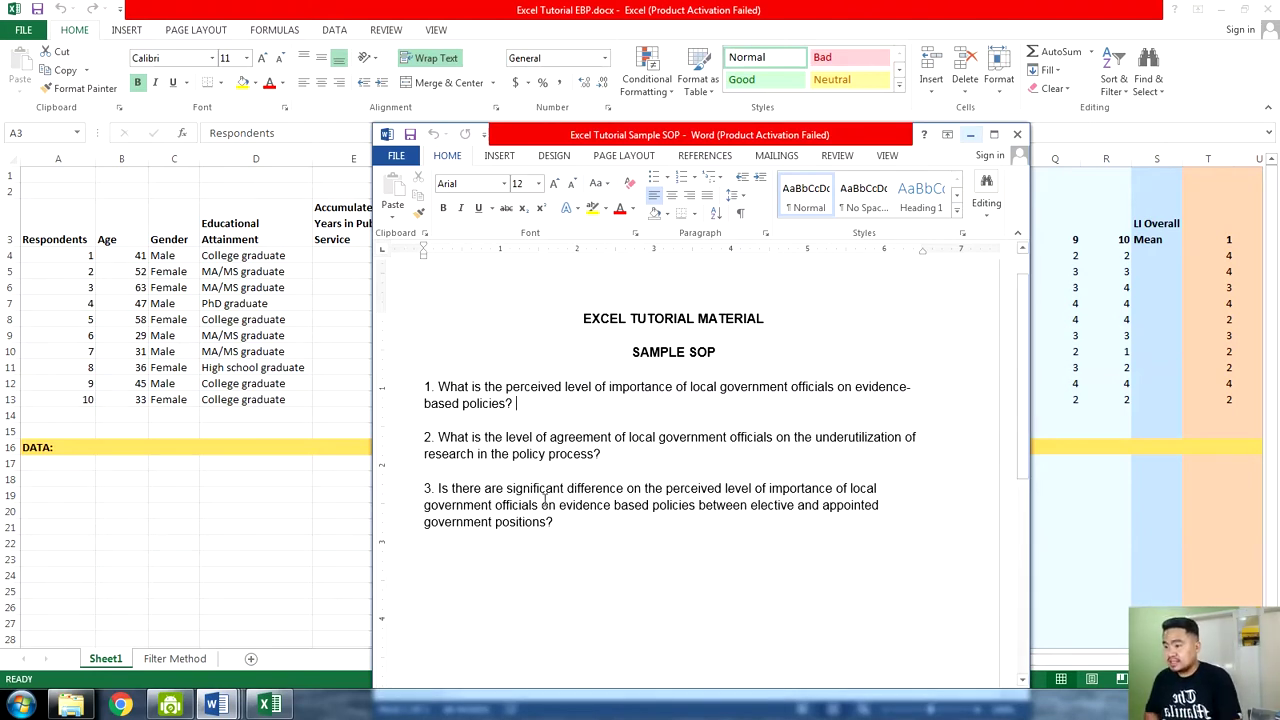
click(615, 505)
key(BackSpace)
Hyphenate 'evidence-based' and highlight the elective and appointed positions and officials phrases
text(-)
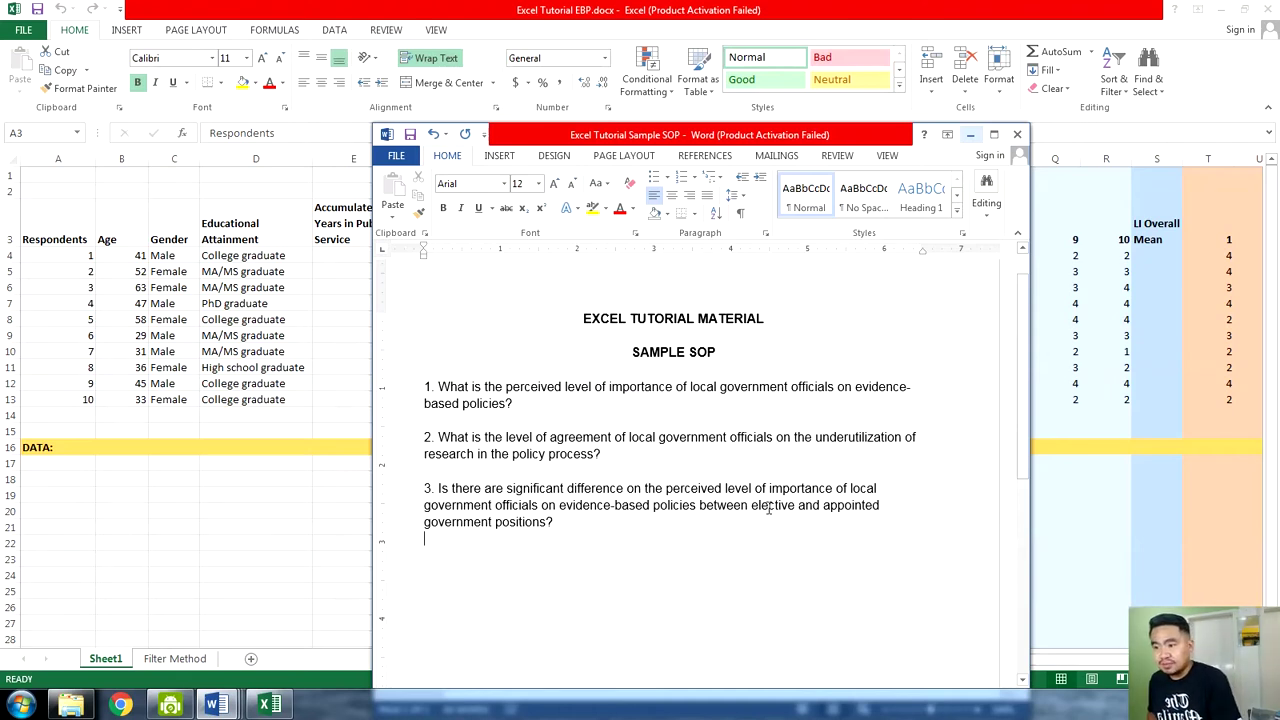
drag(752, 507, 868, 522)
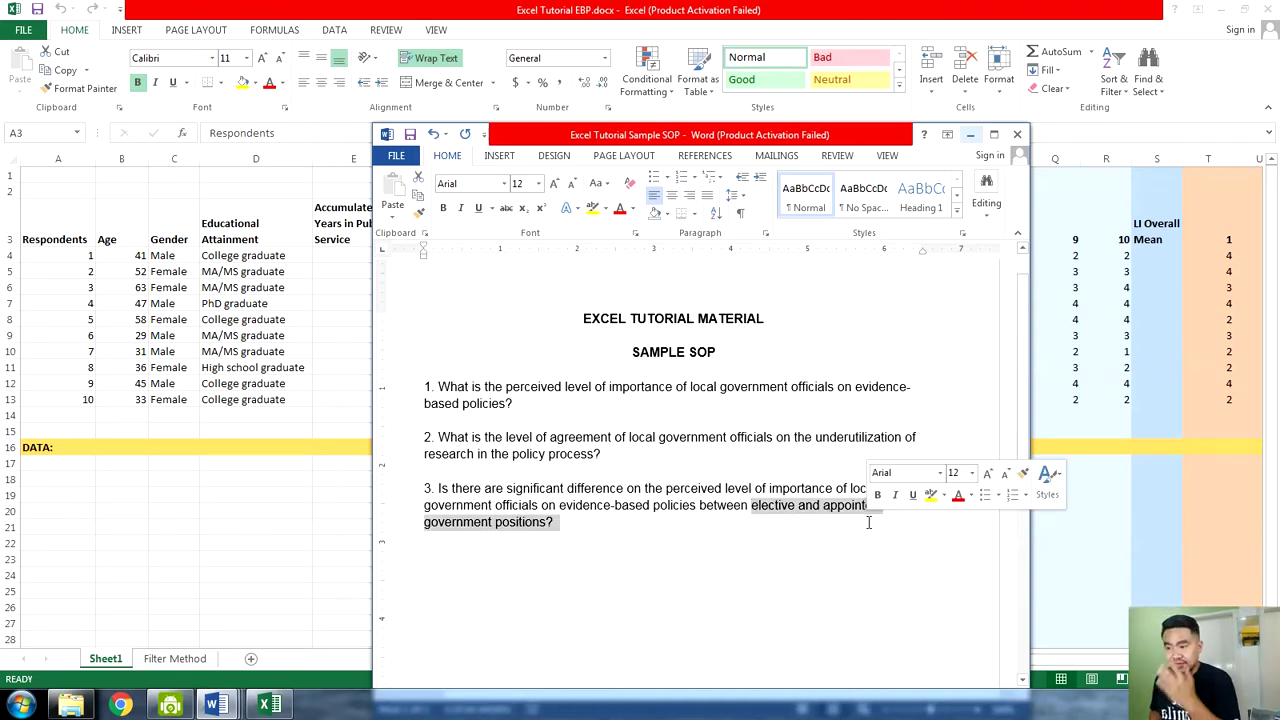
drag(690, 388, 544, 405)
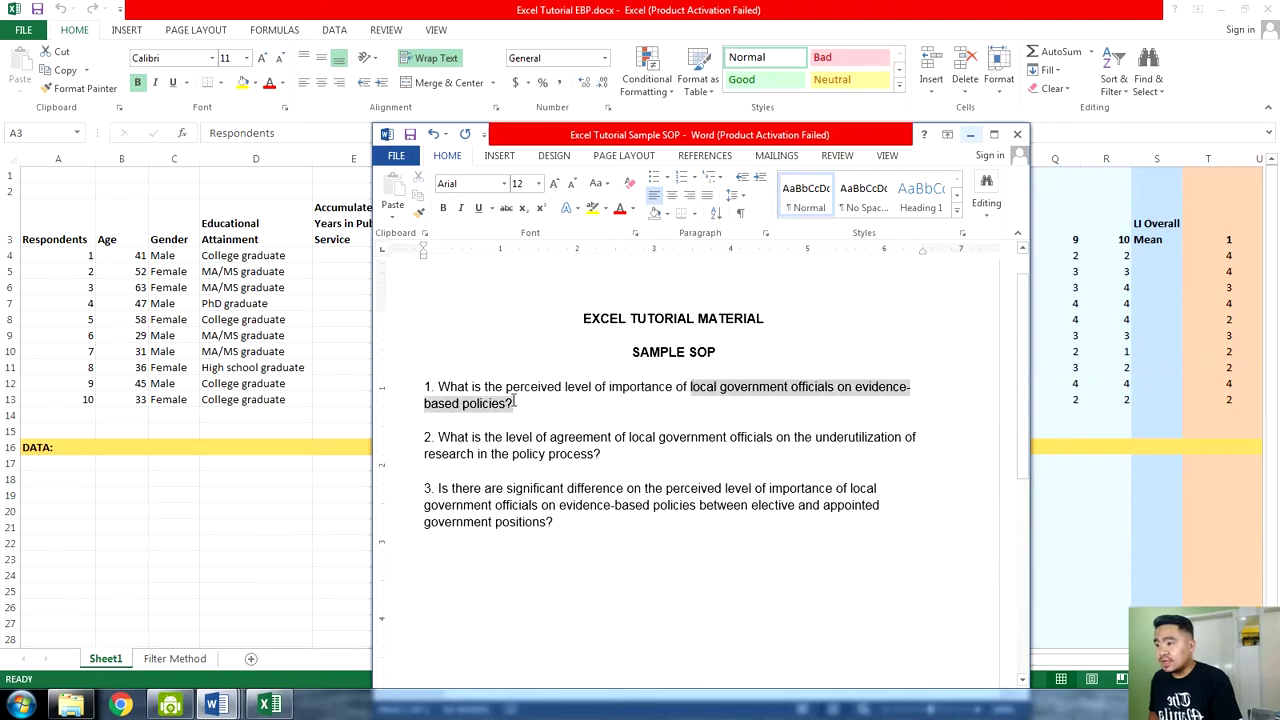
click(806, 420)
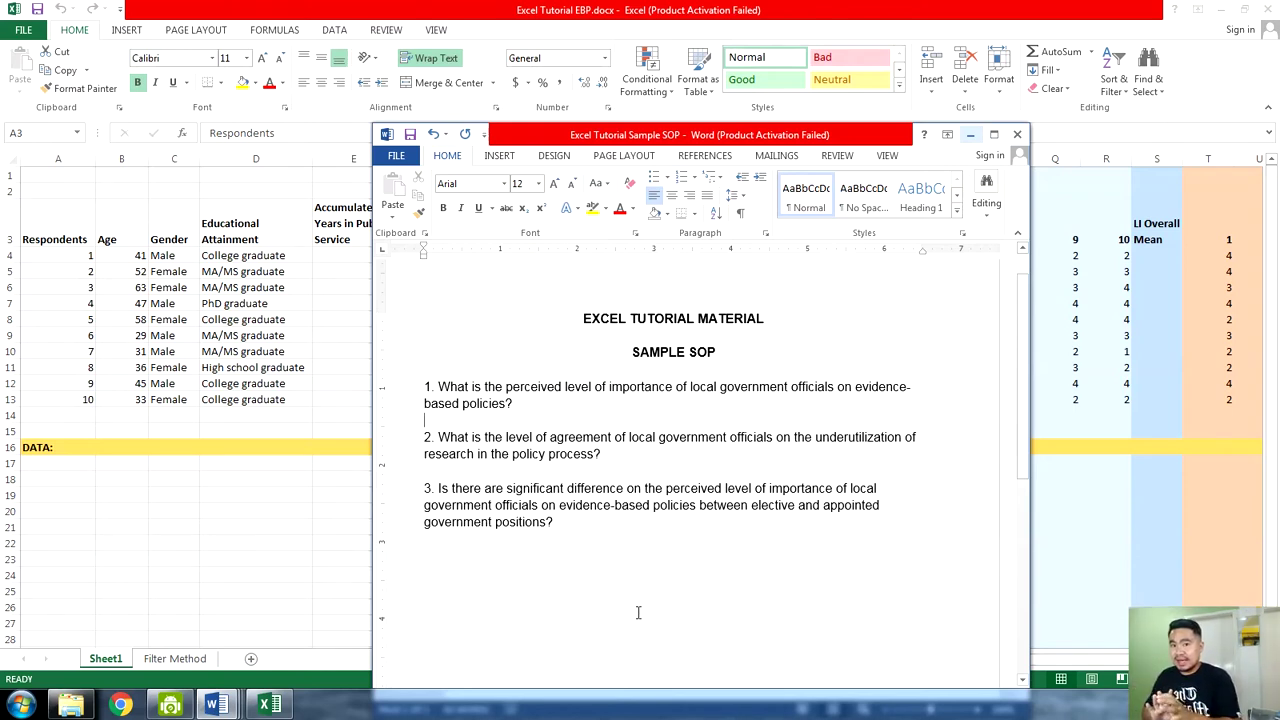
mouse_move(750, 506)
mouse_down()
mouse_move(818, 505)
mouse_move(752, 525)
mouse_up()
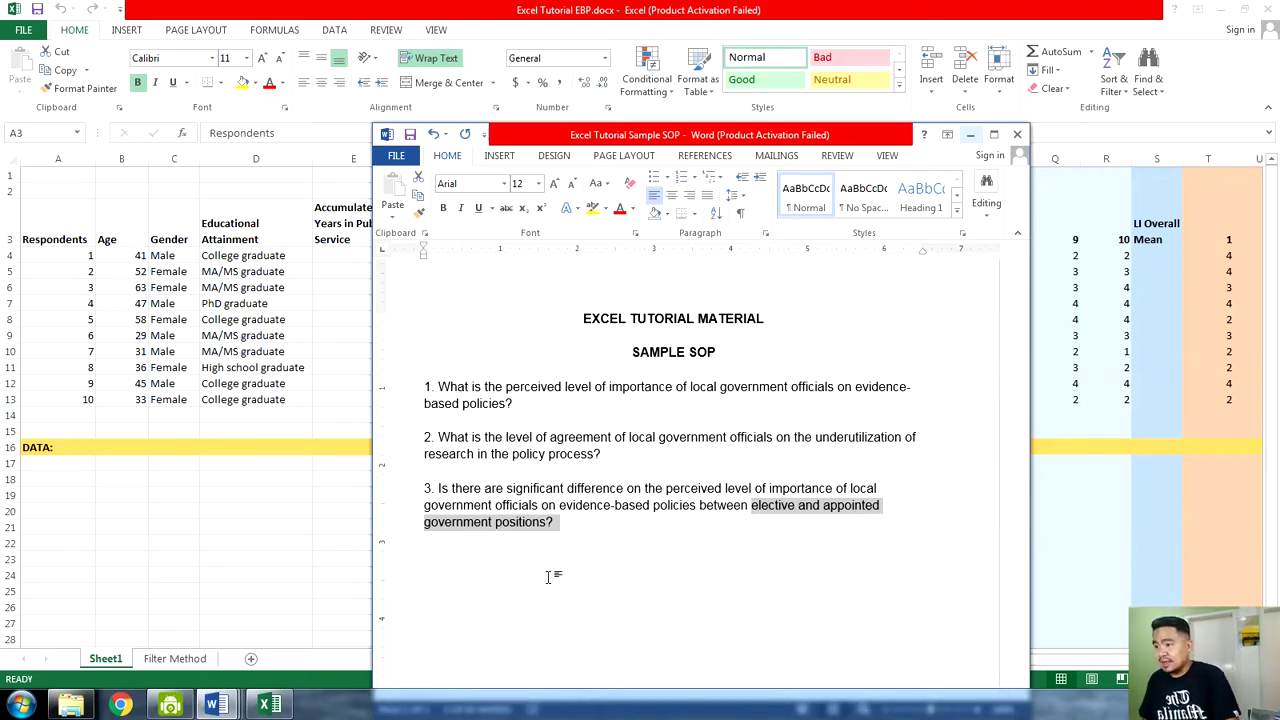
Highlight the key phrases 'perceived level', 'level of agreement' and 'significant difference' in the questions
drag(426, 386, 494, 522)
click(540, 564)
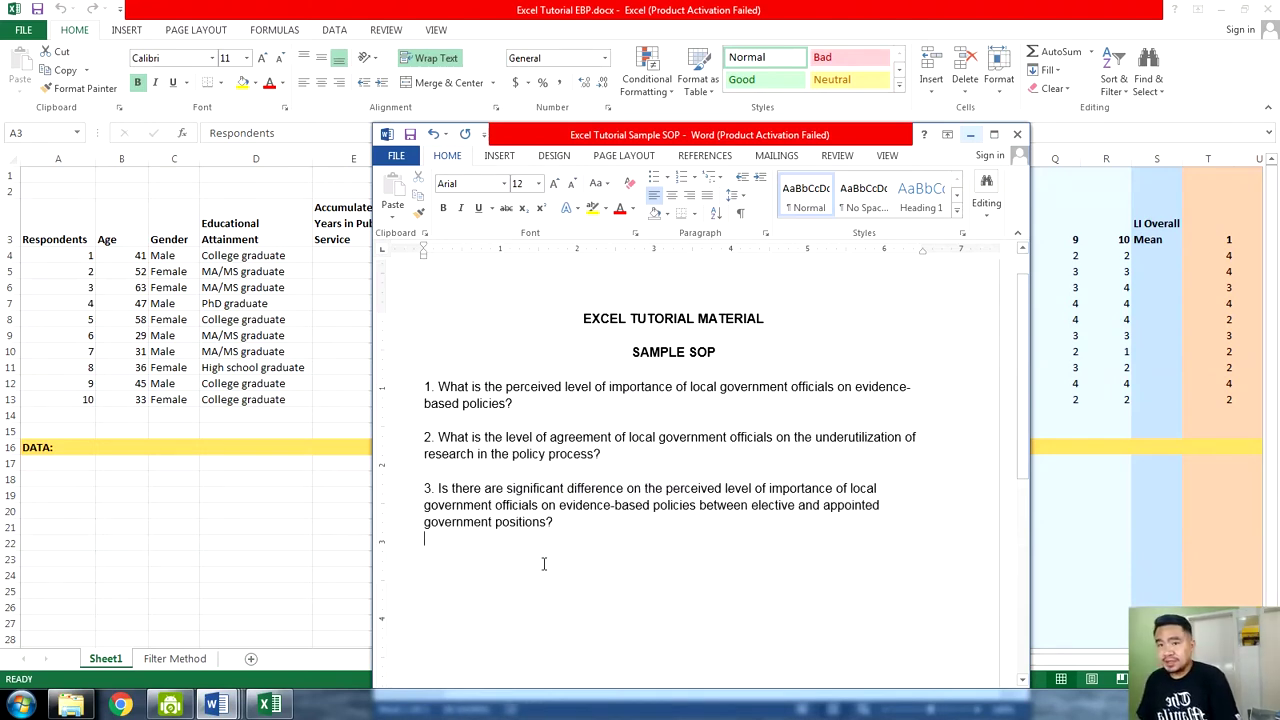
drag(507, 388, 676, 388)
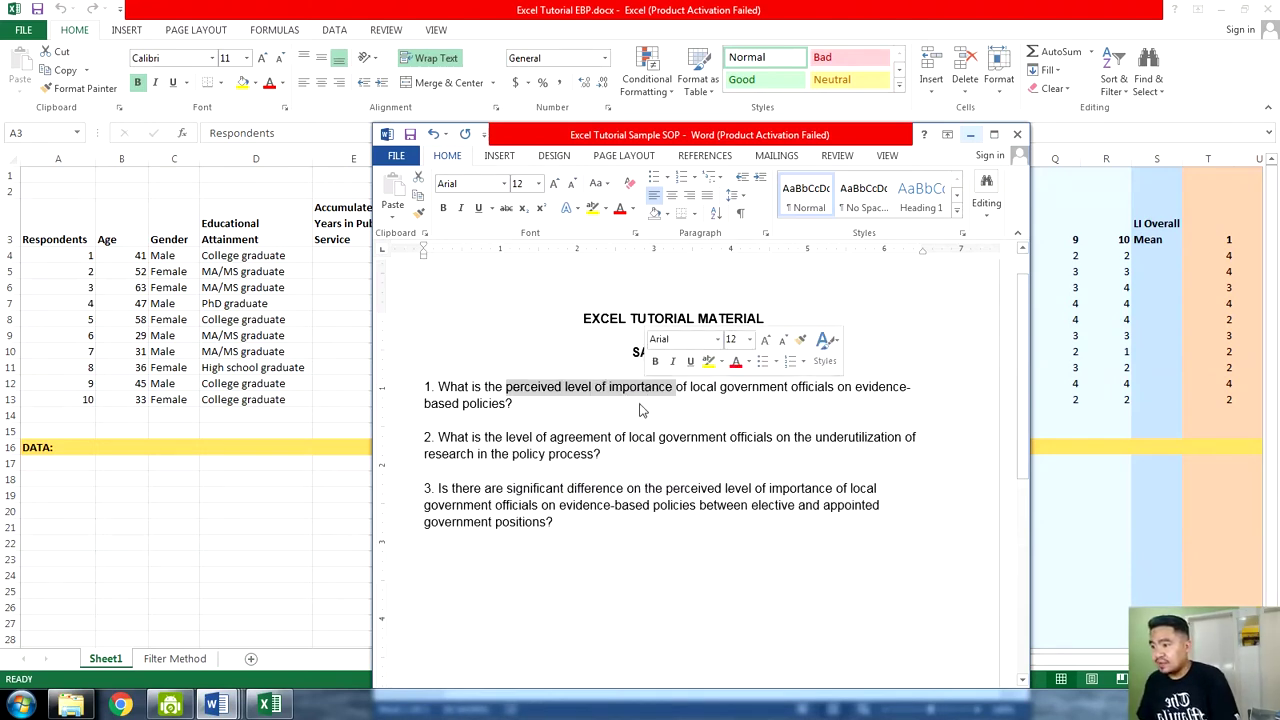
drag(506, 440, 656, 441)
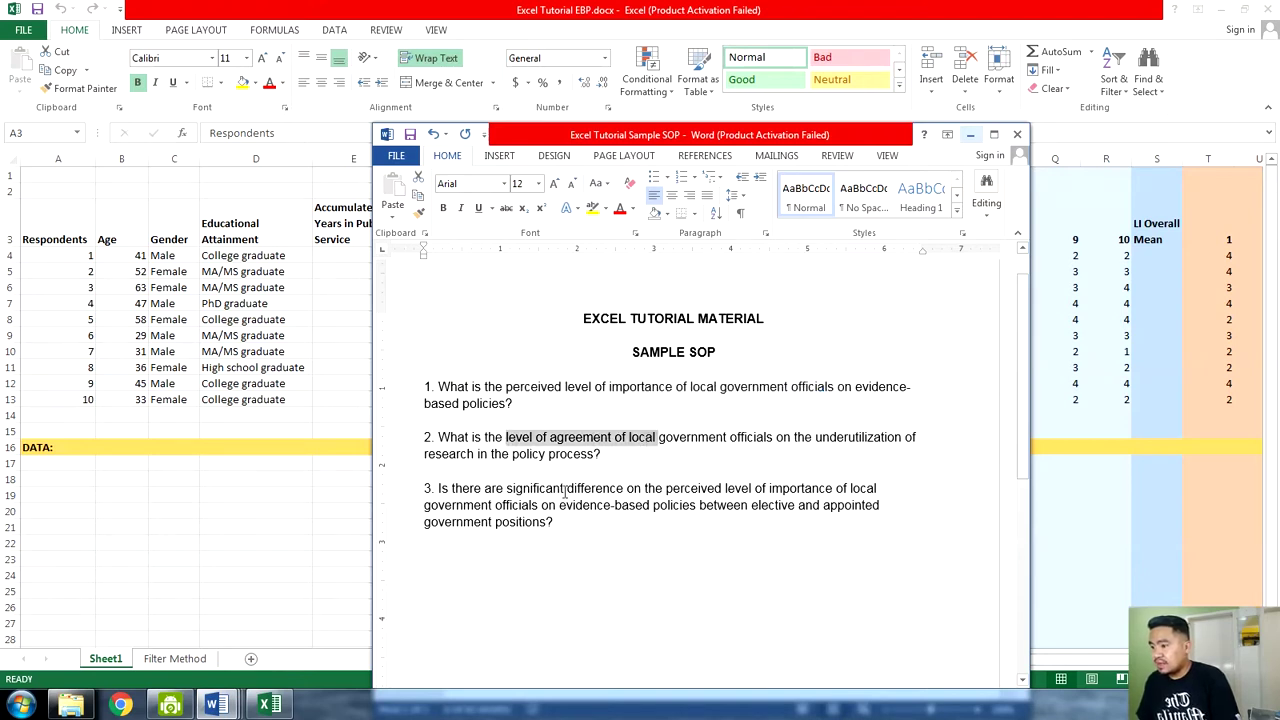
drag(507, 489, 627, 490)
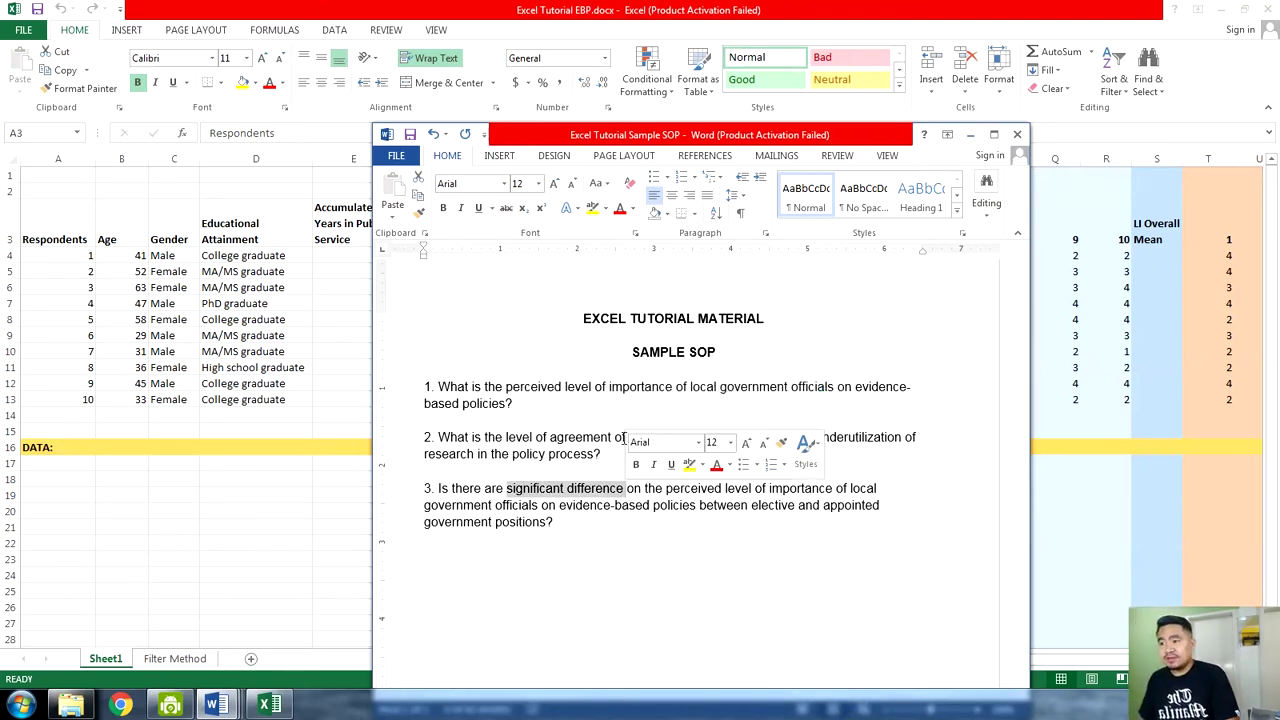
click(505, 514)
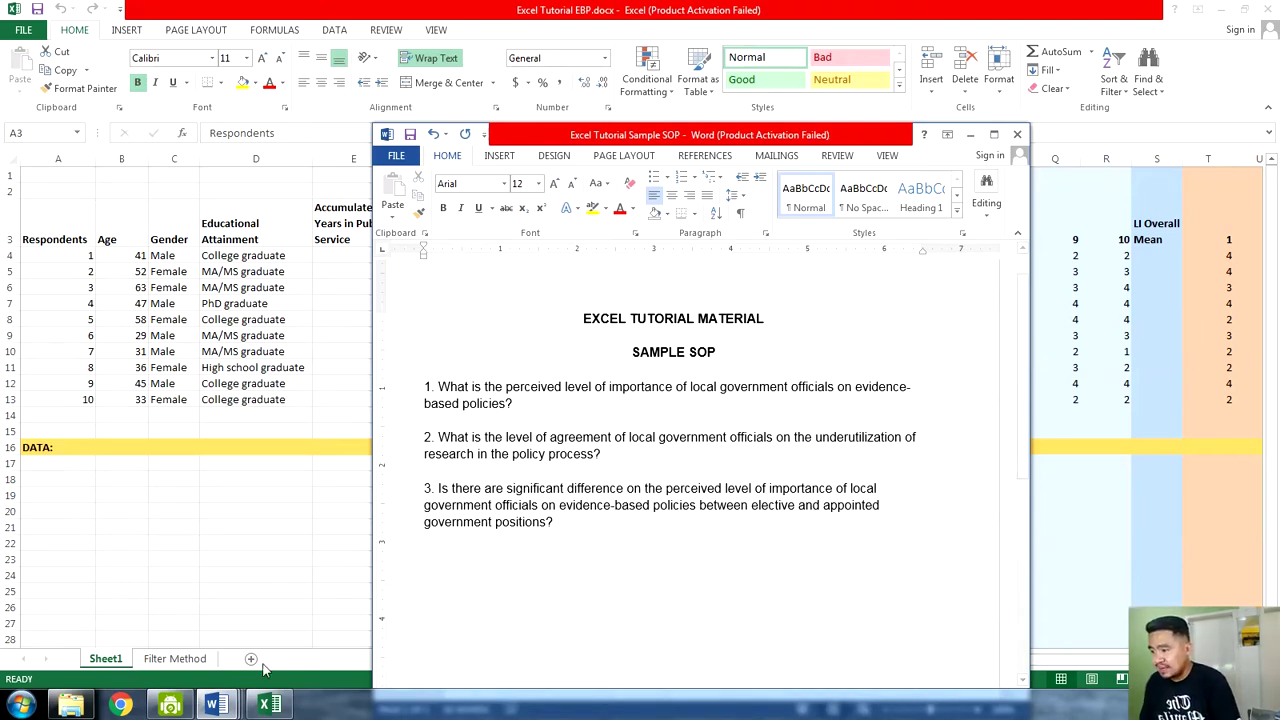
Bring the Sample Questionnaire forward and review its personal profile items, starting with Name
click(215, 704)
click(278, 620)
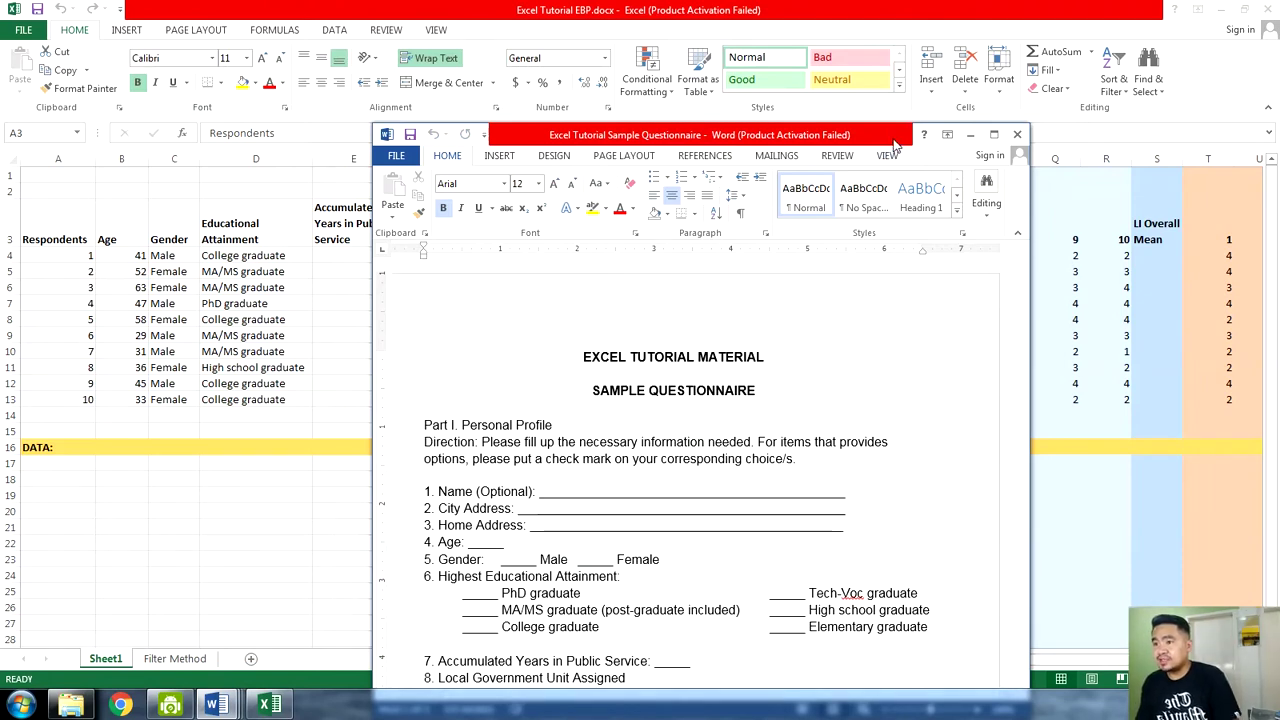
drag(894, 140, 894, 111)
scroll(669, 377, down, 1)
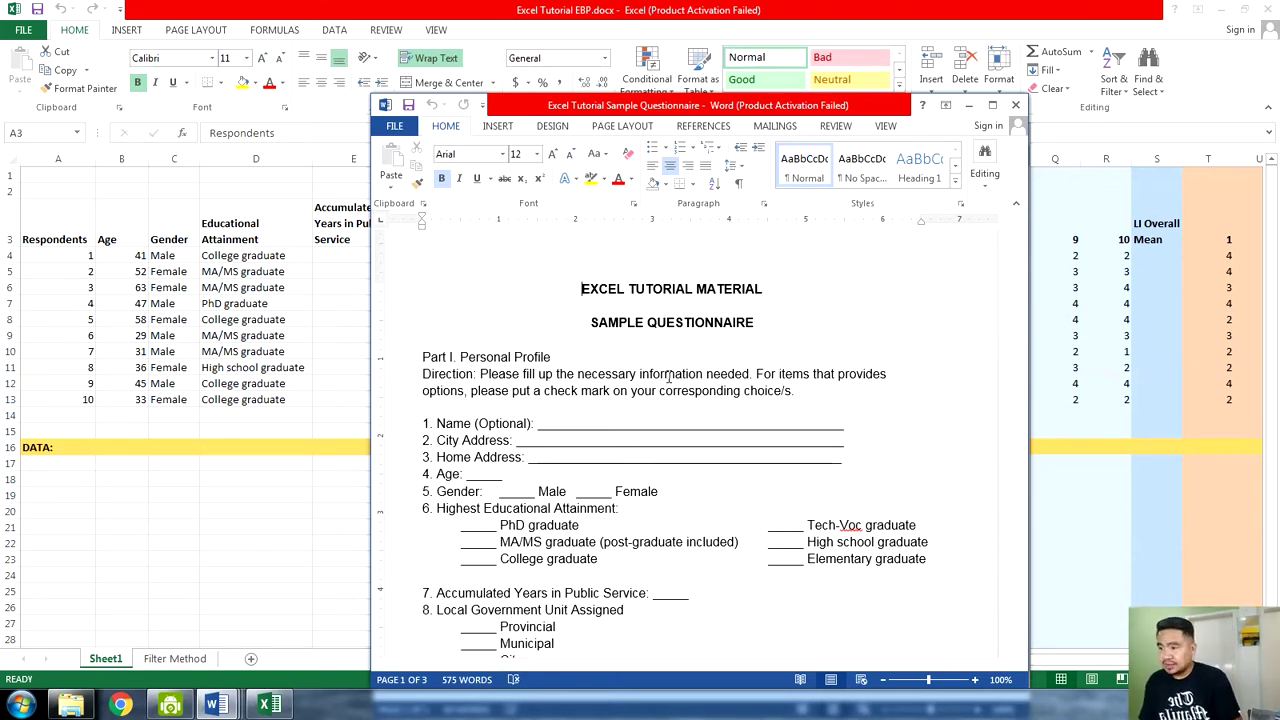
scroll(575, 388, down, 1)
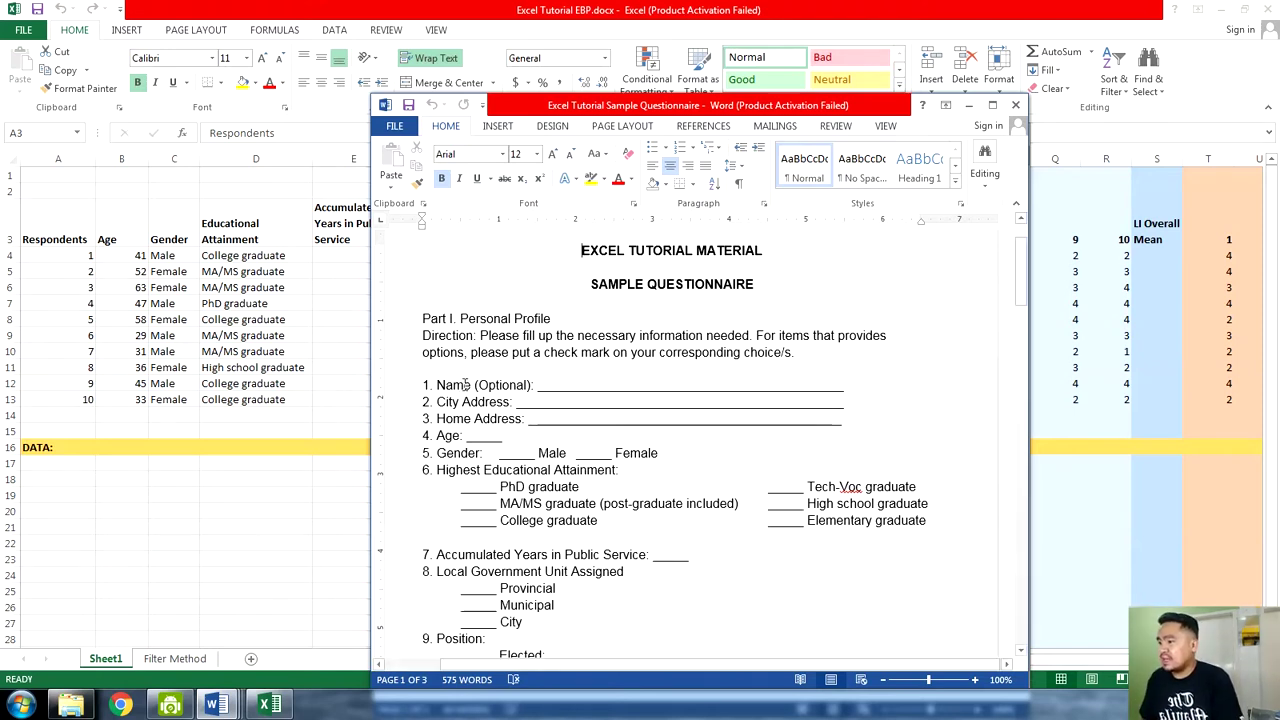
double_click(455, 385)
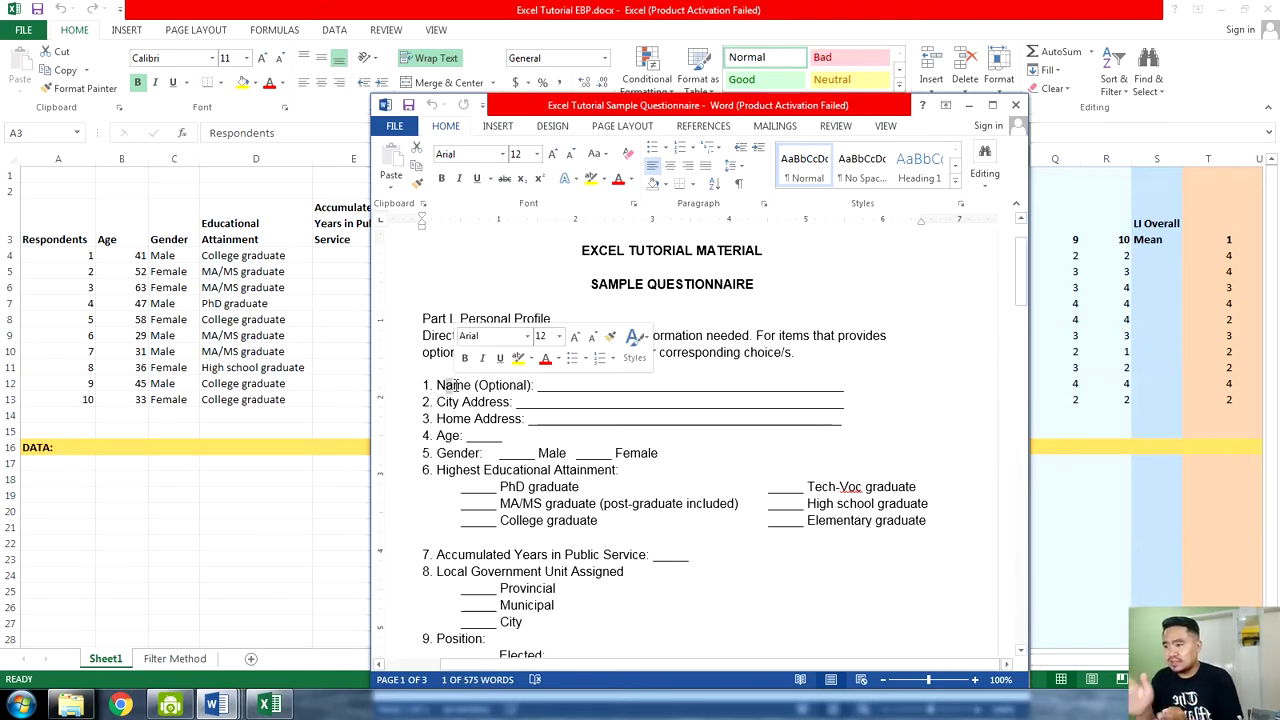
click(490, 402)
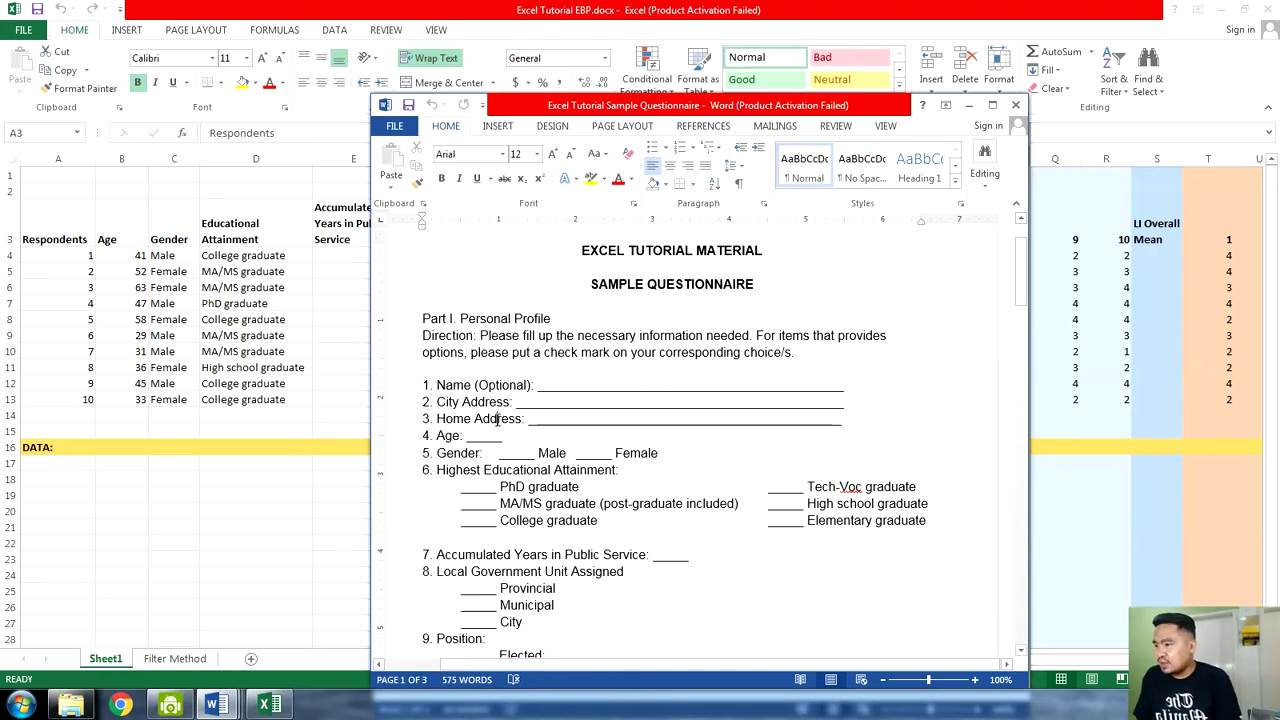
Review the Provincial, Municipal and City unit options, then bring the Sample SOP back
scroll(524, 397, down, 2)
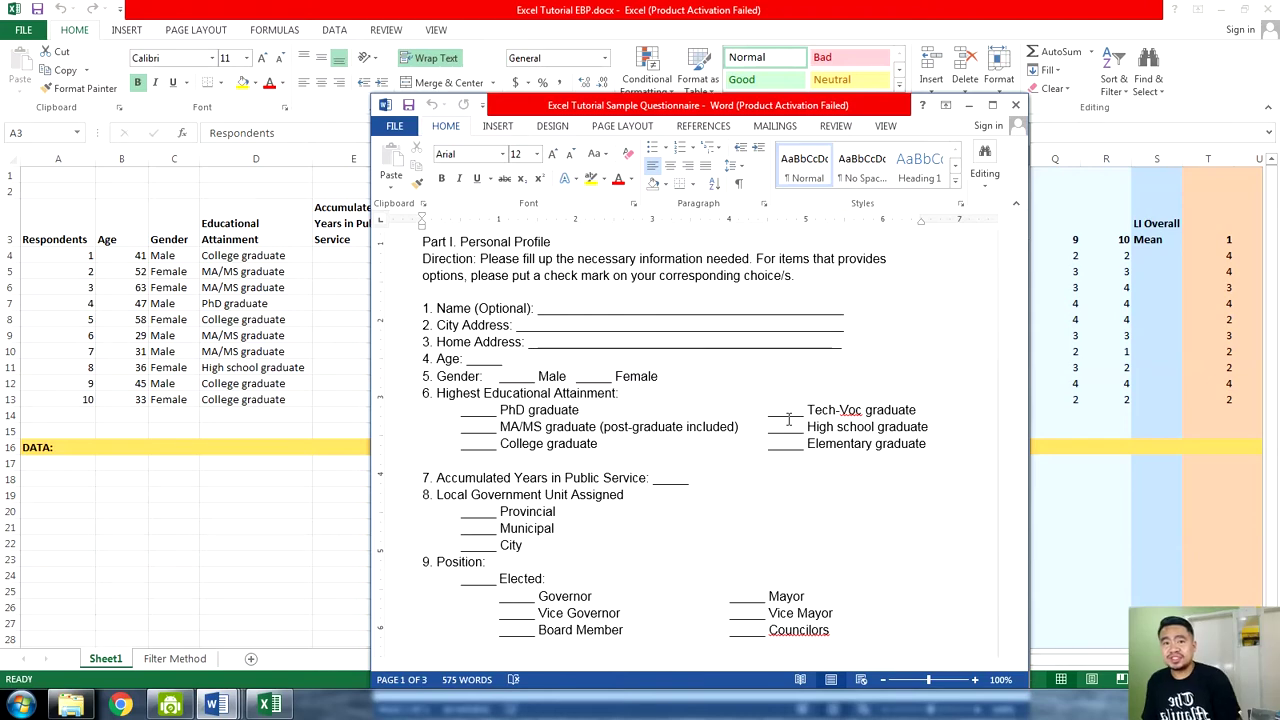
scroll(546, 420, down, 2)
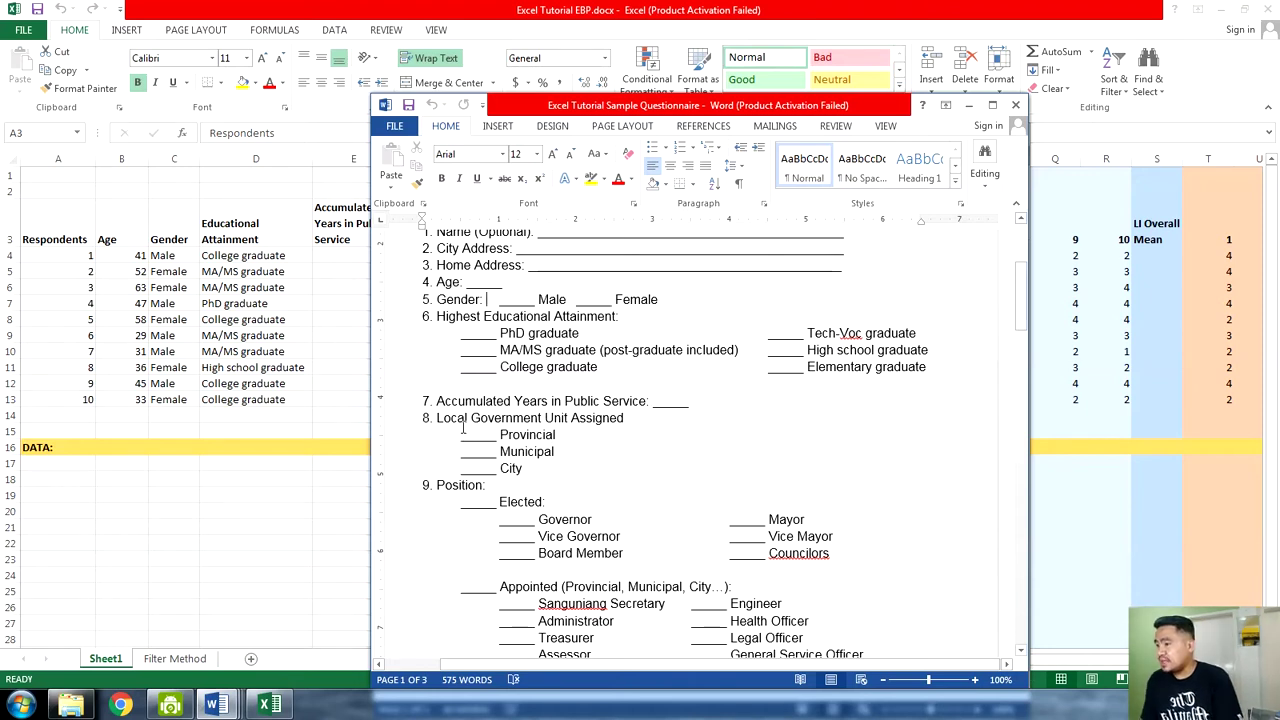
drag(468, 436, 525, 471)
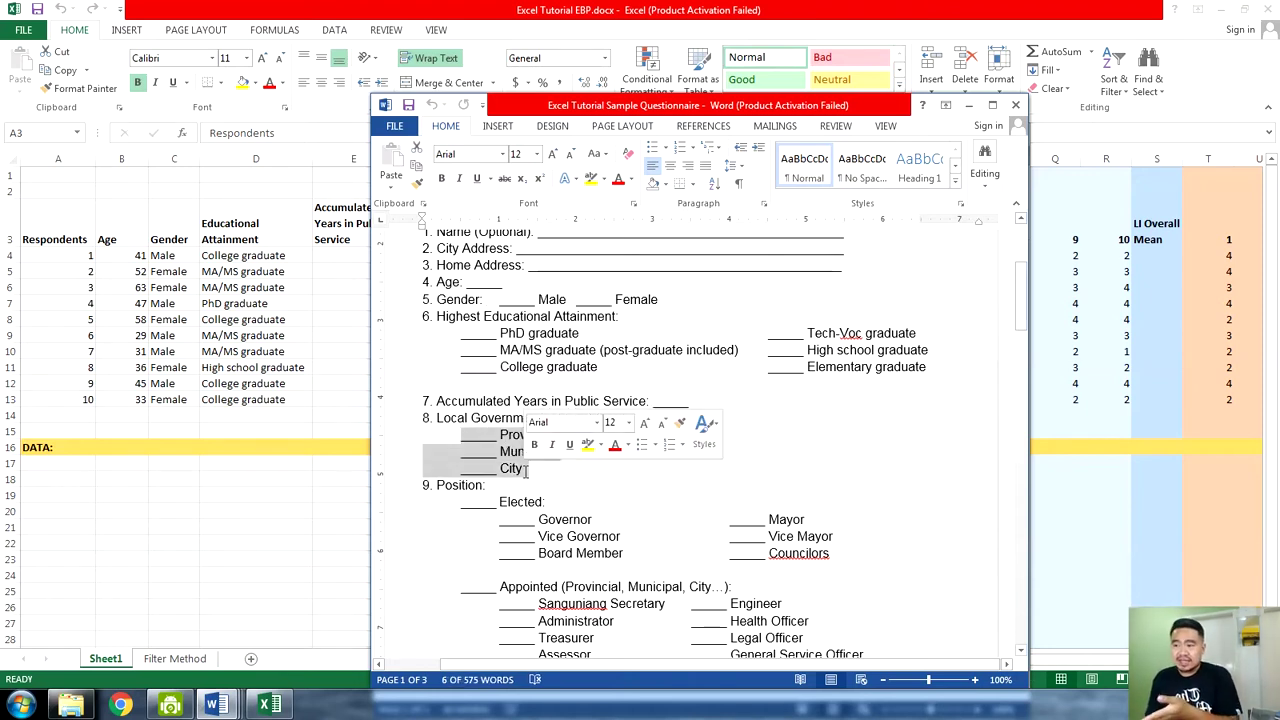
click(526, 472)
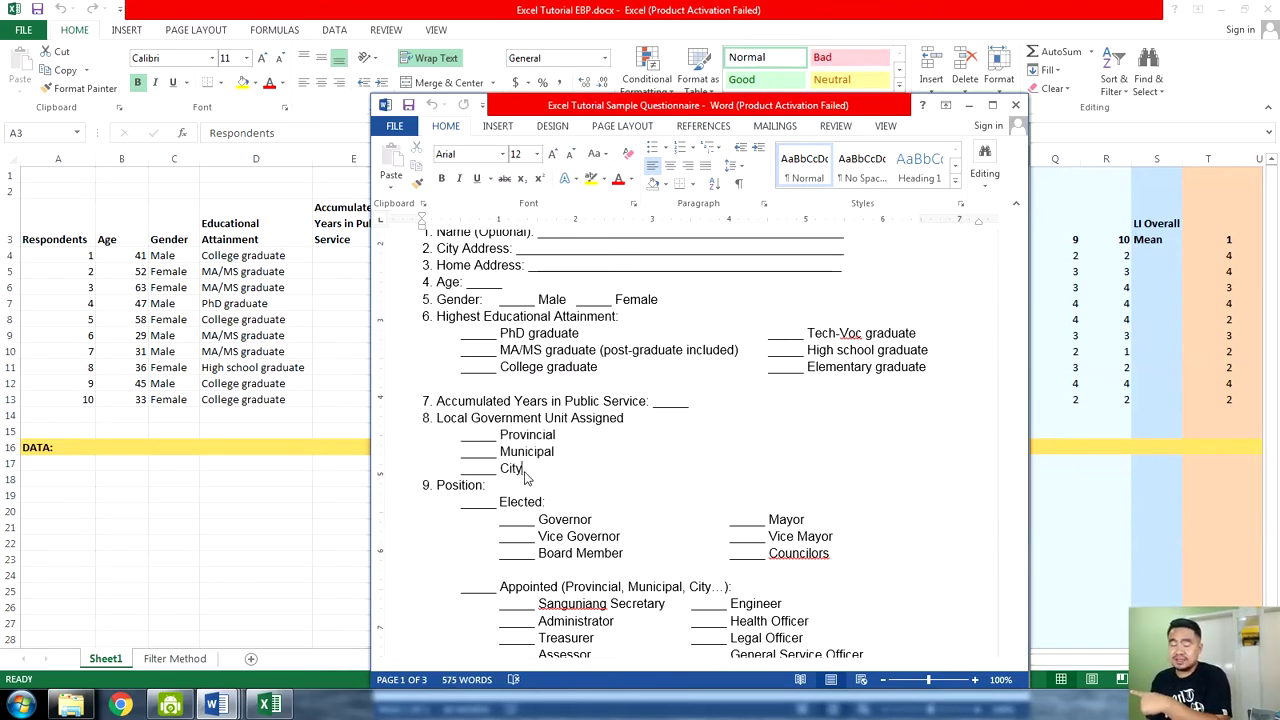
scroll(526, 477, down, 2)
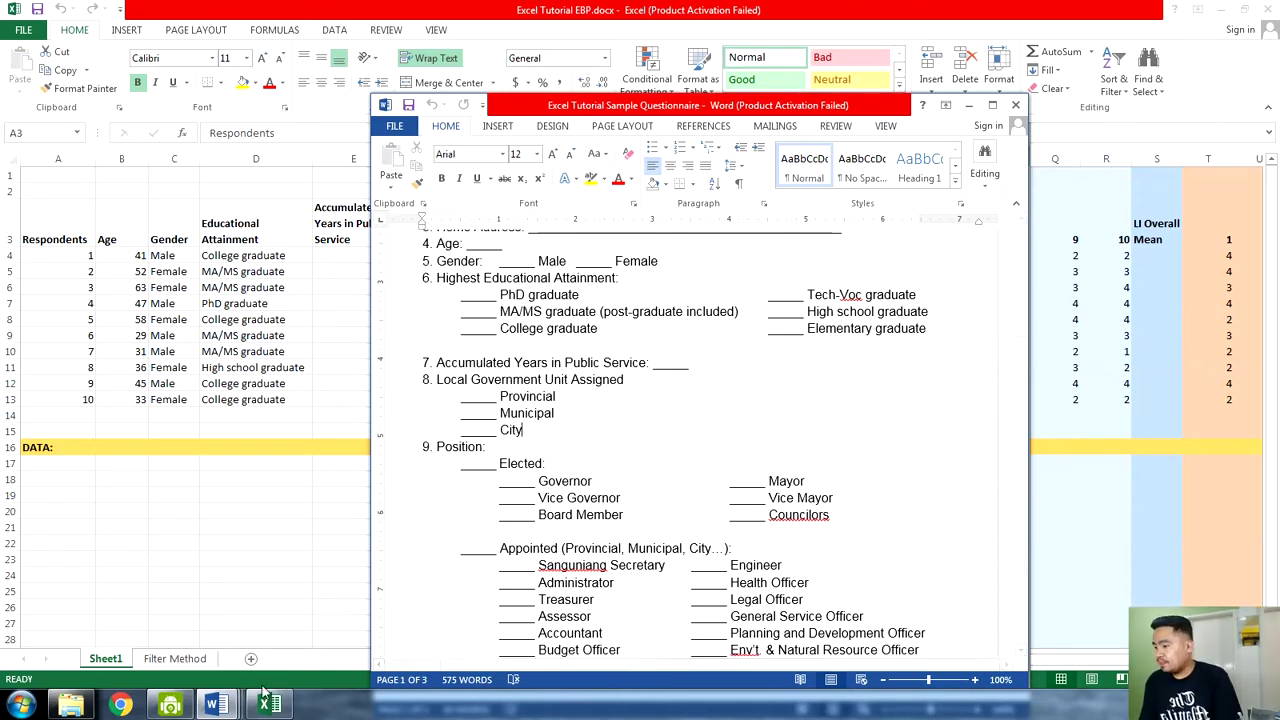
mouse_move(213, 705)
click(432, 657)
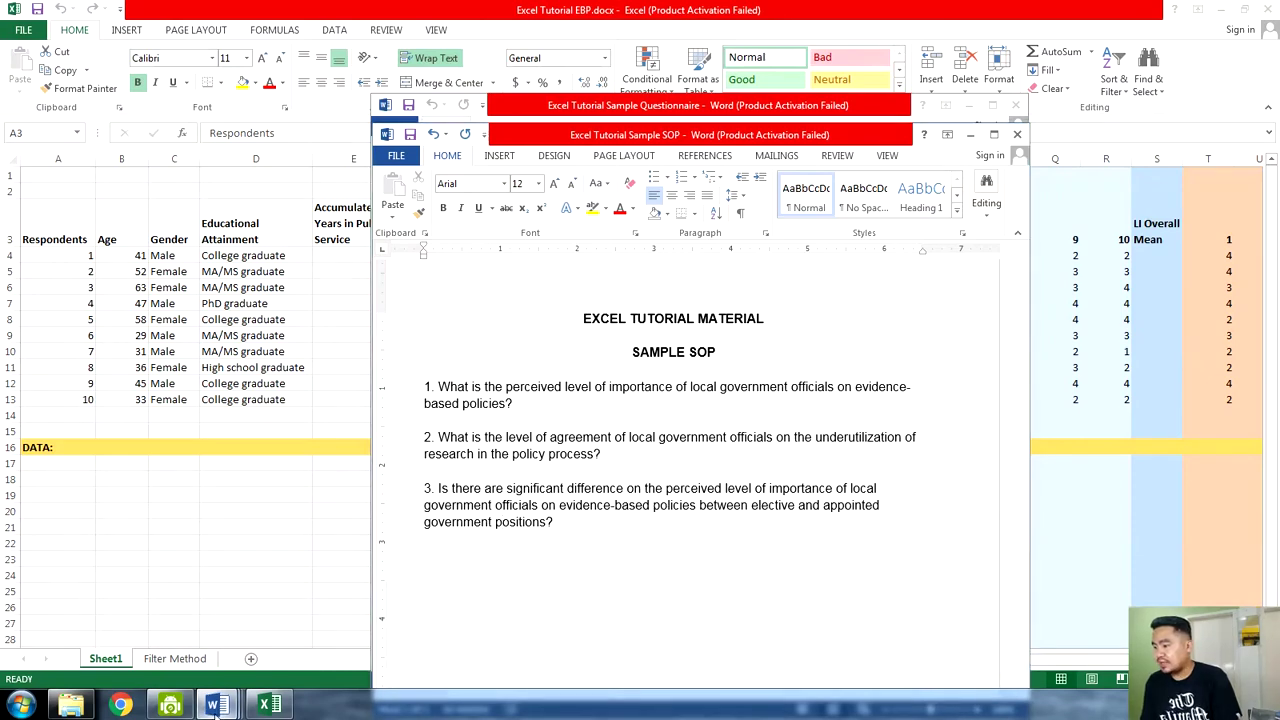
Return to the Sample Questionnaire and highlight item 9's list of appointed positions
mouse_move(213, 705)
click(282, 628)
scroll(490, 515, down, 1)
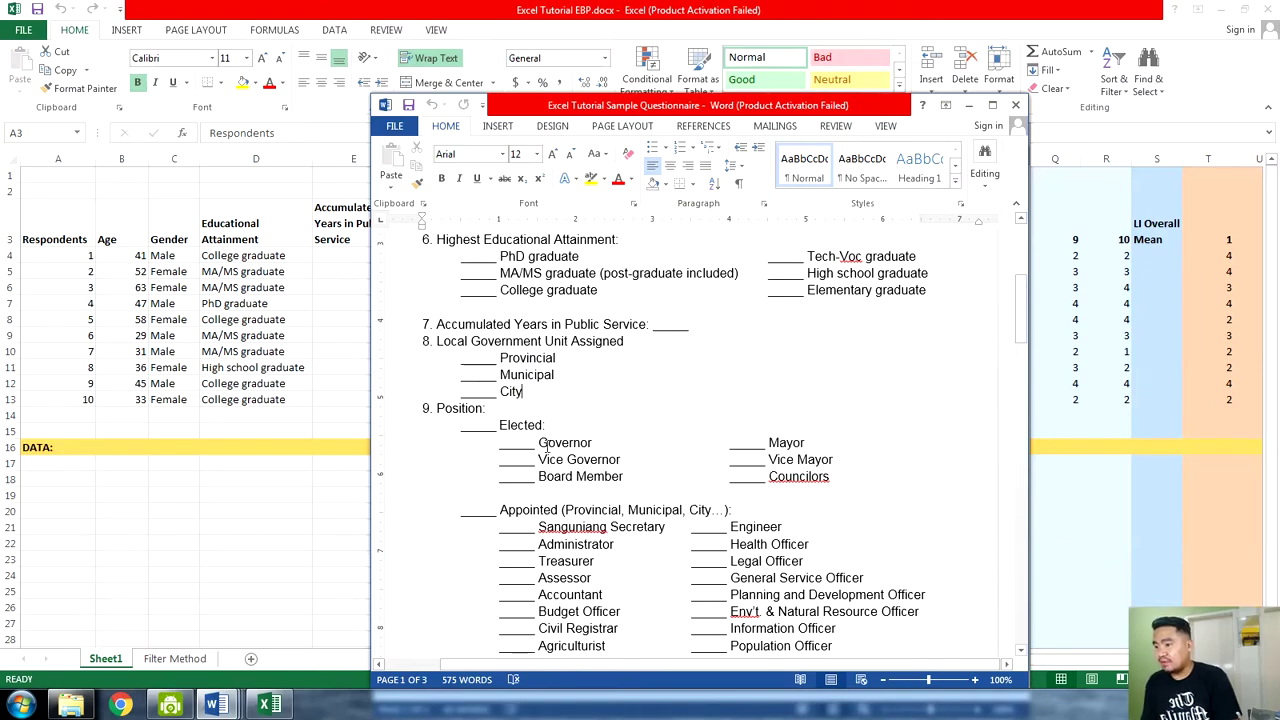
scroll(540, 462, down, 2)
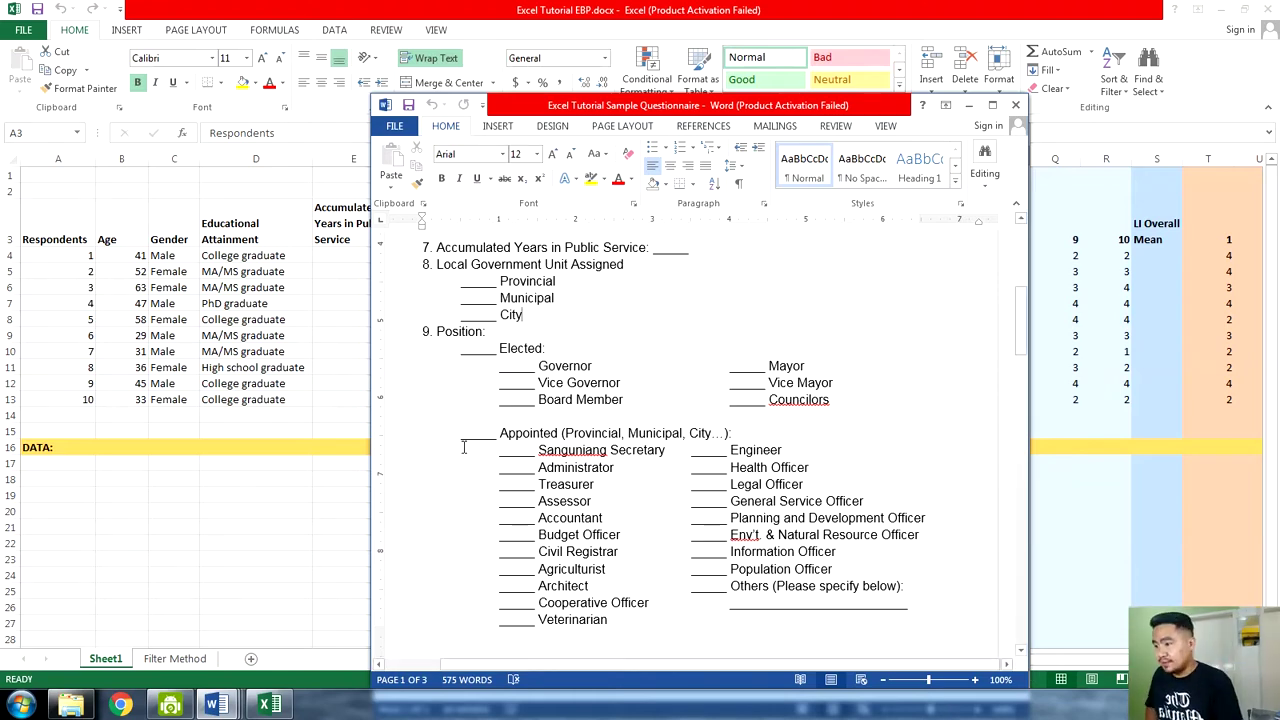
drag(469, 437, 530, 445)
scroll(557, 448, down, 2)
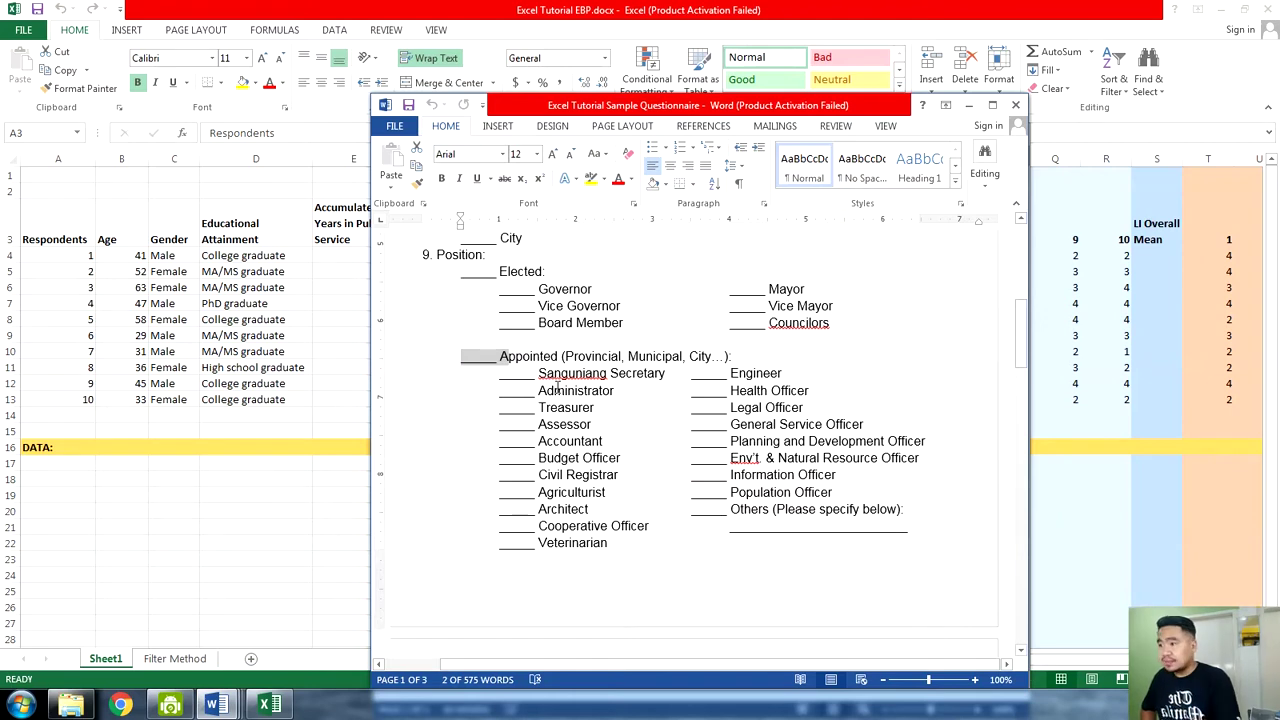
click(483, 358)
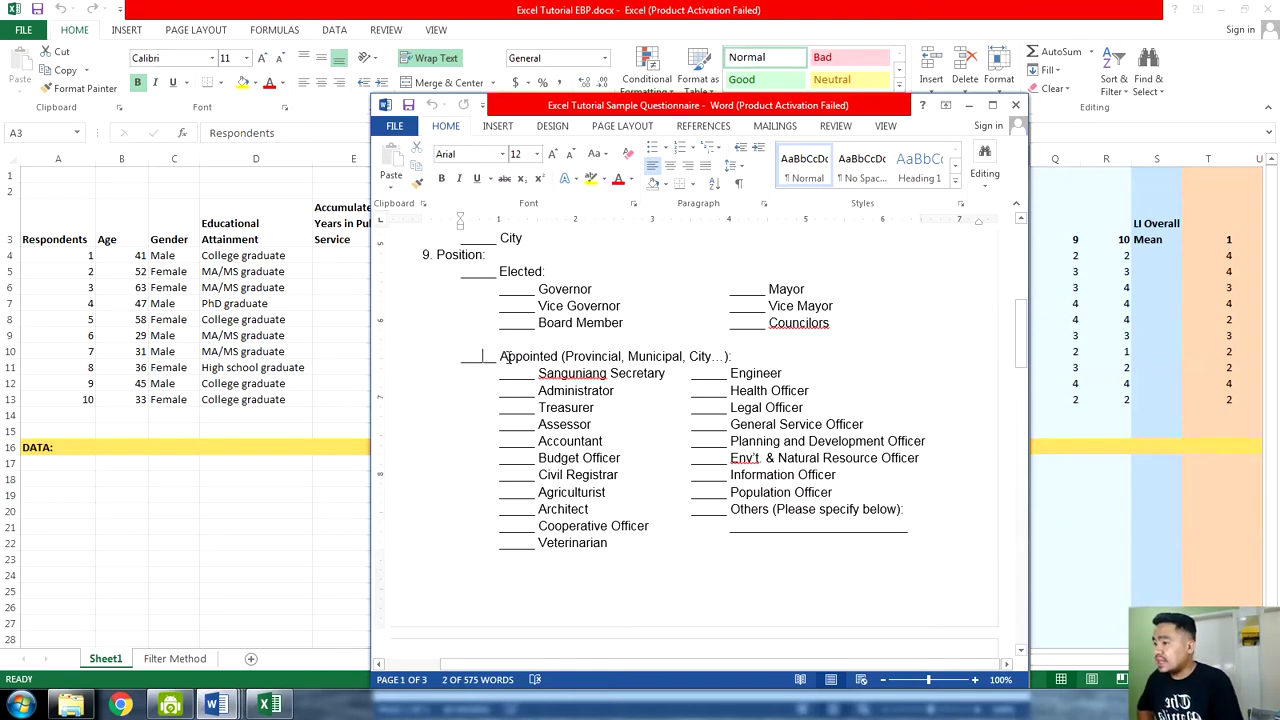
drag(460, 358, 650, 561)
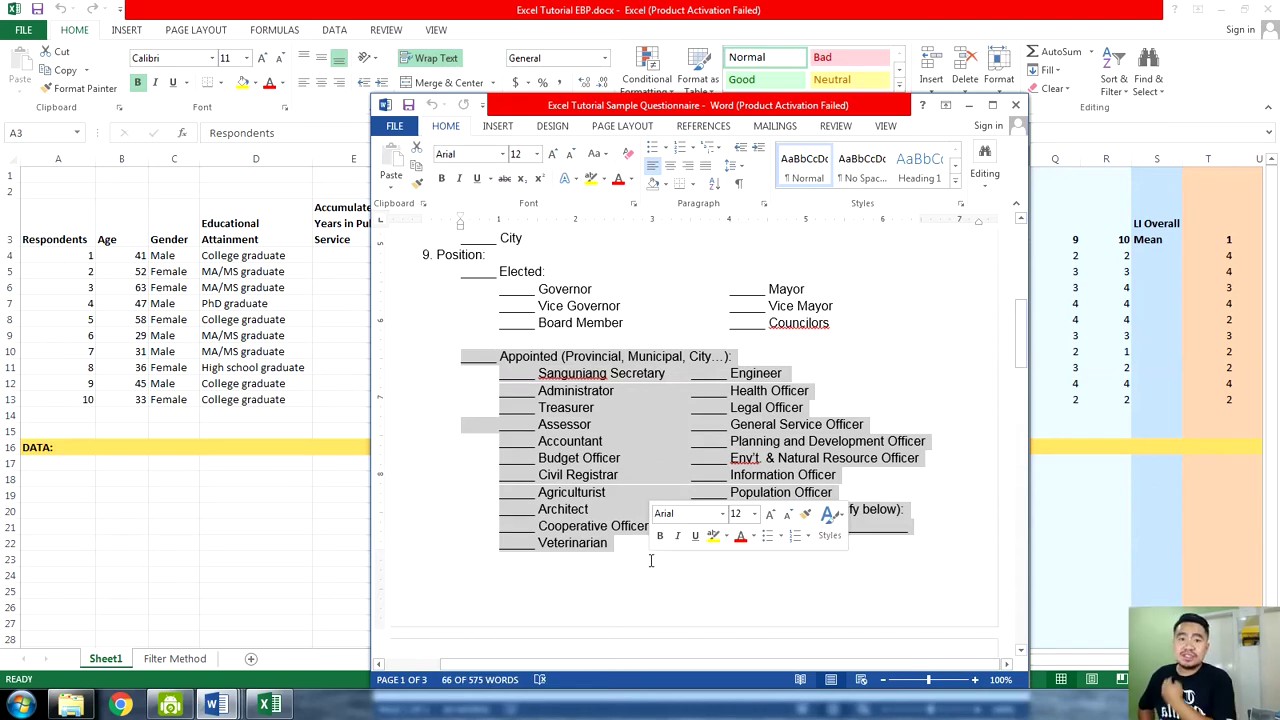
click(618, 426)
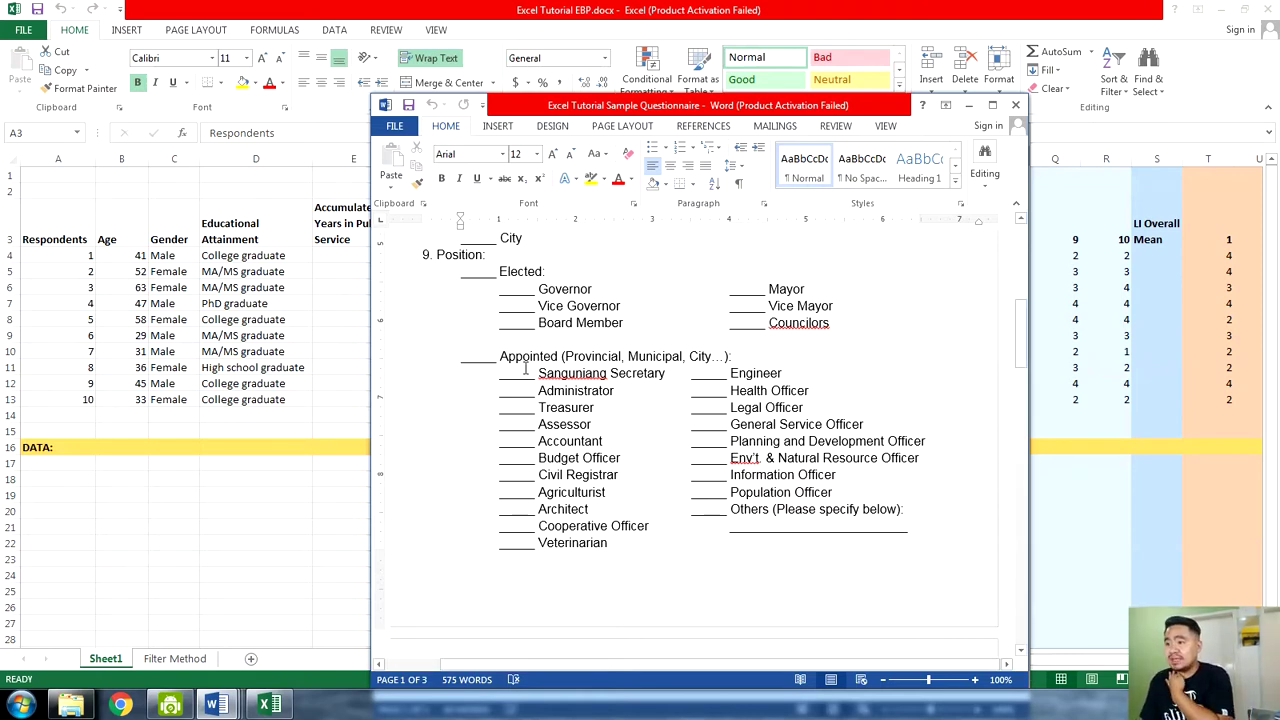
Highlight individual appointed options such as Legal Officer, Treasurer and Assessor
double_click(704, 375)
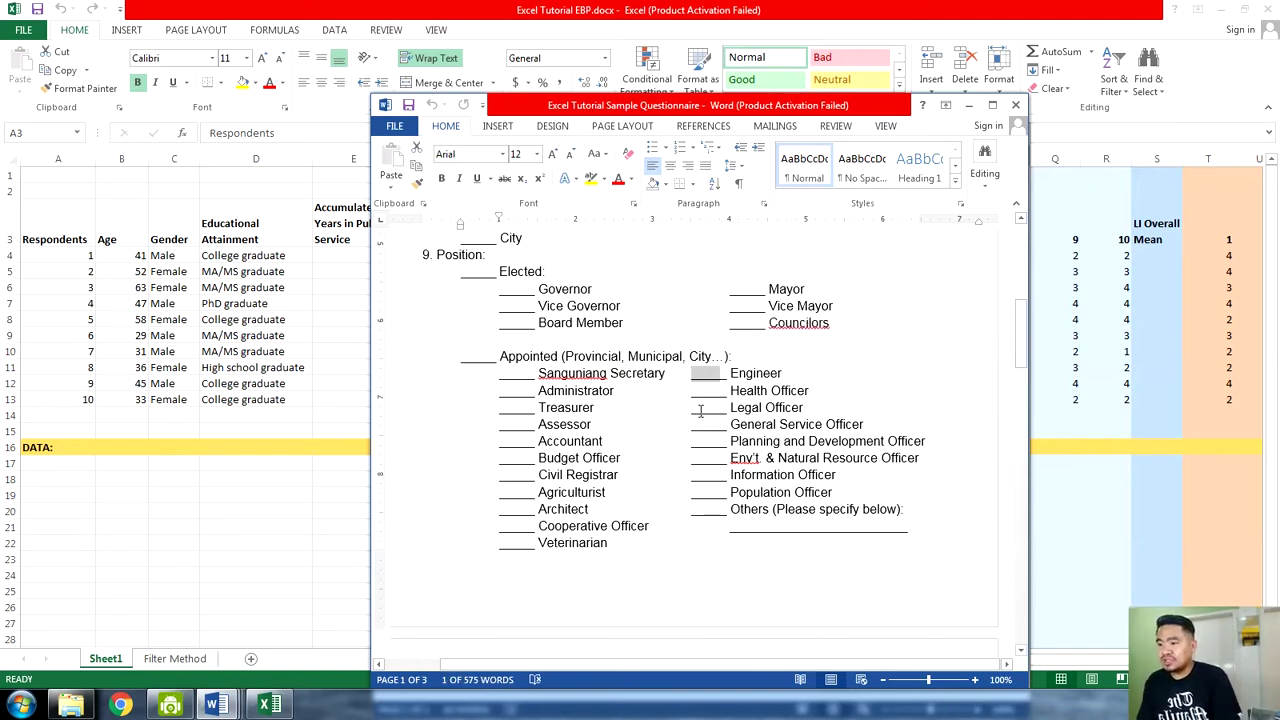
drag(693, 408, 803, 409)
scroll(520, 372, down, 2)
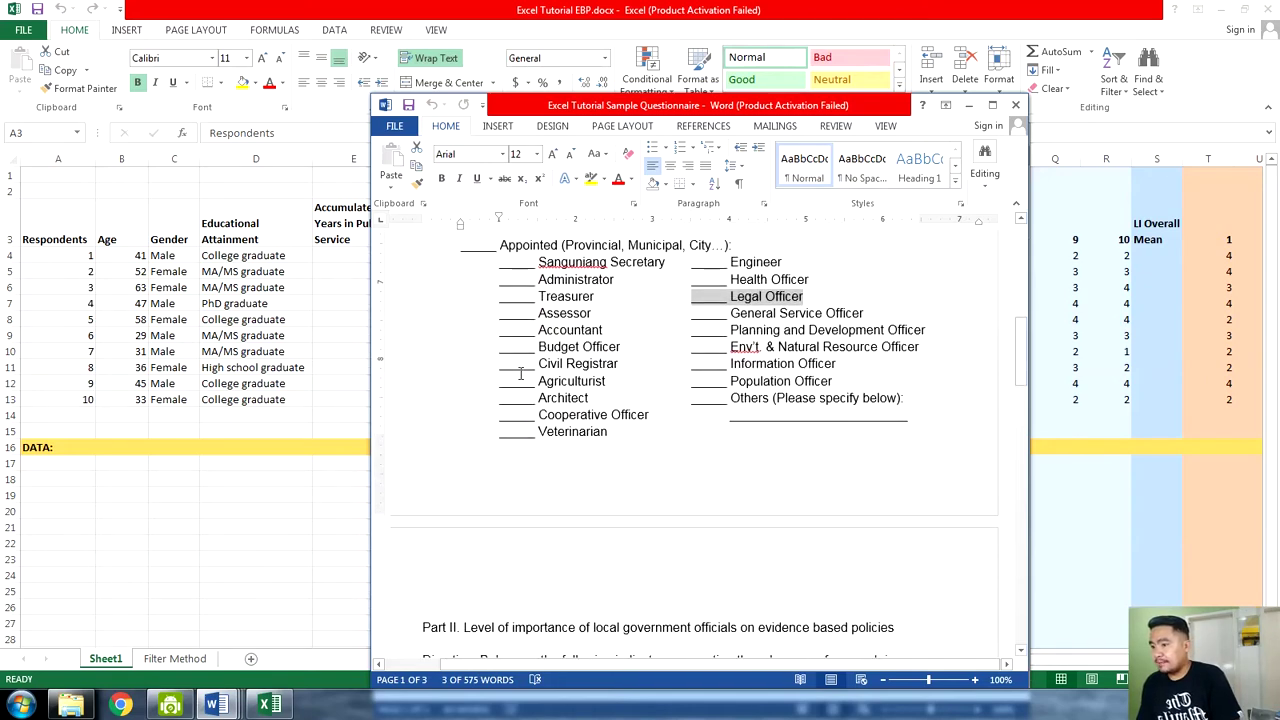
scroll(520, 382, down, 3)
scroll(477, 326, up, 4)
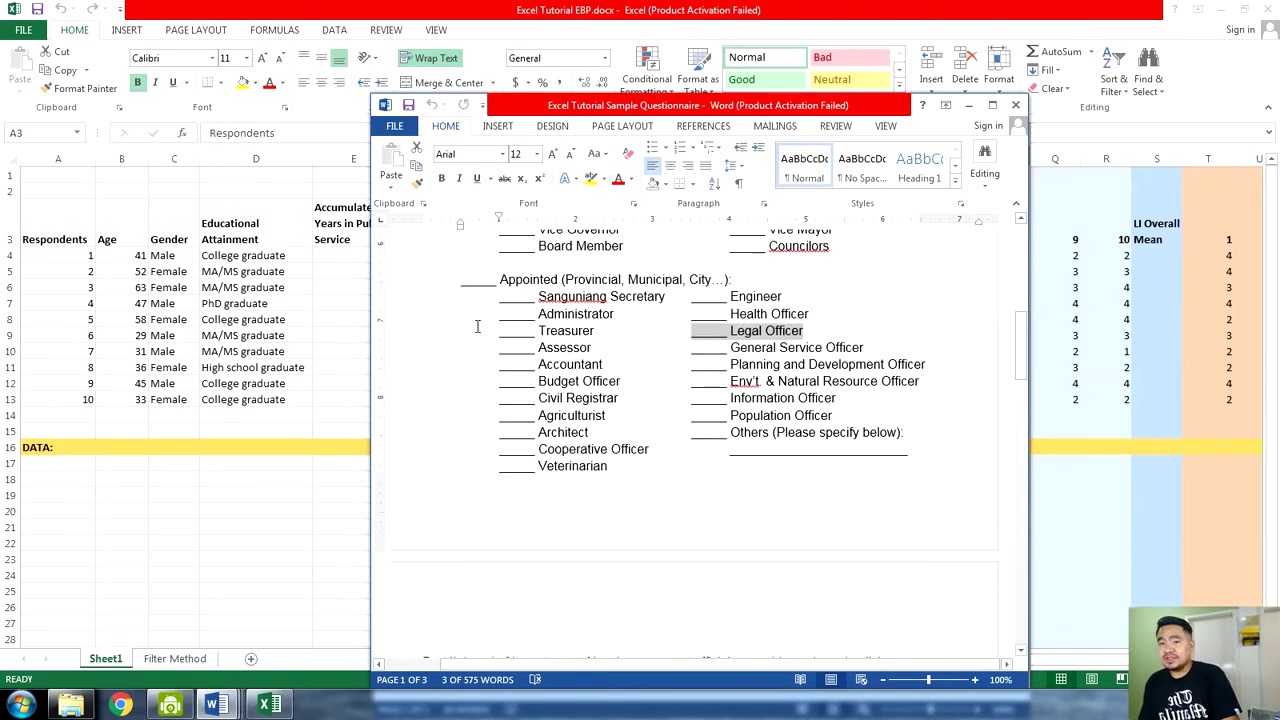
scroll(470, 295, up, 1)
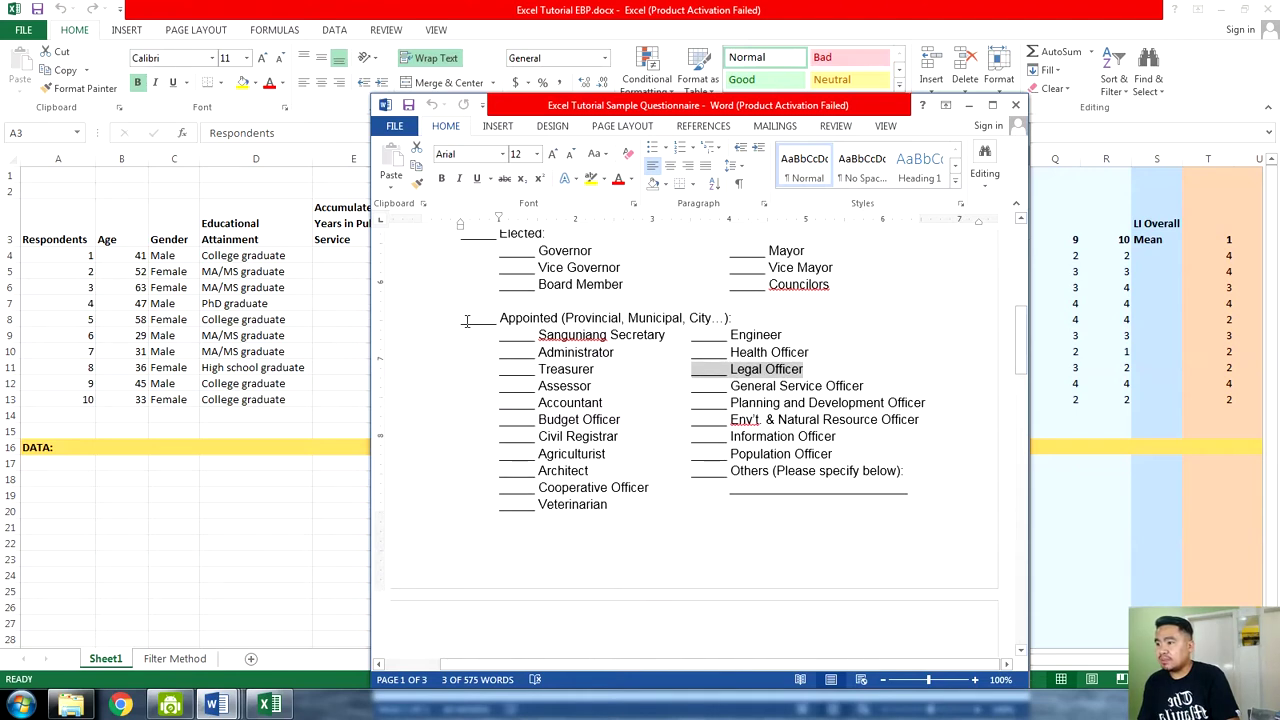
click(468, 320)
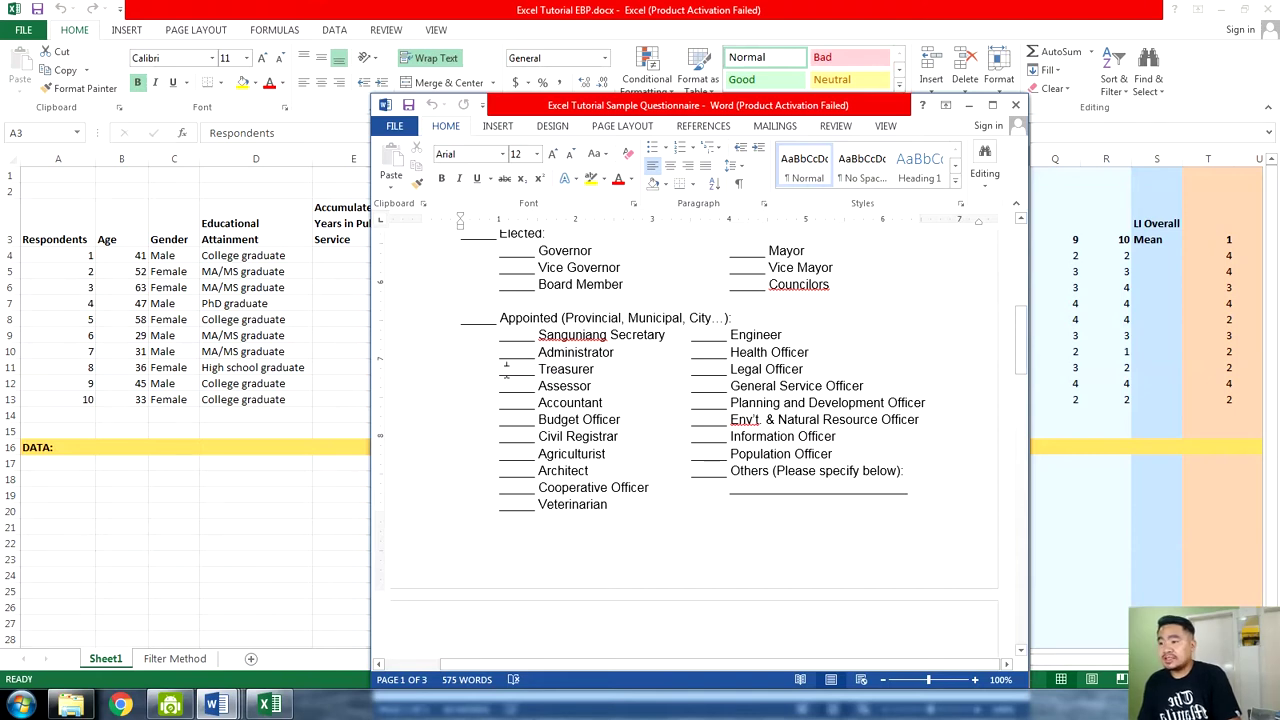
drag(506, 367, 594, 370)
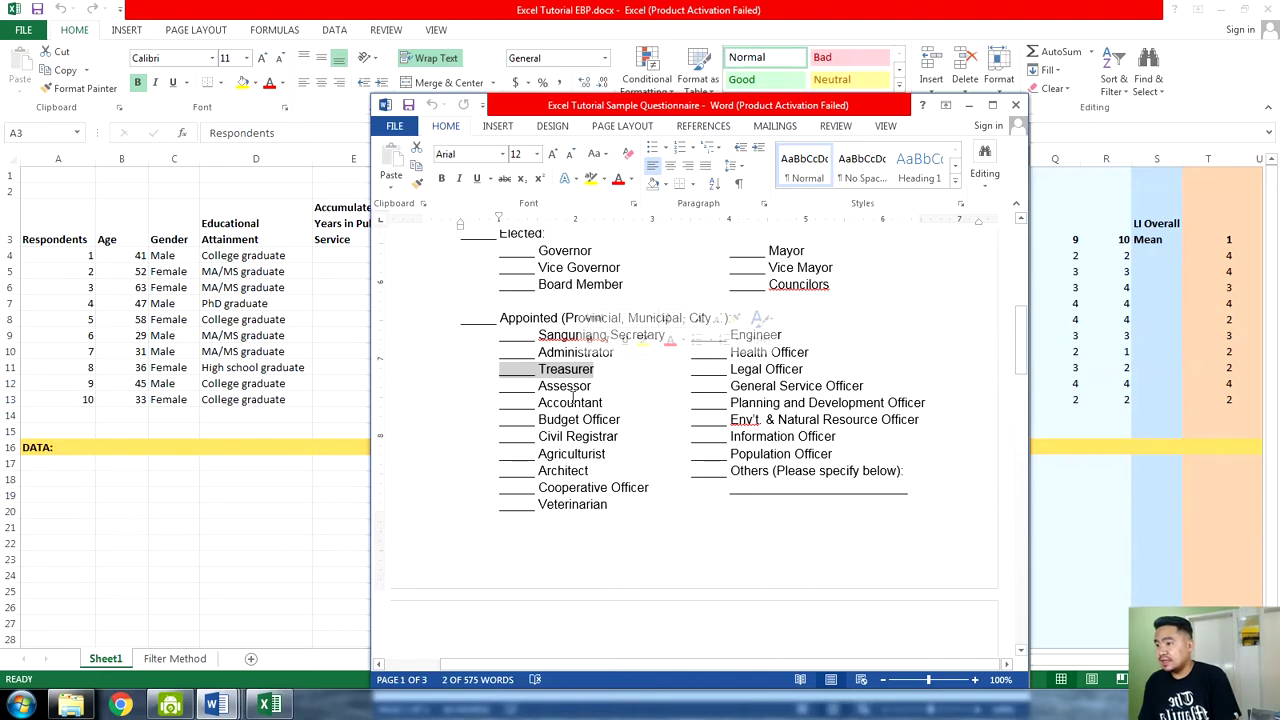
double_click(576, 386)
click(565, 440)
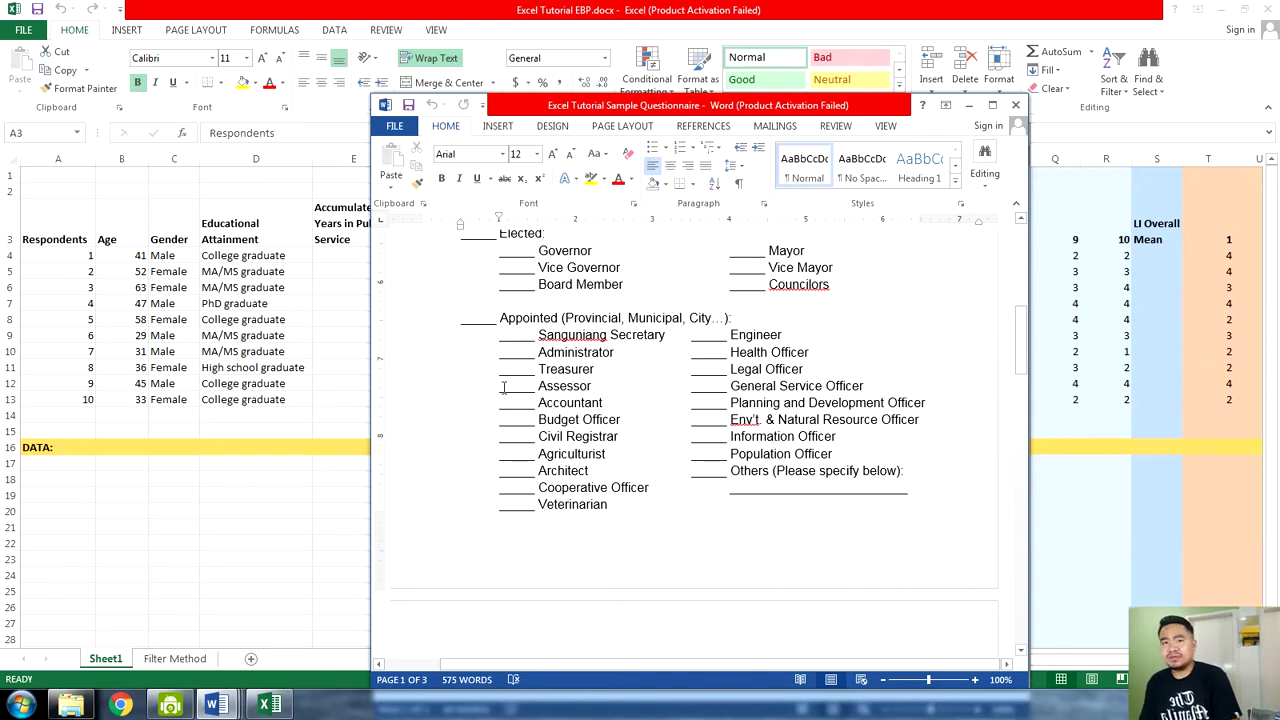
Highlight the Assessor and Engineer options, then the elected position rows
drag(504, 387, 577, 388)
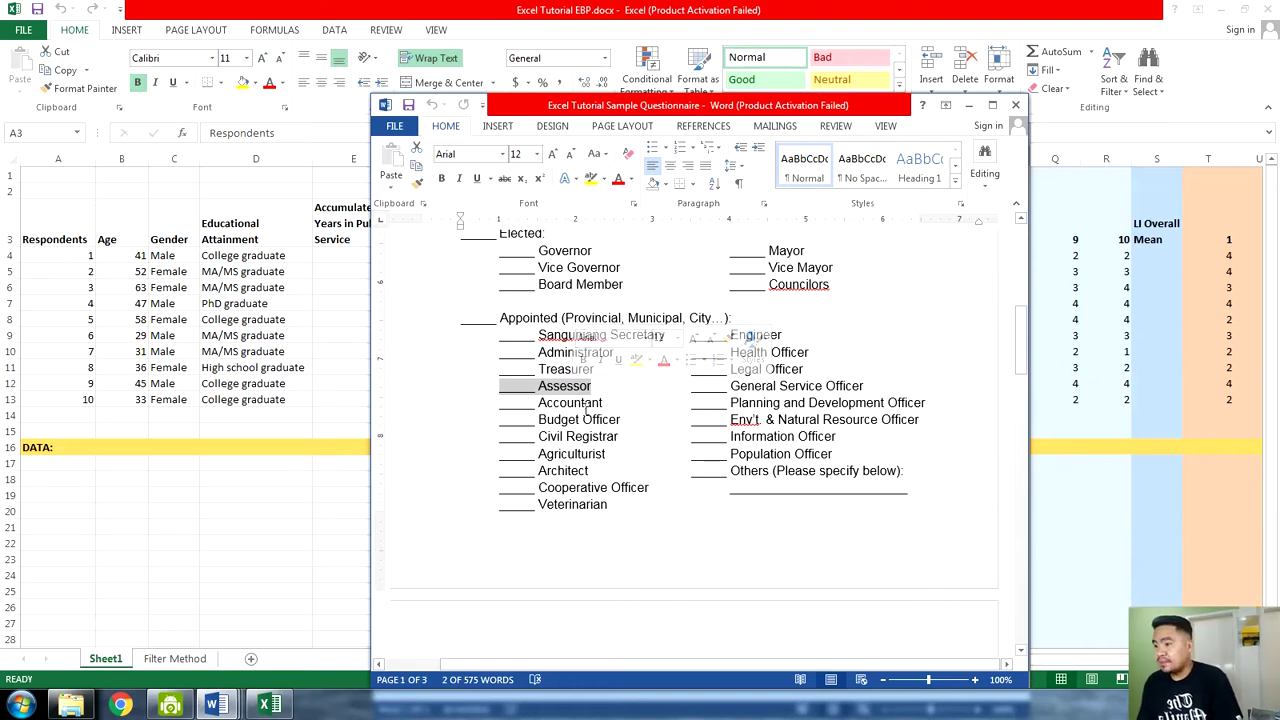
click(578, 404)
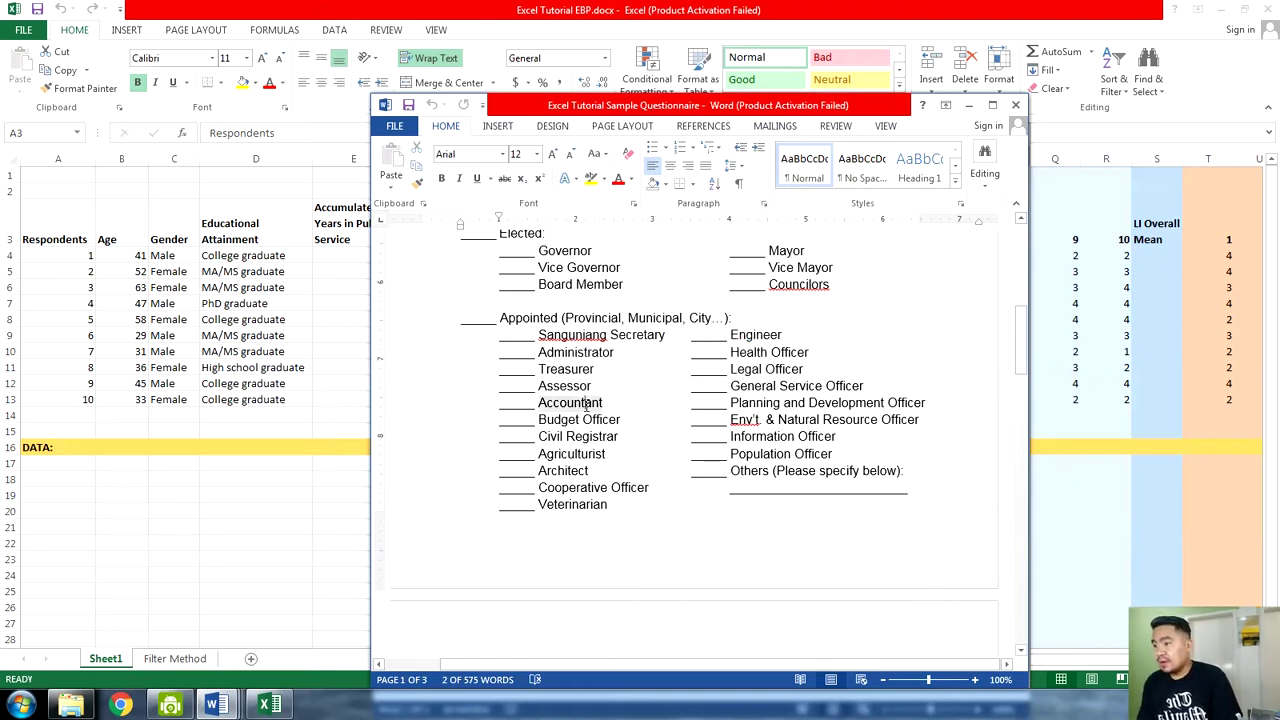
double_click(756, 336)
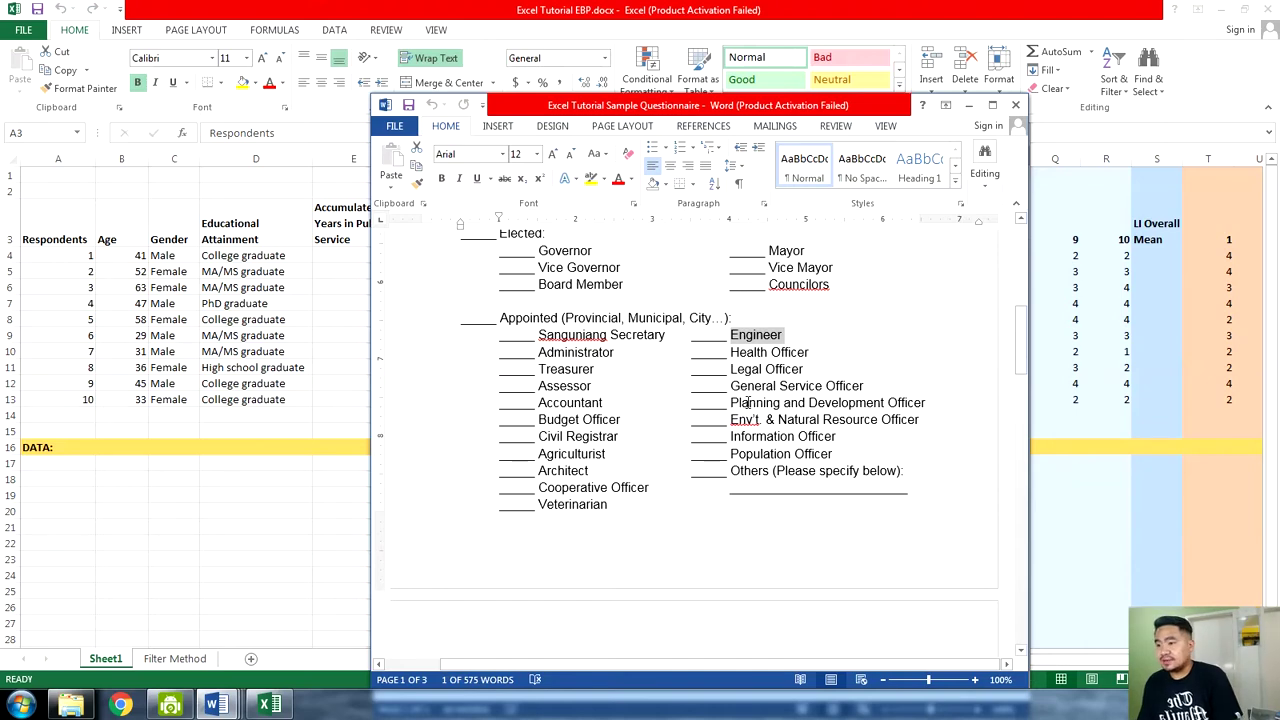
scroll(745, 405, down, 3)
scroll(743, 406, up, 2)
scroll(641, 383, up, 2)
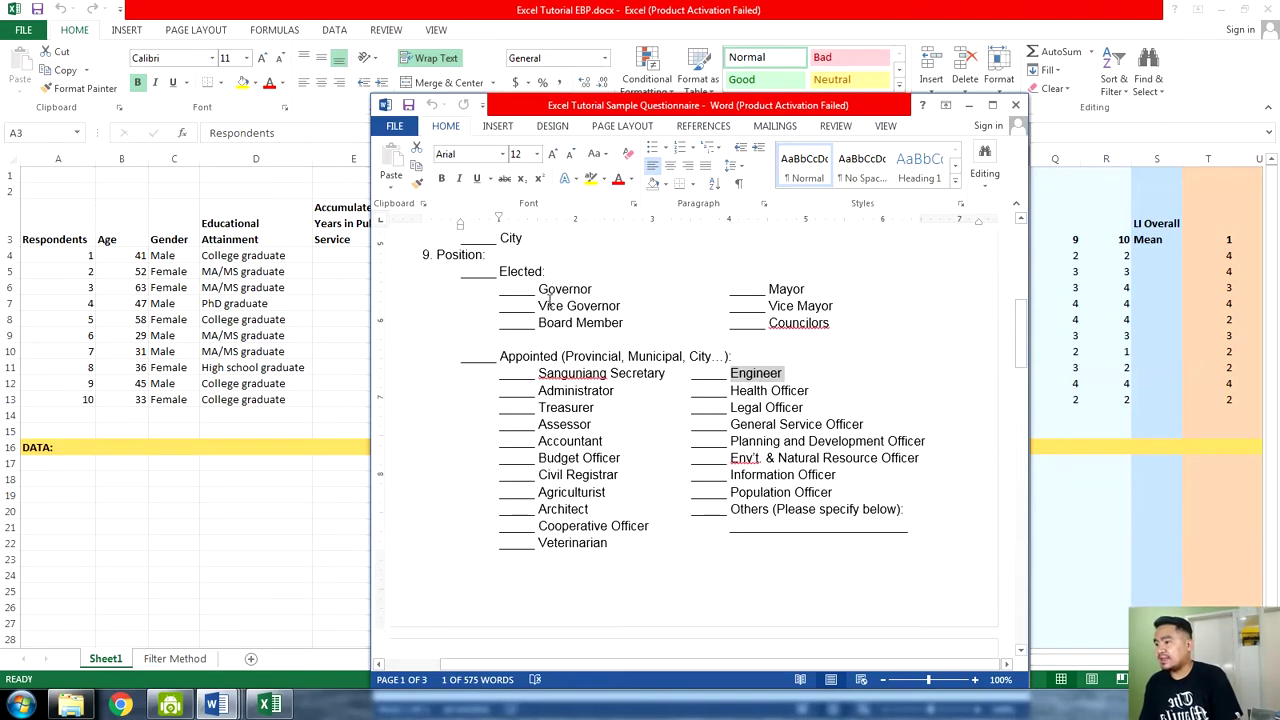
drag(500, 289, 815, 333)
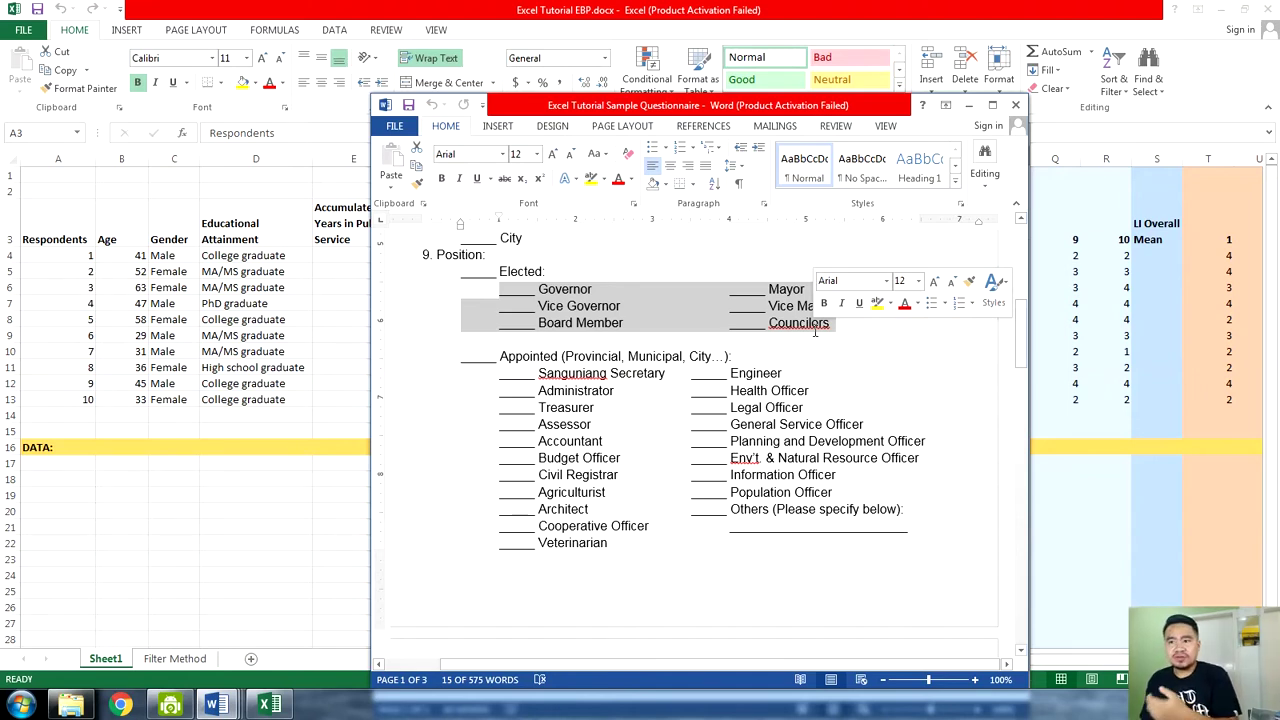
click(614, 312)
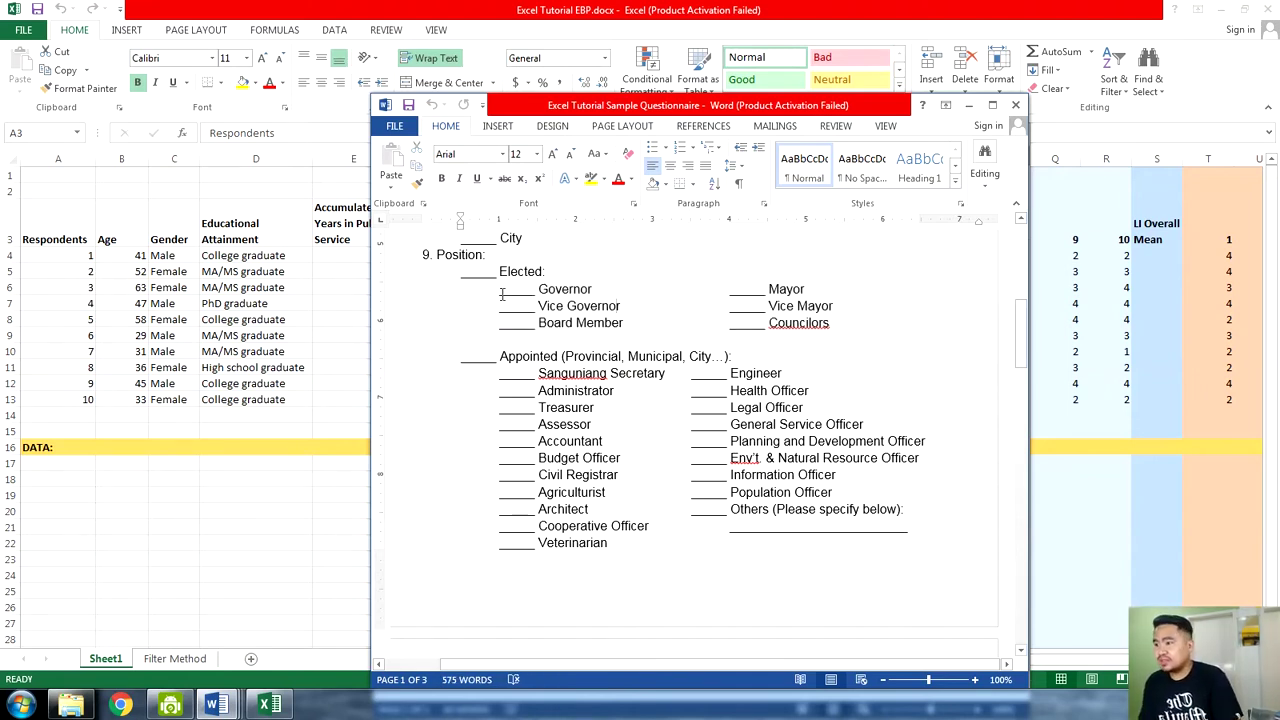
scroll(566, 395, down, 8)
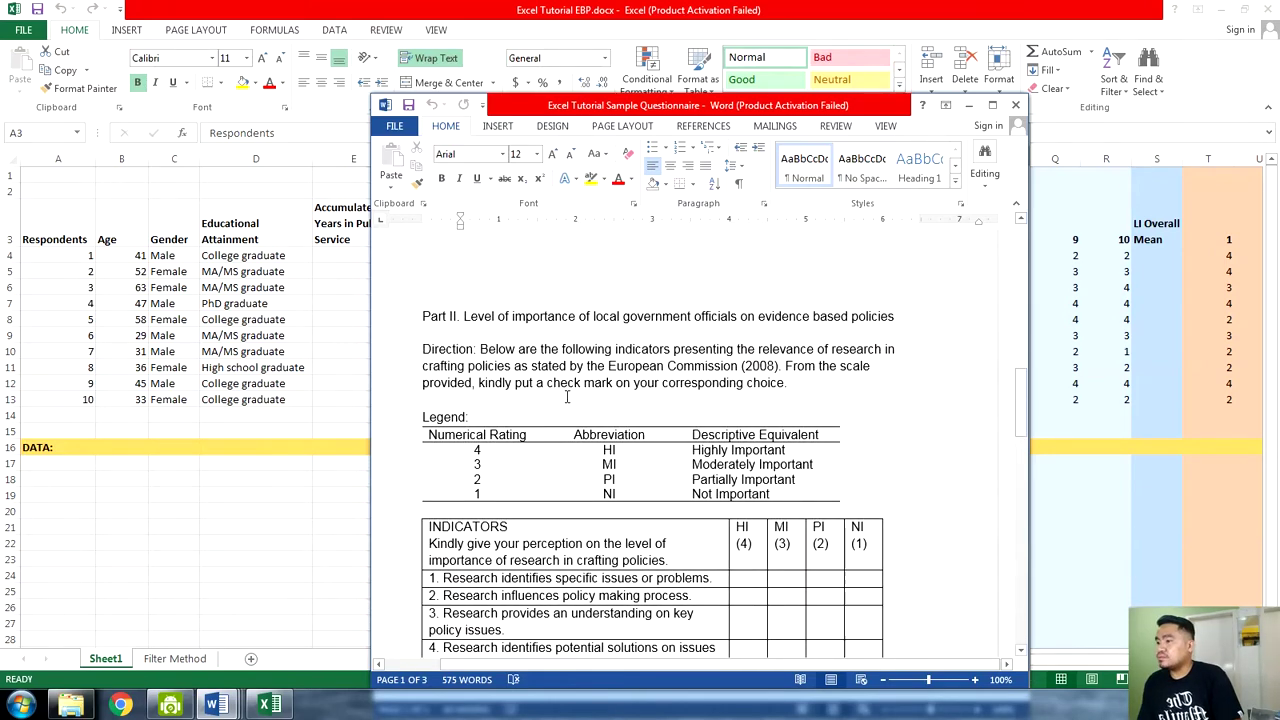
scroll(566, 397, up, 8)
drag(500, 290, 836, 308)
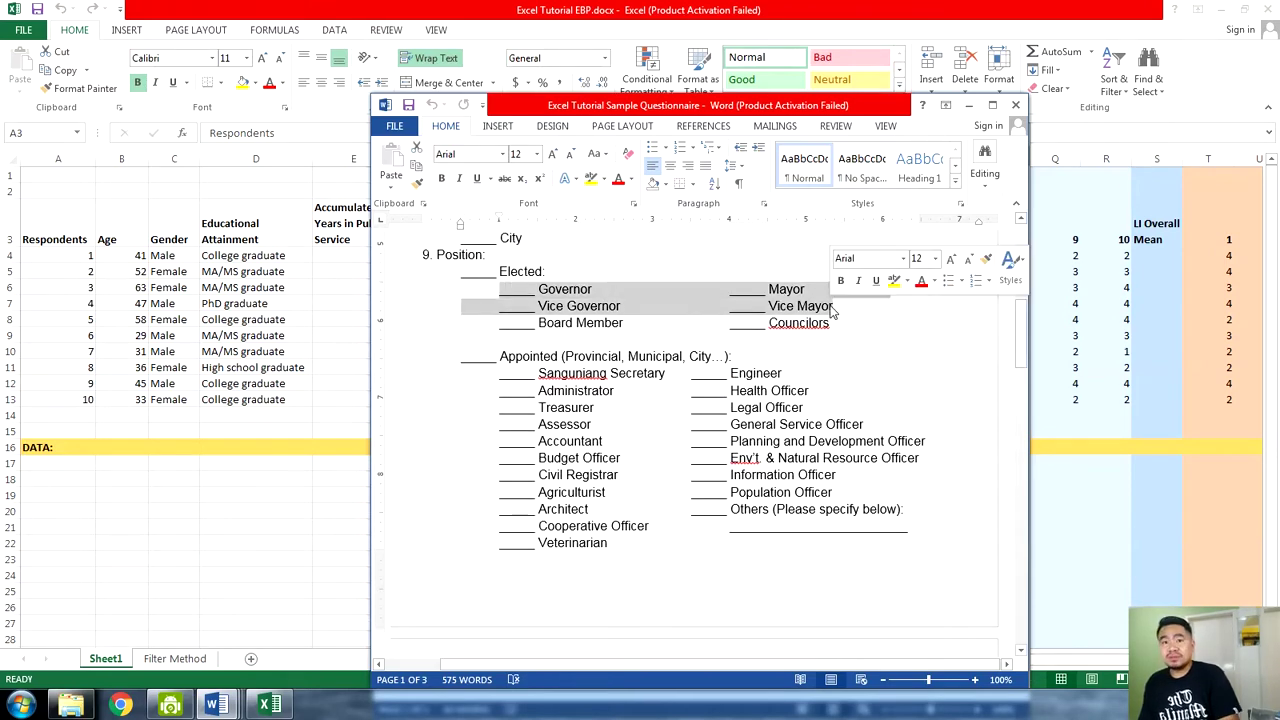
click(578, 312)
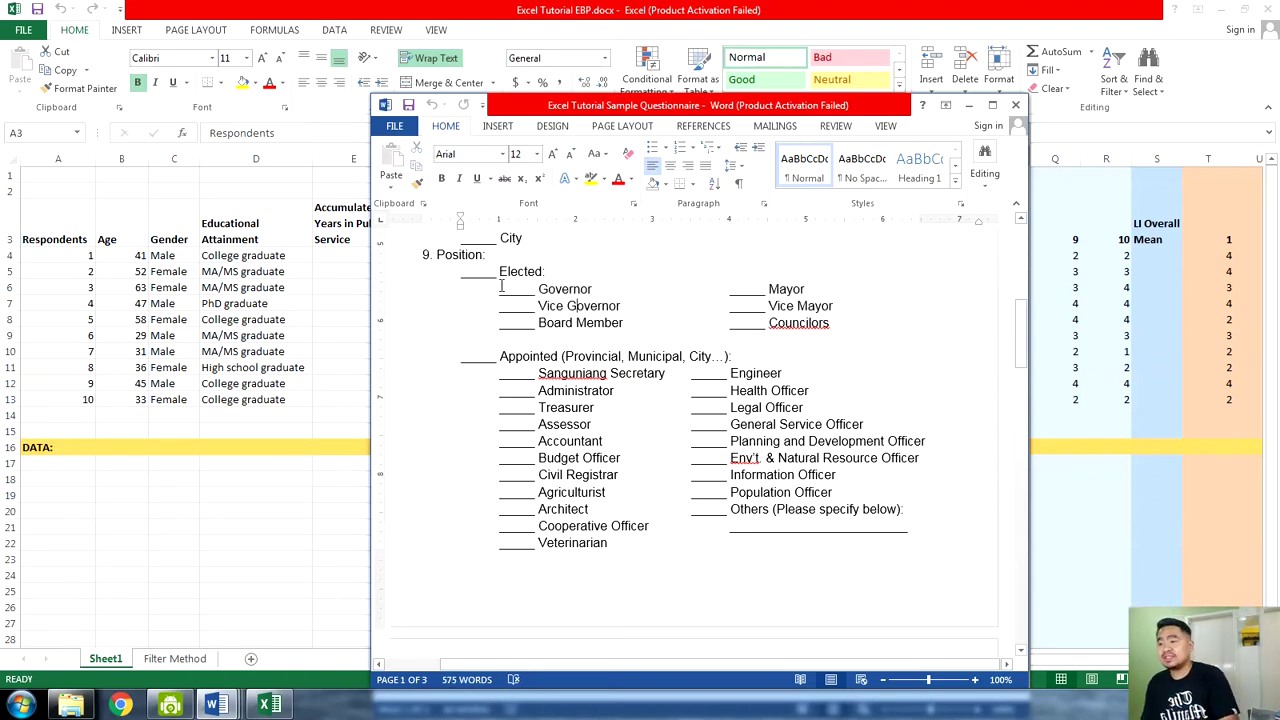
drag(502, 287, 836, 322)
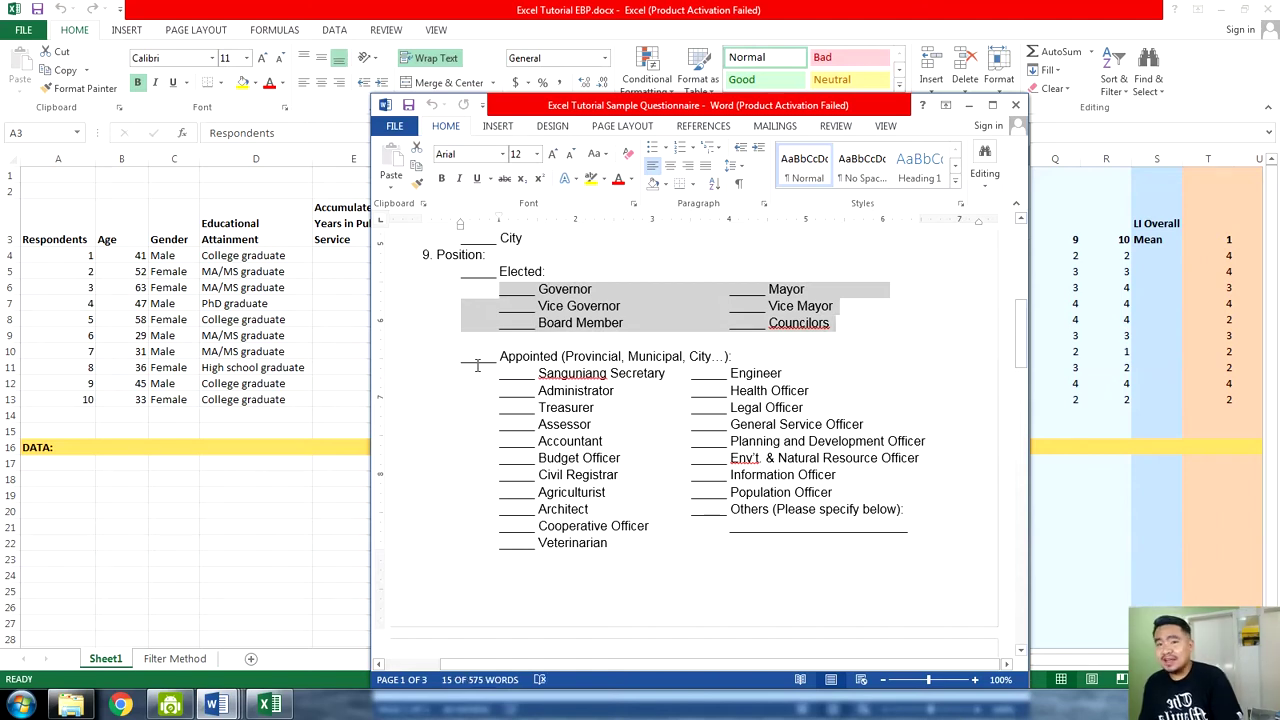
drag(502, 378, 872, 502)
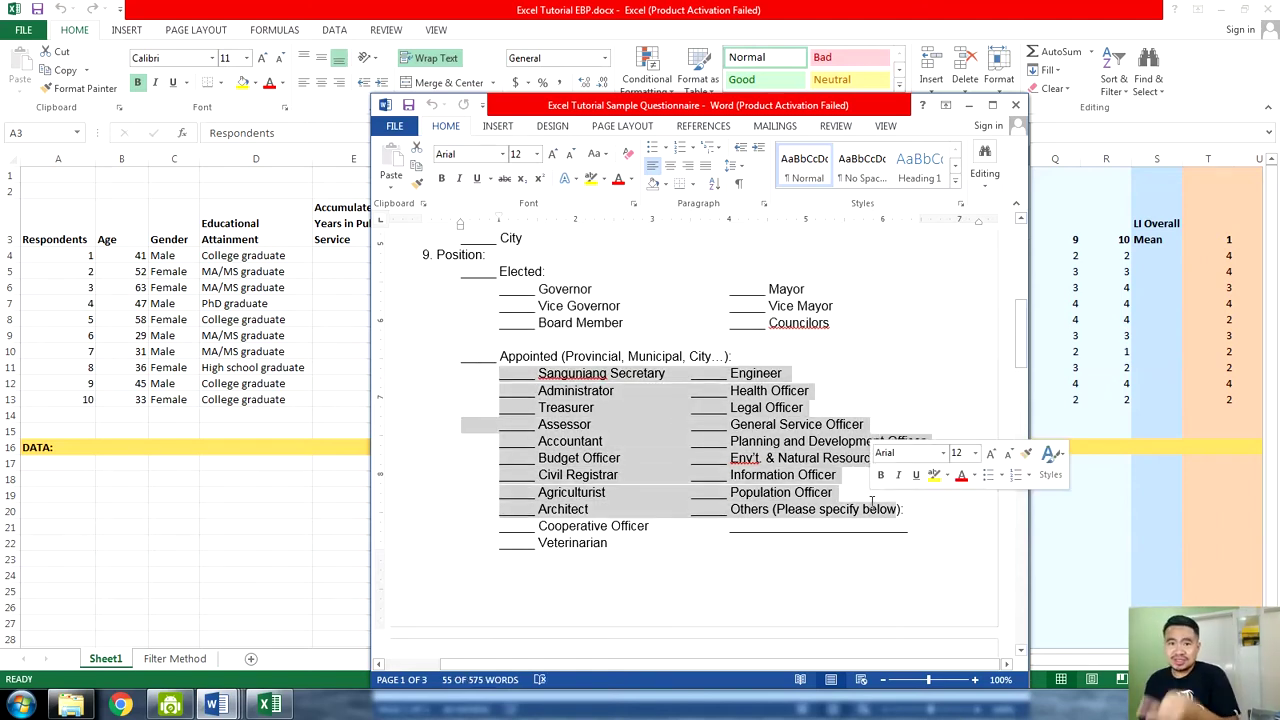
click(532, 444)
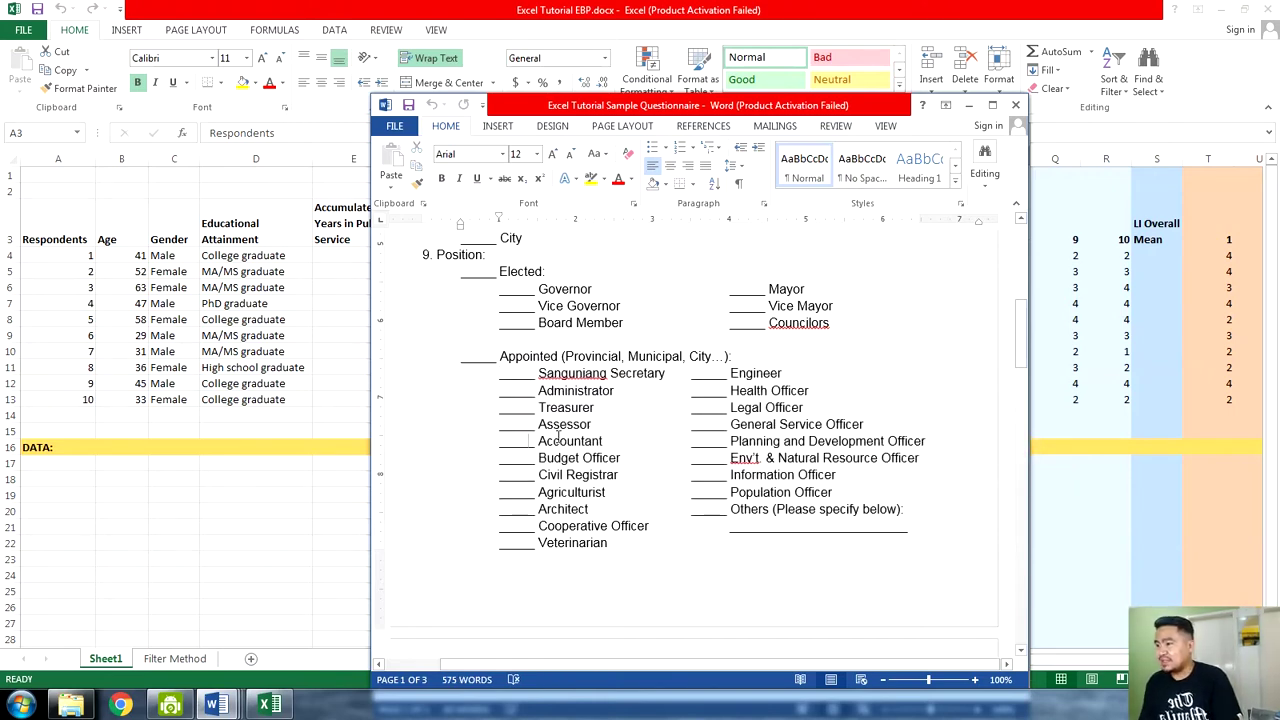
scroll(530, 350, up, 10)
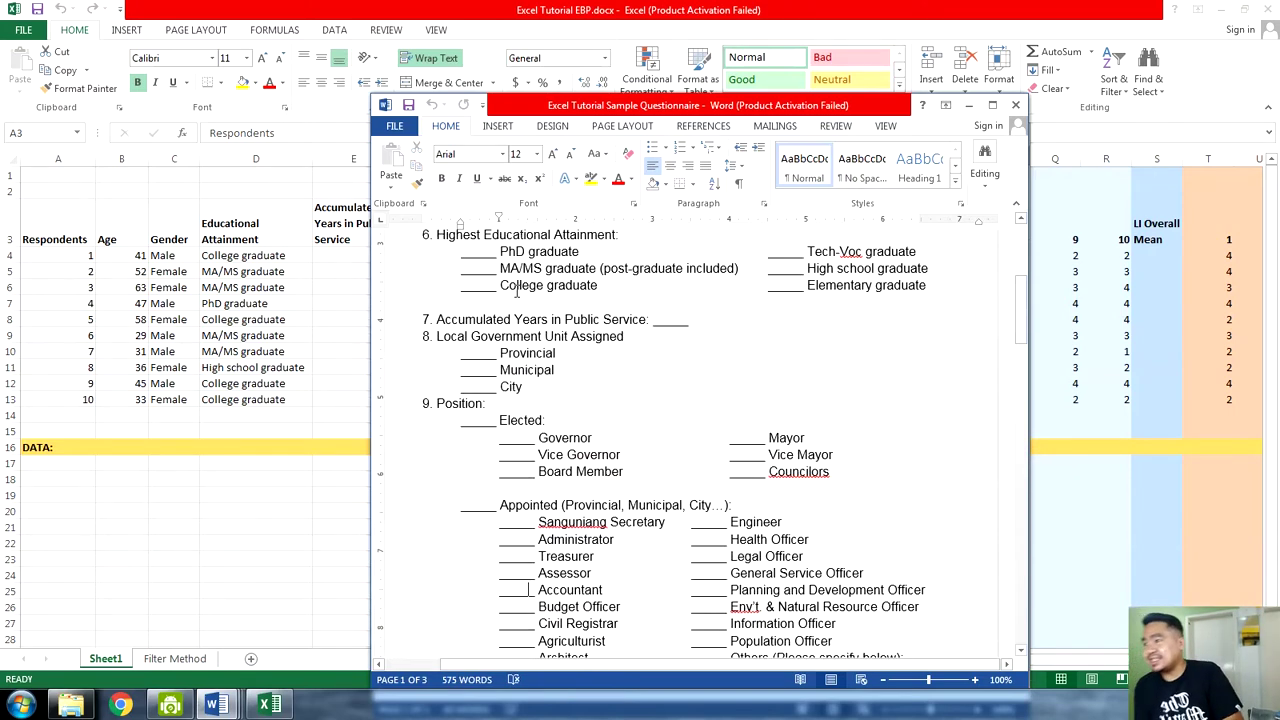
scroll(523, 318, down, 2)
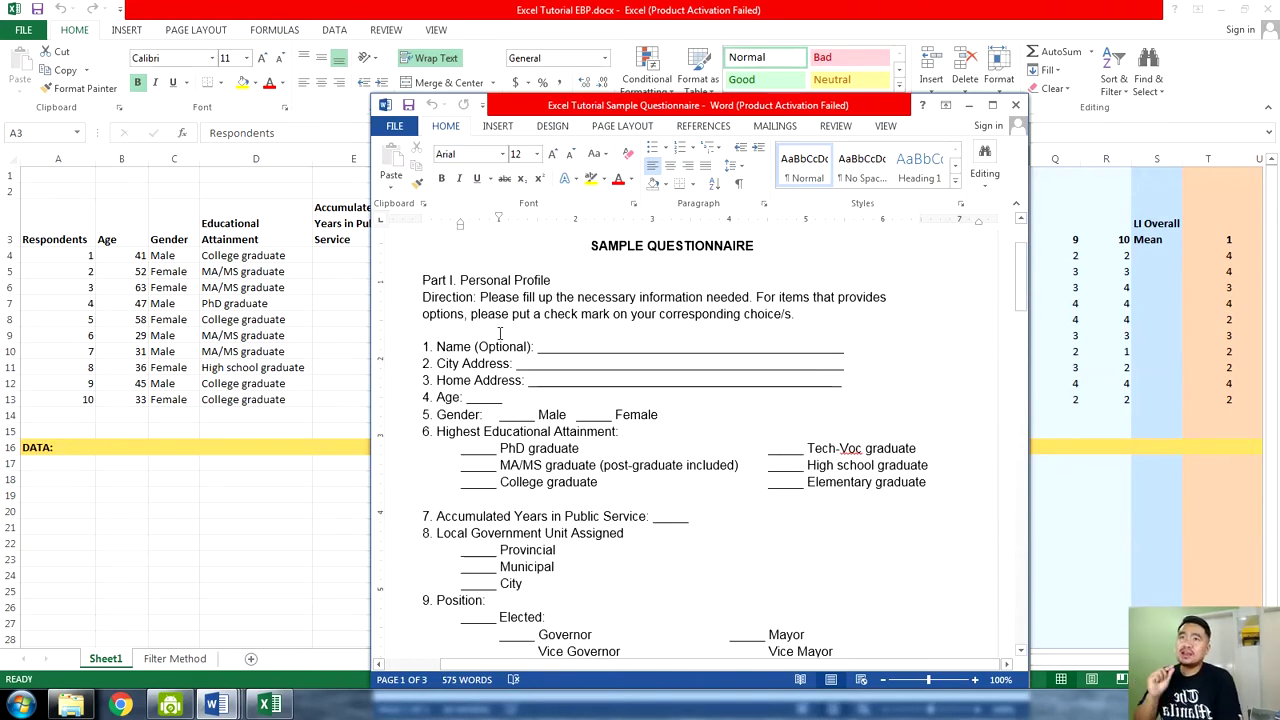
scroll(500, 332, down, 11)
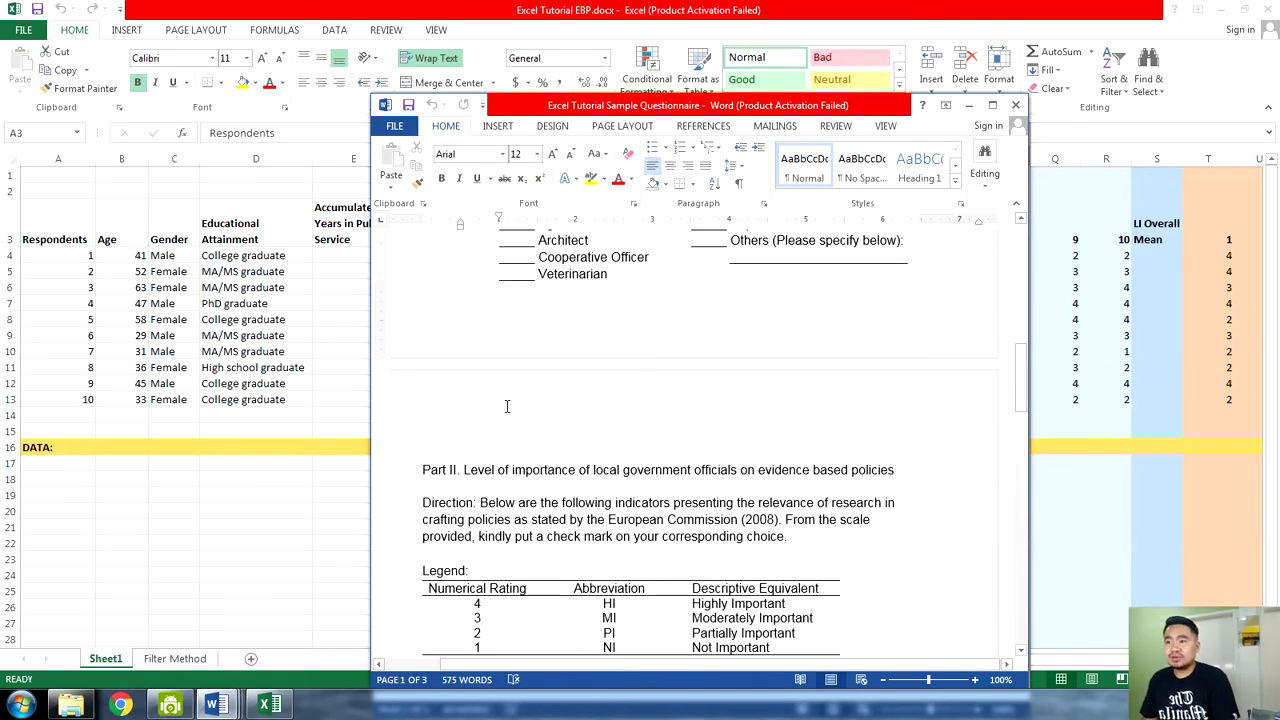
mouse_move(212, 705)
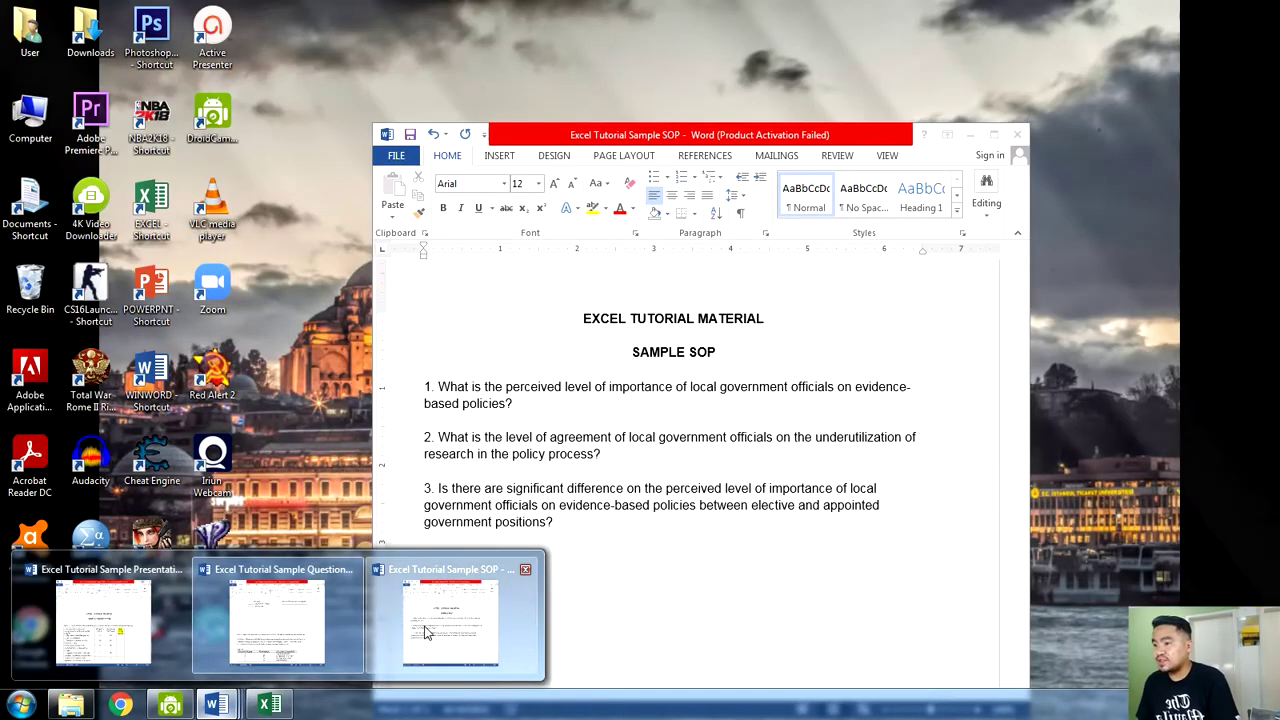
Glance at the SOP, then return to the questionnaire and scroll to Part II
click(425, 632)
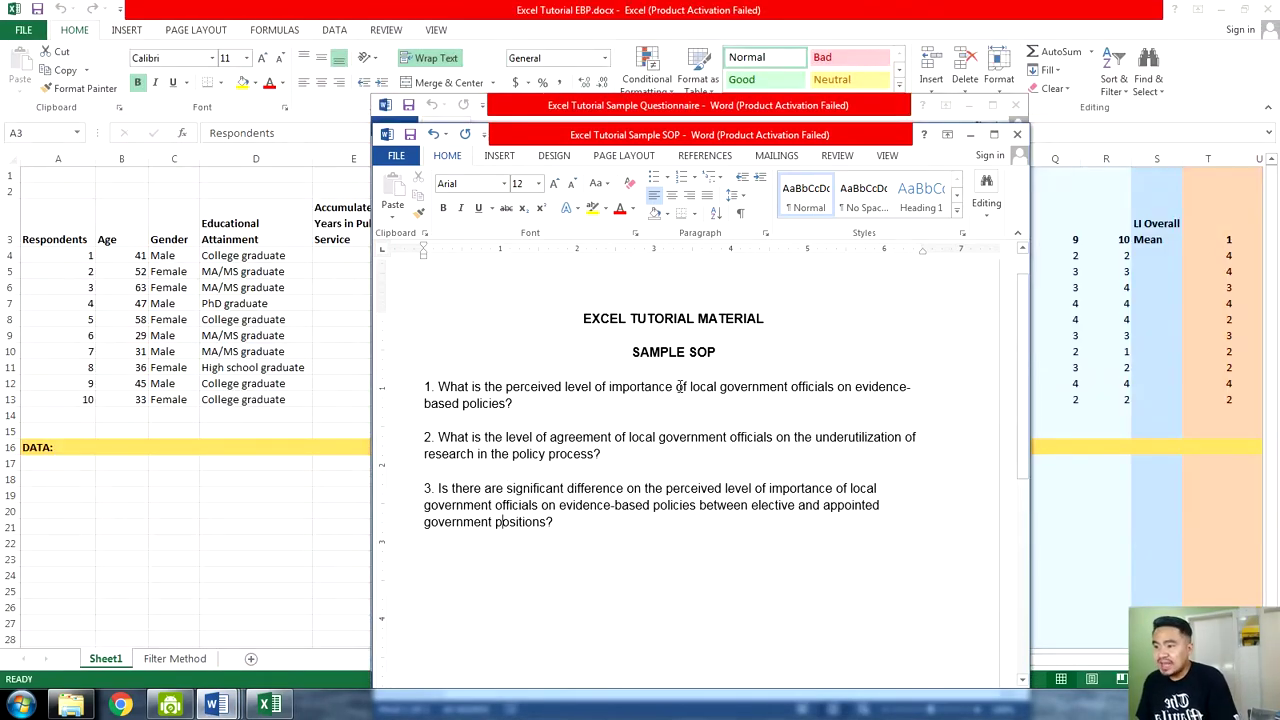
mouse_move(212, 705)
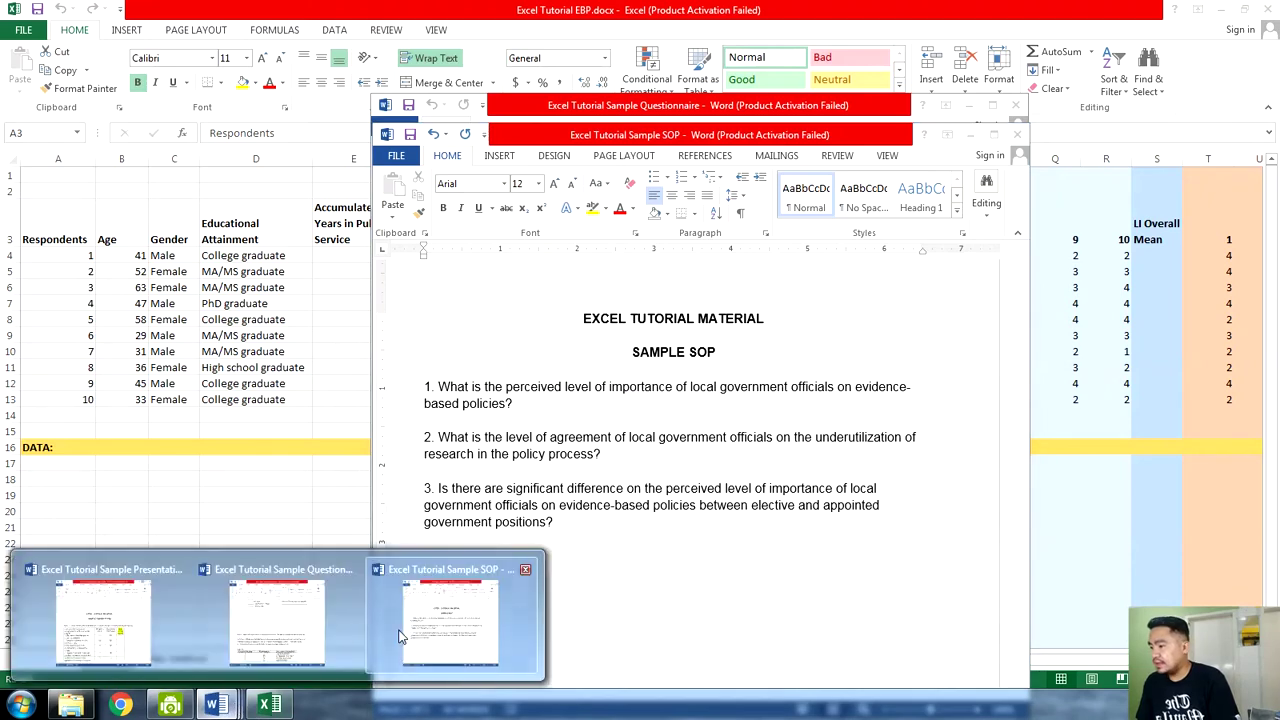
click(326, 632)
scroll(570, 487, down, 3)
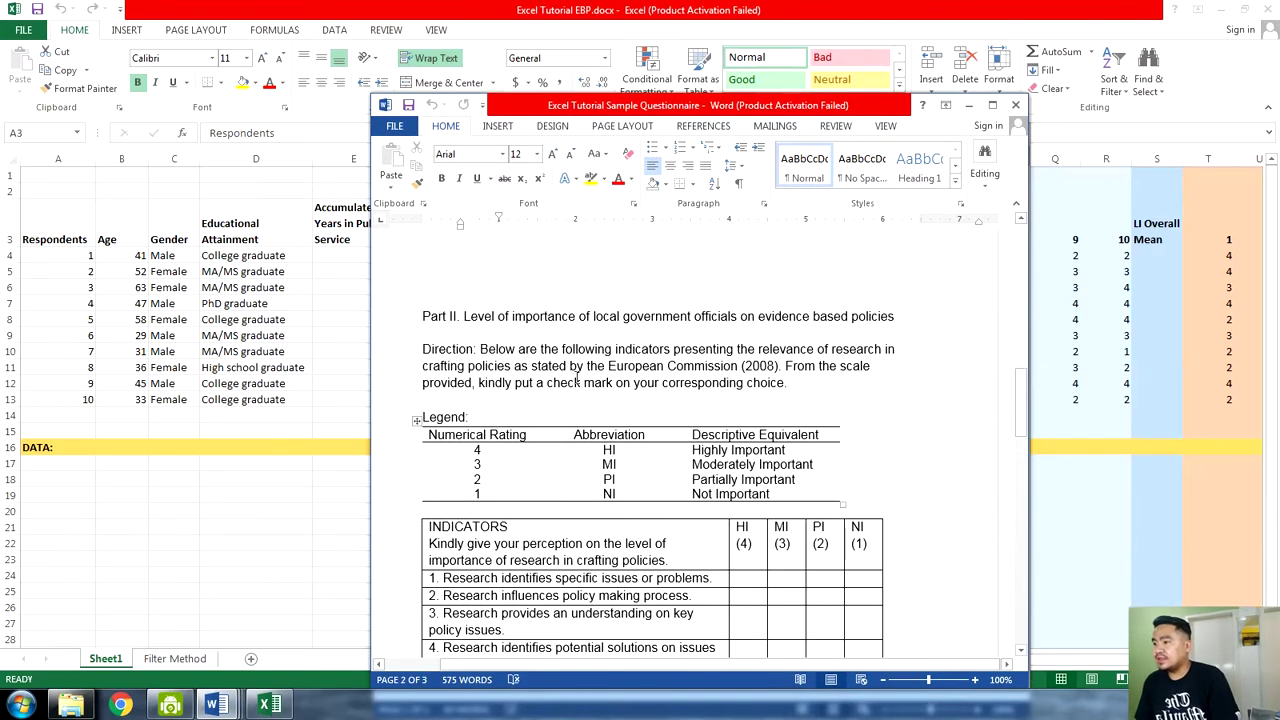
Prefix the Part II heading with 'Perceived' and a lowercase 'level', correcting the spelling
click(510, 316)
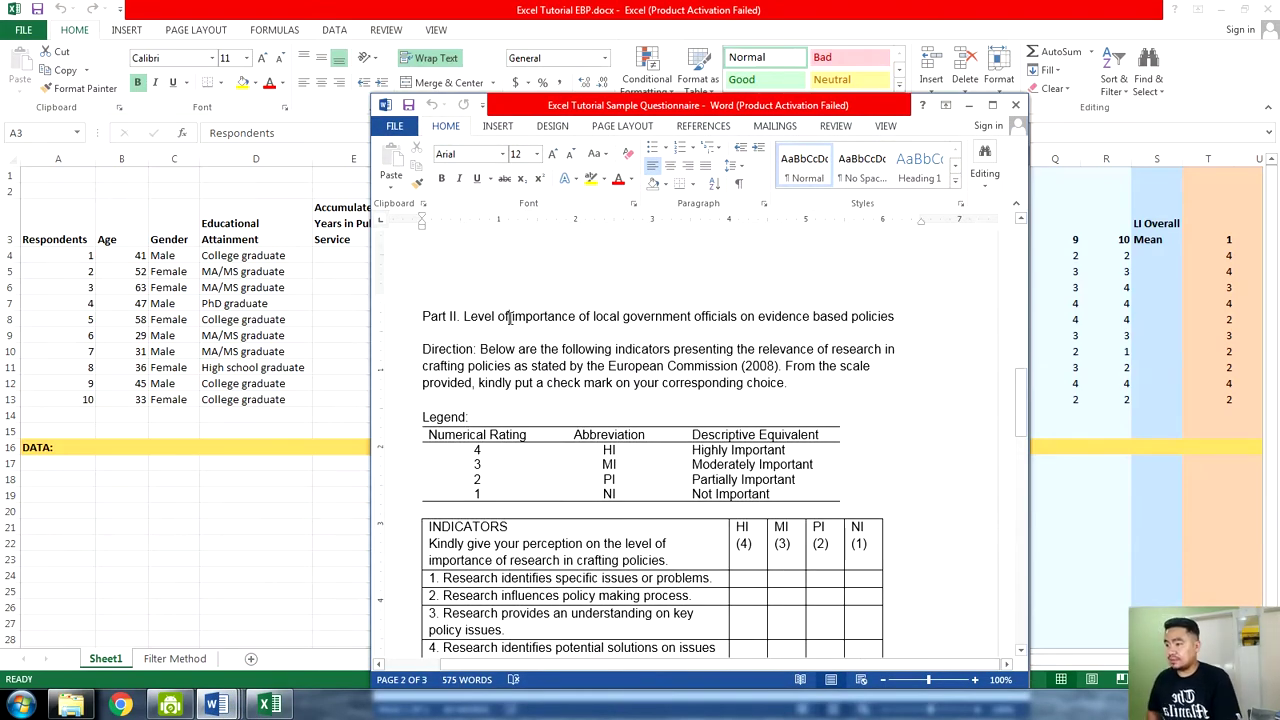
click(464, 316)
text(Percieved)
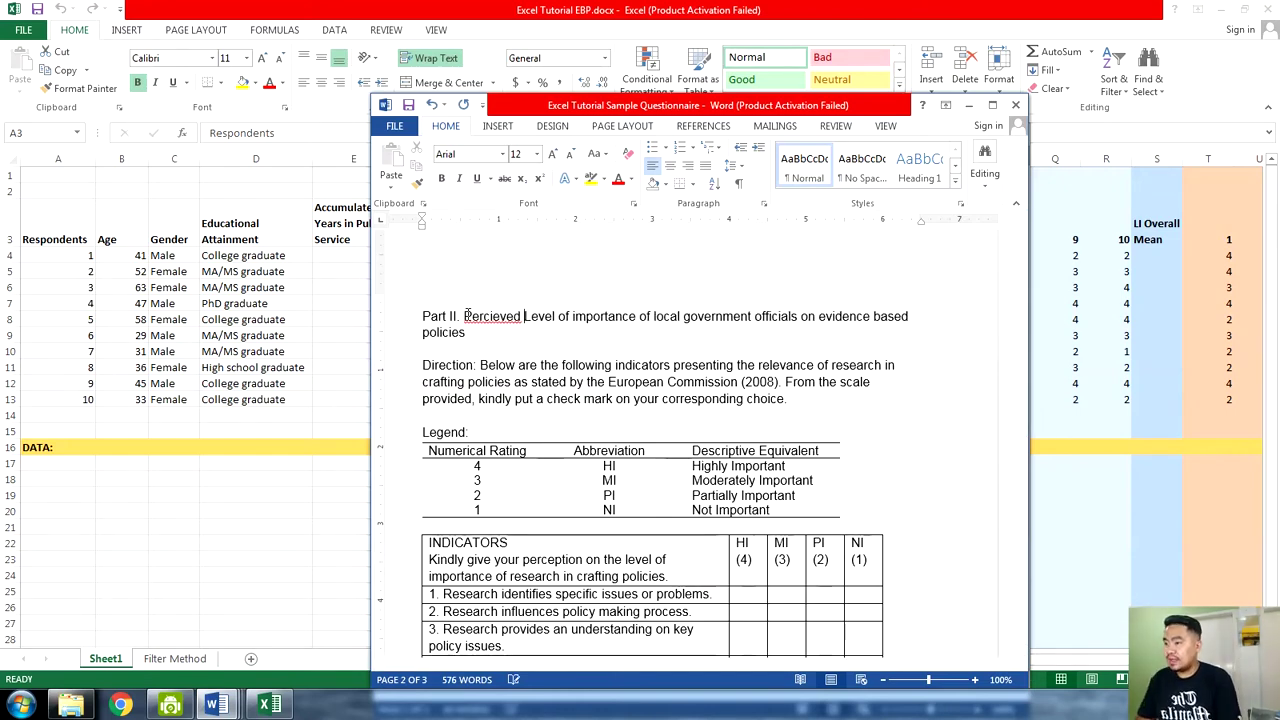
key(Delete)
text(l)
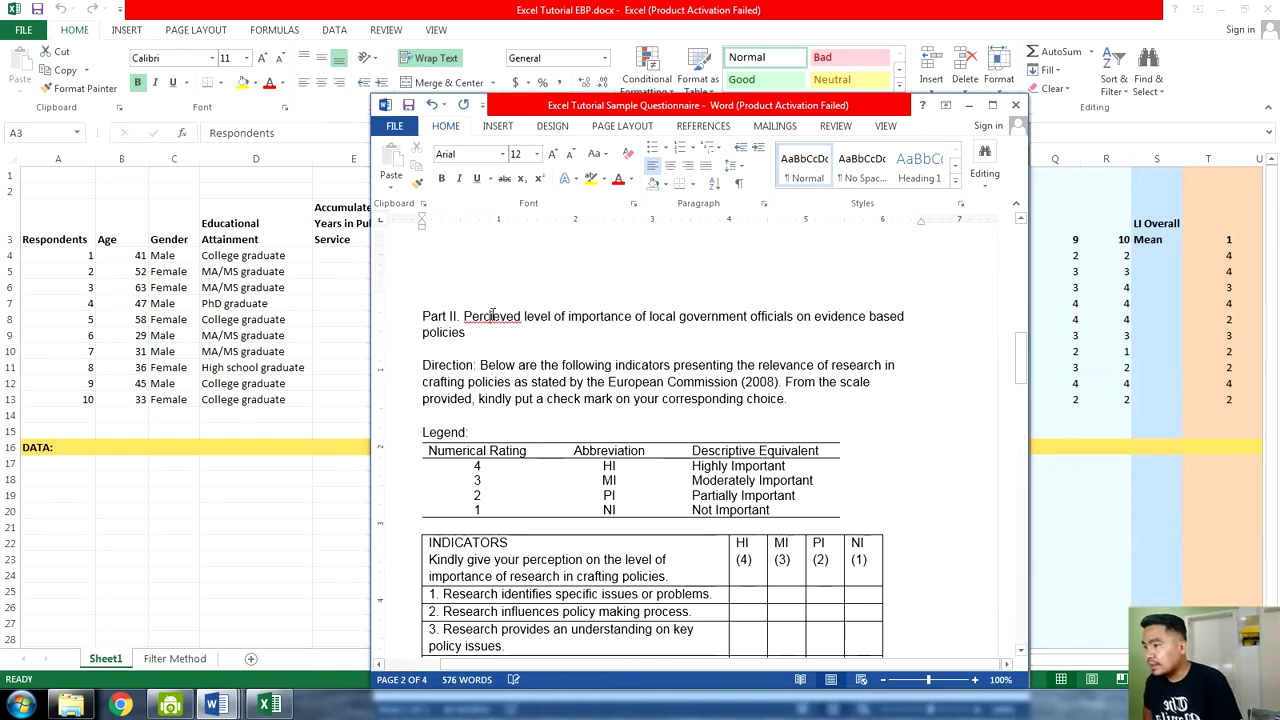
right_click(489, 316)
click(555, 334)
scroll(602, 390, down, 1)
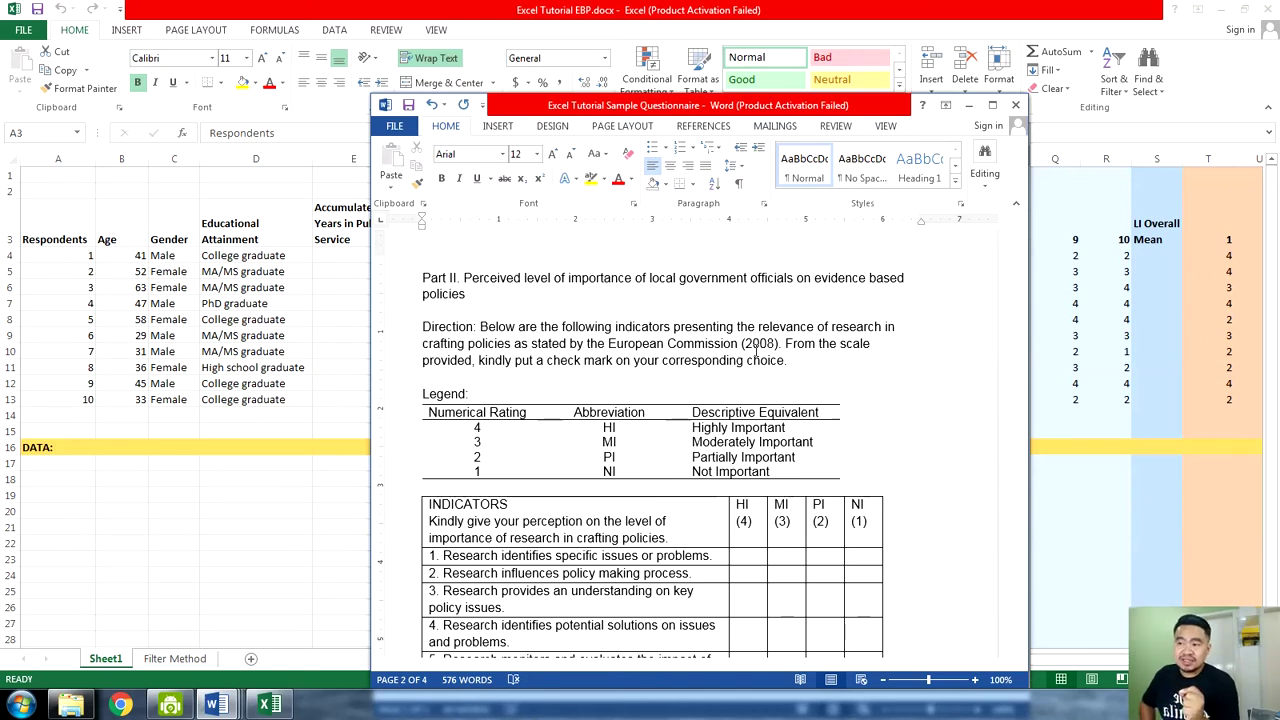
scroll(756, 350, down, 1)
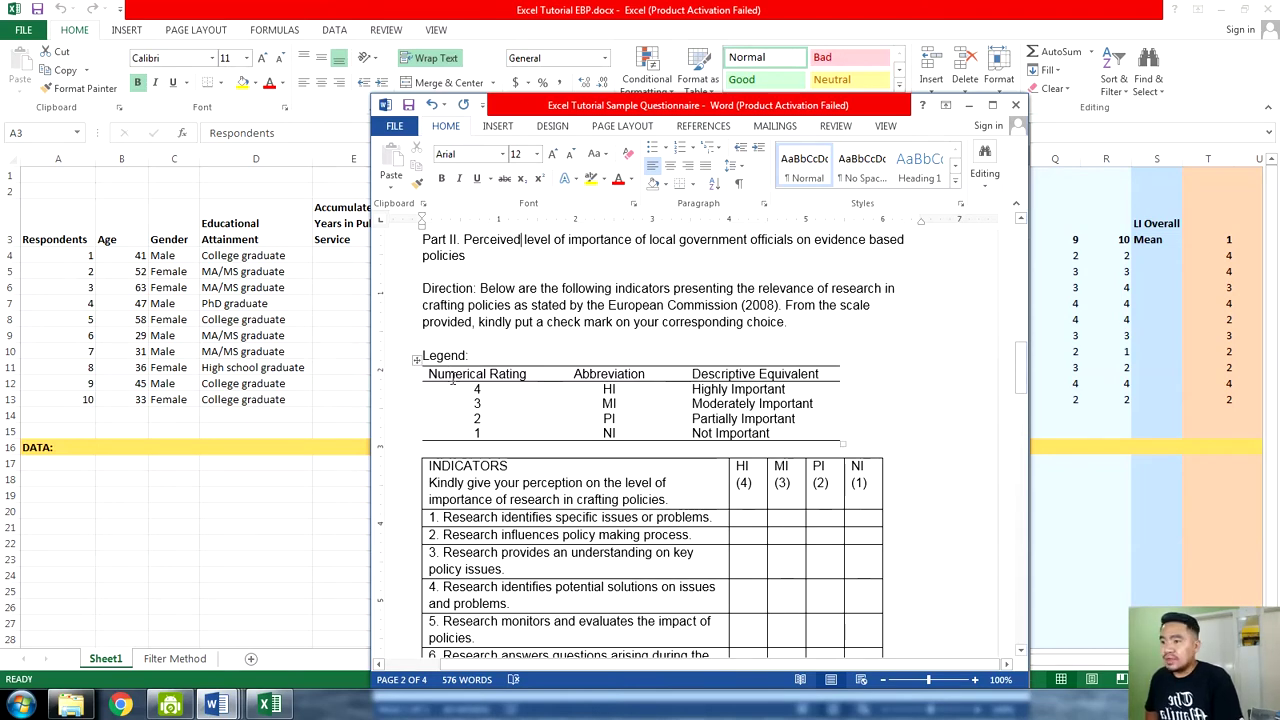
scroll(452, 390, up, 1)
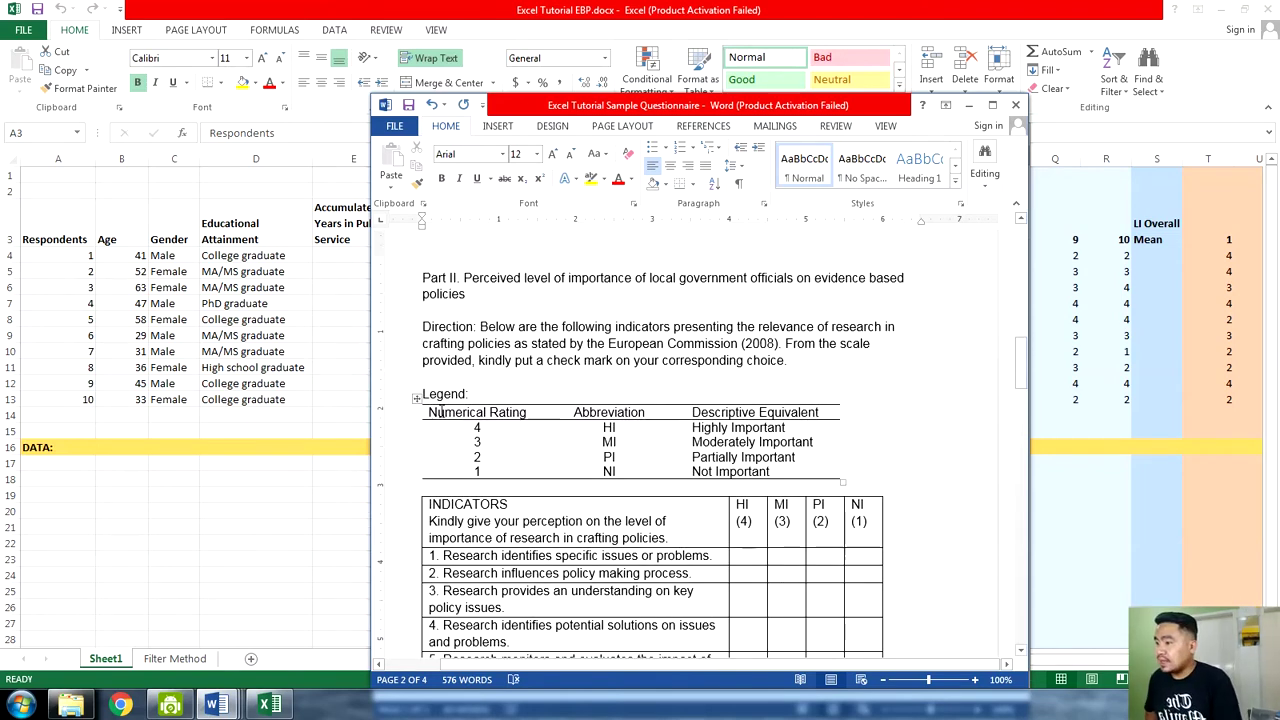
click(421, 396)
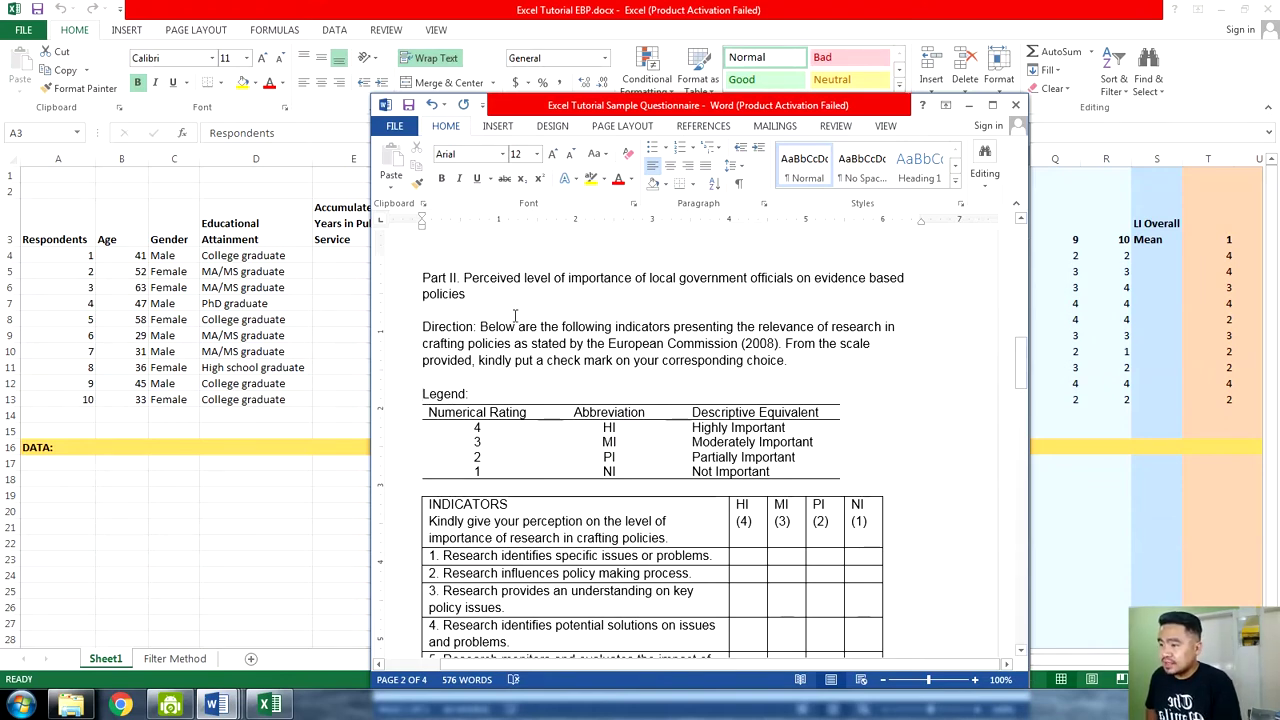
drag(421, 394, 605, 442)
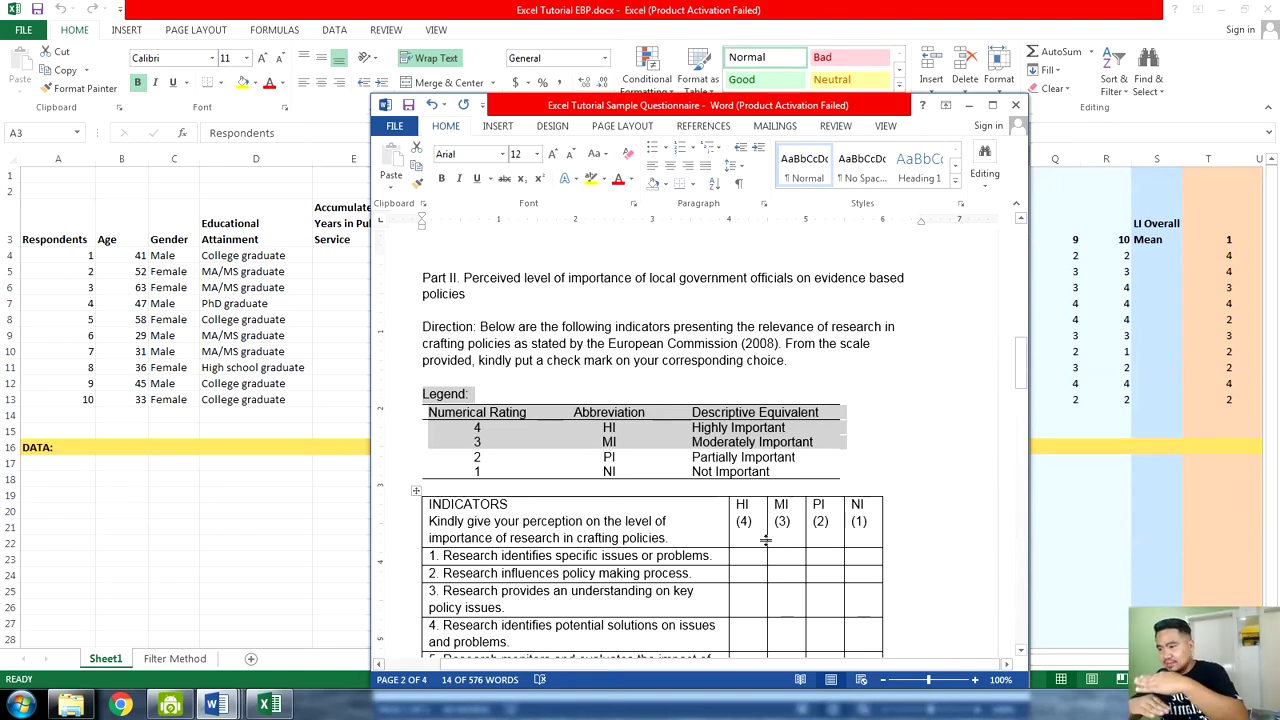
scroll(765, 540, down, 2)
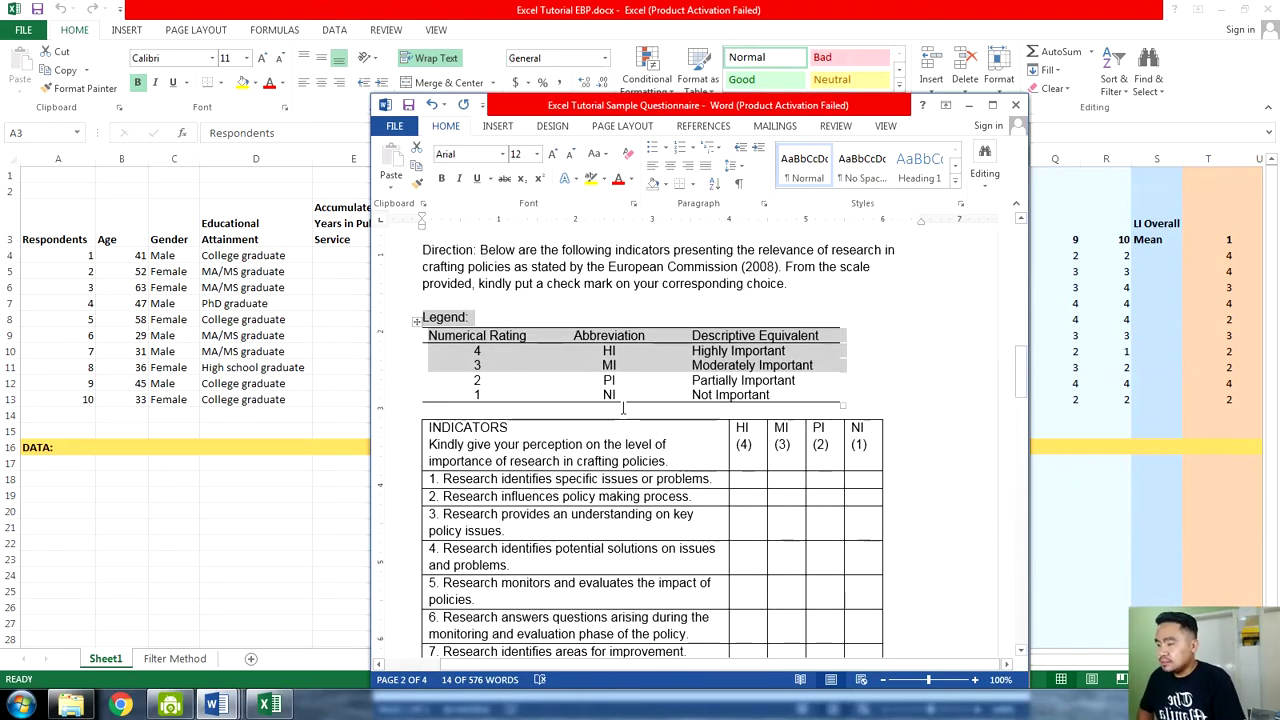
scroll(623, 407, down, 4)
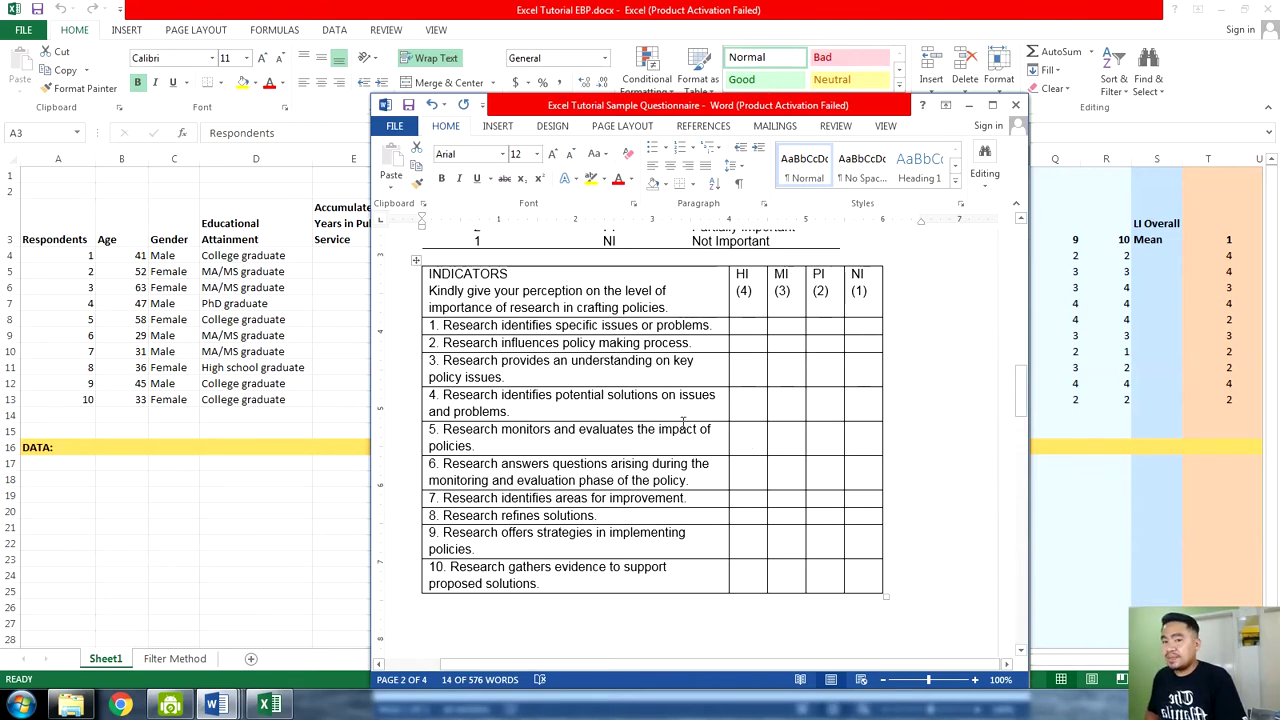
scroll(743, 441, up, 1)
scroll(743, 441, up, 5)
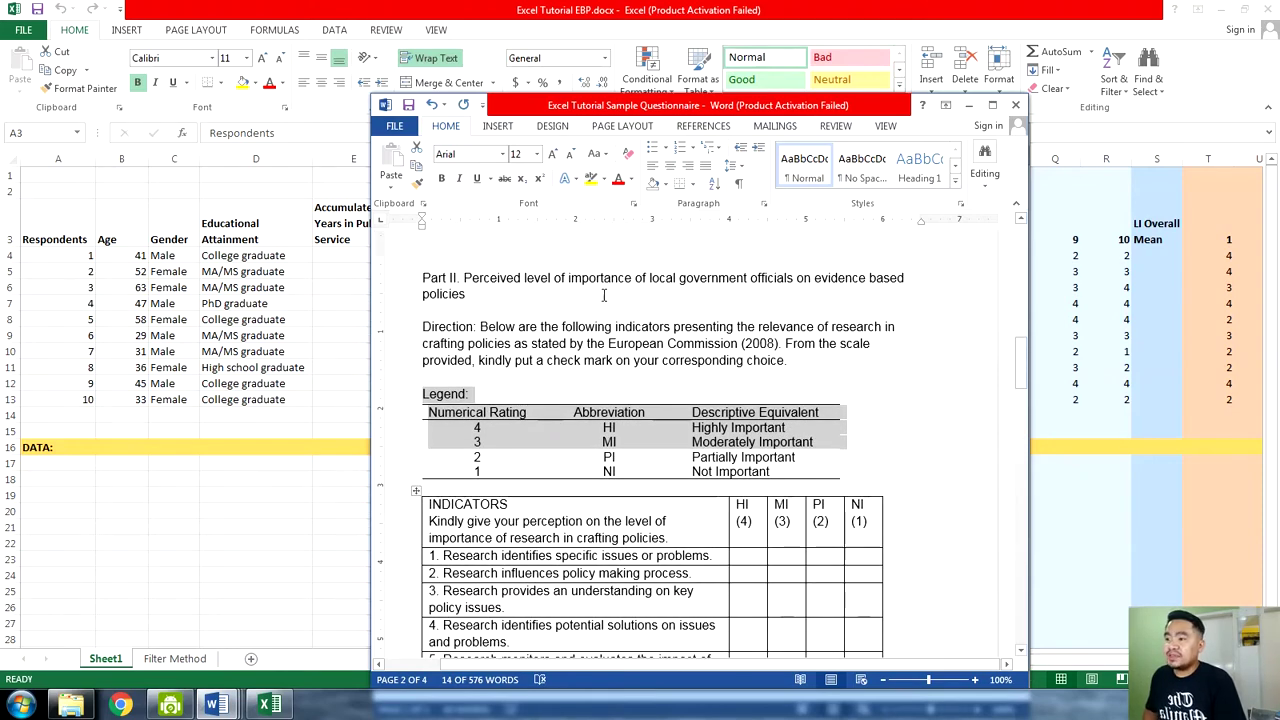
scroll(599, 450, down, 4)
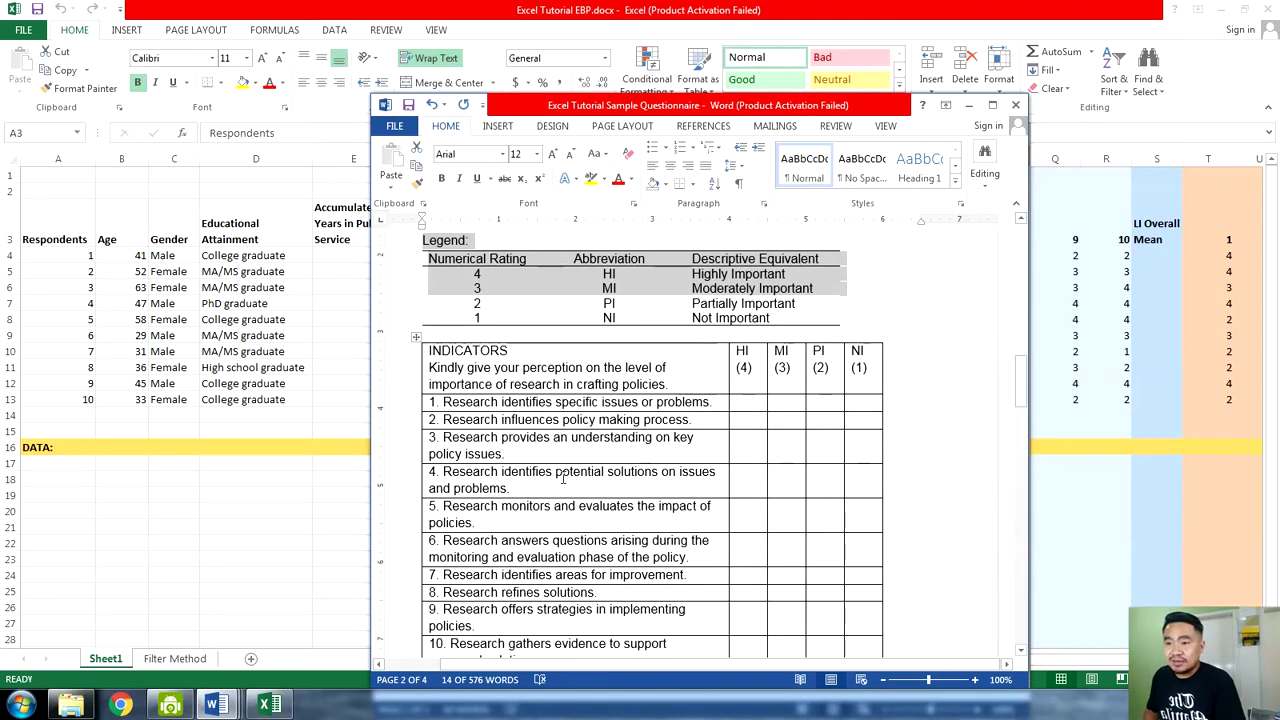
Check the SOP and survey spreadsheet, then return to the questionnaire's Part III agreement table
scroll(599, 450, down, 3)
scroll(558, 404, up, 3)
scroll(558, 404, down, 15)
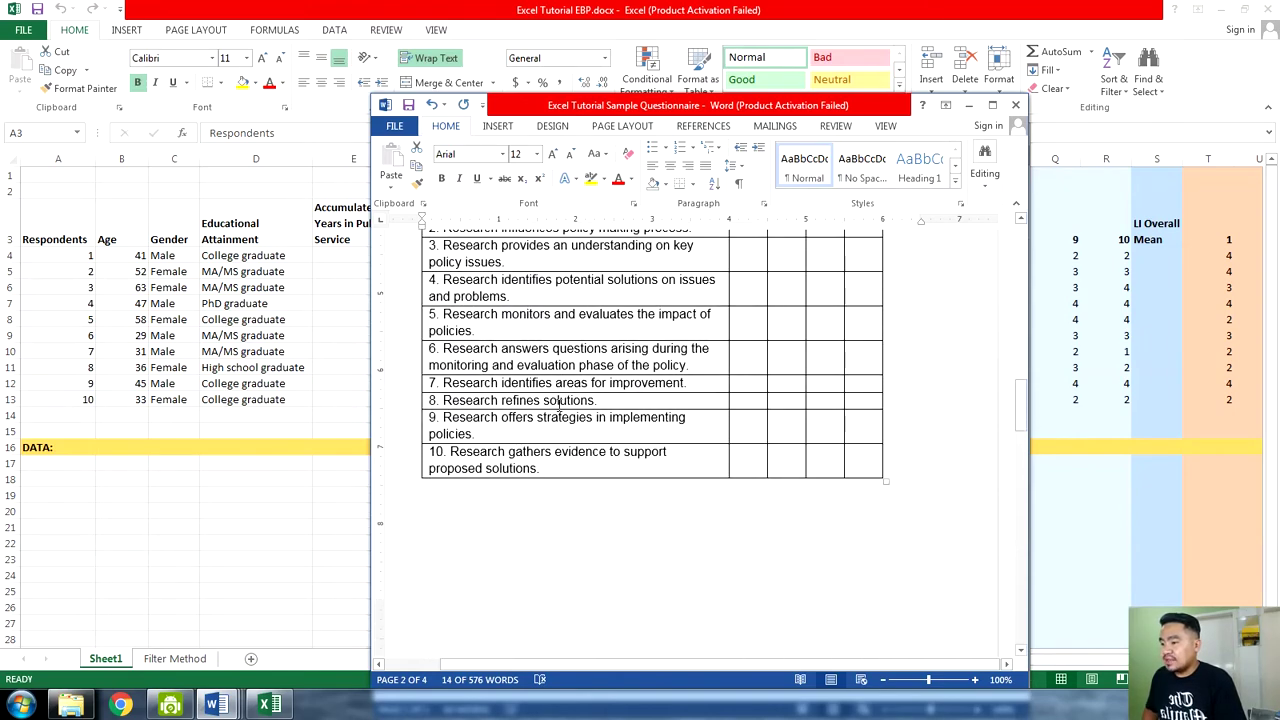
mouse_move(235, 705)
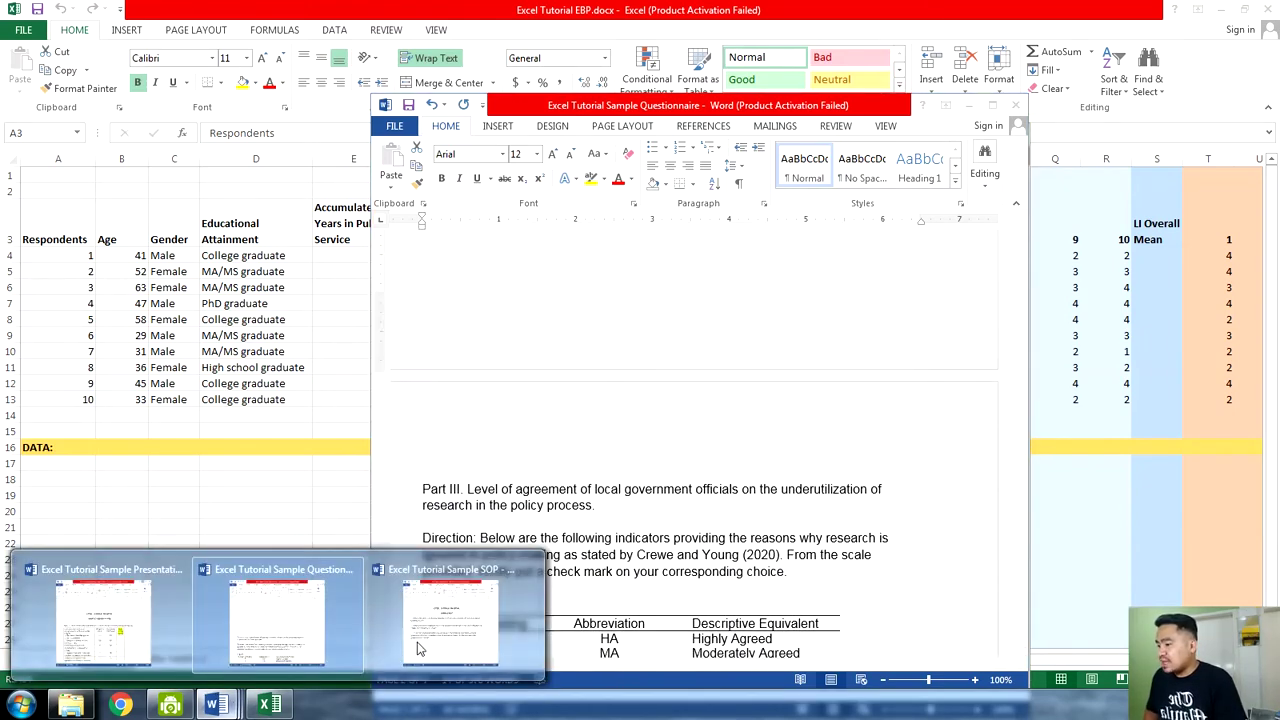
click(465, 615)
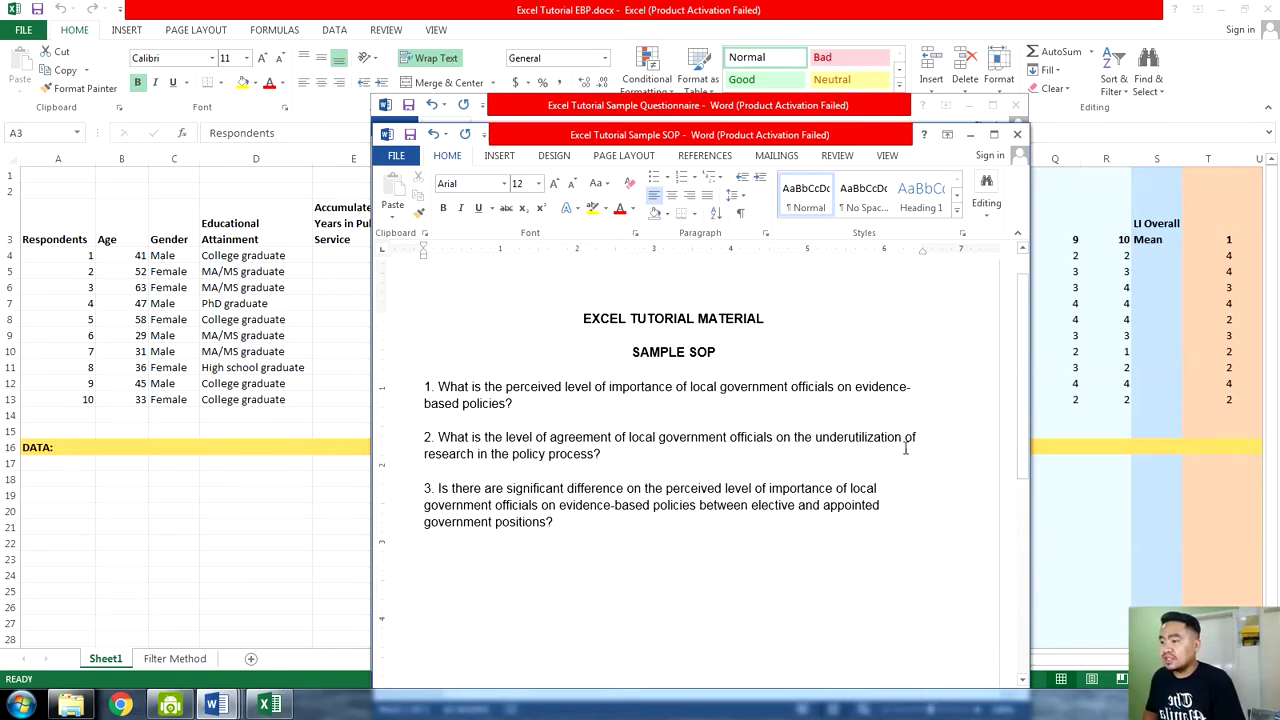
click(320, 540)
mouse_move(212, 705)
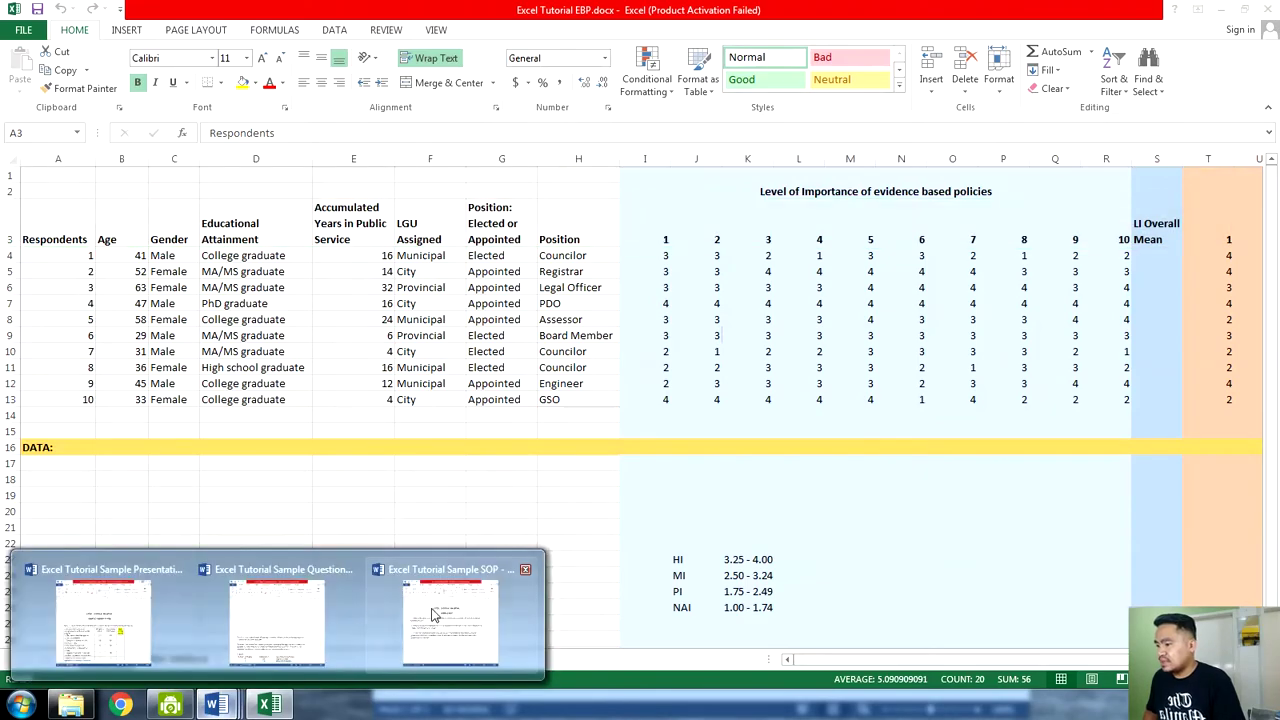
mouse_move(435, 615)
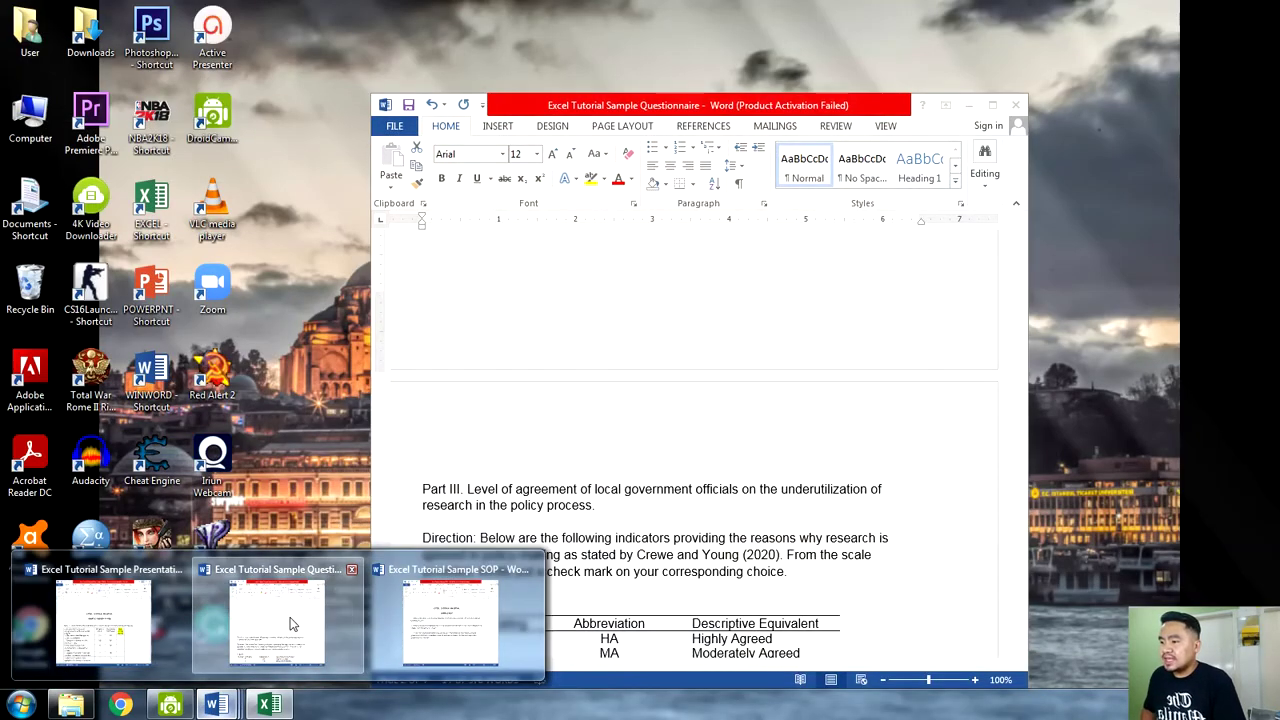
click(340, 615)
scroll(676, 470, down, 2)
scroll(676, 470, down, 2)
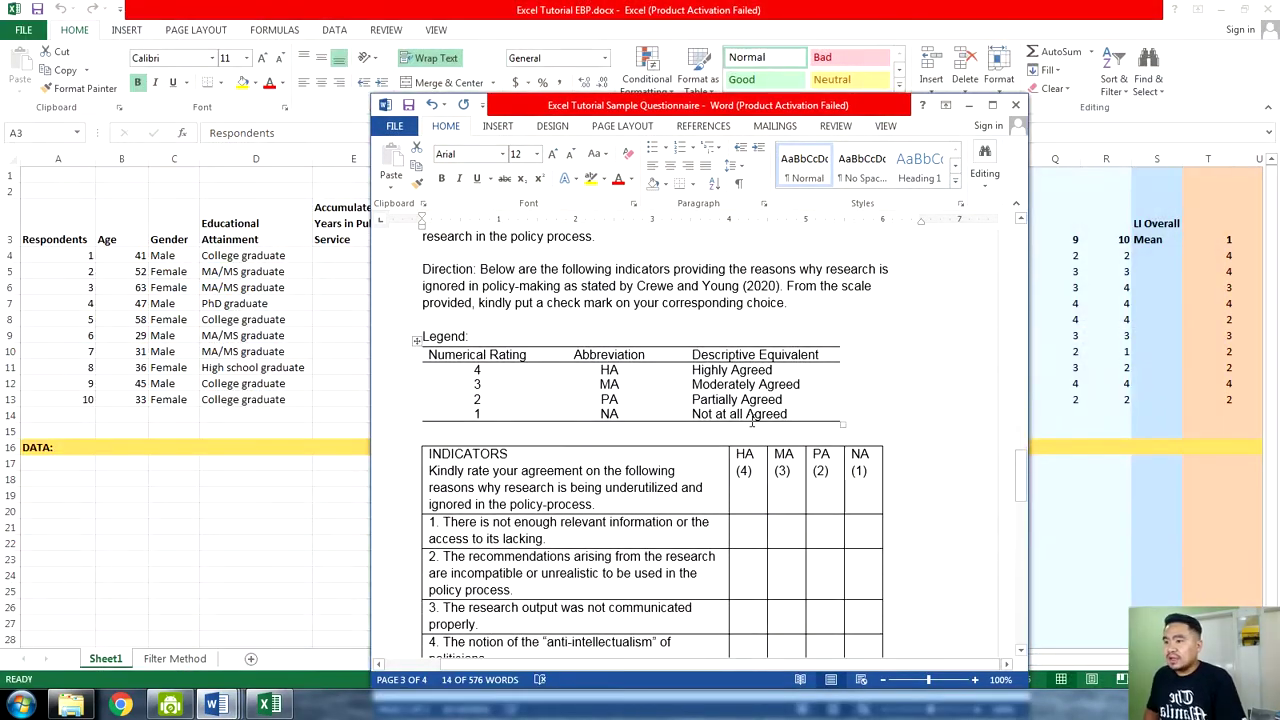
scroll(746, 420, up, 1)
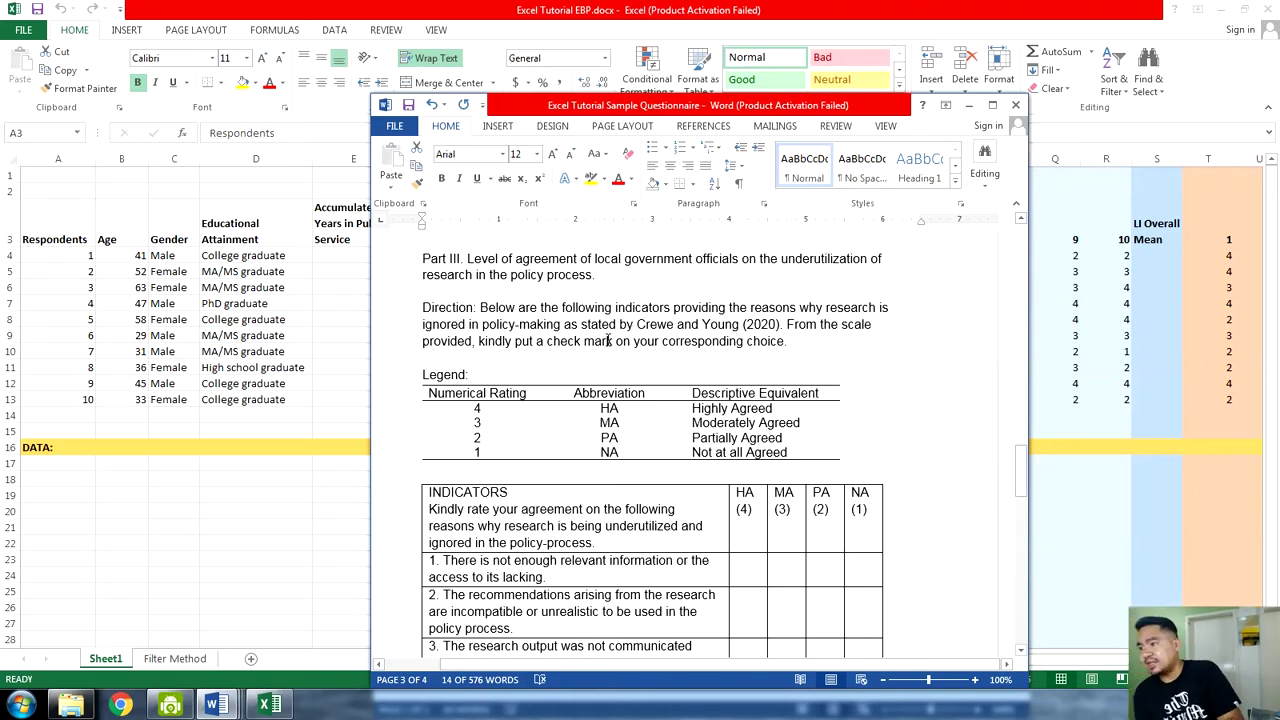
scroll(609, 340, up, 3)
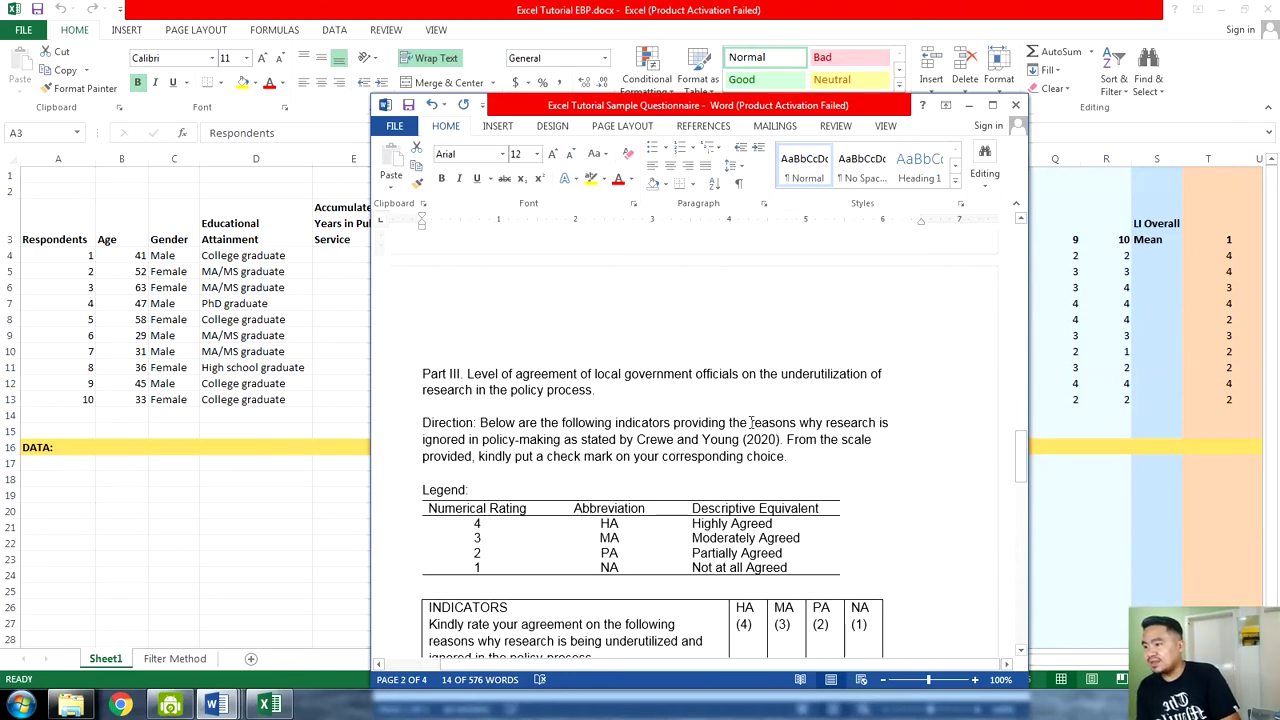
scroll(766, 460, down, 2)
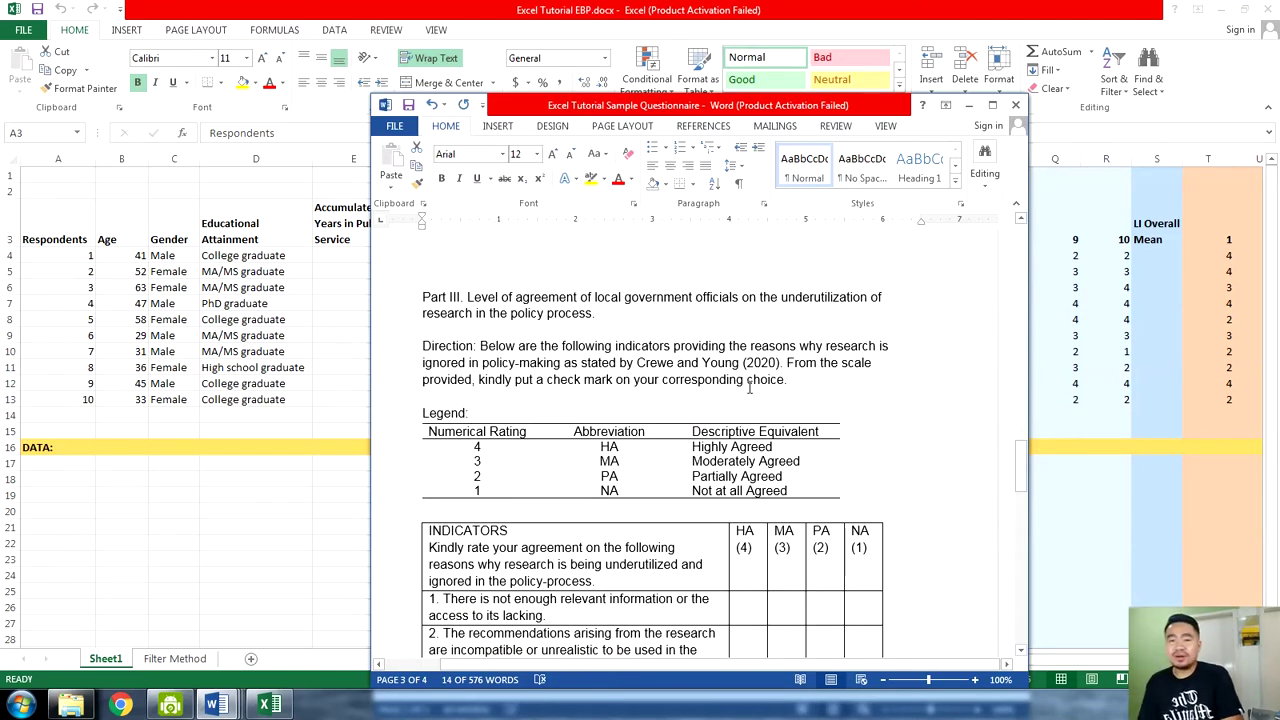
scroll(554, 417, down, 1)
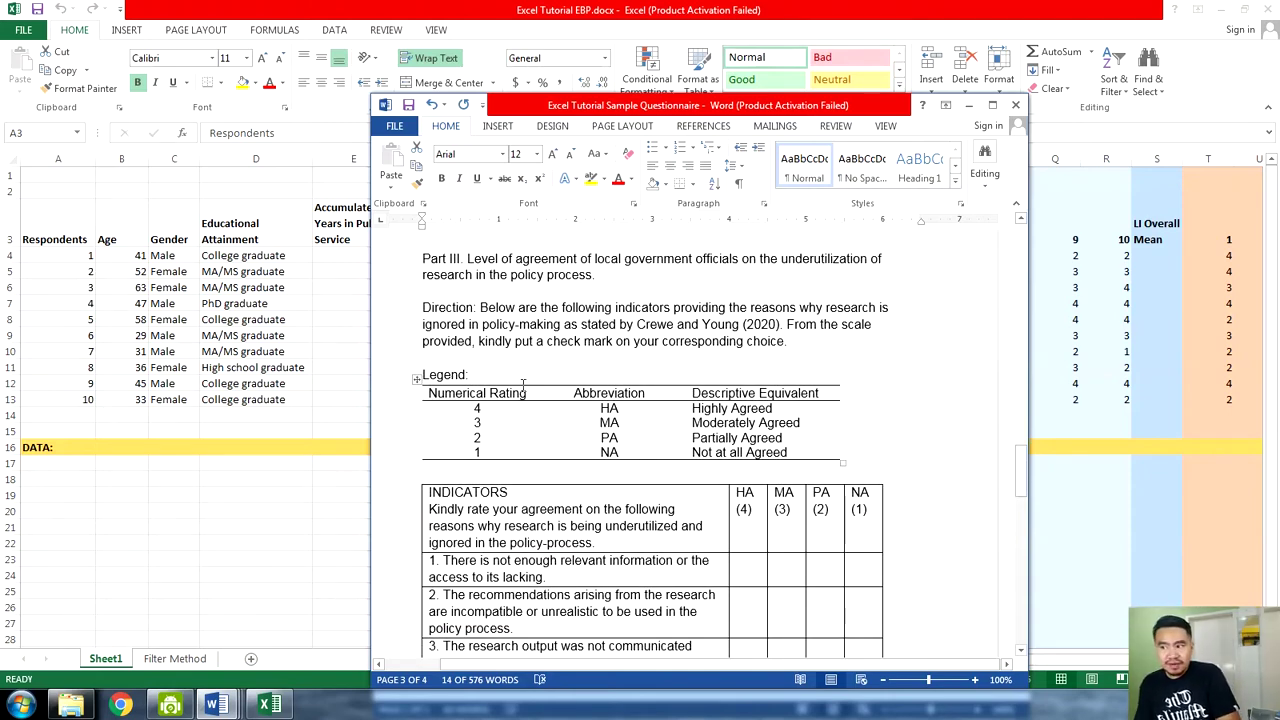
scroll(498, 453, down, 6)
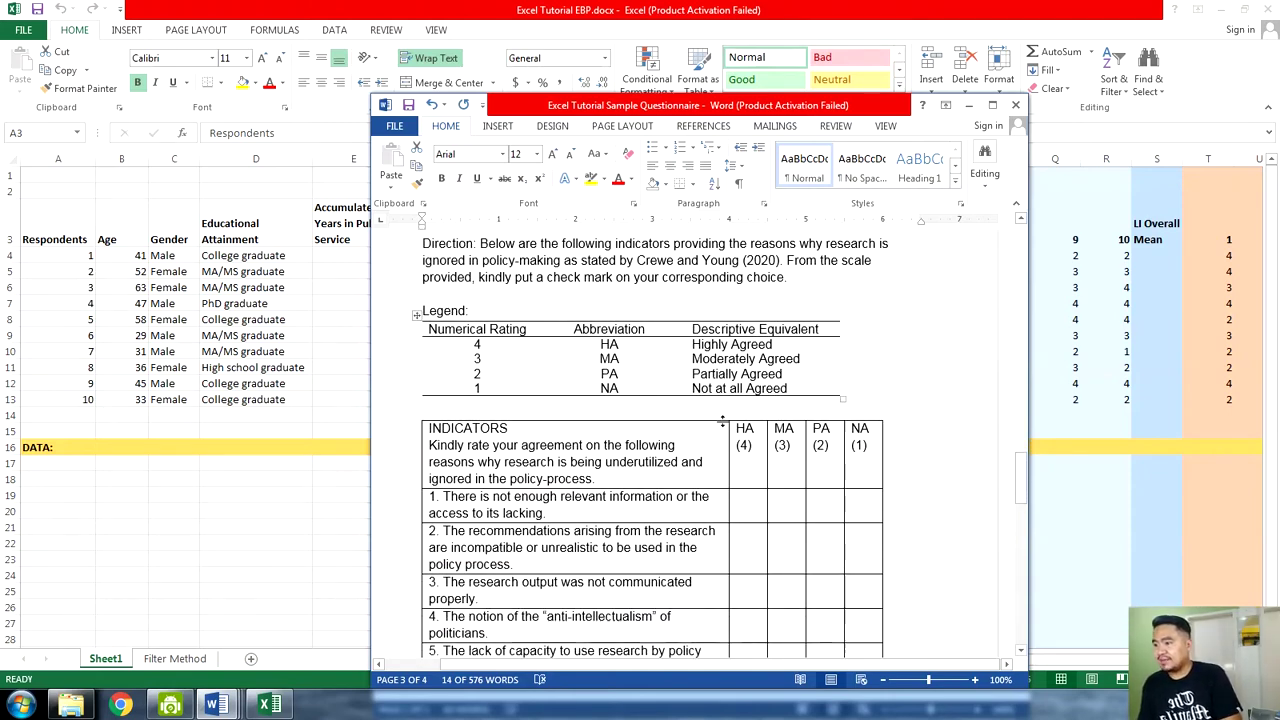
scroll(498, 453, down, 8)
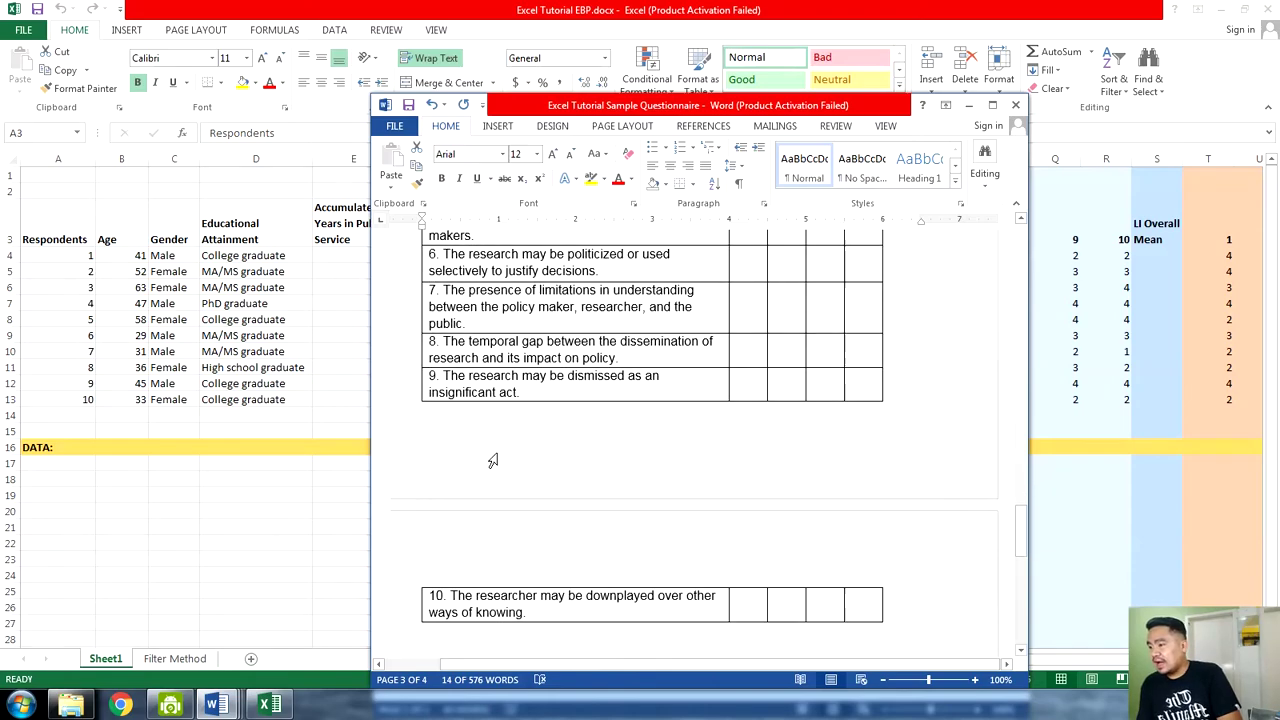
scroll(500, 445, up, 10)
scroll(500, 441, up, 4)
scroll(500, 445, down, 14)
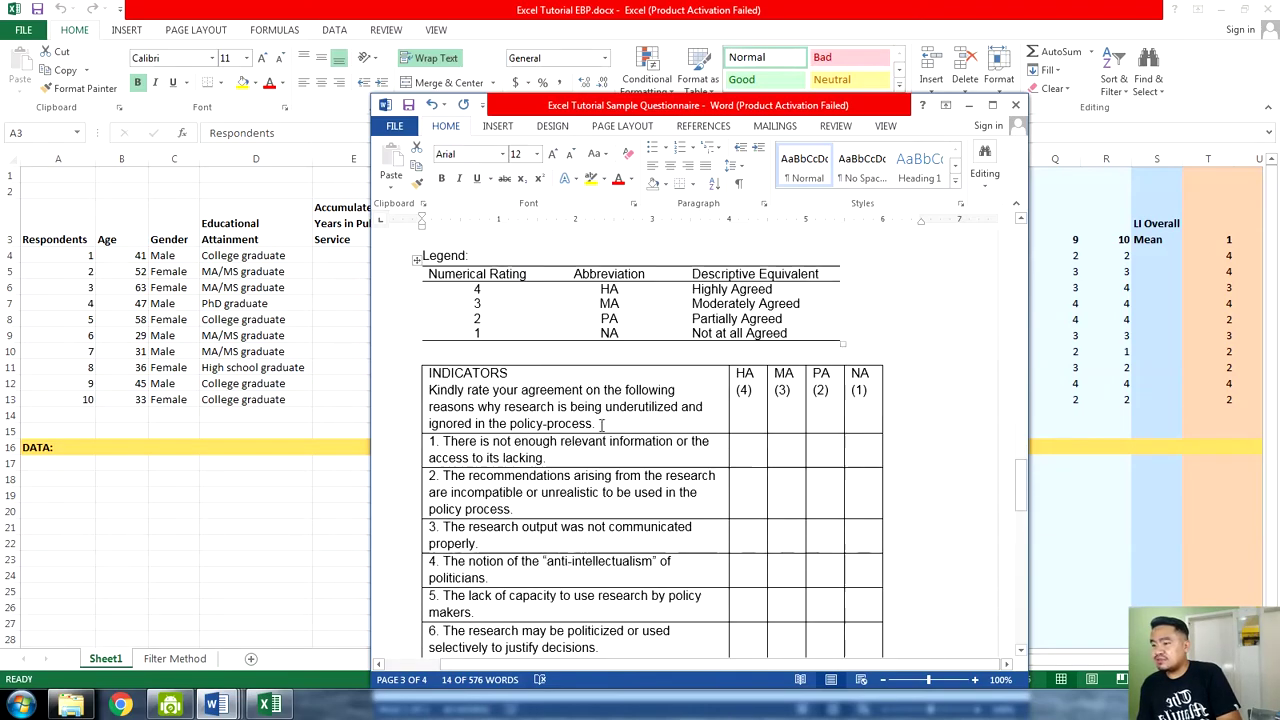
scroll(541, 560, up, 9)
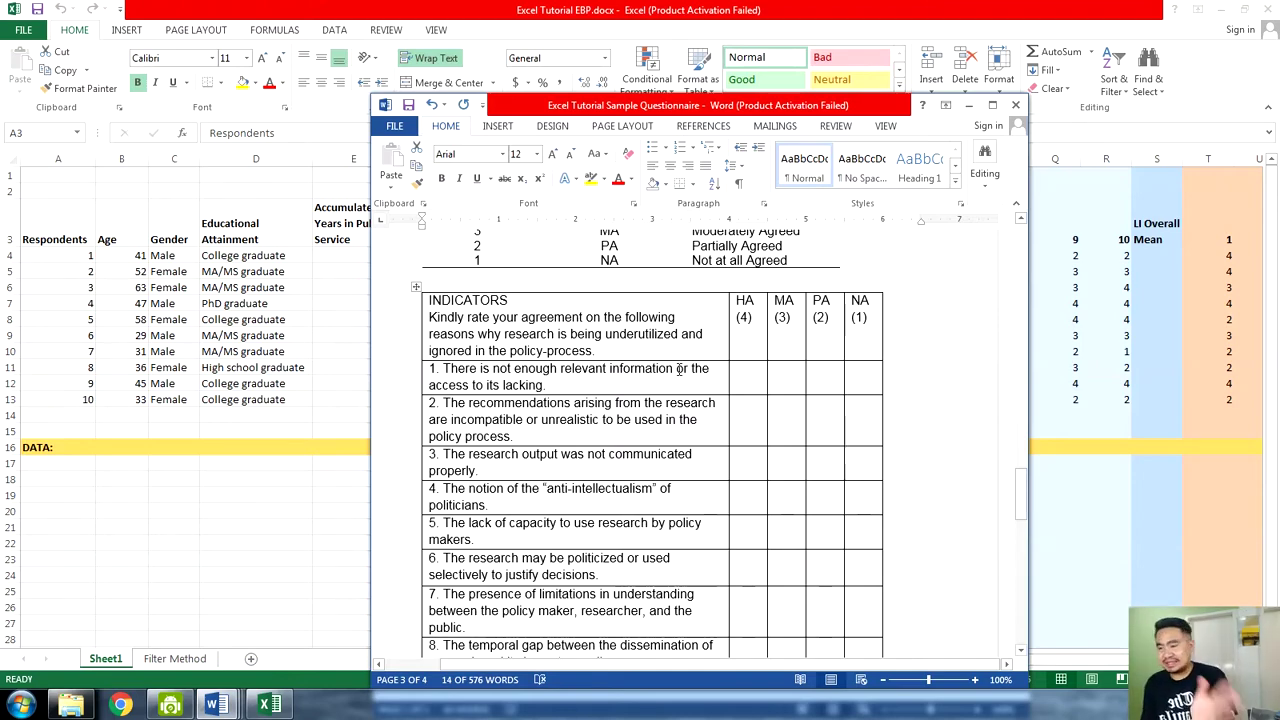
scroll(582, 574, down, 8)
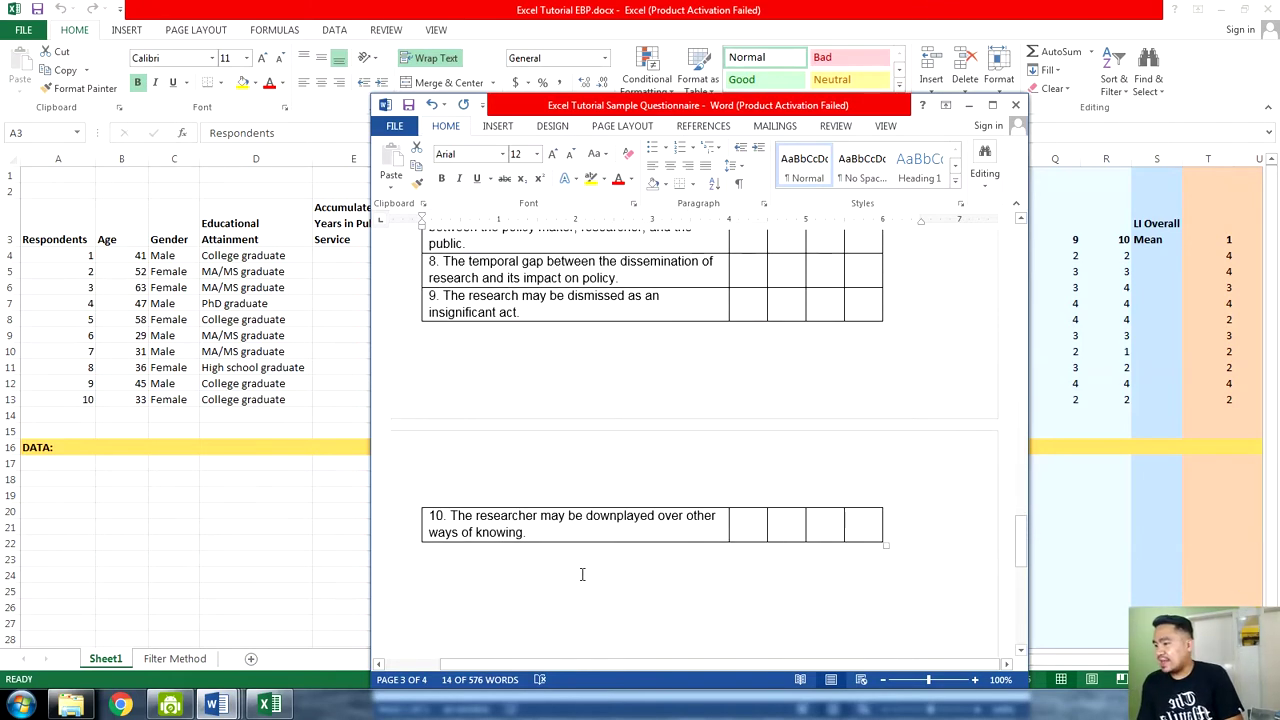
scroll(582, 574, up, 8)
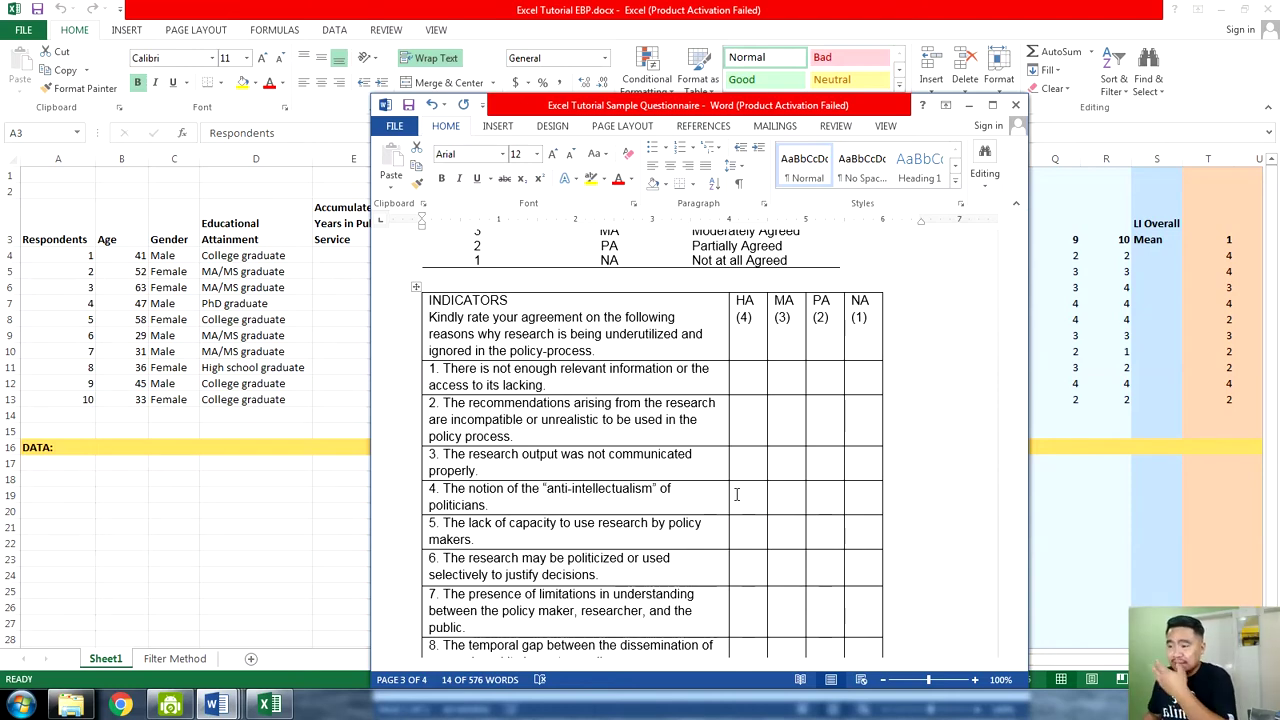
Scroll back from Part III to the Part II importance table rated HI (4) to NI (1)
scroll(715, 473, down, 2)
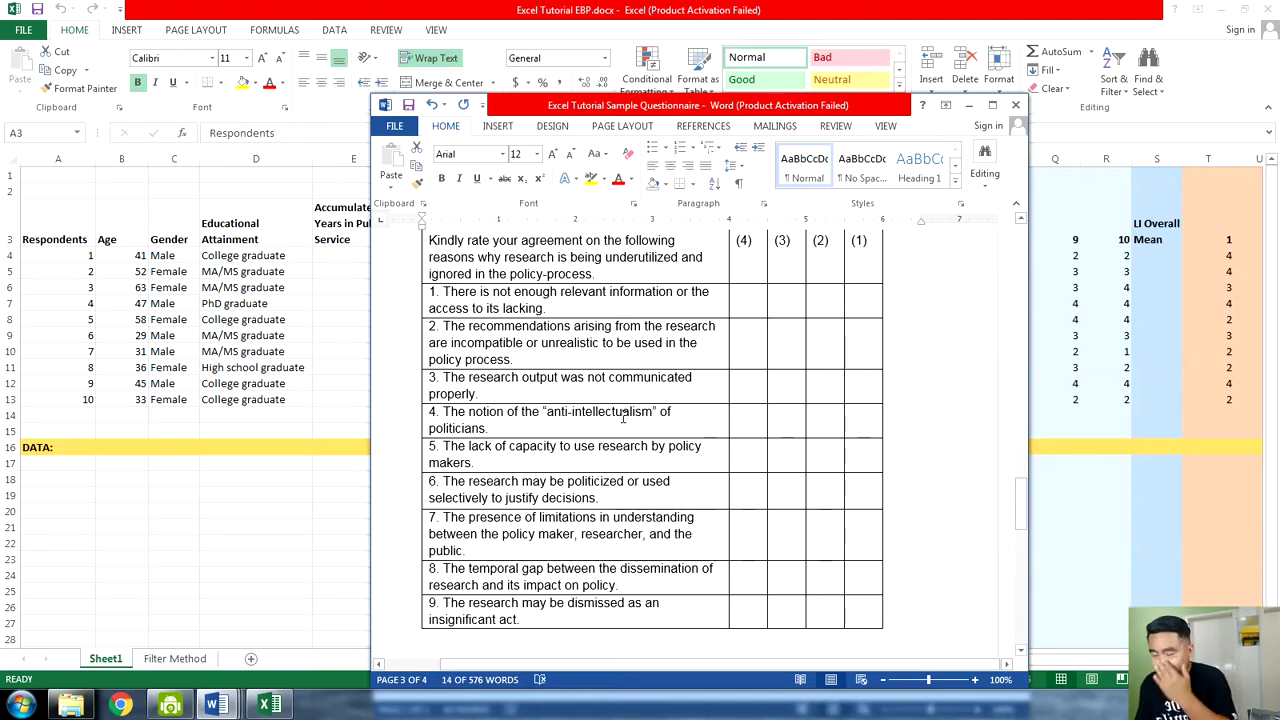
scroll(650, 422, up, 2)
scroll(670, 425, down, 2)
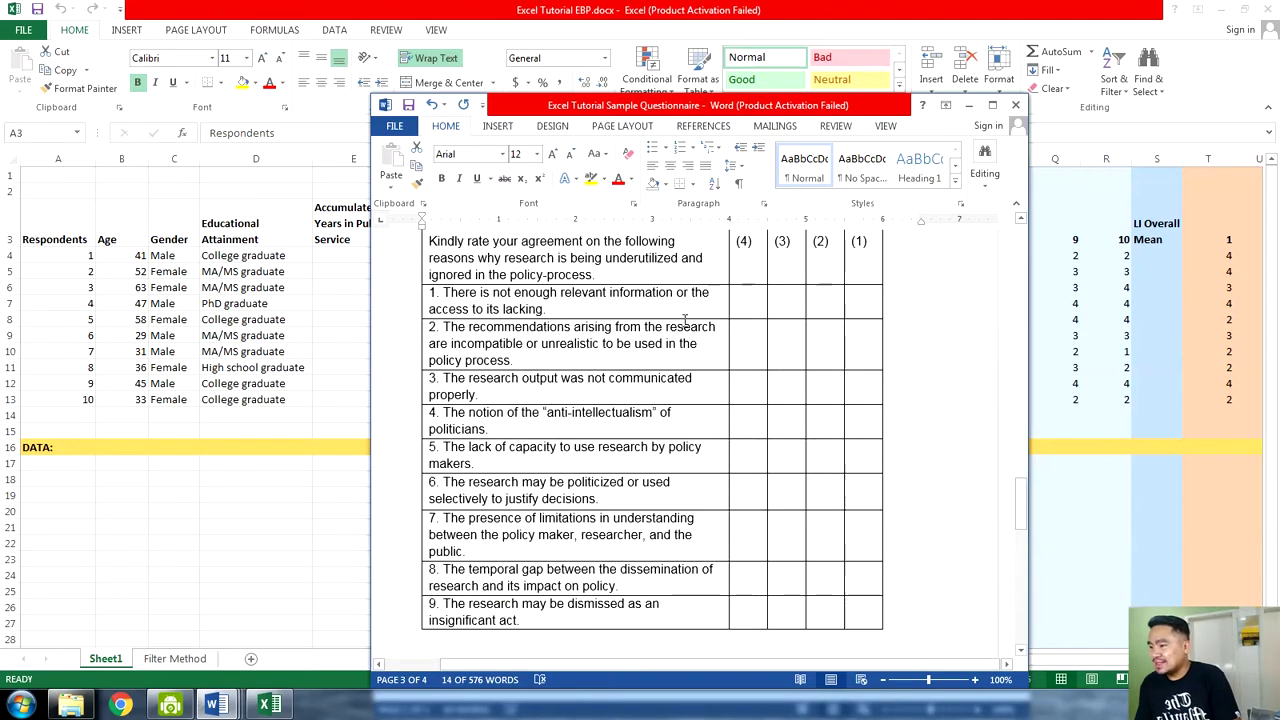
scroll(681, 427, down, 2)
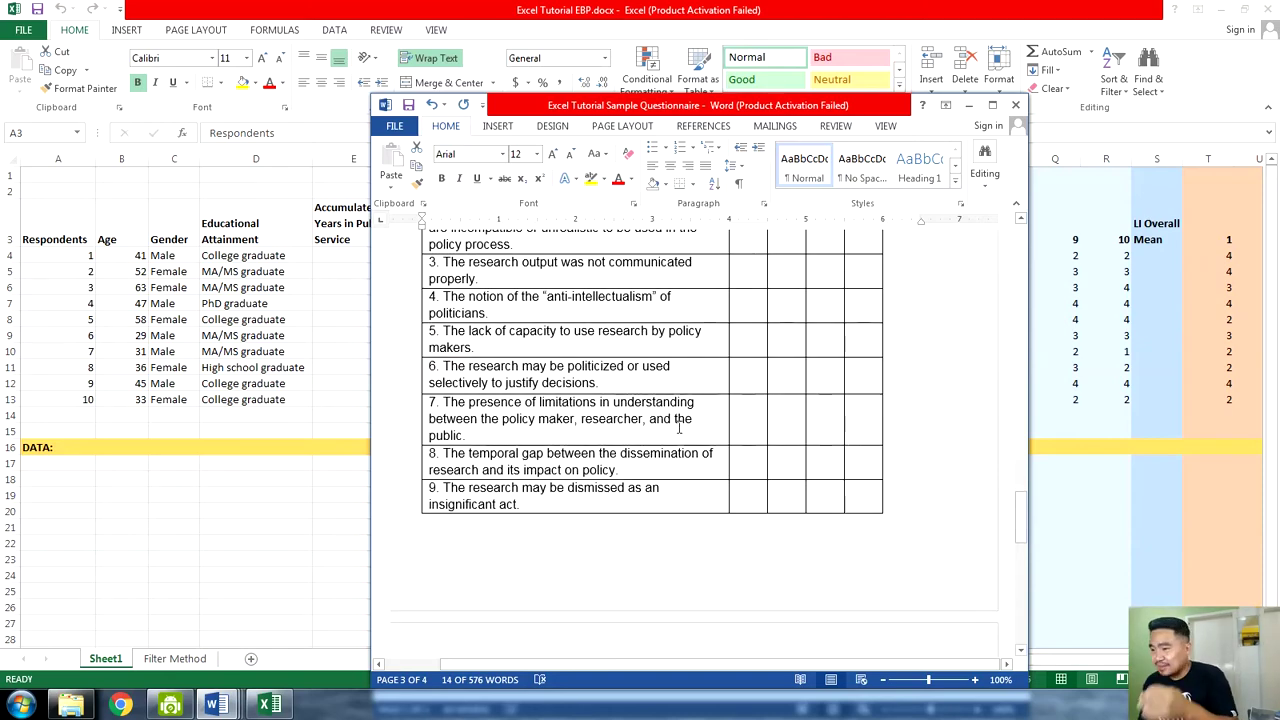
scroll(677, 426, down, 4)
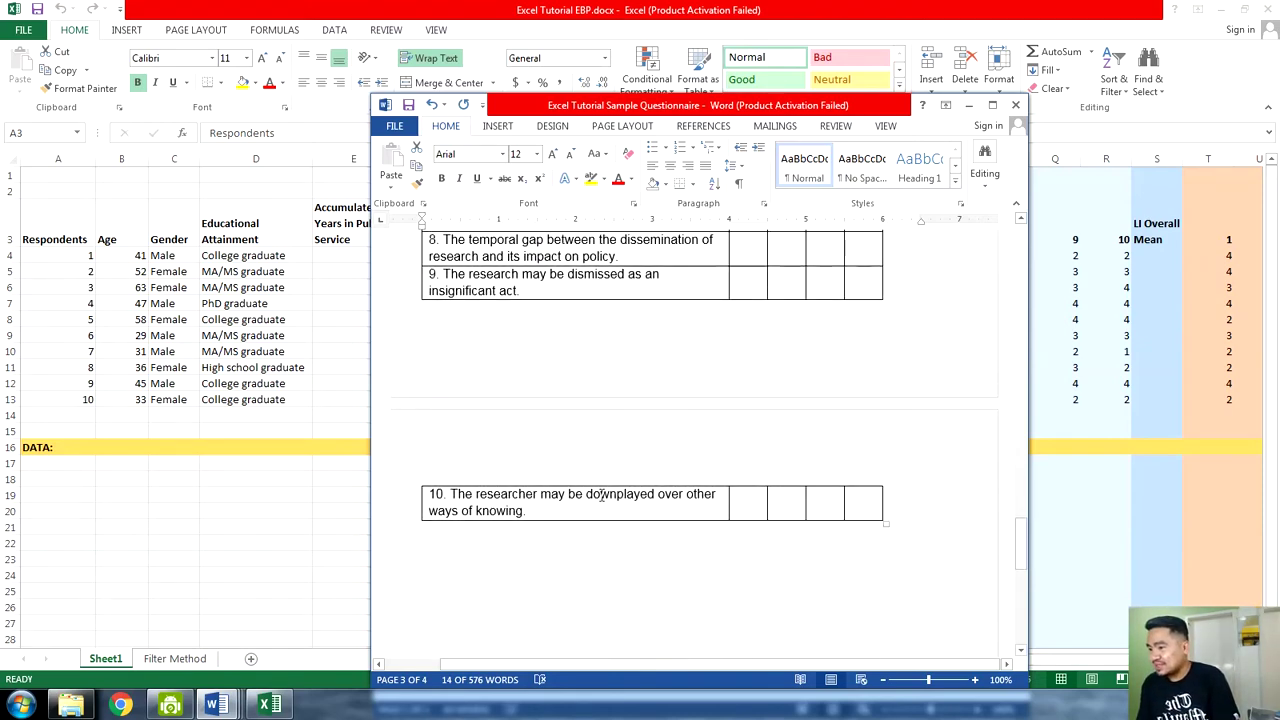
scroll(674, 509, up, 8)
scroll(571, 397, up, 2)
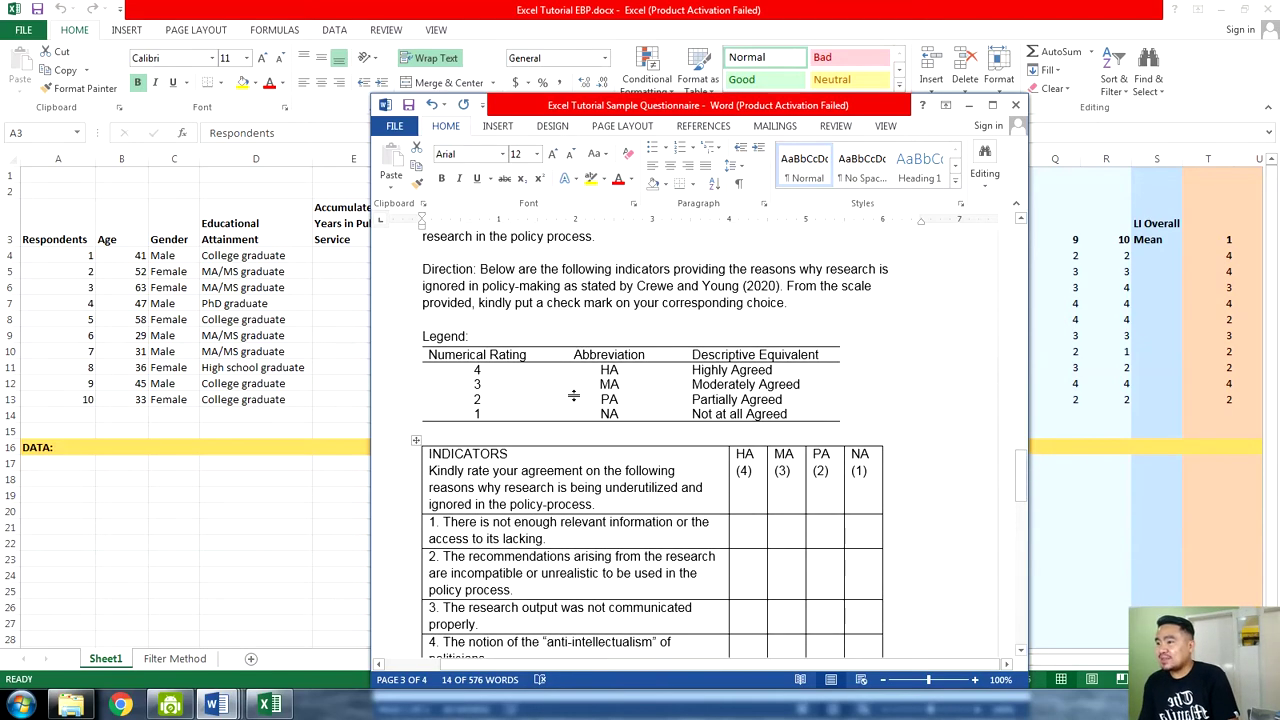
scroll(575, 396, up, 2)
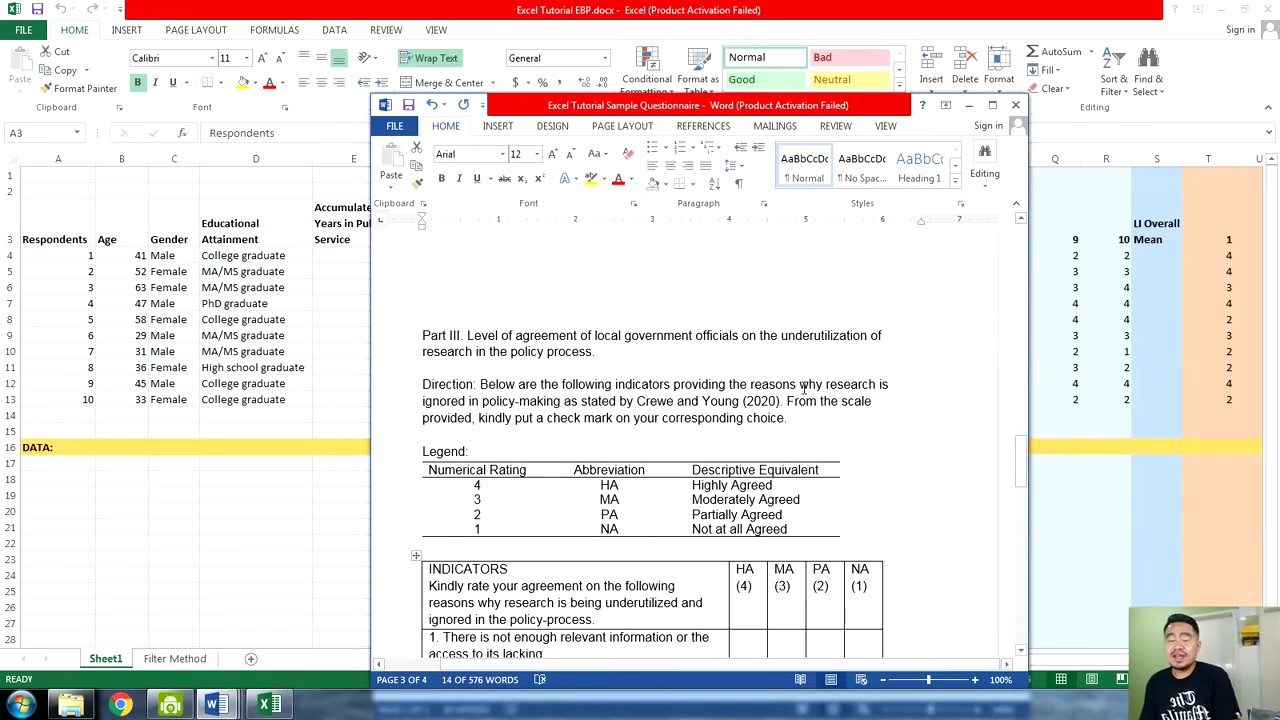
scroll(804, 388, up, 2)
scroll(800, 400, down, 10)
scroll(740, 408, up, 8)
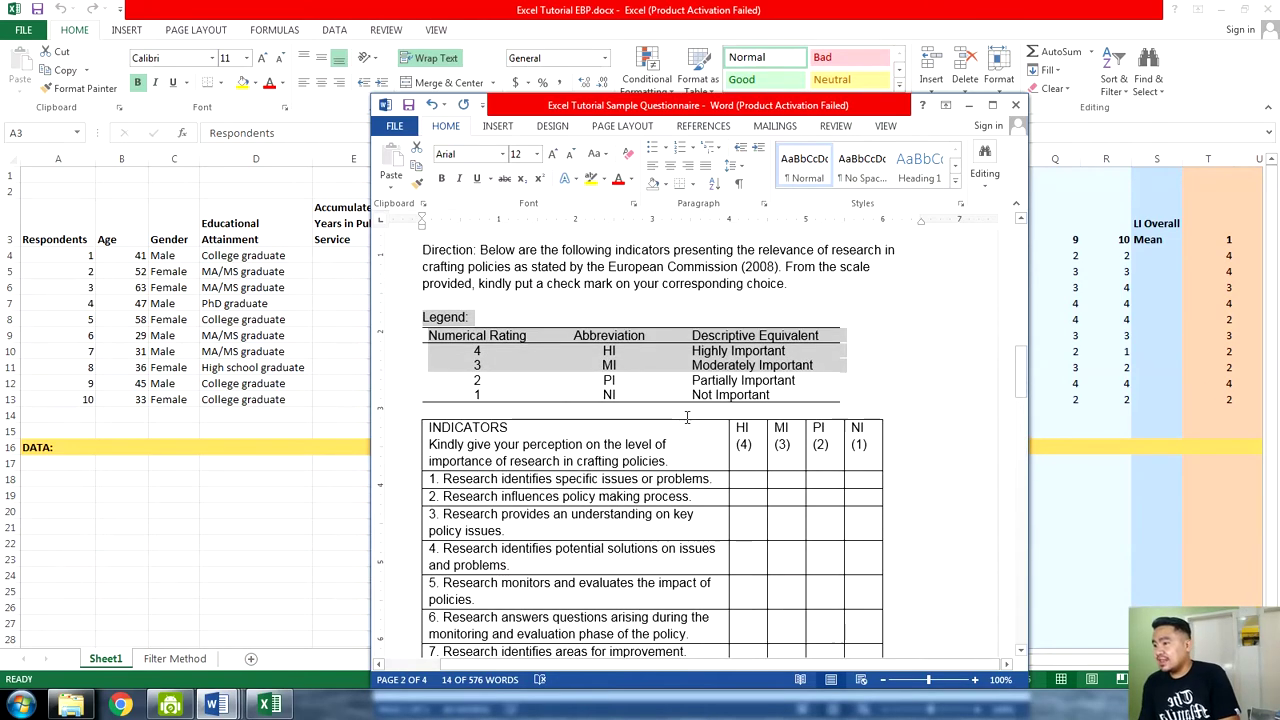
scroll(686, 414, up, 2)
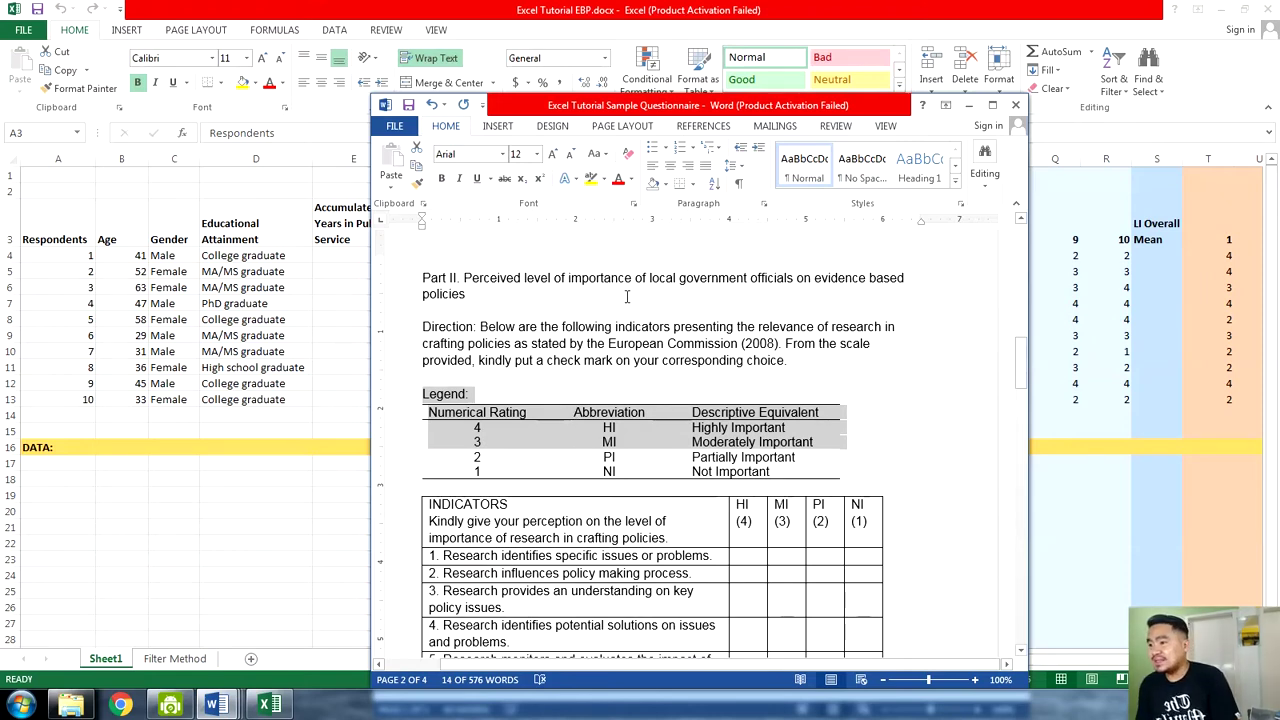
scroll(678, 424, down, 2)
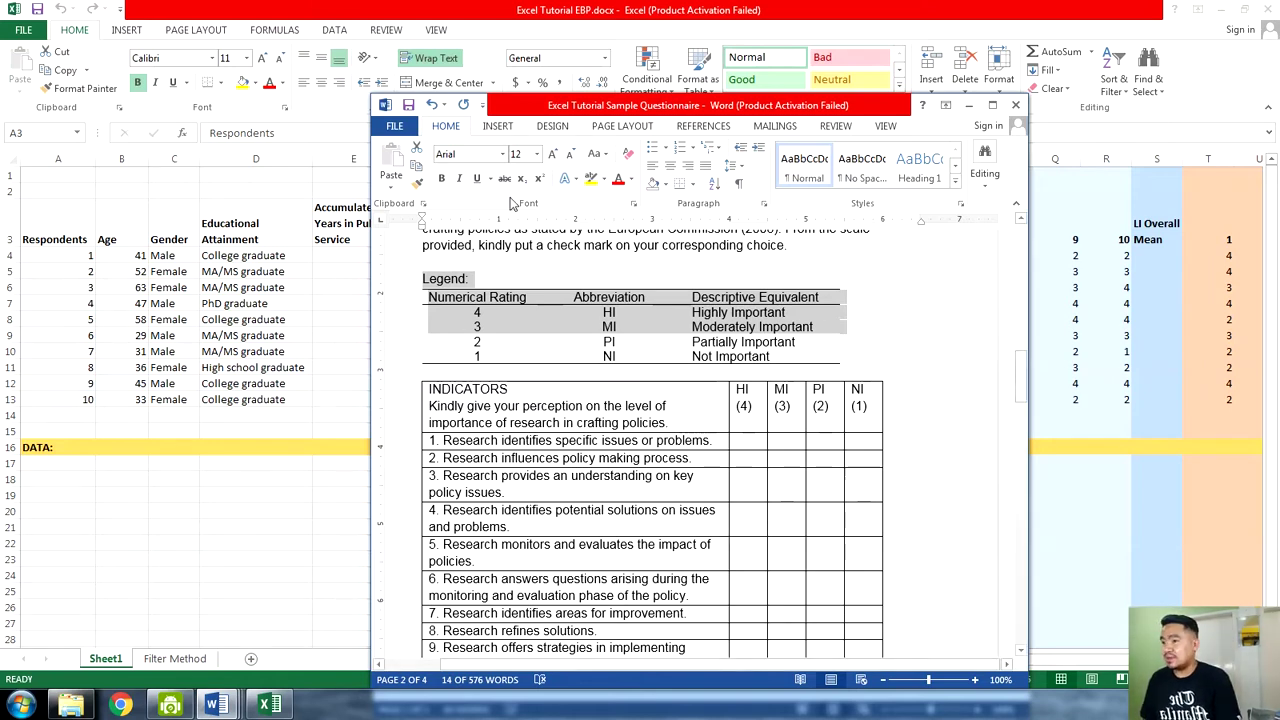
Bring the Excel survey sheet in front of Word and select cell D6
key(alt+Tab)
click(270, 287)
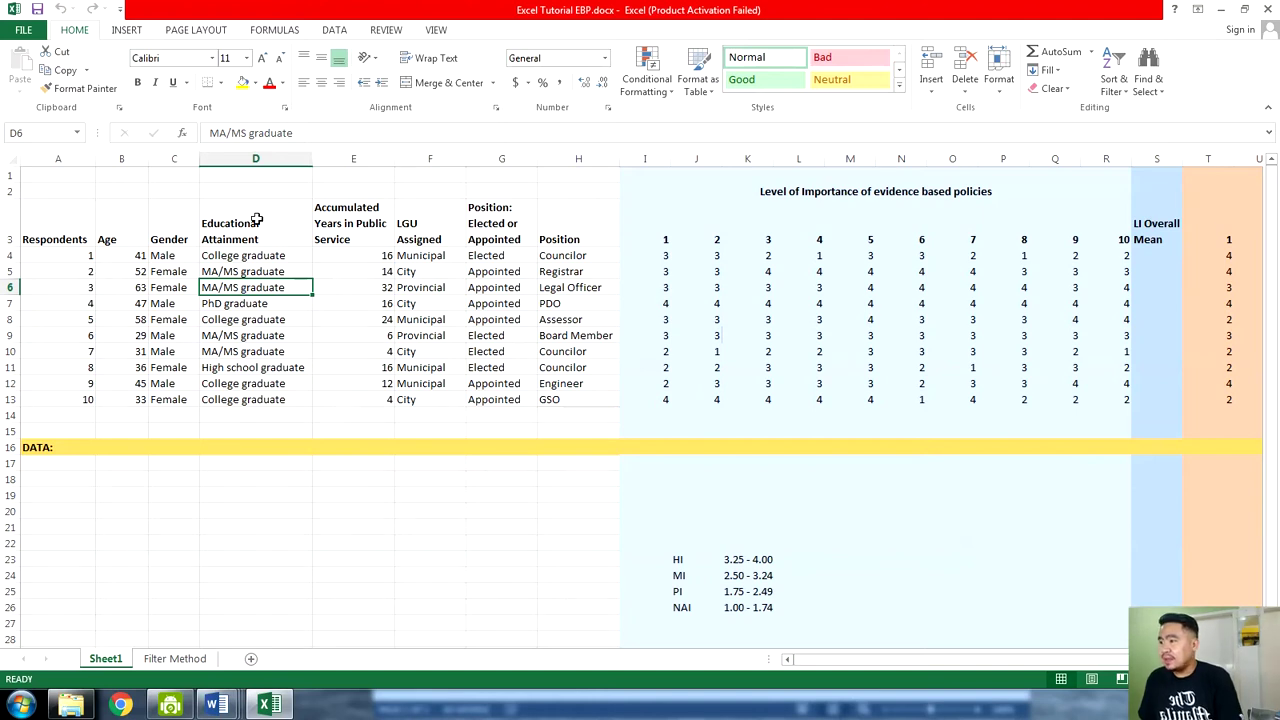
click(60, 225)
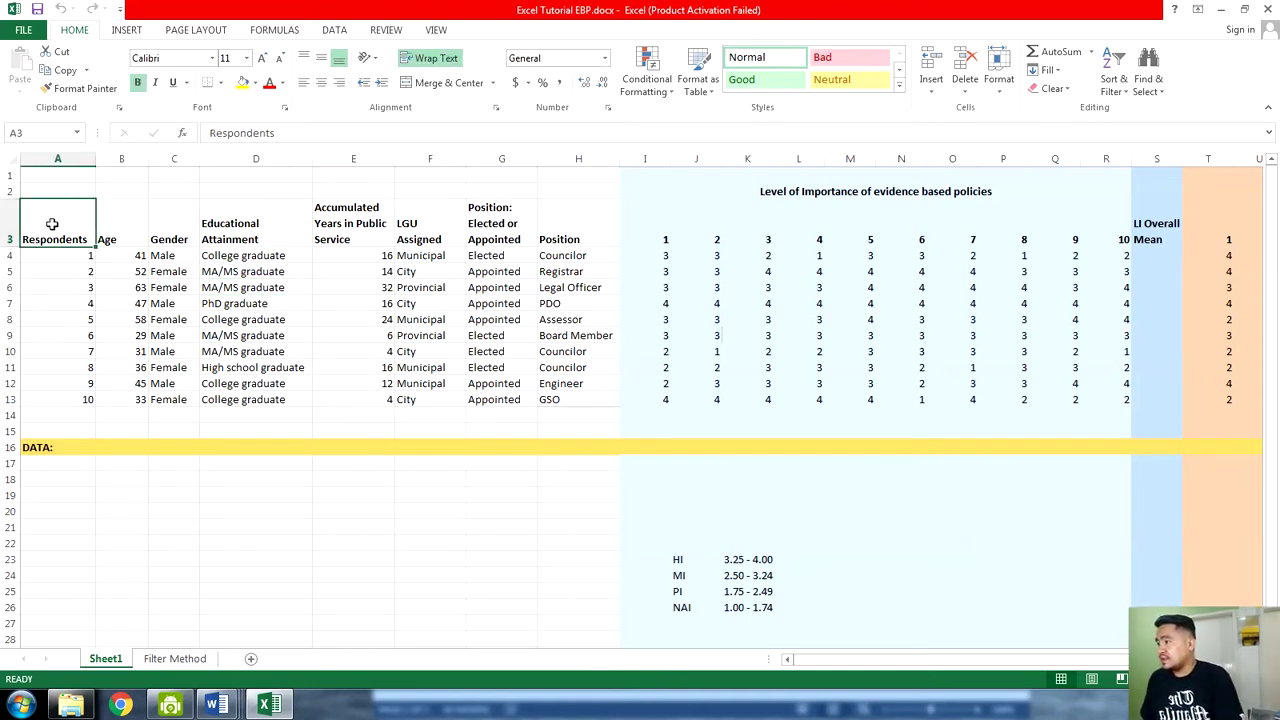
click(6, 225)
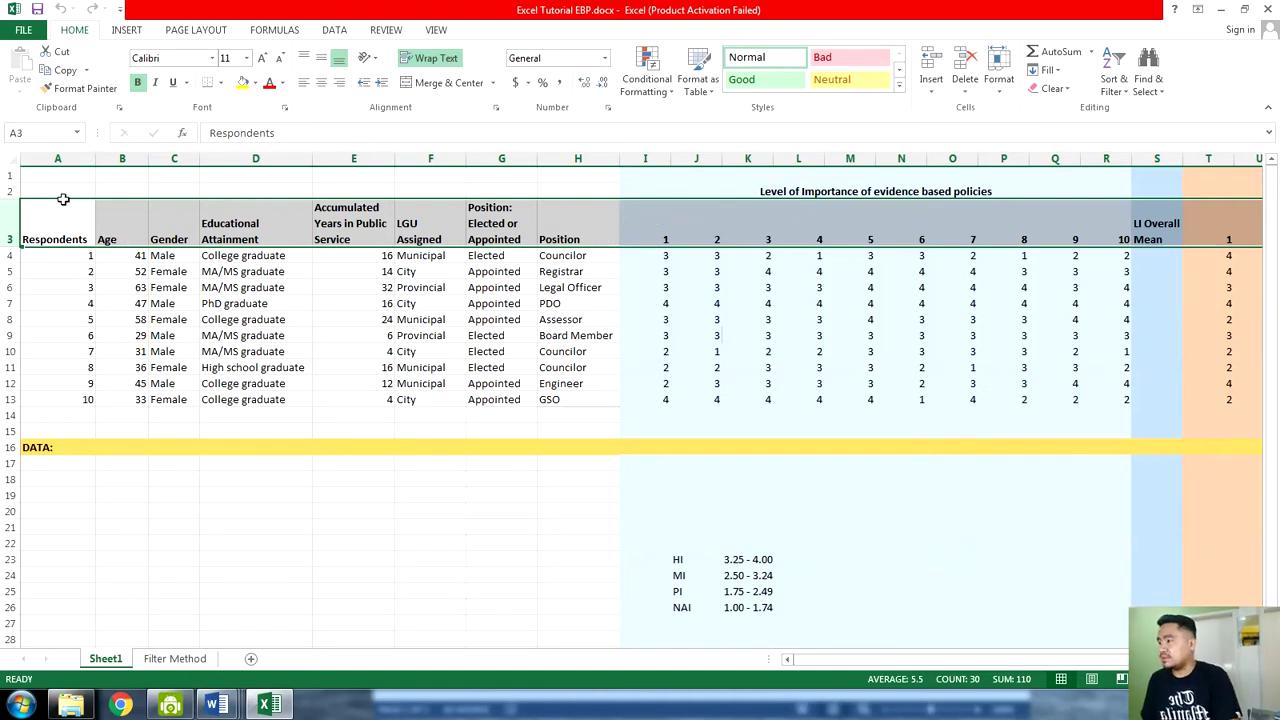
click(49, 230)
click(12, 228)
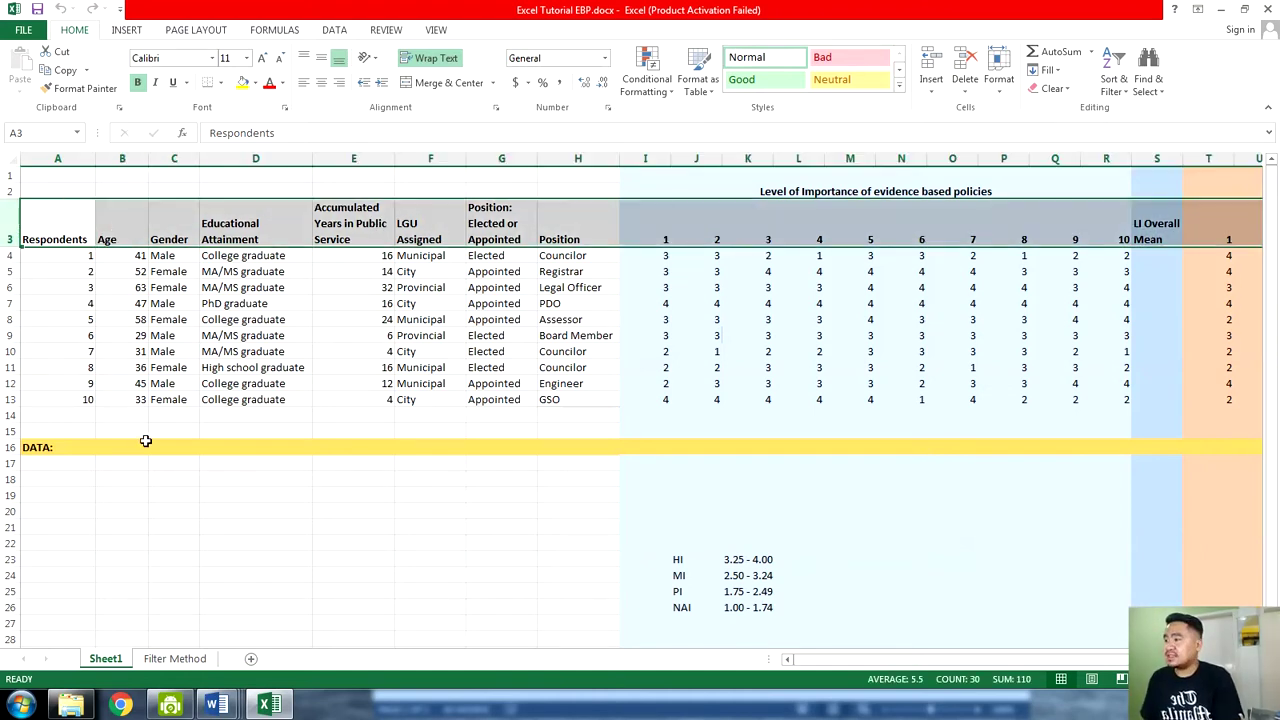
click(265, 706)
click(265, 706)
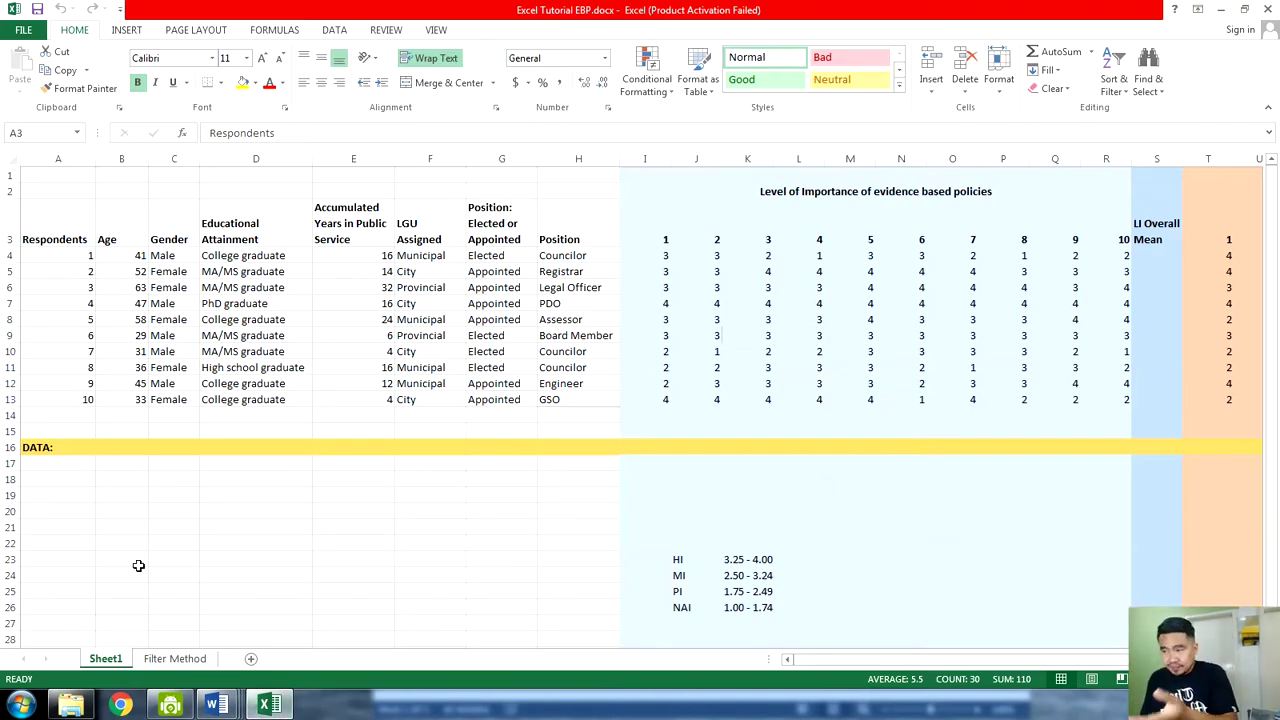
drag(57, 237, 512, 230)
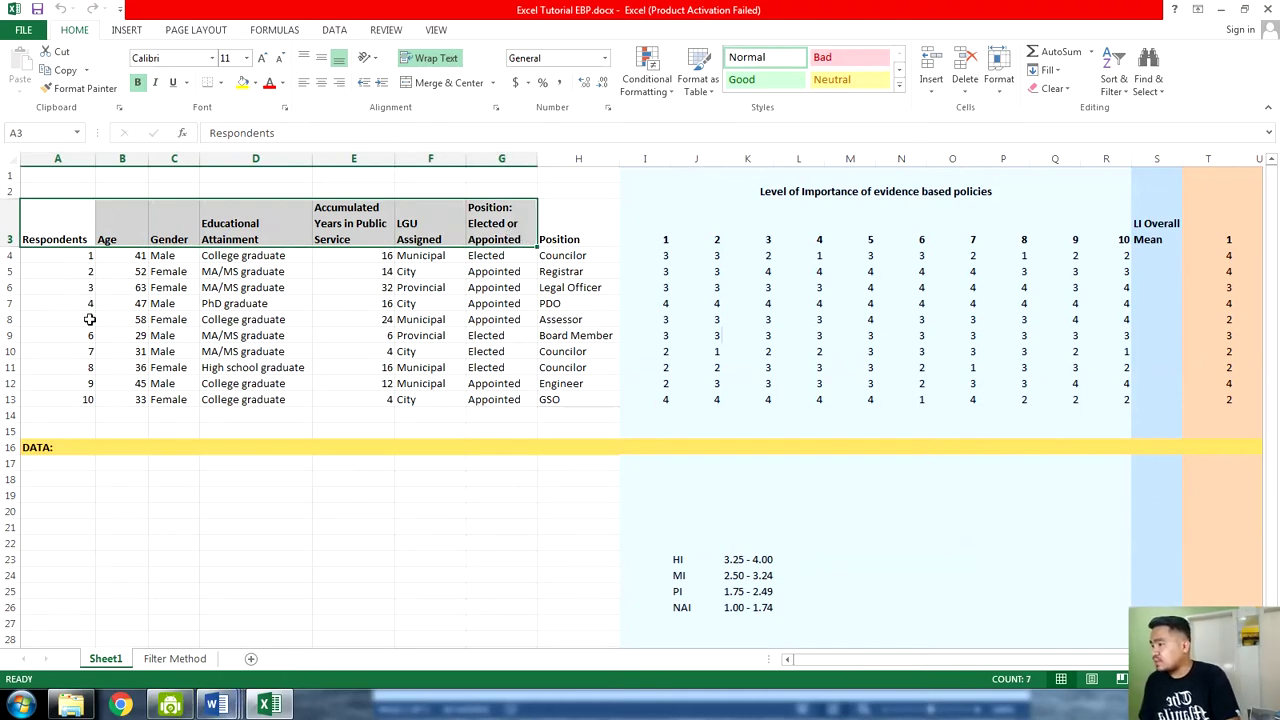
click(78, 259)
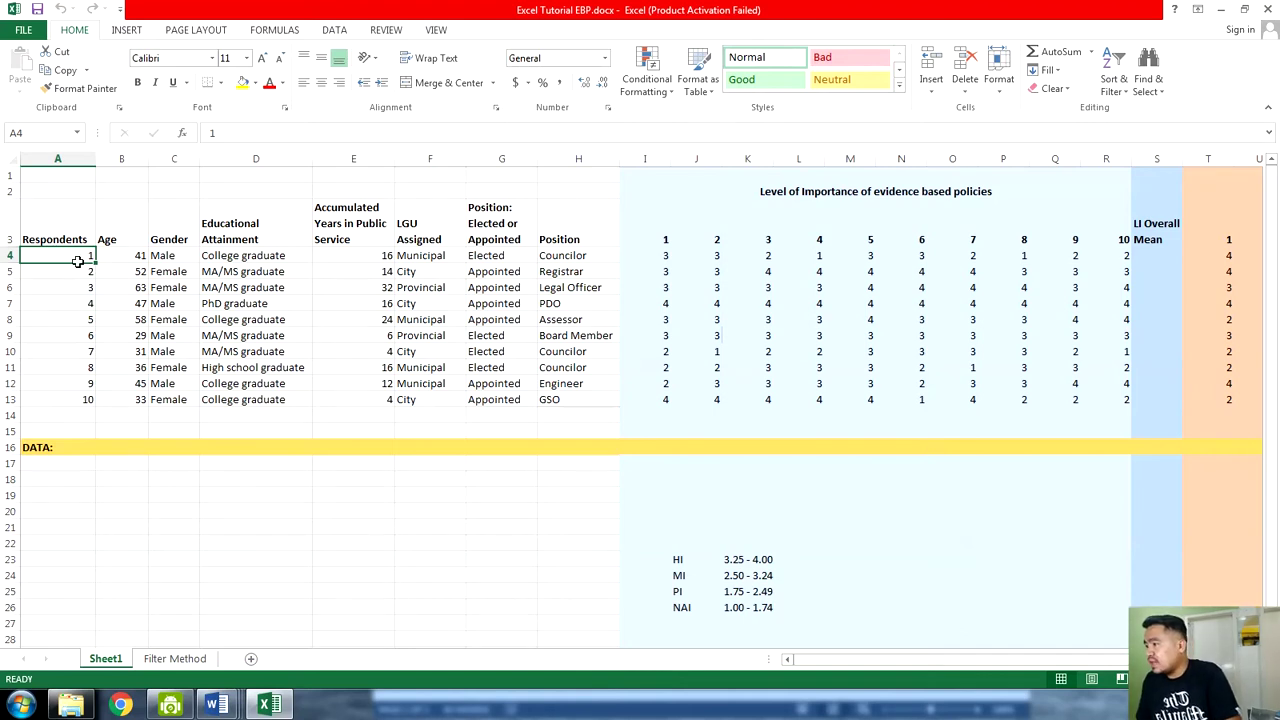
drag(78, 259, 89, 398)
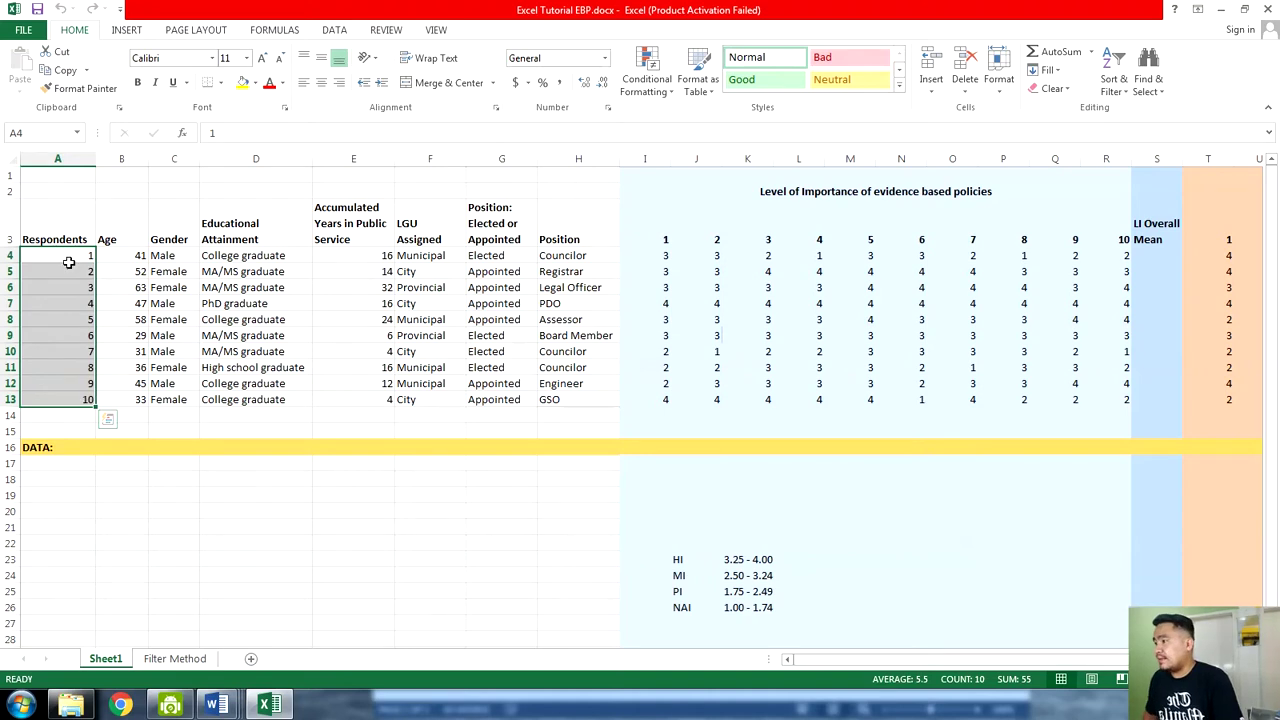
click(67, 254)
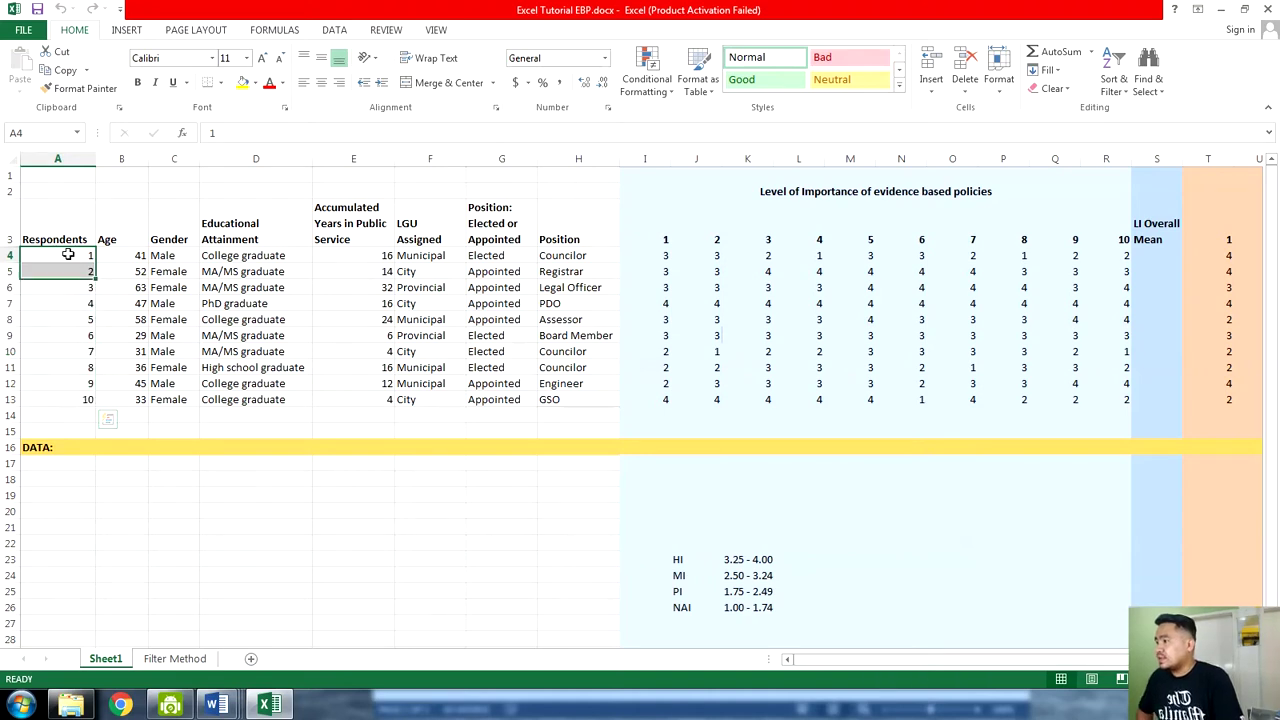
click(9, 255)
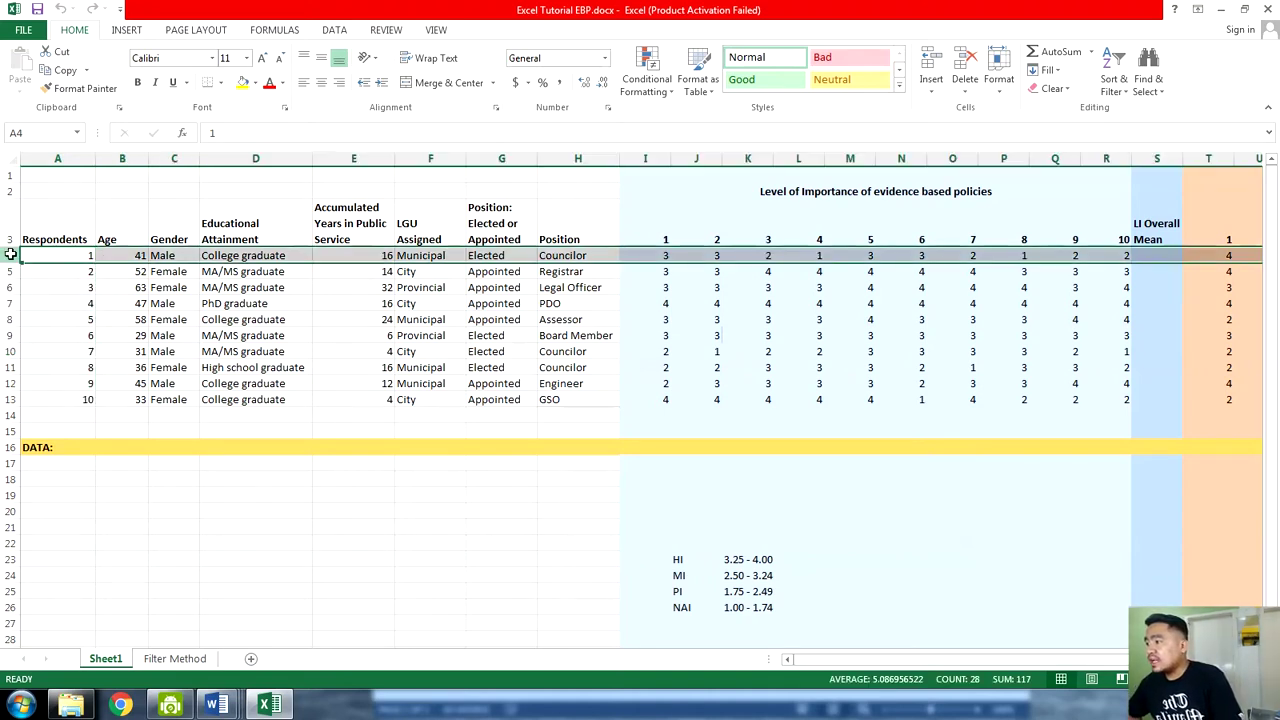
click(107, 237)
mouse_move(215, 705)
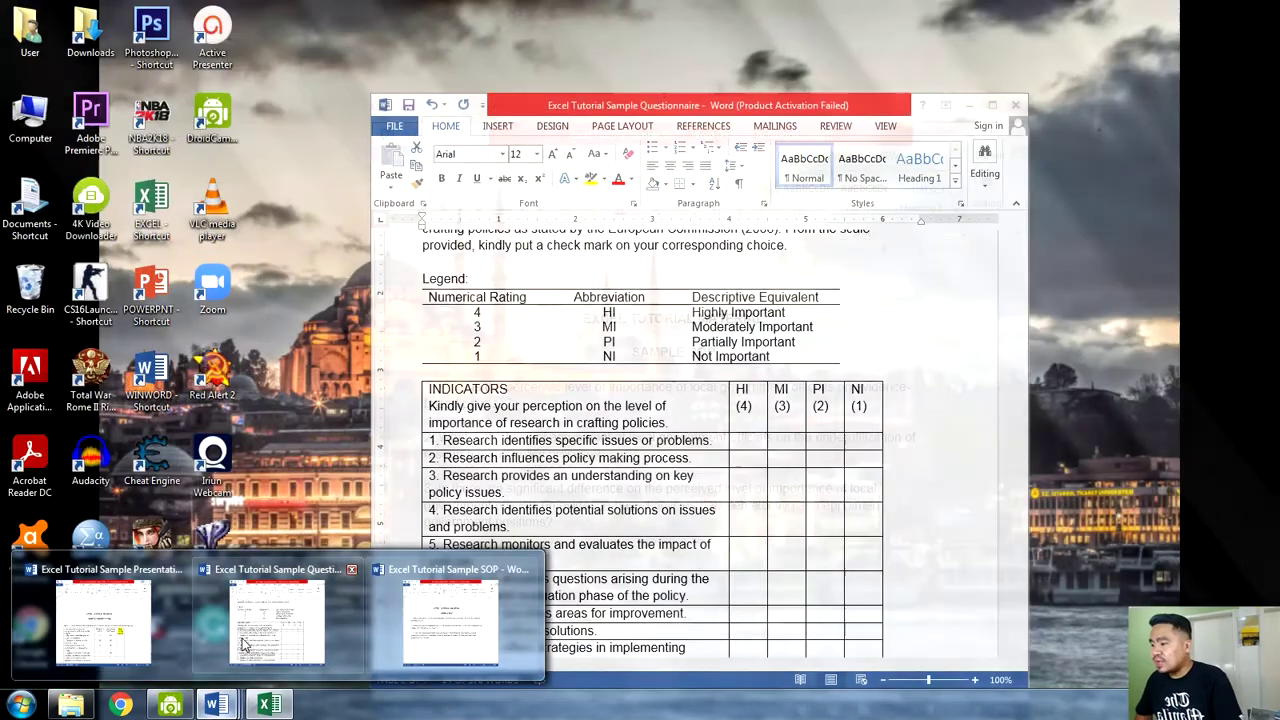
click(277, 618)
scroll(743, 307, up, 5)
scroll(743, 307, up, 8)
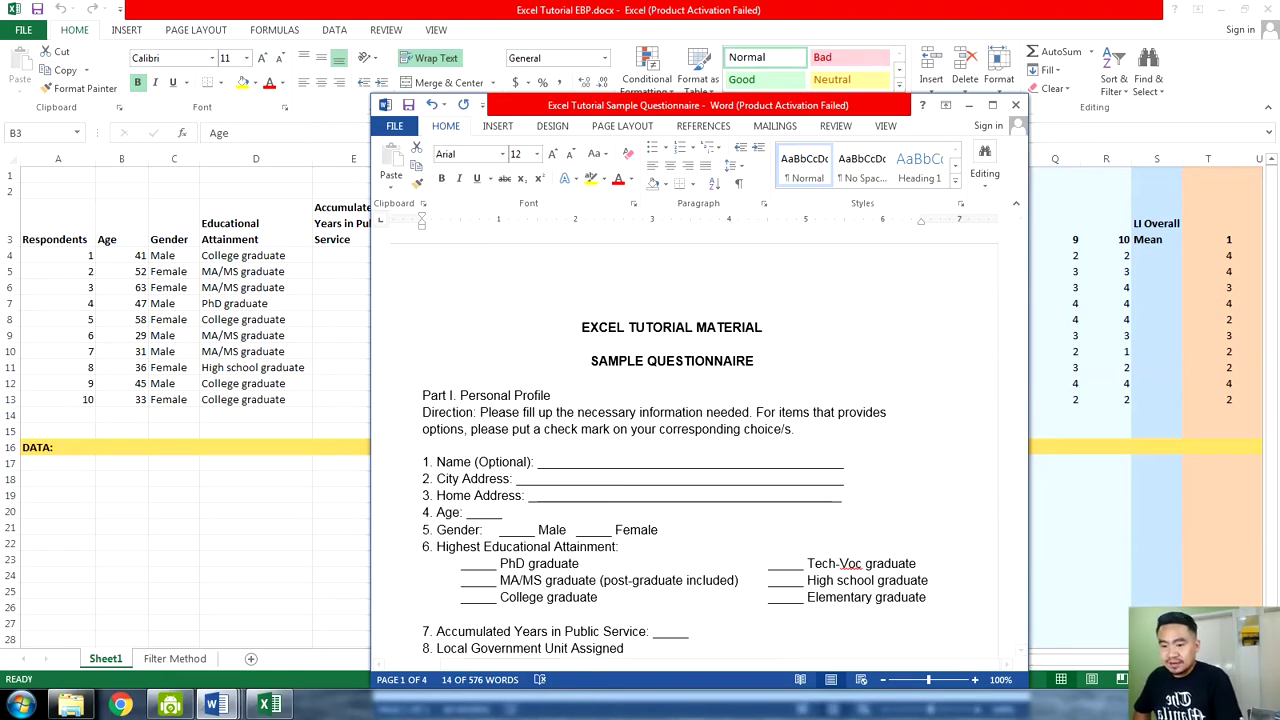
click(1132, 598)
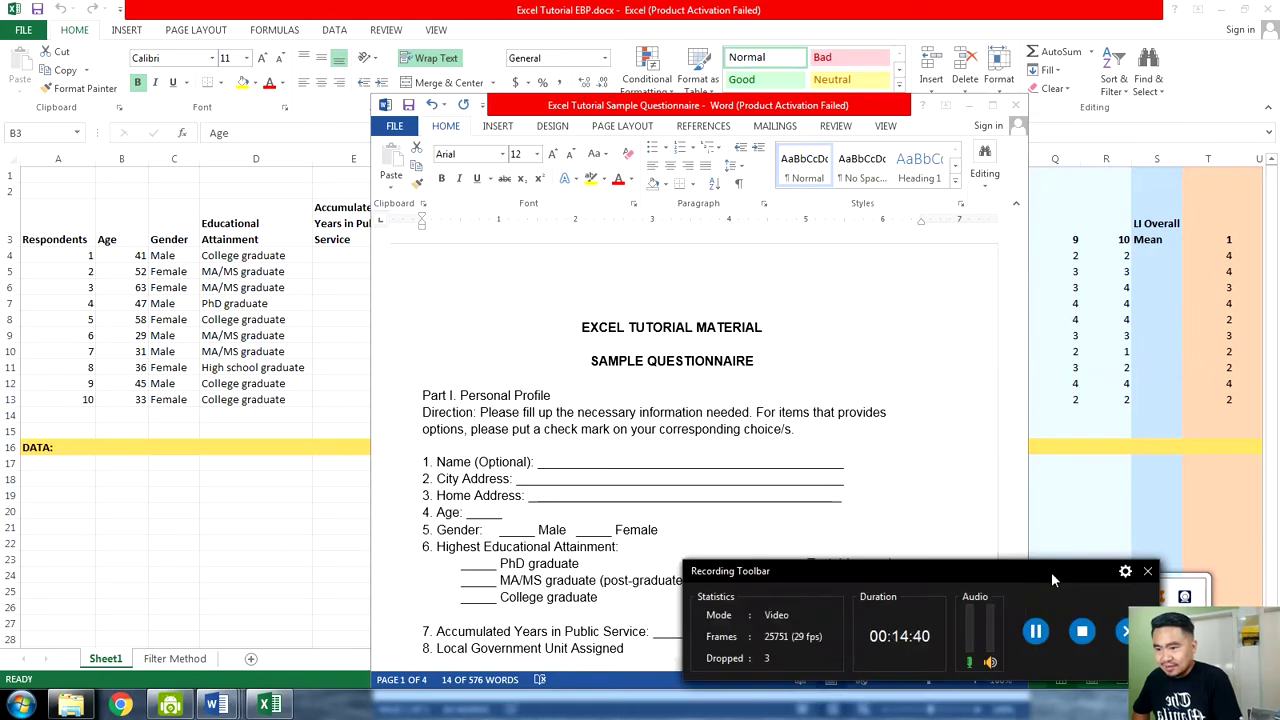
key(super+Down)
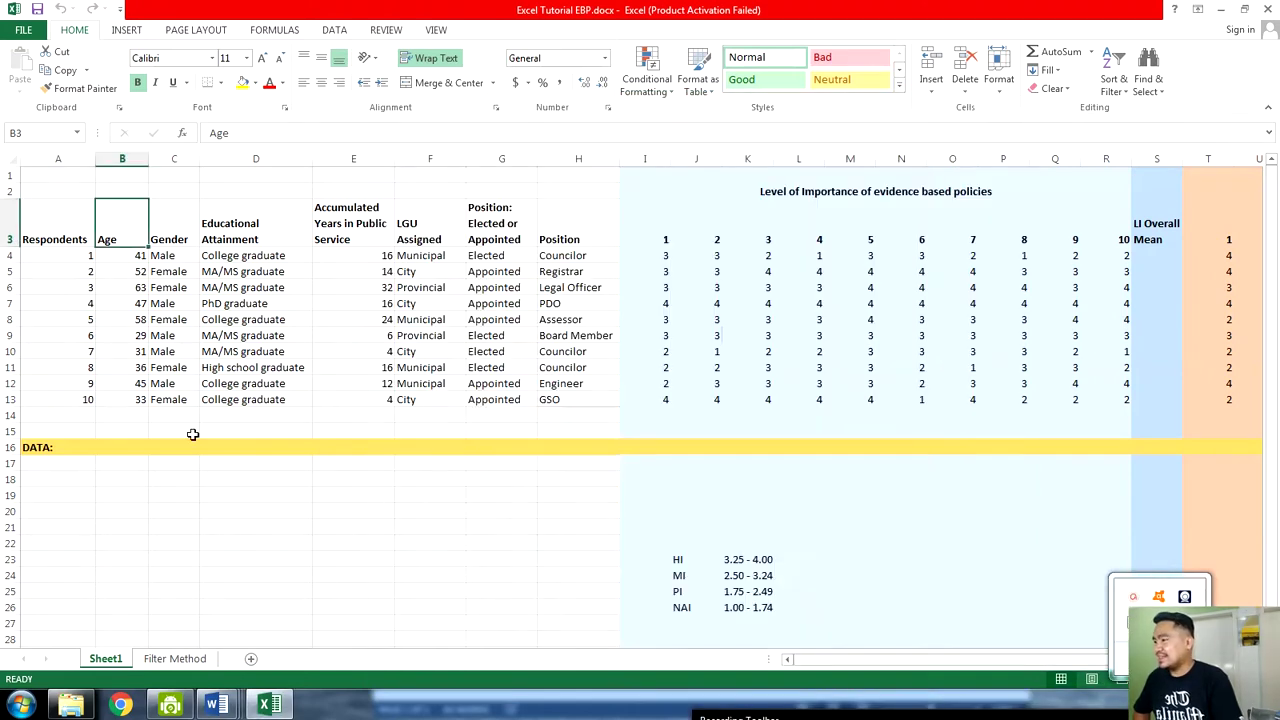
mouse_move(212, 705)
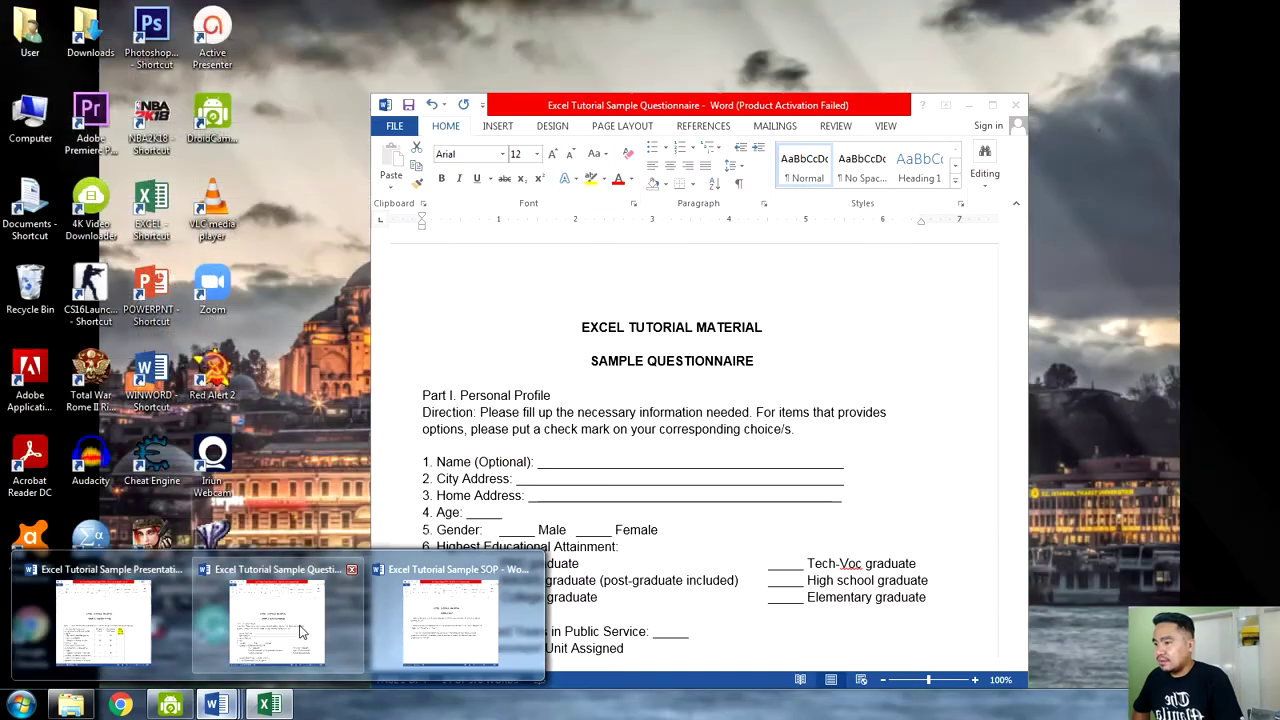
mouse_move(133, 608)
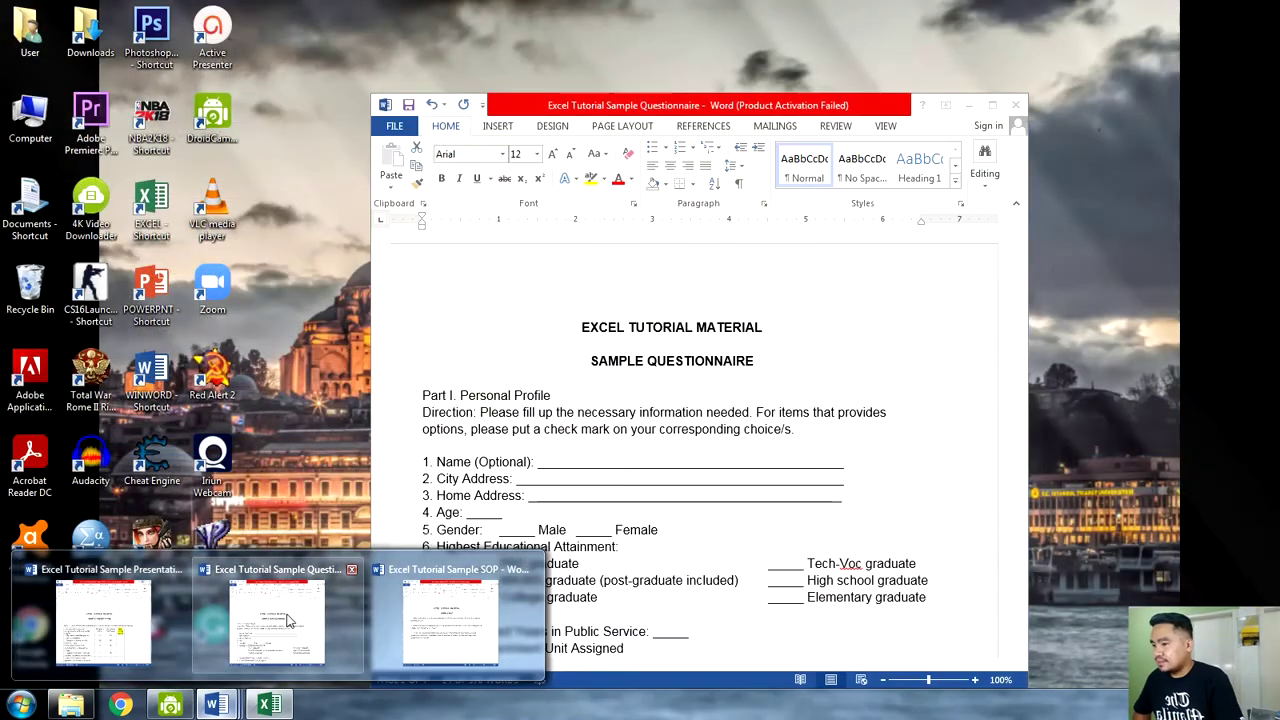
Reposition the questionnaire window over the sheet, then select cell D14 in Excel
click(277, 615)
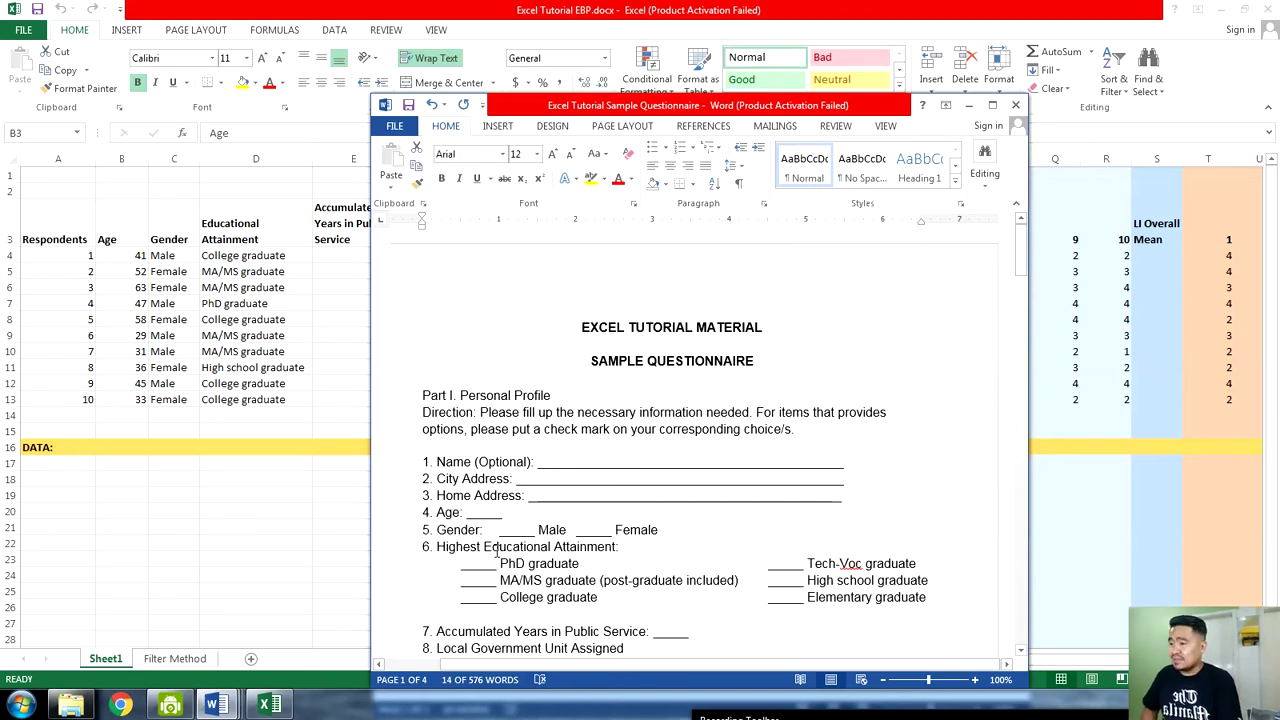
drag(899, 110, 930, 54)
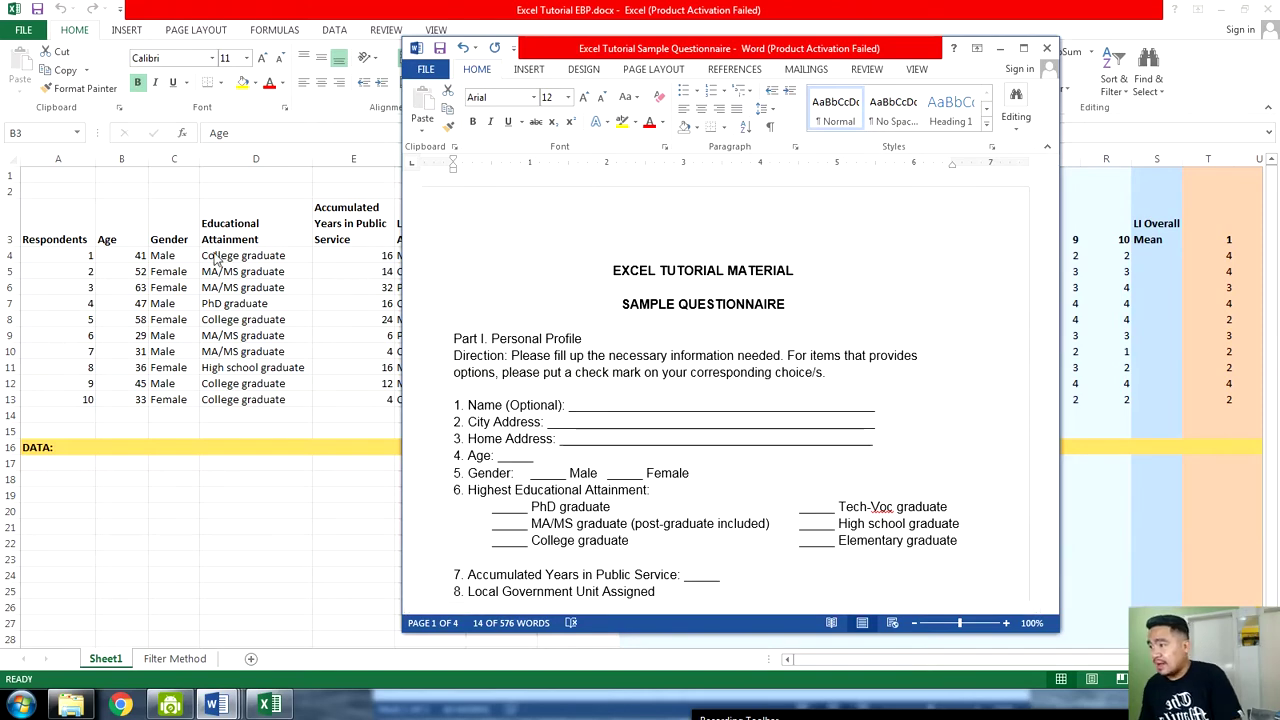
key(alt+Tab)
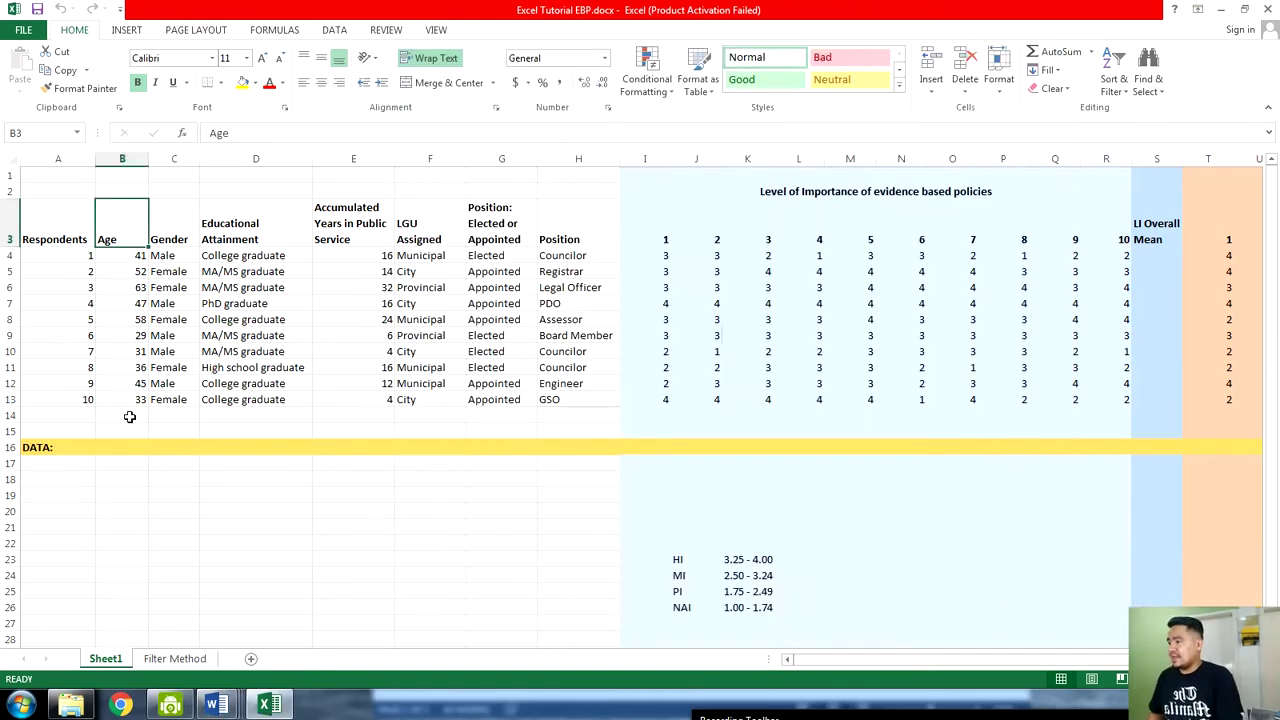
click(227, 411)
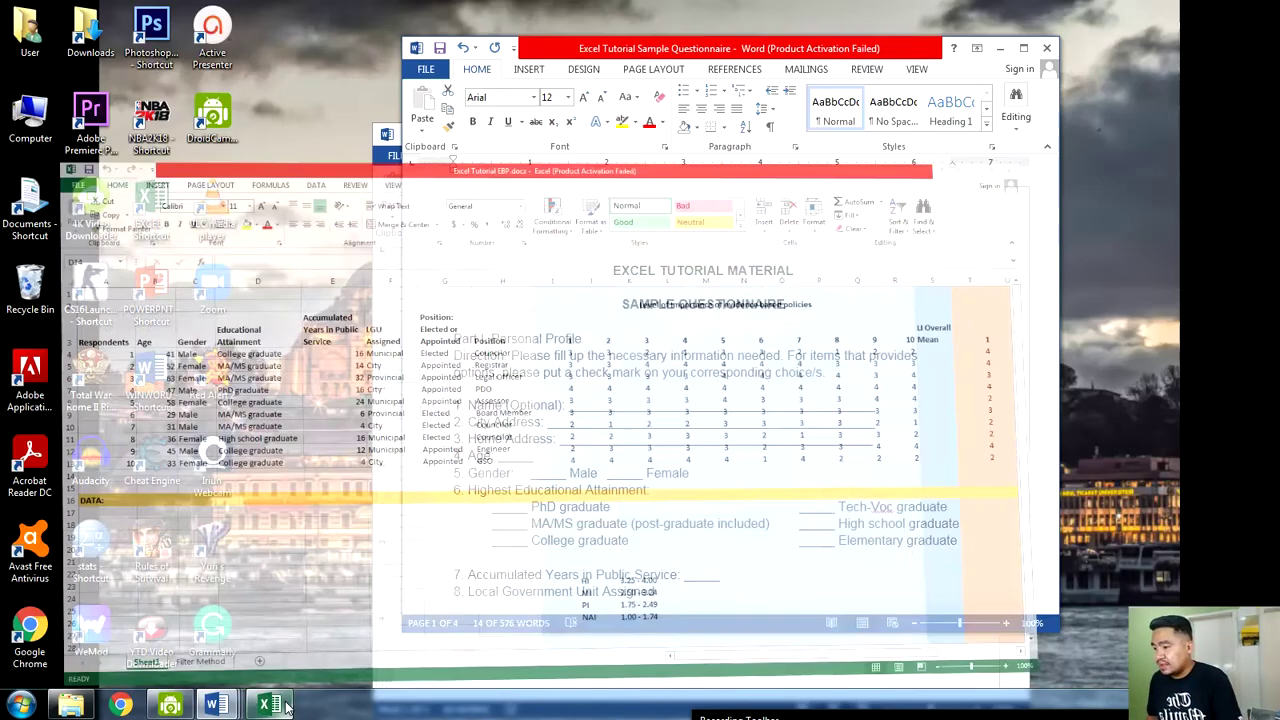
Bring the Sample Questionnaire document back in front of the spreadsheet
click(270, 705)
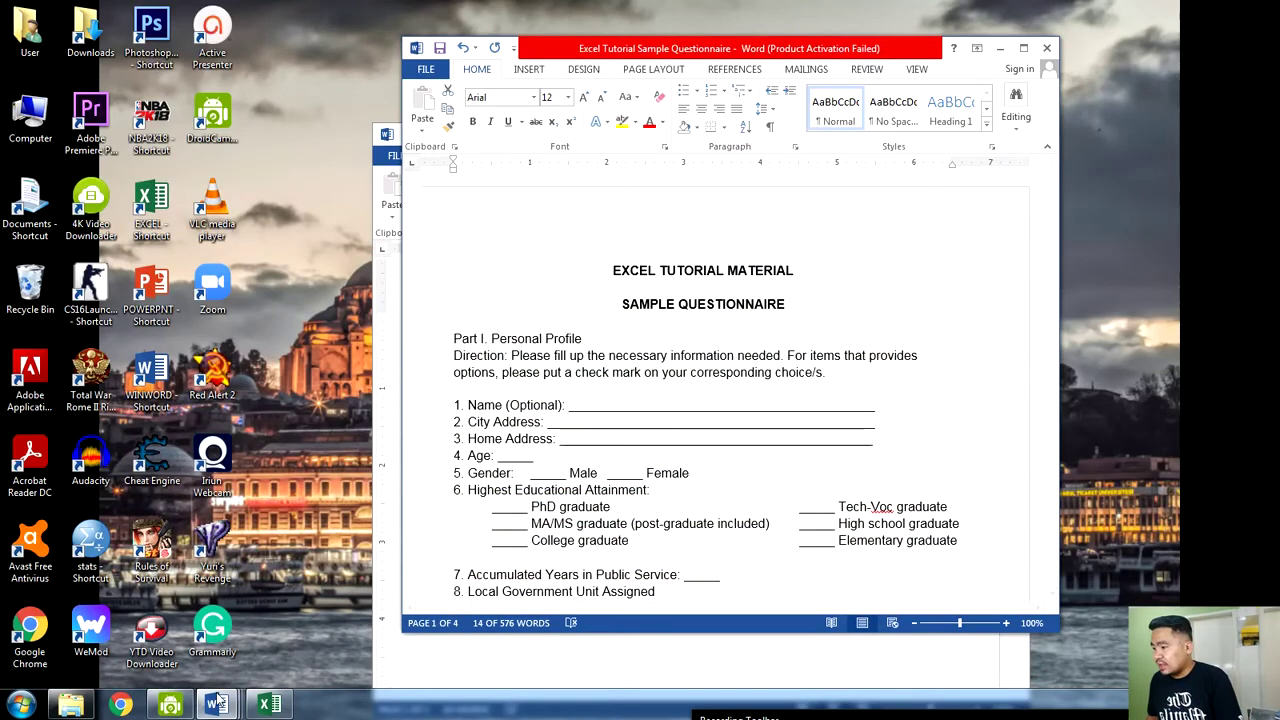
click(270, 705)
mouse_move(213, 705)
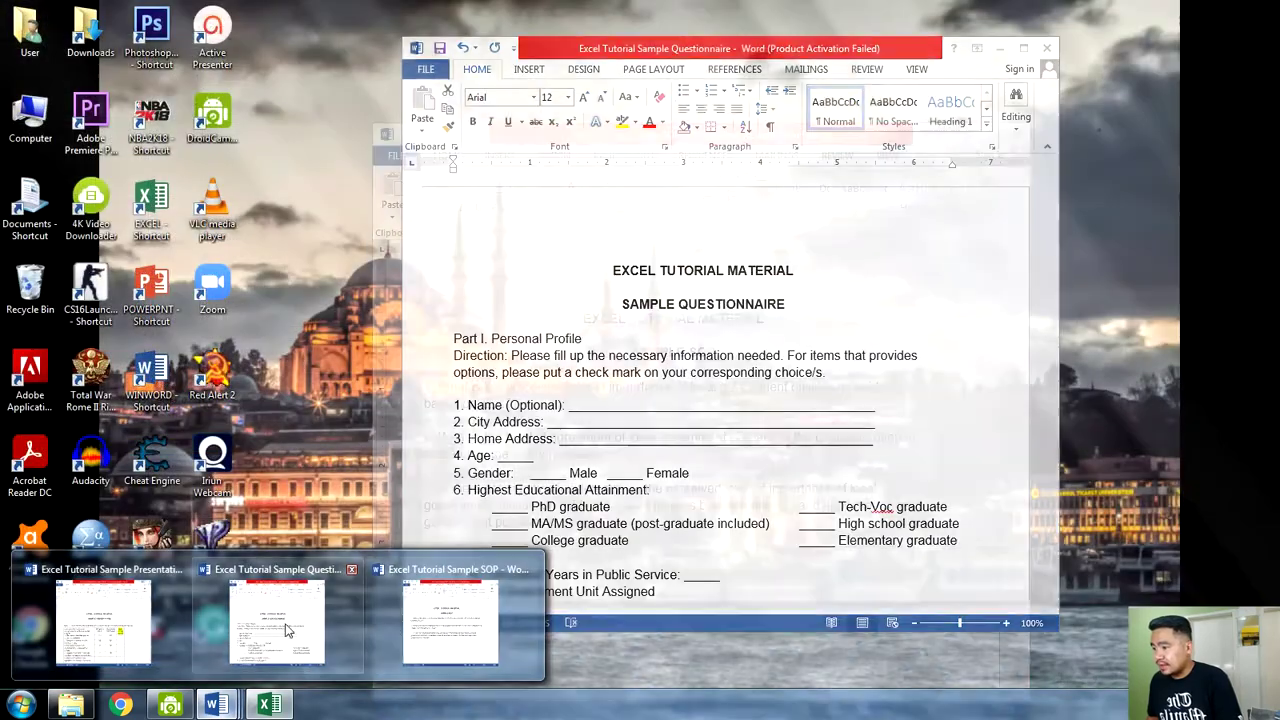
click(276, 622)
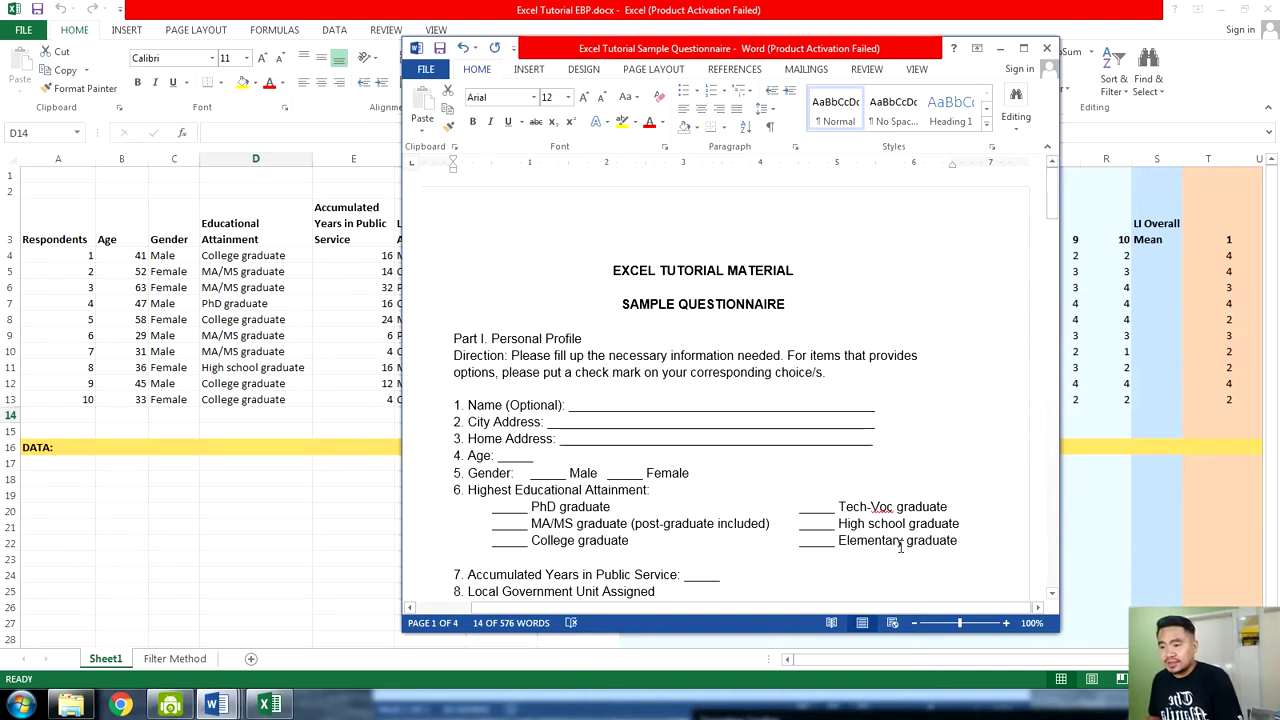
Enter 1 in cell D14, then view the Sample Questionnaire document
click(275, 417)
text(1)
key(Tab)
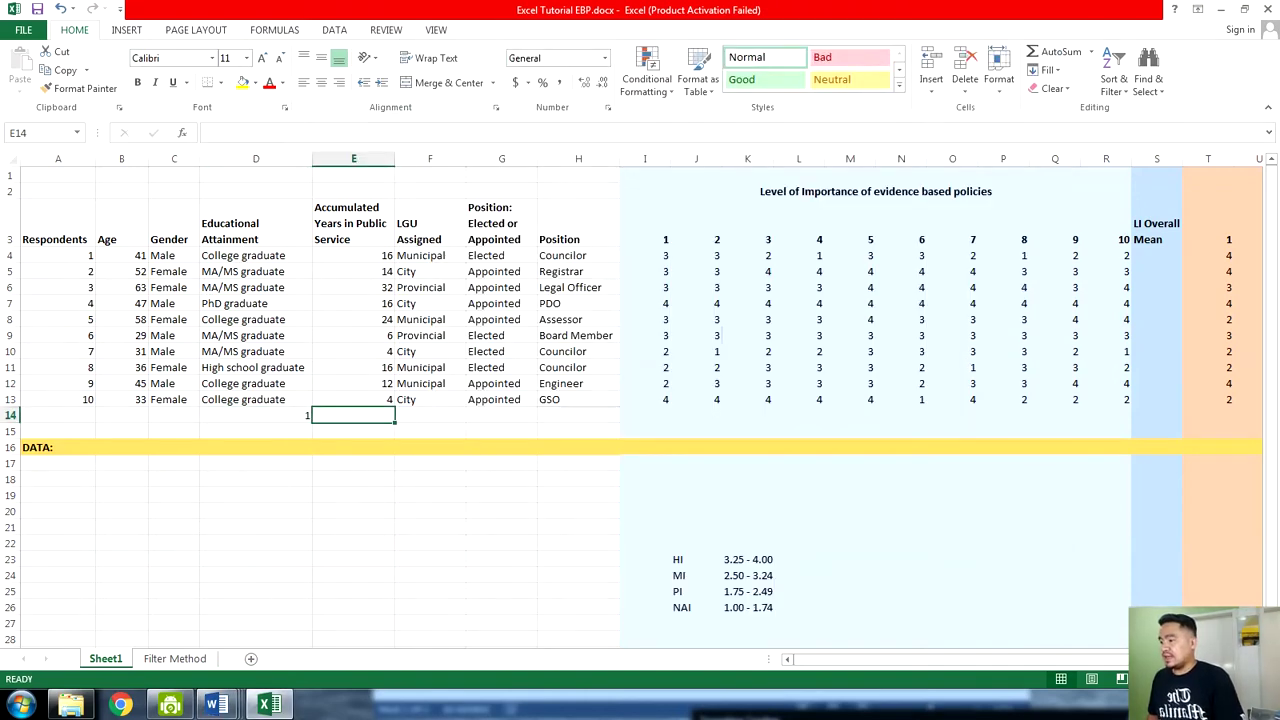
mouse_move(212, 705)
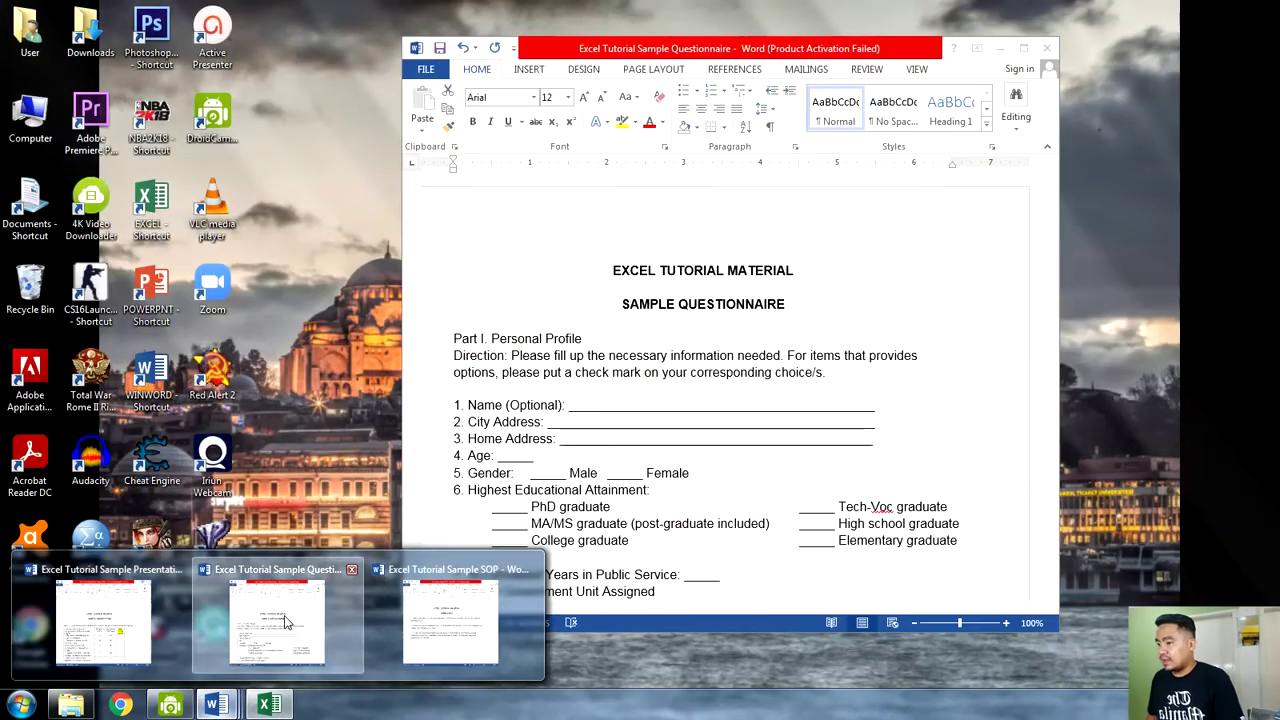
click(290, 625)
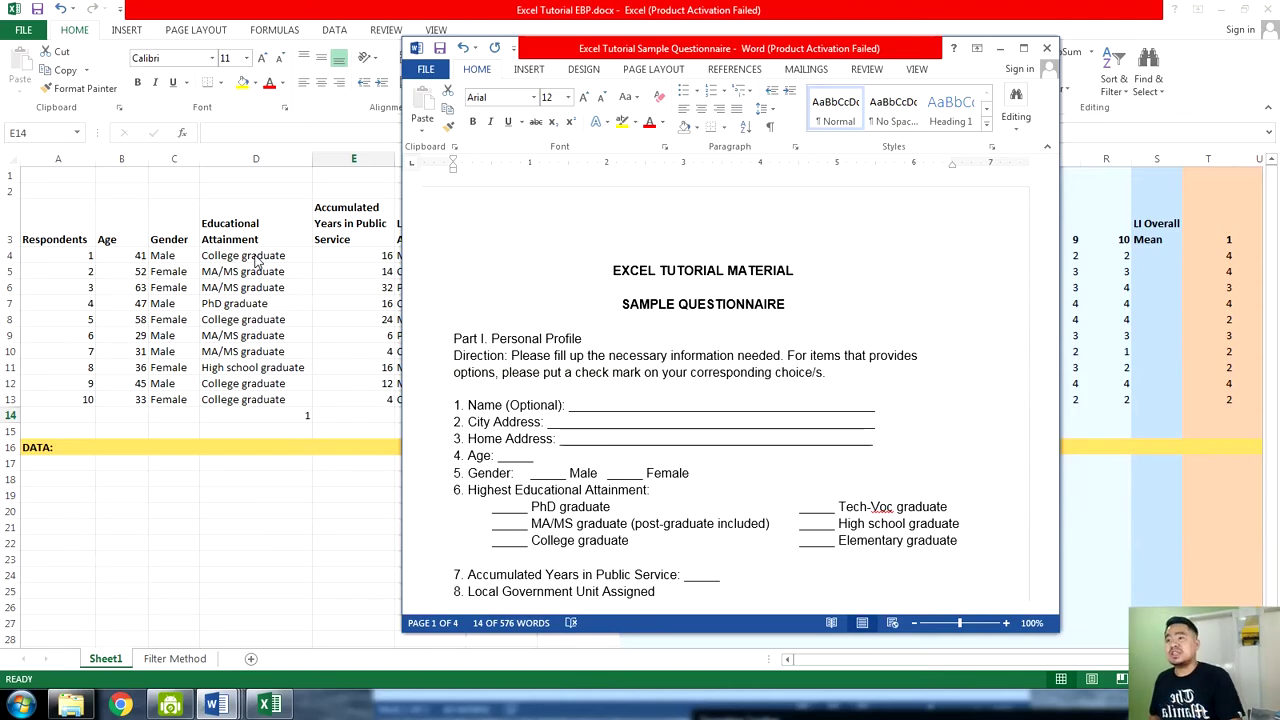
Back in Excel, clear the stray 1 from D14, check column D, and reselect D14
click(300, 412)
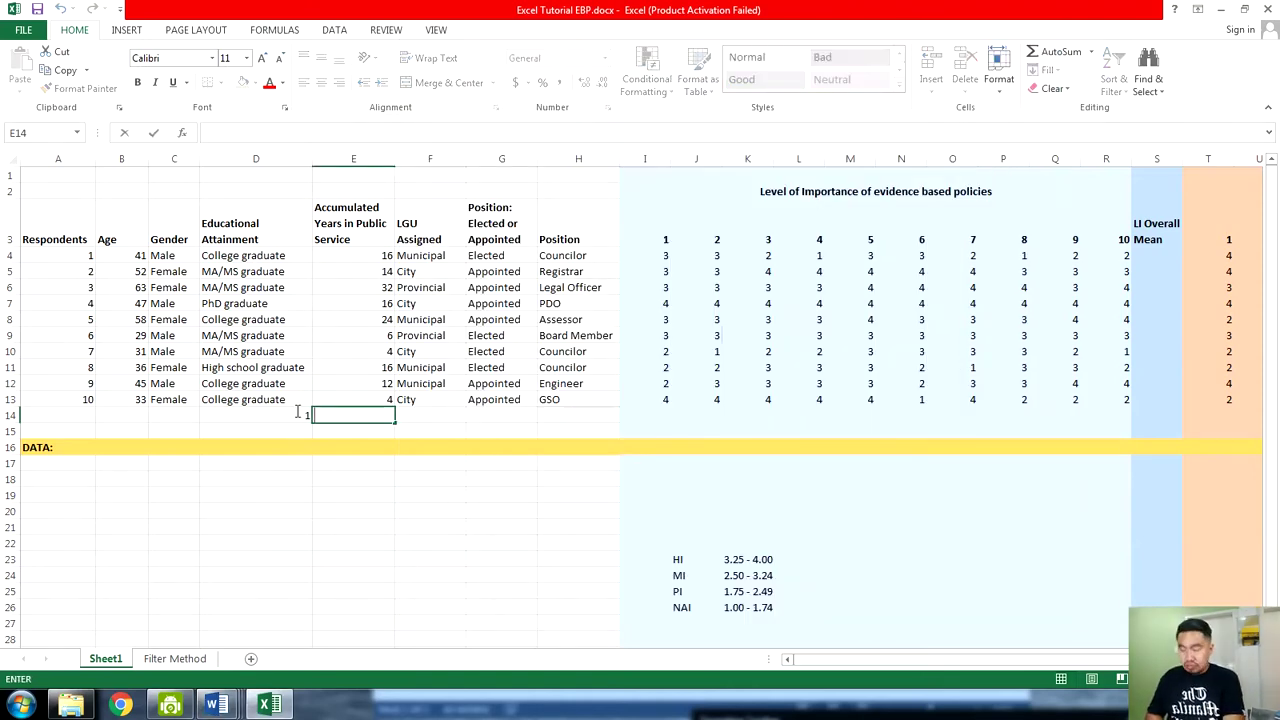
click(297, 412)
key(Right)
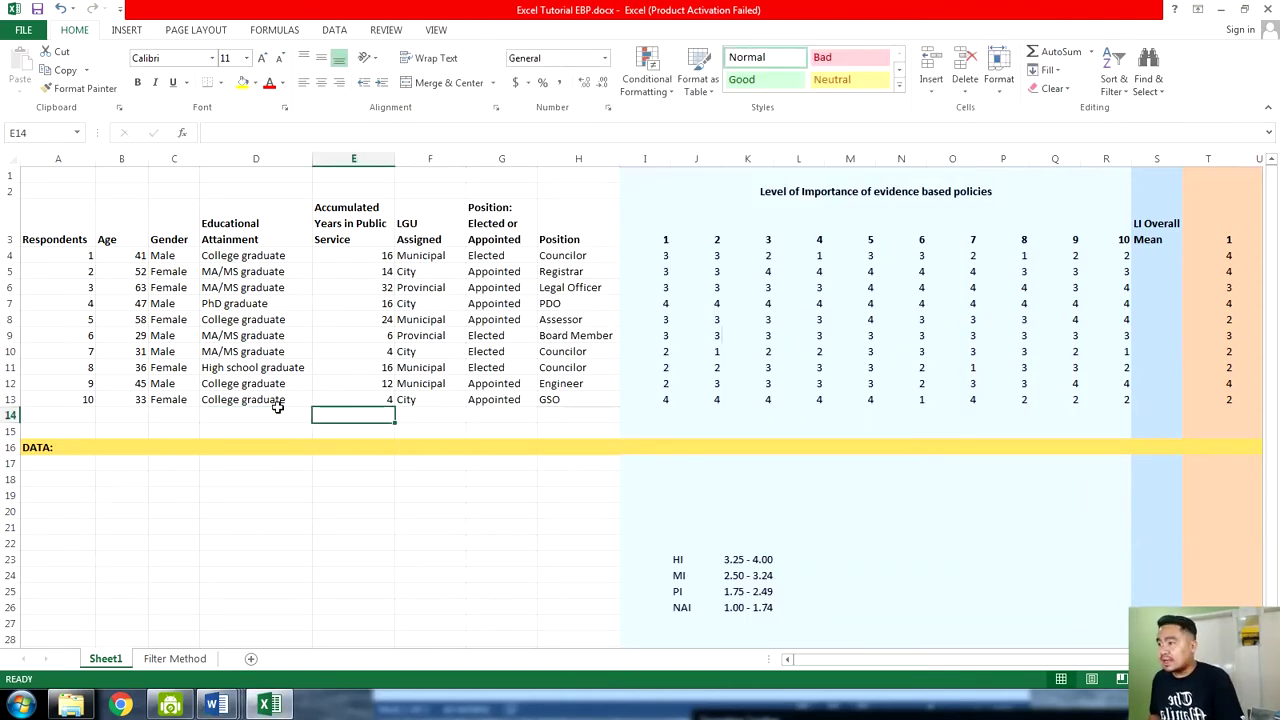
click(277, 402)
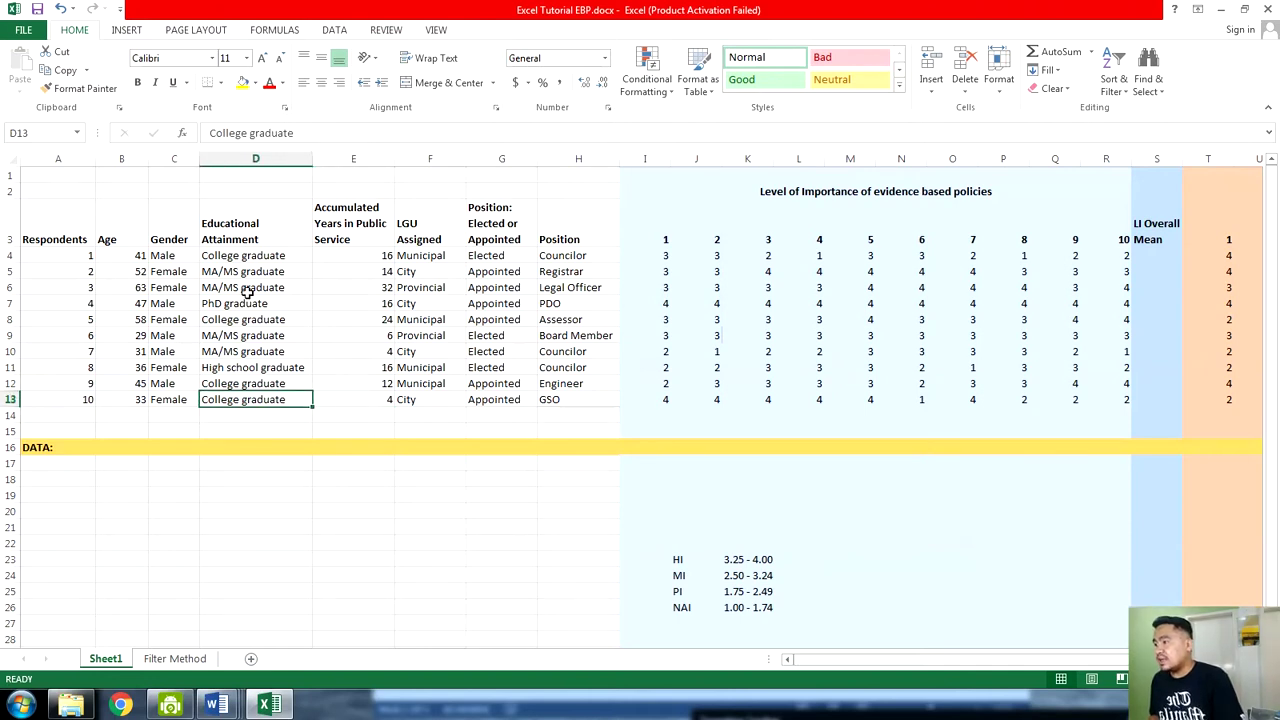
click(252, 424)
key(Up)
key(Up)
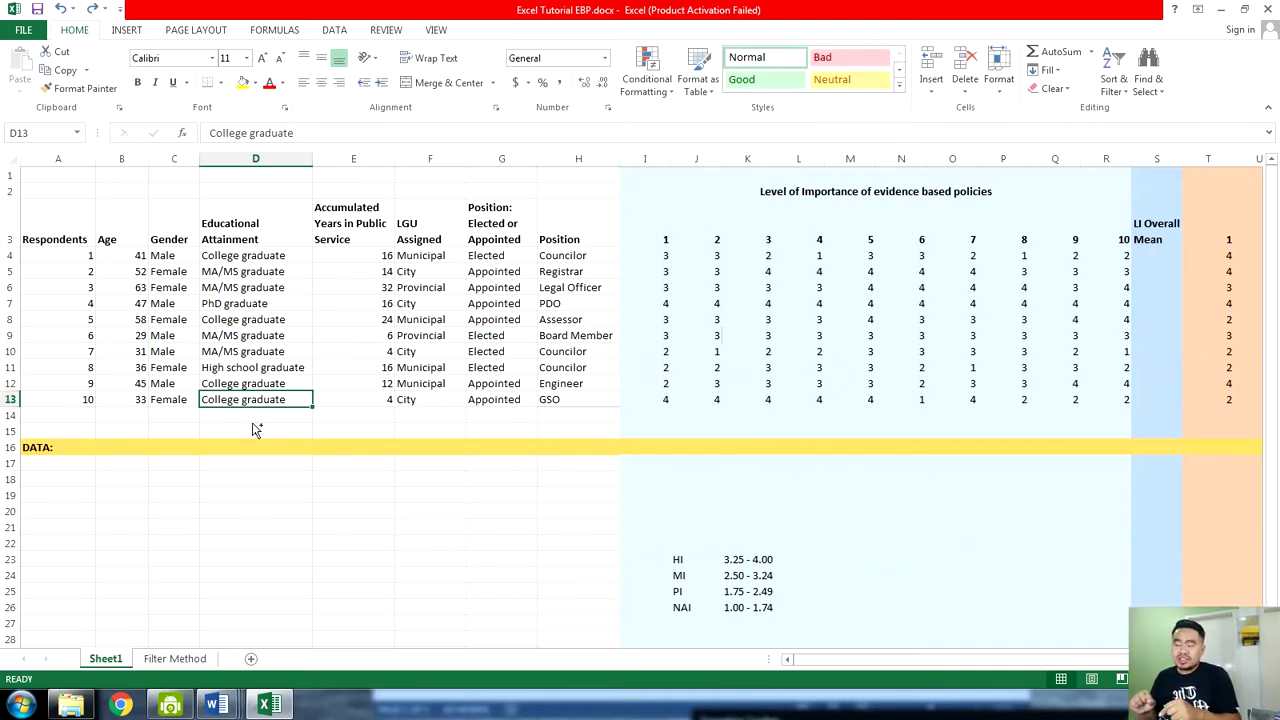
click(240, 162)
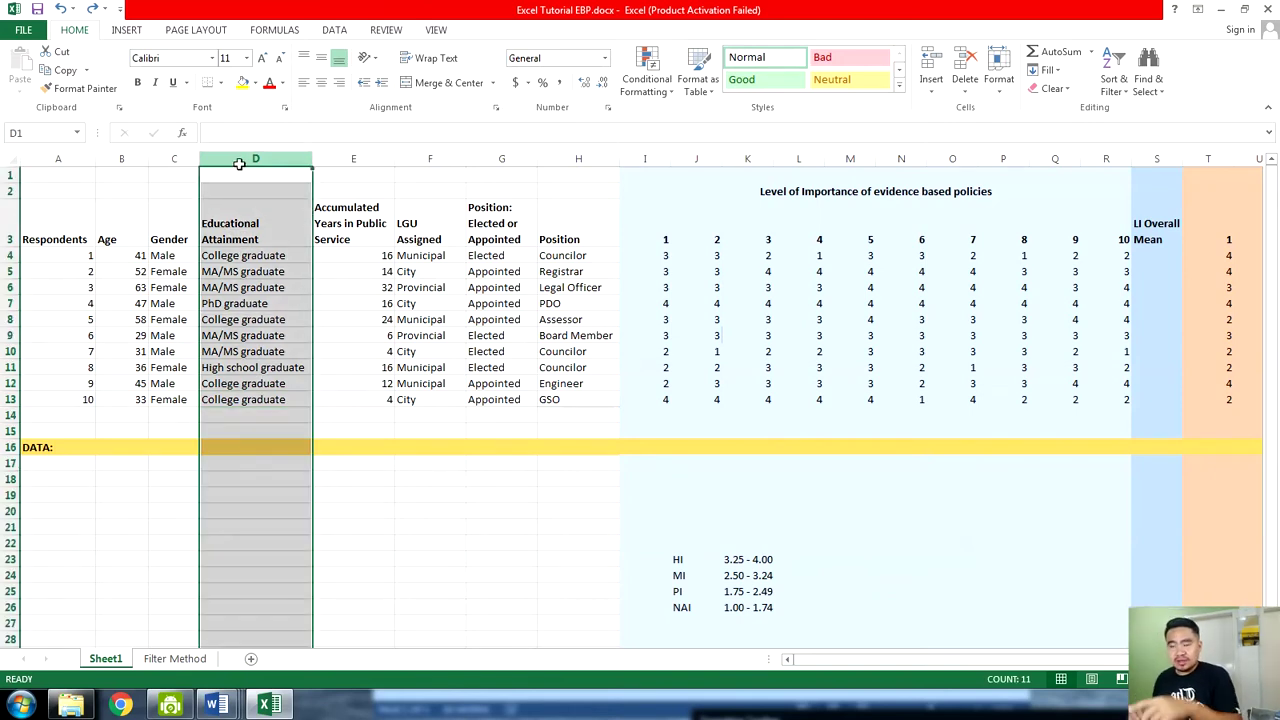
click(248, 422)
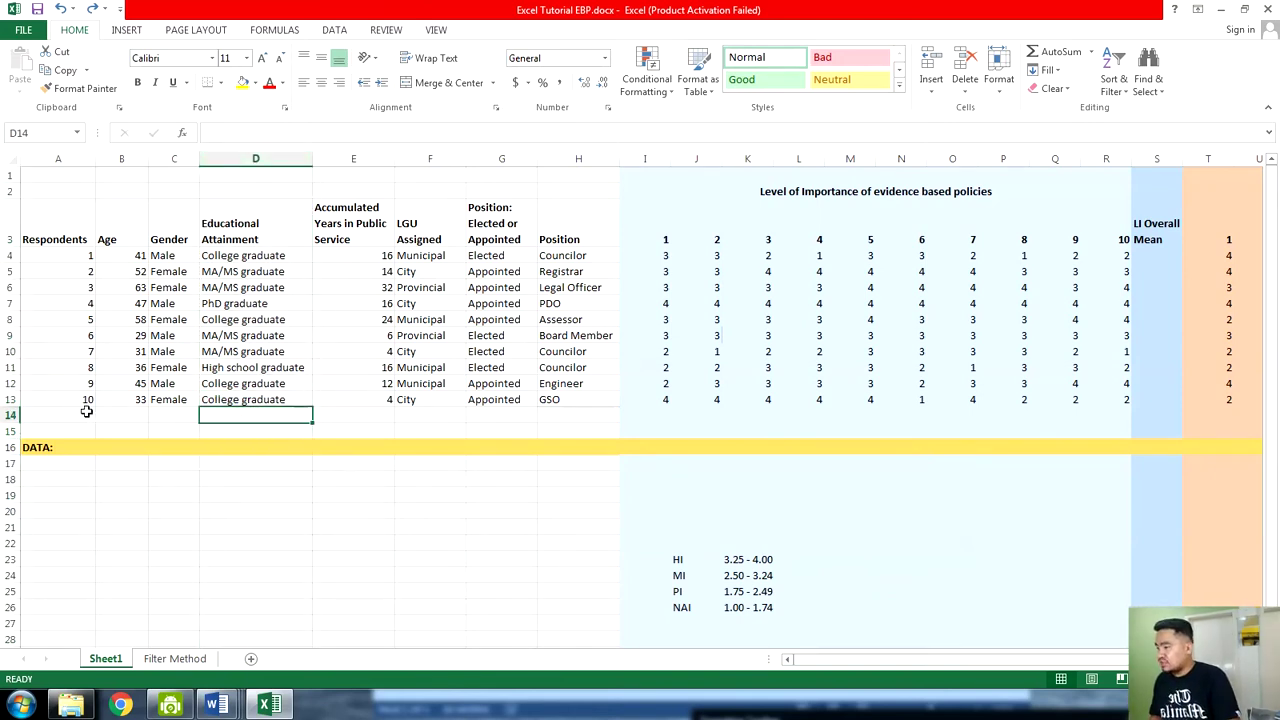
text(college graduate)
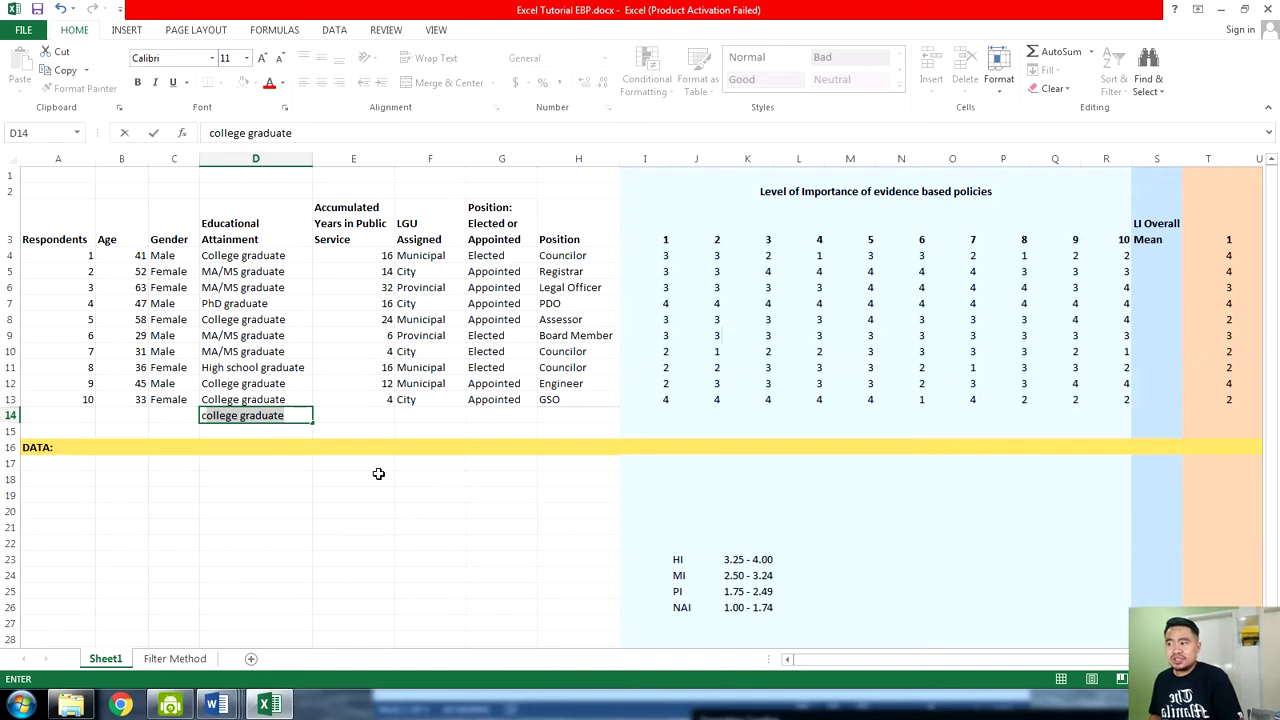
key(Tab)
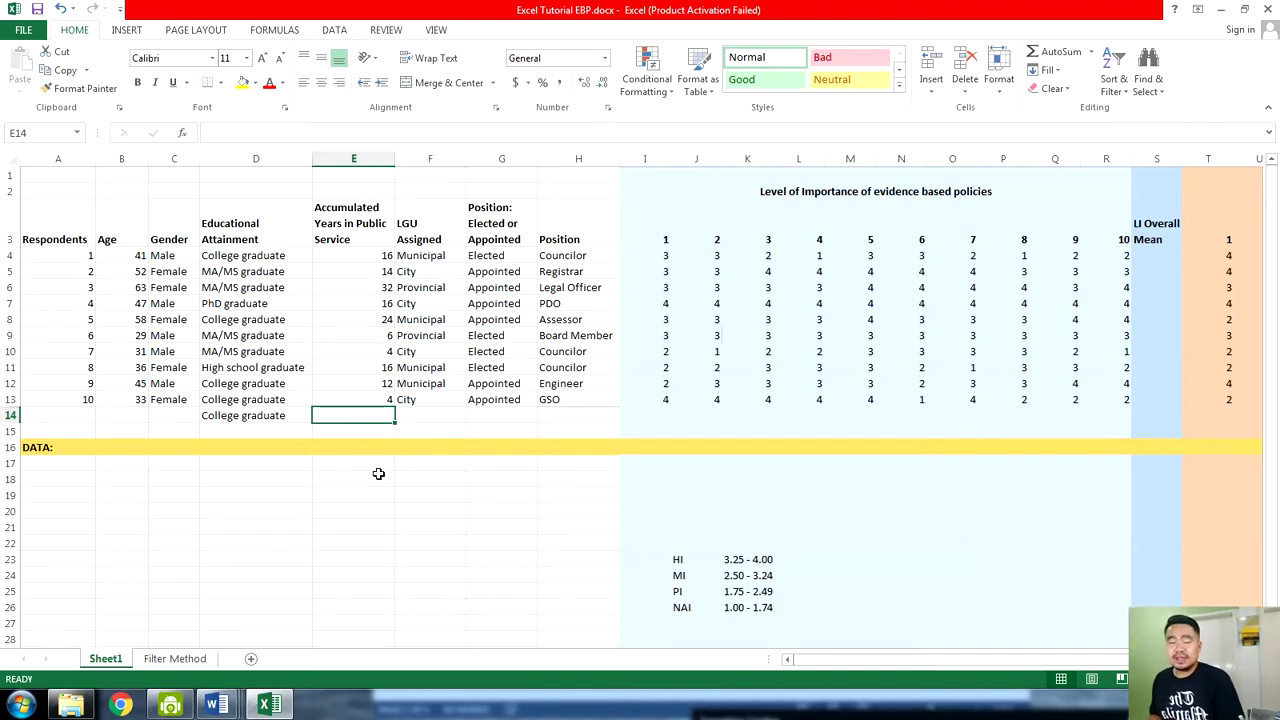
click(277, 415)
key(Tab)
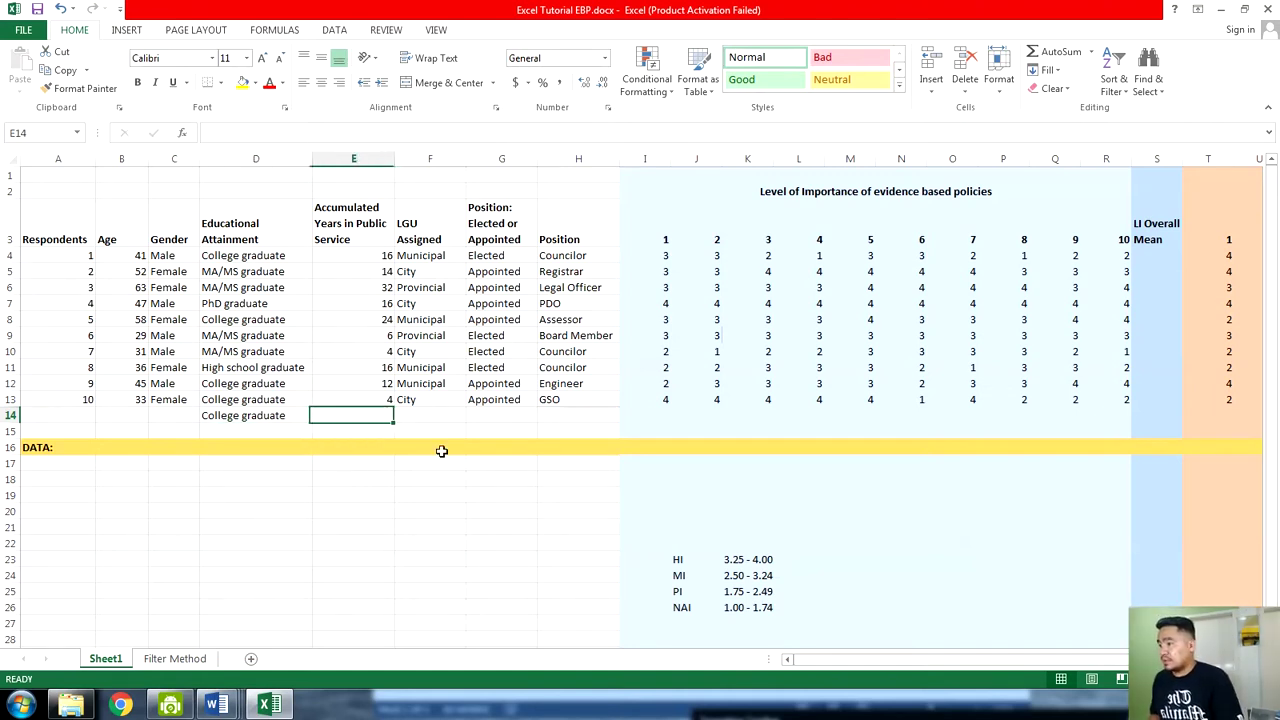
text(4)
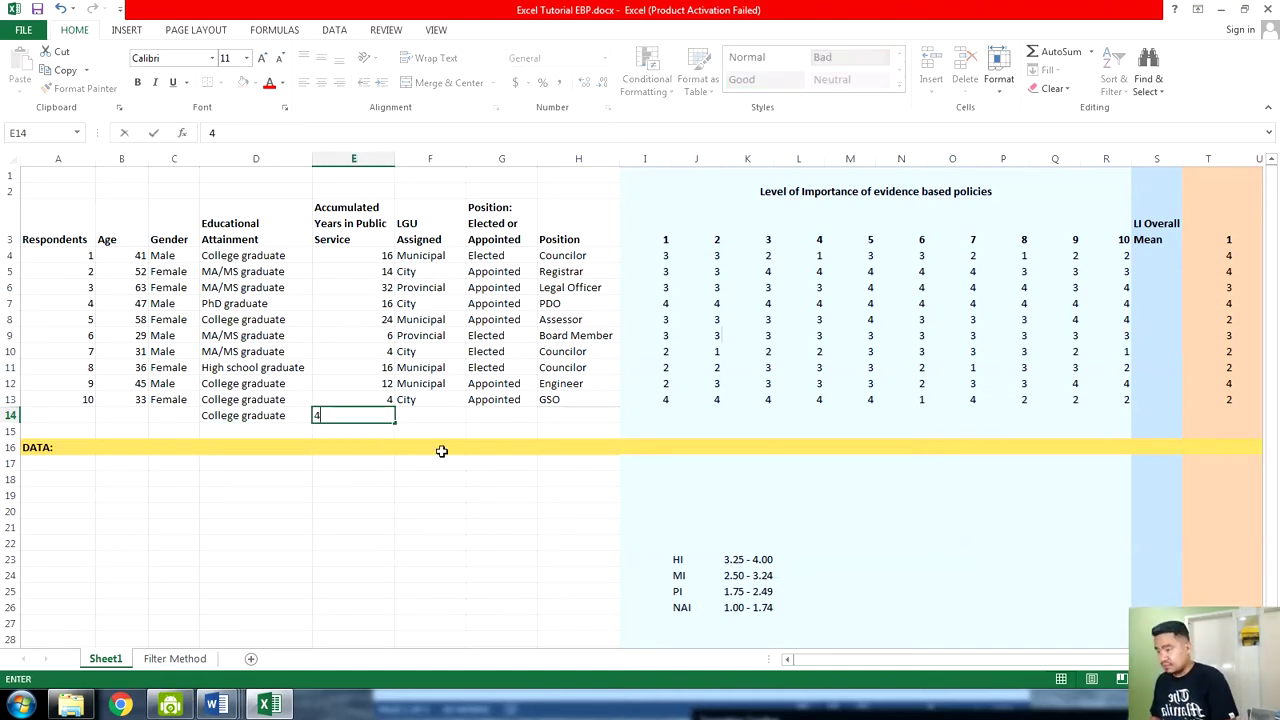
key(Tab)
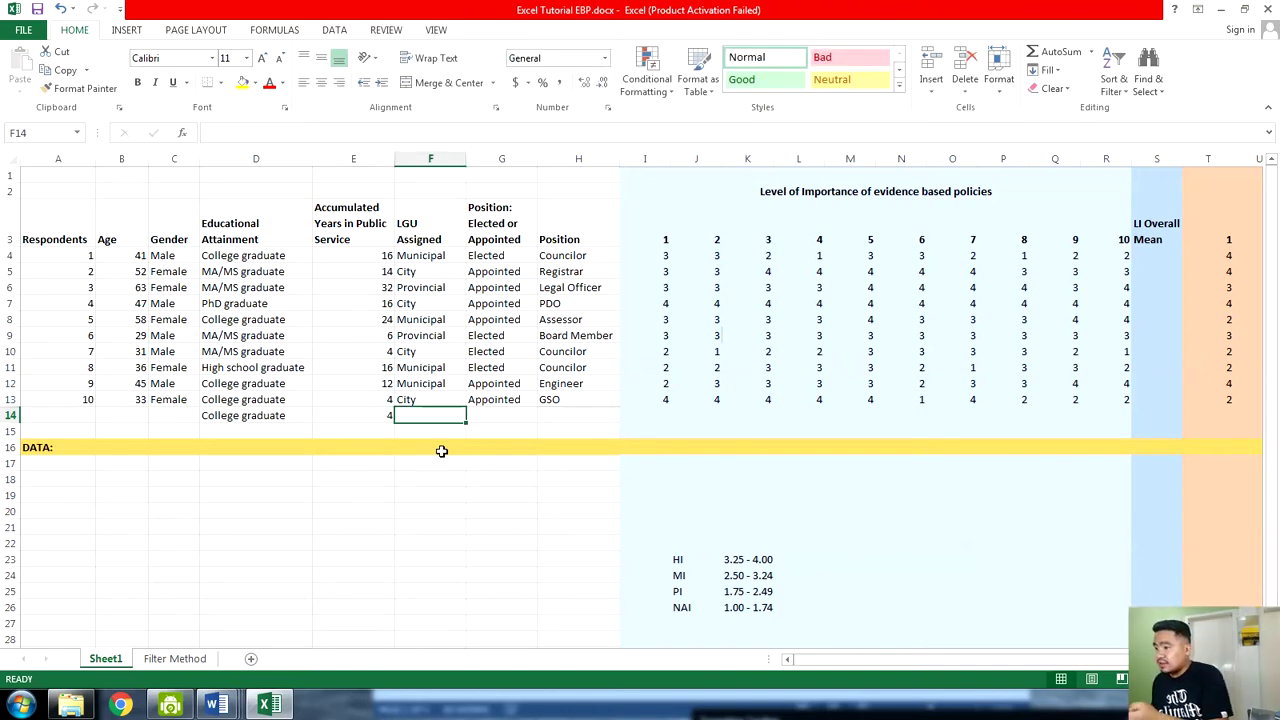
text(municipal)
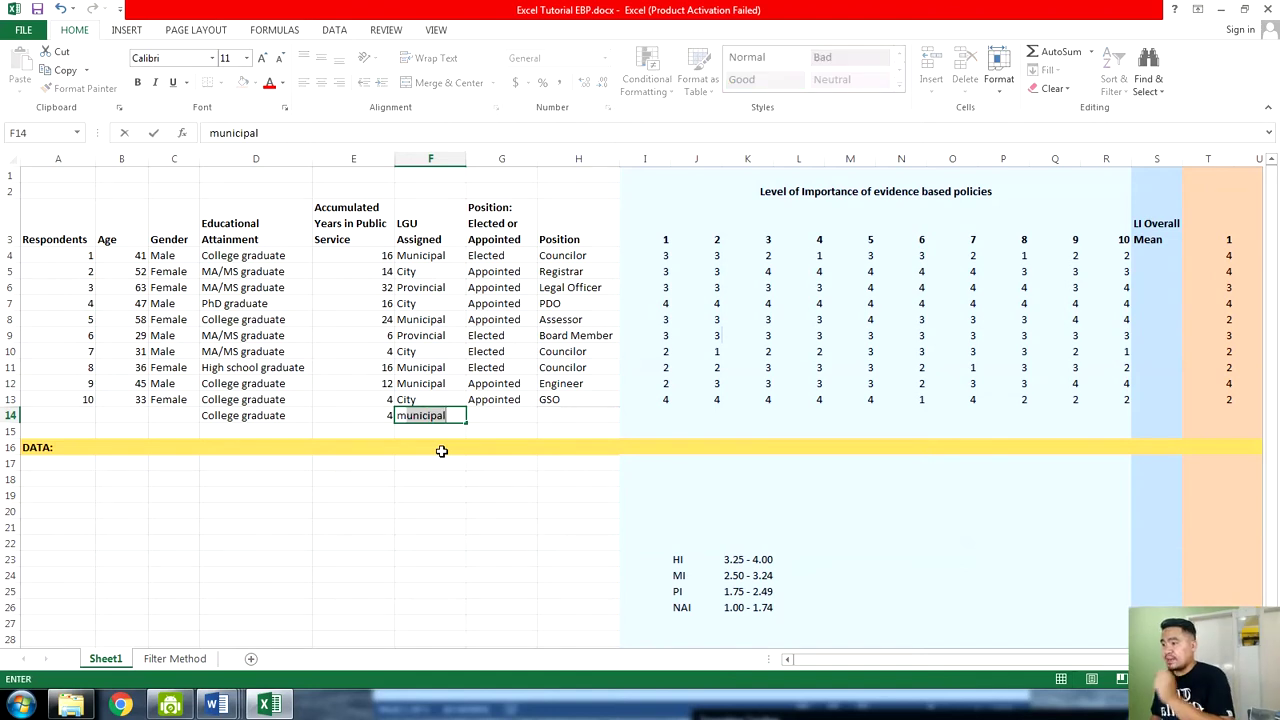
key(Tab)
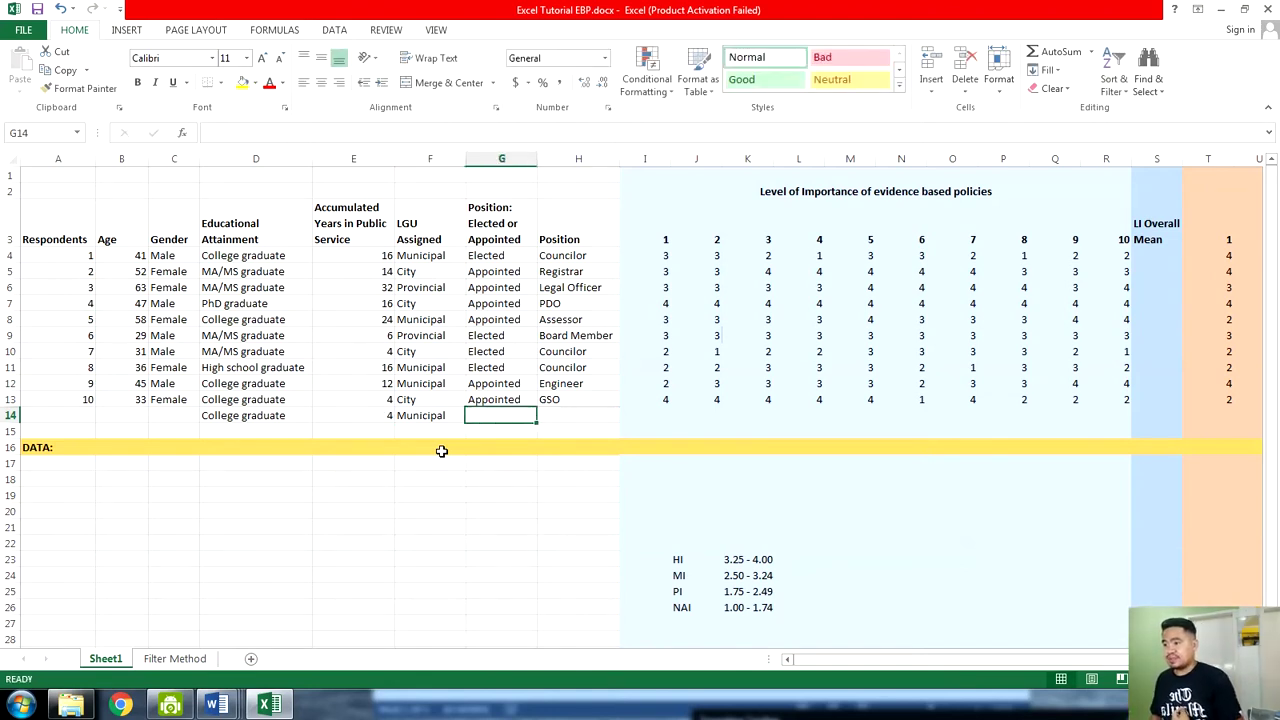
text(Elected)
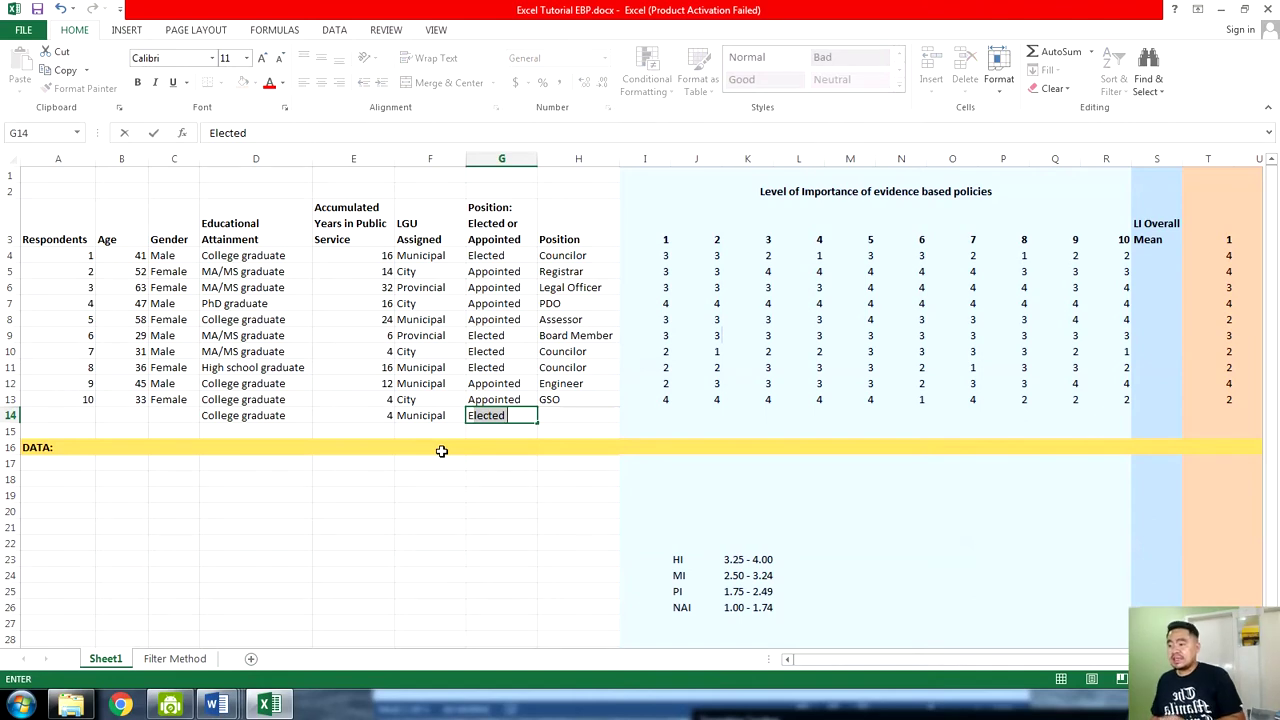
key(Tab)
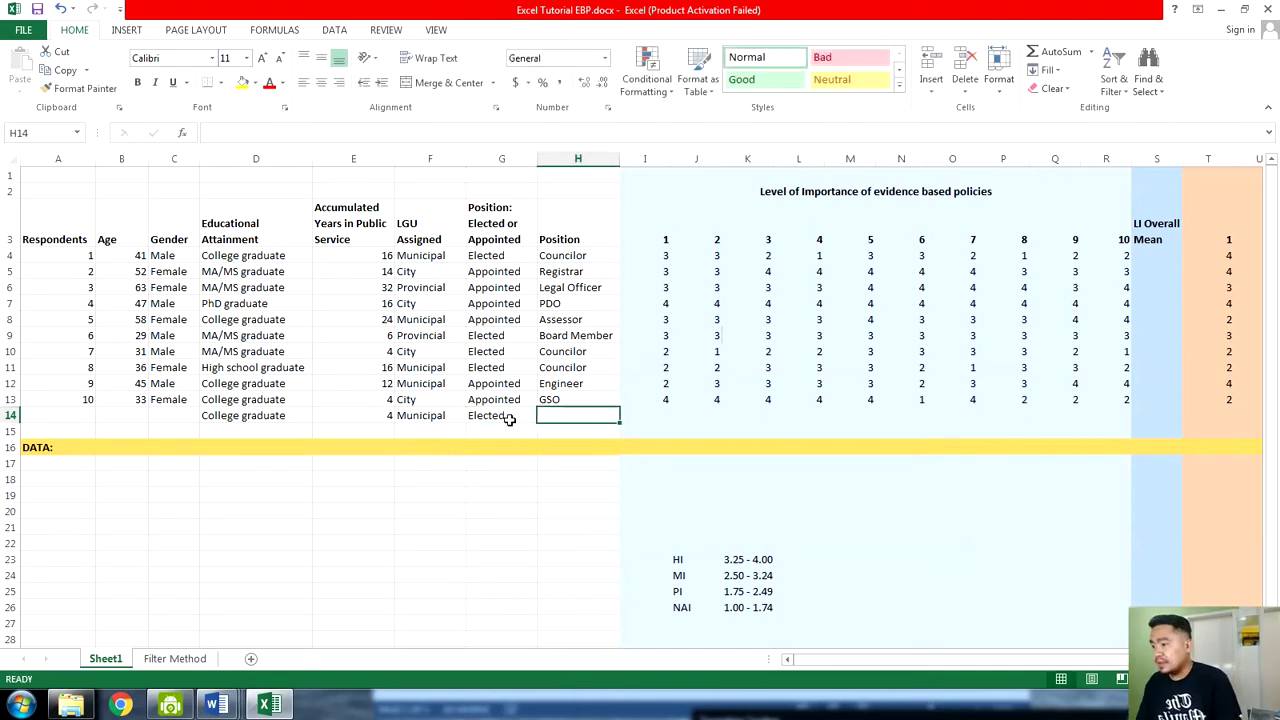
drag(510, 418, 221, 416)
key(Delete)
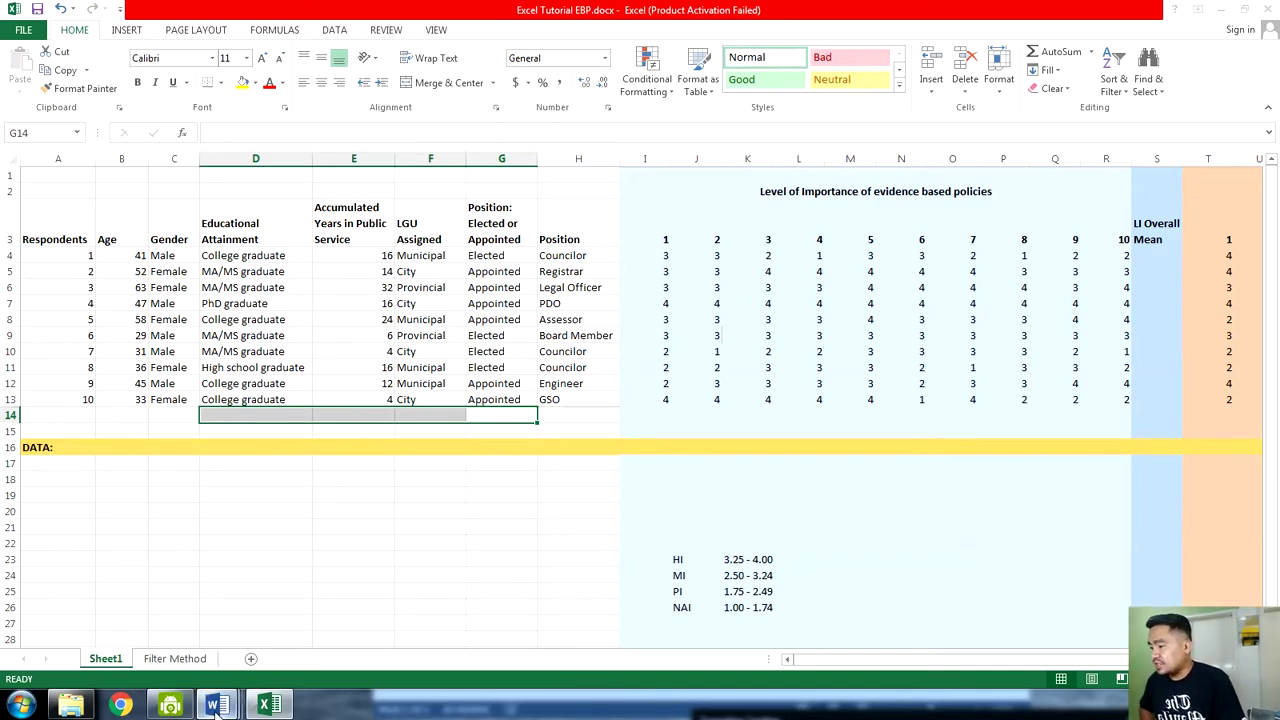
mouse_move(212, 705)
mouse_move(435, 632)
click(277, 620)
scroll(666, 446, down, 10)
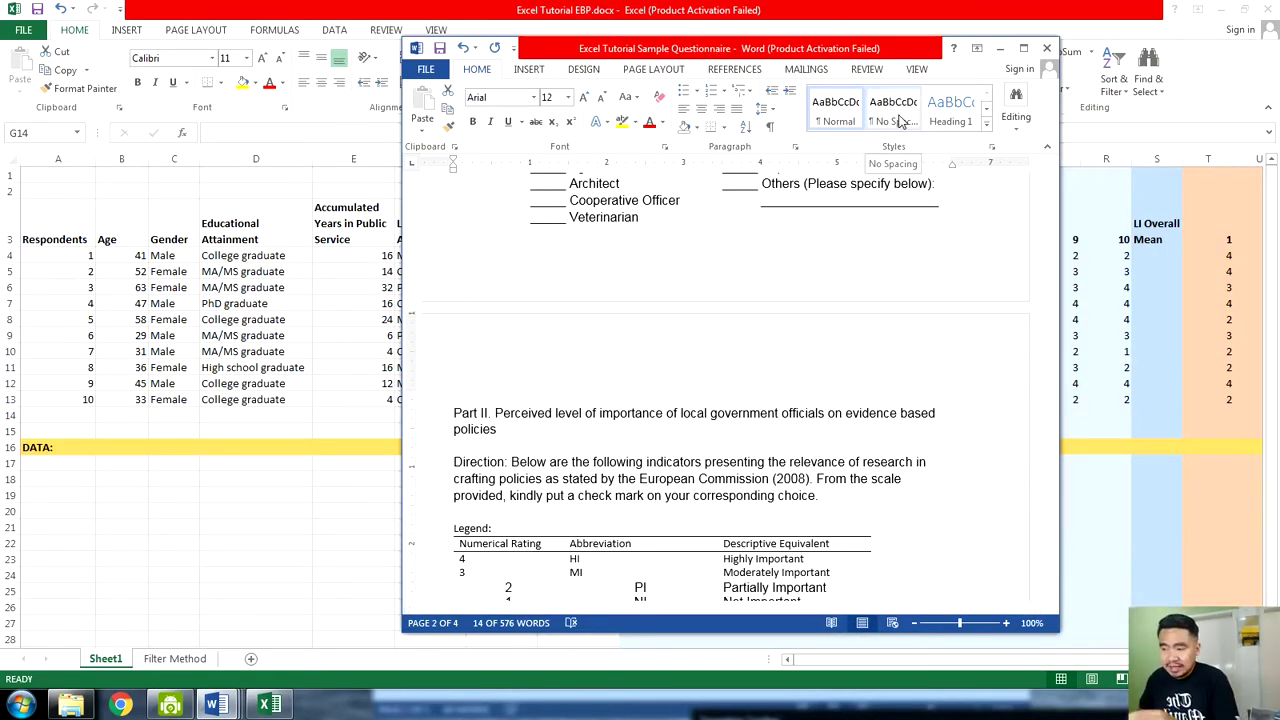
click(604, 498)
scroll(604, 498, up, 6)
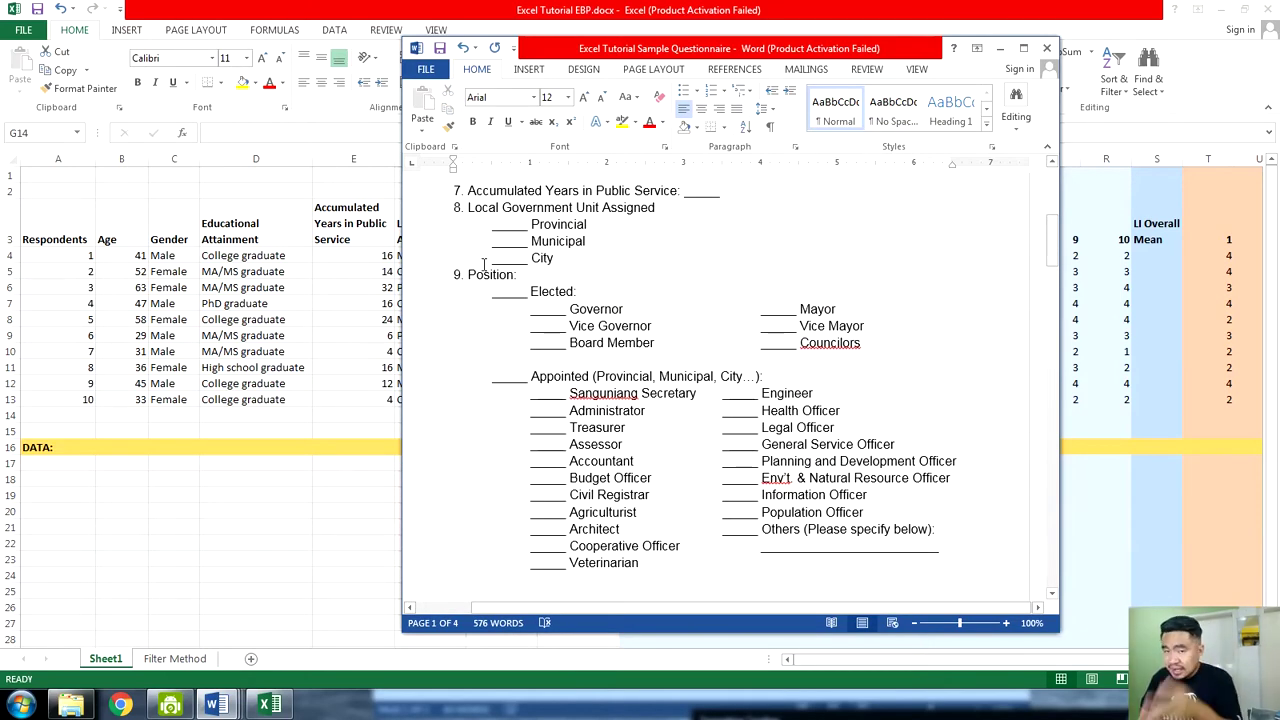
scroll(463, 266, down, 6)
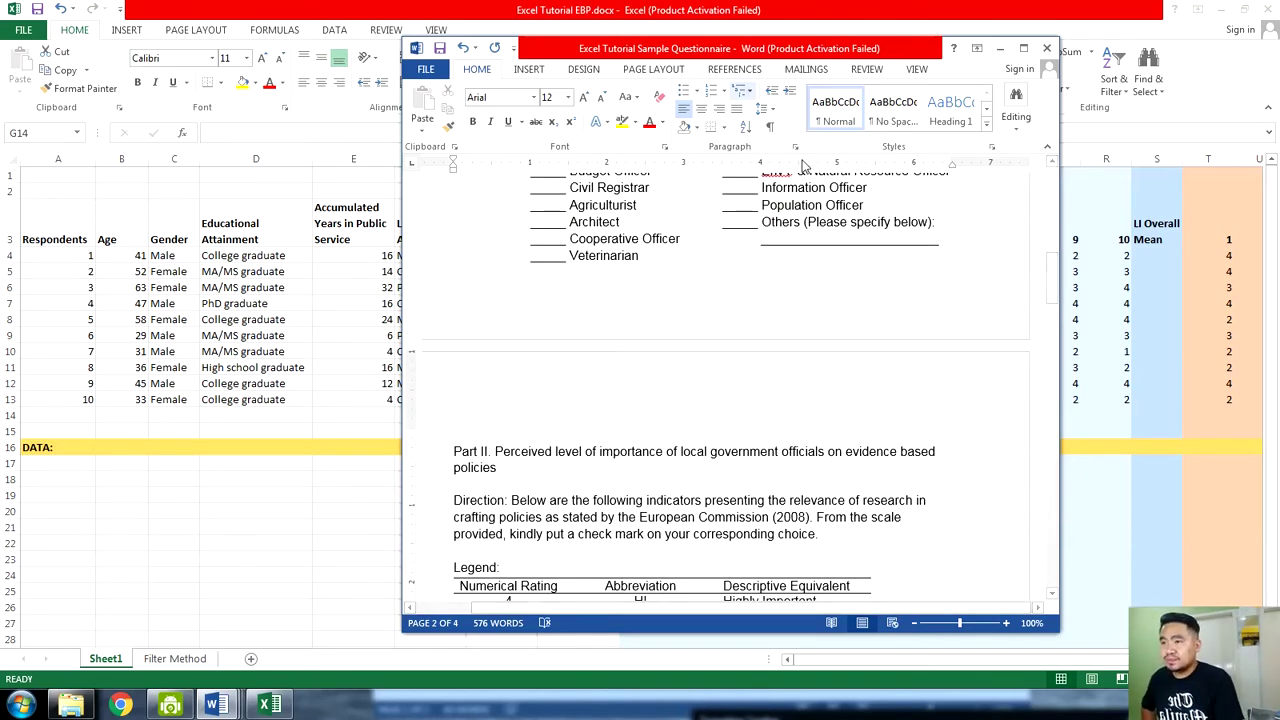
drag(925, 56, 516, 58)
scroll(337, 403, down, 3)
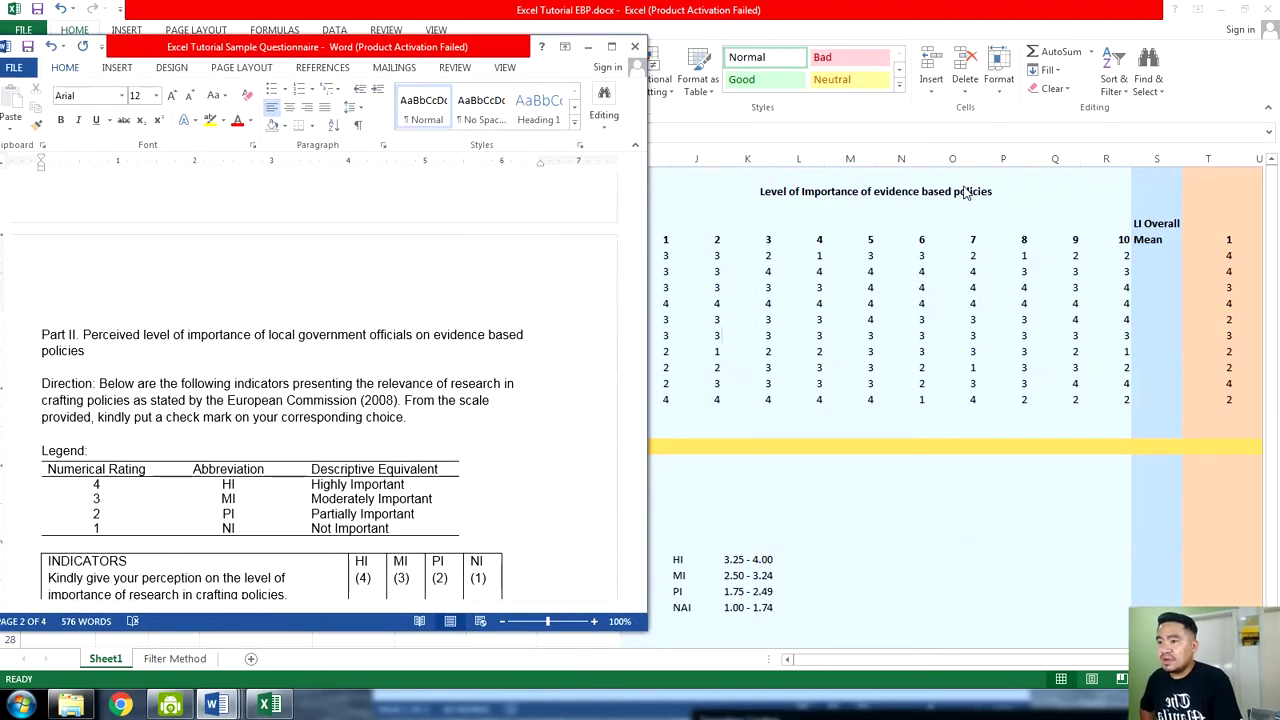
scroll(983, 200, down, 5)
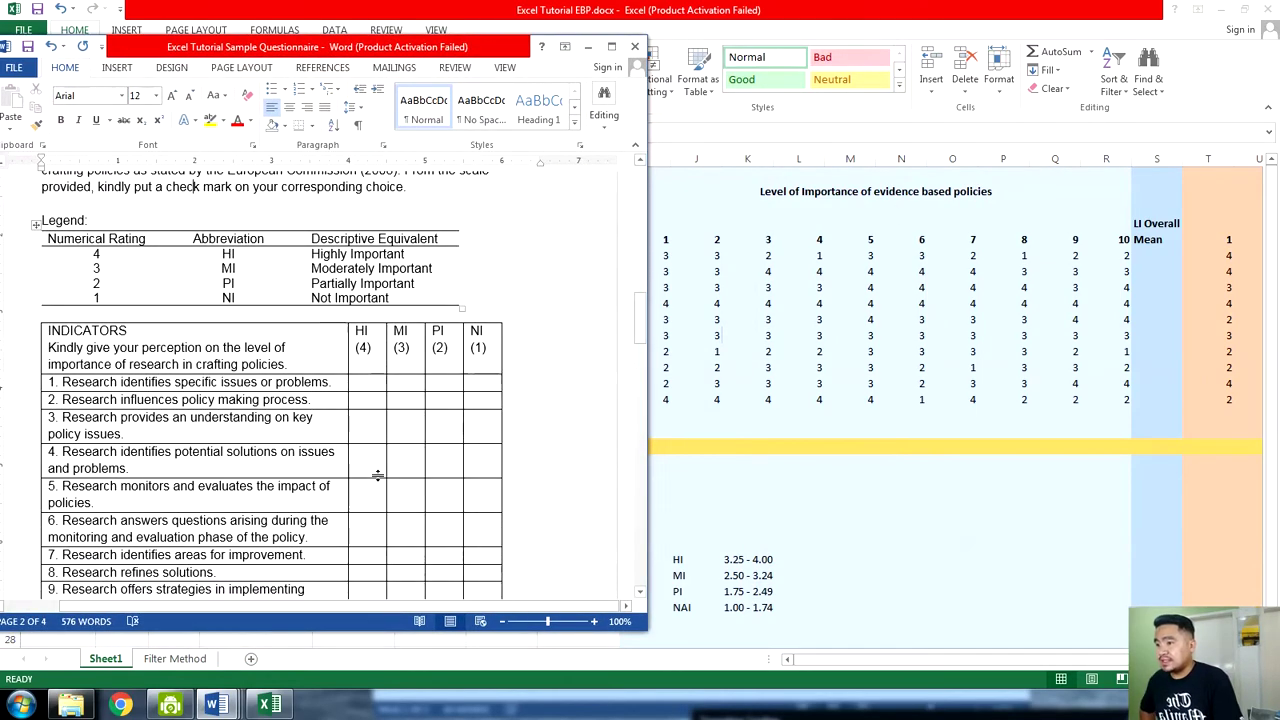
key(alt+Tab)
drag(656, 227, 1120, 234)
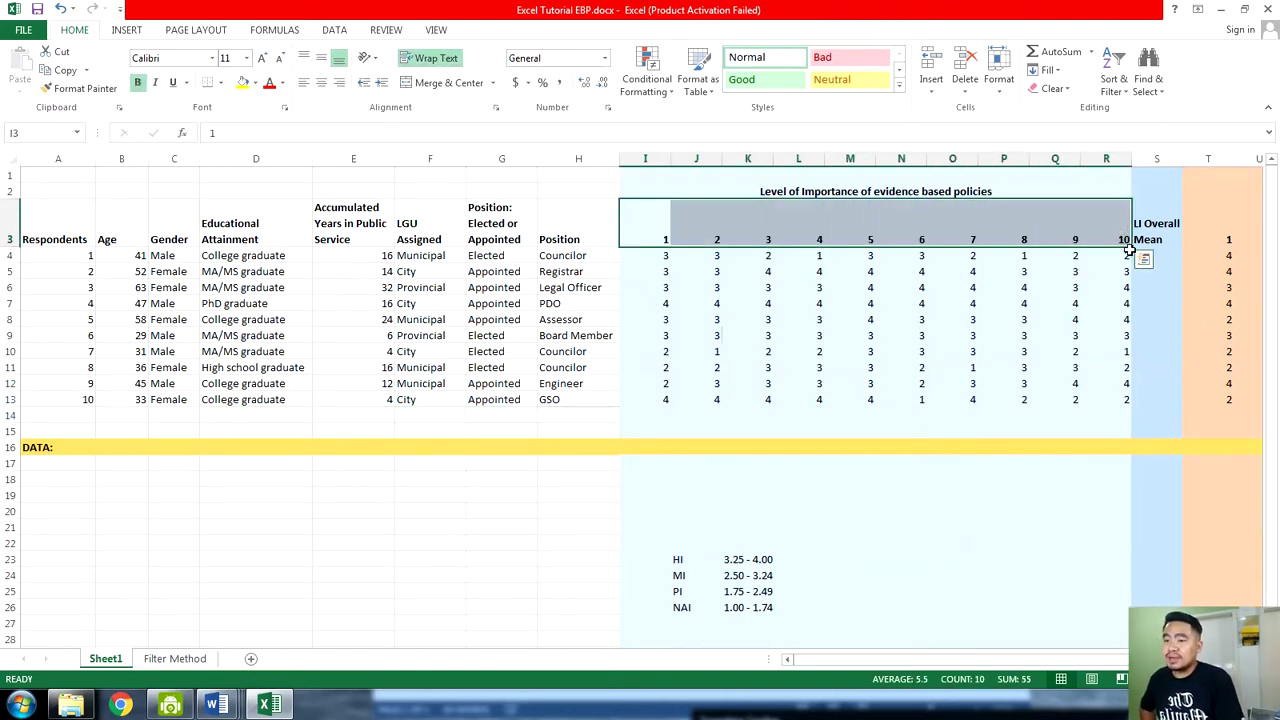
mouse_move(222, 706)
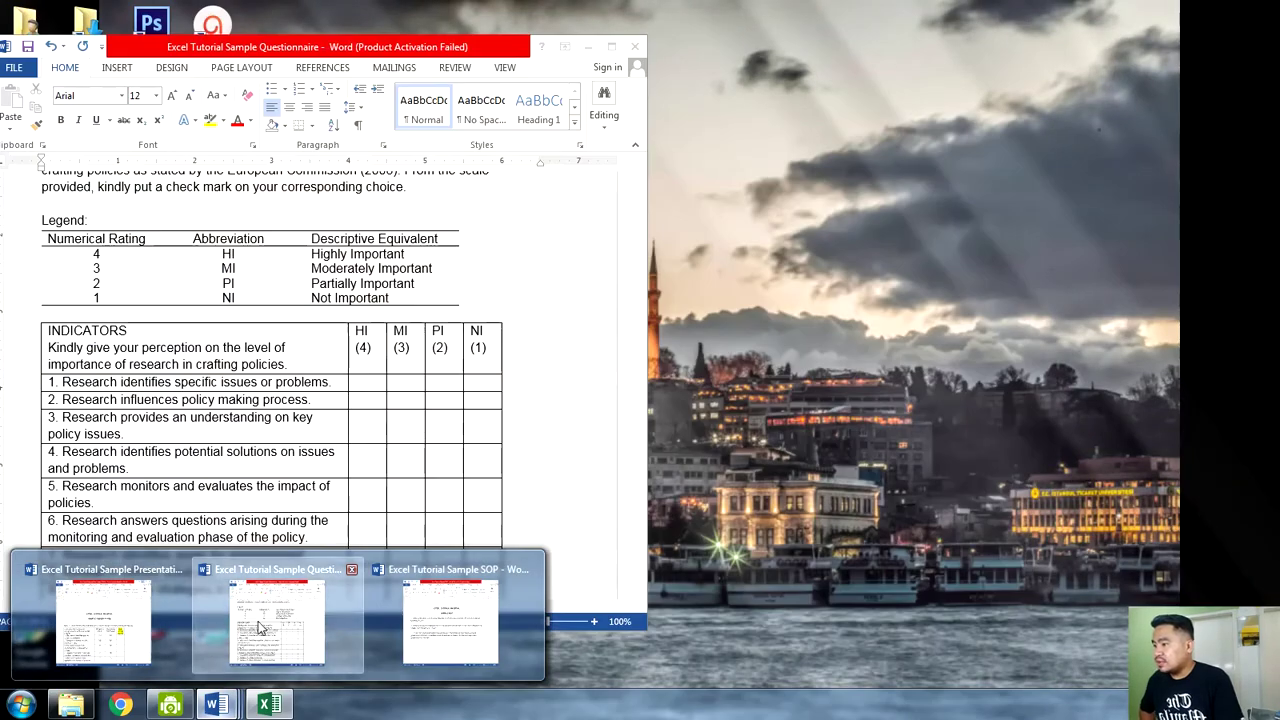
click(260, 627)
scroll(96, 343, down, 3)
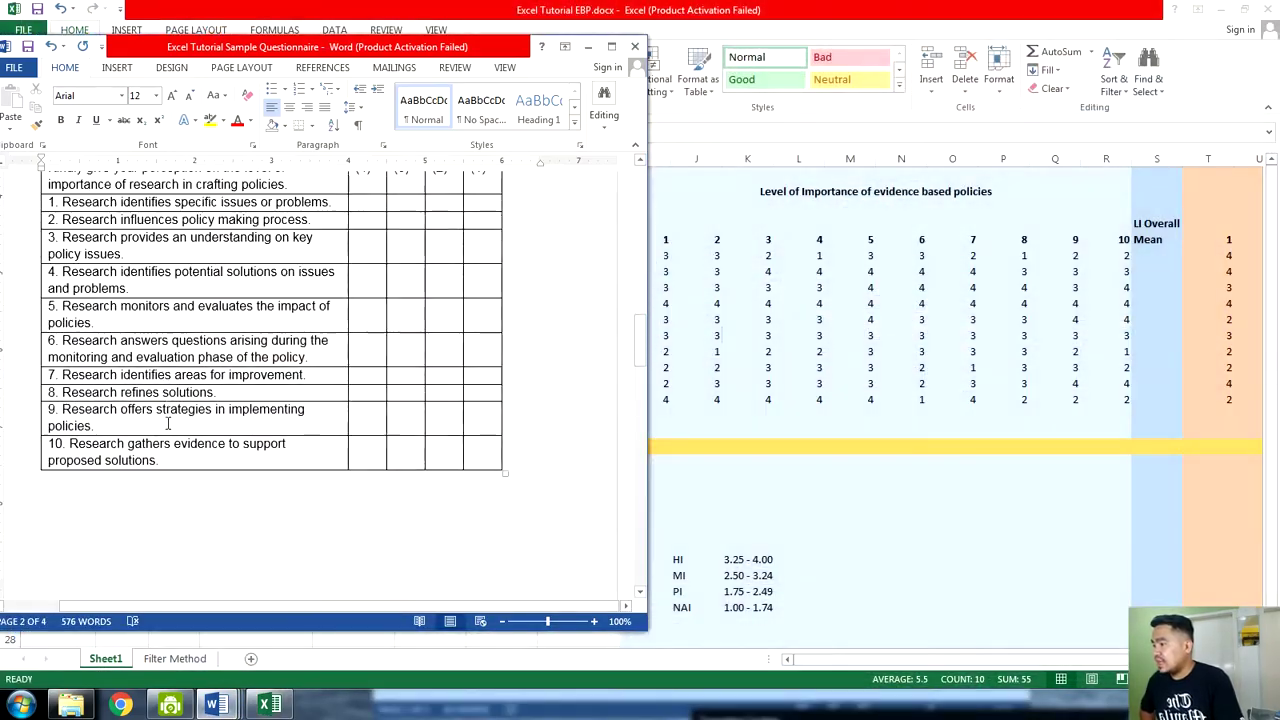
scroll(96, 343, up, 3)
scroll(96, 343, up, 4)
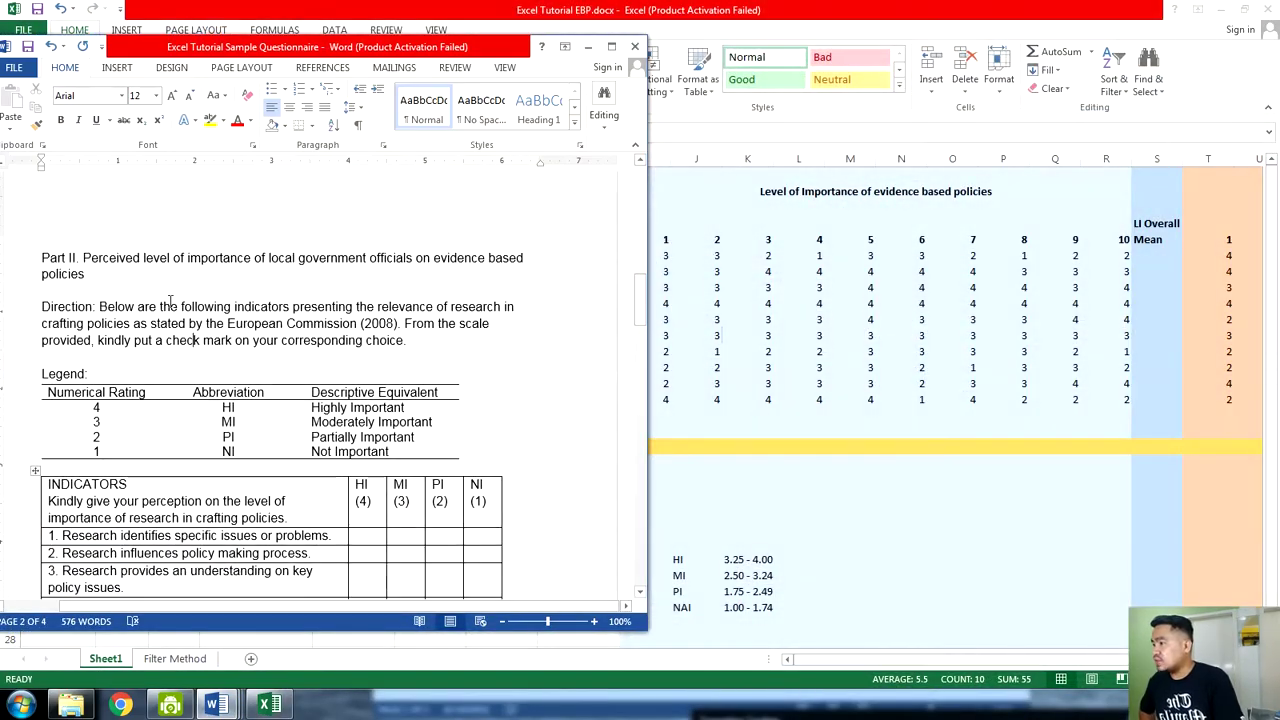
scroll(36, 378, down, 5)
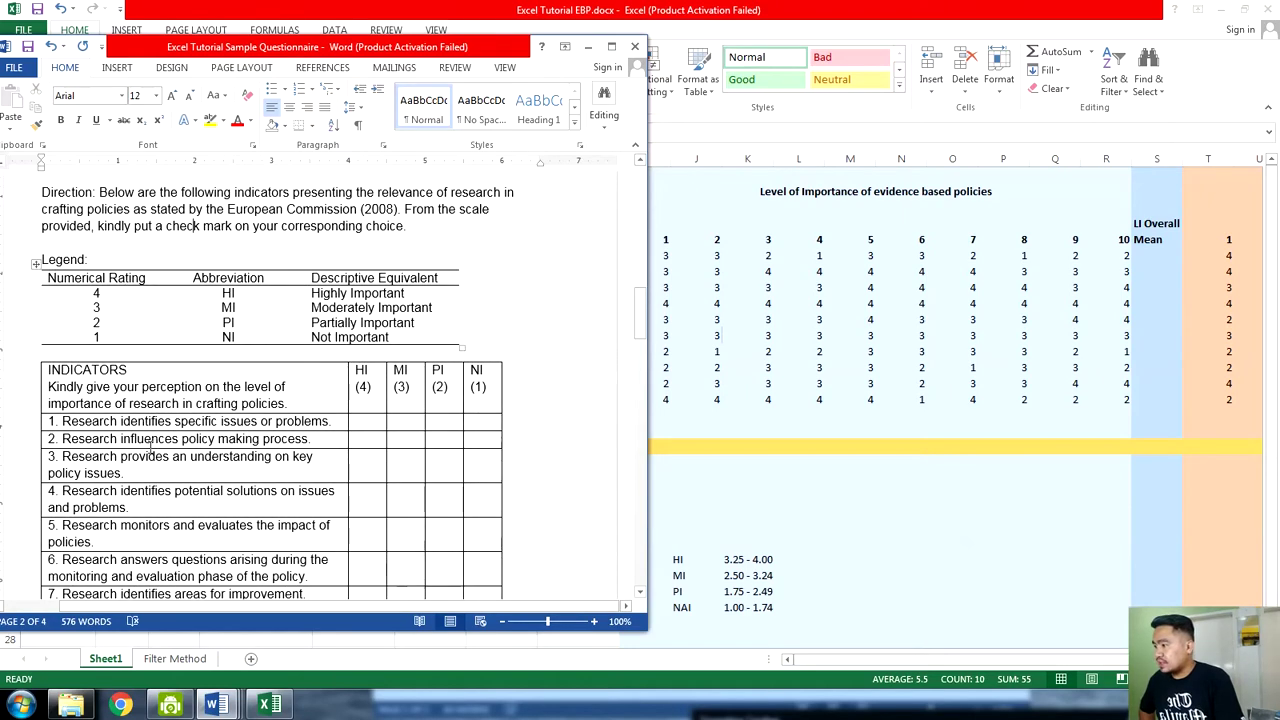
drag(652, 234, 1130, 228)
click(1108, 232)
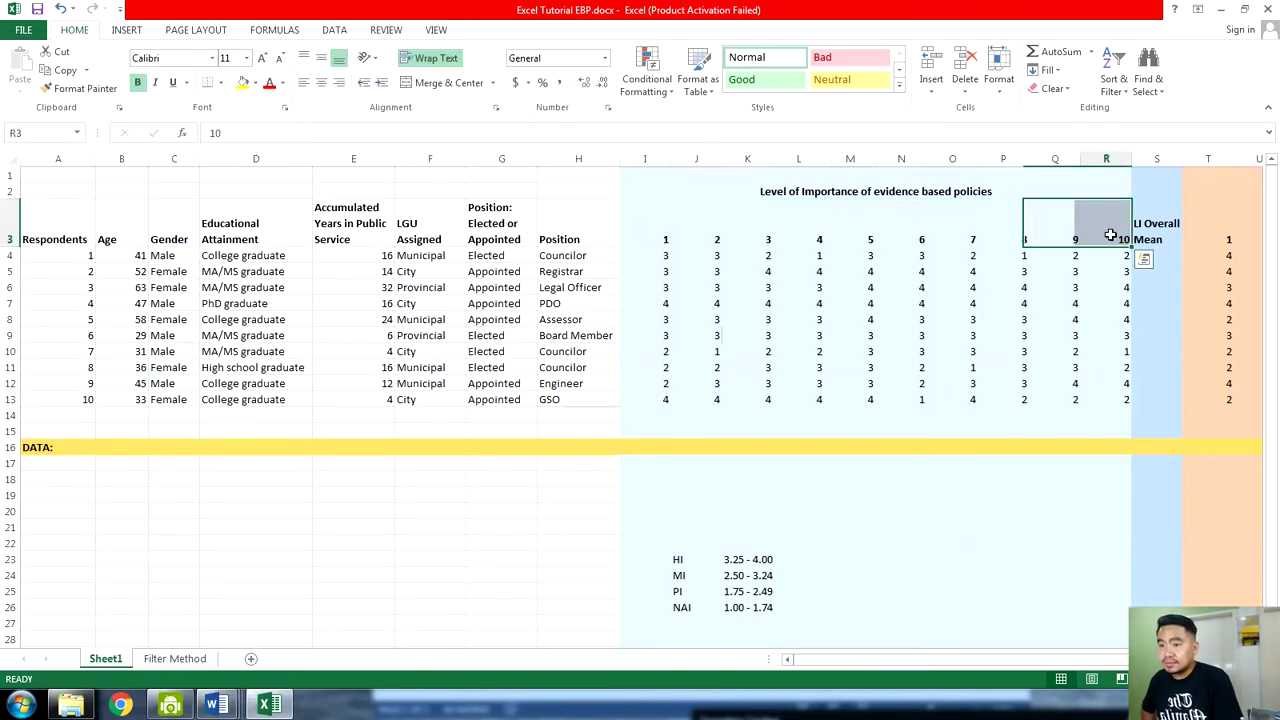
click(666, 233)
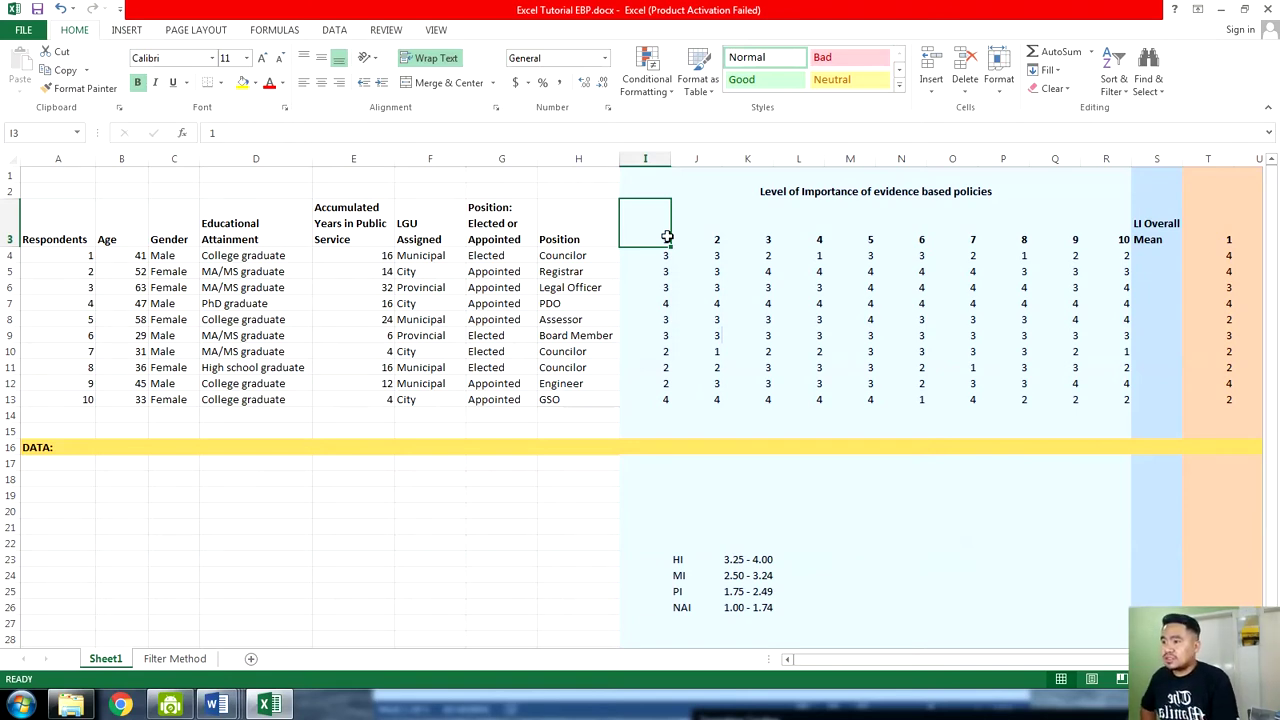
click(700, 228)
click(752, 224)
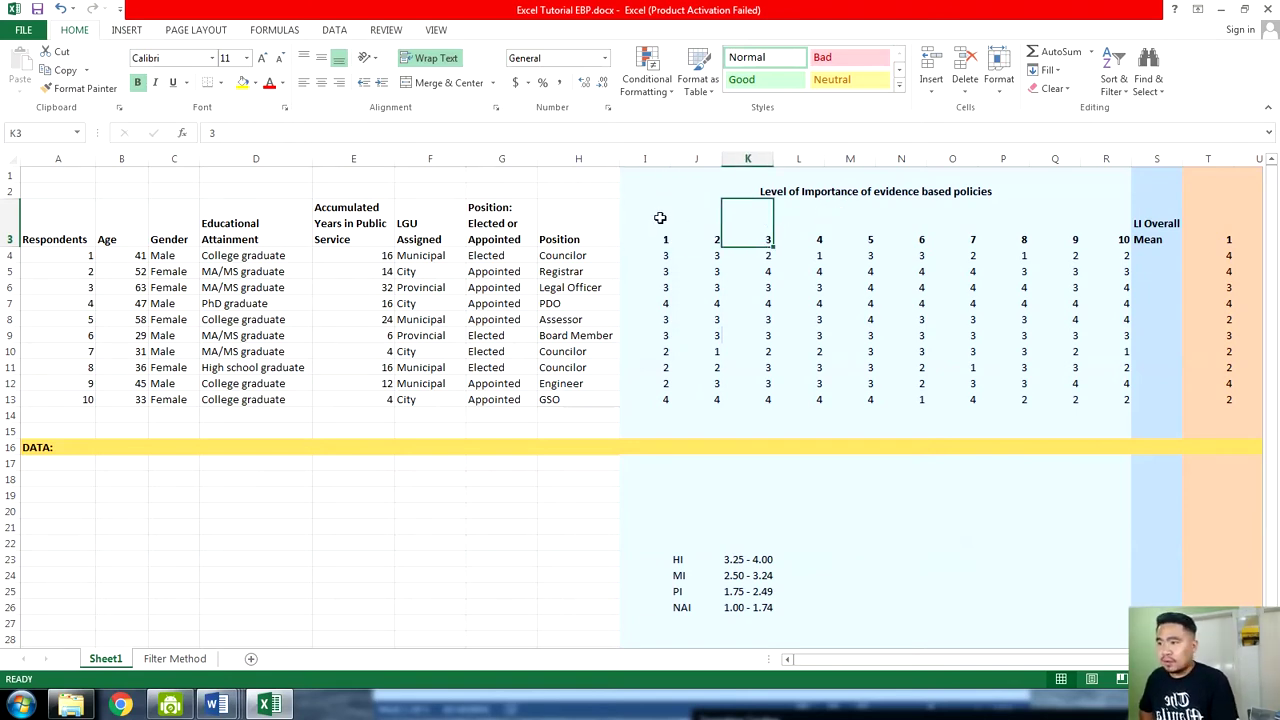
double_click(660, 217)
text(q)
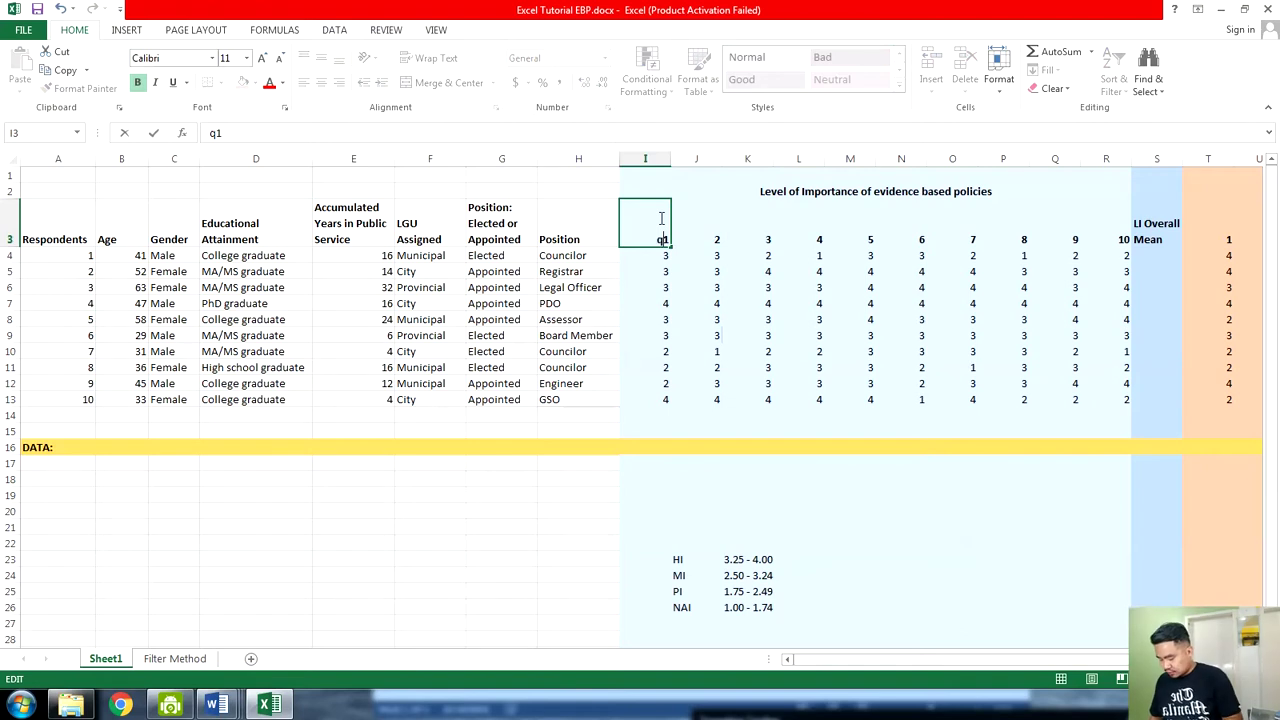
text(XN)
key(Tab)
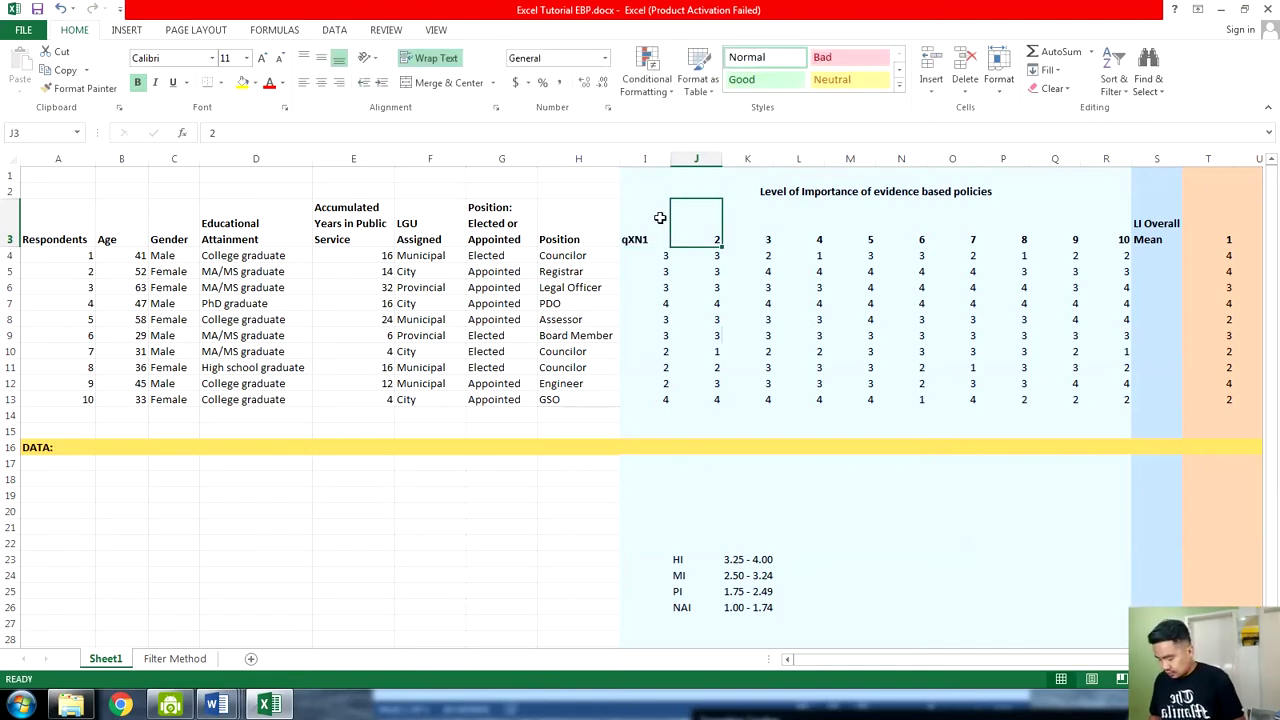
text(Qxn)
key(Tab)
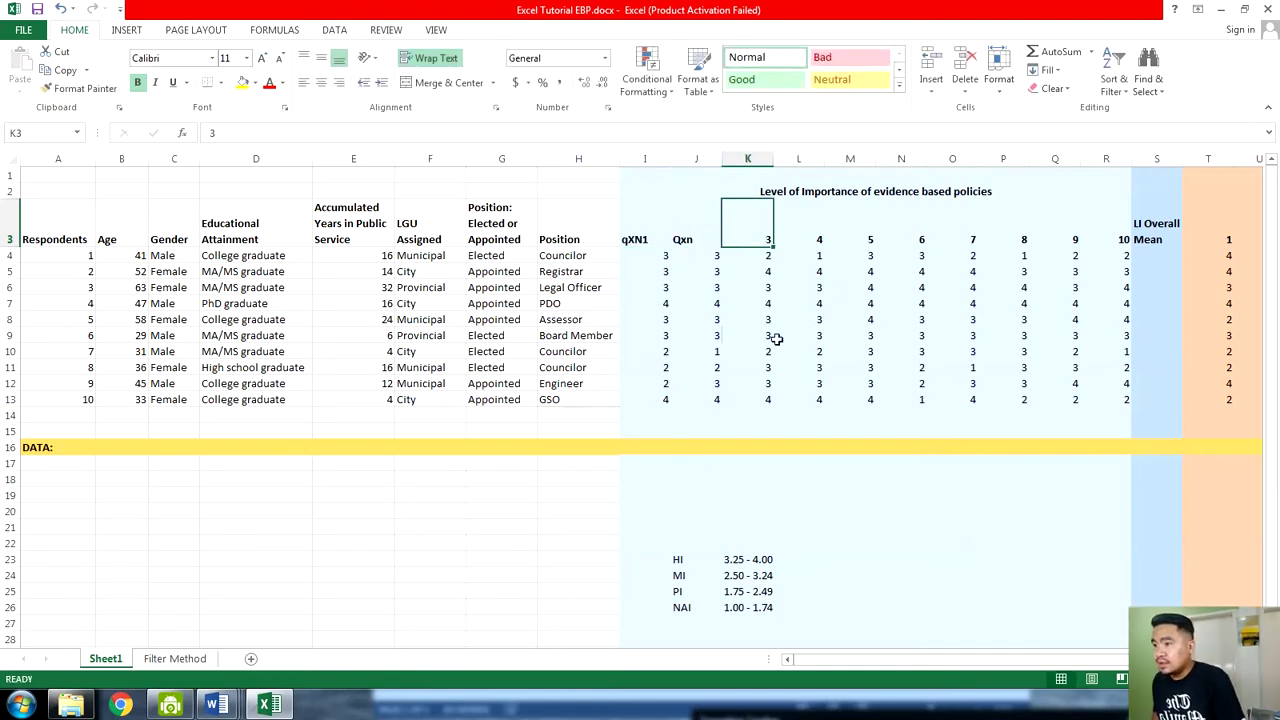
click(697, 239)
double_click(697, 239)
text(2)
key(Tab)
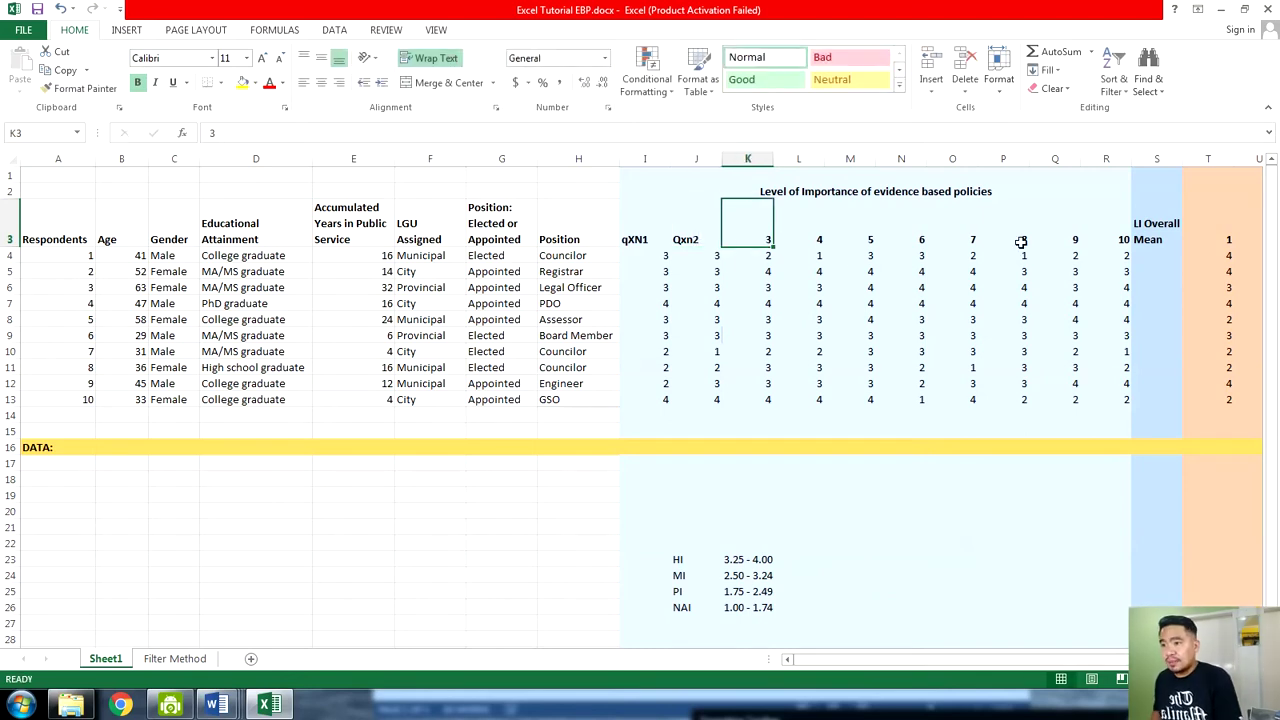
key(ctrl+z)
key(ctrl+z)
key(ctrl+z)
key(ctrl+z)
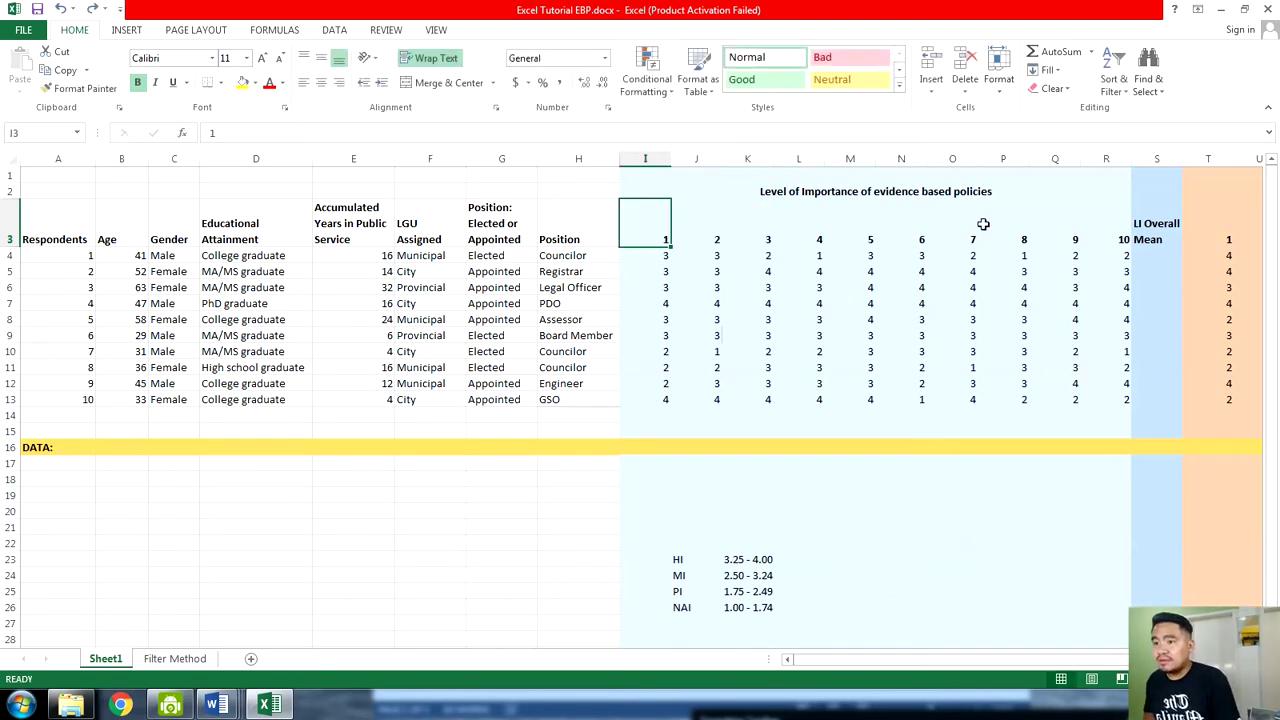
drag(657, 234, 1115, 238)
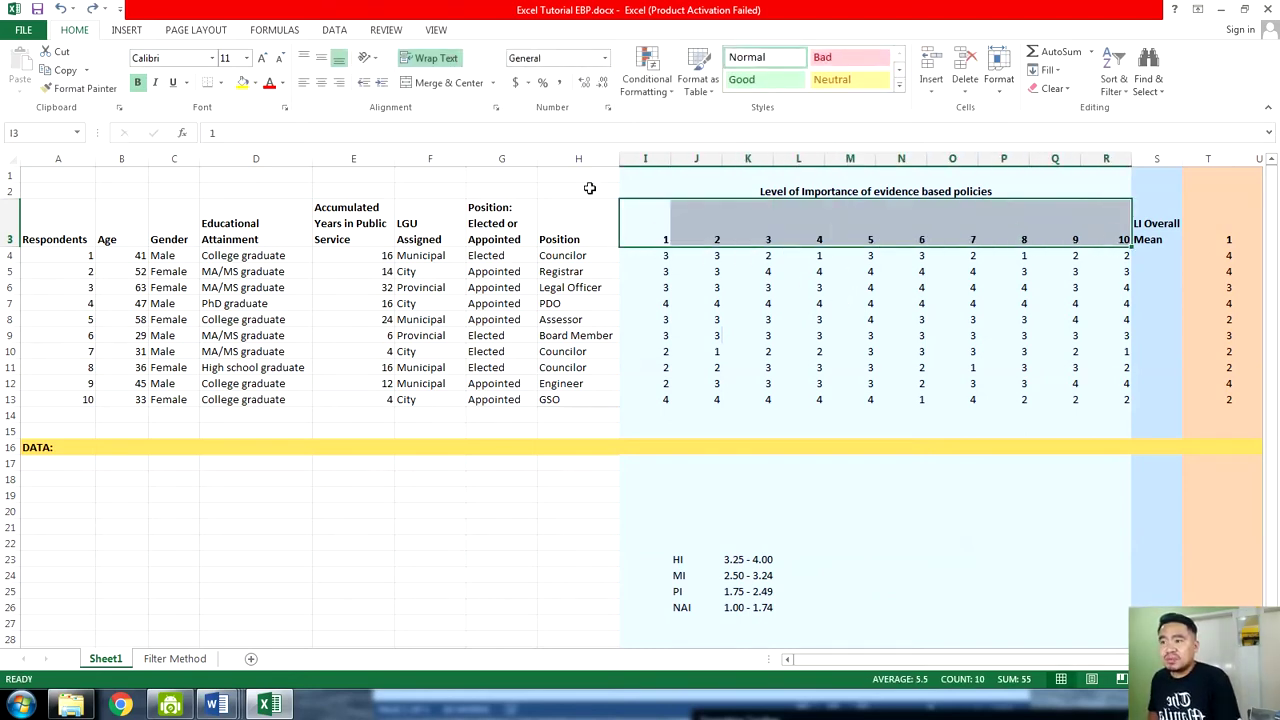
click(645, 158)
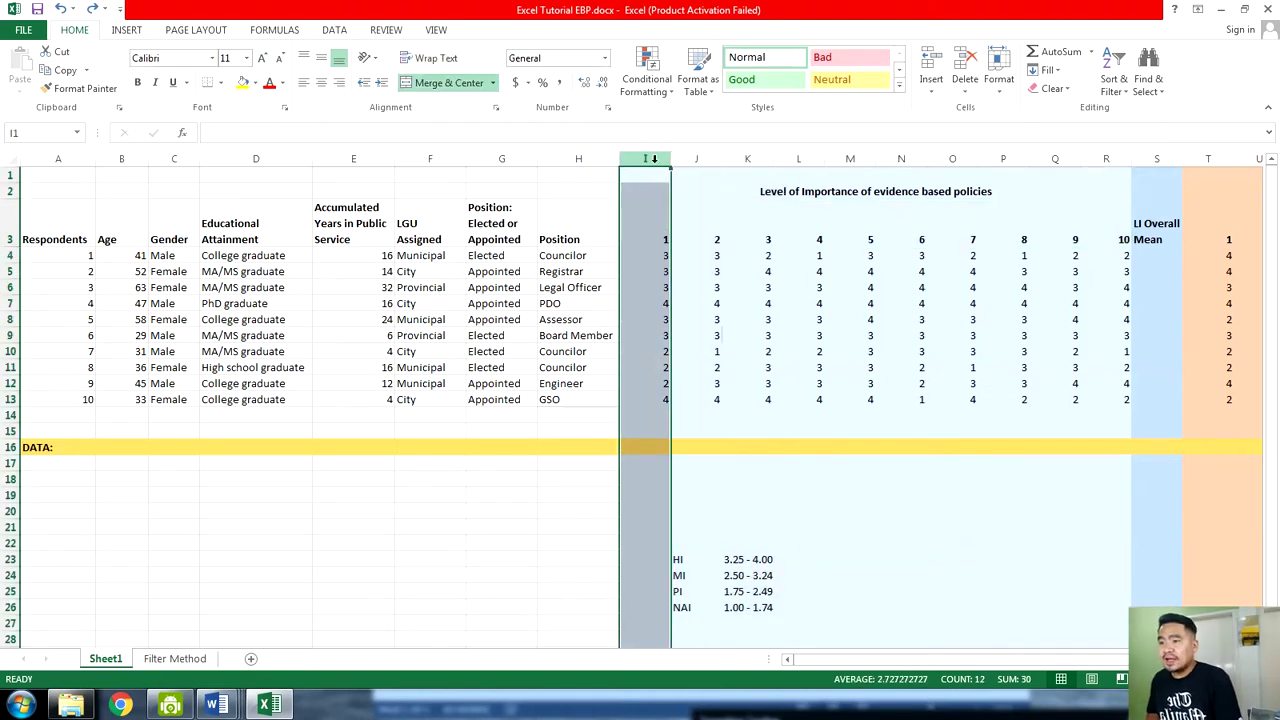
click(590, 237)
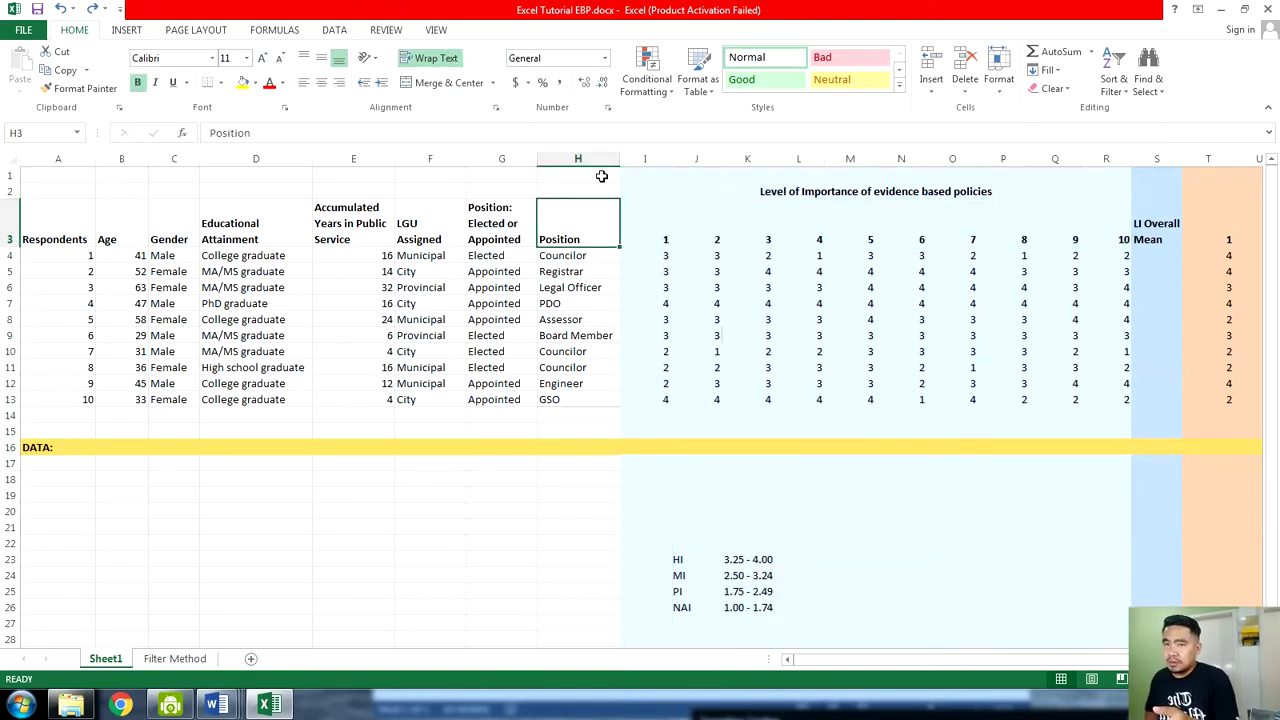
drag(645, 158, 1100, 158)
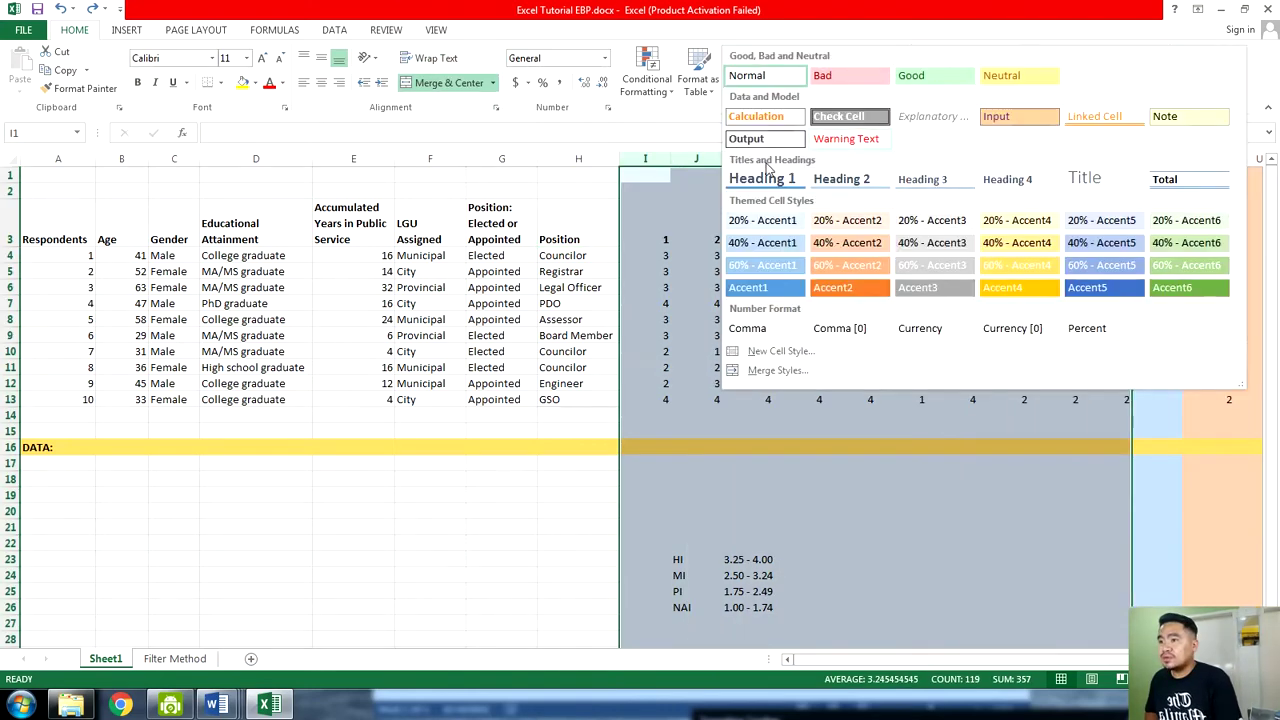
click(899, 86)
click(265, 112)
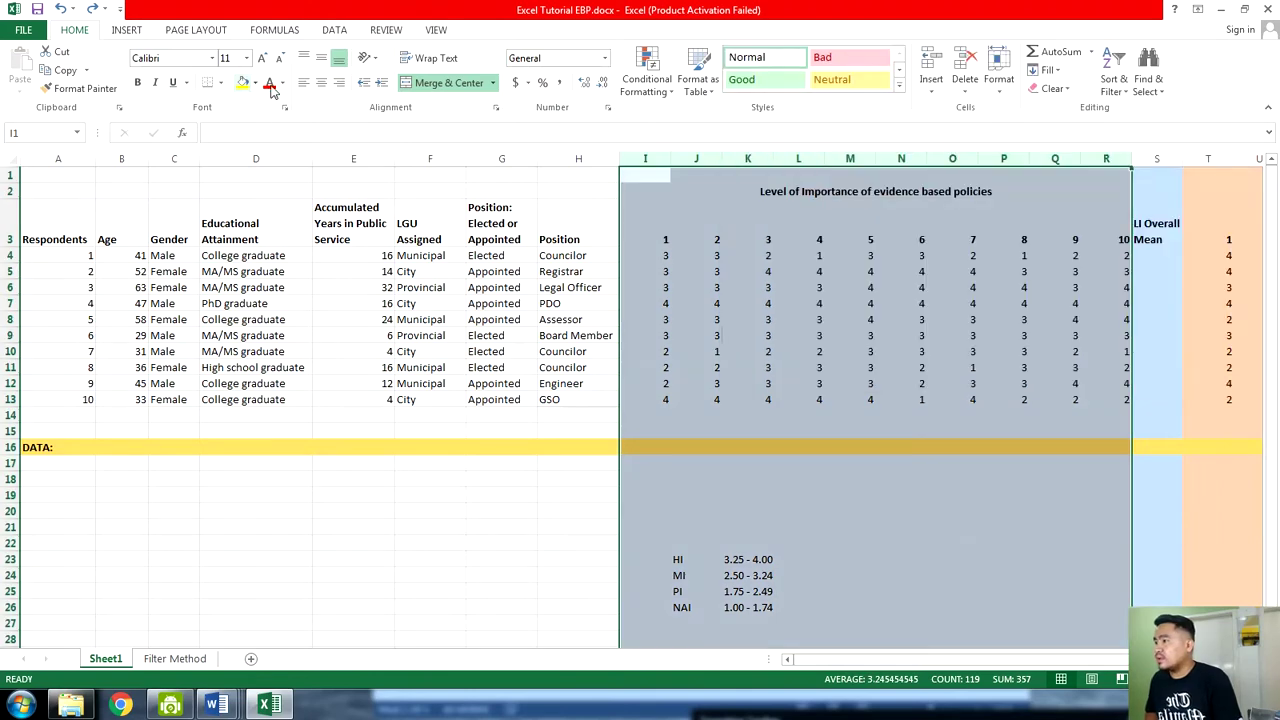
right_click(680, 205)
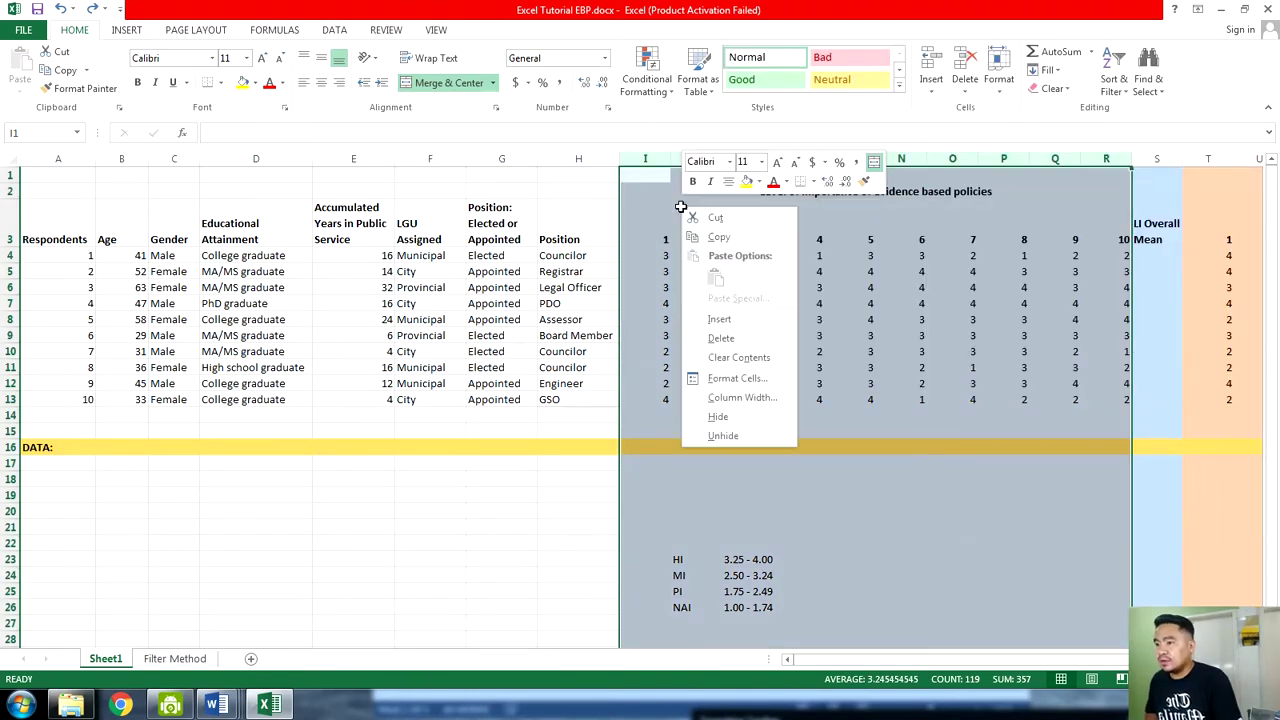
click(737, 380)
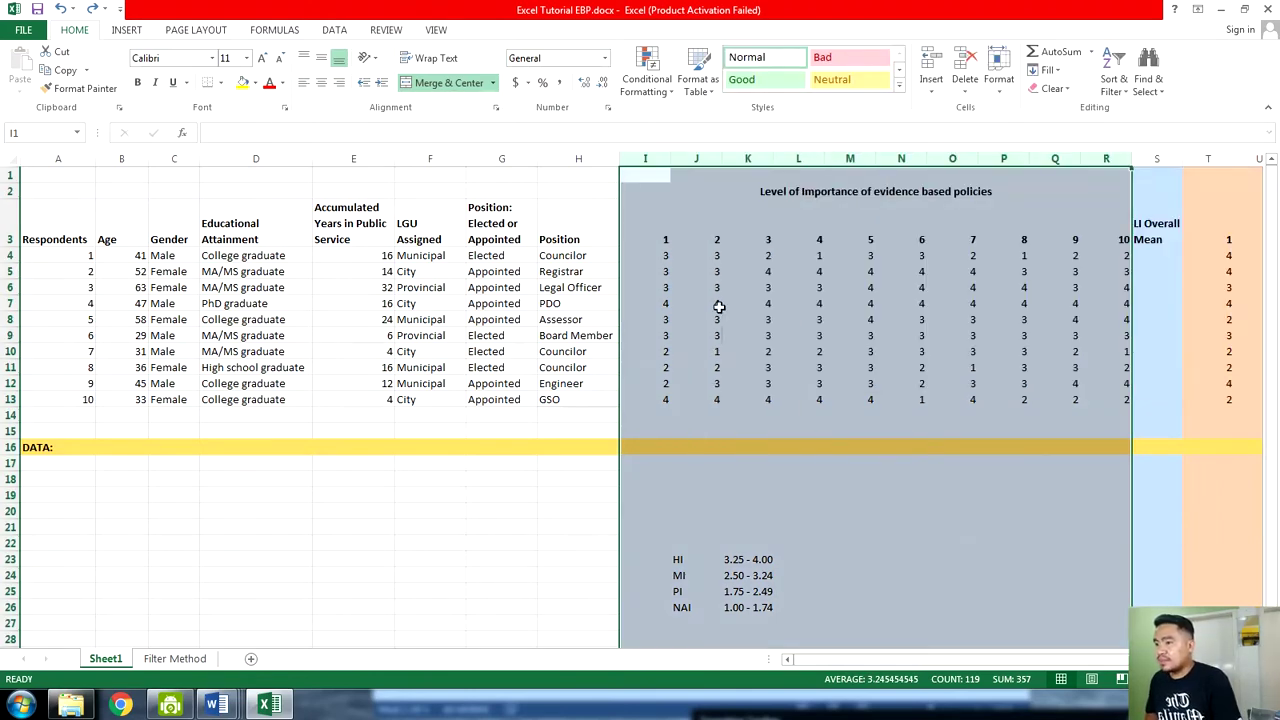
click(705, 225)
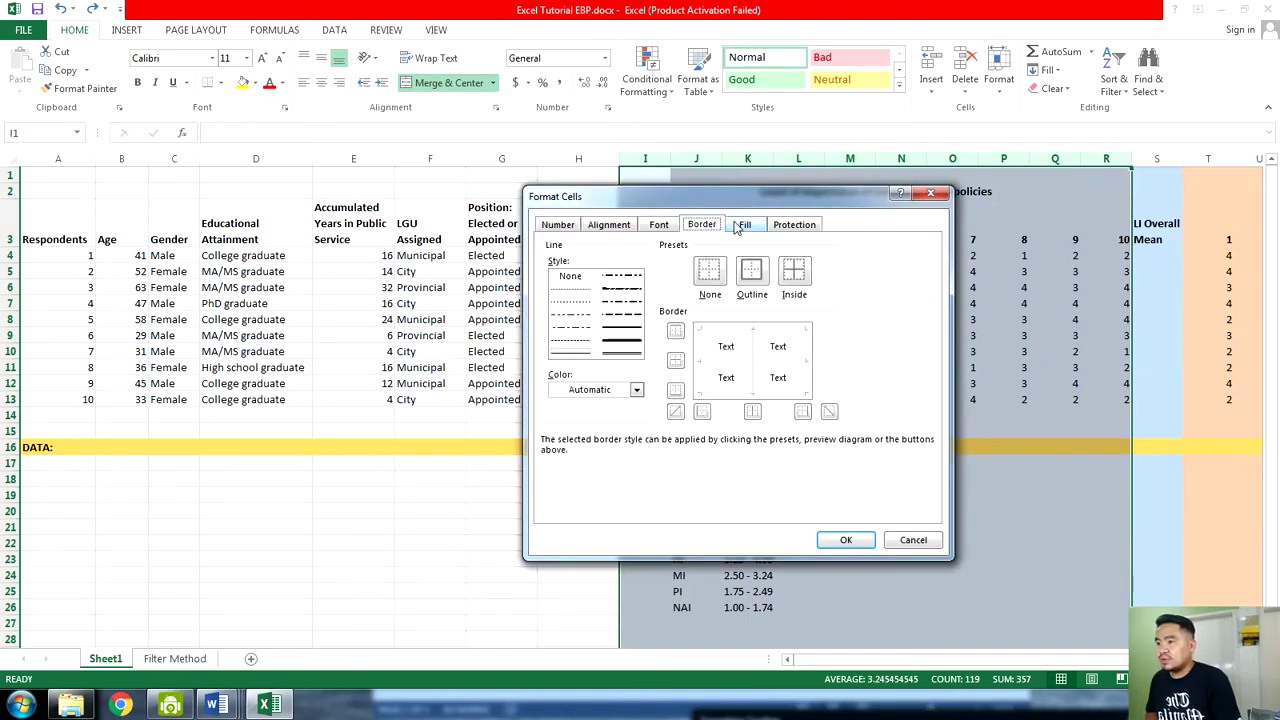
click(745, 225)
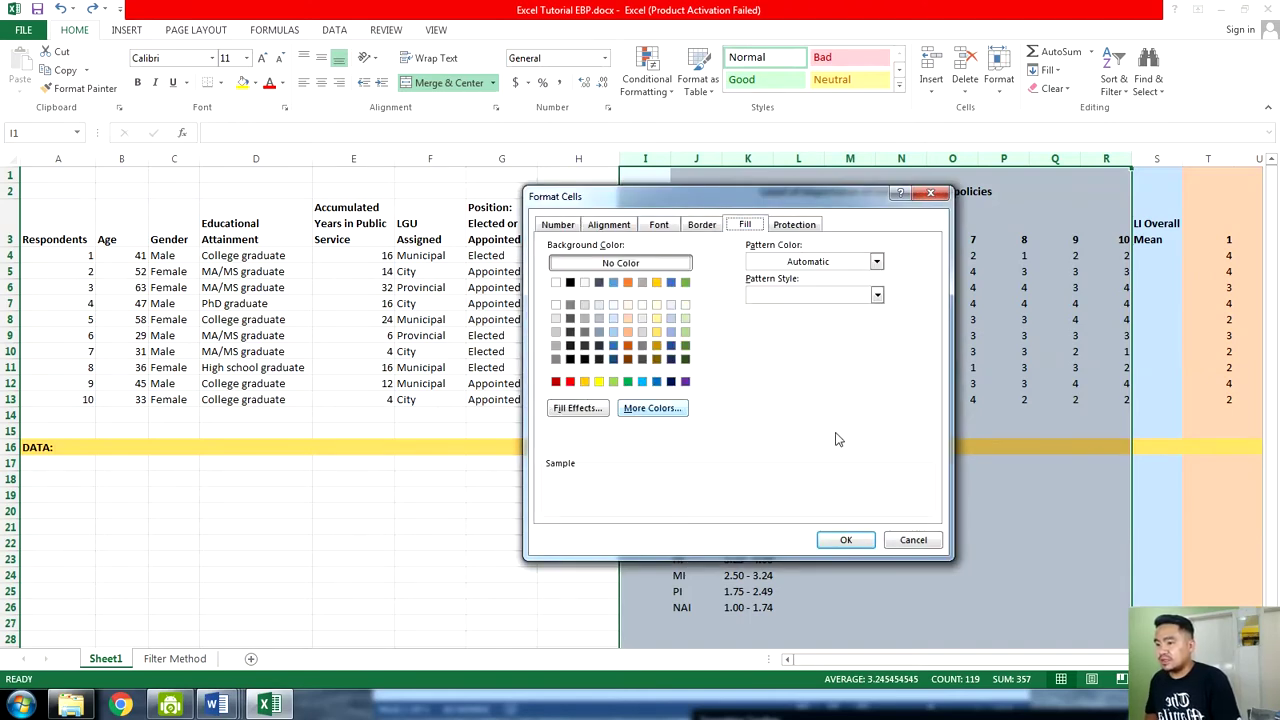
click(925, 541)
click(933, 542)
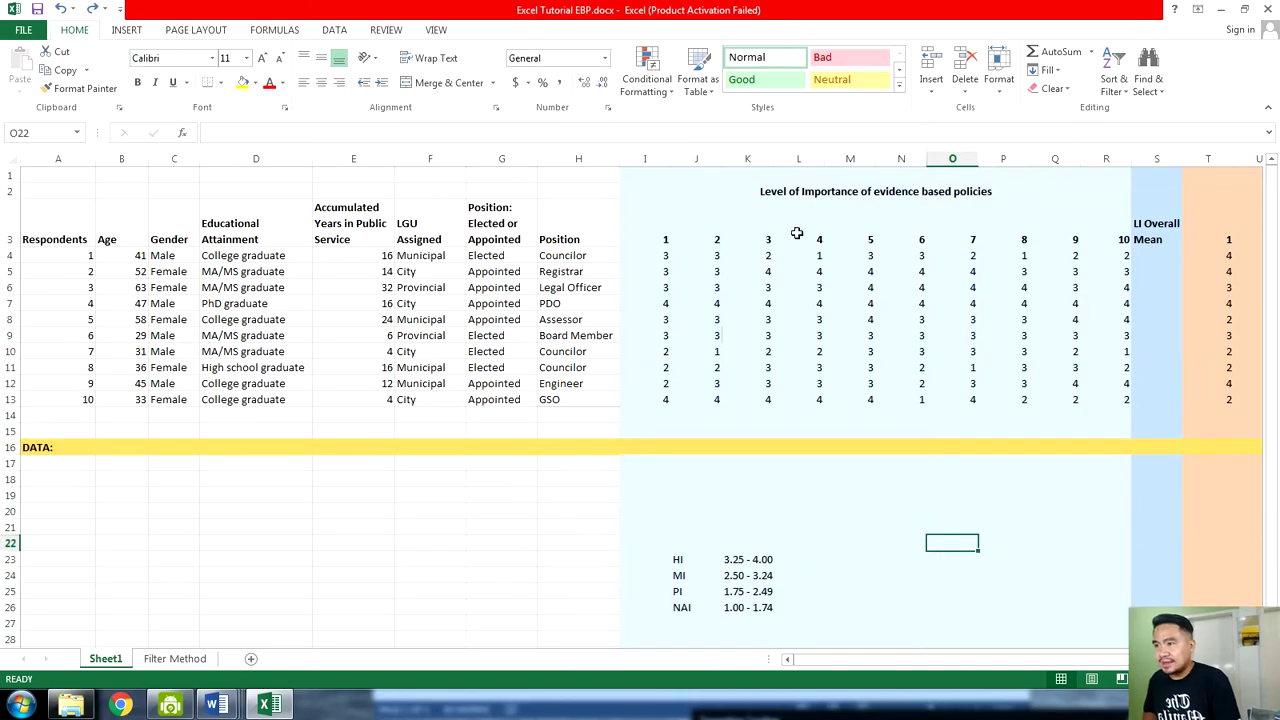
click(900, 86)
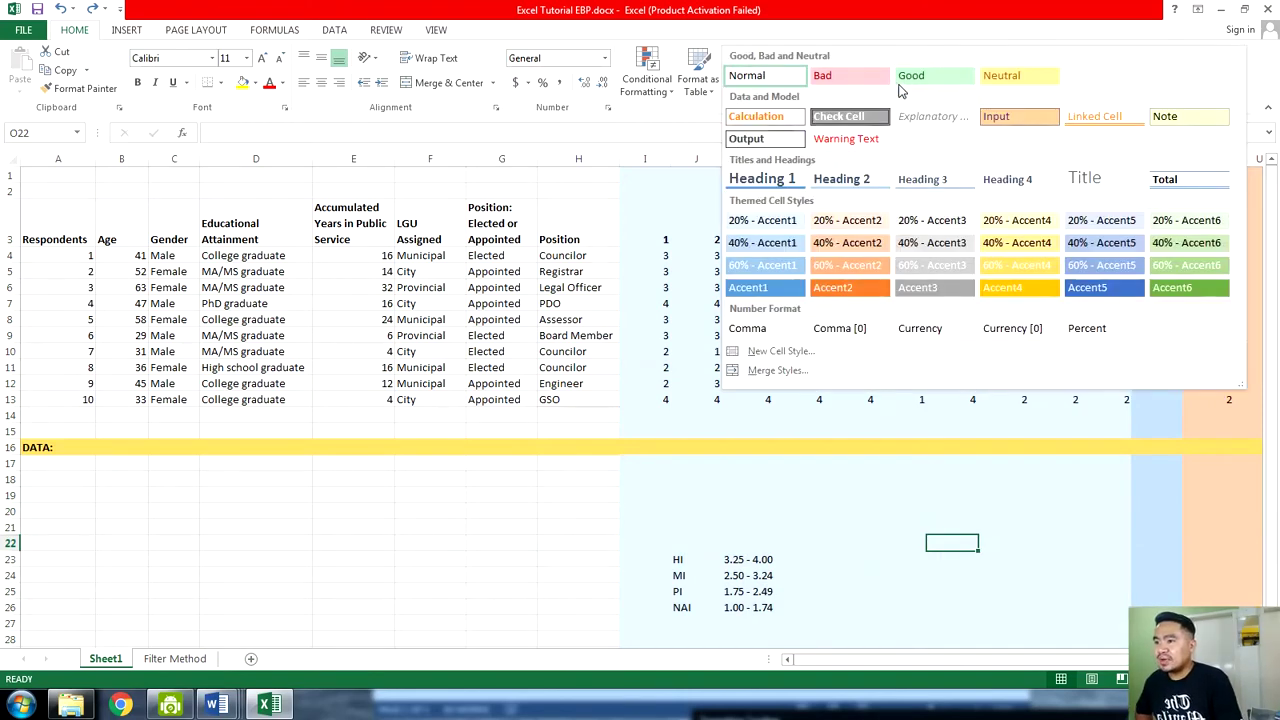
click(666, 234)
drag(648, 158, 1106, 158)
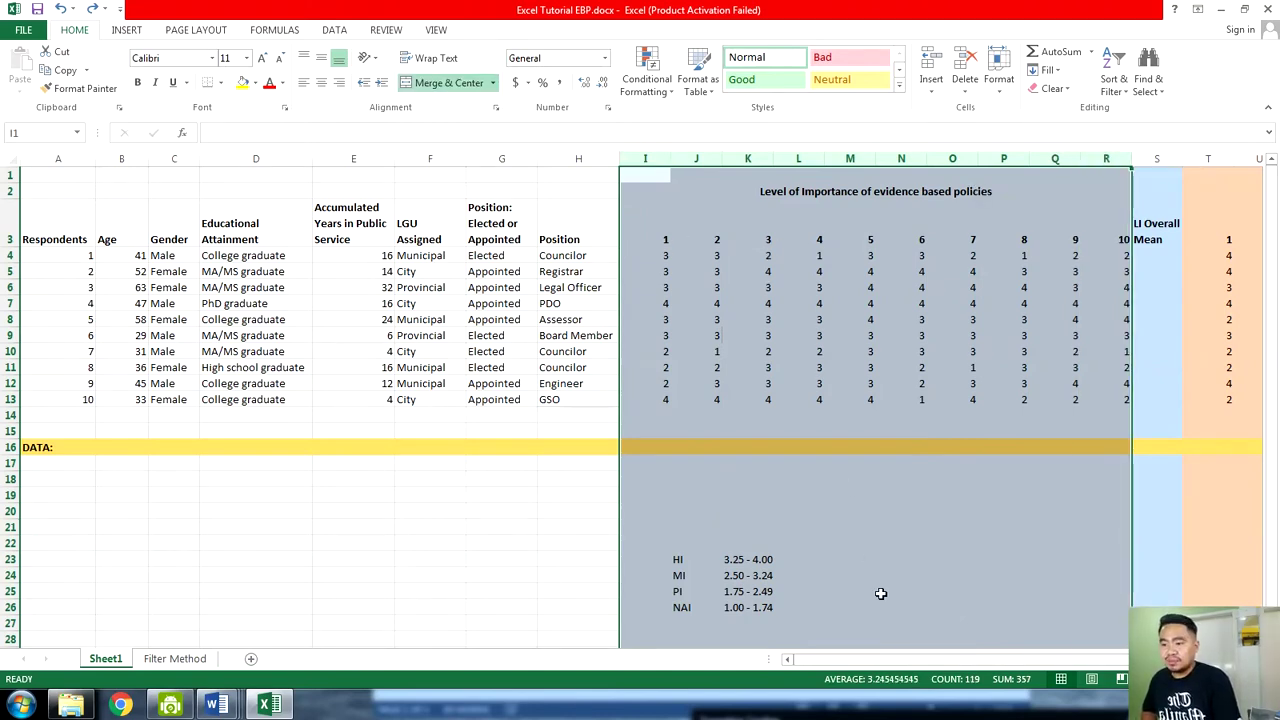
drag(910, 659, 950, 662)
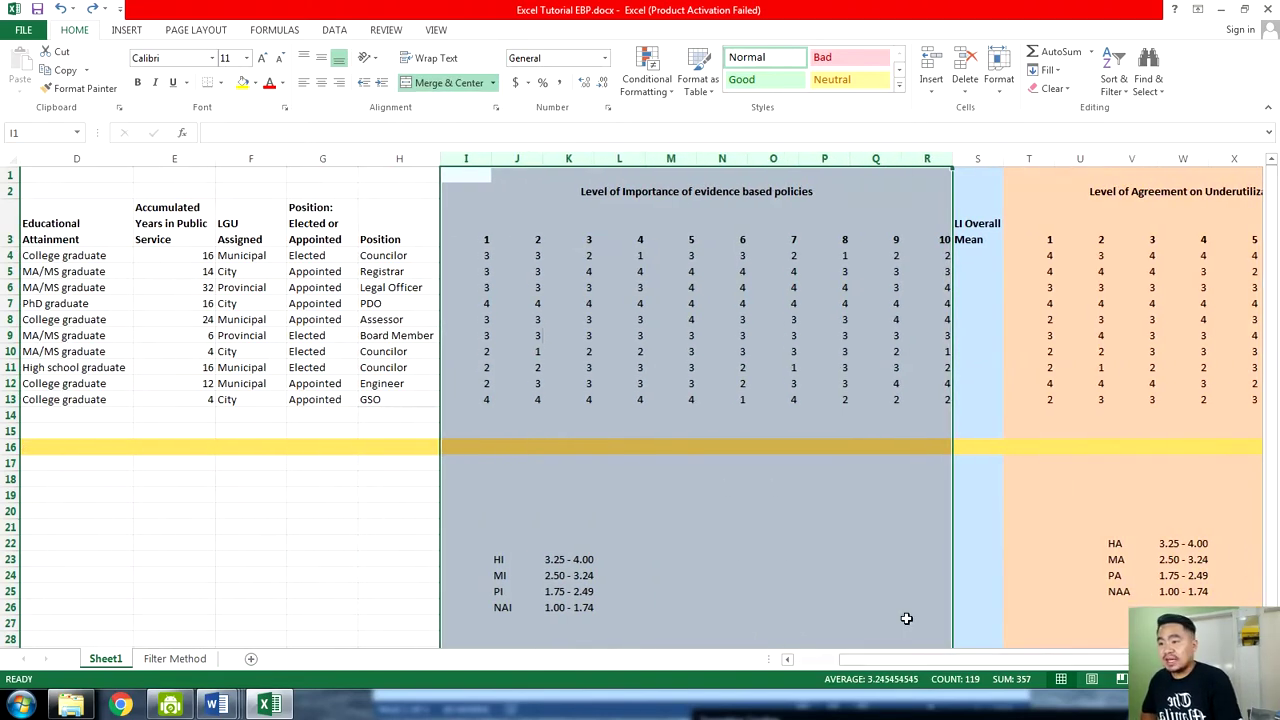
click(467, 236)
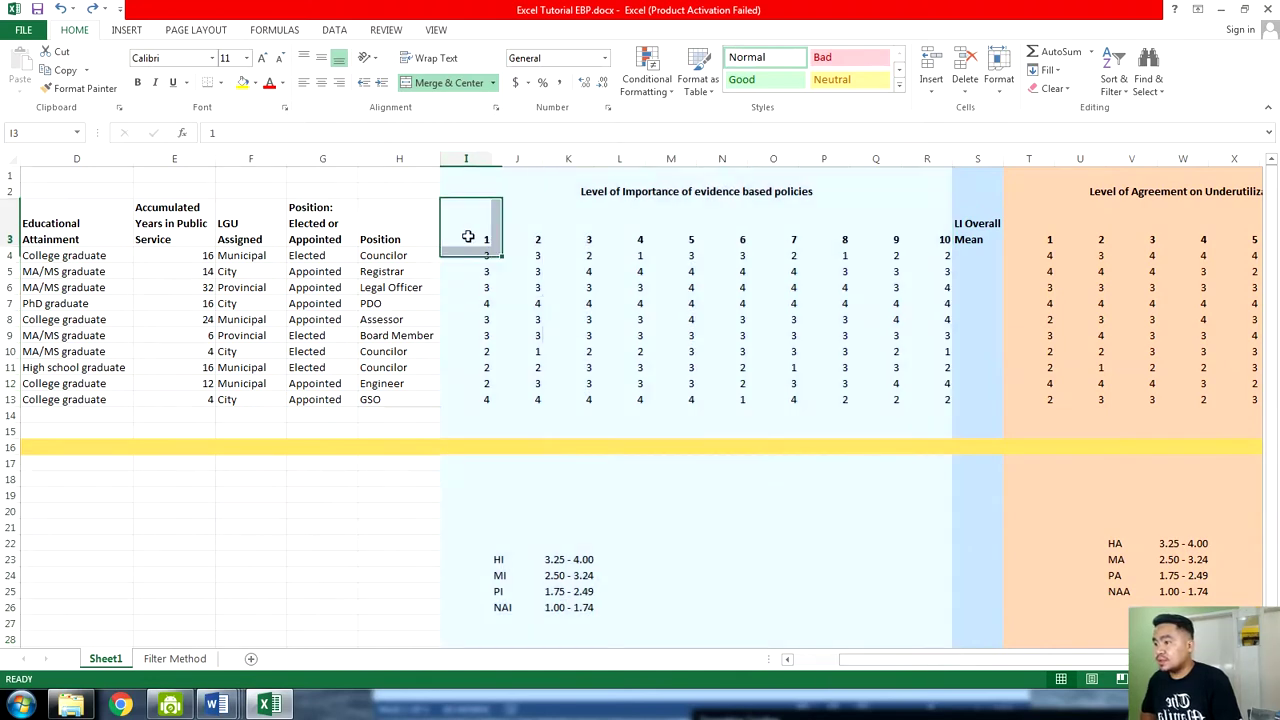
click(937, 237)
click(476, 255)
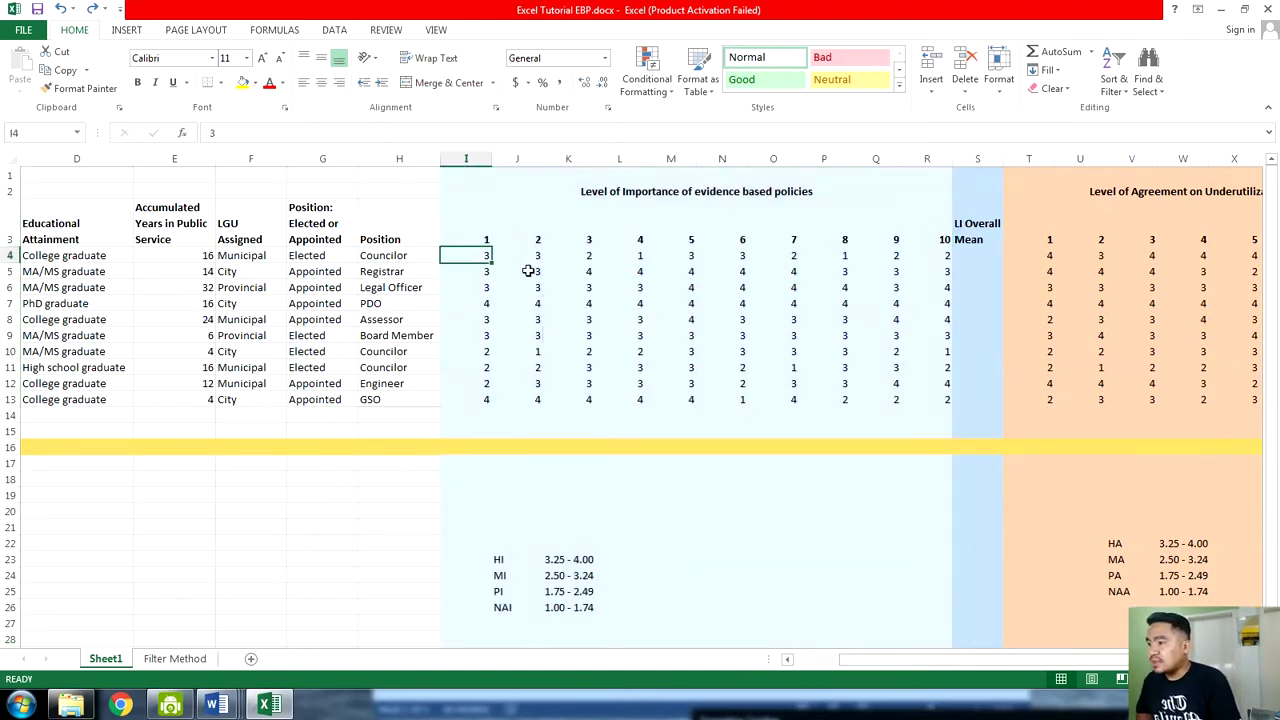
key(Right)
key(Right)
key(Right)
key(Right)
key(Right)
key(Right)
key(Right)
key(Right)
key(Right)
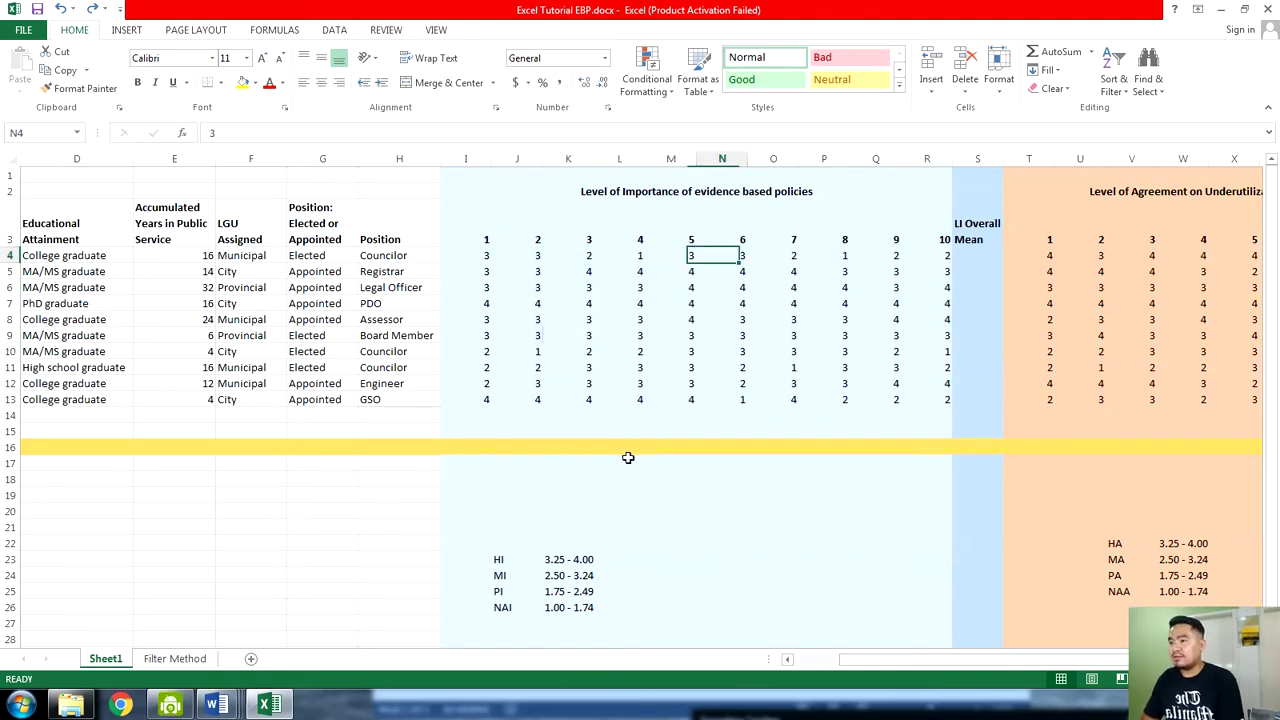
click(10, 255)
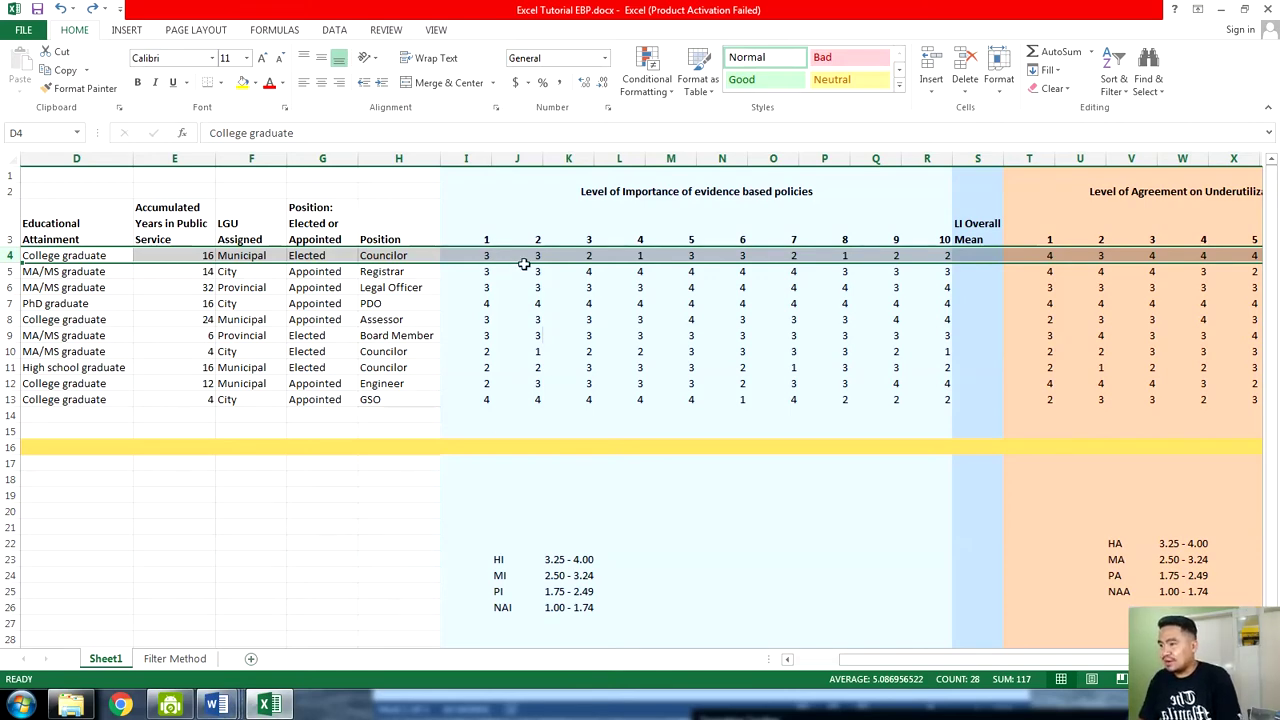
Glance at the Word questionnaire, then return to the Excel sheet's indicator ratings
mouse_move(212, 705)
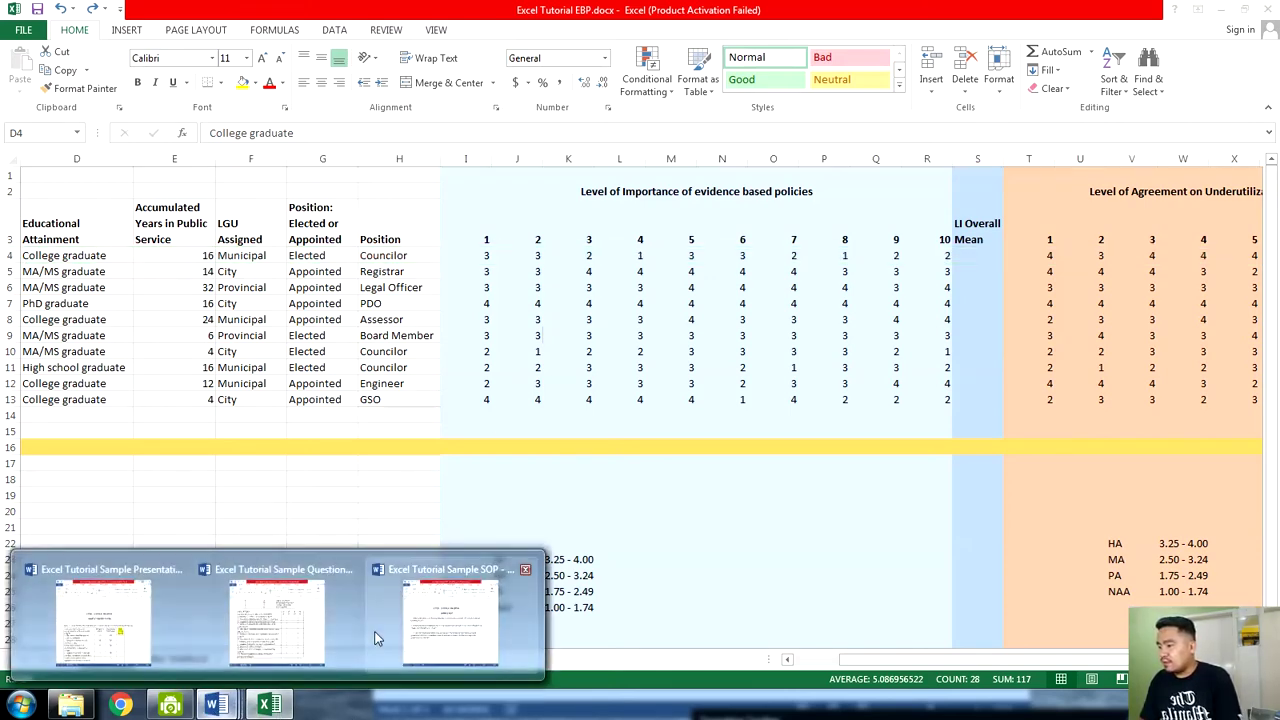
click(336, 631)
scroll(337, 477, up, 2)
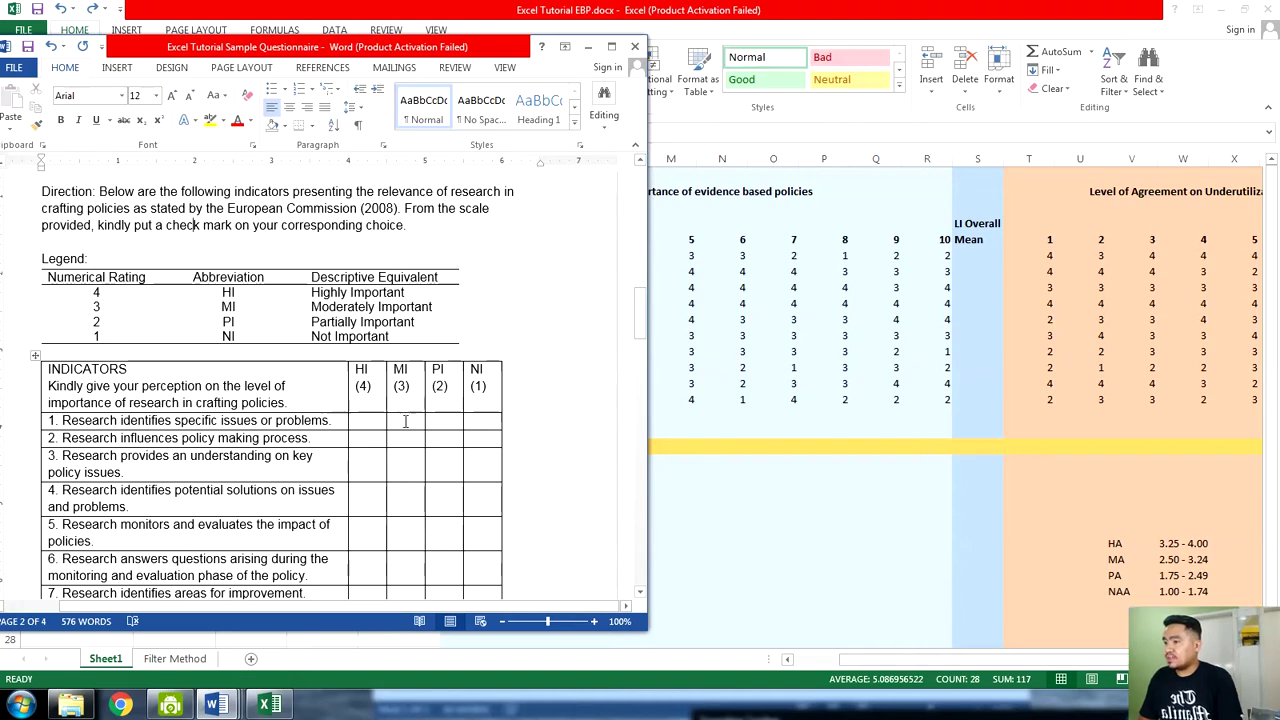
click(655, 289)
click(494, 256)
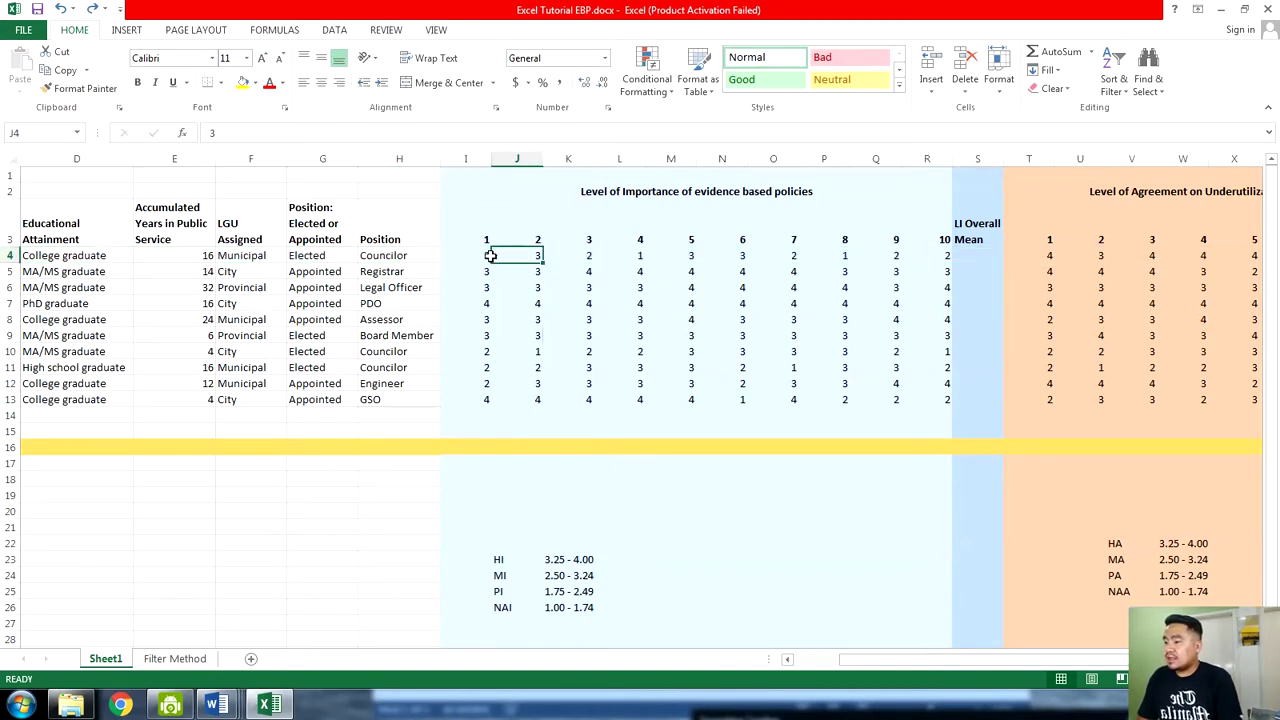
click(486, 256)
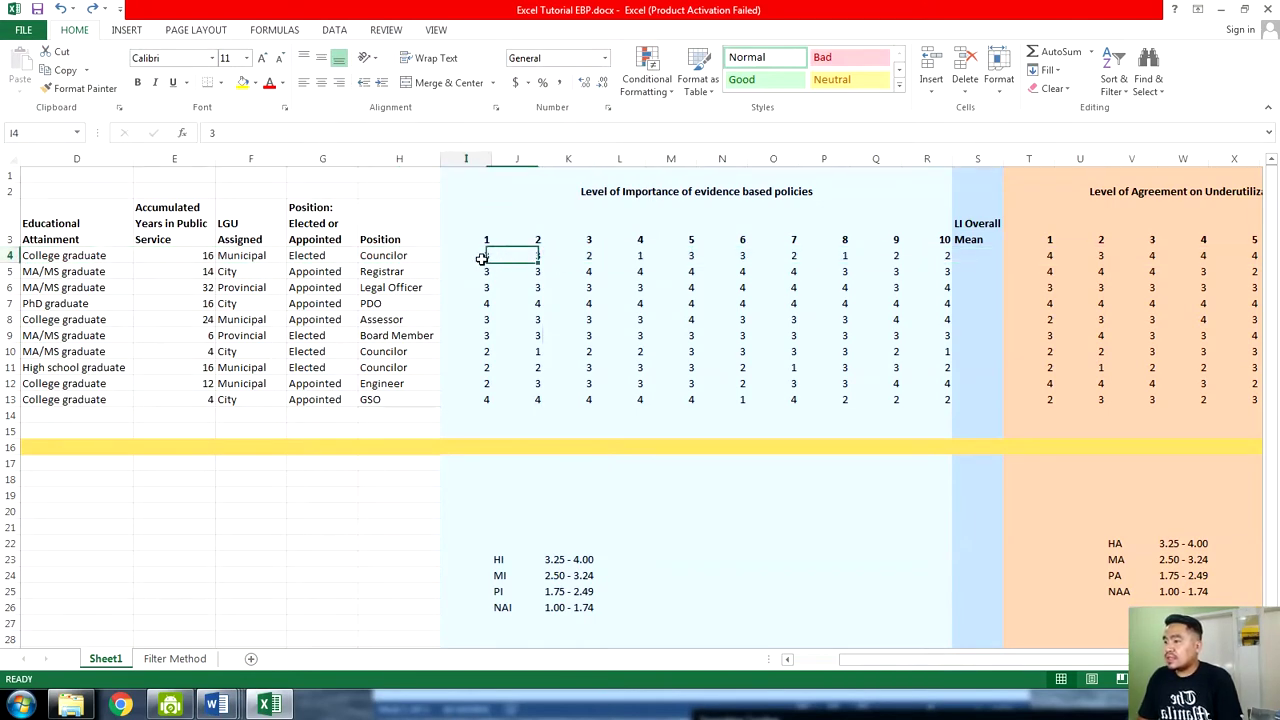
click(502, 576)
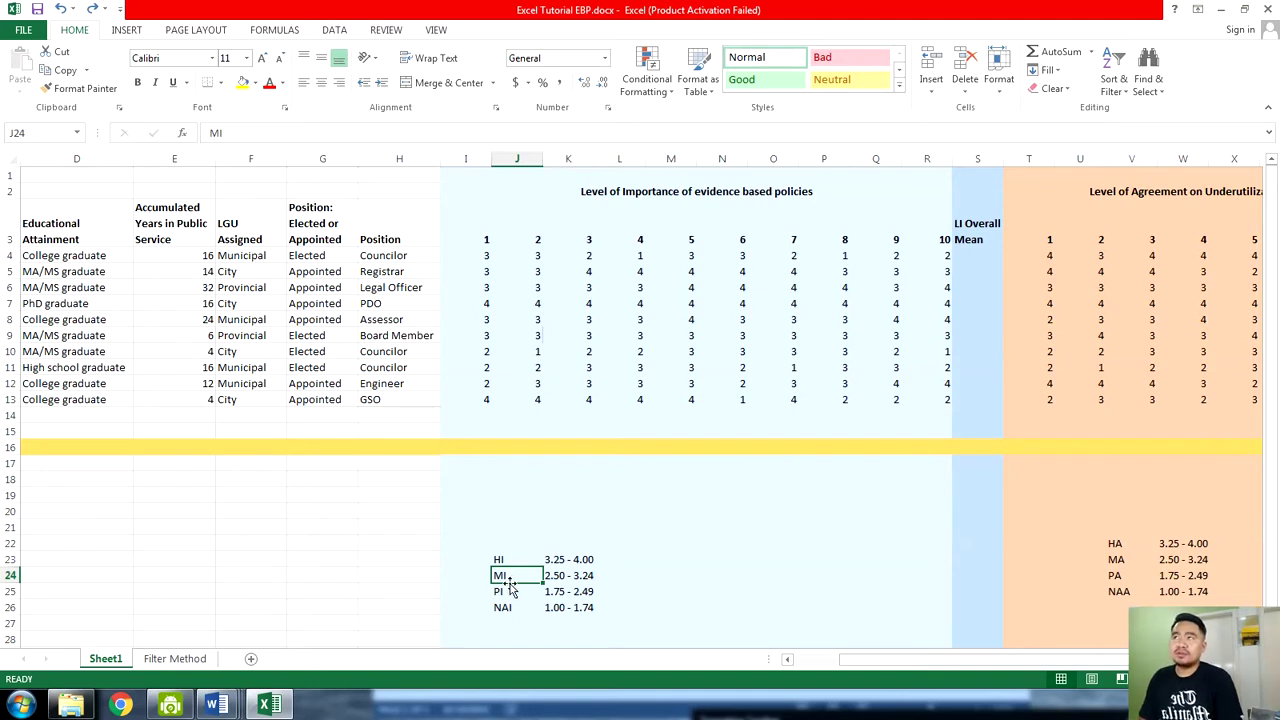
click(486, 256)
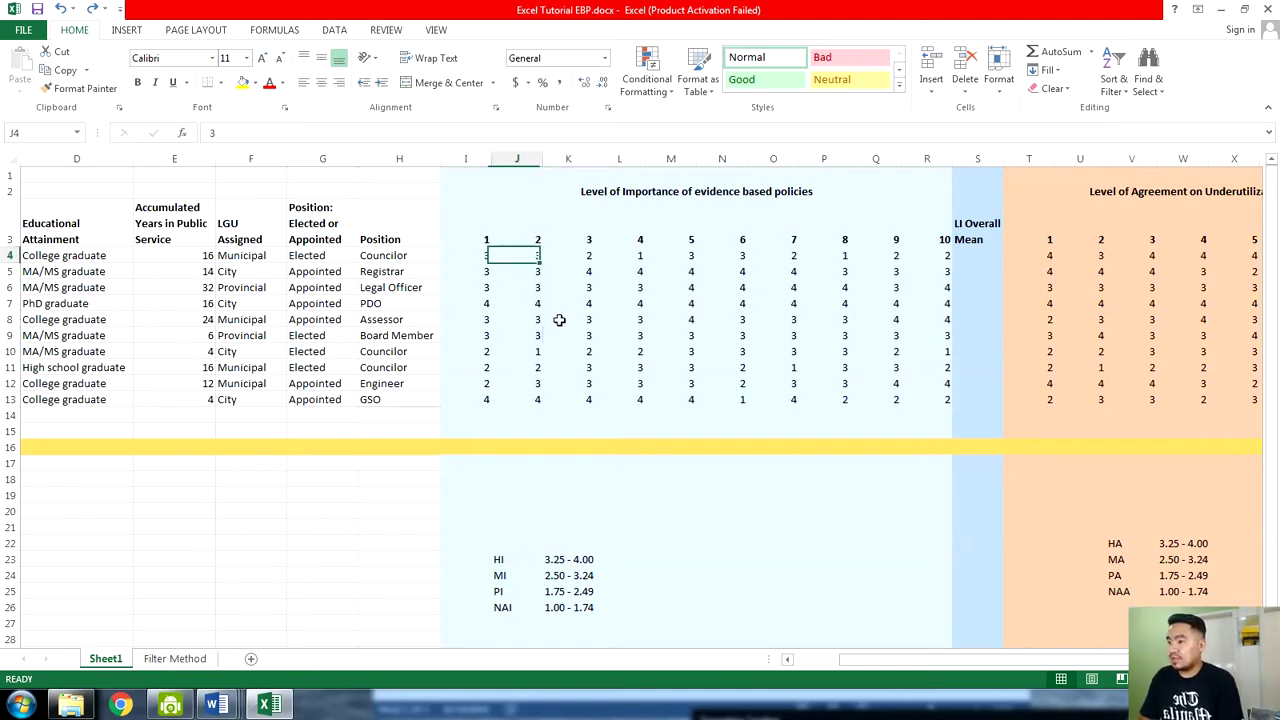
key(Right)
key(Right)
key(Right)
key(Right)
key(Right)
key(Right)
key(Right)
key(Right)
key(Right)
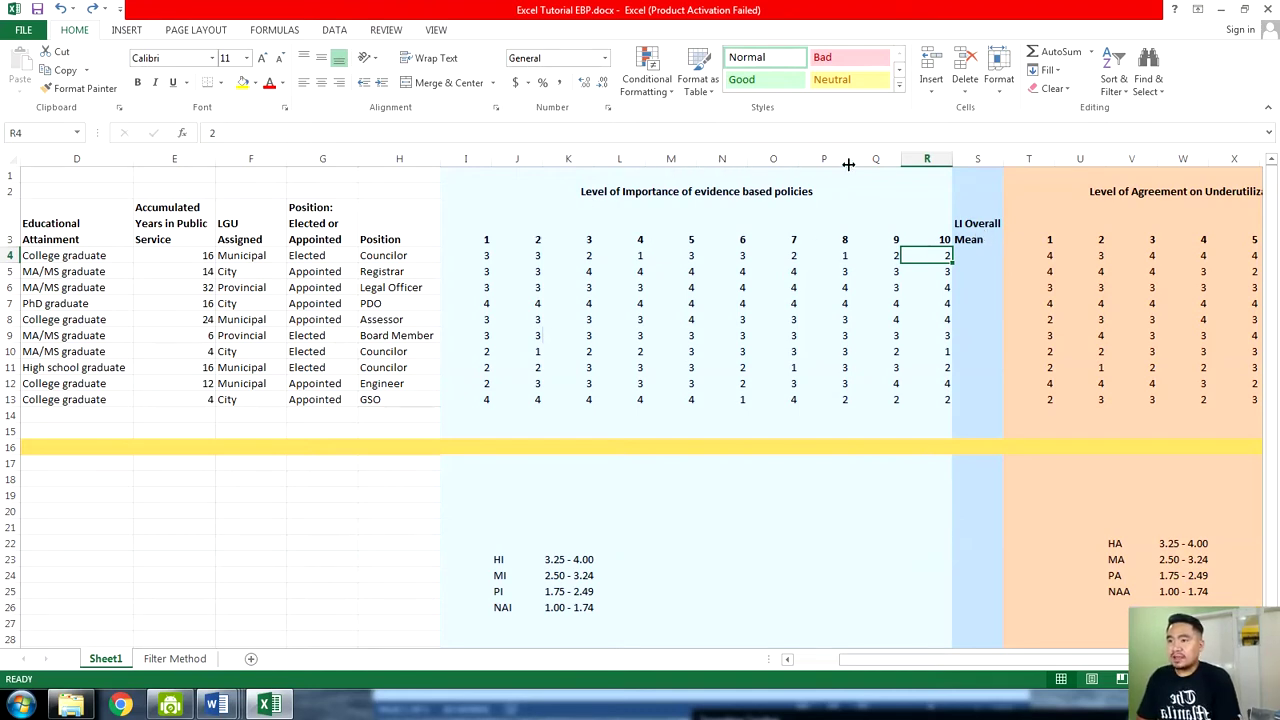
click(971, 159)
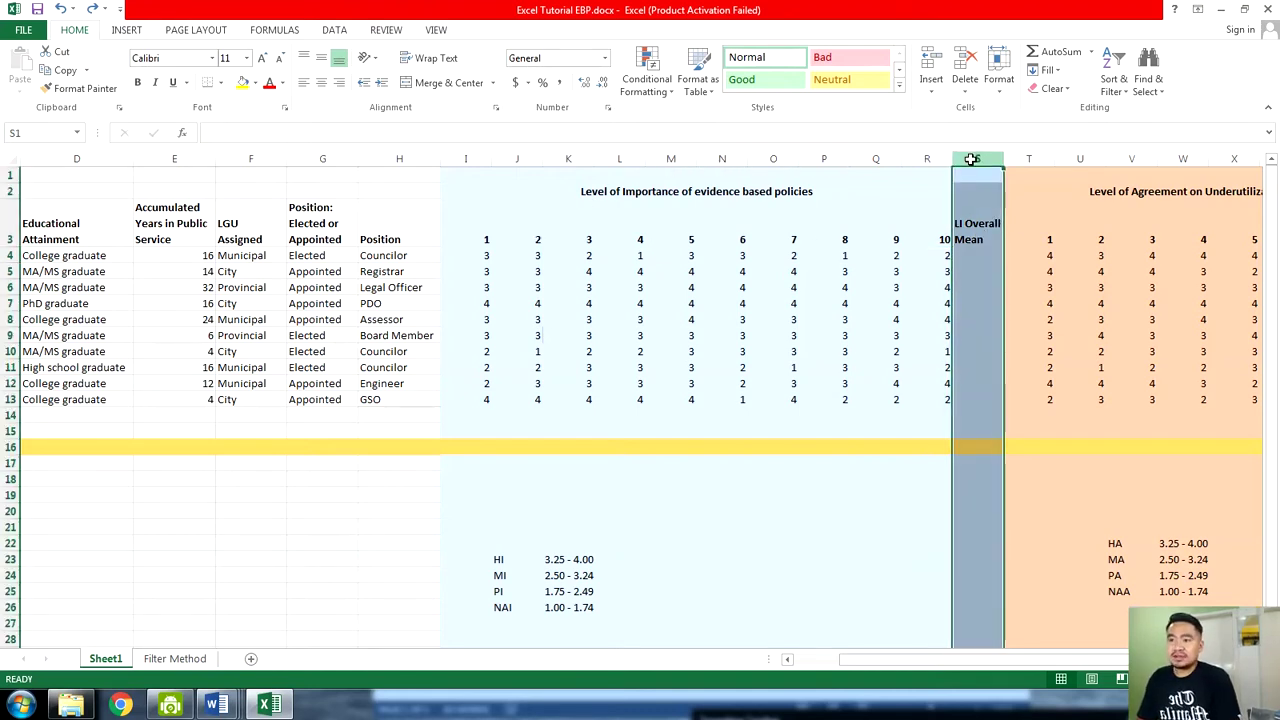
click(976, 231)
click(482, 228)
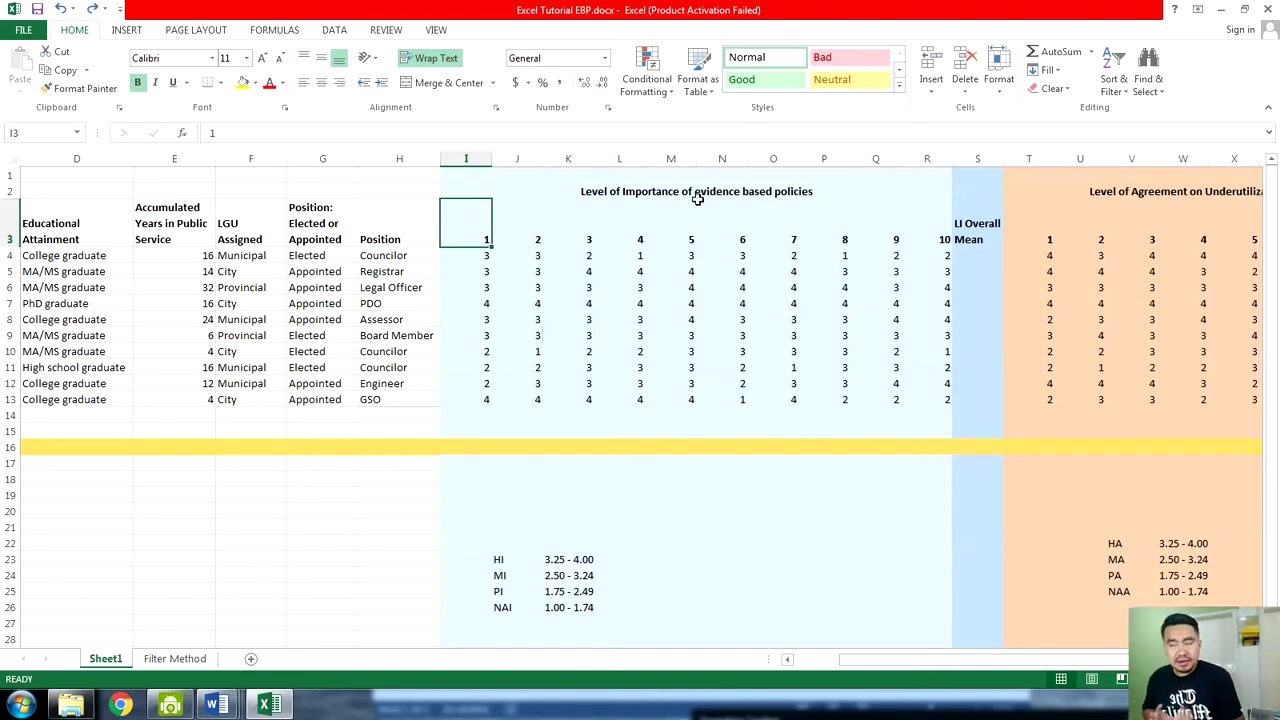
Inspect the LI Overall Mean header and select importance indicator columns I through R
click(965, 222)
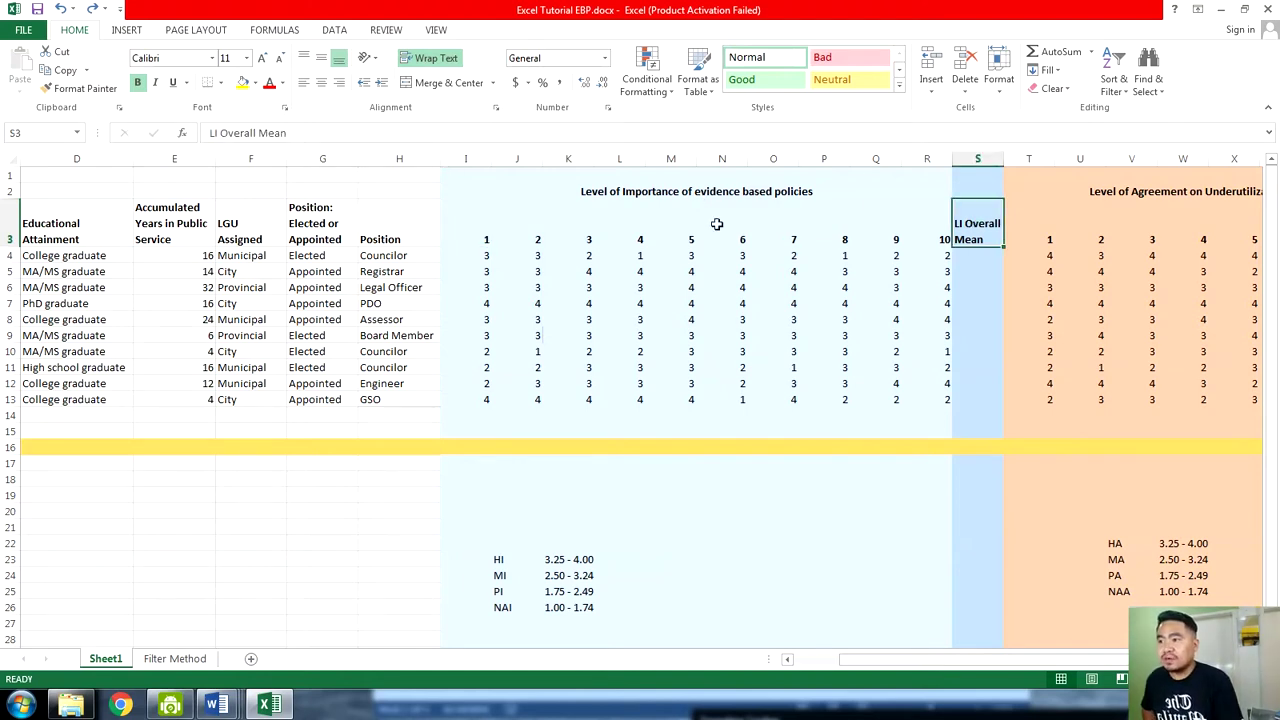
click(620, 191)
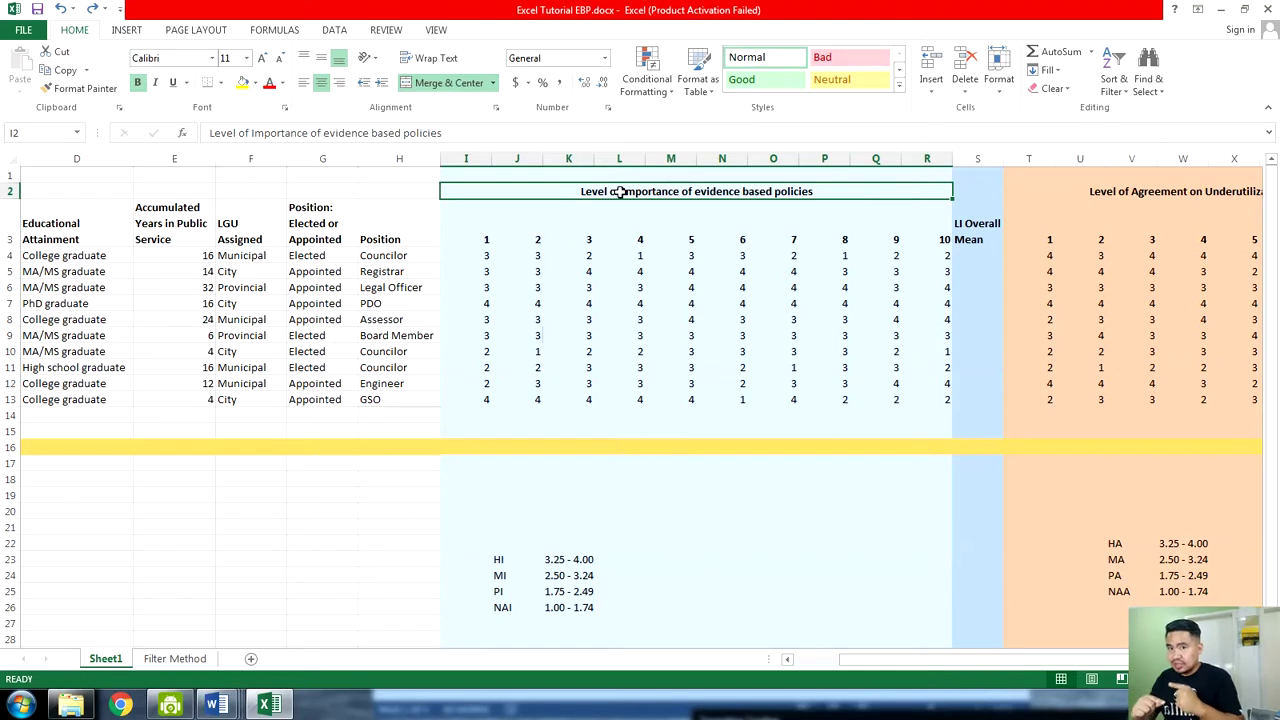
click(968, 228)
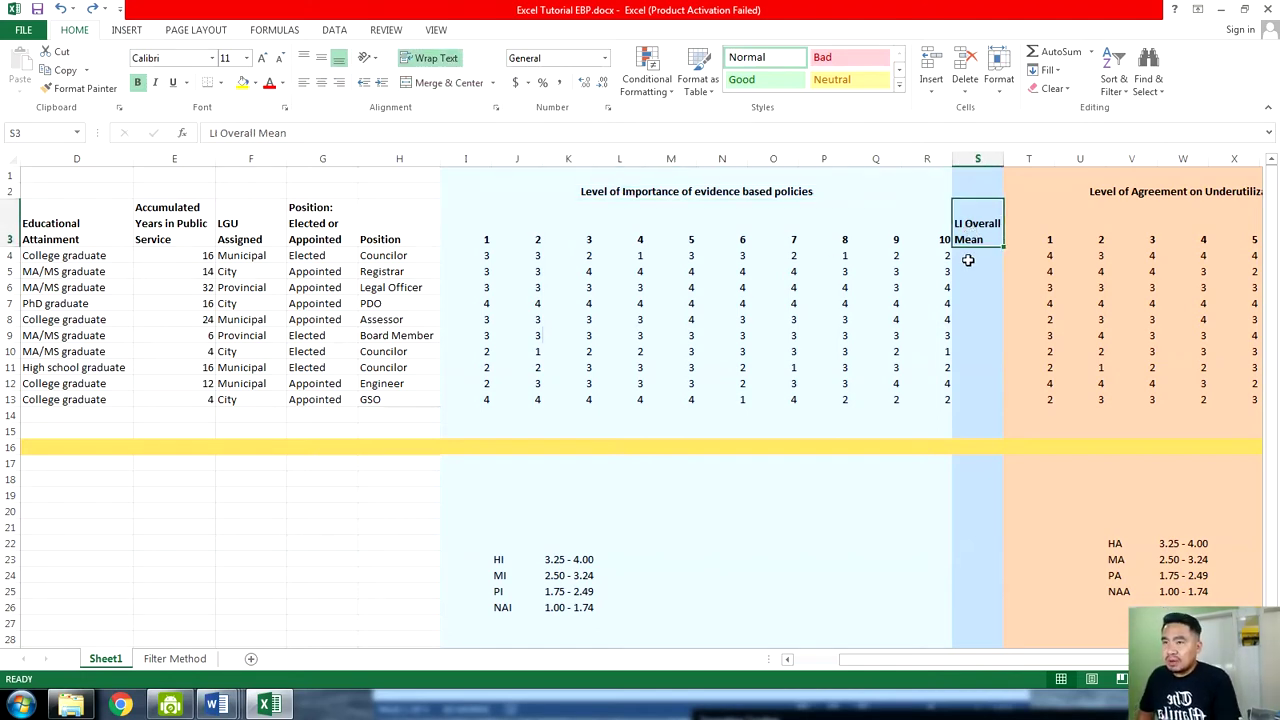
click(970, 255)
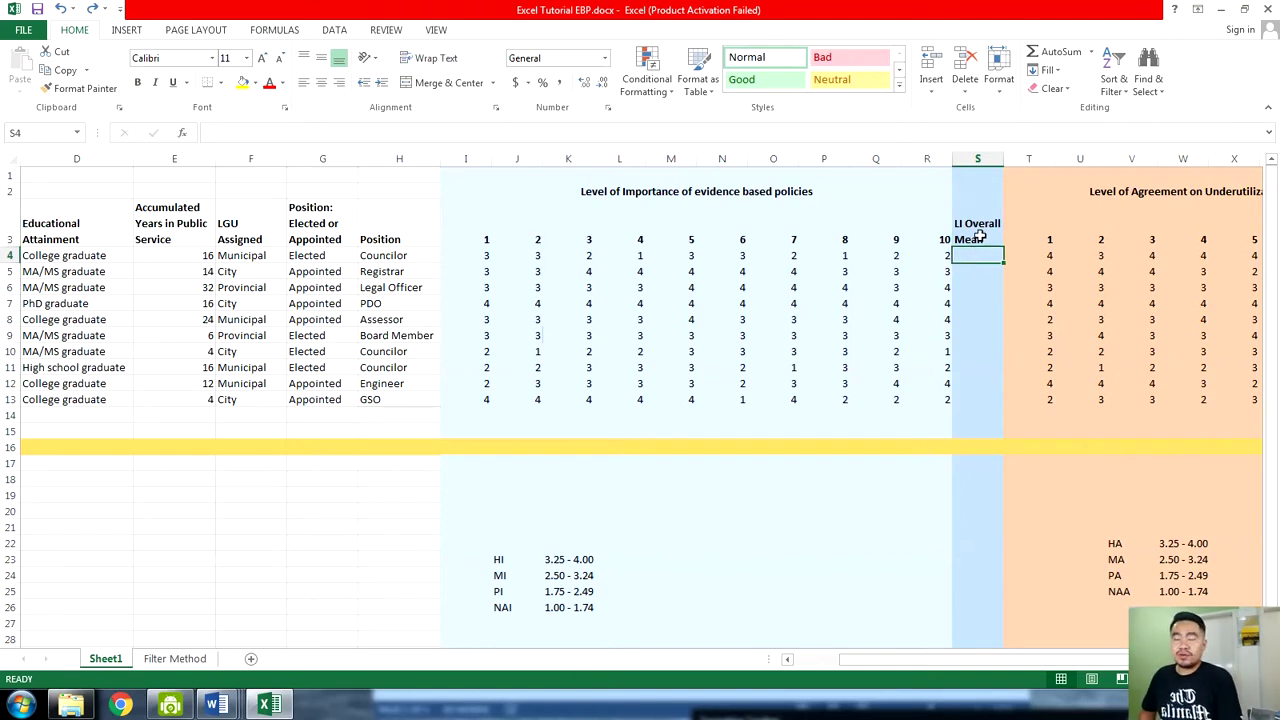
click(981, 237)
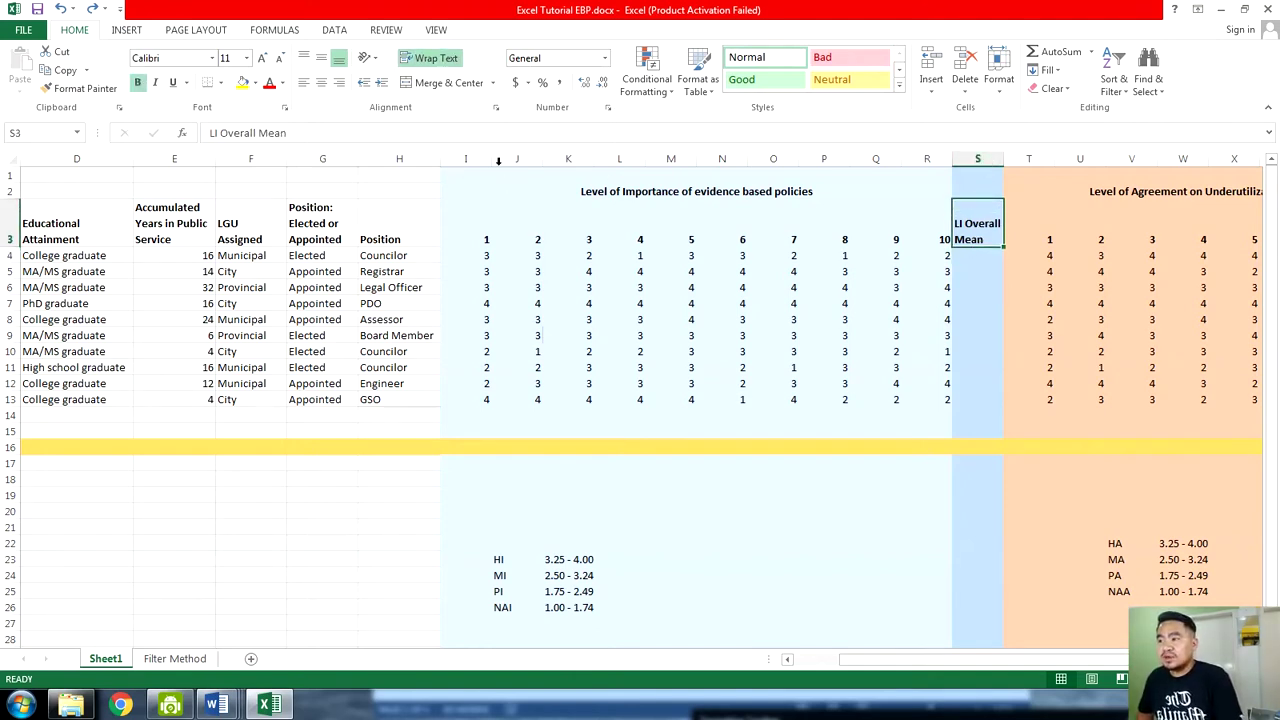
drag(498, 160, 929, 160)
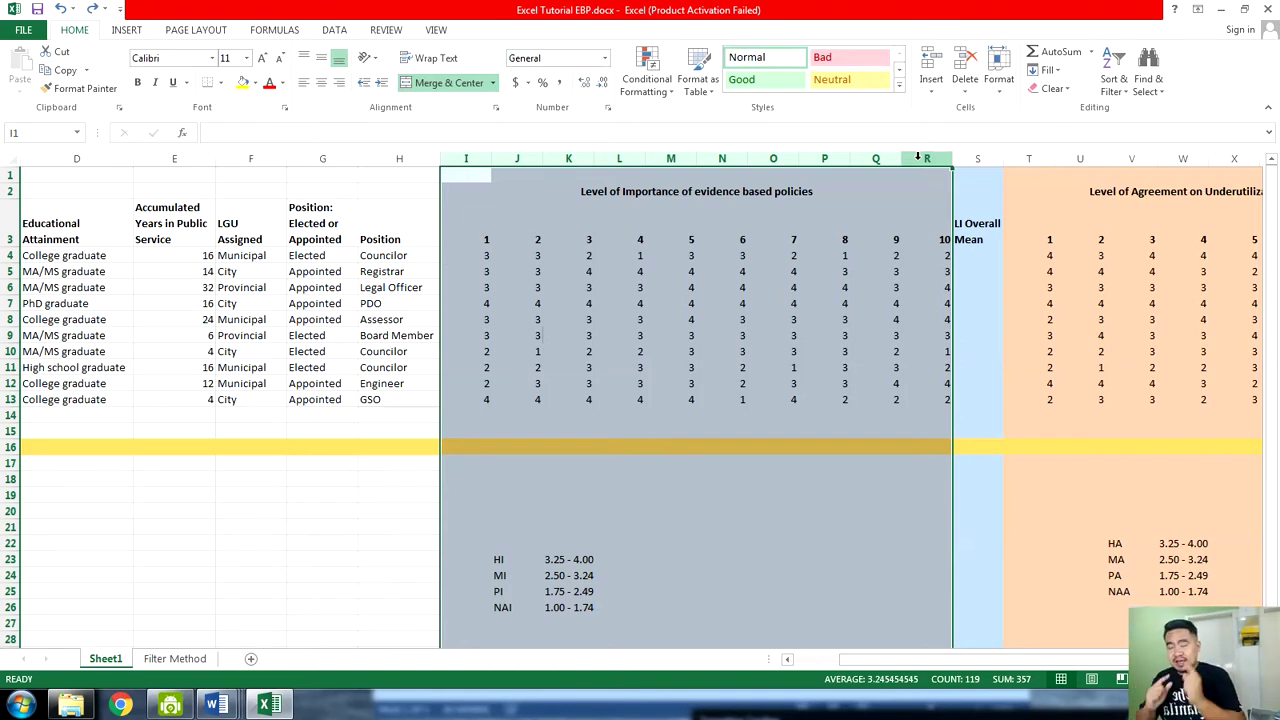
click(975, 160)
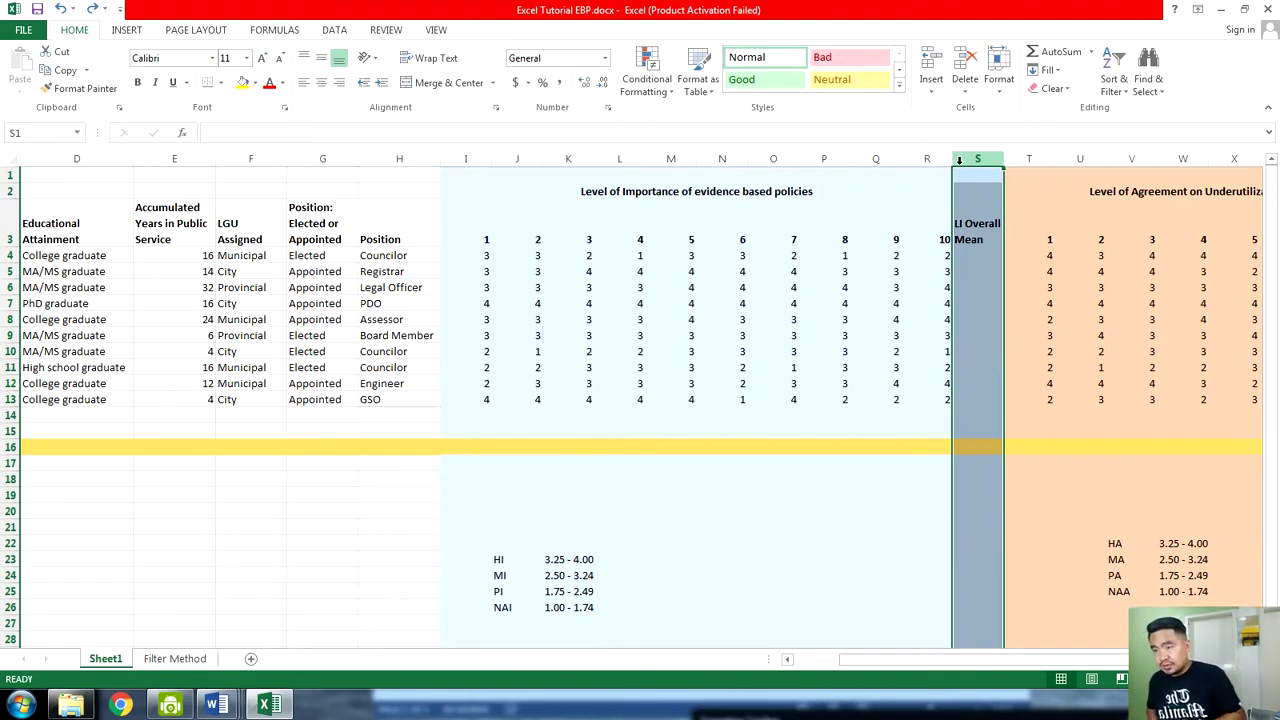
click(960, 228)
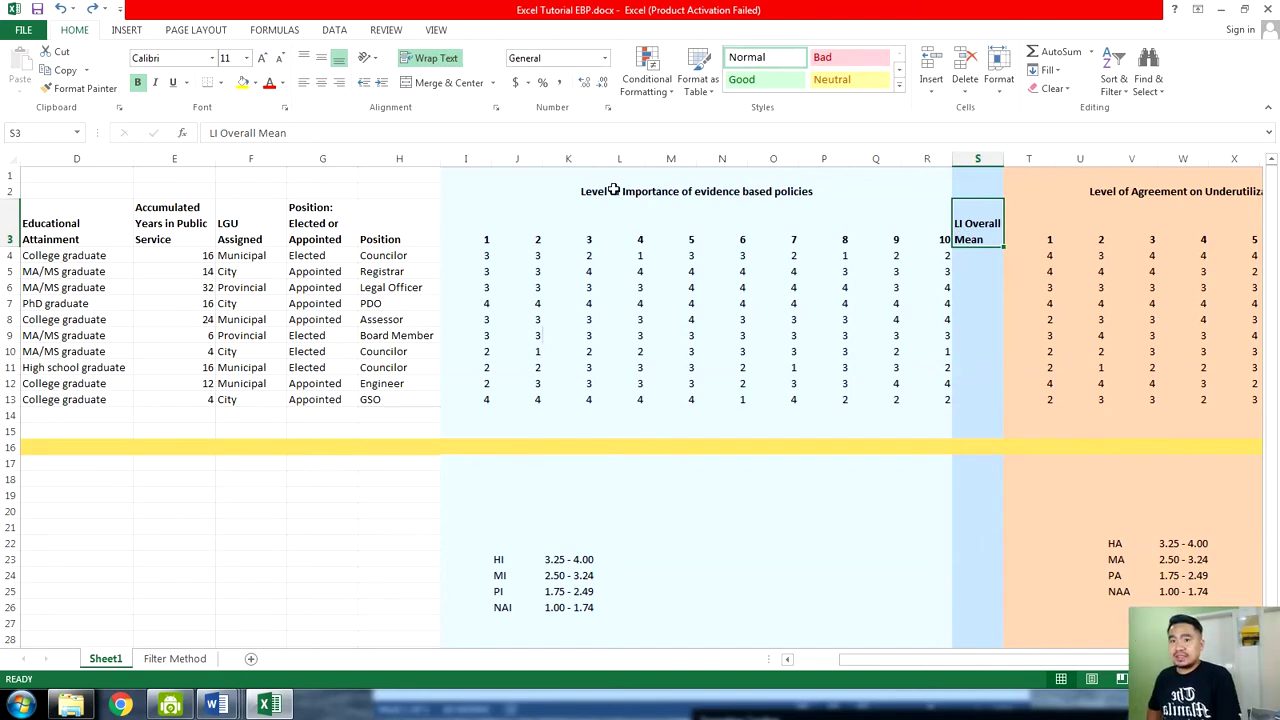
click(483, 233)
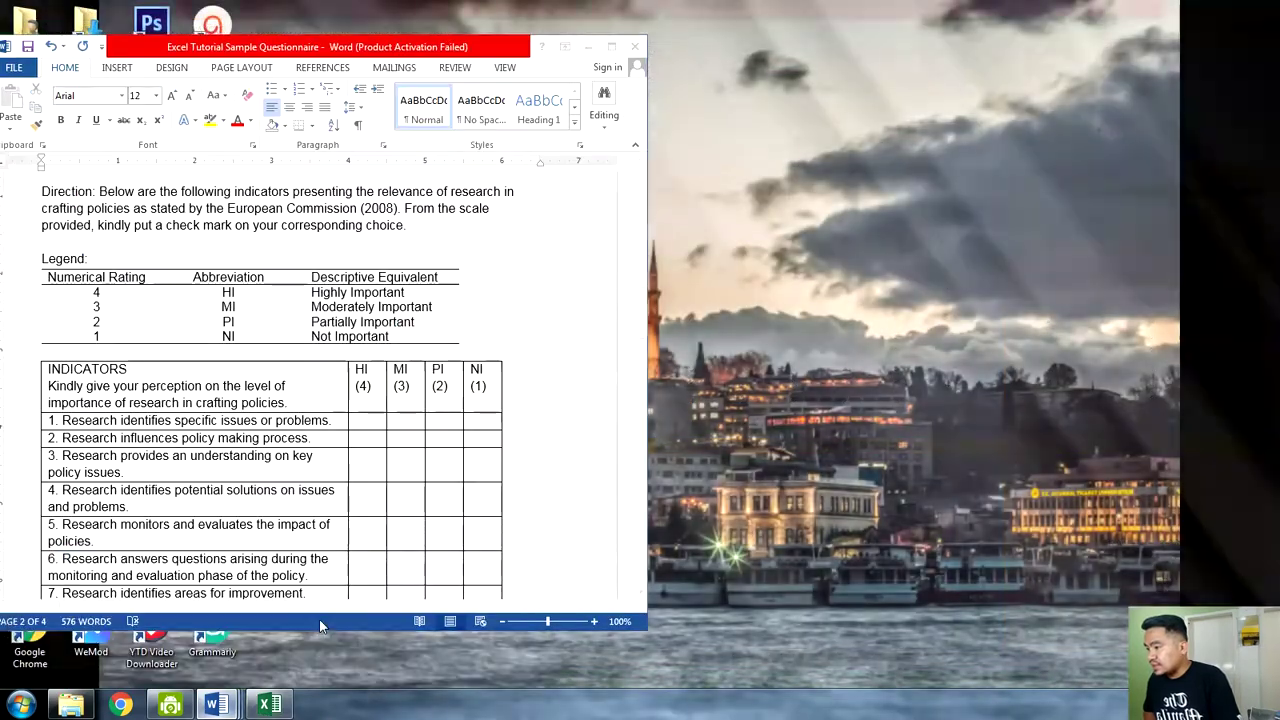
Return to Excel and review indicator 1's ratings, the Level of Importance title, and the first mean cell
click(362, 628)
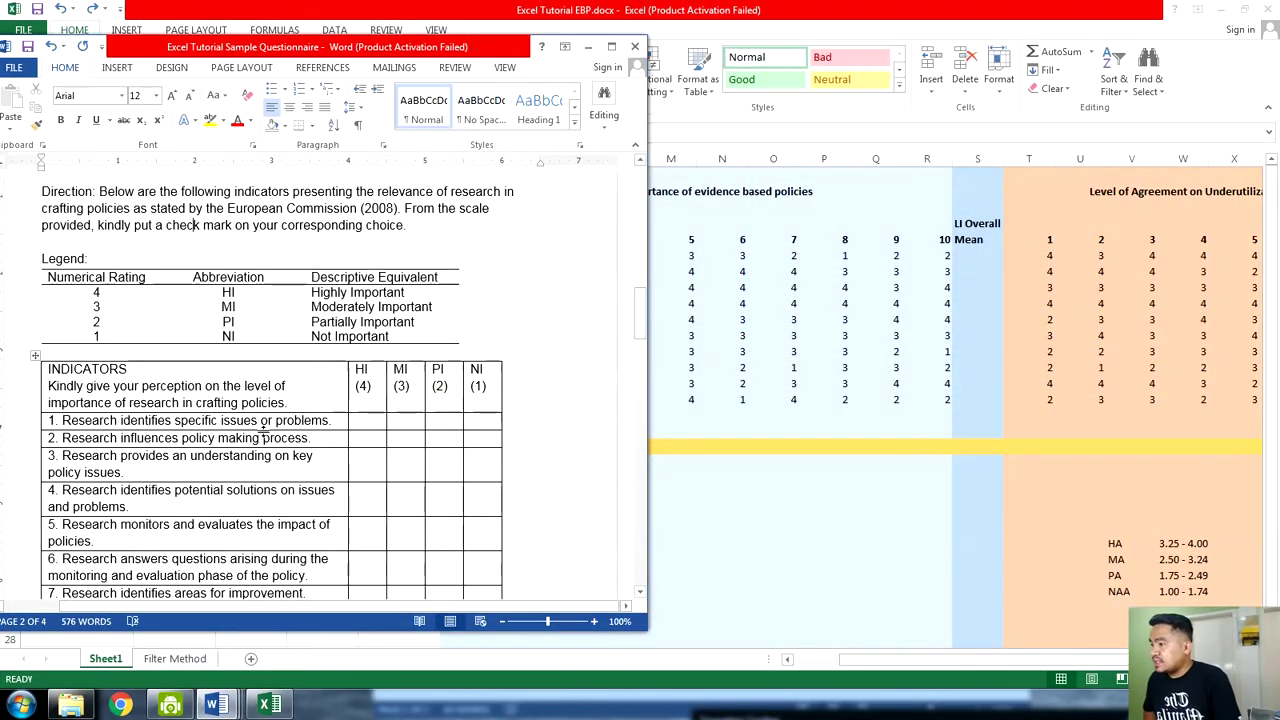
key(alt+Tab)
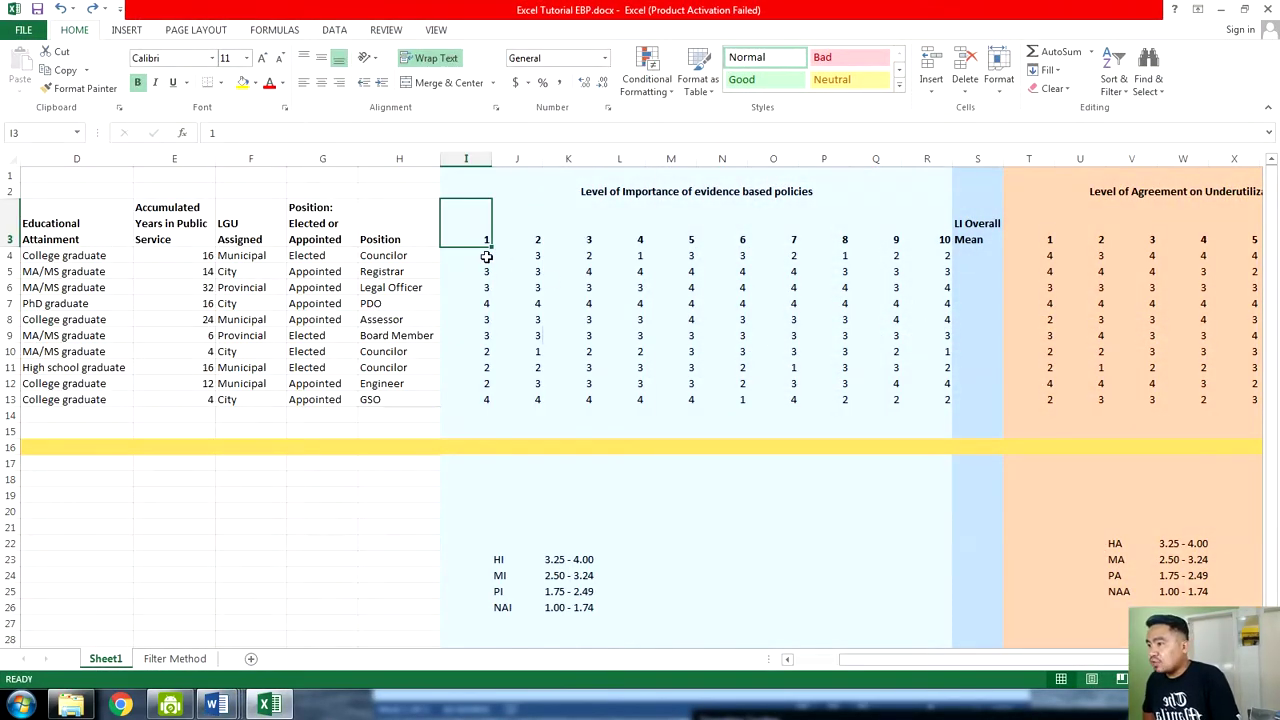
drag(486, 270, 480, 423)
click(465, 446)
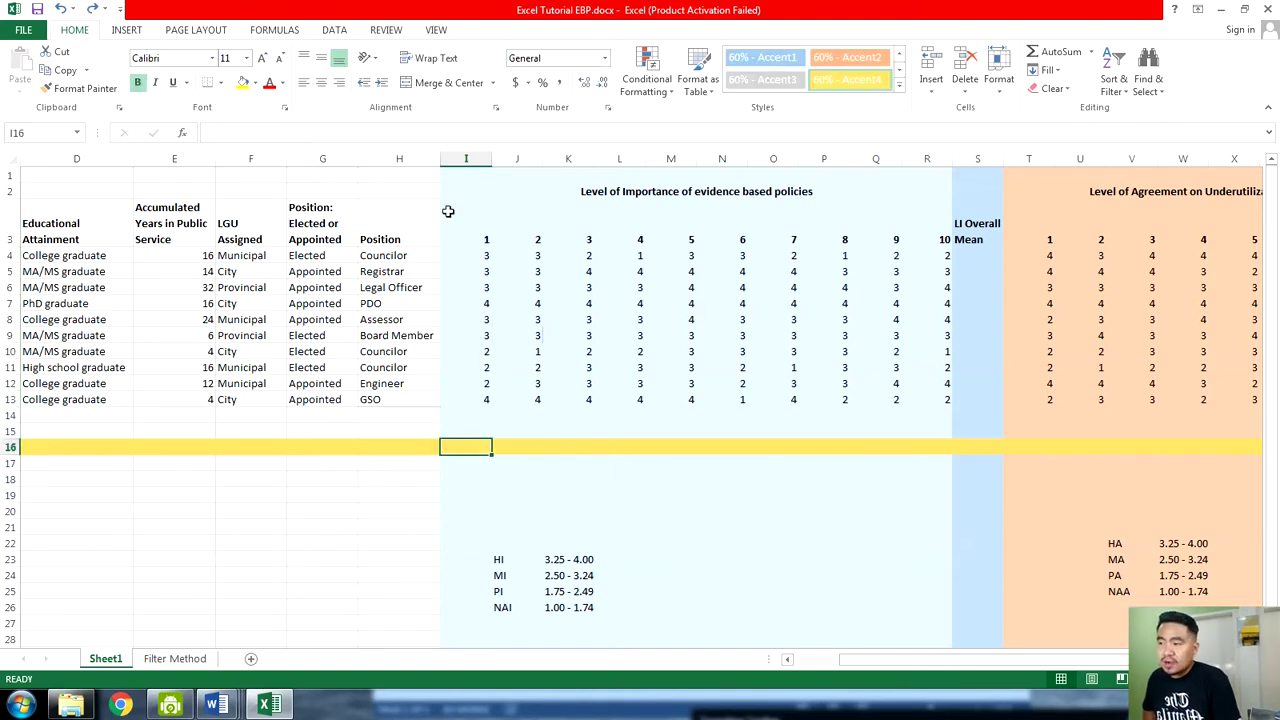
click(624, 192)
click(970, 258)
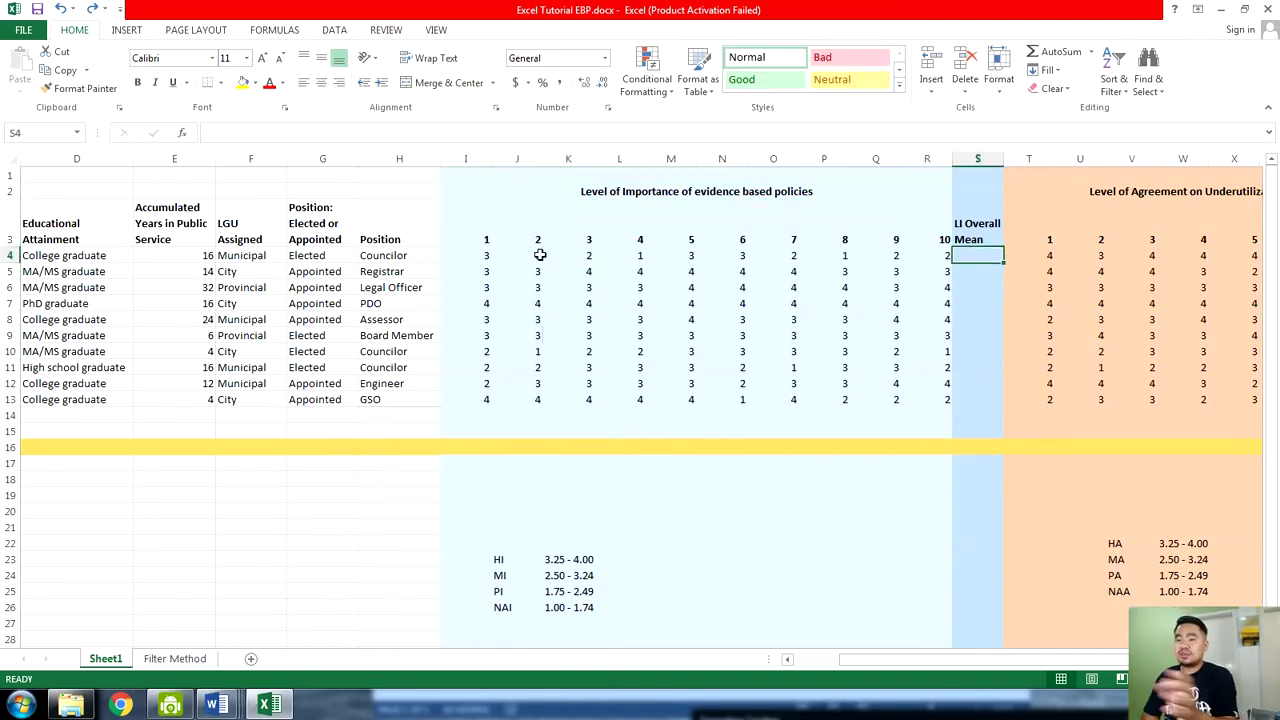
key(Right)
key(Right)
key(Right)
key(Right)
key(Right)
key(Right)
key(Right)
key(Right)
key(Right)
key(Right)
key(Right)
key(Right)
key(Right)
key(Right)
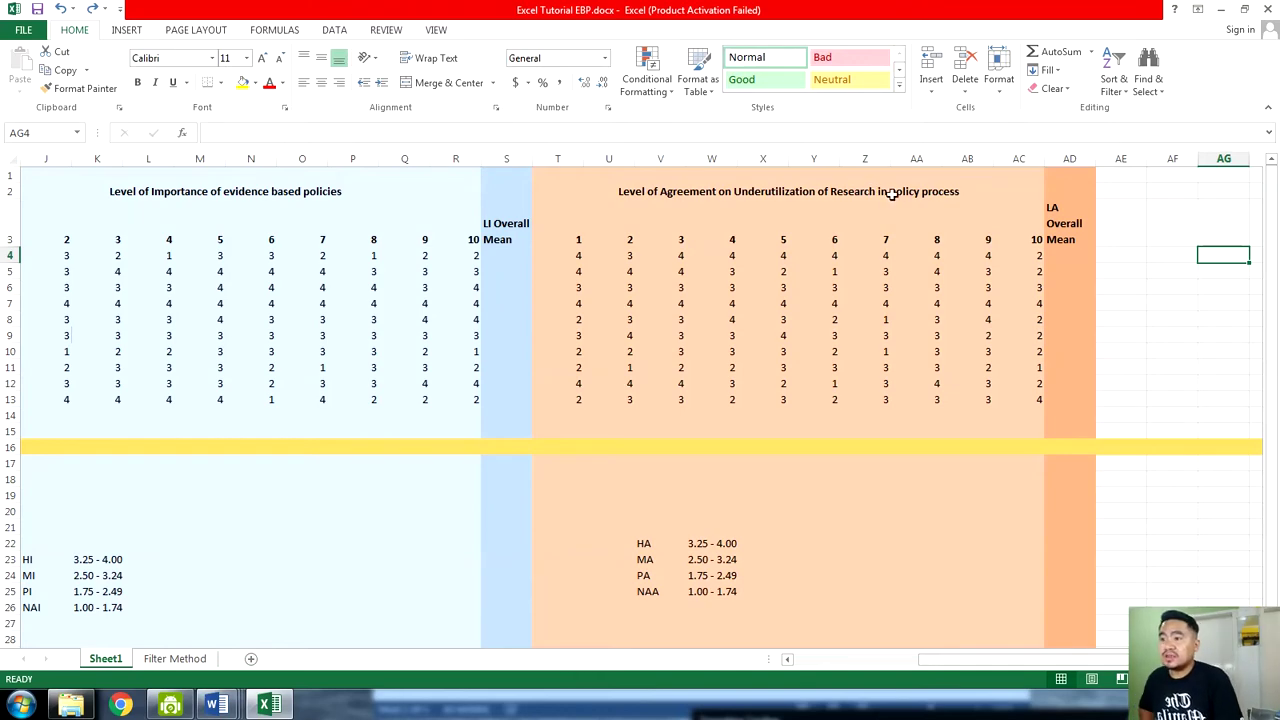
Bring the Sample SOP forward and highlight research question 2
mouse_move(212, 704)
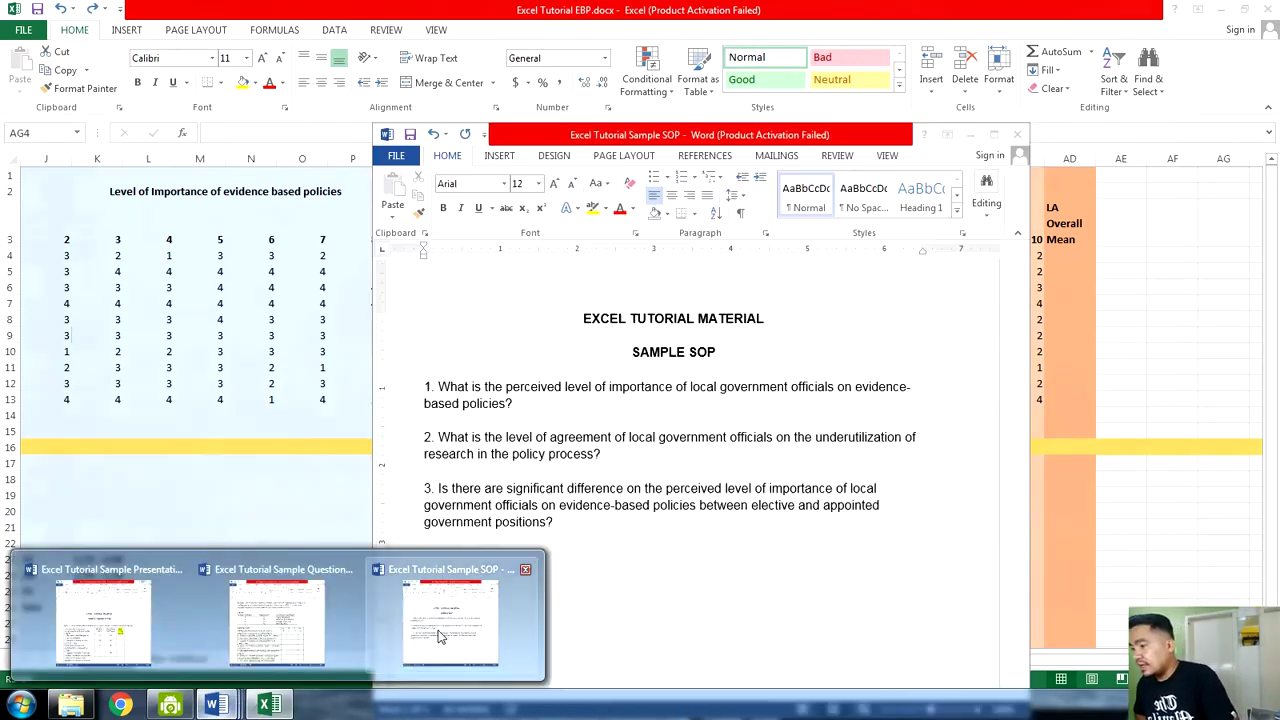
click(442, 636)
drag(603, 458, 438, 440)
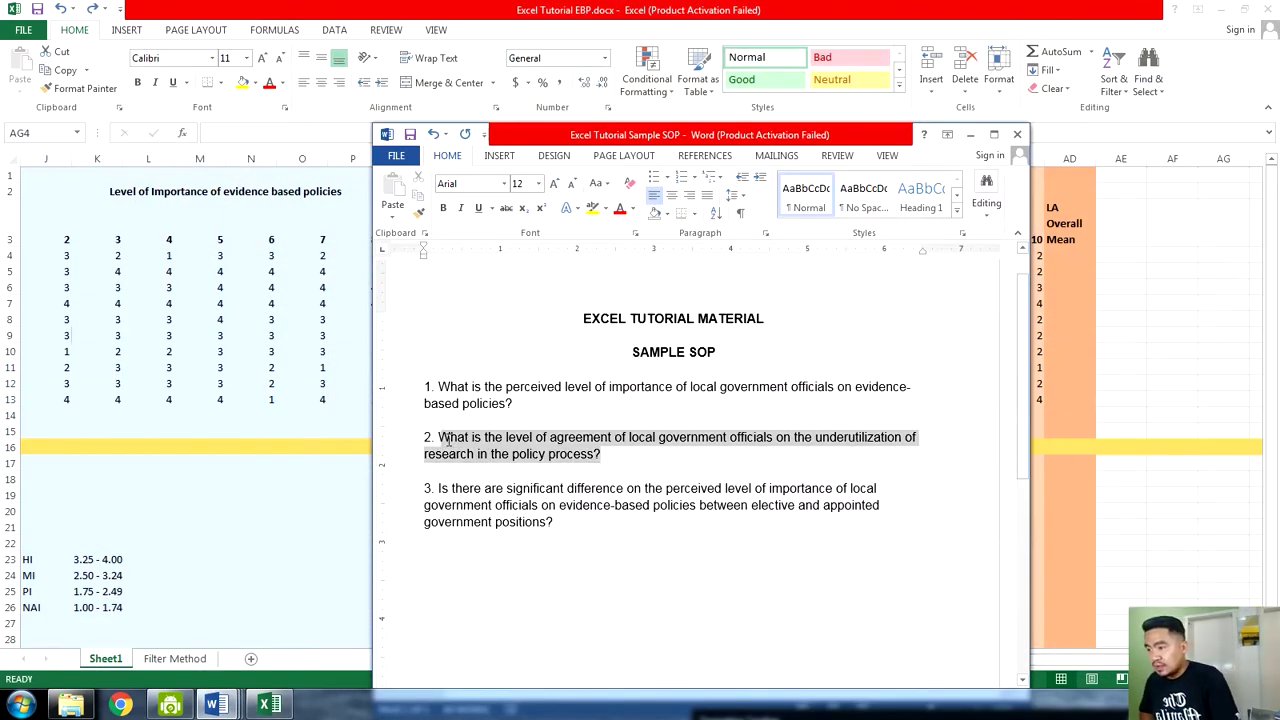
Switch to the Sample Questionnaire and scroll down to Part III's agreement indicators
click(212, 704)
click(346, 594)
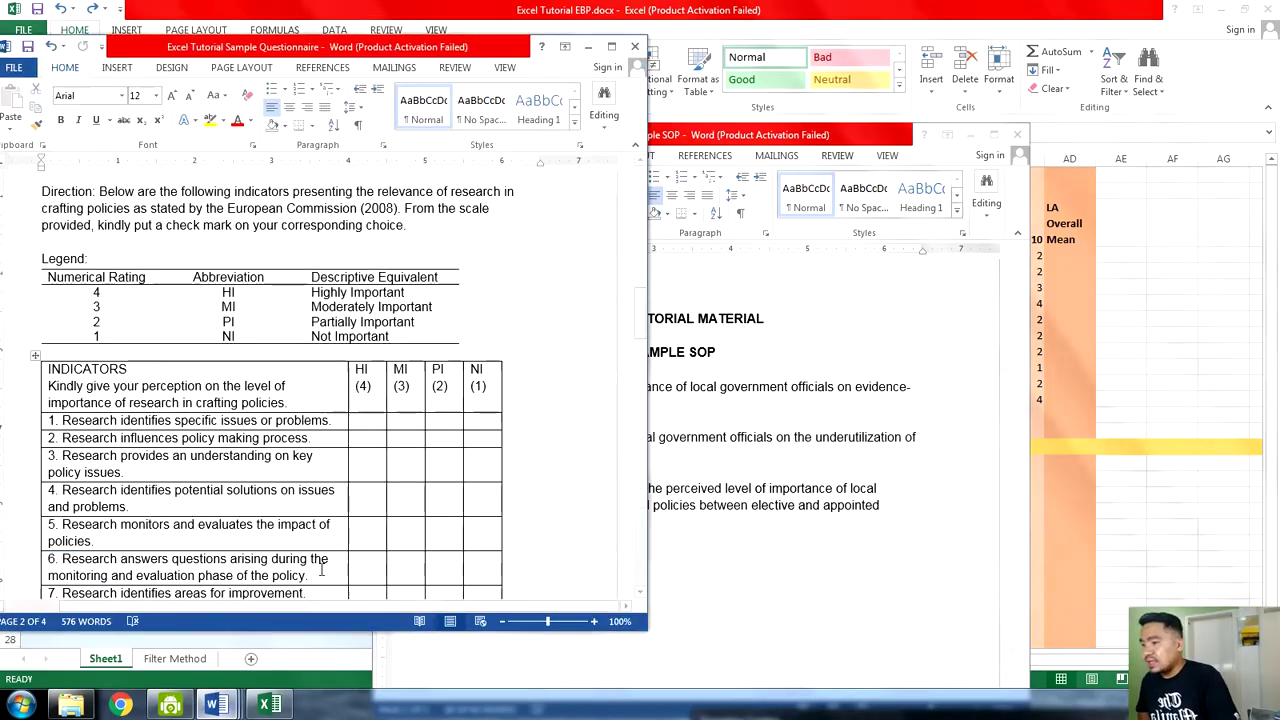
scroll(560, 345, down, 6)
scroll(560, 345, down, 3)
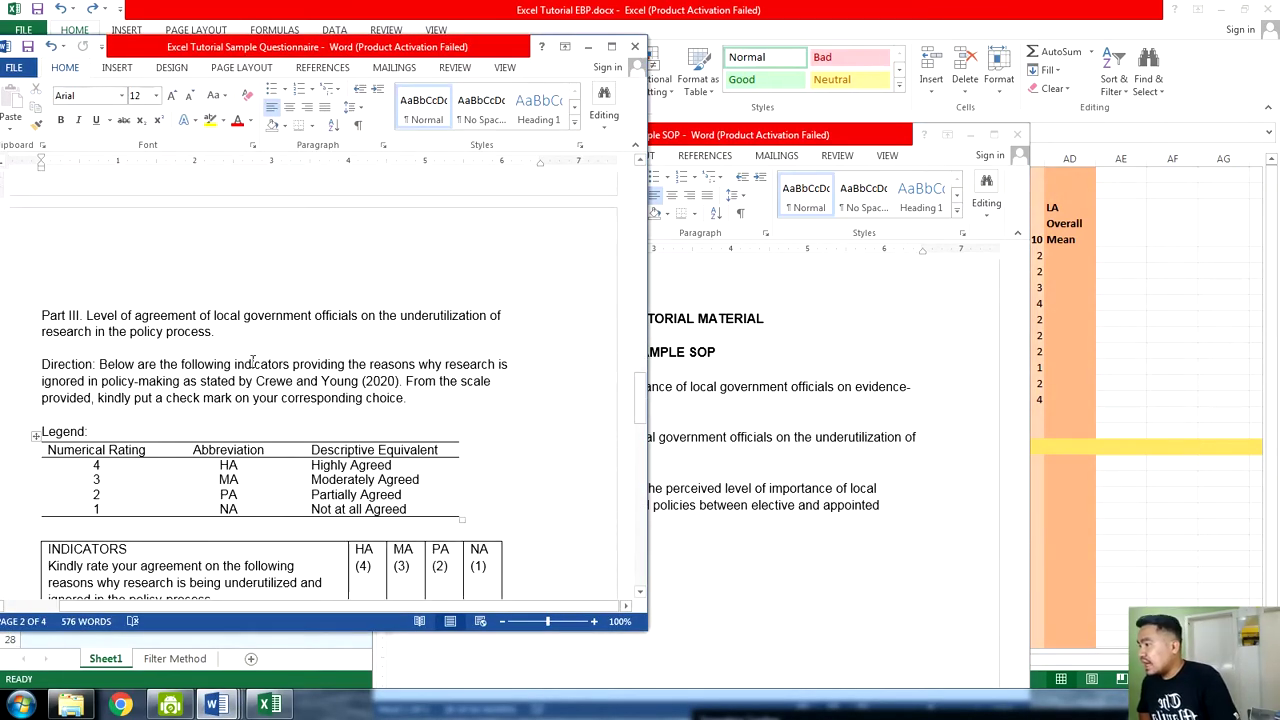
scroll(208, 370, down, 5)
scroll(81, 252, up, 4)
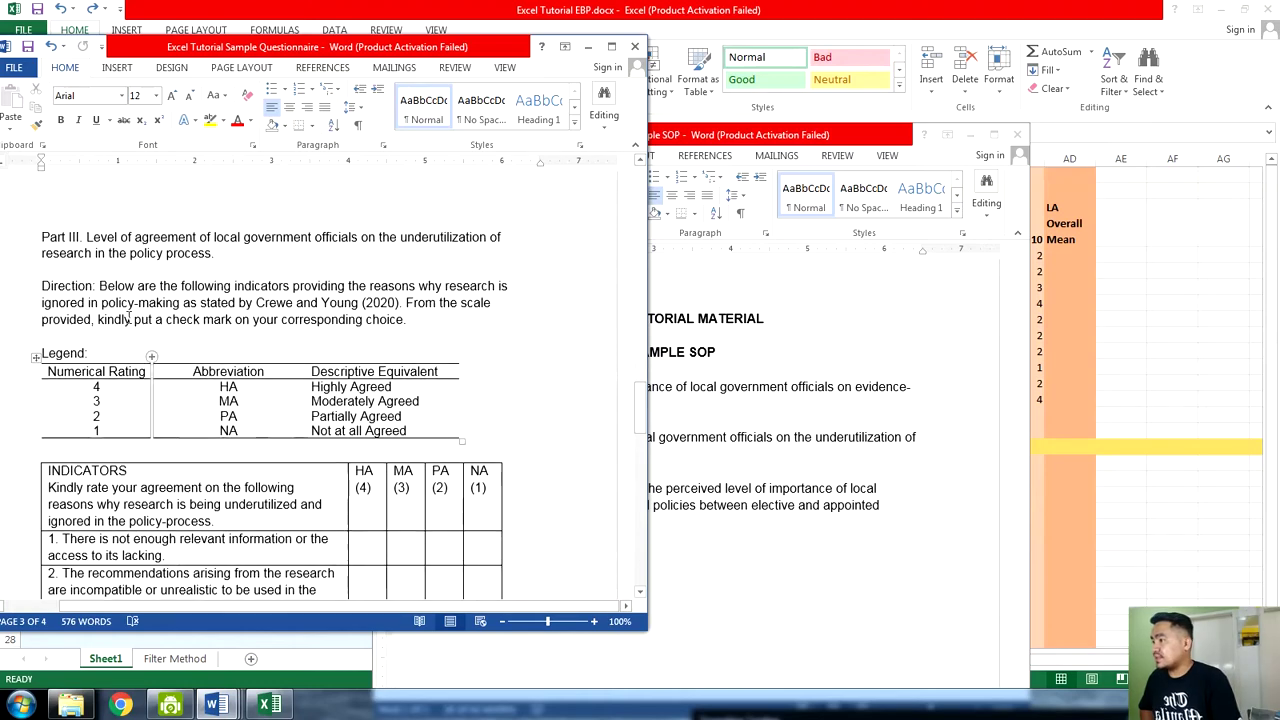
scroll(215, 280, down, 7)
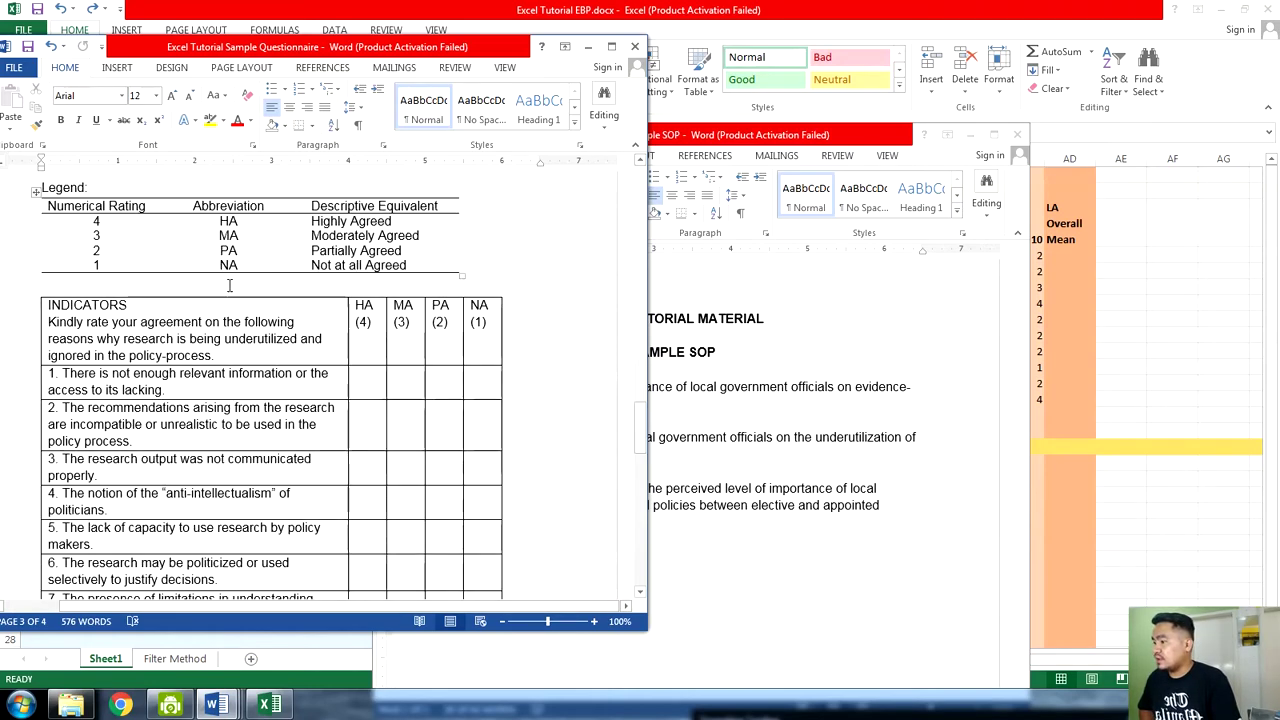
In Excel, inspect the agreement indicator headers, first ratings, and LA Overall Mean heading
key(alt+Tab)
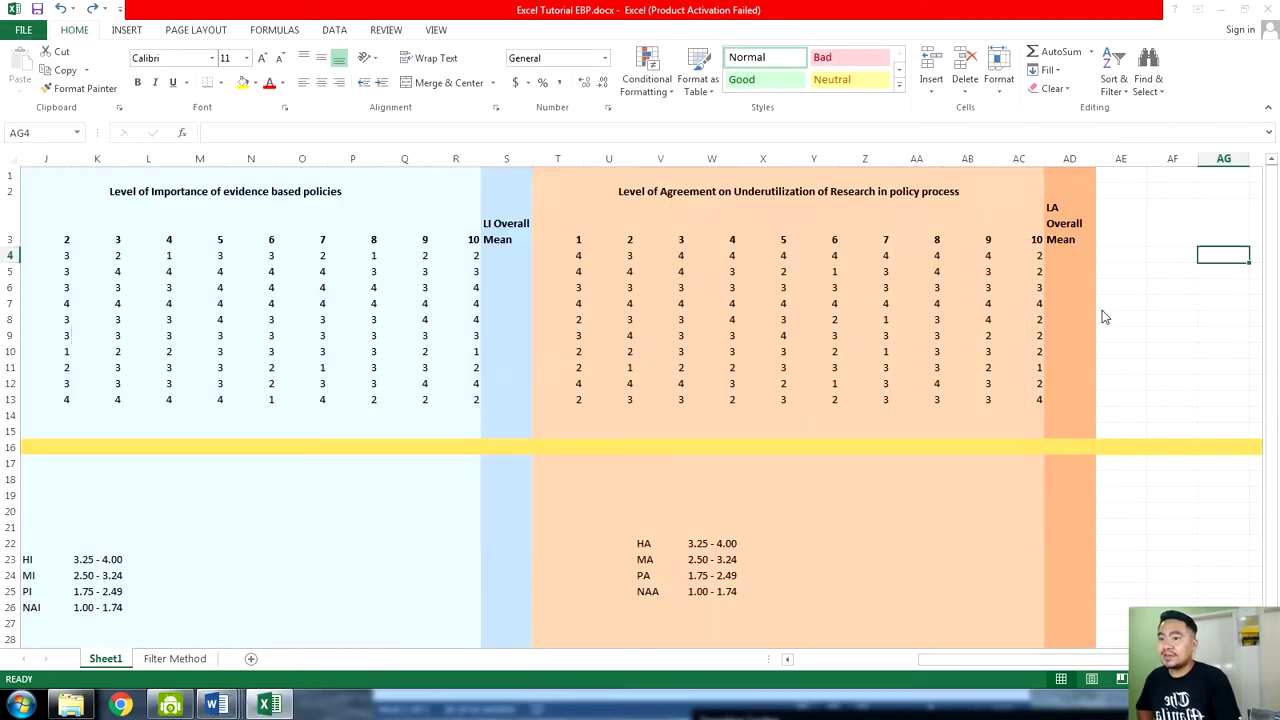
drag(568, 243, 1010, 237)
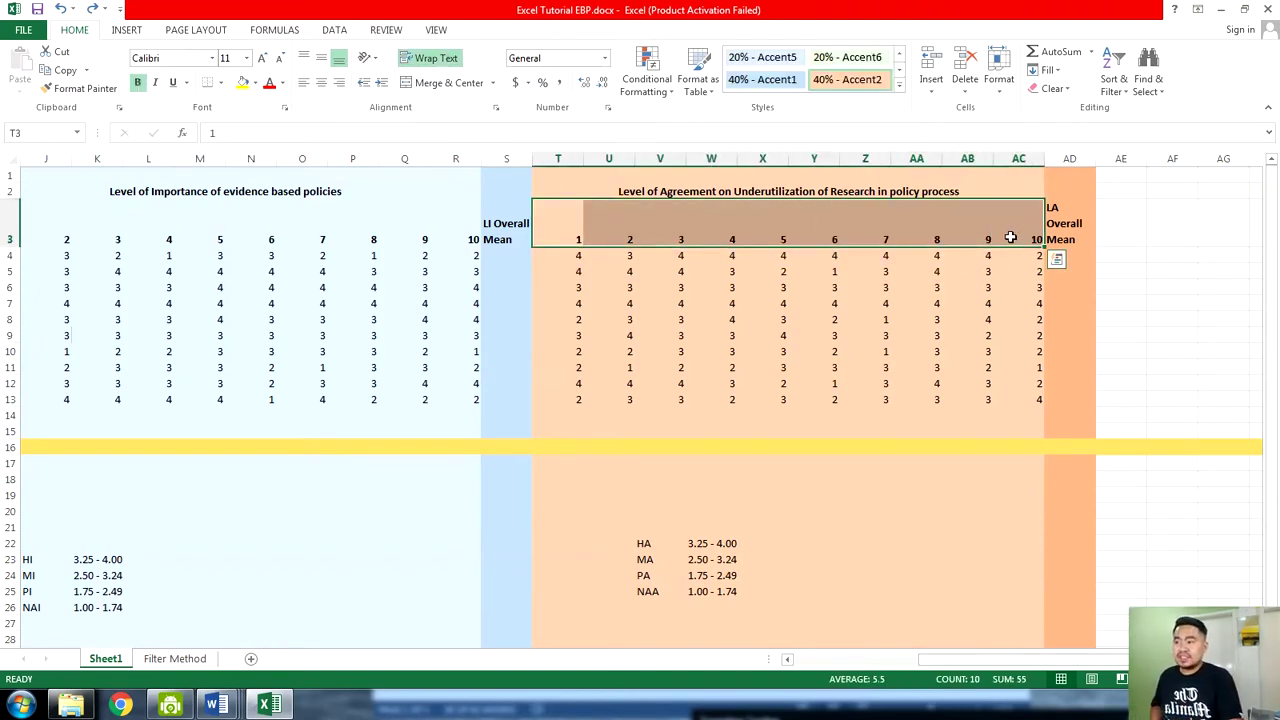
drag(557, 255, 1017, 255)
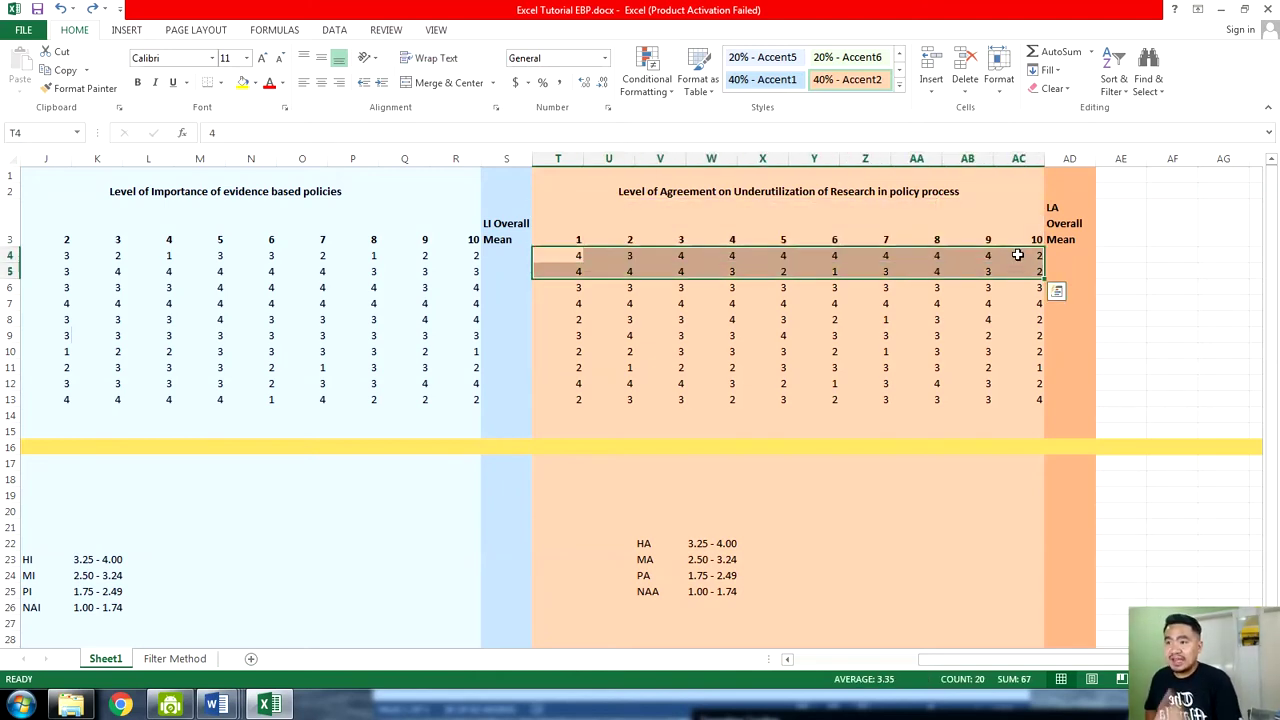
click(1075, 221)
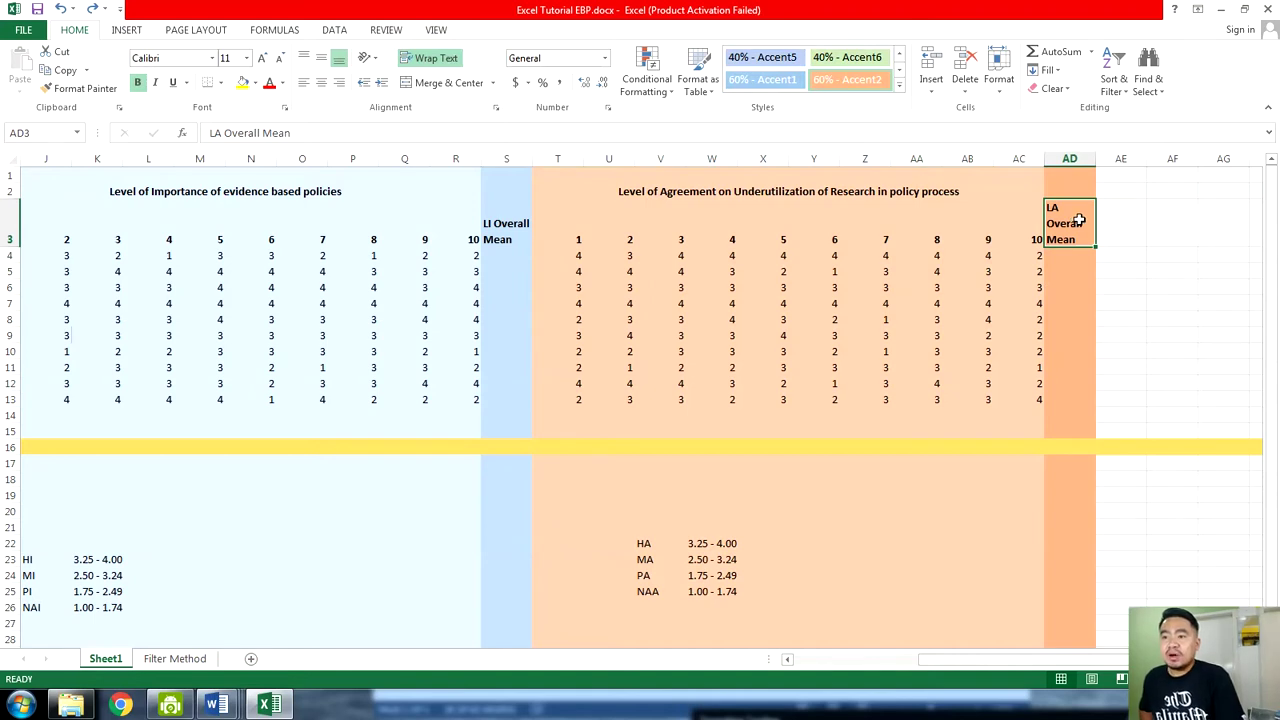
click(724, 186)
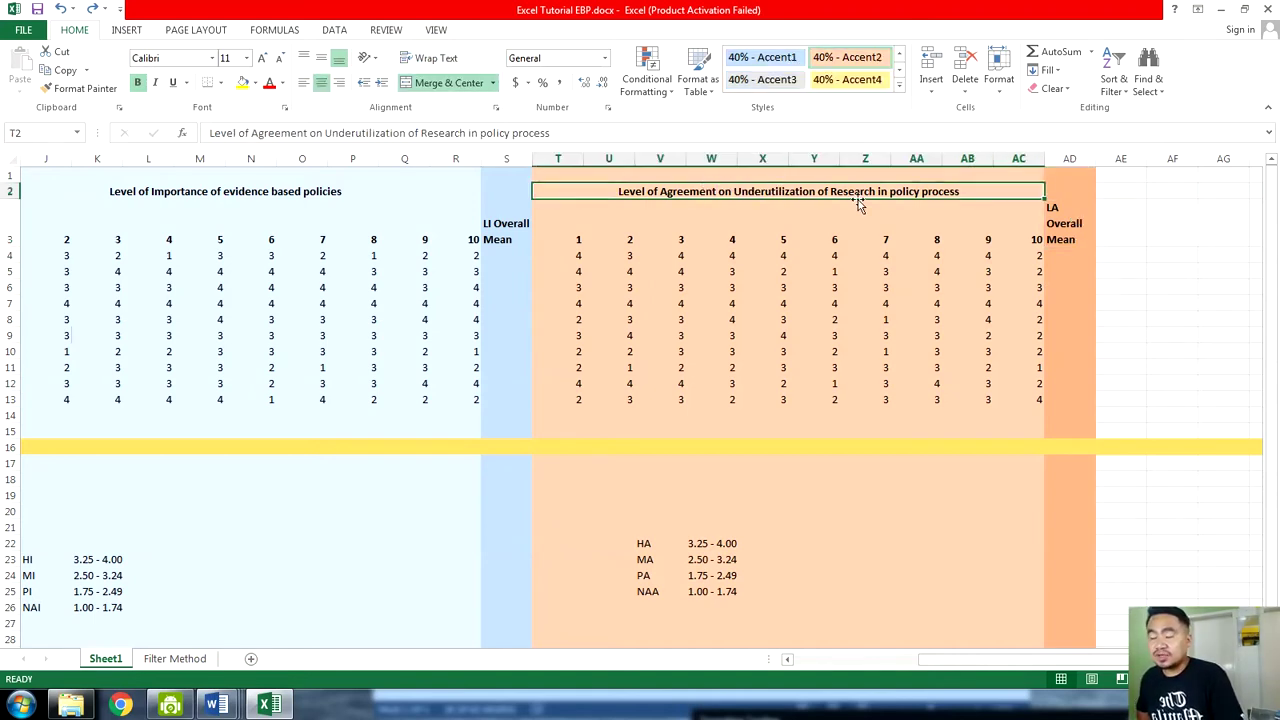
click(1064, 223)
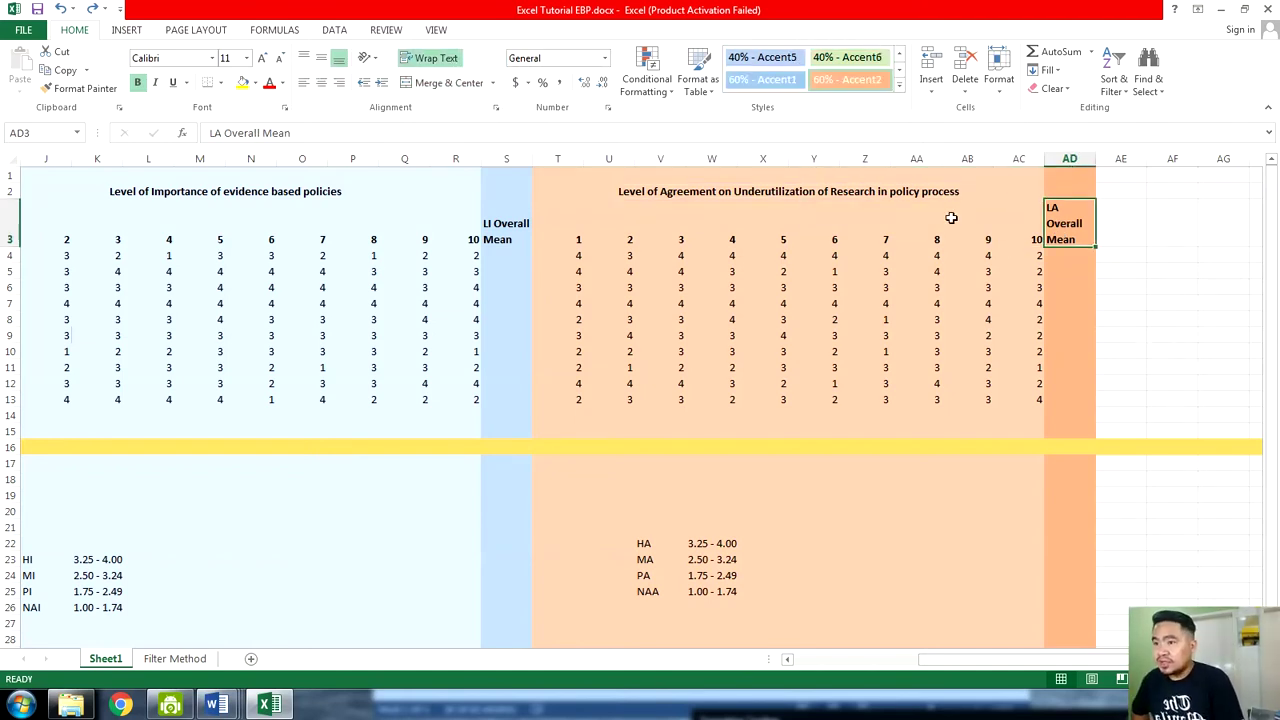
Move the selection back to column A and the DATA row
key(Left)
key(Left)
key(Left)
key(Left)
key(Left)
key(Left)
key(Left)
key(Left)
key(Left)
key(Left)
key(Left)
key(Left)
key(Left)
key(Left)
key(Left)
key(Left)
key(Left)
key(Left)
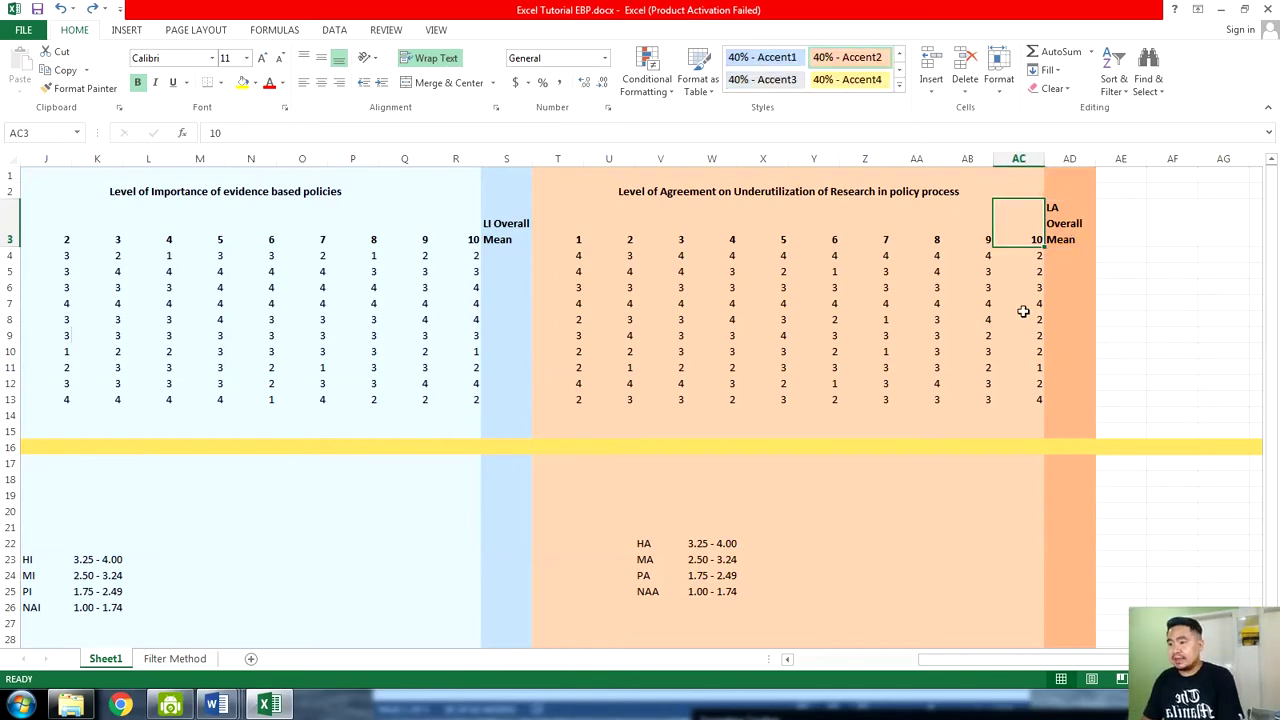
key(Left)
key(Left)
key(Left)
key(Left)
key(Left)
key(Left)
key(Left)
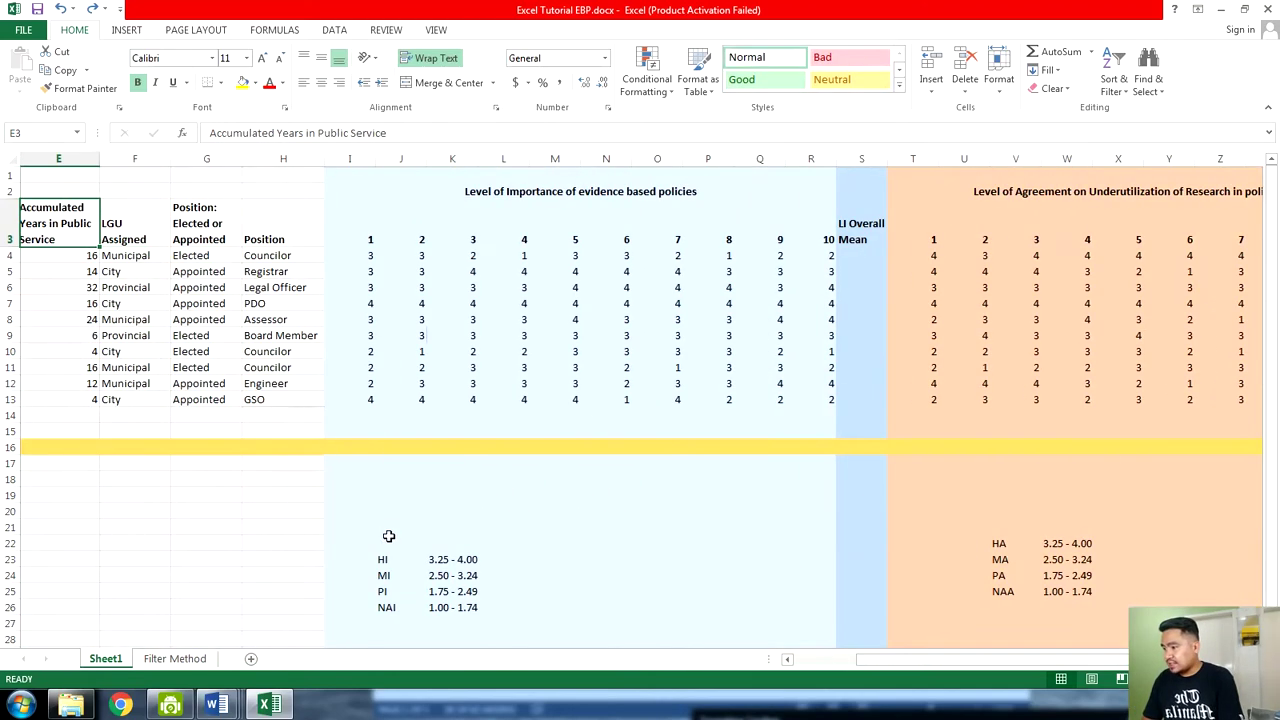
drag(392, 559, 468, 607)
key(Left)
key(Left)
key(Left)
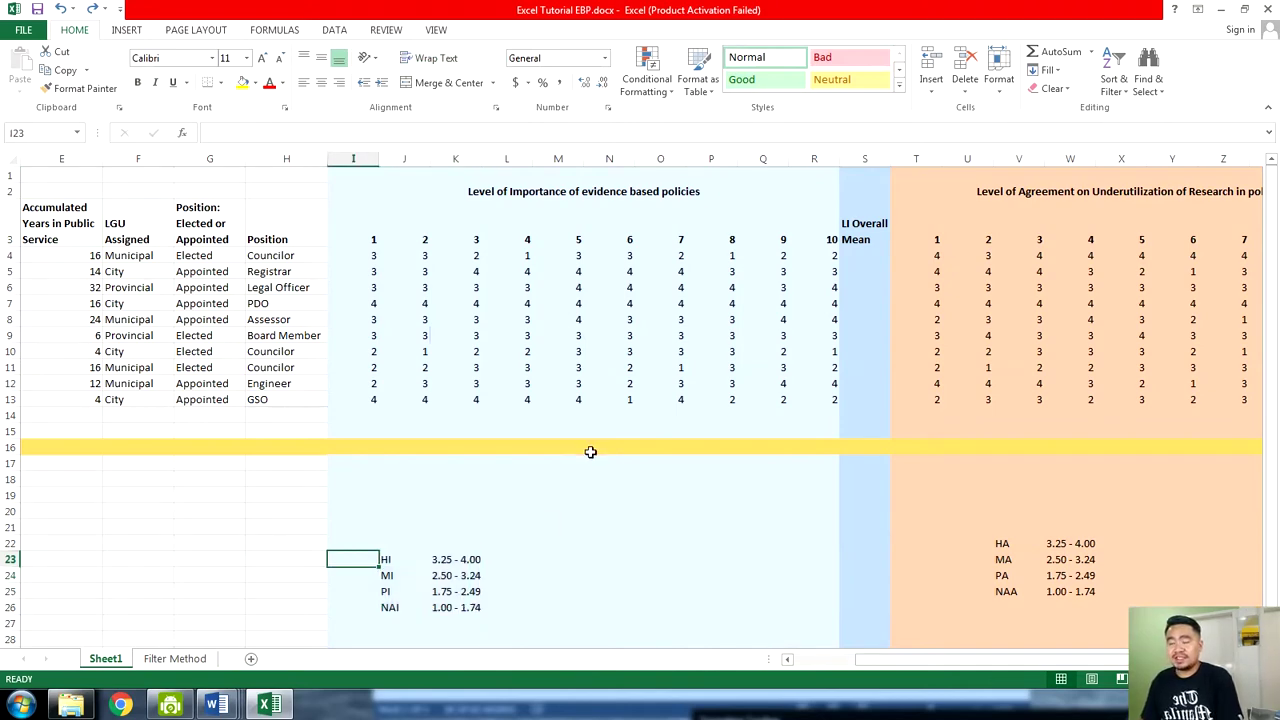
key(Left)
key(Left)
key(Left)
key(Left)
key(Left)
key(Left)
key(Up)
key(Up)
key(Up)
key(Up)
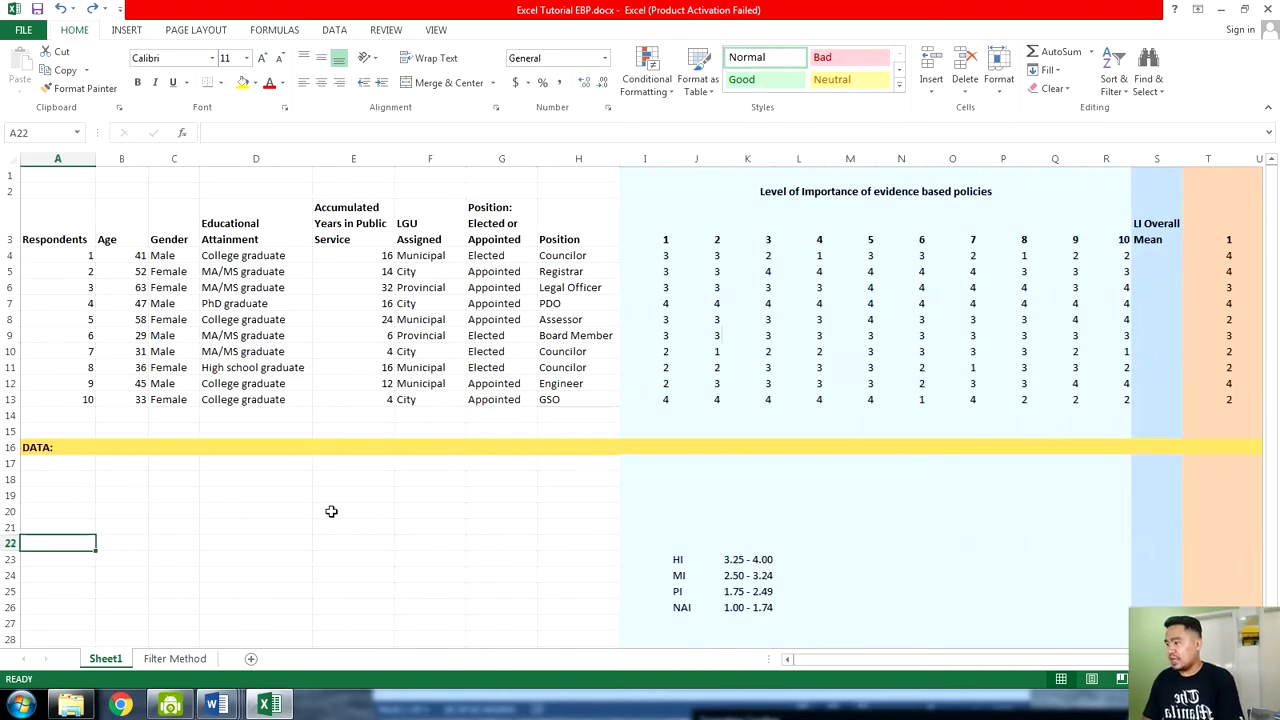
key(Up)
key(Up)
key(Up)
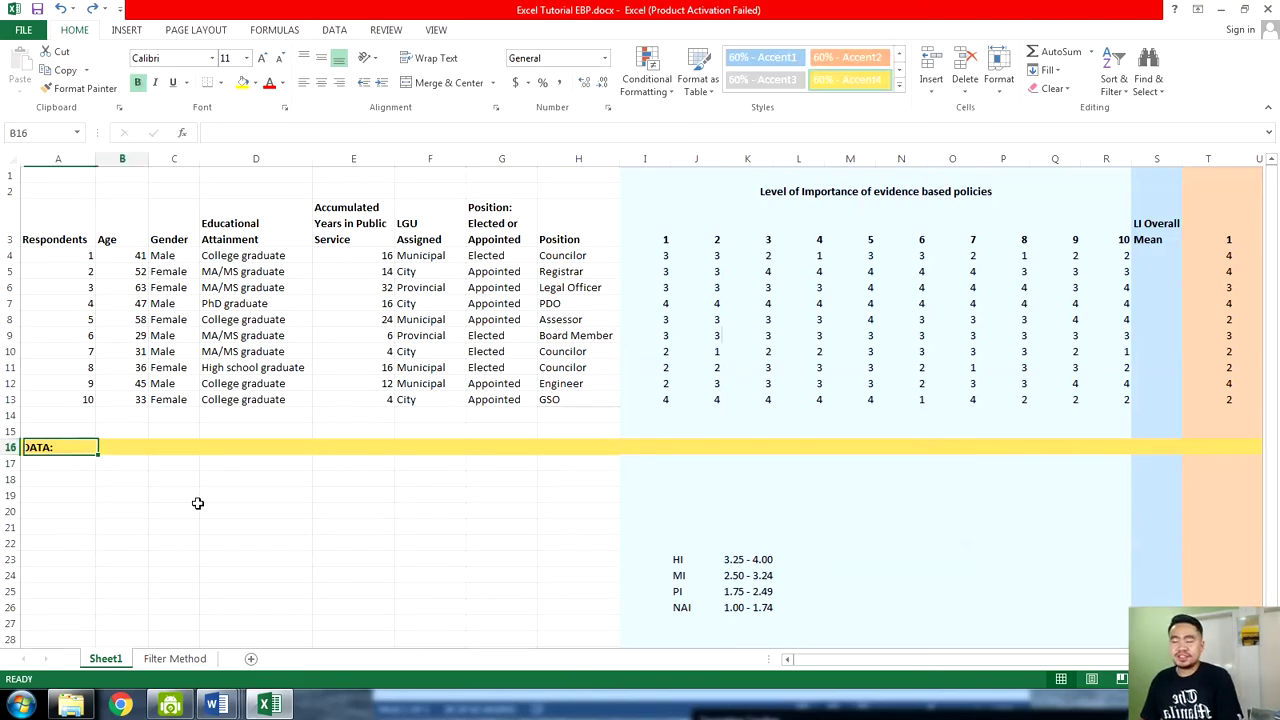
key(Right)
mouse_move(212, 705)
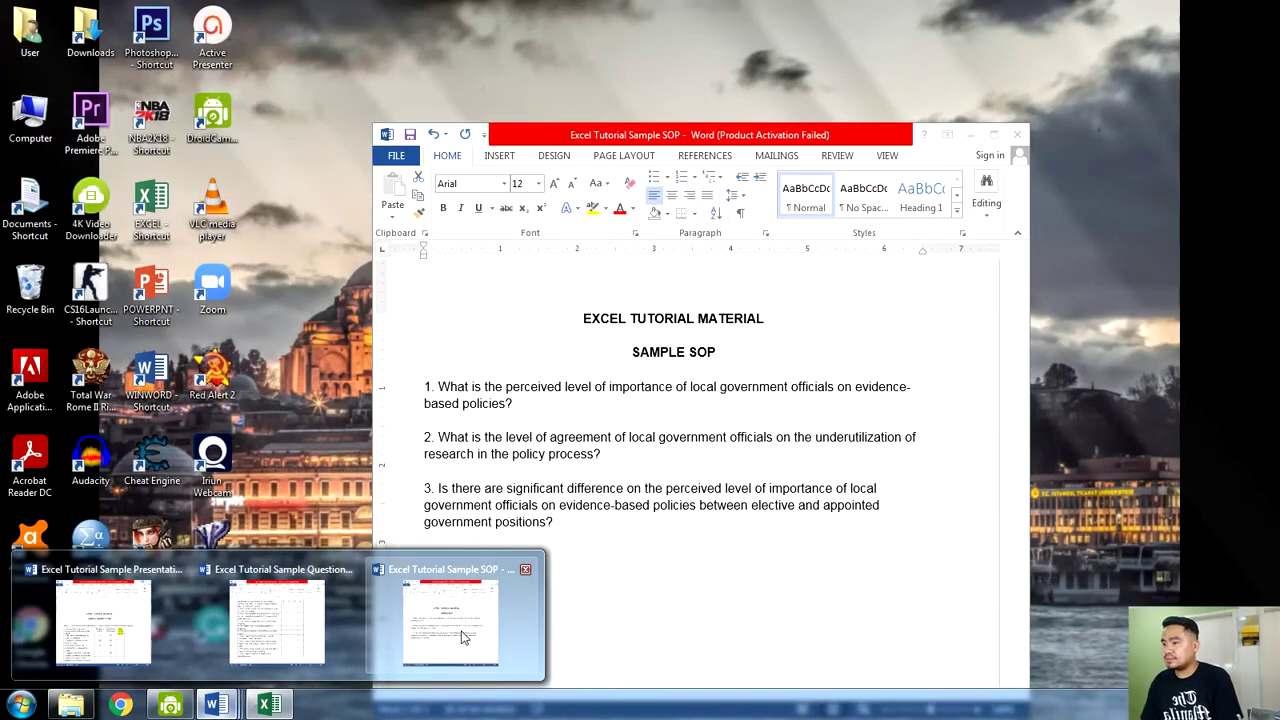
click(463, 637)
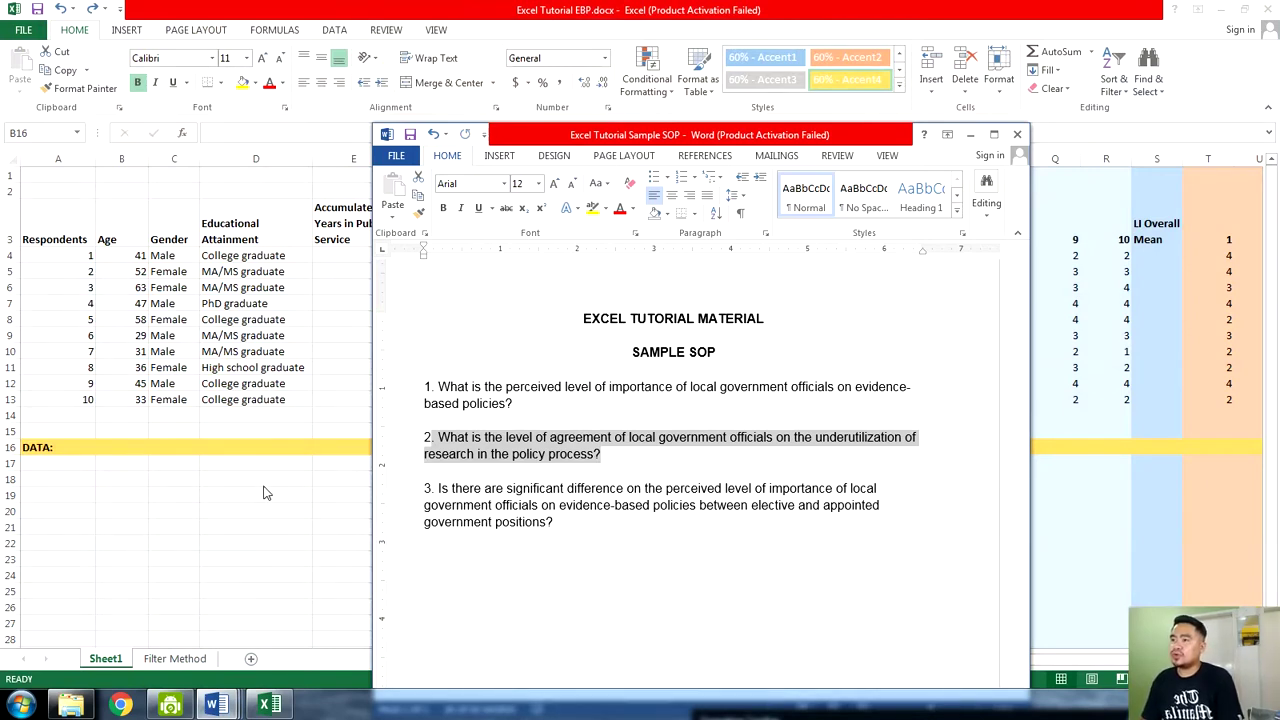
key(alt+Tab)
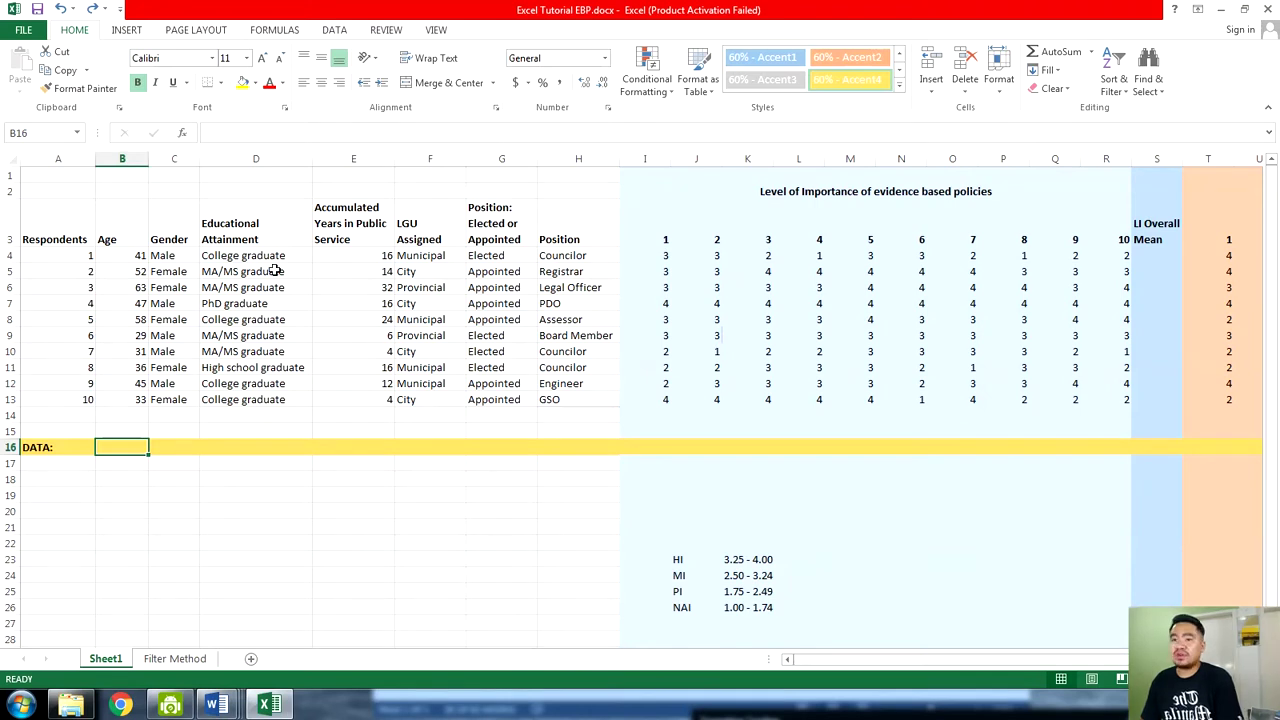
click(172, 234)
click(238, 225)
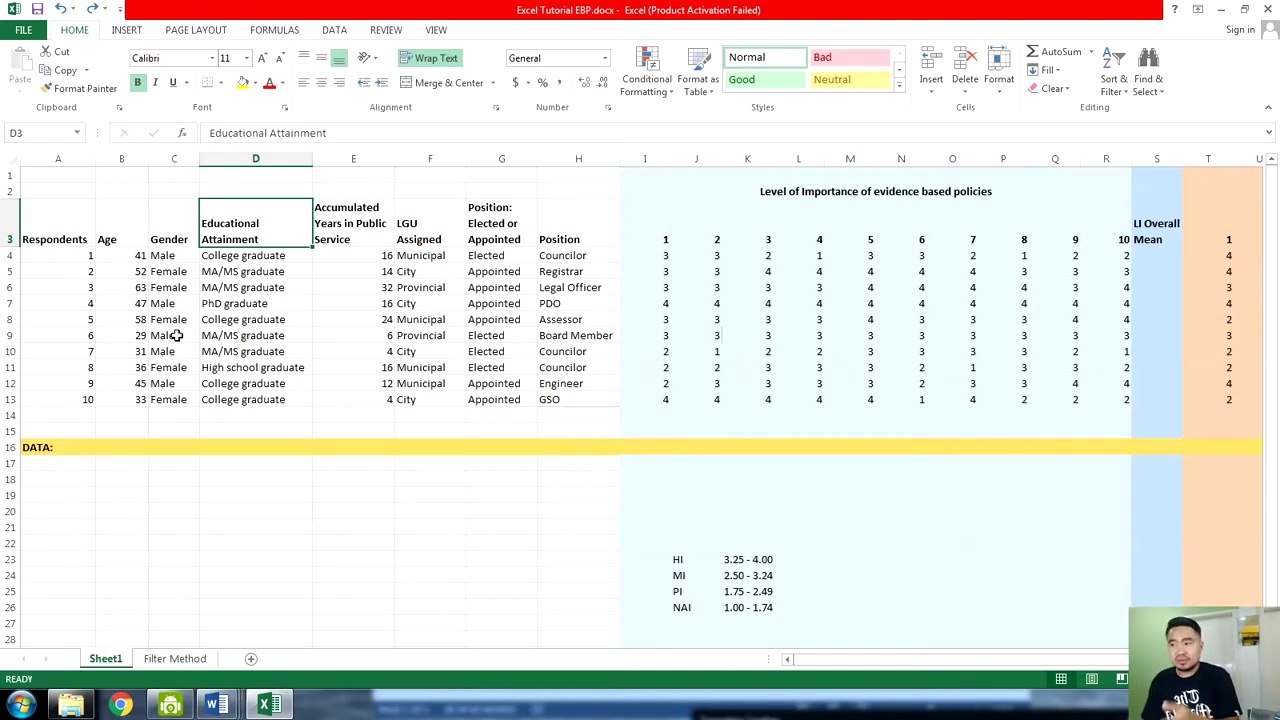
key(Right)
key(Right)
key(Right)
key(Right)
key(Right)
key(Left)
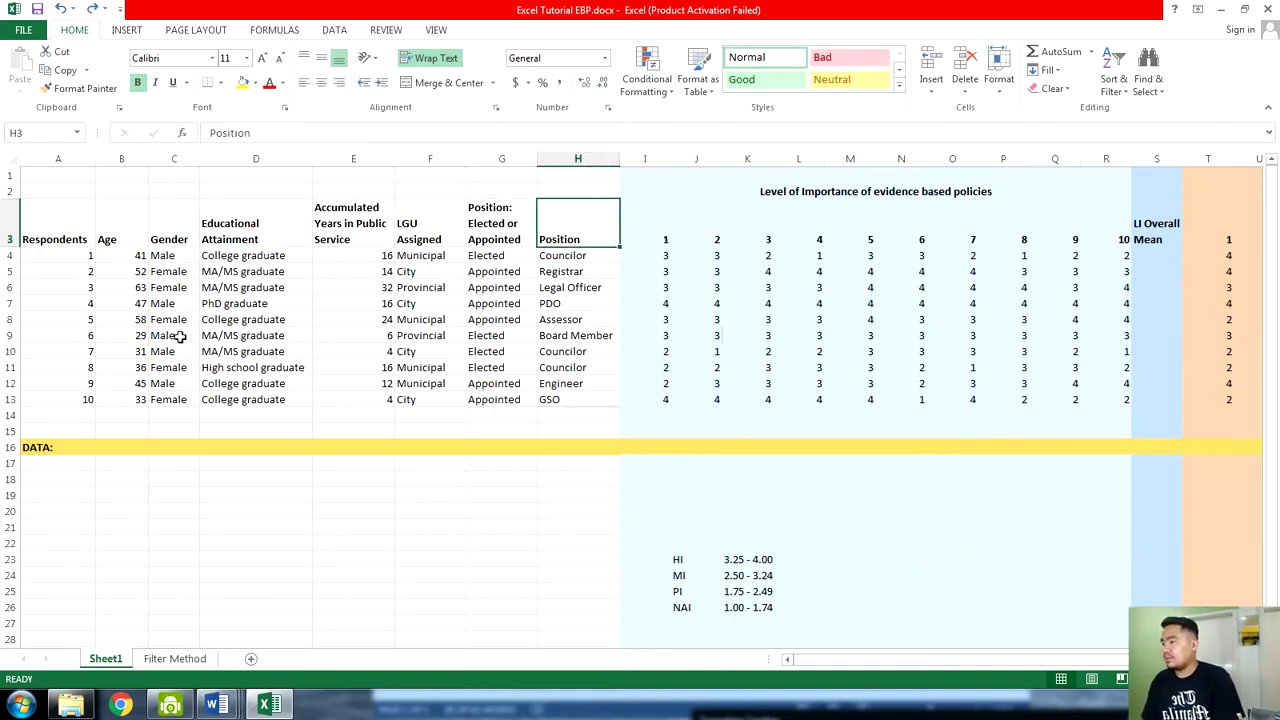
key(Home)
key(Down)
key(Down)
key(Right)
key(Right)
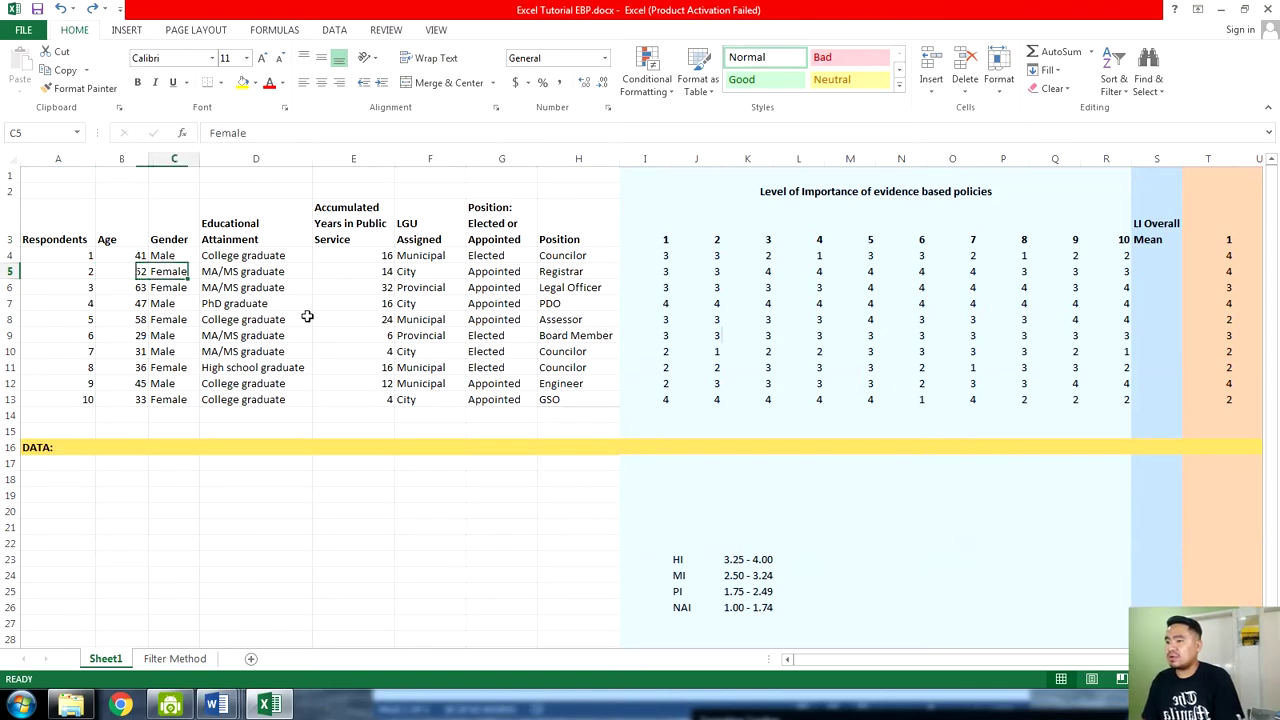
key(Right)
key(Right)
key(Right)
key(Right)
key(Right)
key(Right)
key(Right)
key(Right)
key(Right)
key(Right)
key(Left)
key(Left)
key(Left)
key(Left)
key(Left)
key(Left)
key(Left)
key(Left)
key(Left)
key(Right)
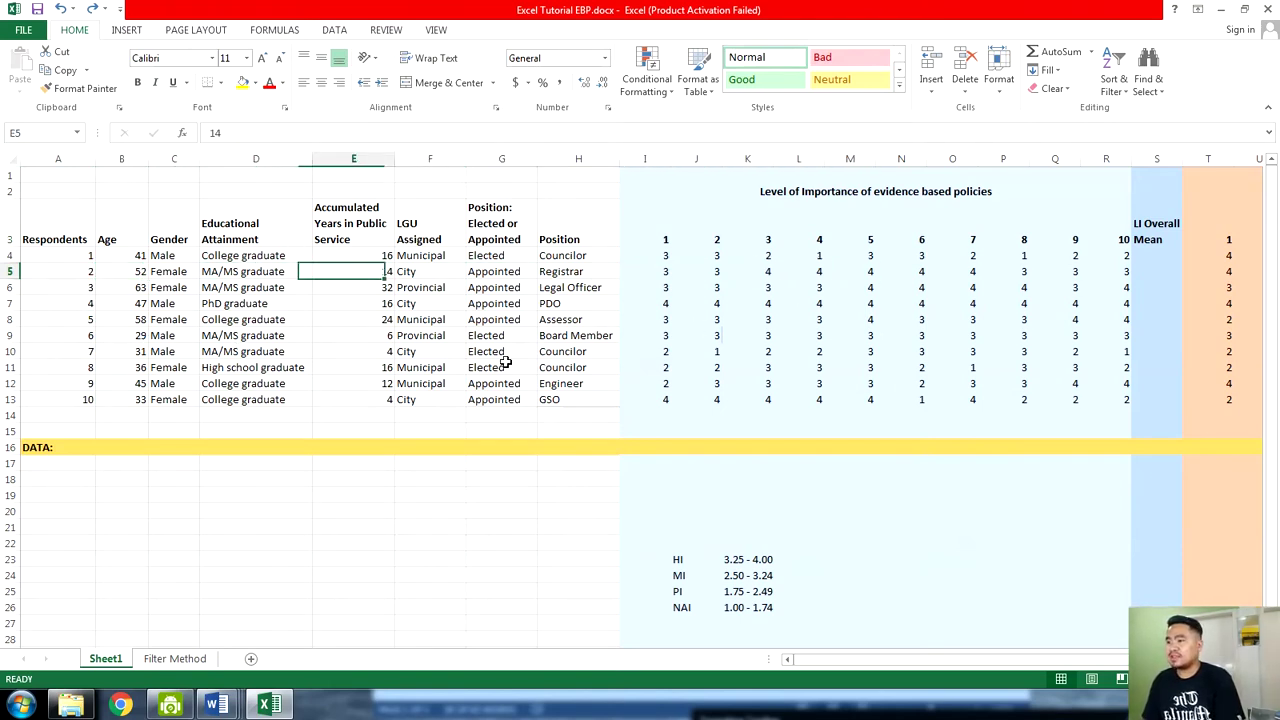
key(Right)
key(Right)
key(Right)
key(Right)
key(Right)
key(Right)
key(Right)
key(Right)
key(Right)
key(Right)
key(Right)
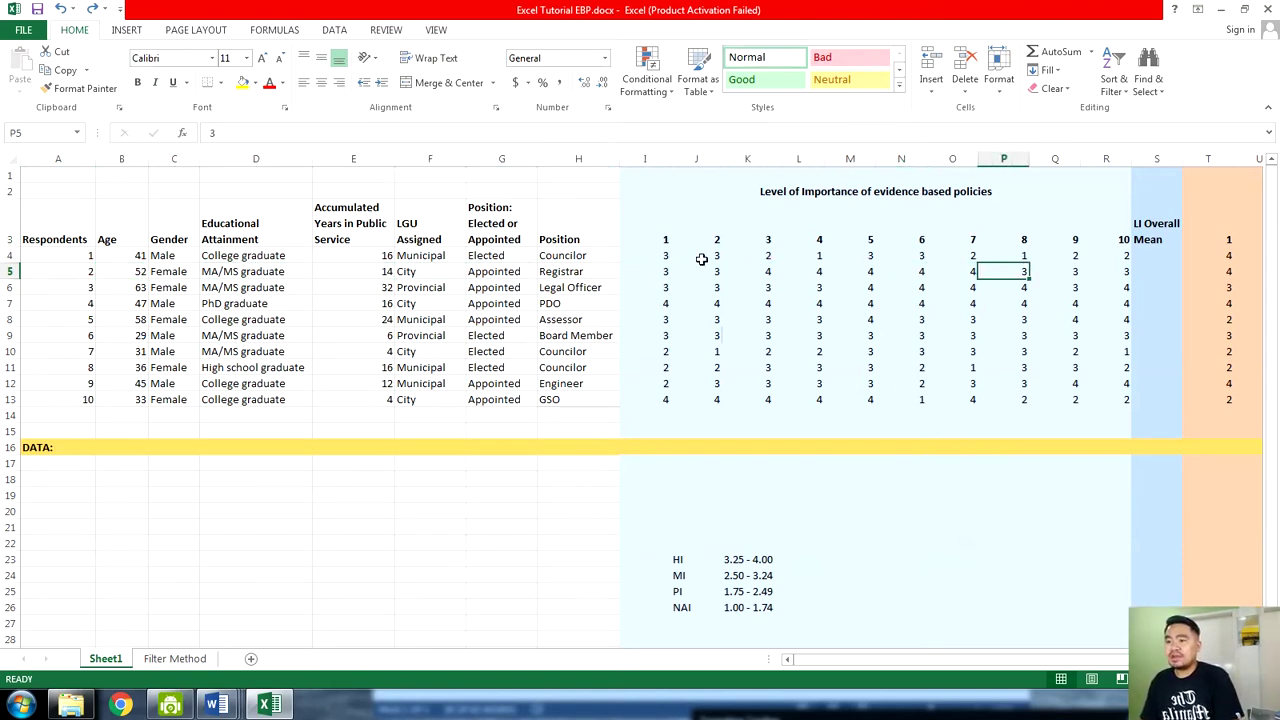
key(Right)
key(Right)
key(Right)
key(Right)
key(Right)
key(Right)
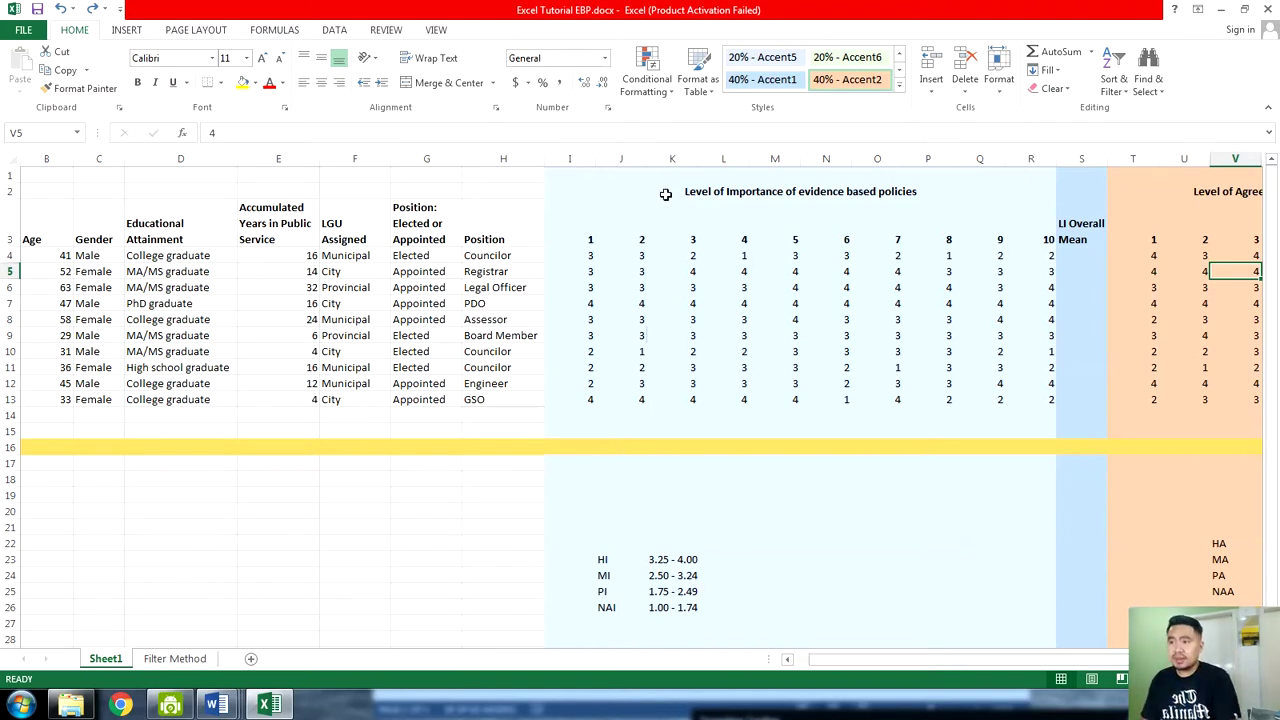
click(667, 194)
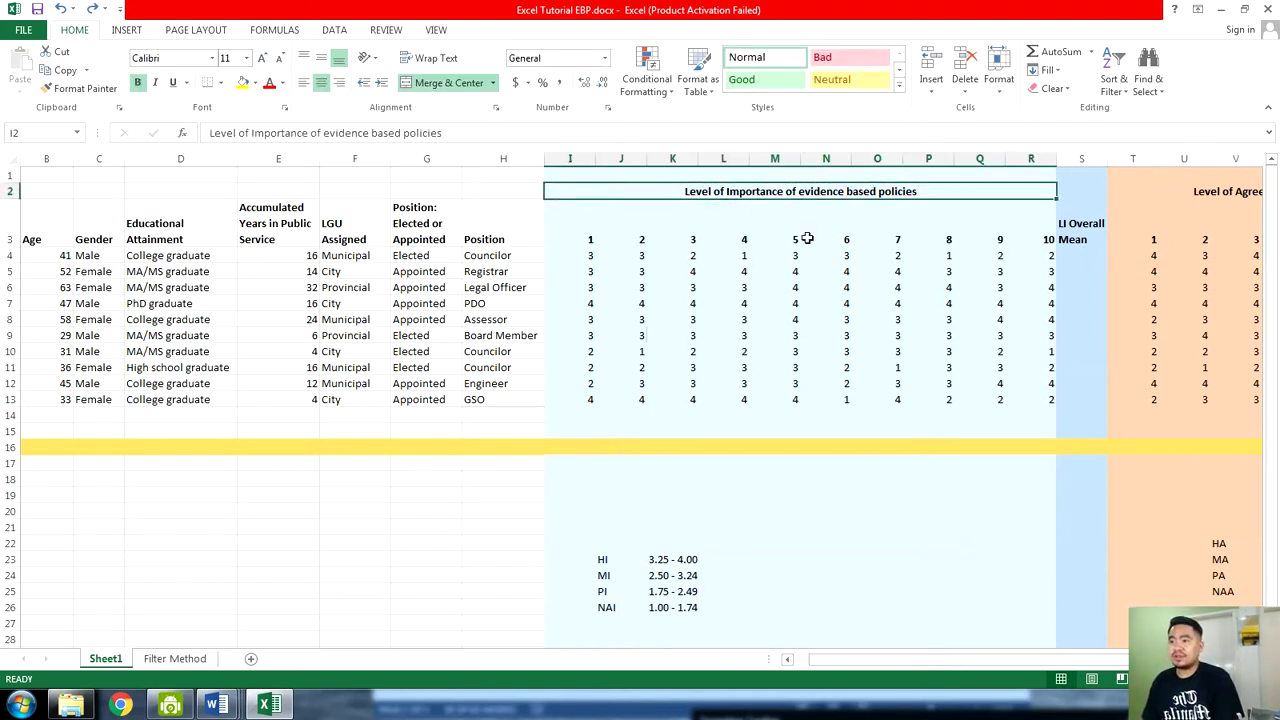
click(567, 445)
key(Left)
key(Home)
text(DATA:)
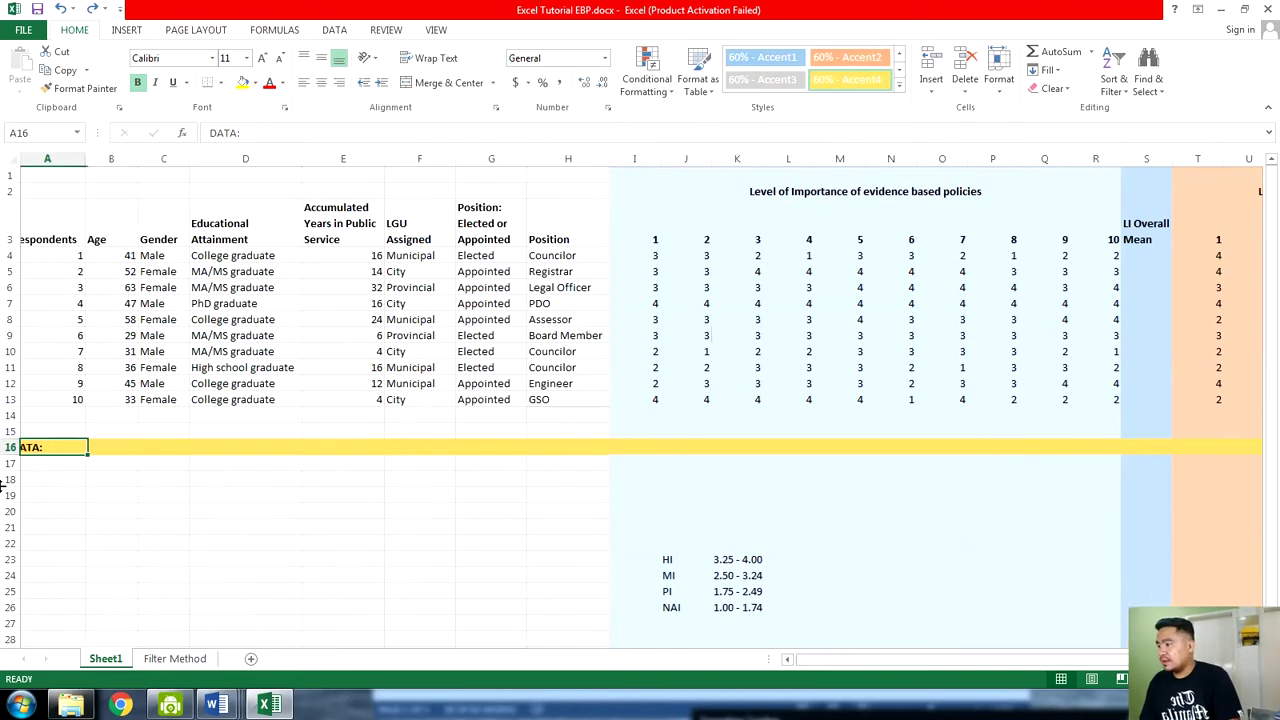
click(8, 447)
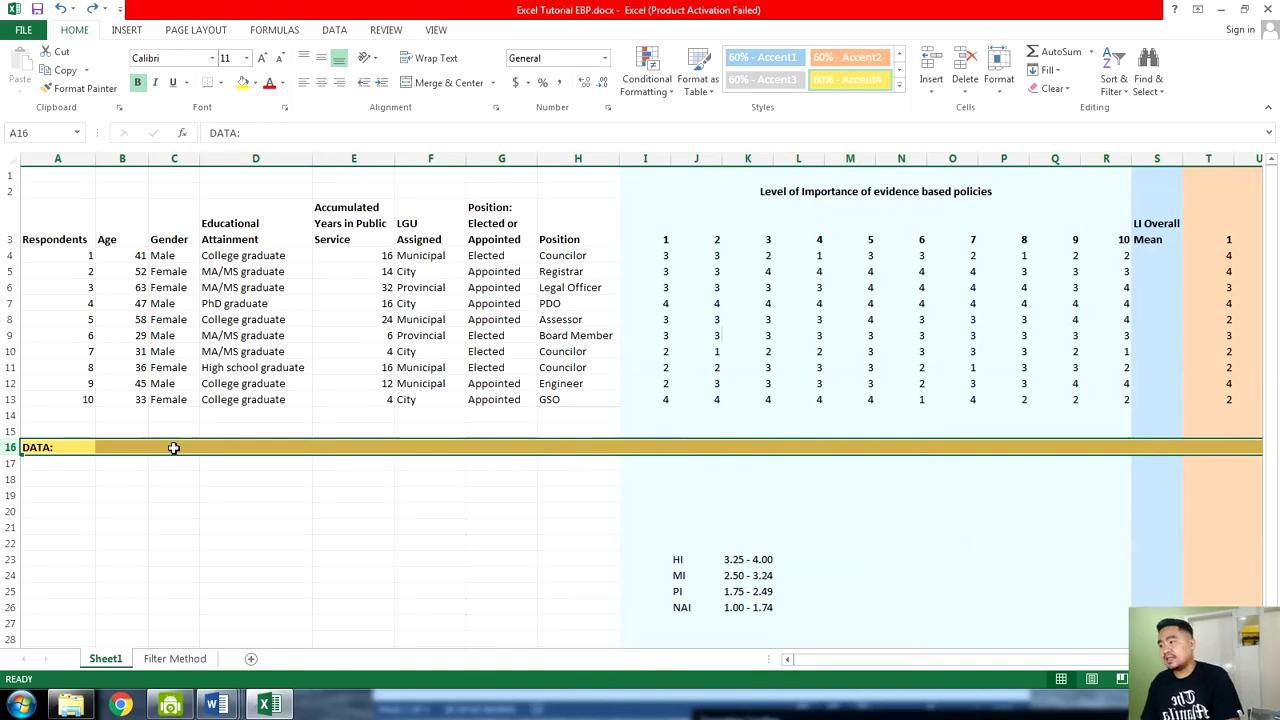
click(652, 446)
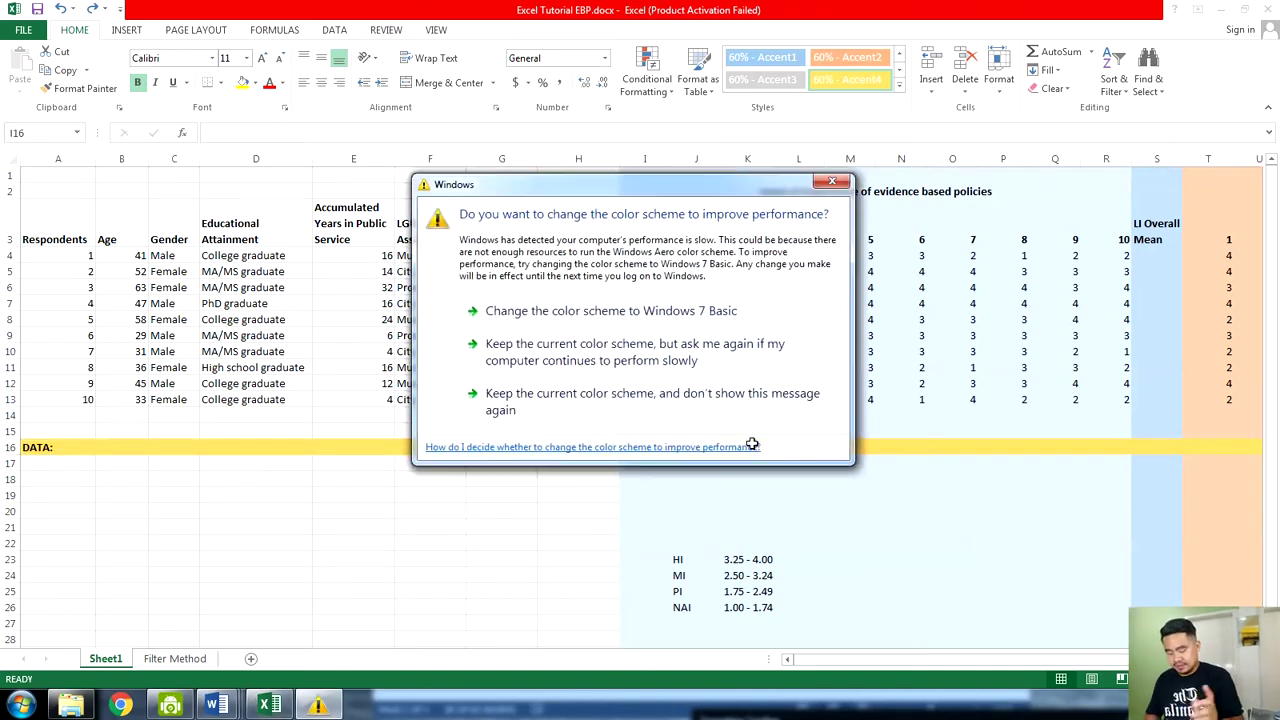
Dismiss the colour-scheme prompt and start an =AVERAGE( formula in cell I16
click(833, 182)
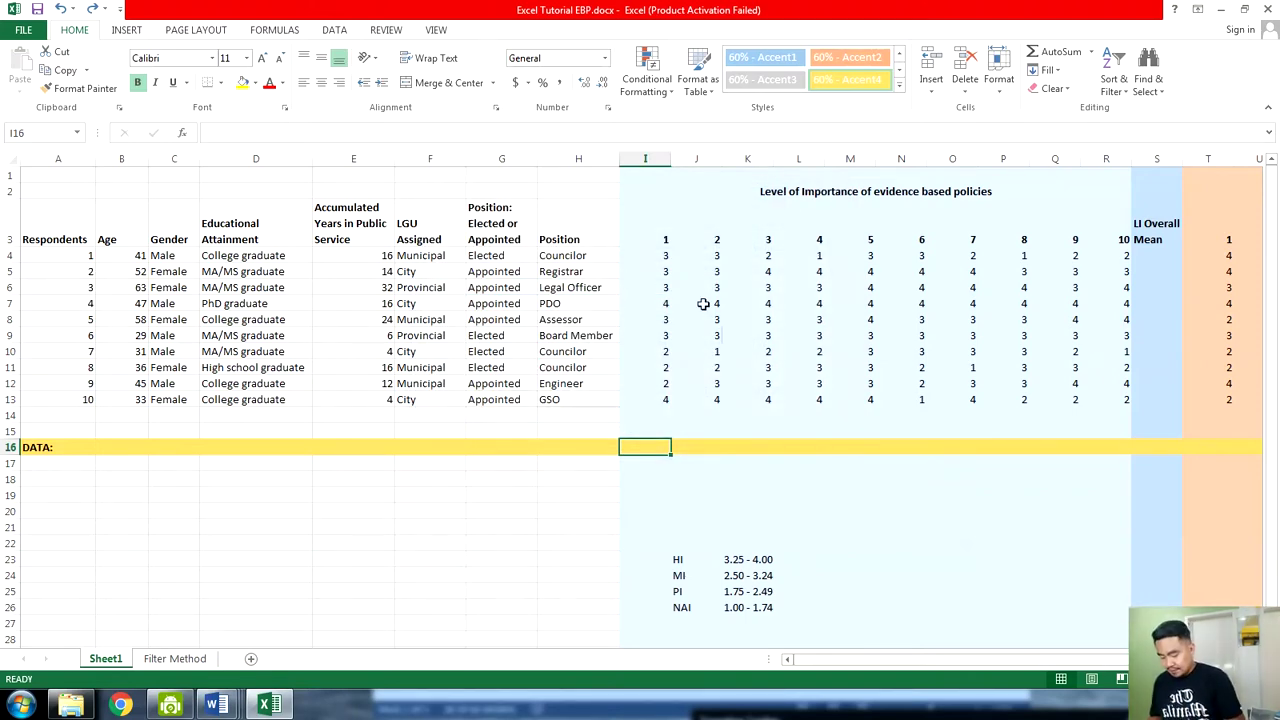
text(=a)
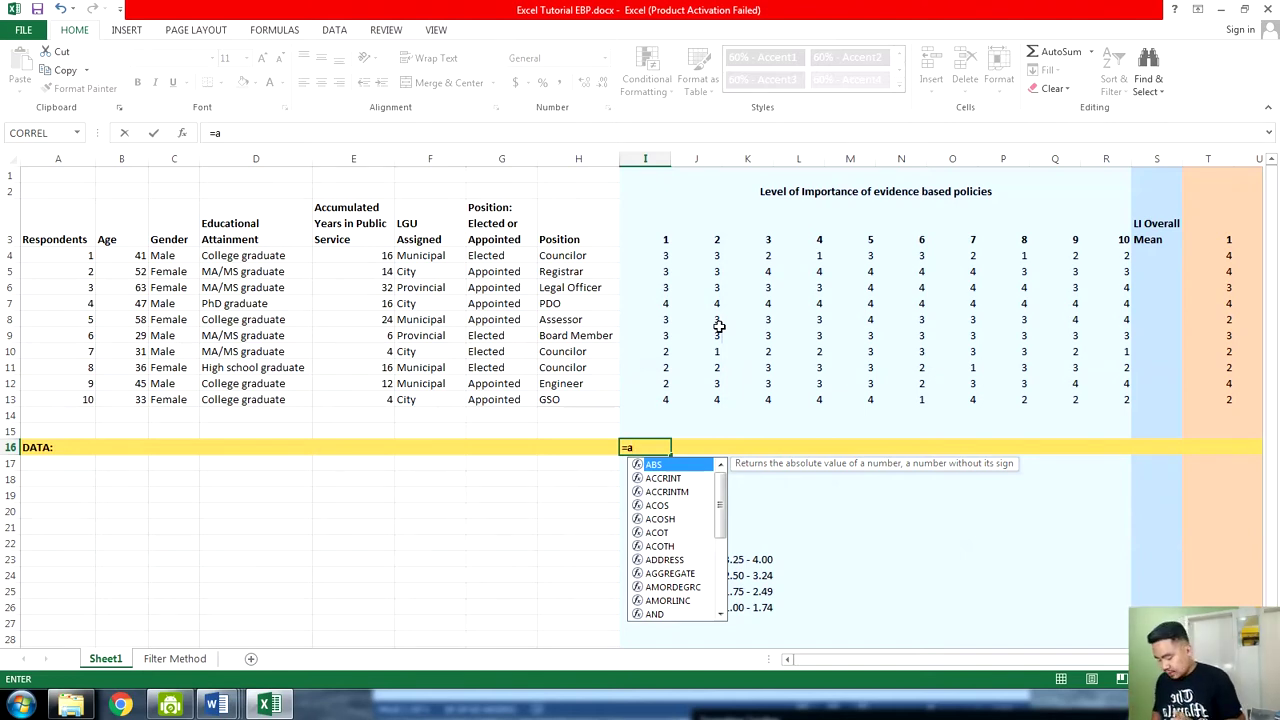
text(ver)
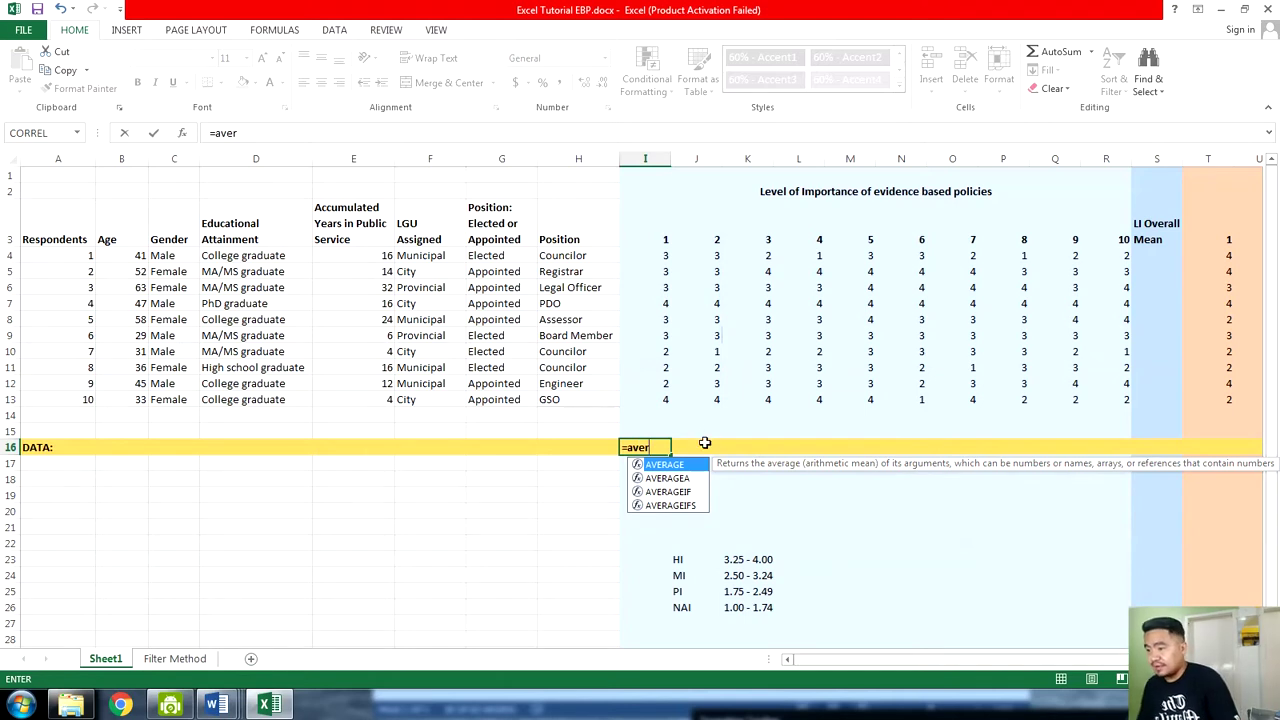
double_click(665, 465)
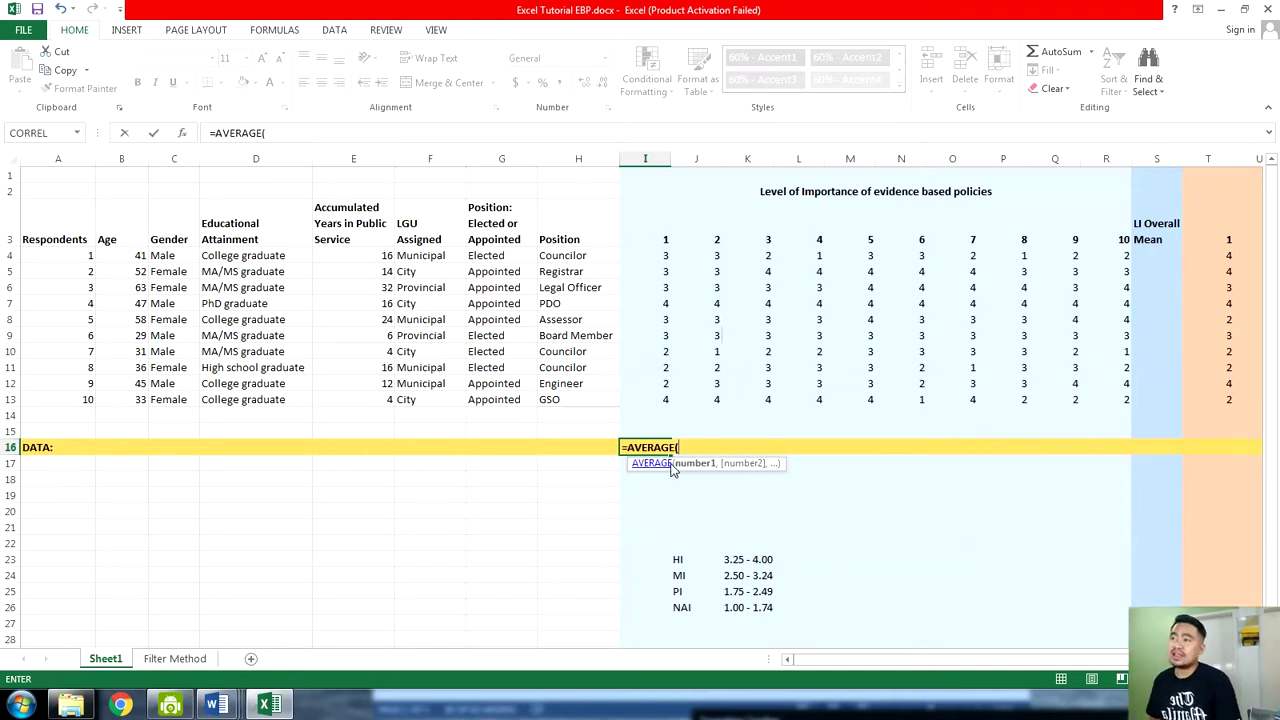
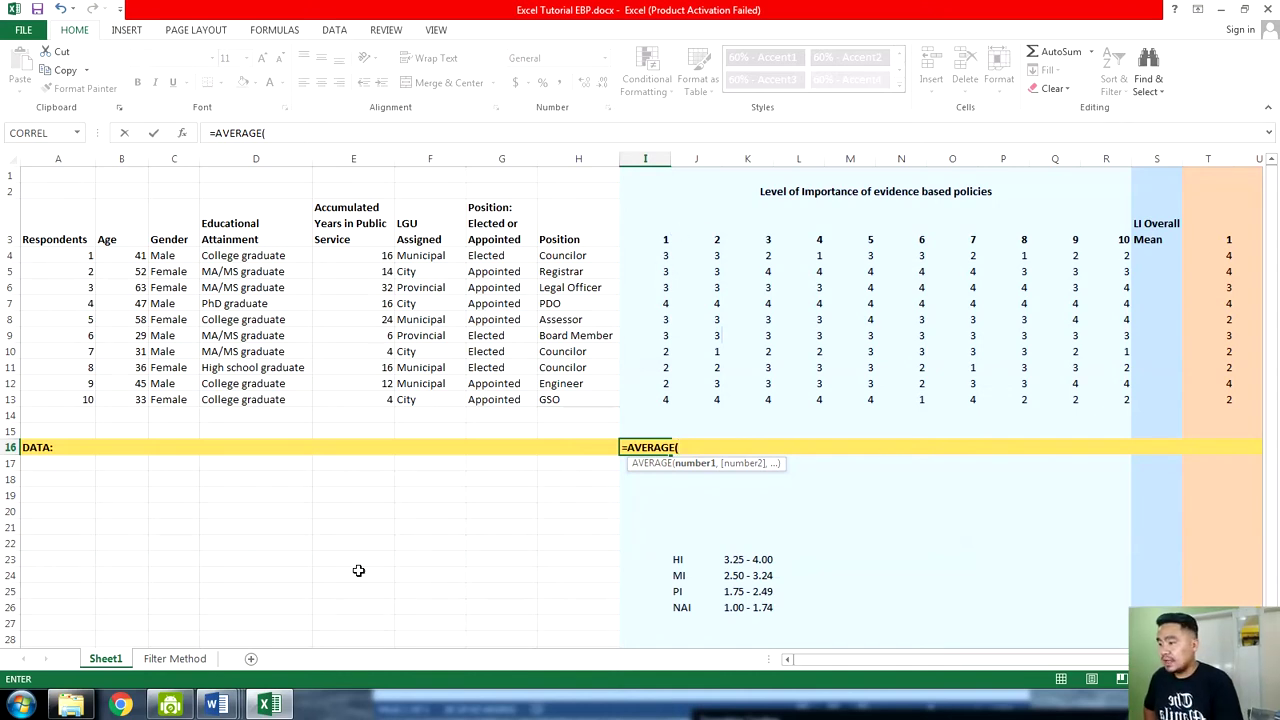
Complete =AVERAGE(I4:I13) in I16, giving an indicator 1 mean of 2.9
click(662, 255)
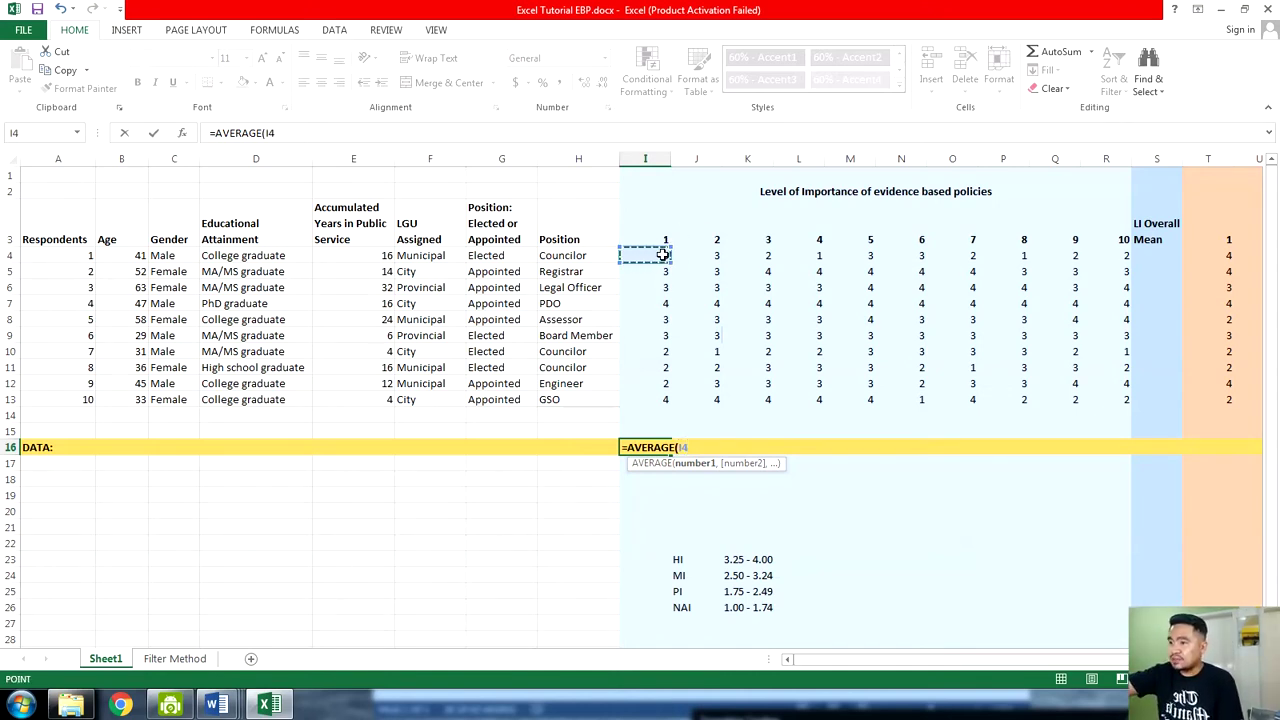
drag(662, 255, 662, 397)
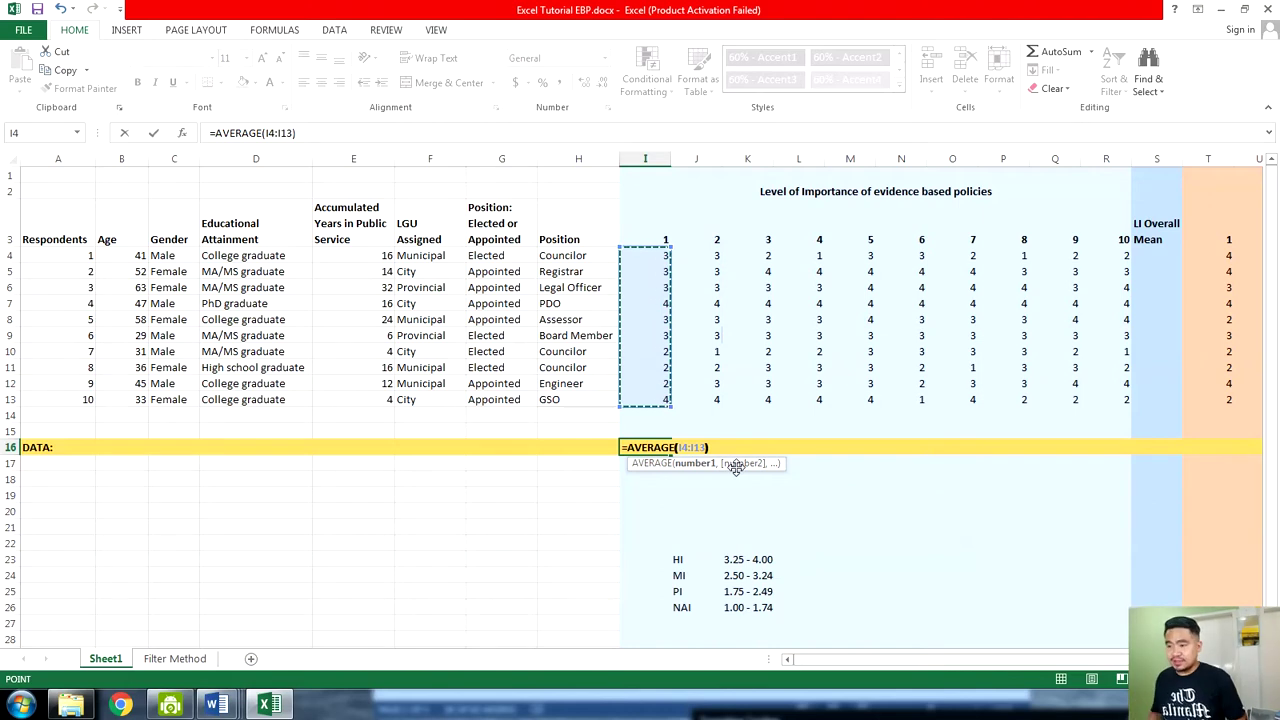
key(Return)
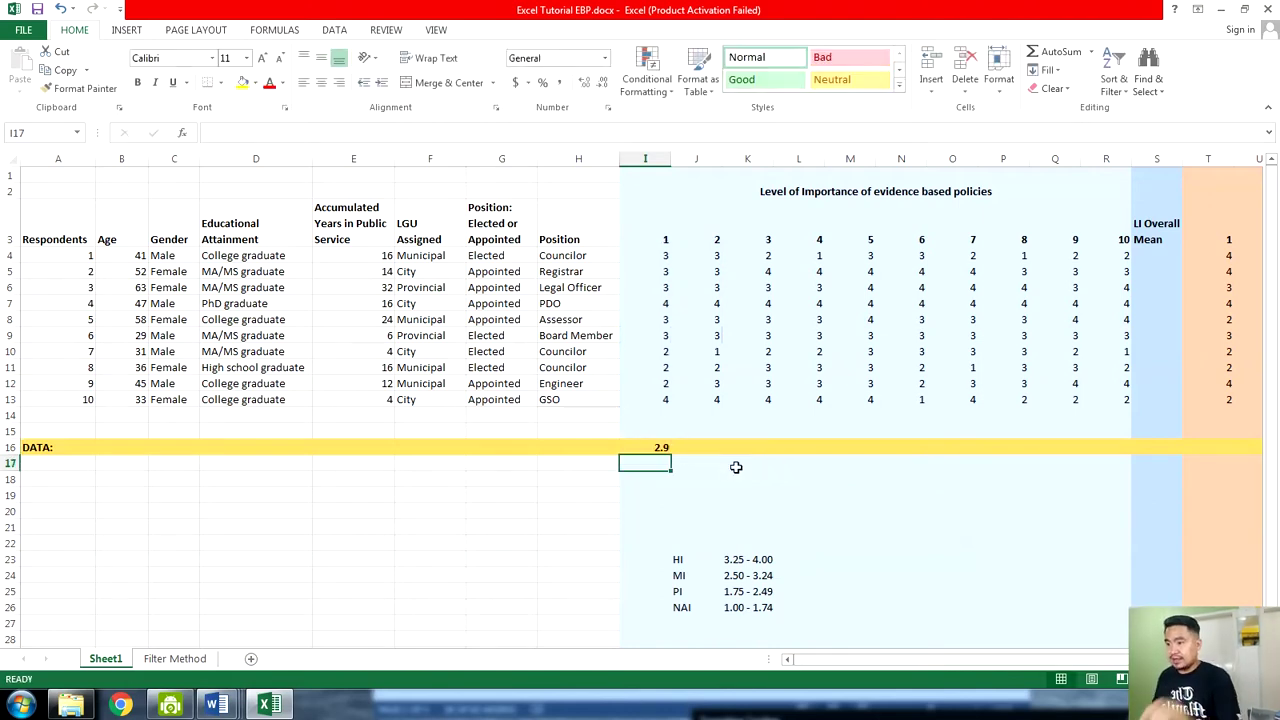
click(663, 448)
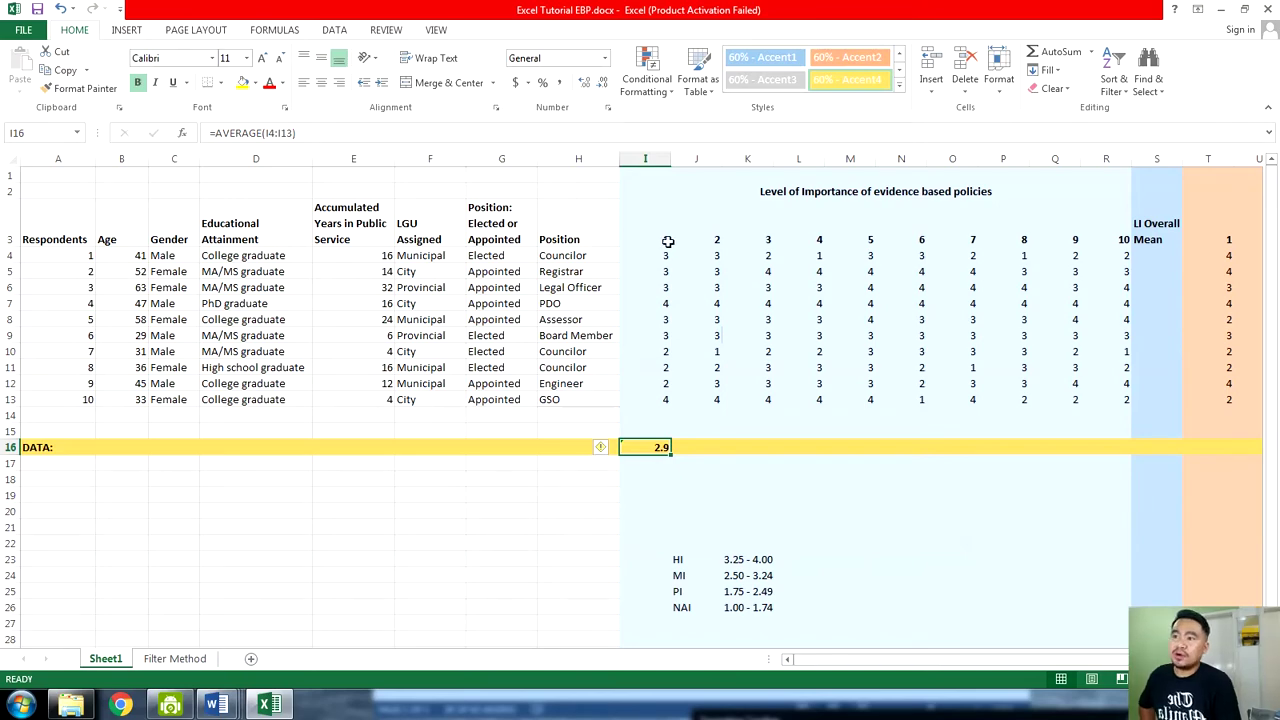
click(214, 705)
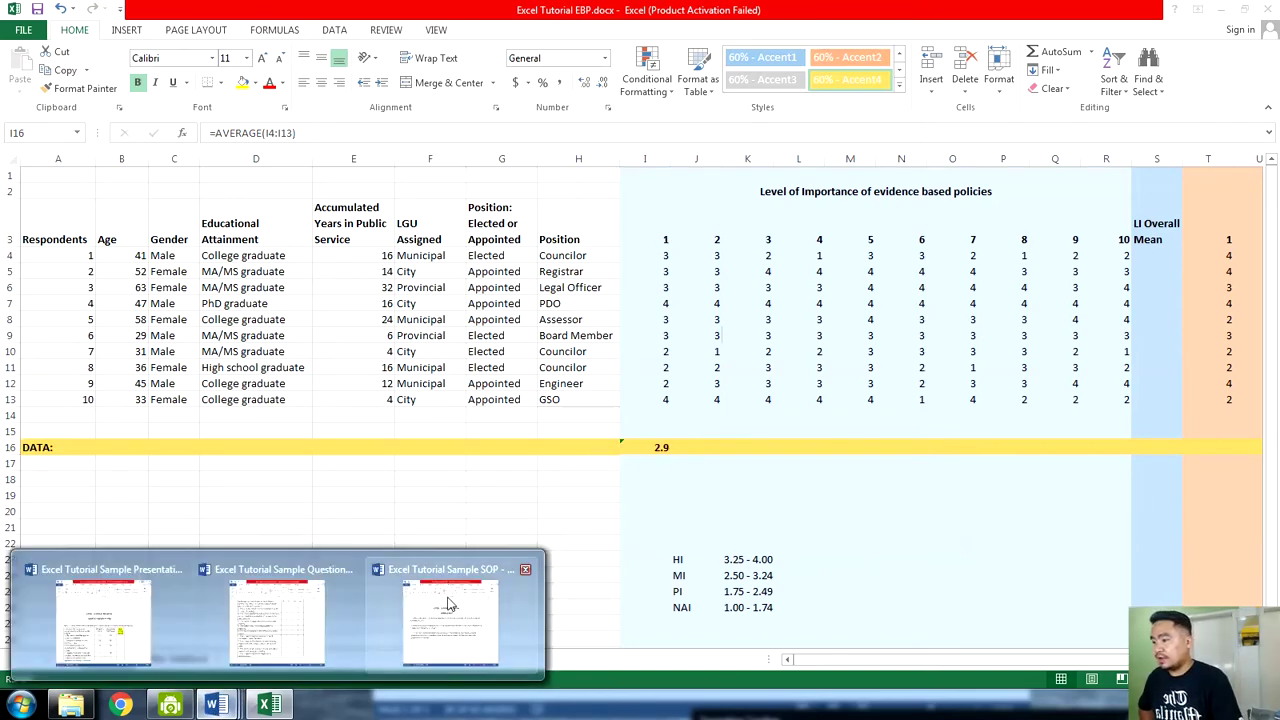
Bring up the Word questionnaire, scroll to Part II's indicator table, then return to Excel
click(304, 618)
scroll(390, 418, up, 4)
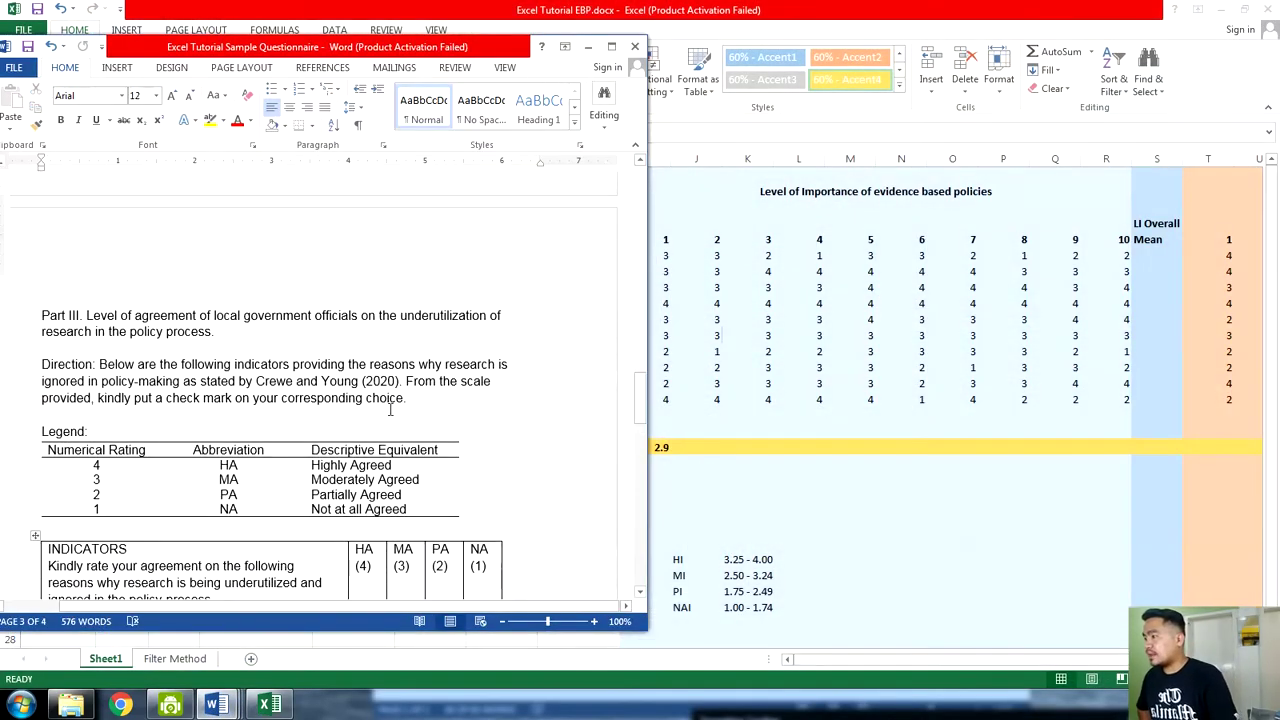
scroll(386, 390, down, 15)
scroll(386, 386, up, 8)
scroll(384, 384, down, 1)
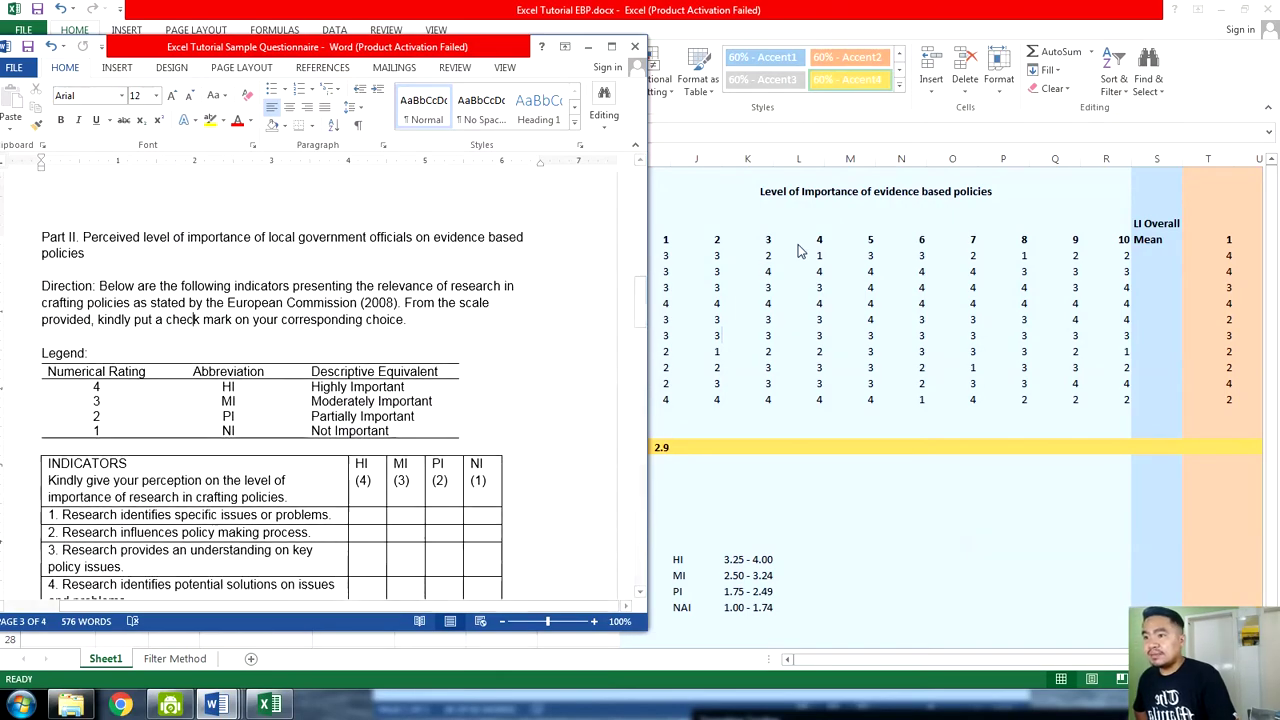
scroll(600, 300, up, 1)
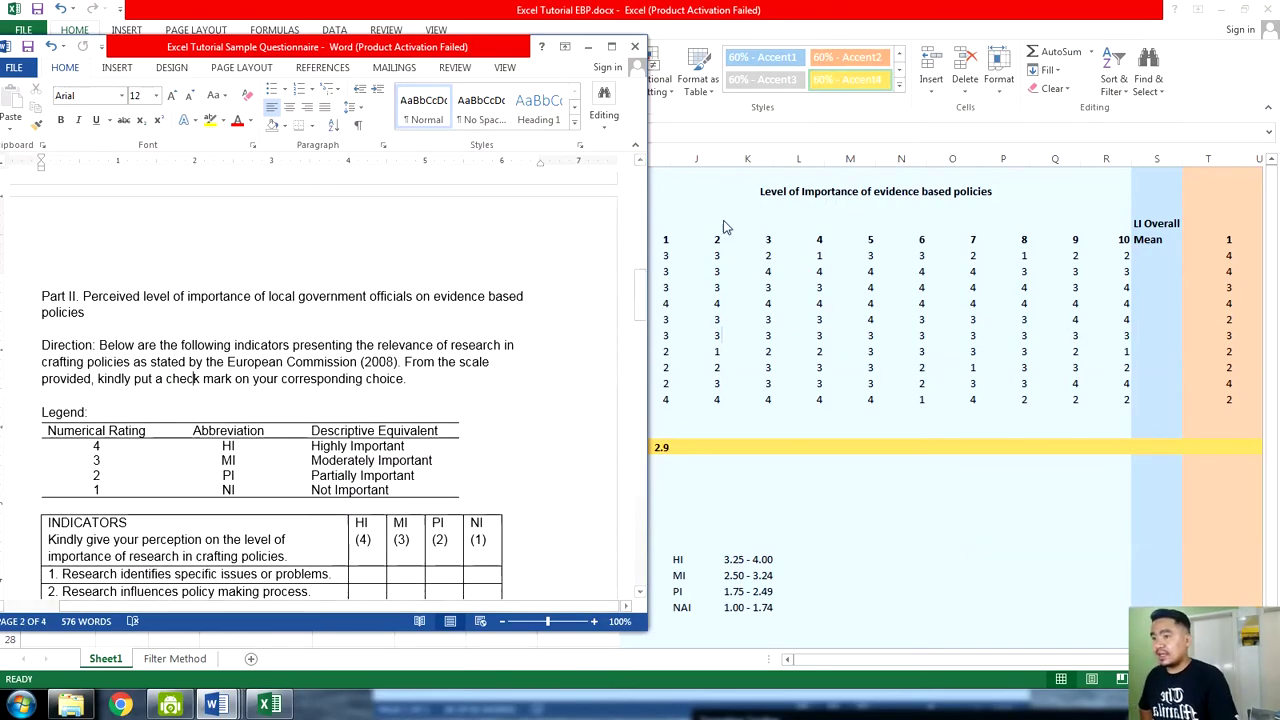
scroll(300, 420, down, 4)
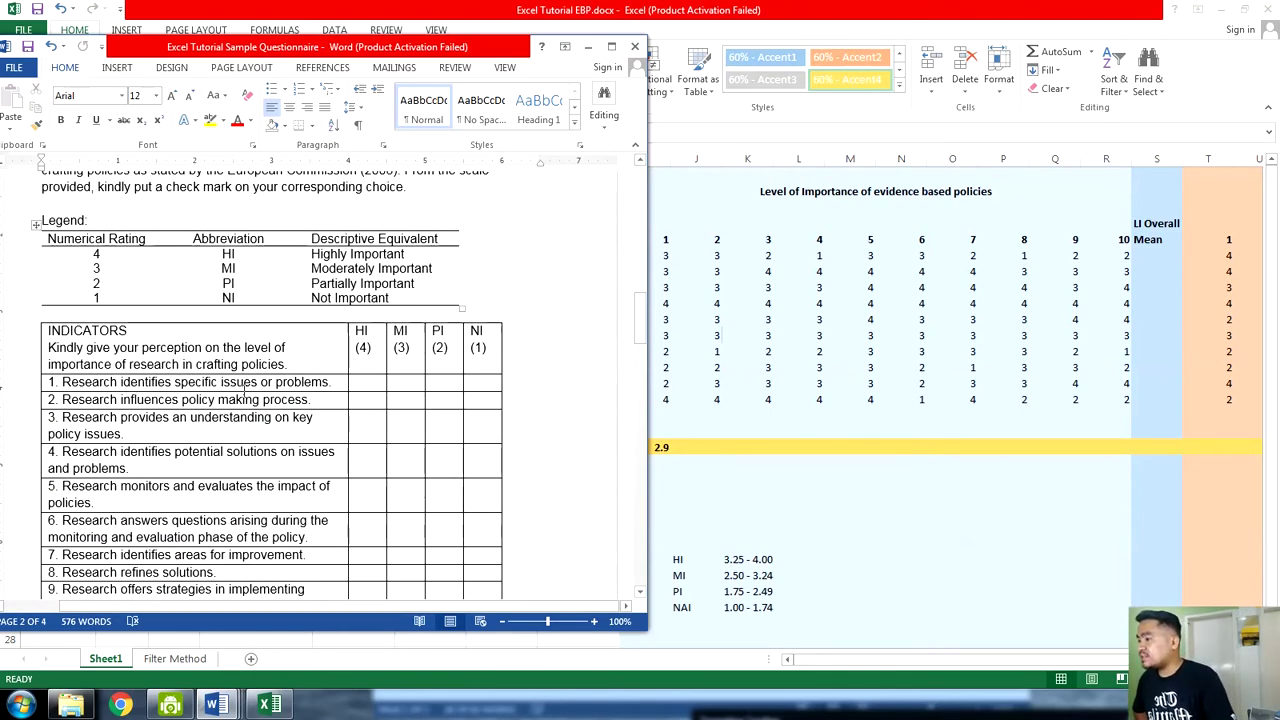
click(334, 386)
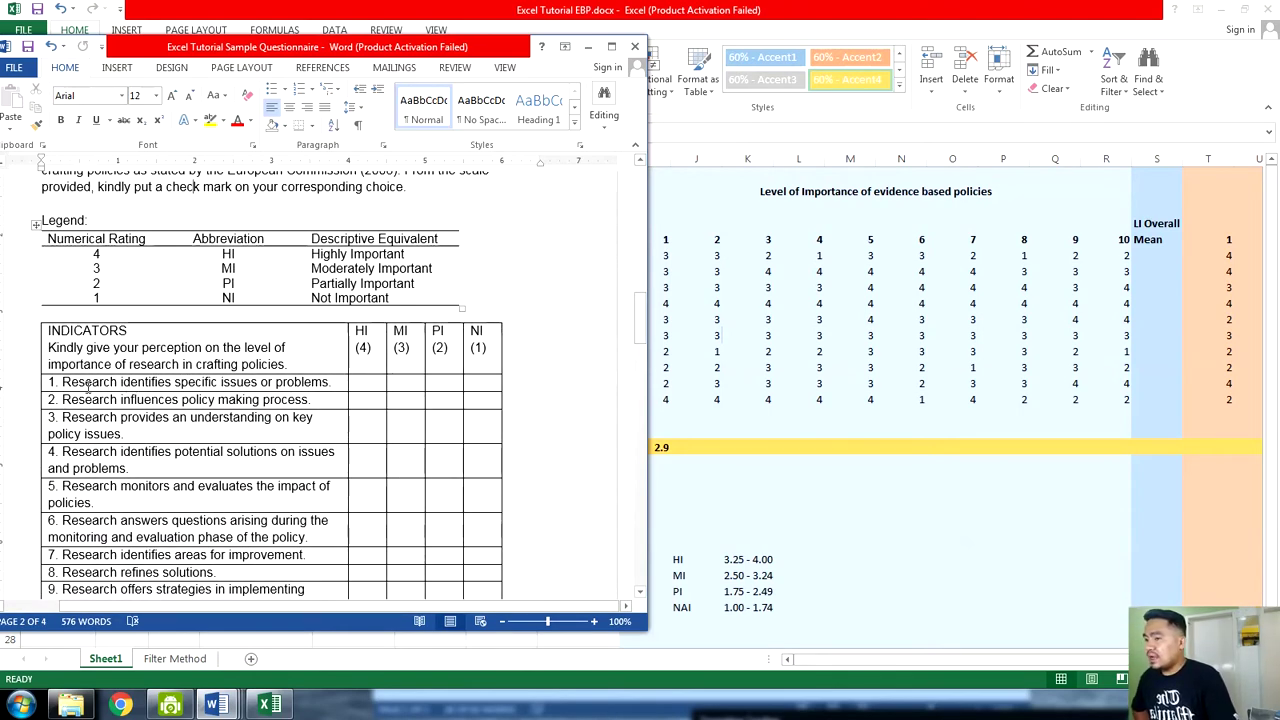
click(700, 445)
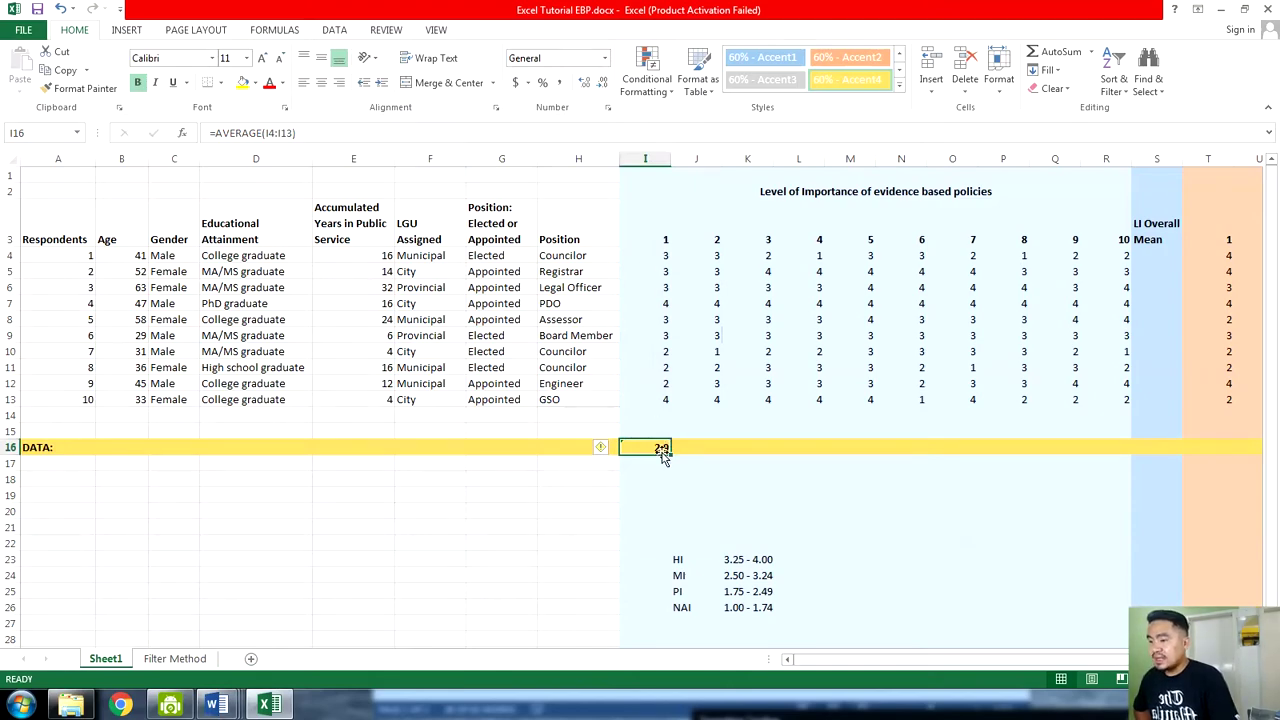
Bring the Excel survey sheet back to the front
click(268, 705)
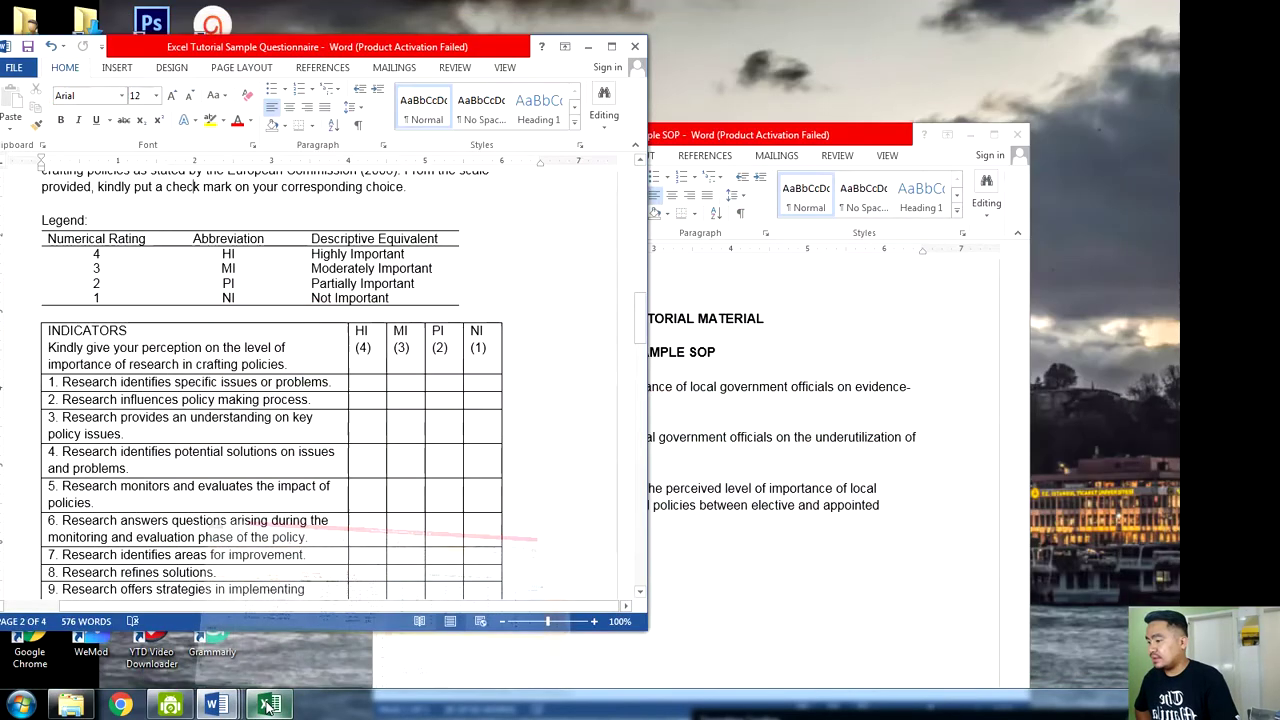
click(268, 705)
click(268, 705)
click(268, 705)
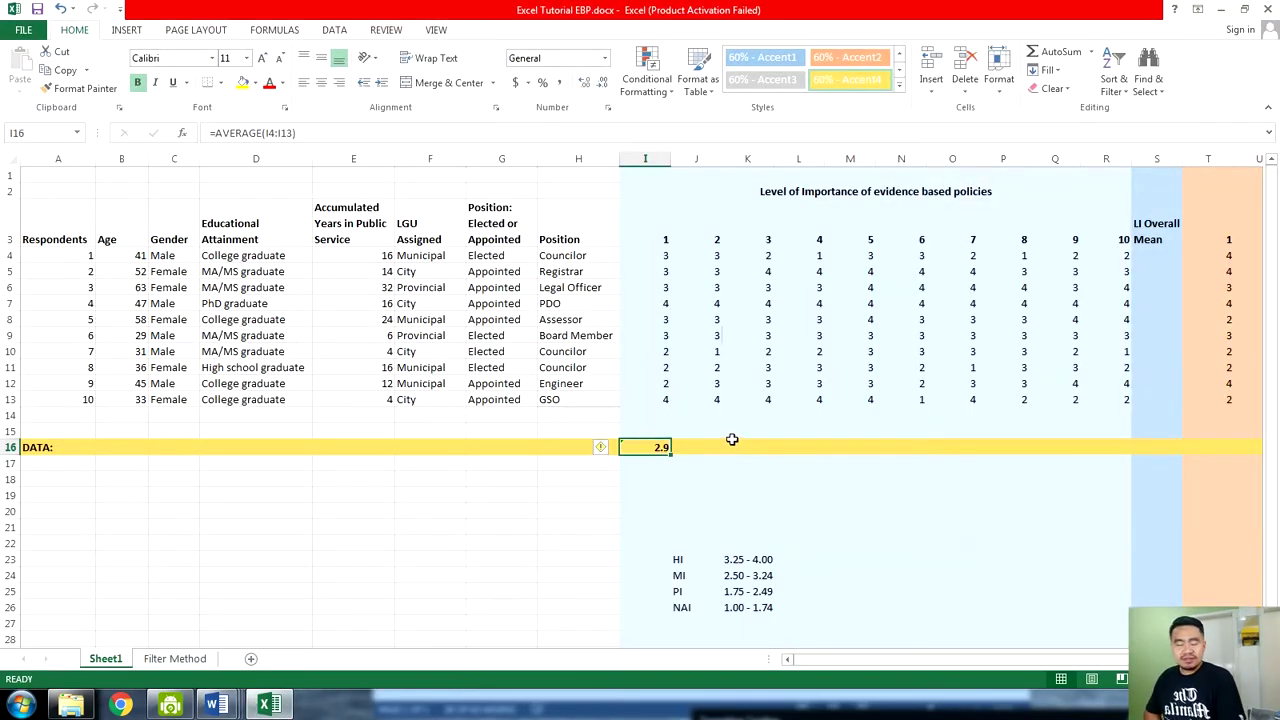
key(super)
click(676, 444)
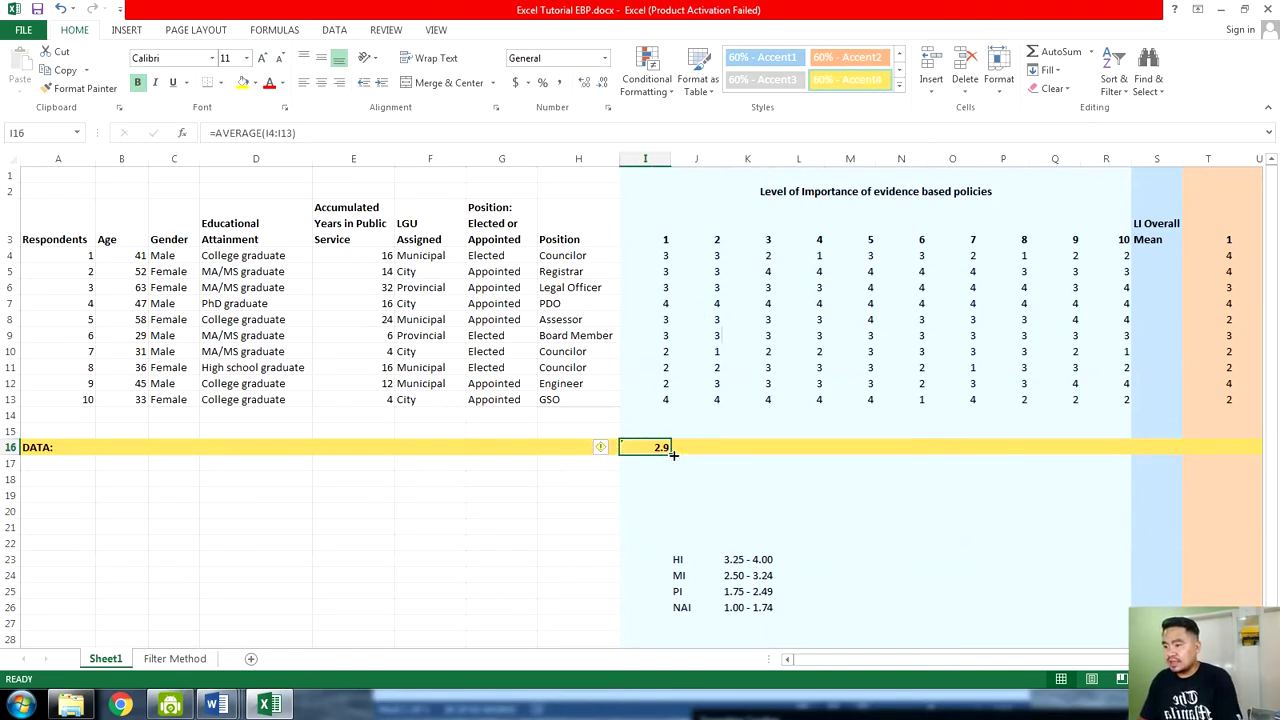
Copy I16's AVERAGE formula across to R16 and verify the Q16 and R16 formulas
drag(672, 454, 668, 456)
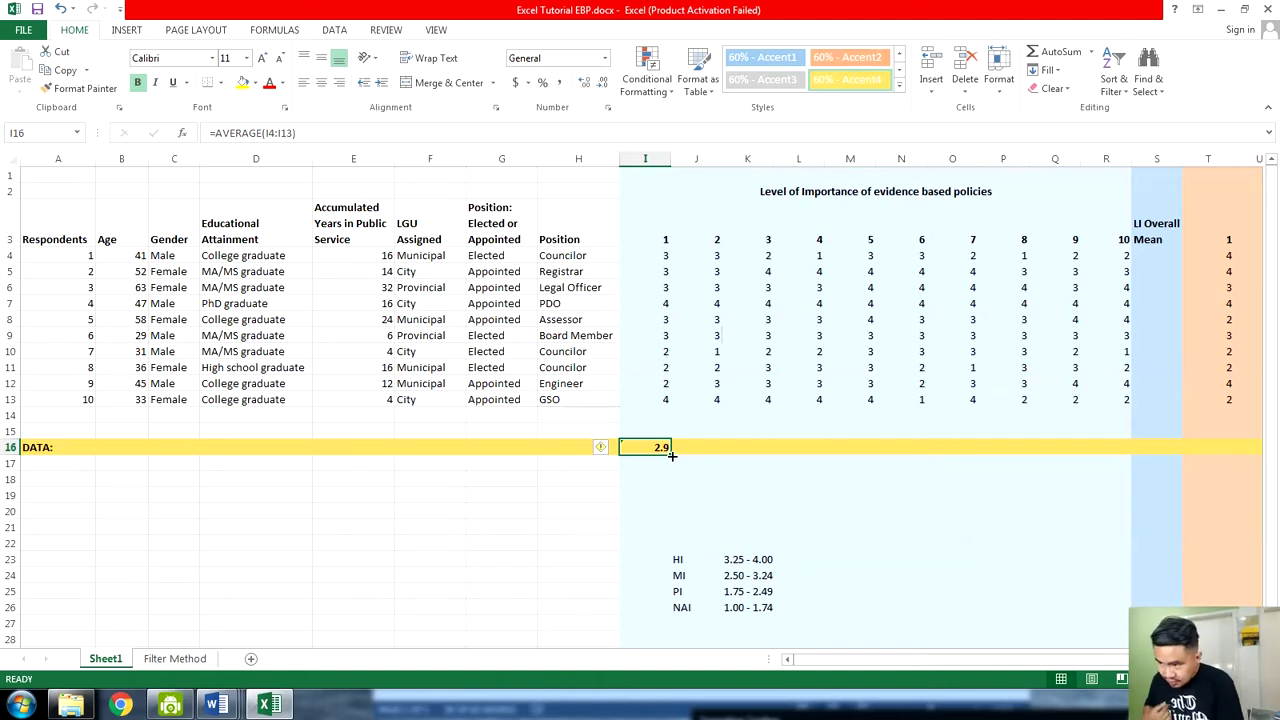
drag(672, 455, 1114, 437)
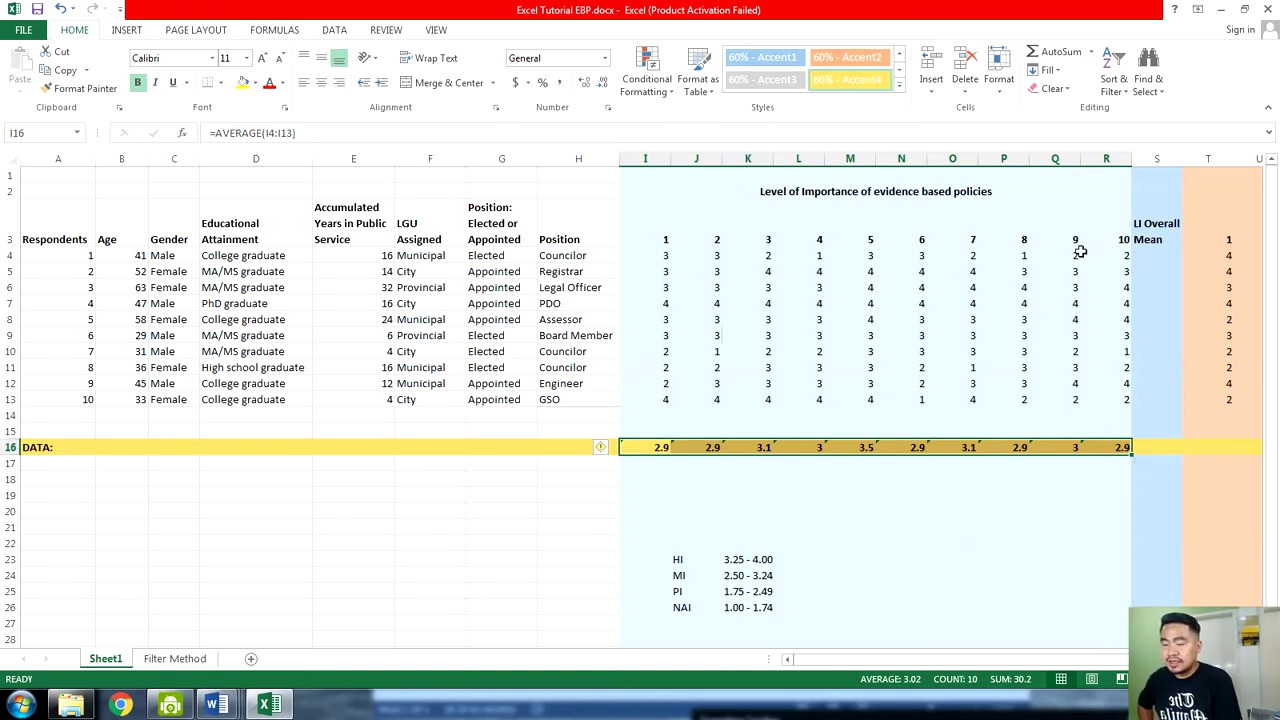
click(1054, 489)
double_click(1066, 447)
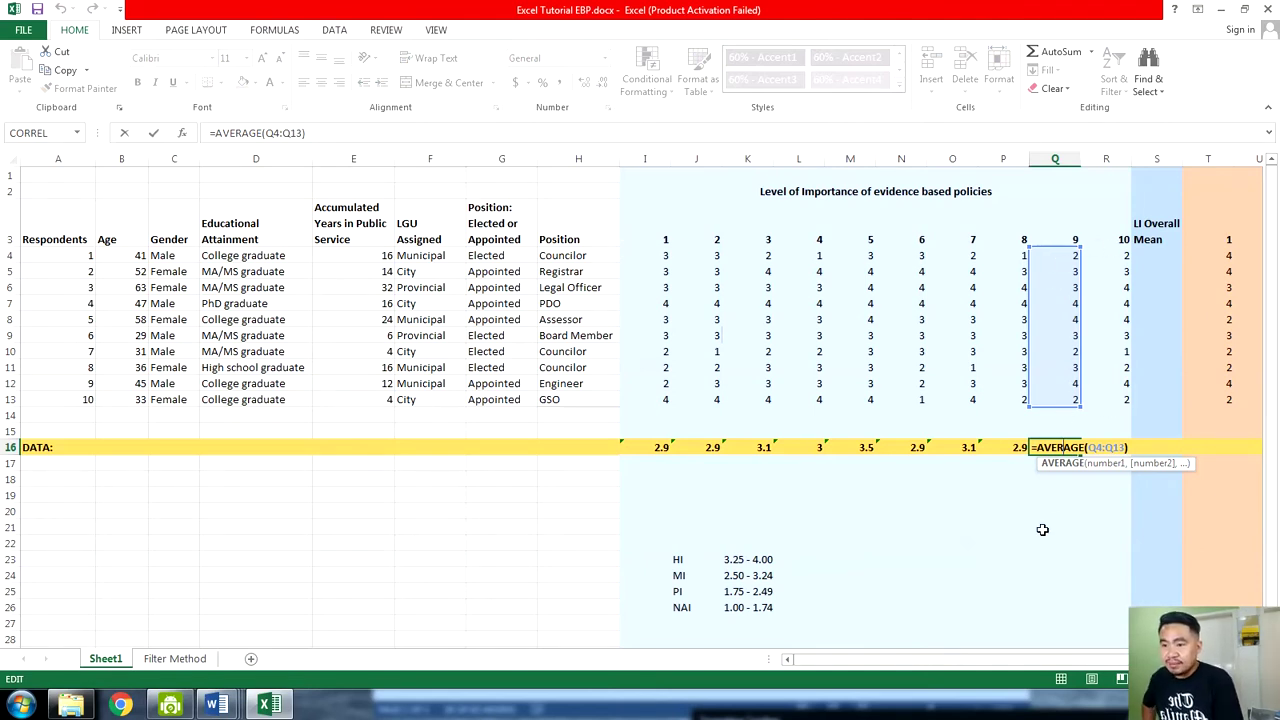
key(Escape)
click(1107, 447)
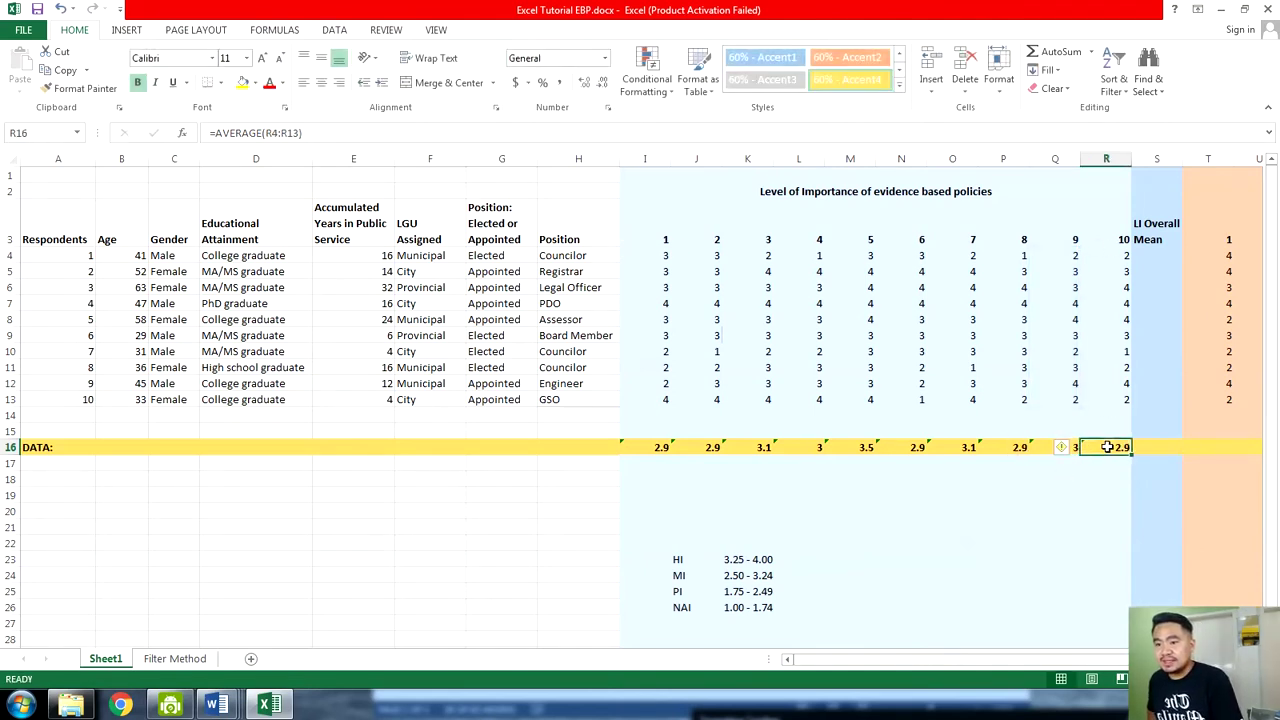
click(214, 704)
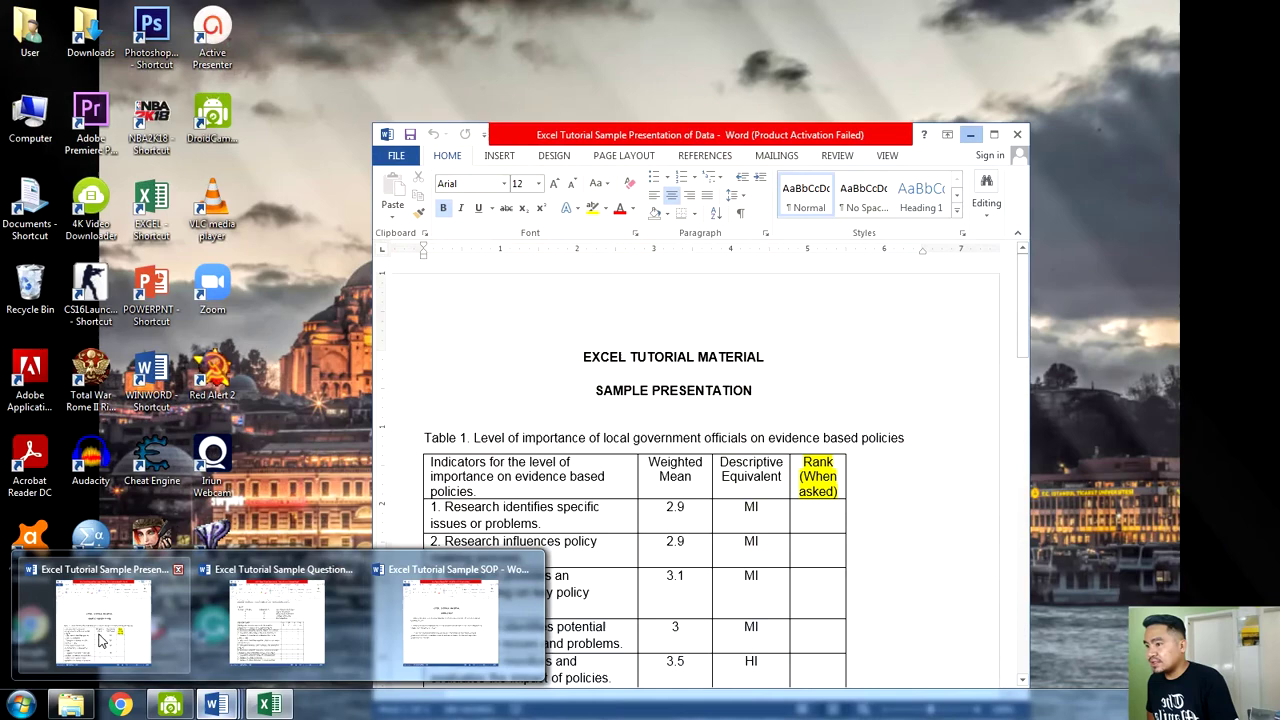
Place the Sample Presentation of Data document beside Excel and scroll to its Table 1
click(100, 640)
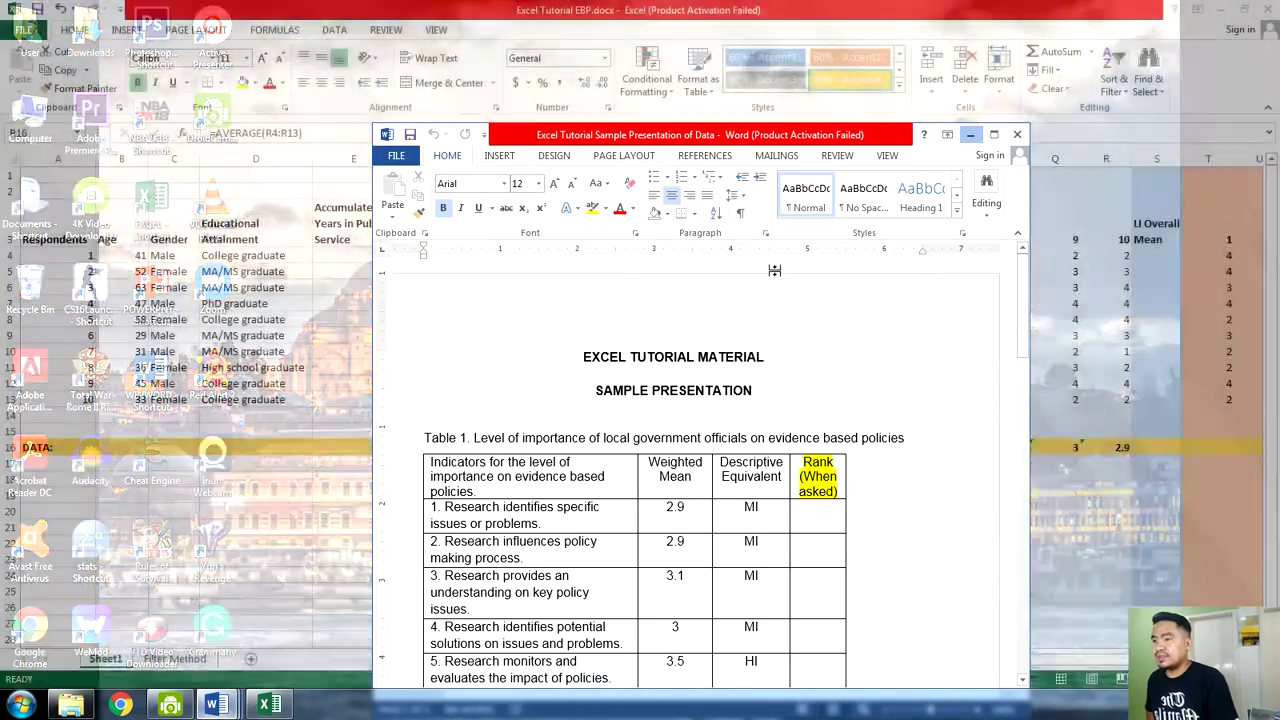
drag(958, 137, 676, 90)
click(688, 87)
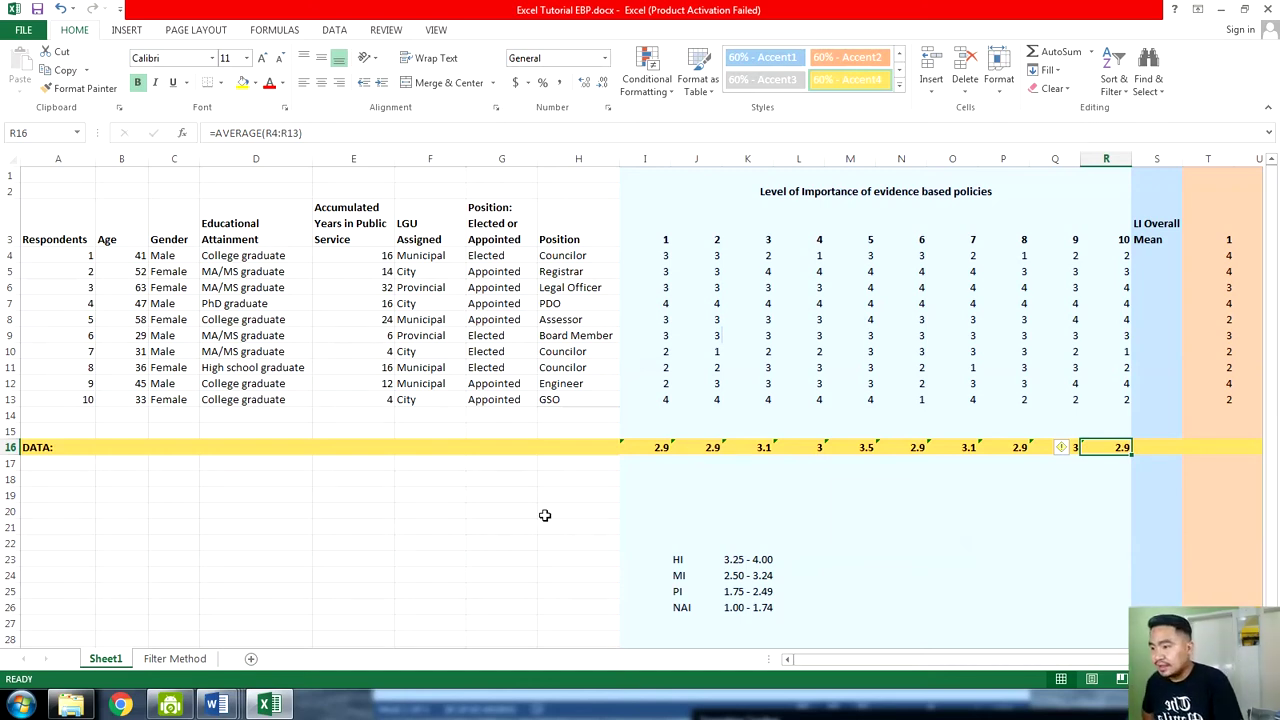
click(212, 705)
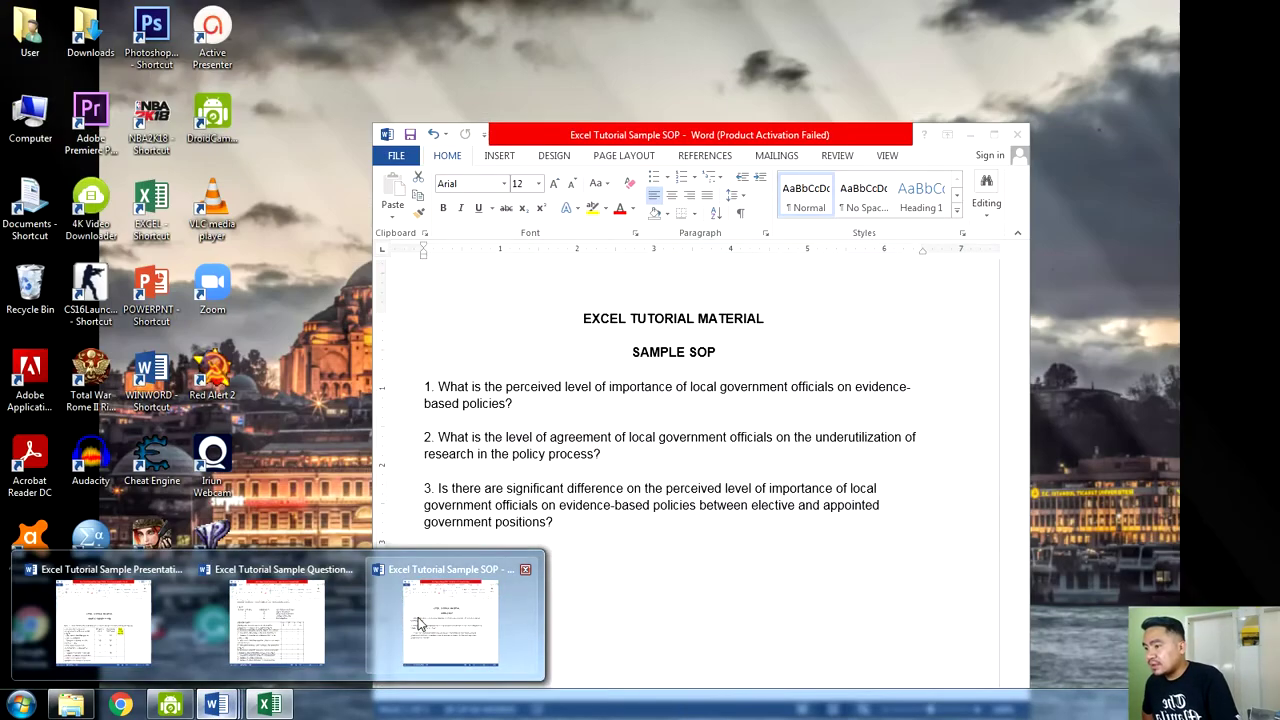
mouse_move(313, 628)
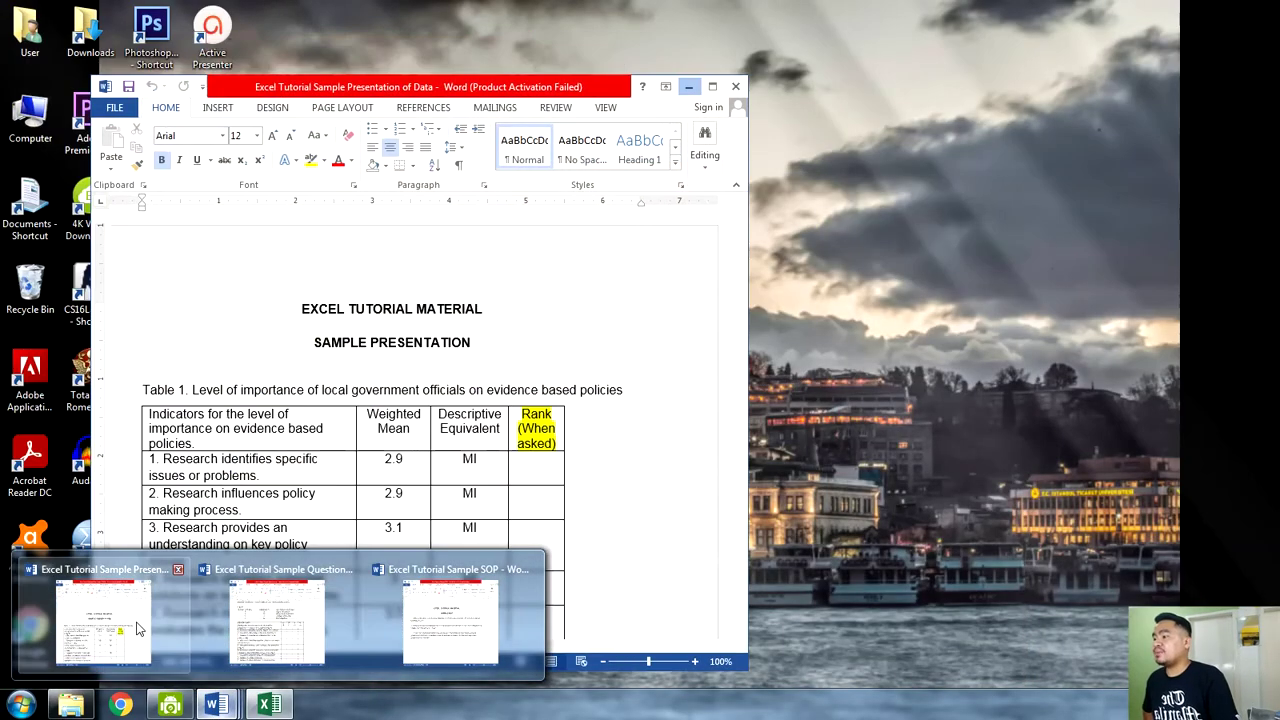
click(103, 622)
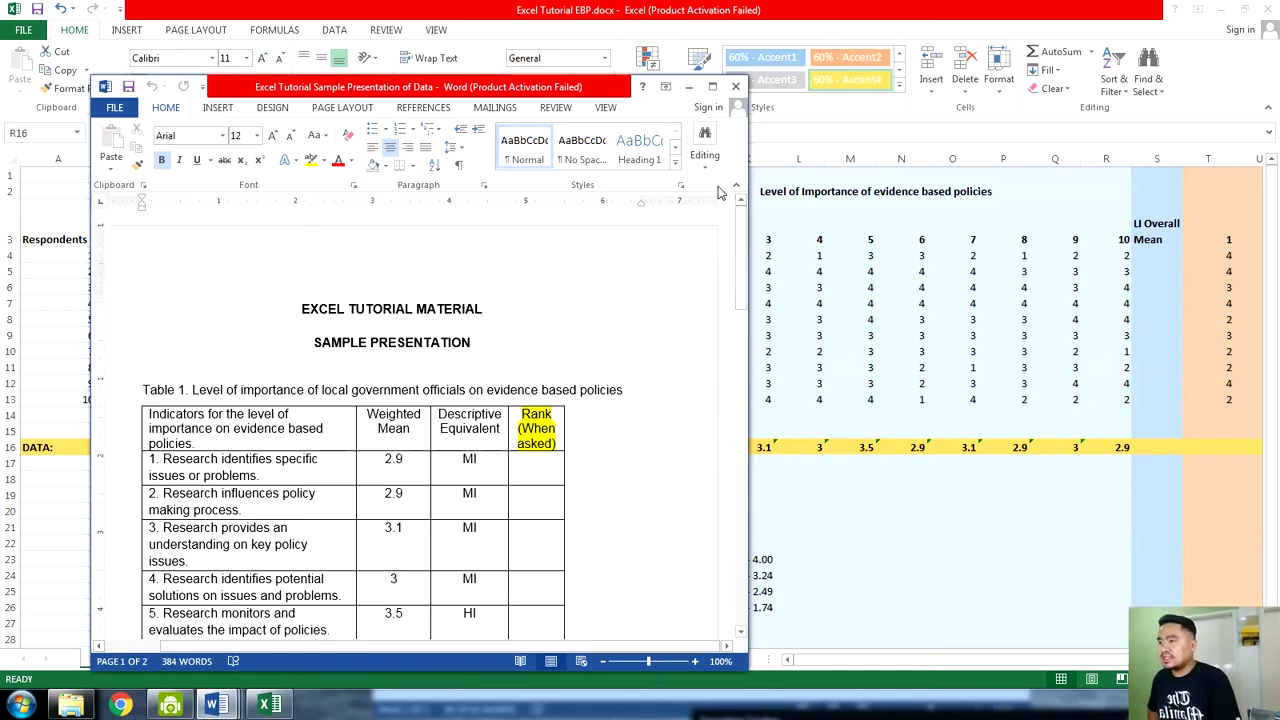
drag(611, 86, 481, 68)
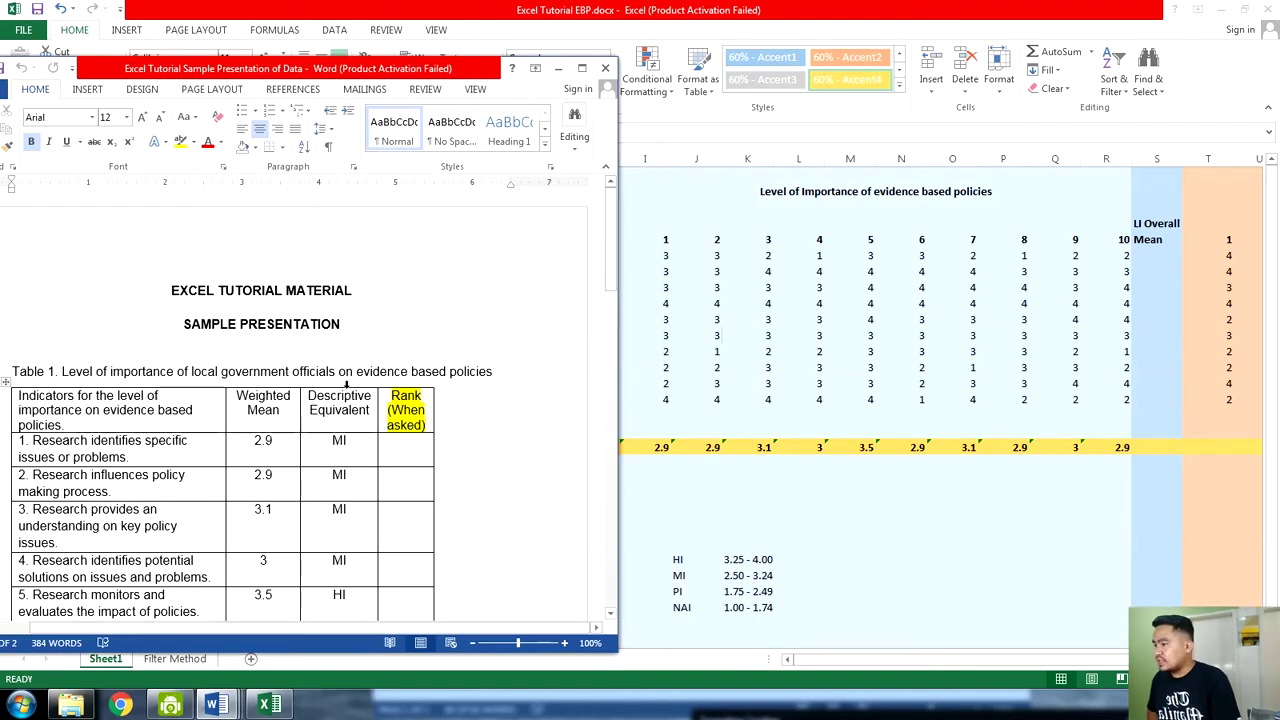
scroll(353, 395, down, 1)
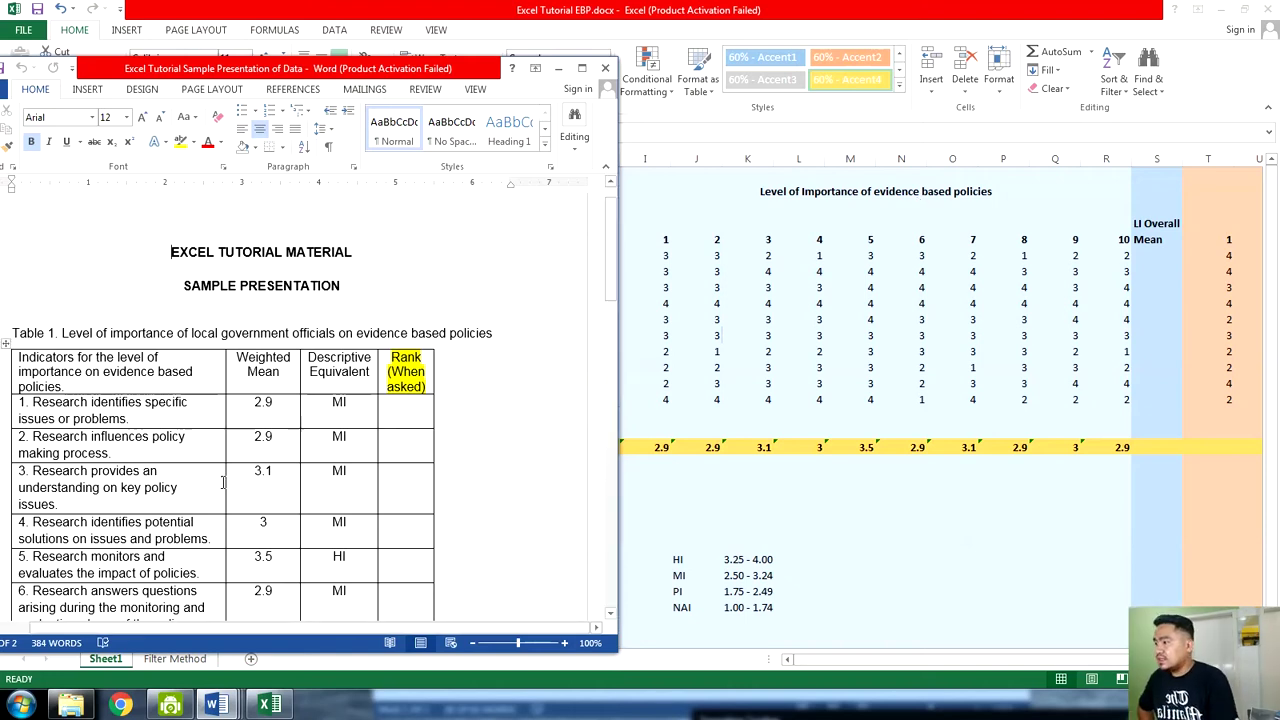
scroll(254, 483, down, 1)
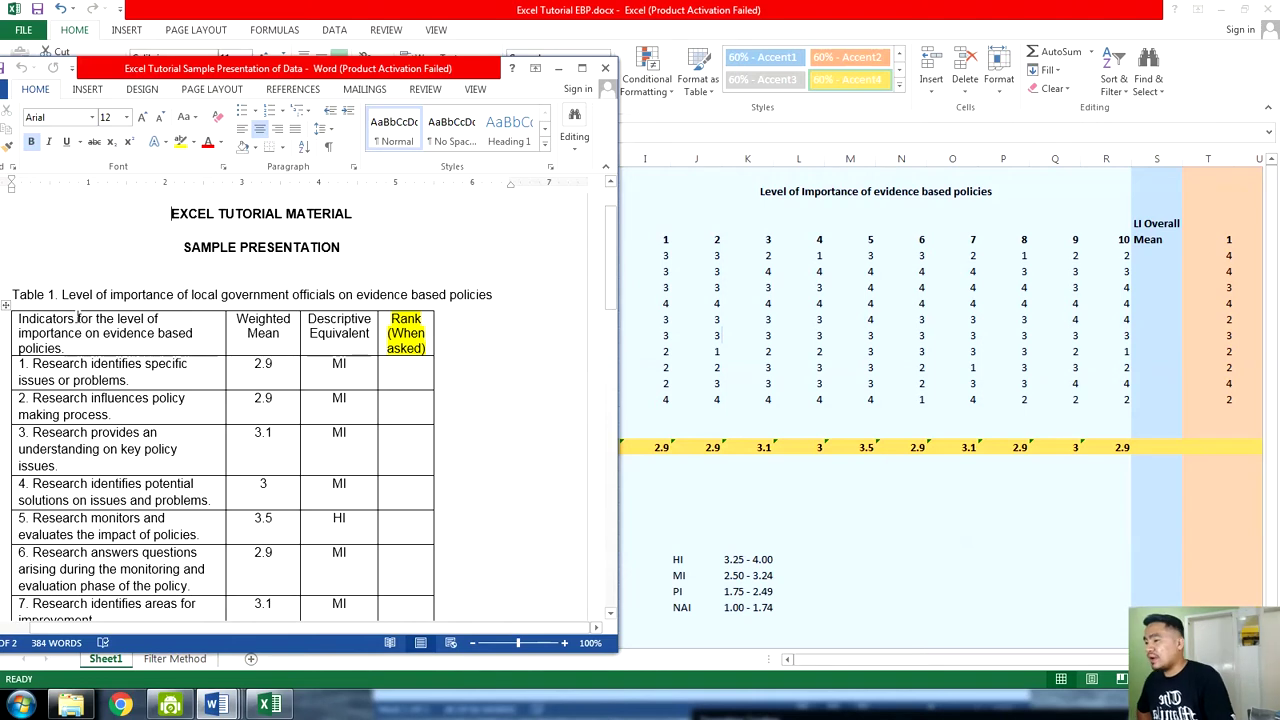
Fix the Table 1 caption so it begins 'Perceived level of importance'
click(62, 293)
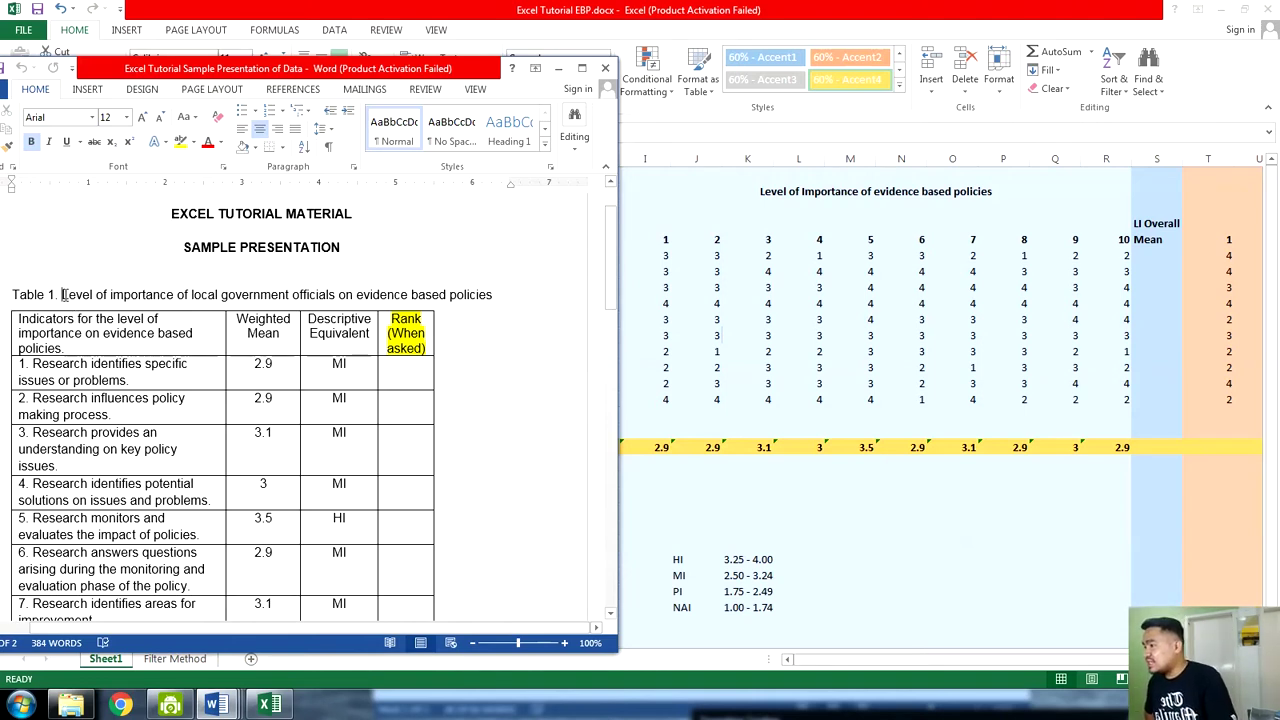
key(Delete)
text(Perceivce)
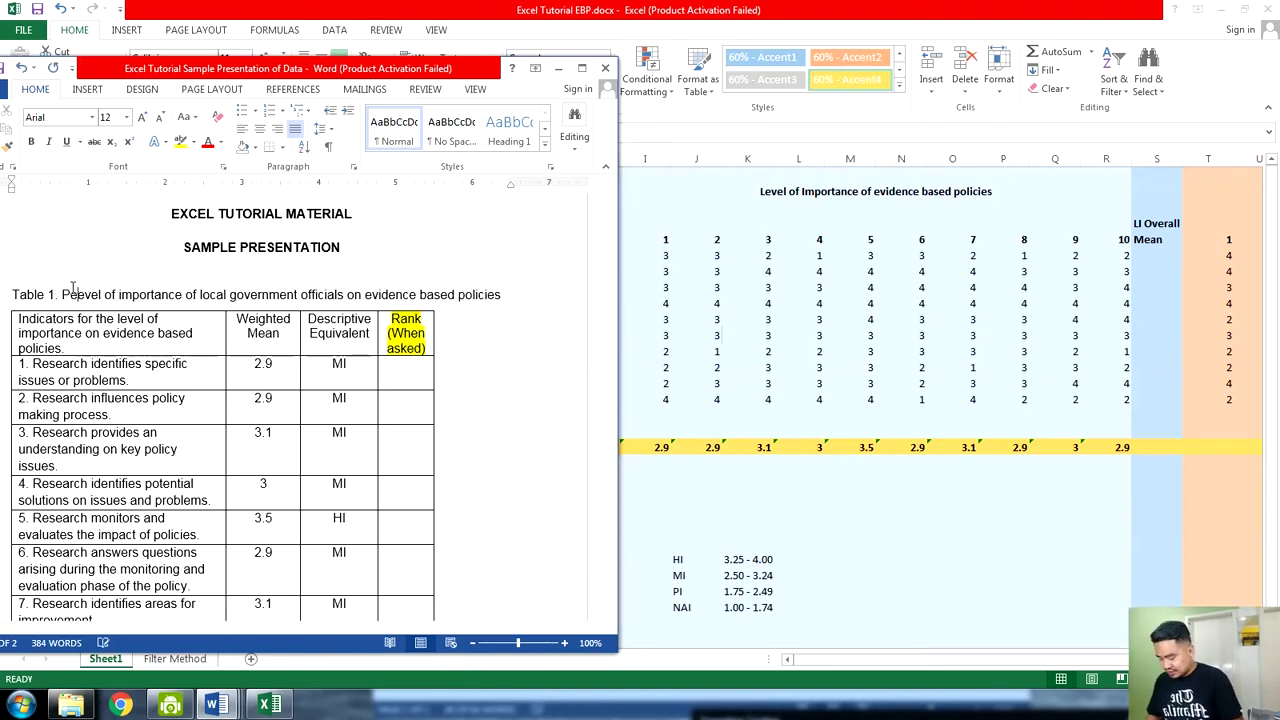
key(BackSpace)
key(BackSpace)
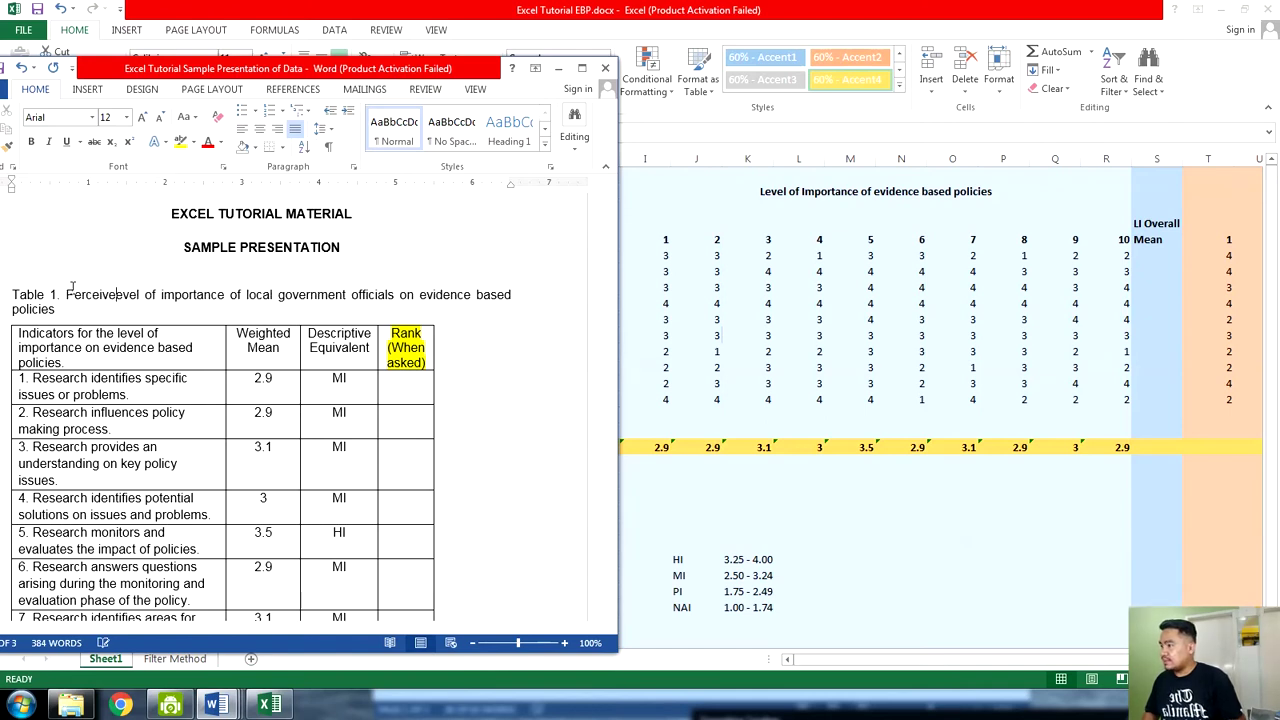
text(ed l)
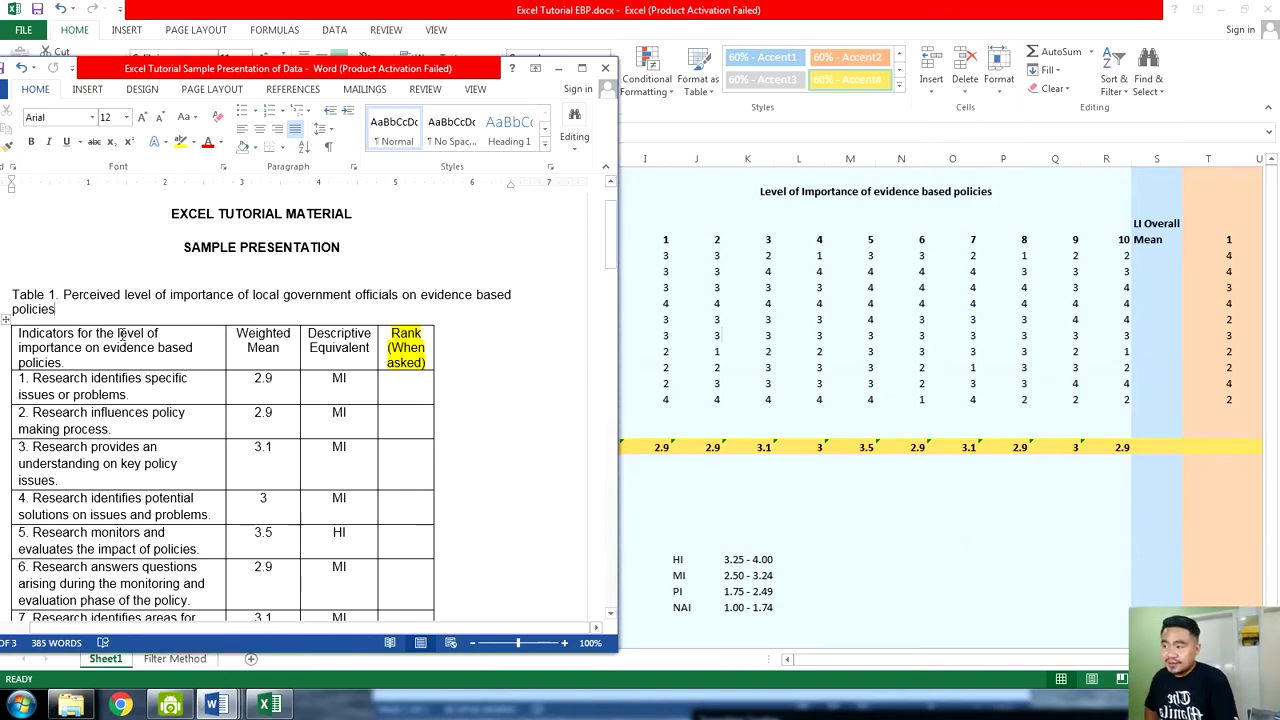
scroll(121, 333, down, 5)
scroll(96, 507, up, 4)
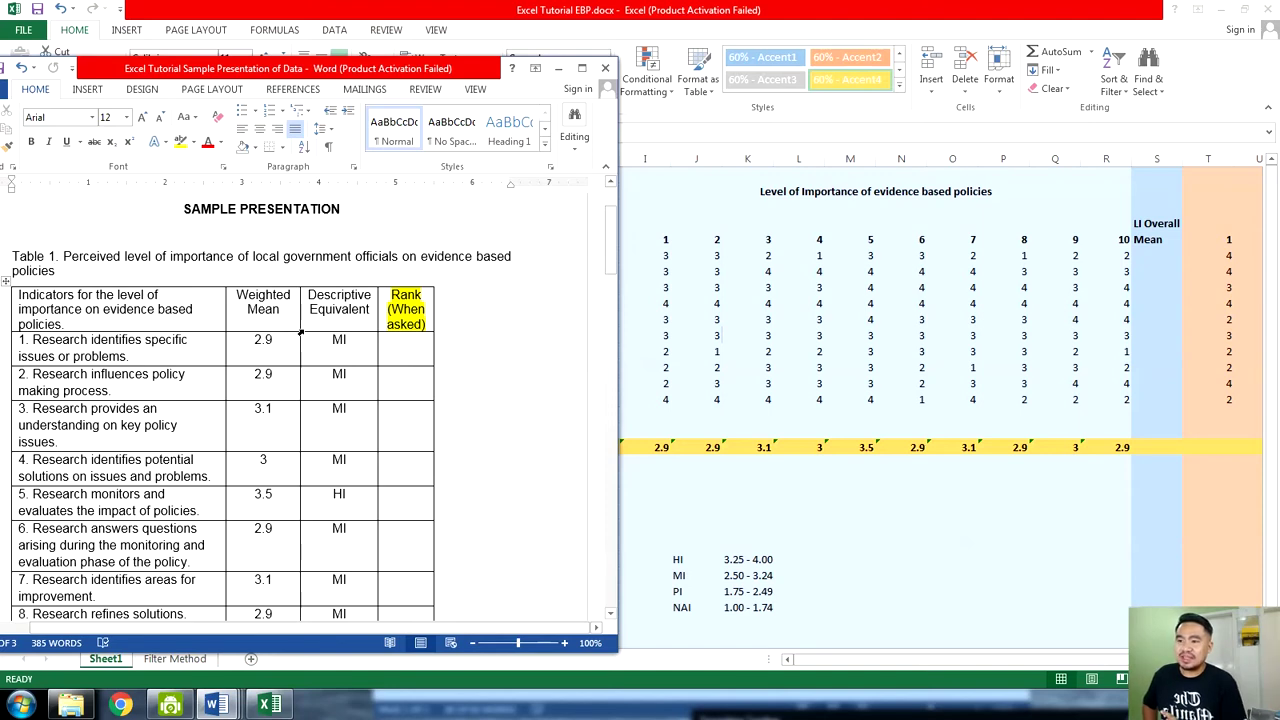
Review the Weighted Mean column of the Word Table 1
click(248, 300)
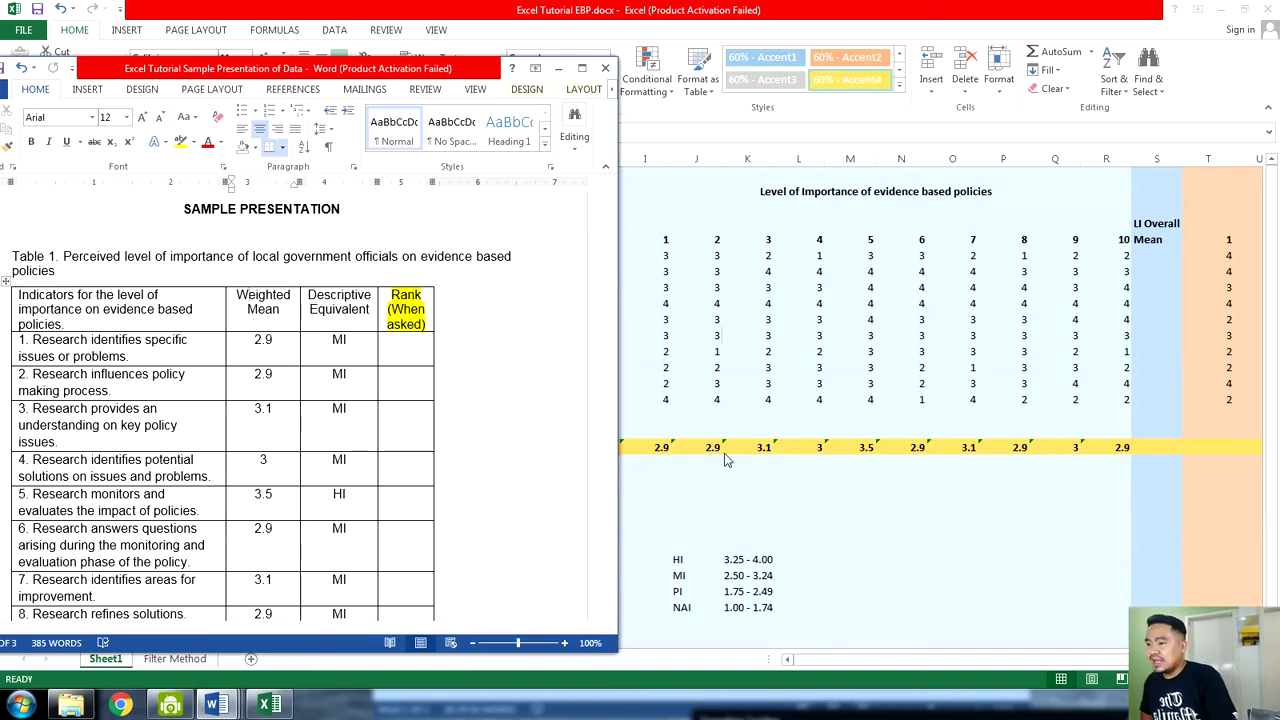
scroll(450, 450, down, 4)
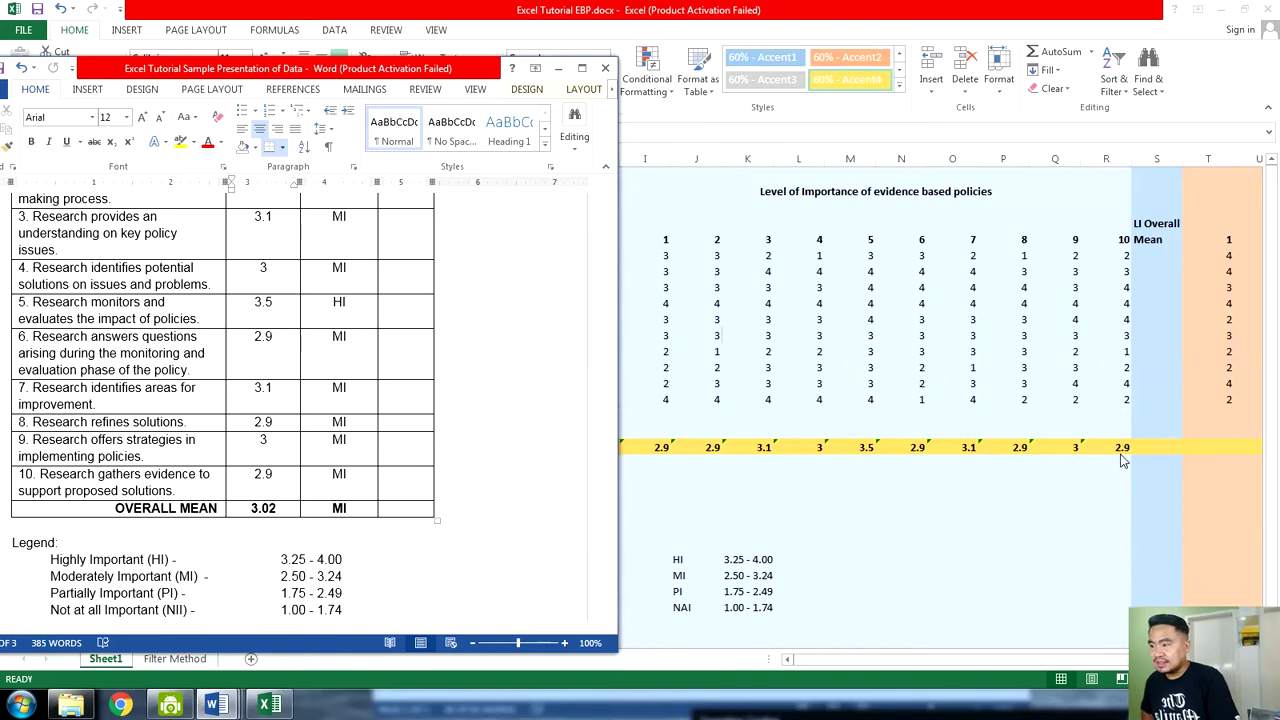
scroll(281, 340, up, 4)
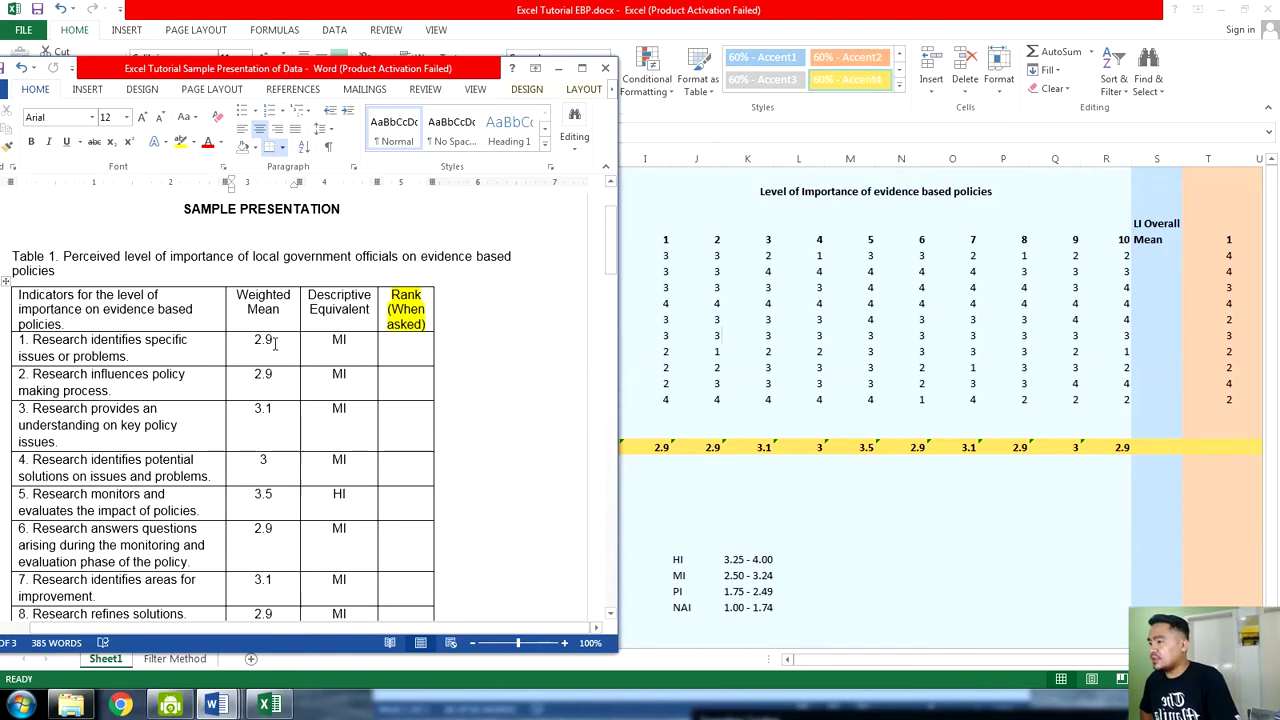
scroll(285, 345, down, 4)
scroll(250, 400, up, 4)
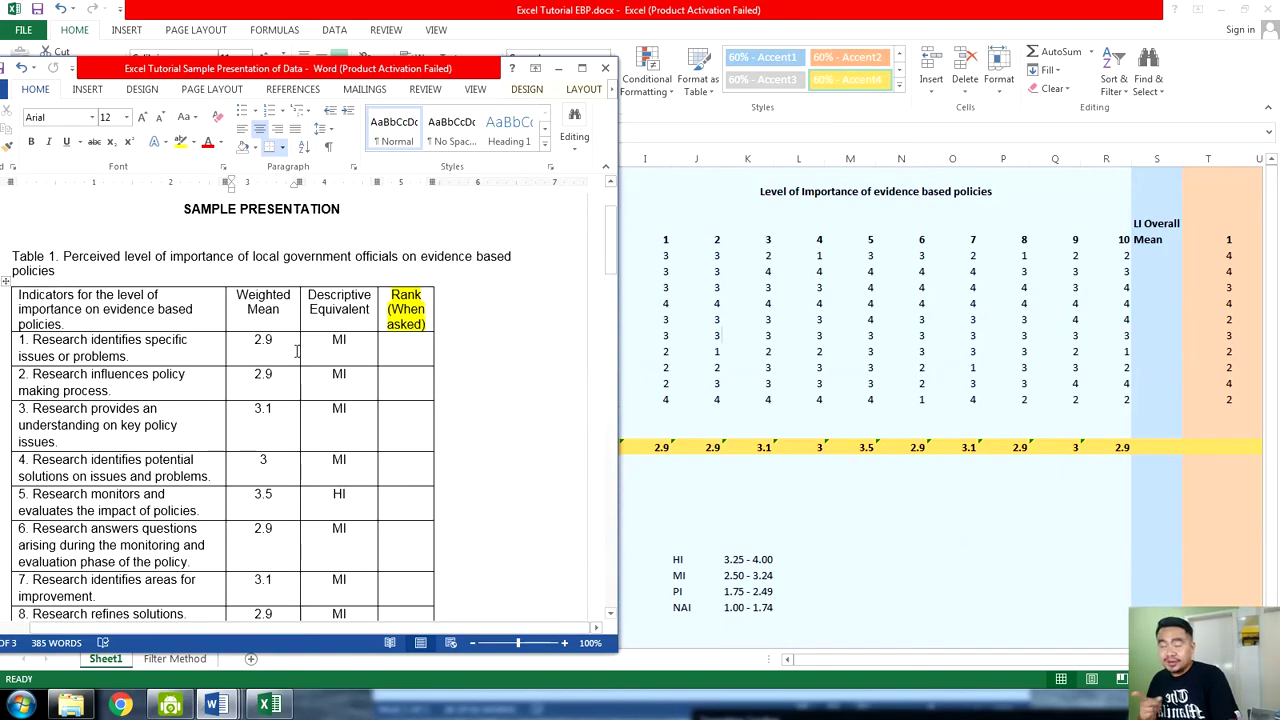
scroll(218, 432, down, 4)
scroll(180, 440, down, 1)
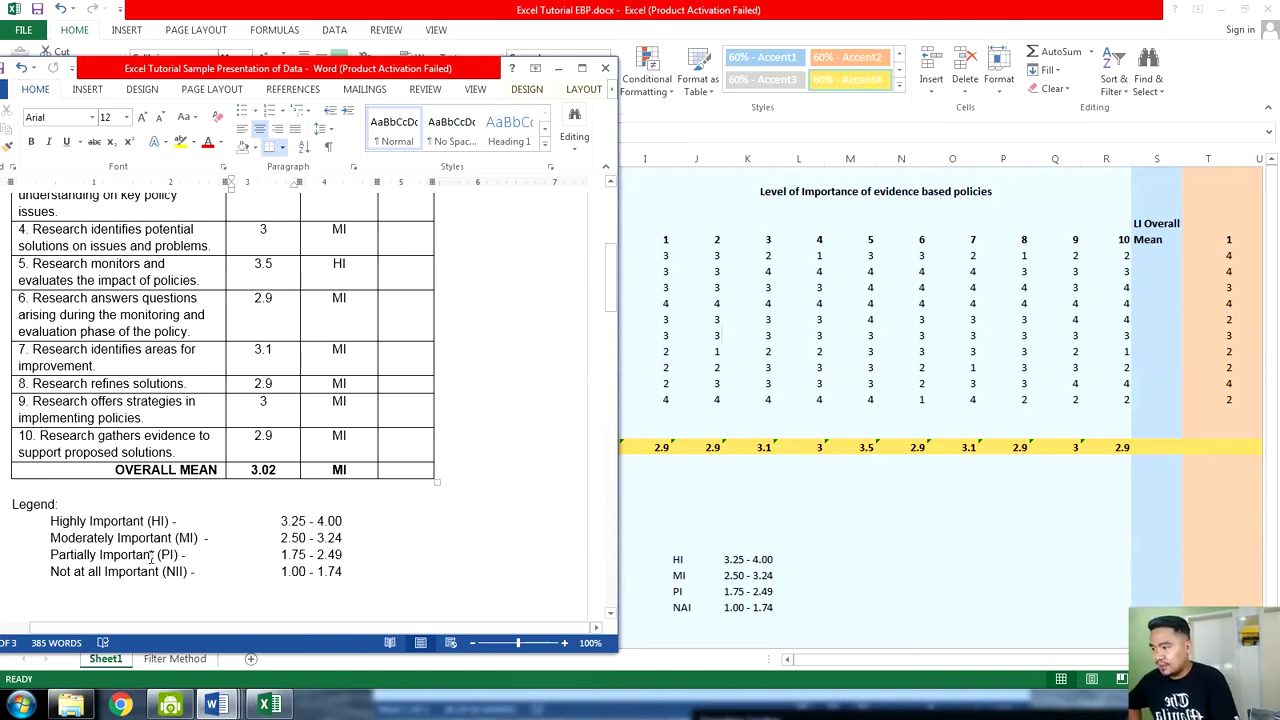
Delete the trailing dash after the NII legend entry and look over the table
click(194, 578)
key(BackSpace)
key(BackSpace)
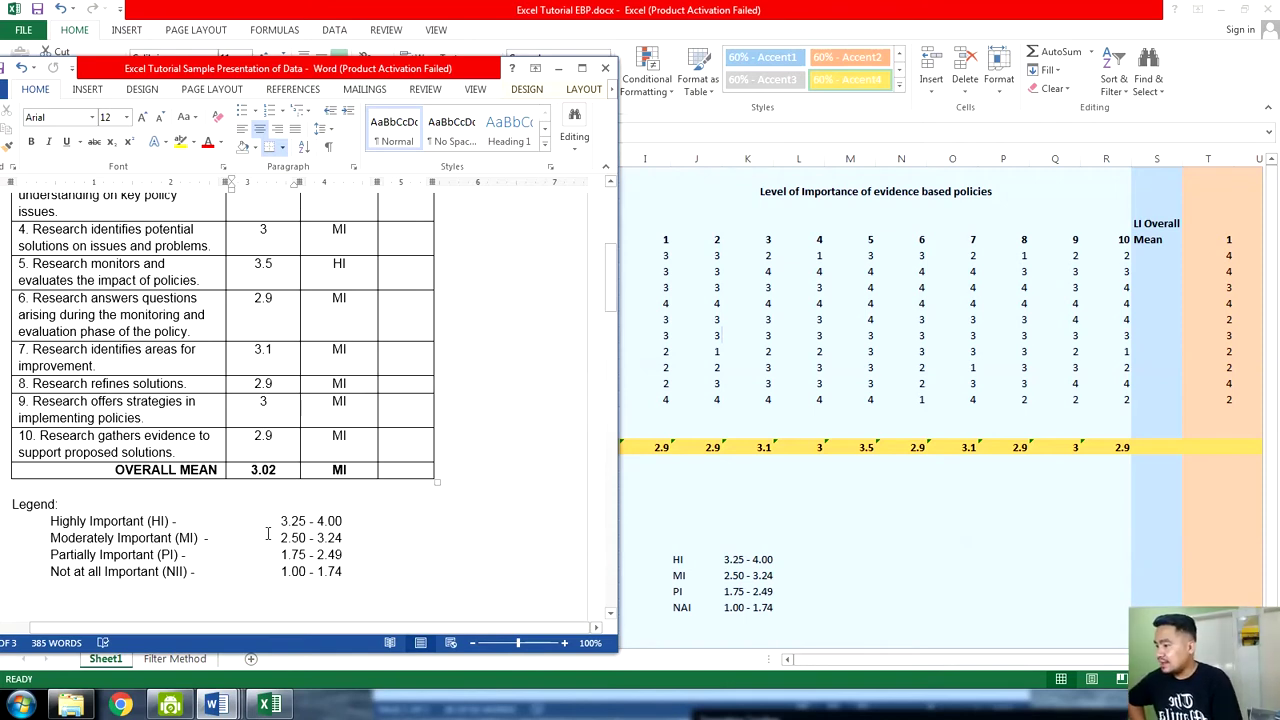
scroll(268, 535, up, 4)
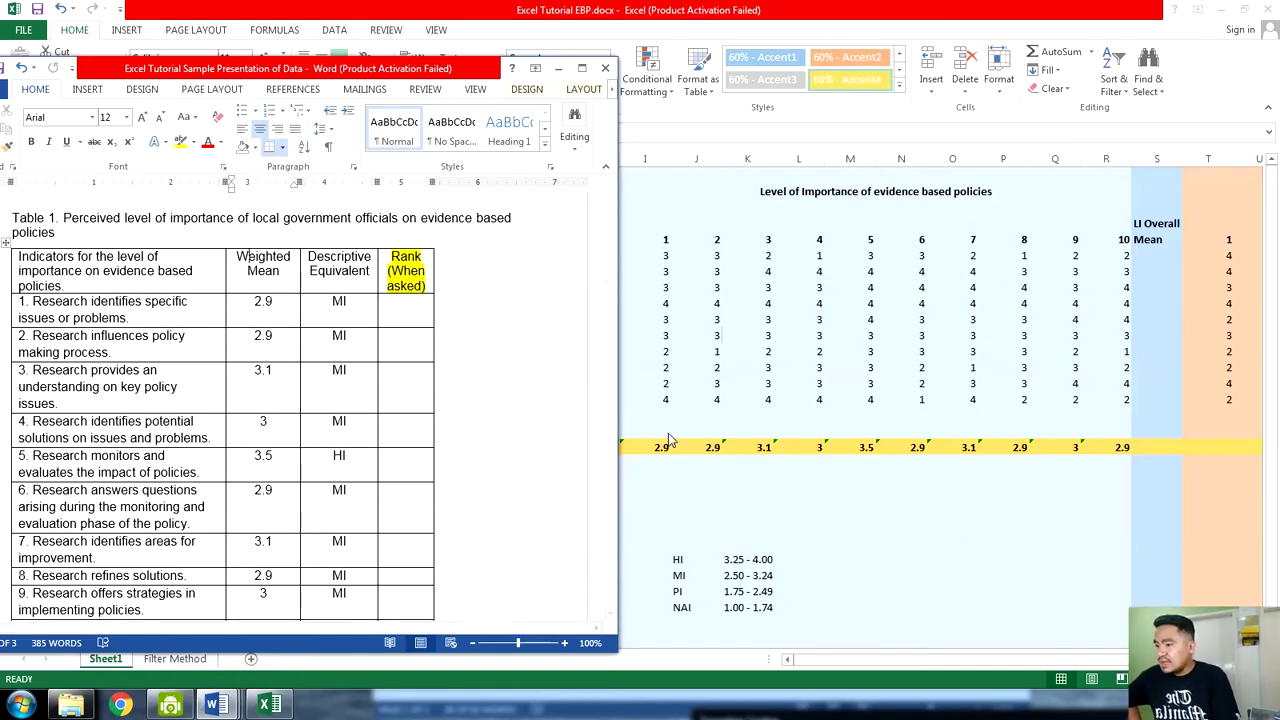
scroll(258, 310, down, 2)
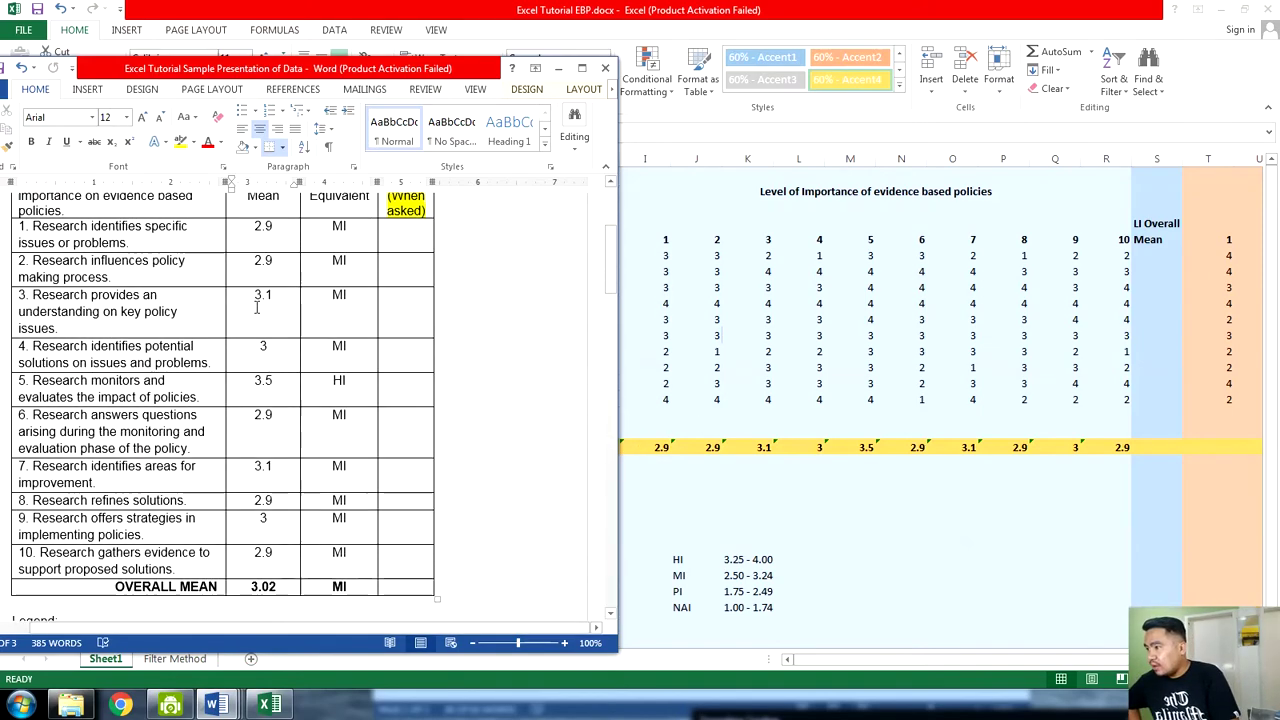
scroll(265, 310, up, 2)
scroll(269, 310, down, 2)
scroll(269, 310, up, 2)
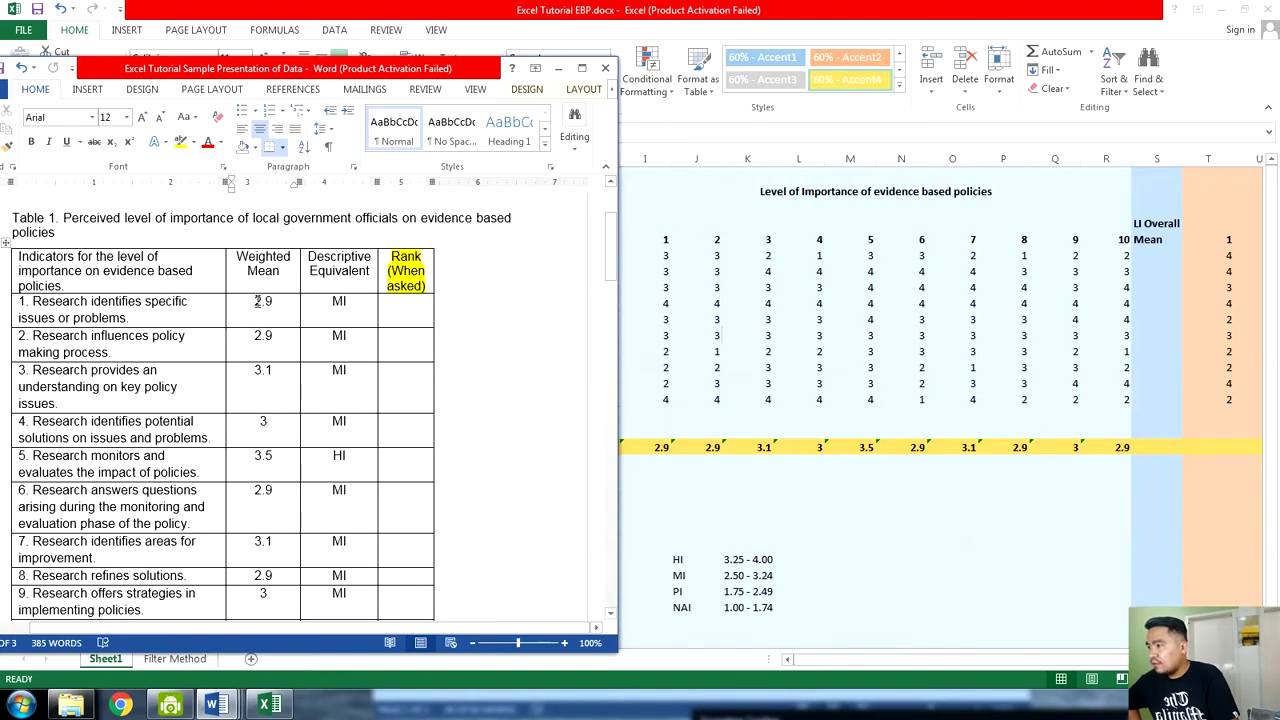
scroll(269, 320, down, 5)
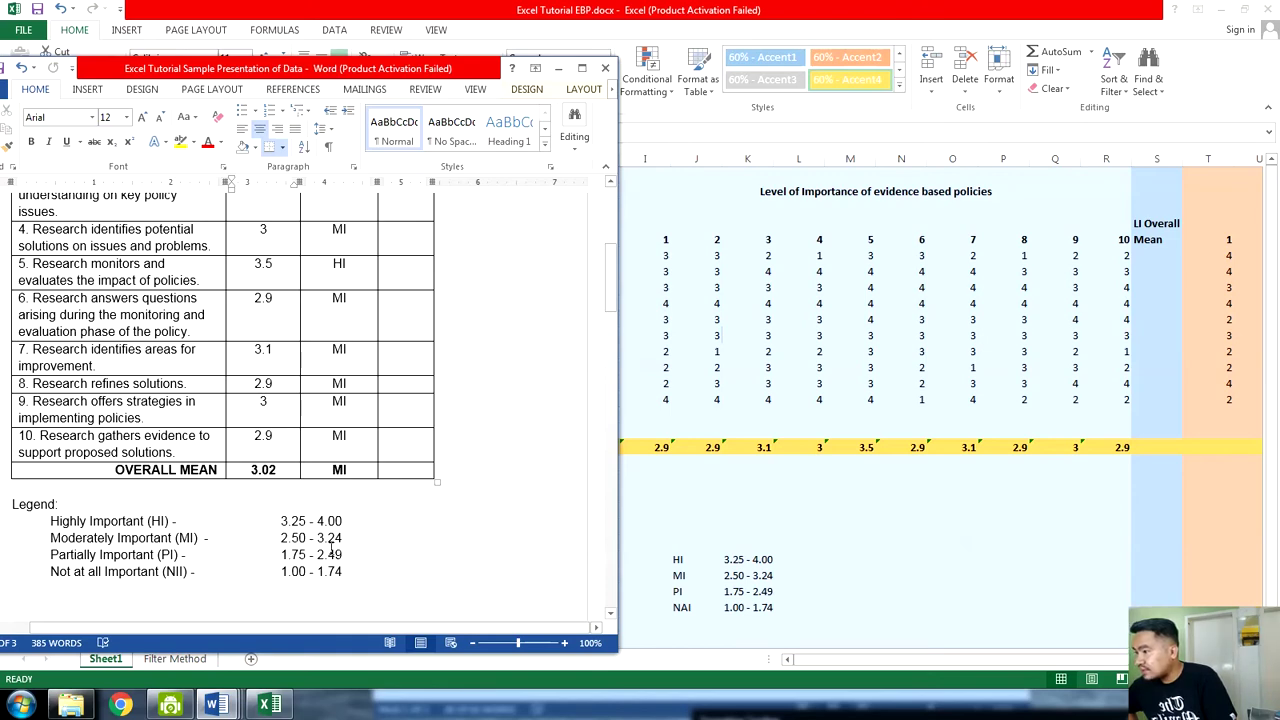
scroll(331, 545, up, 2)
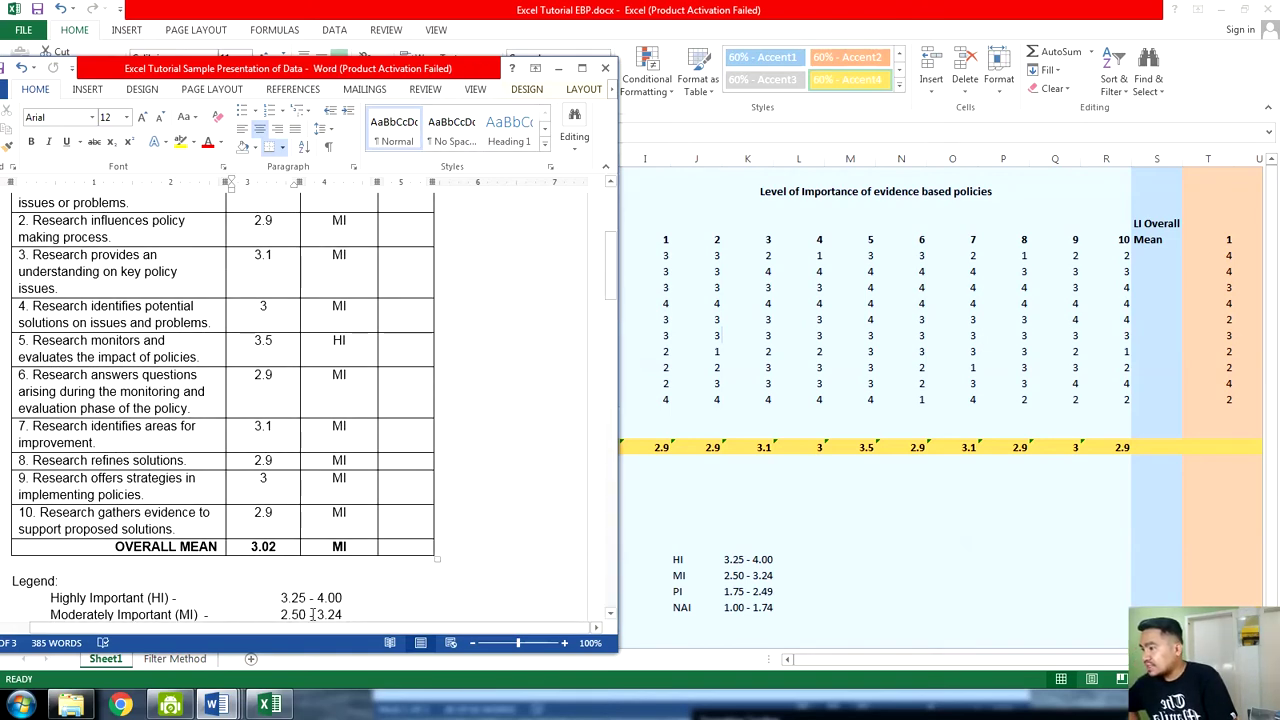
scroll(304, 346, up, 3)
scroll(347, 307, down, 7)
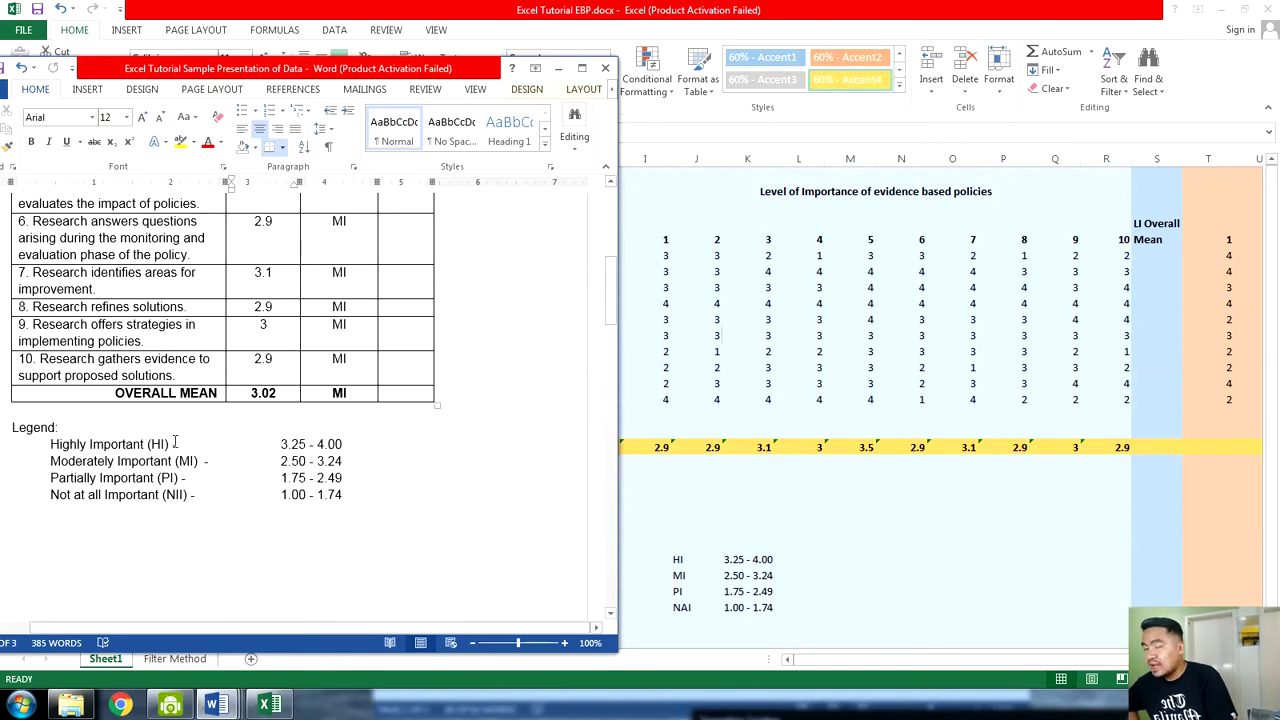
scroll(343, 303, up, 7)
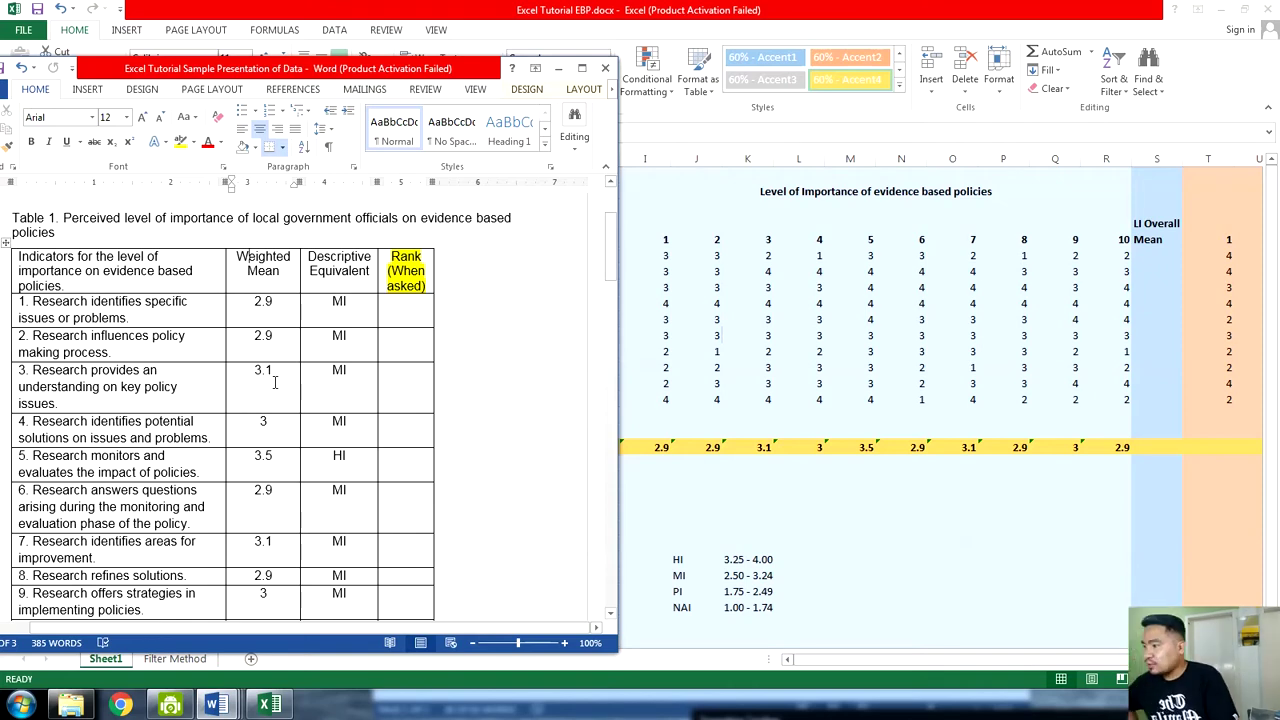
scroll(275, 382, down, 2)
scroll(258, 311, down, 3)
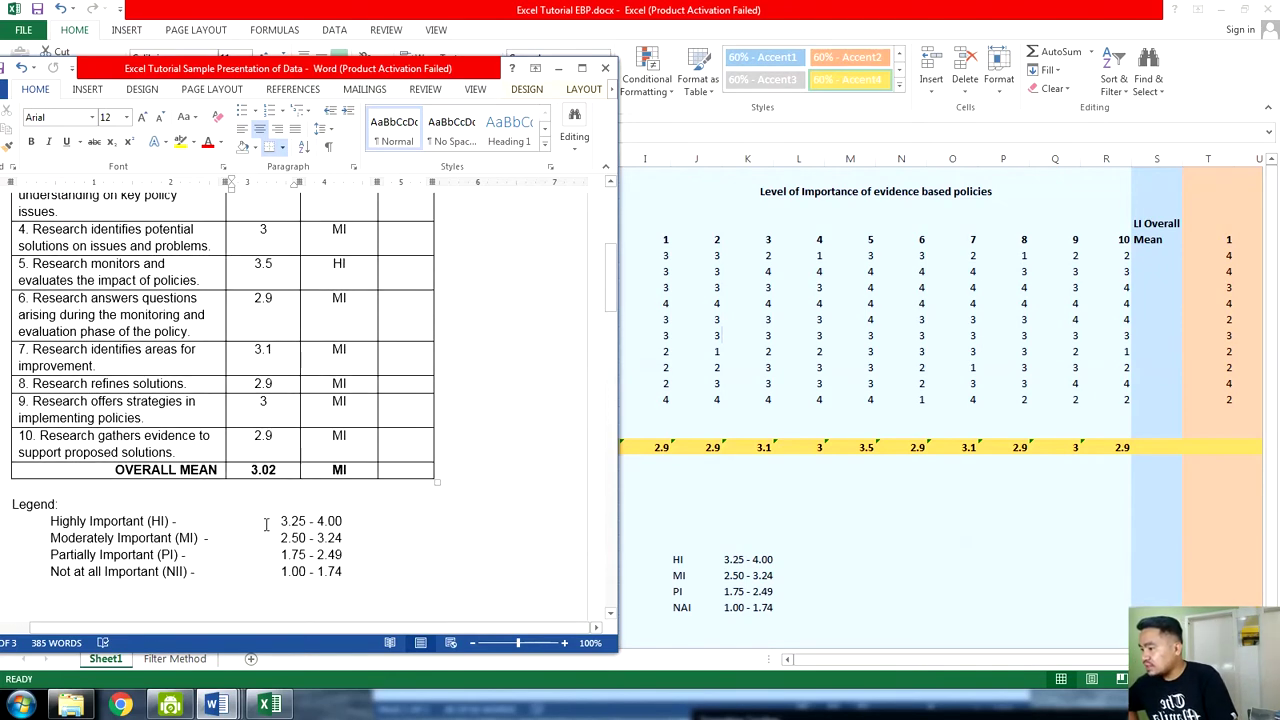
scroll(300, 510, up, 2)
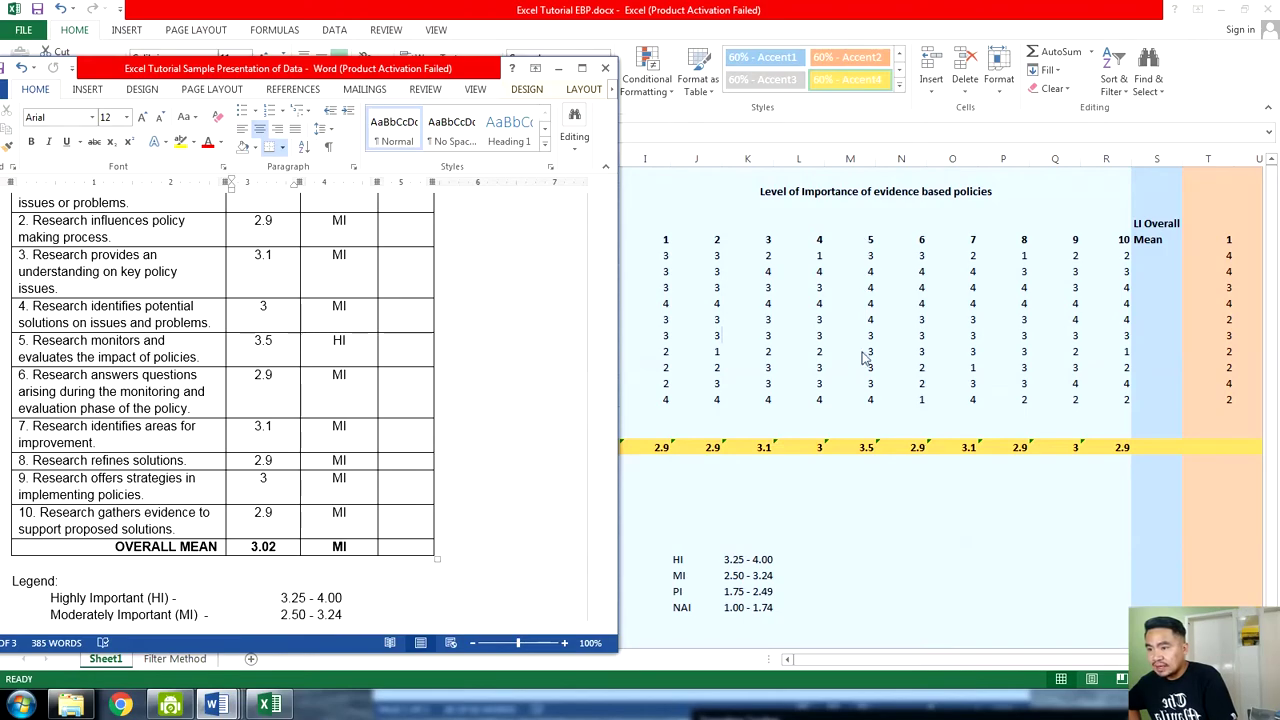
Select Excel column M down to its 3.5 mean, then compare with the Word documents
click(866, 280)
drag(849, 240, 866, 450)
mouse_move(212, 705)
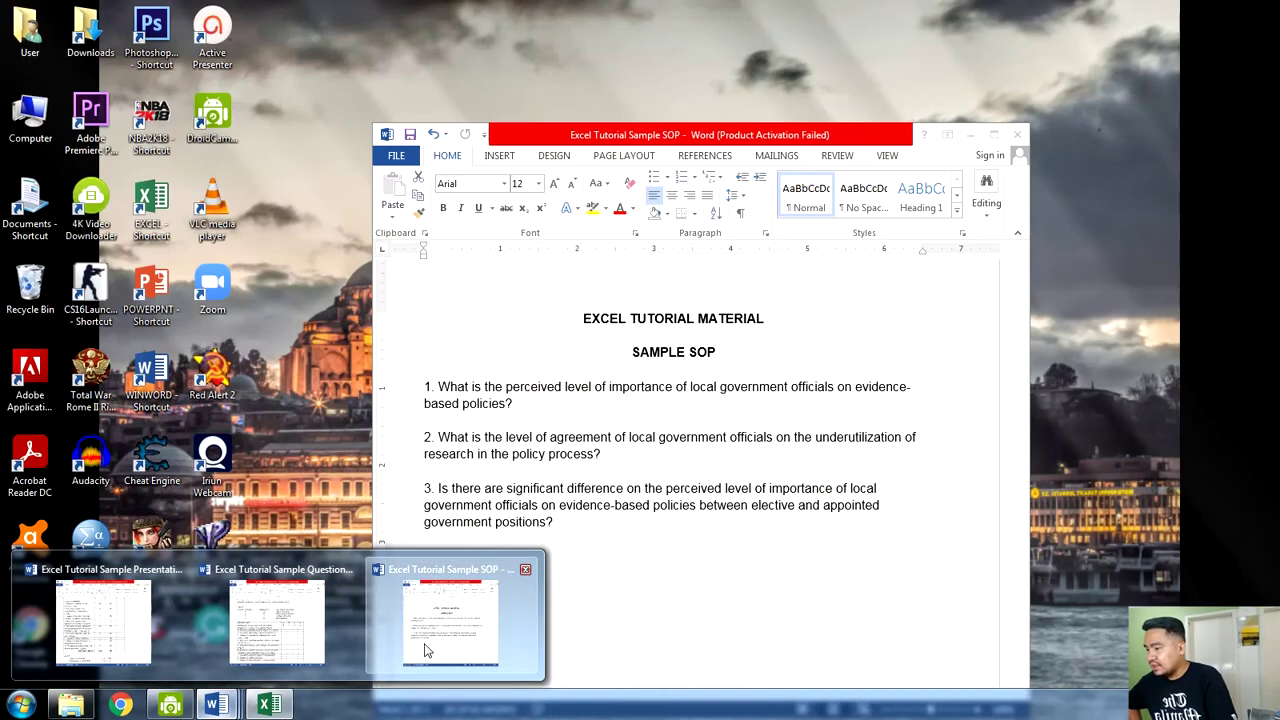
click(424, 651)
click(103, 620)
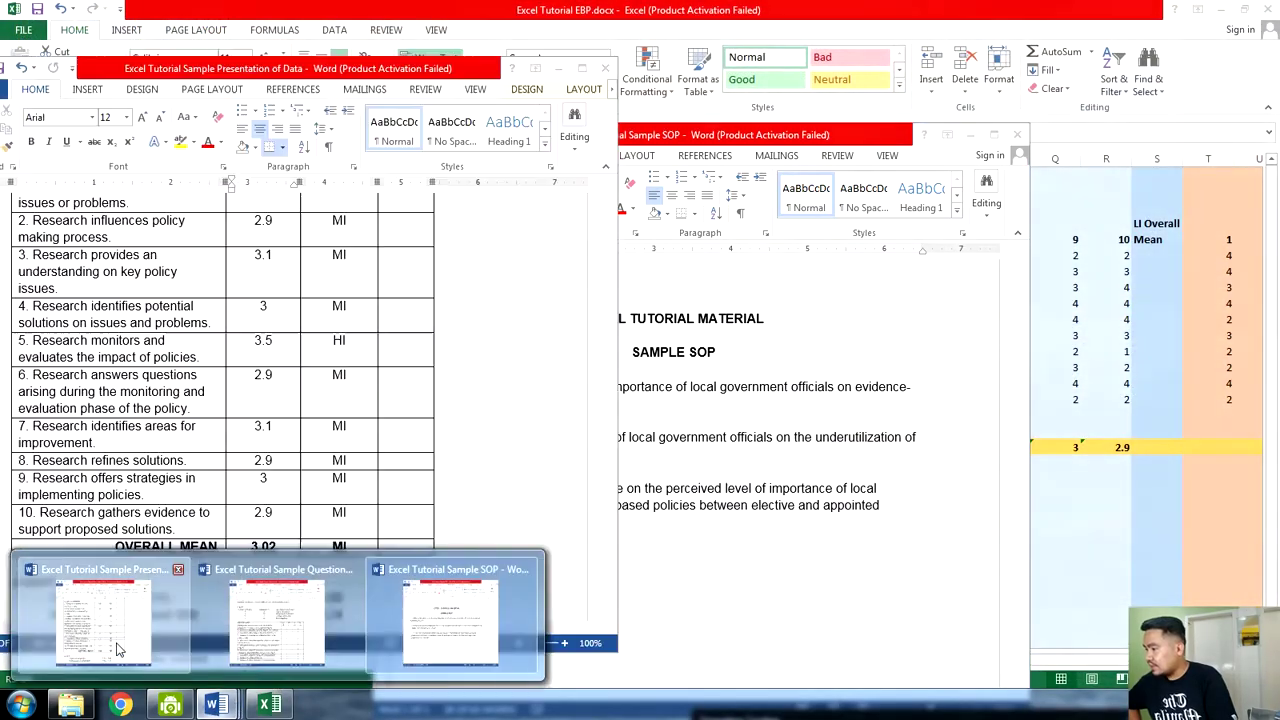
click(909, 437)
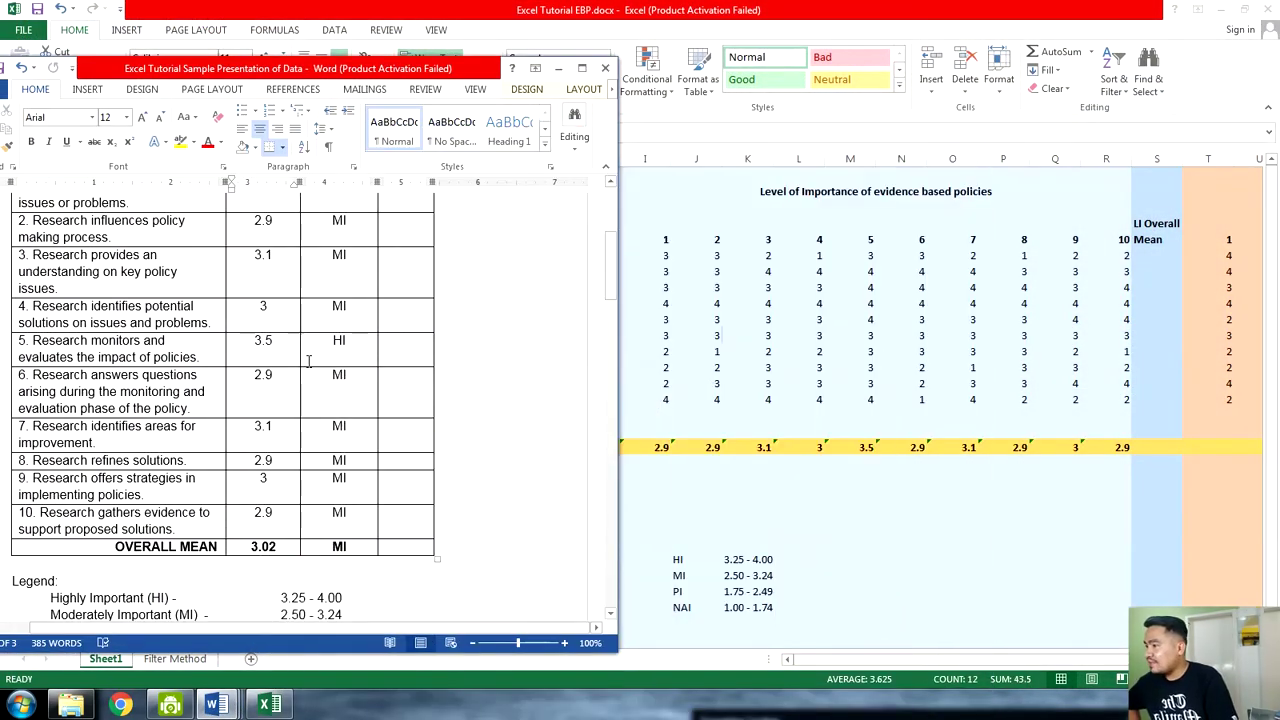
scroll(240, 581, down, 2)
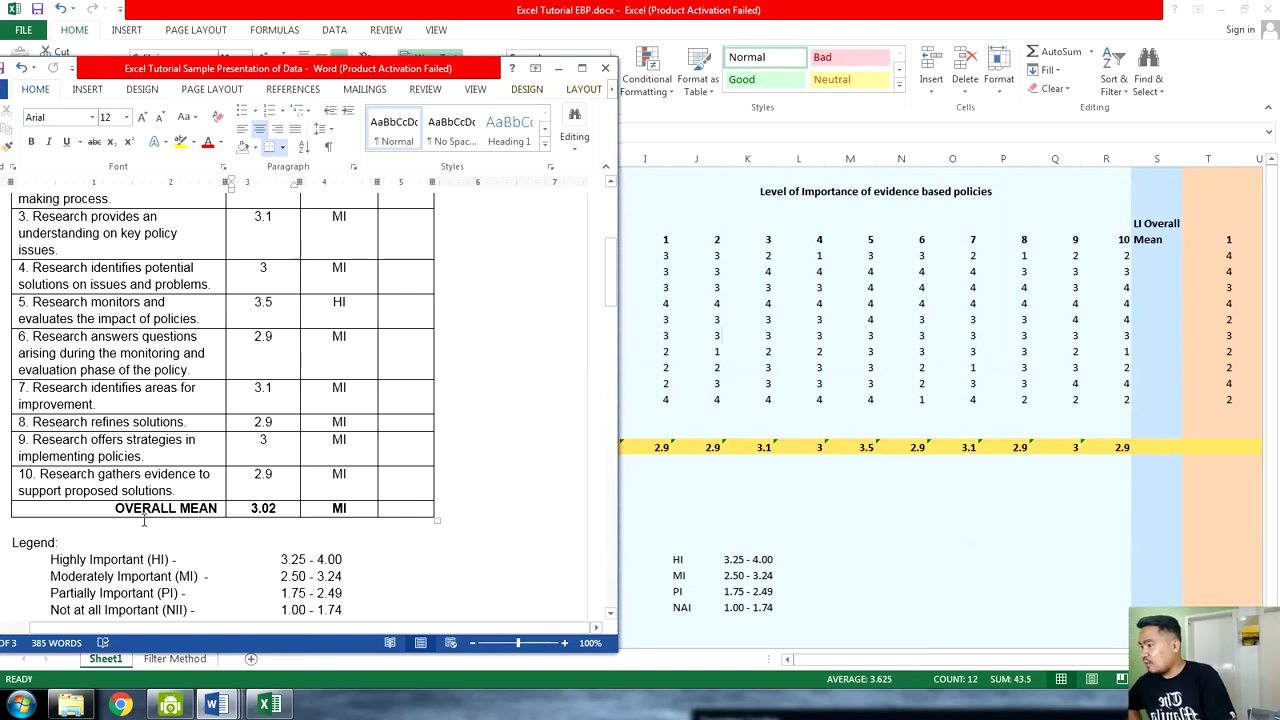
Start an AVERAGE formula in S4, respondent 1's LI Overall Mean cell
key(alt+Tab)
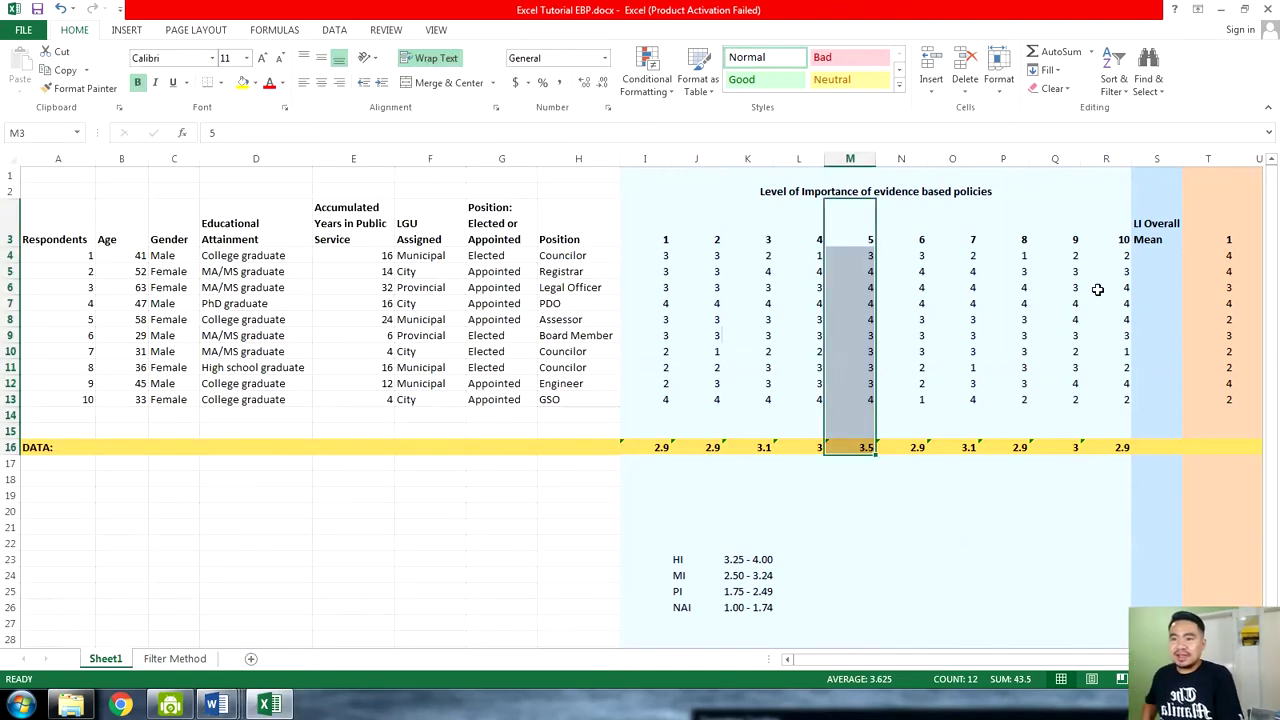
click(1157, 257)
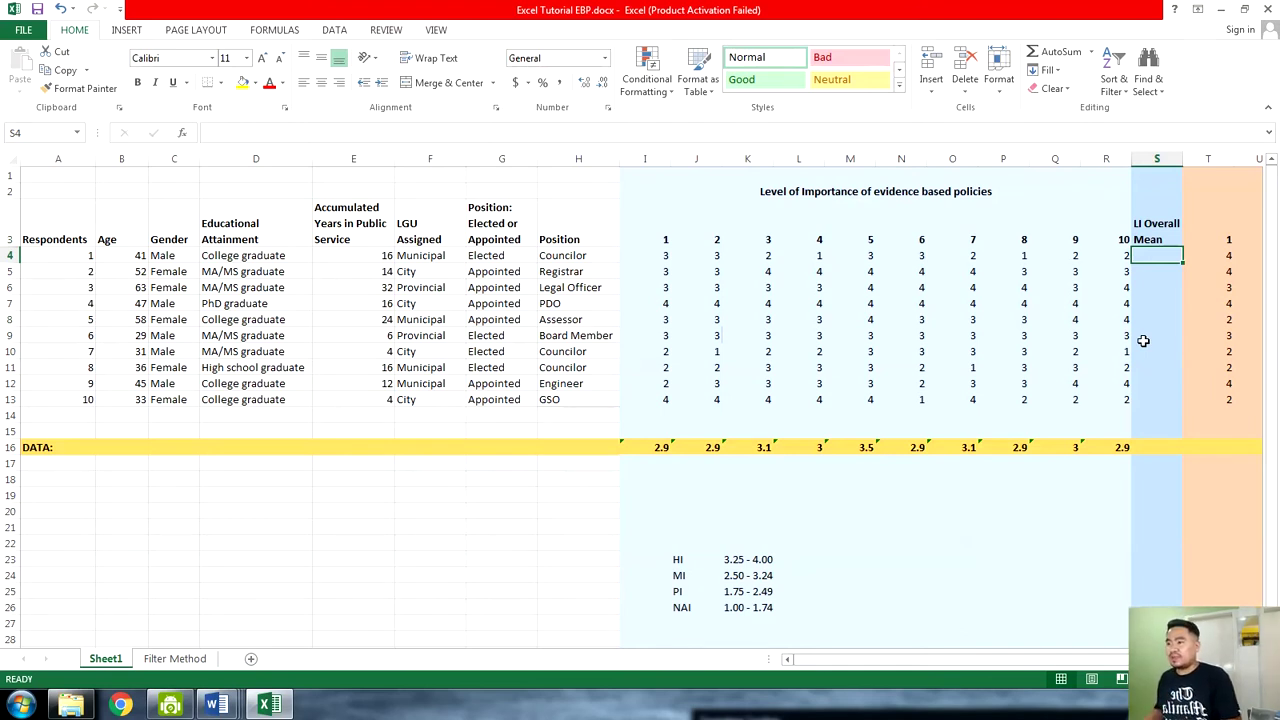
click(8, 255)
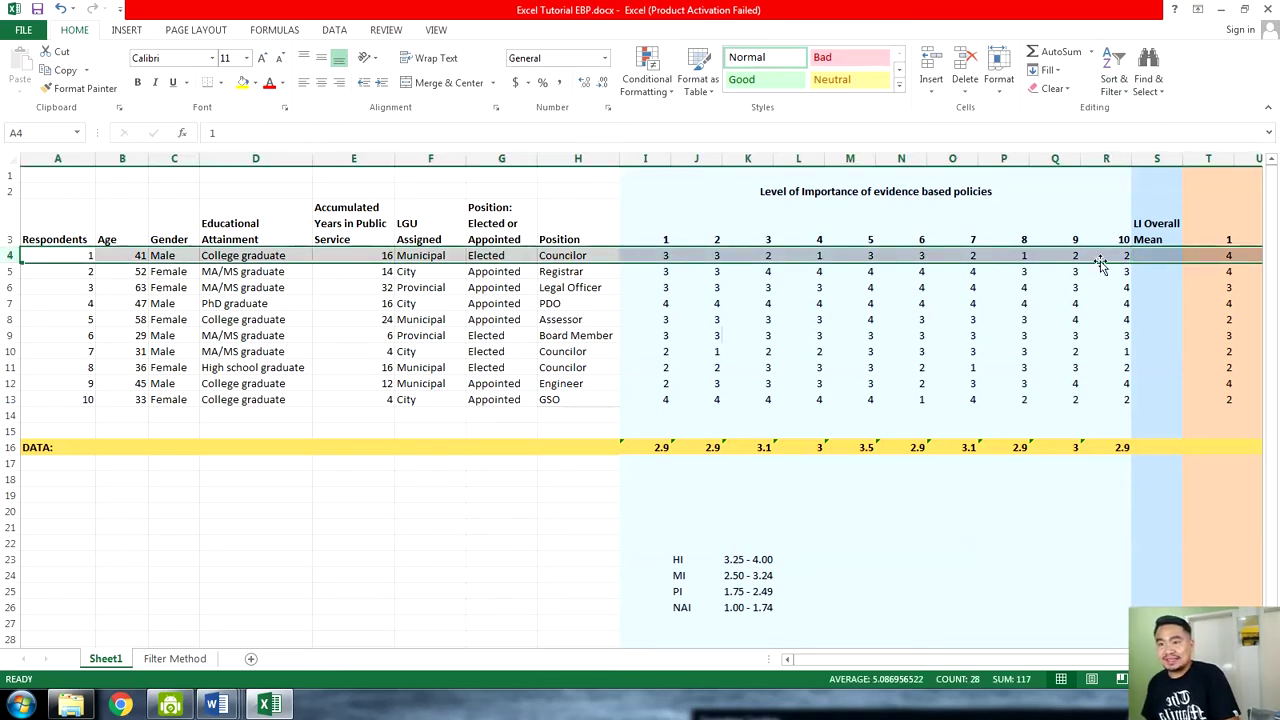
click(1155, 255)
text(=a)
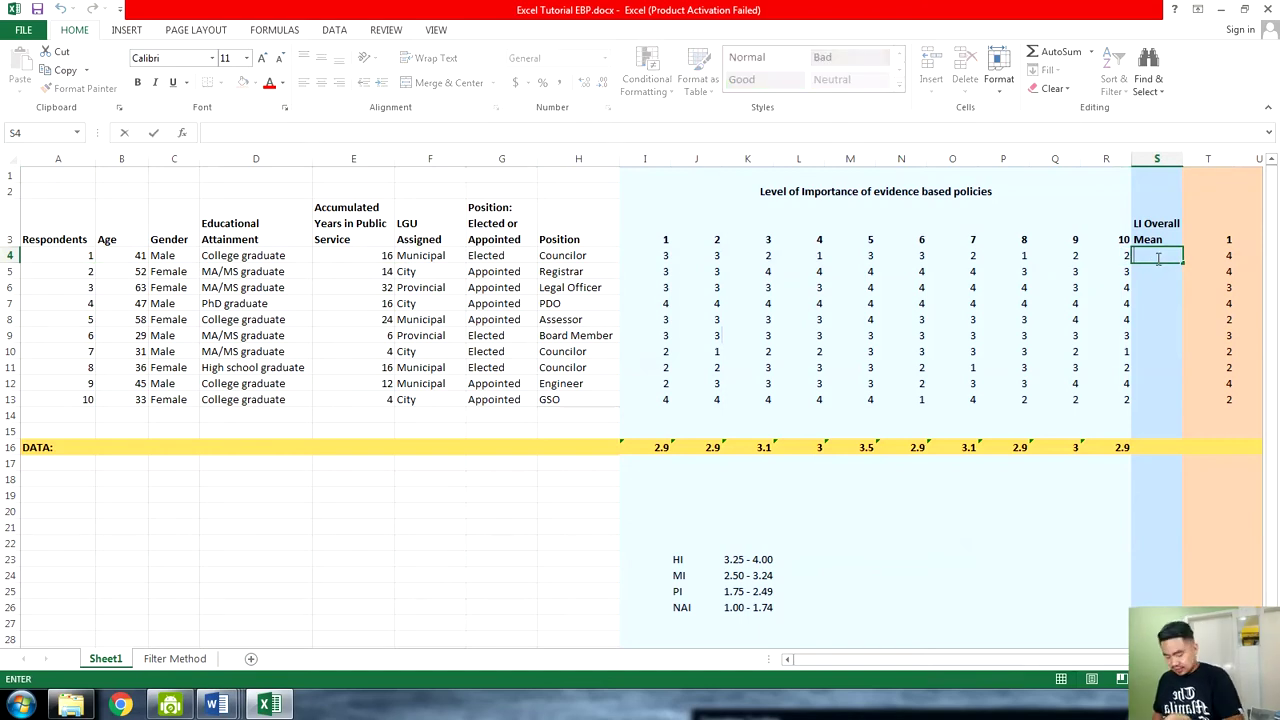
text(verage)
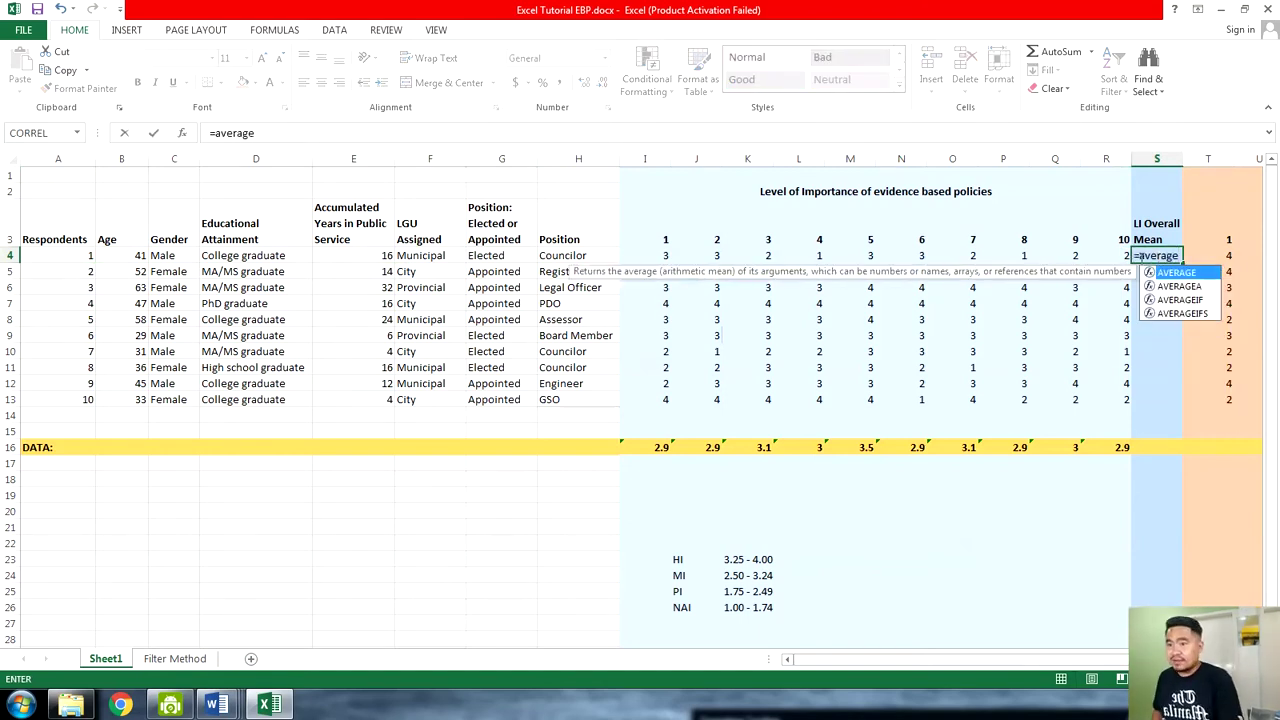
drag(665, 256, 1097, 253)
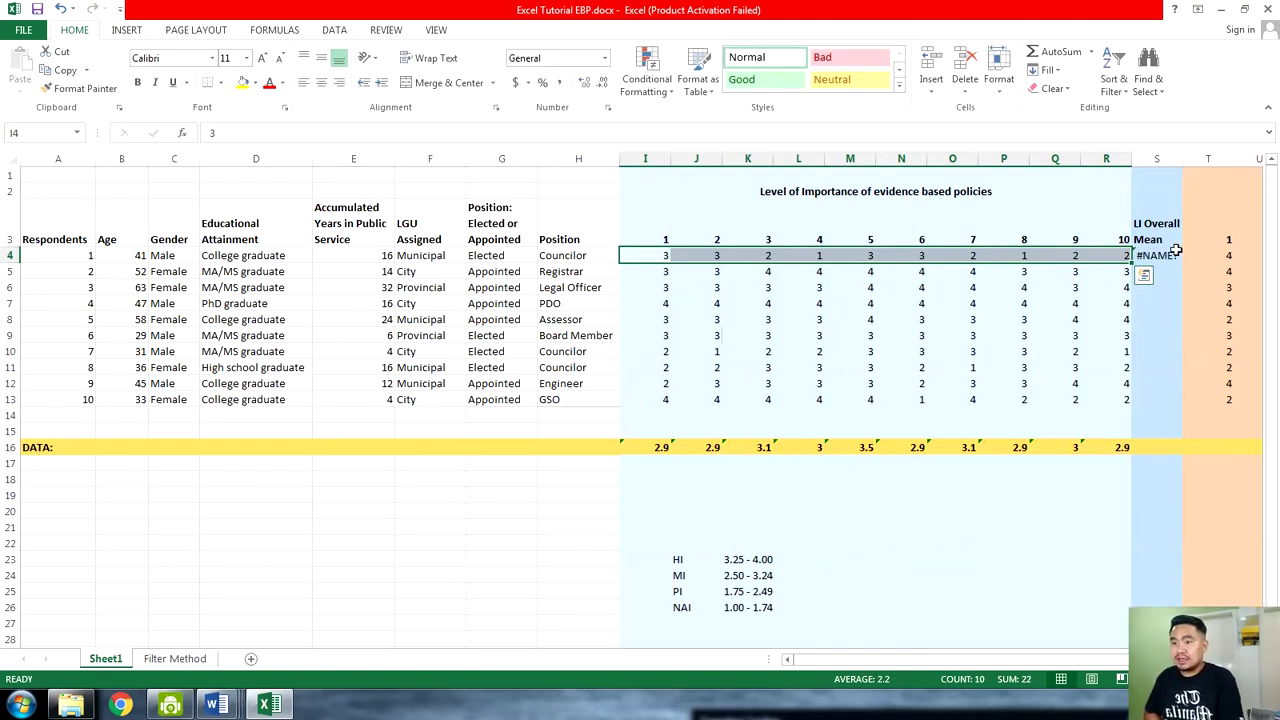
click(1170, 255)
Finish =AVERAGE(I4:R4) in S4, giving respondent 1 a mean of 2.2
double_click(1170, 255)
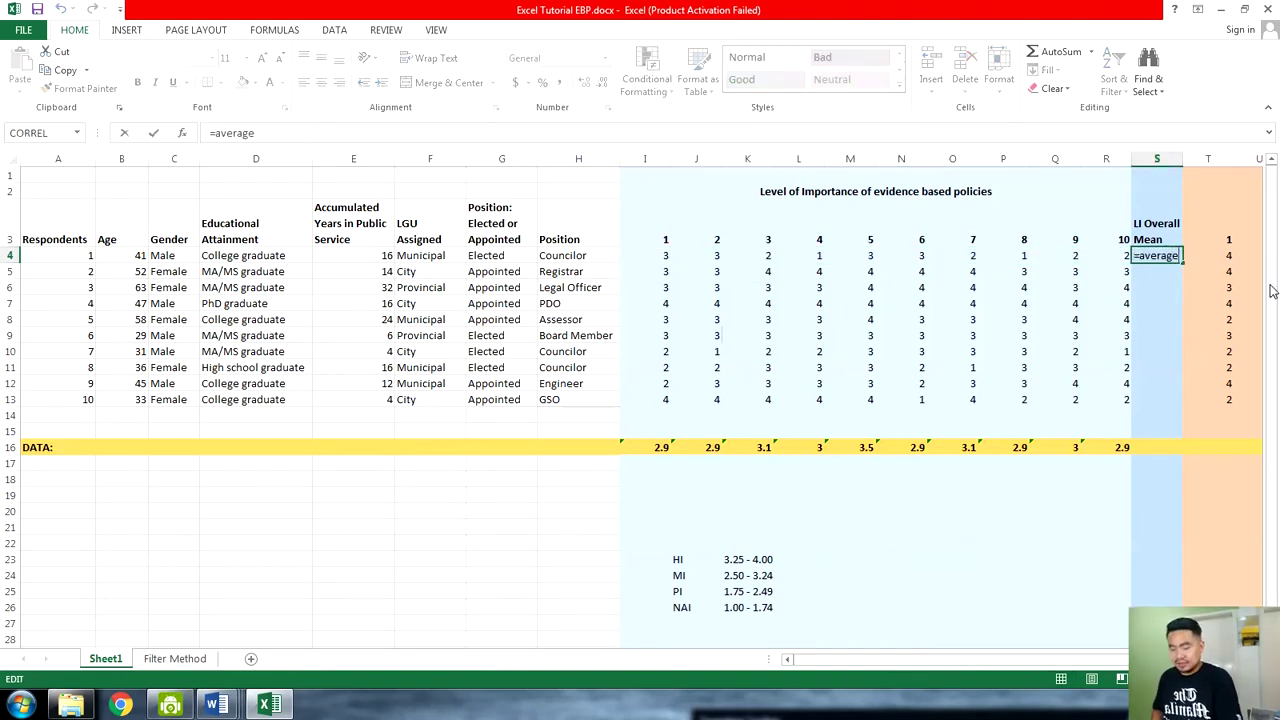
text(()
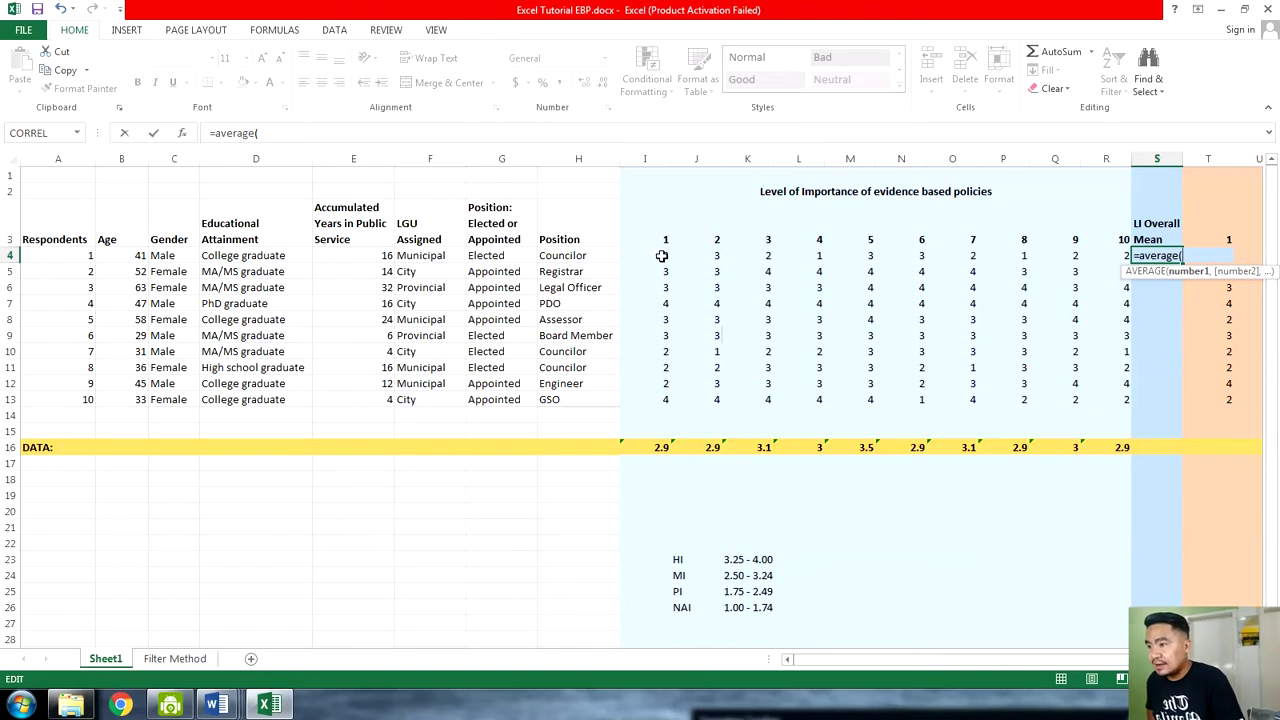
drag(660, 255, 1094, 251)
key(Return)
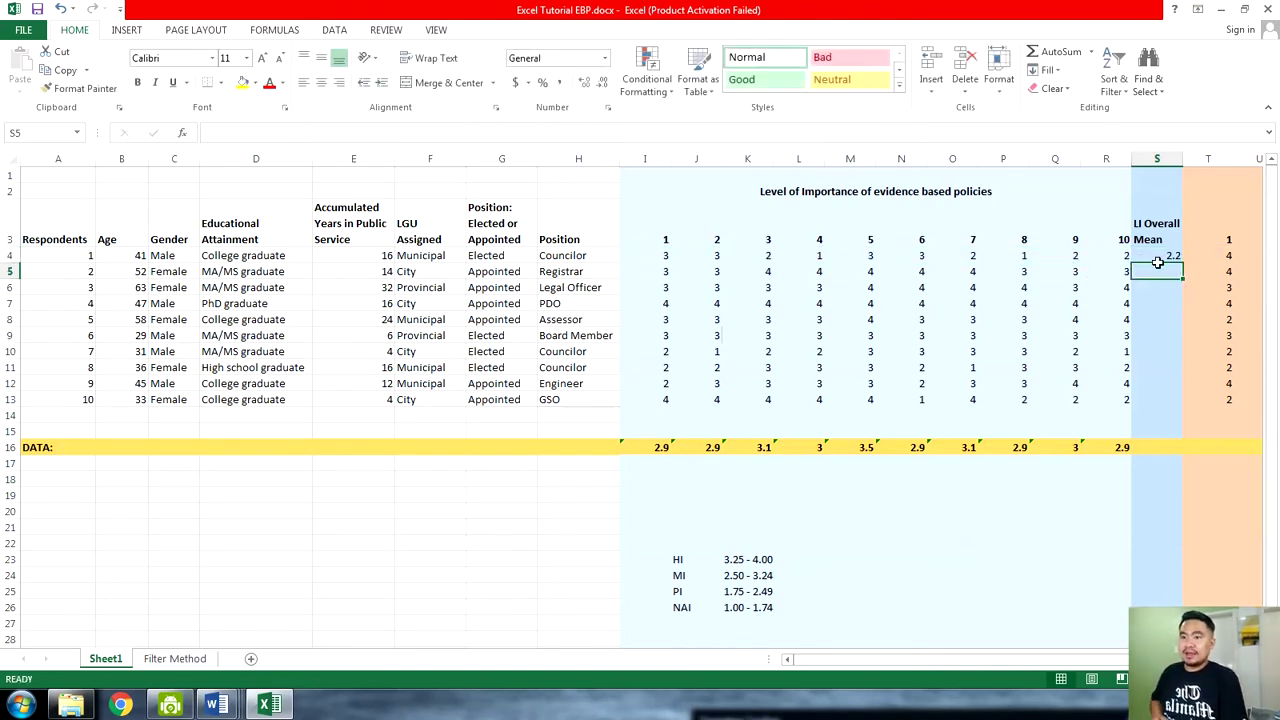
click(1172, 256)
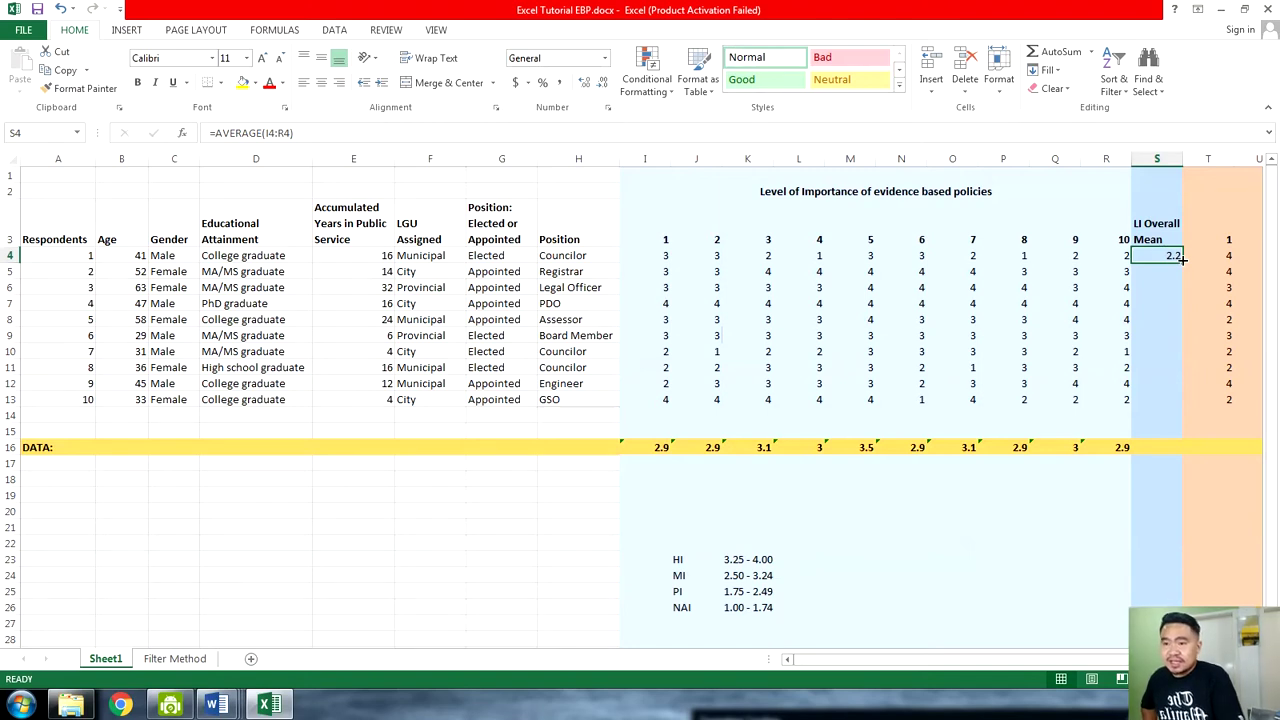
click(7, 255)
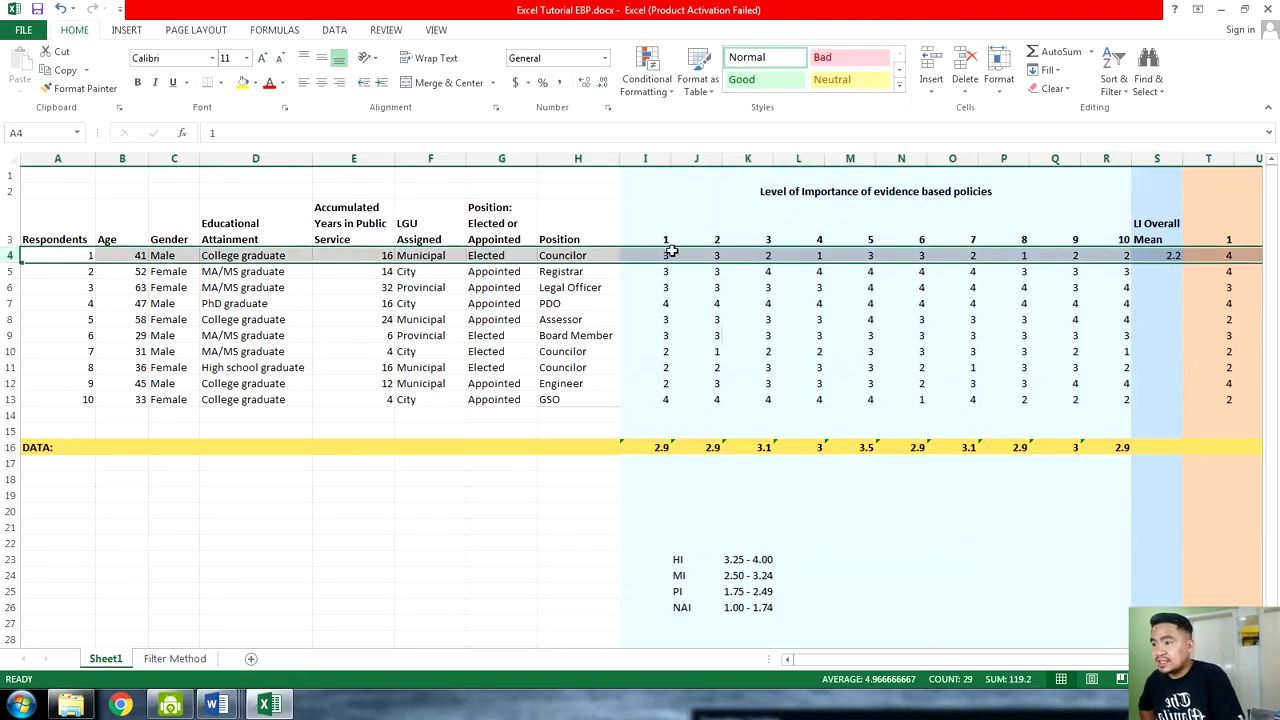
Confirm that S4's formula averages respondent 1's ratings I4:R4
drag(656, 255, 1106, 255)
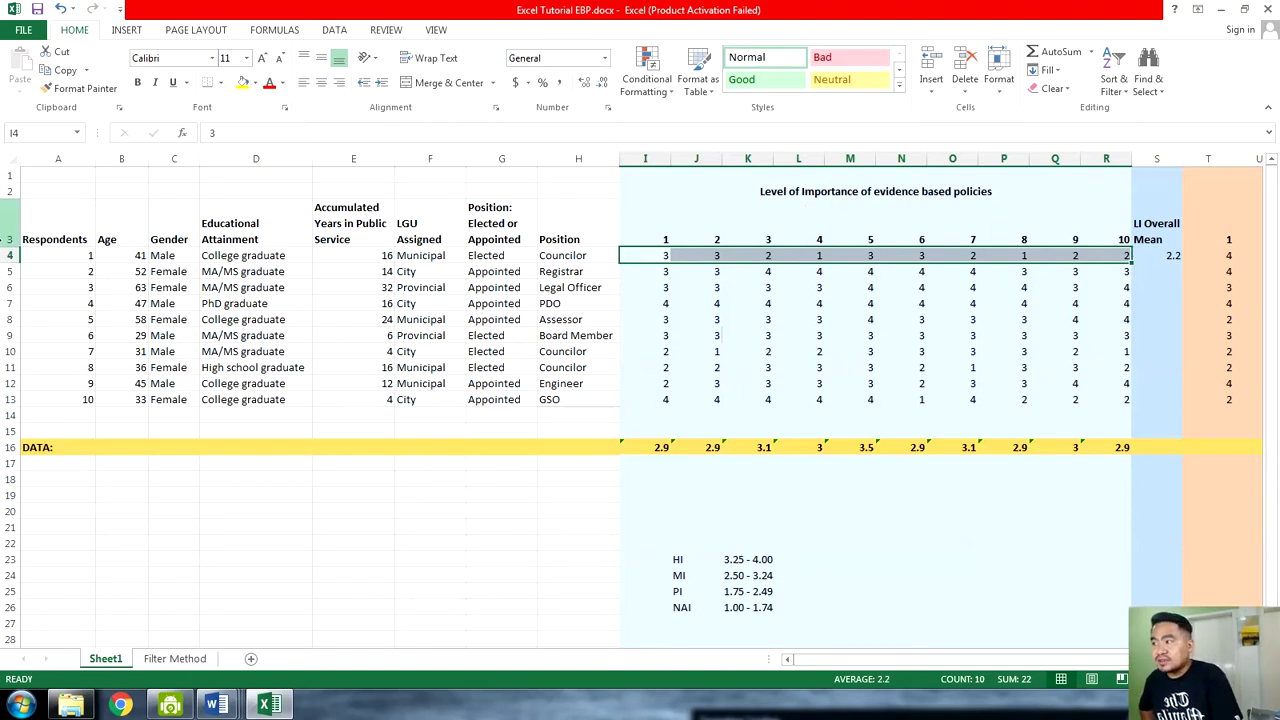
click(1174, 254)
double_click(1174, 254)
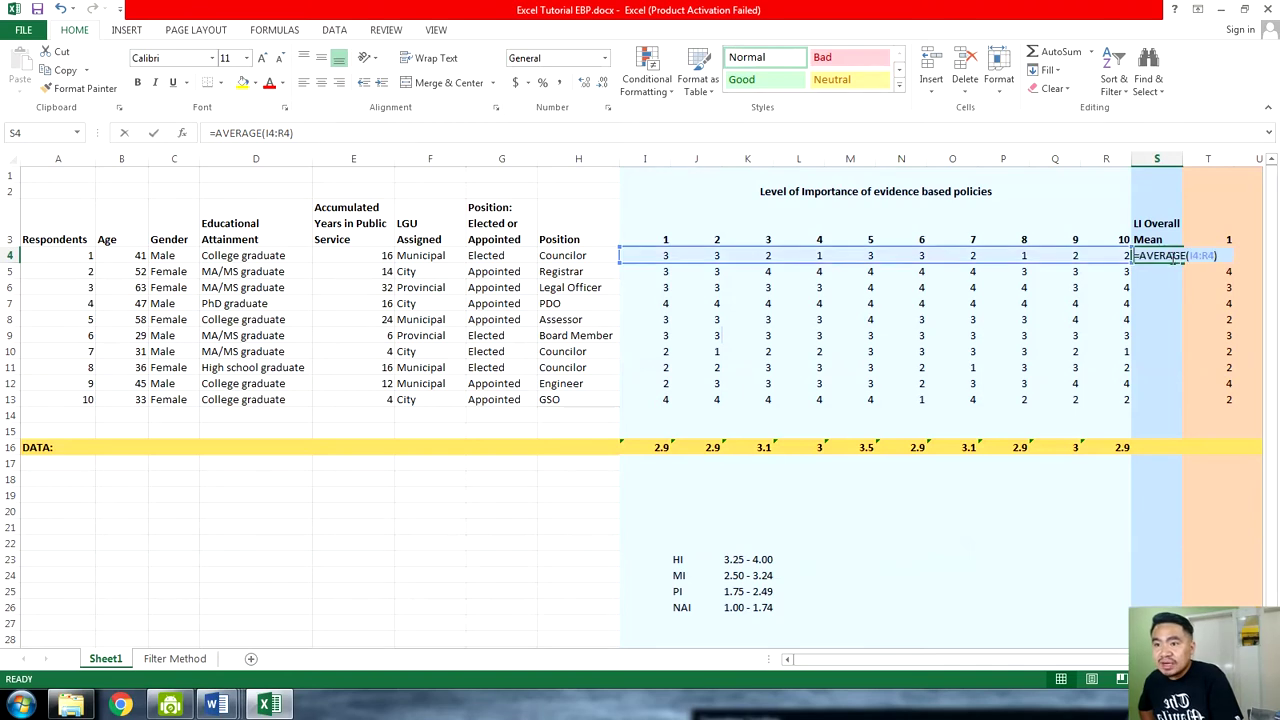
key(Escape)
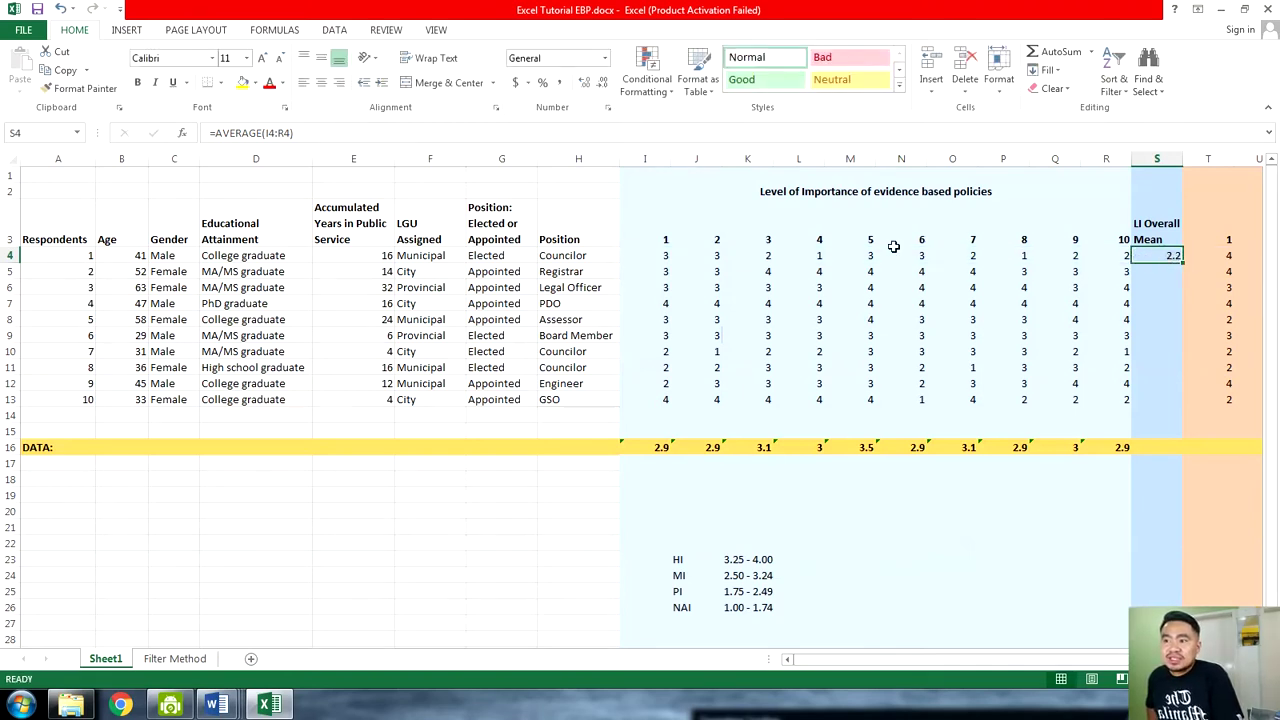
click(662, 258)
click(705, 256)
click(745, 256)
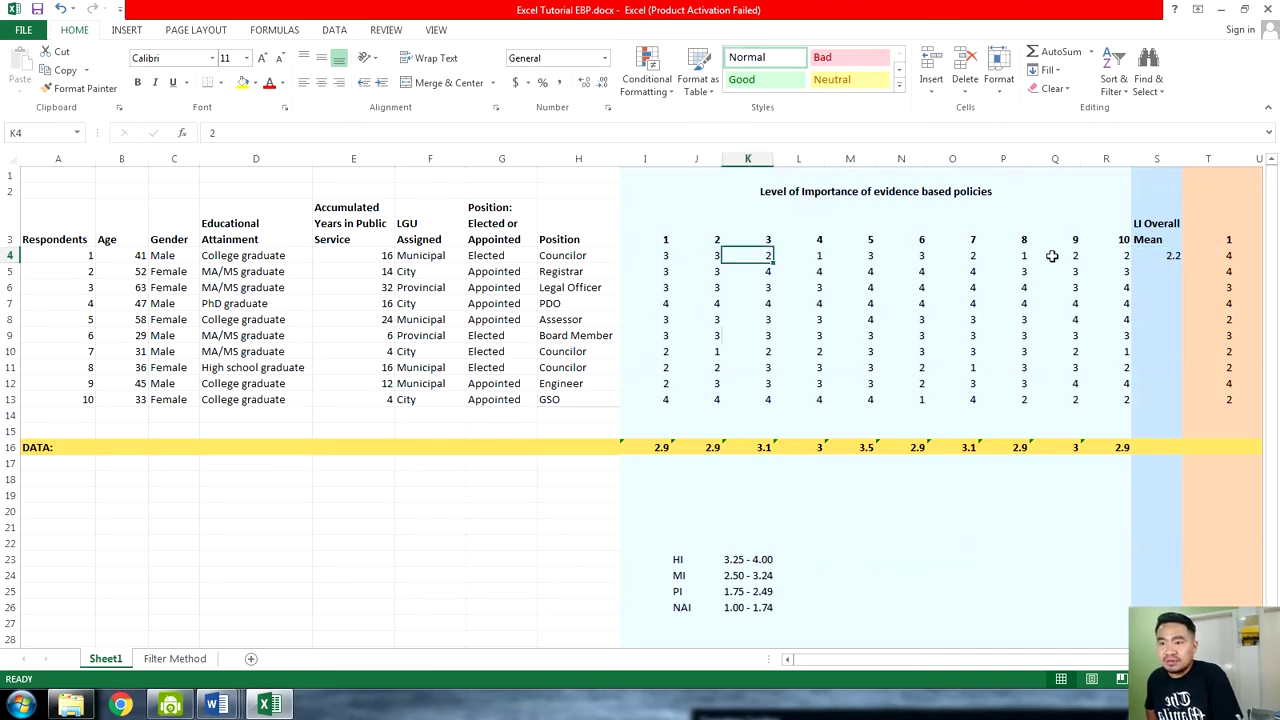
click(1157, 252)
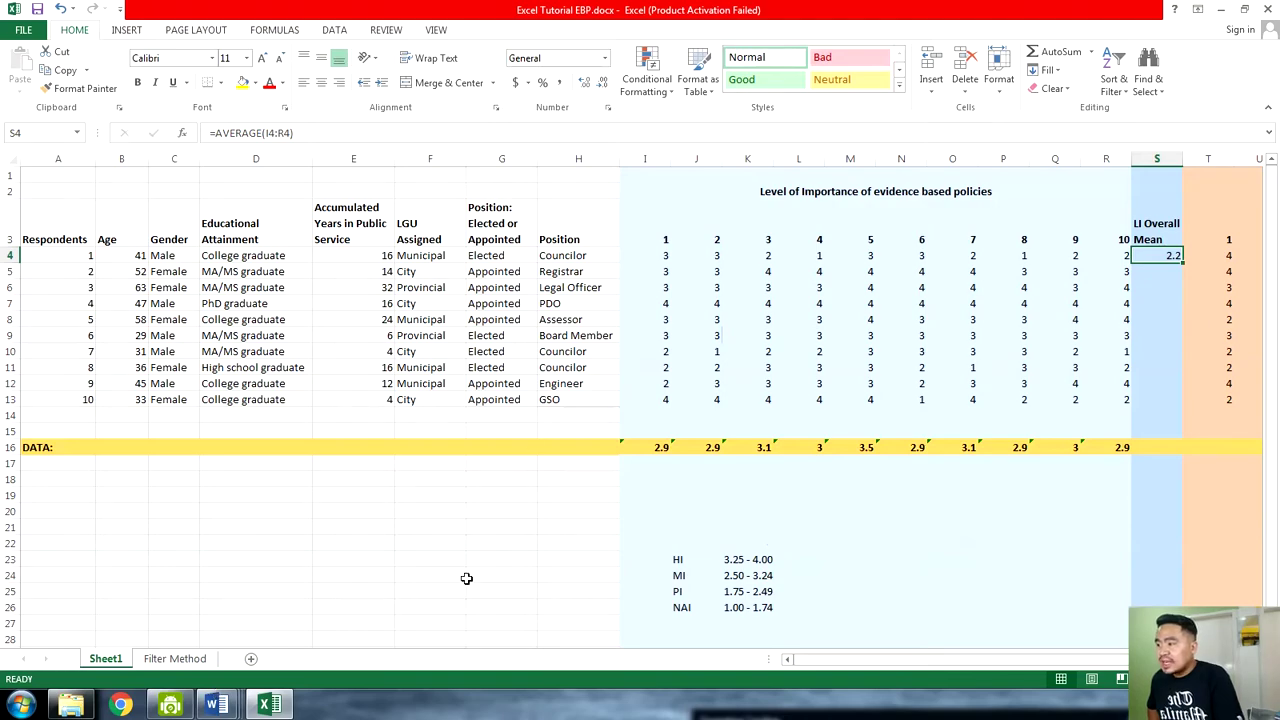
Copy the S4 mean formula down through S13 for all ten respondents
click(226, 706)
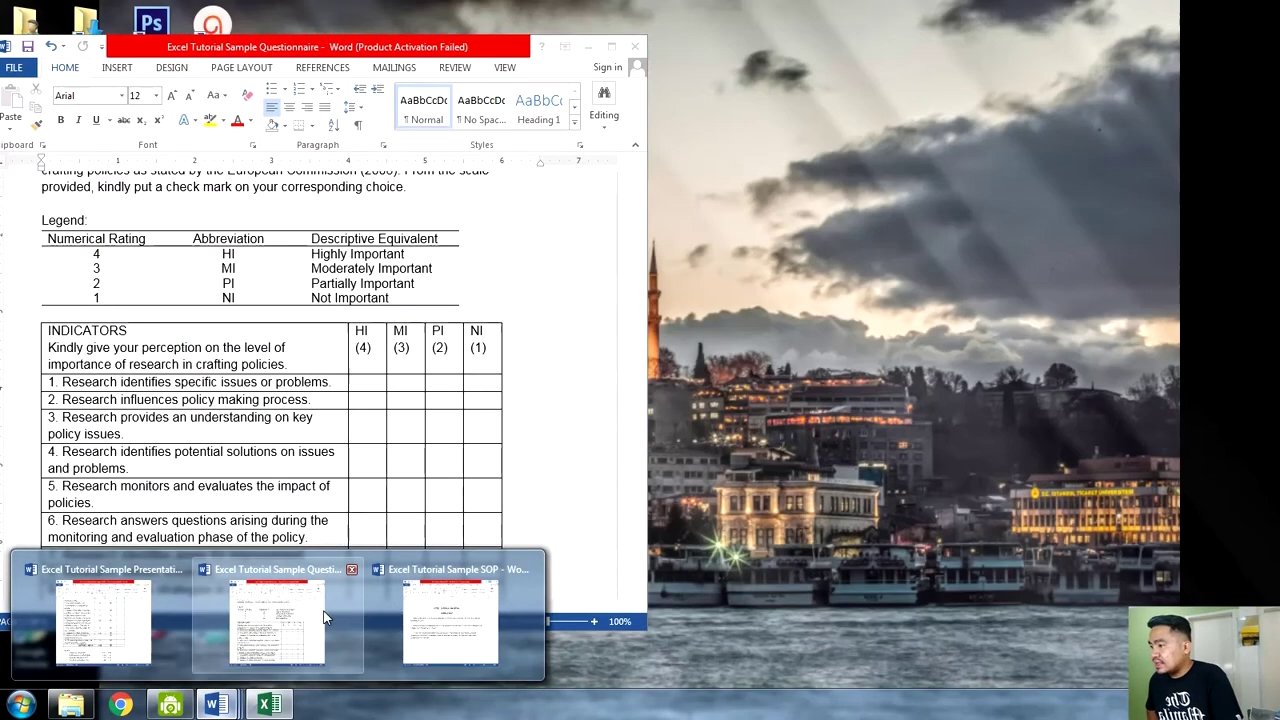
click(275, 615)
click(1144, 265)
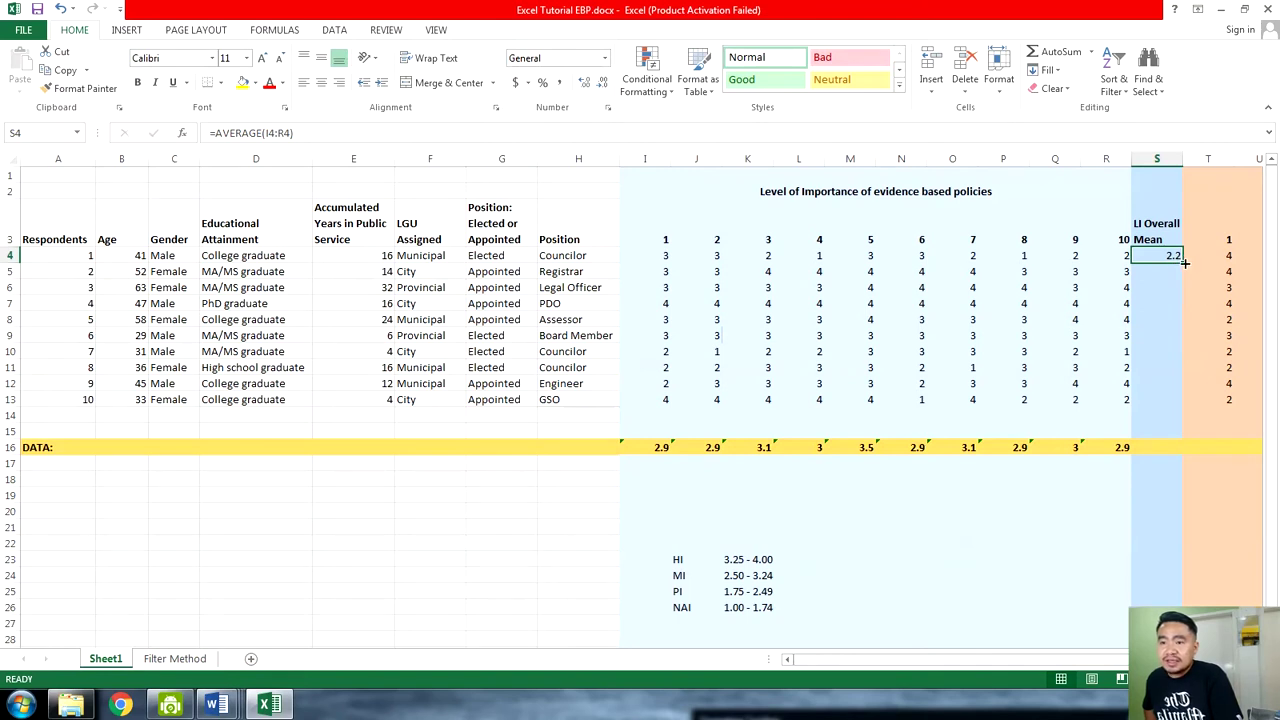
drag(1184, 262, 1180, 406)
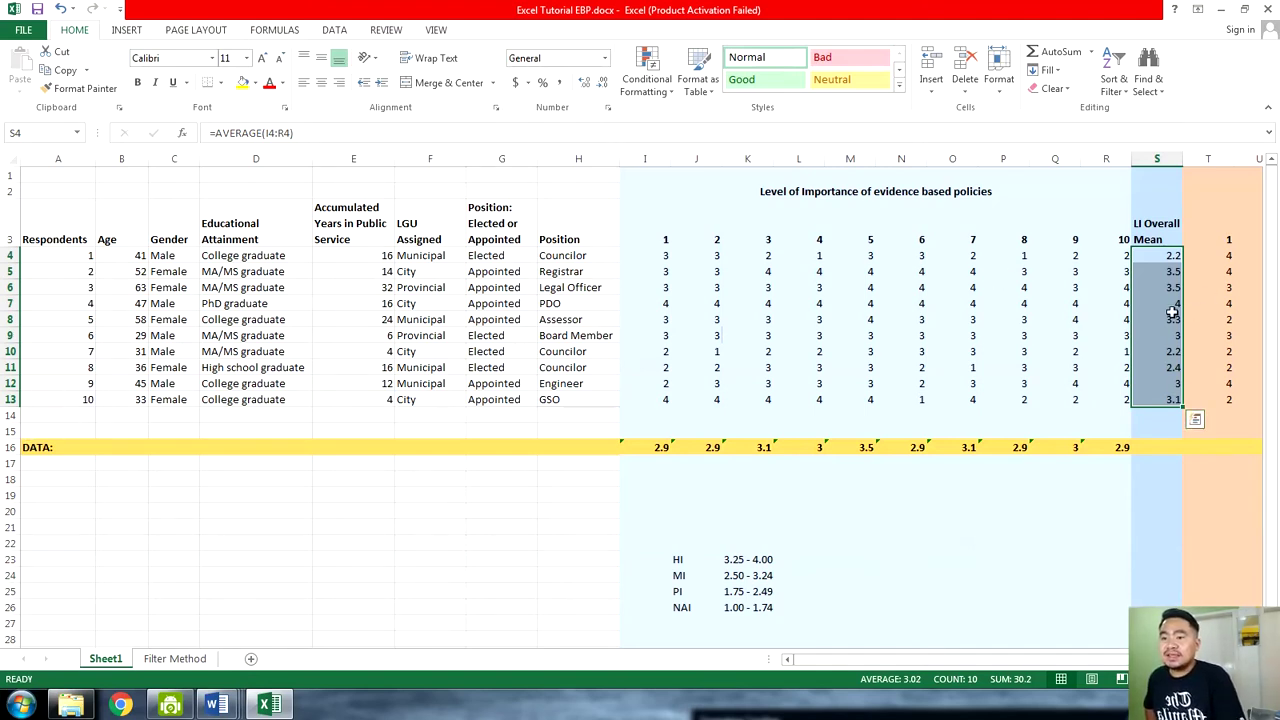
double_click(1156, 450)
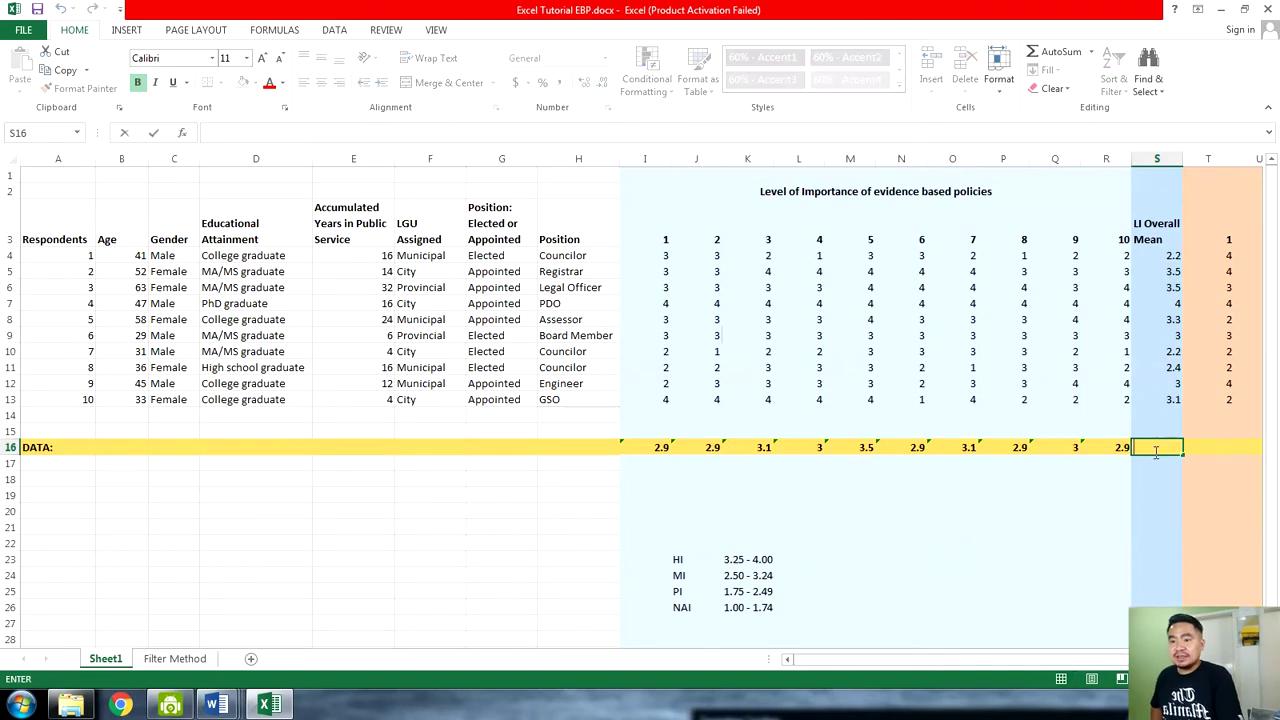
Enter =AVERAGE(S4:S13) in S16 for an overall LI mean of 3.02, matching Word
text(=averat)
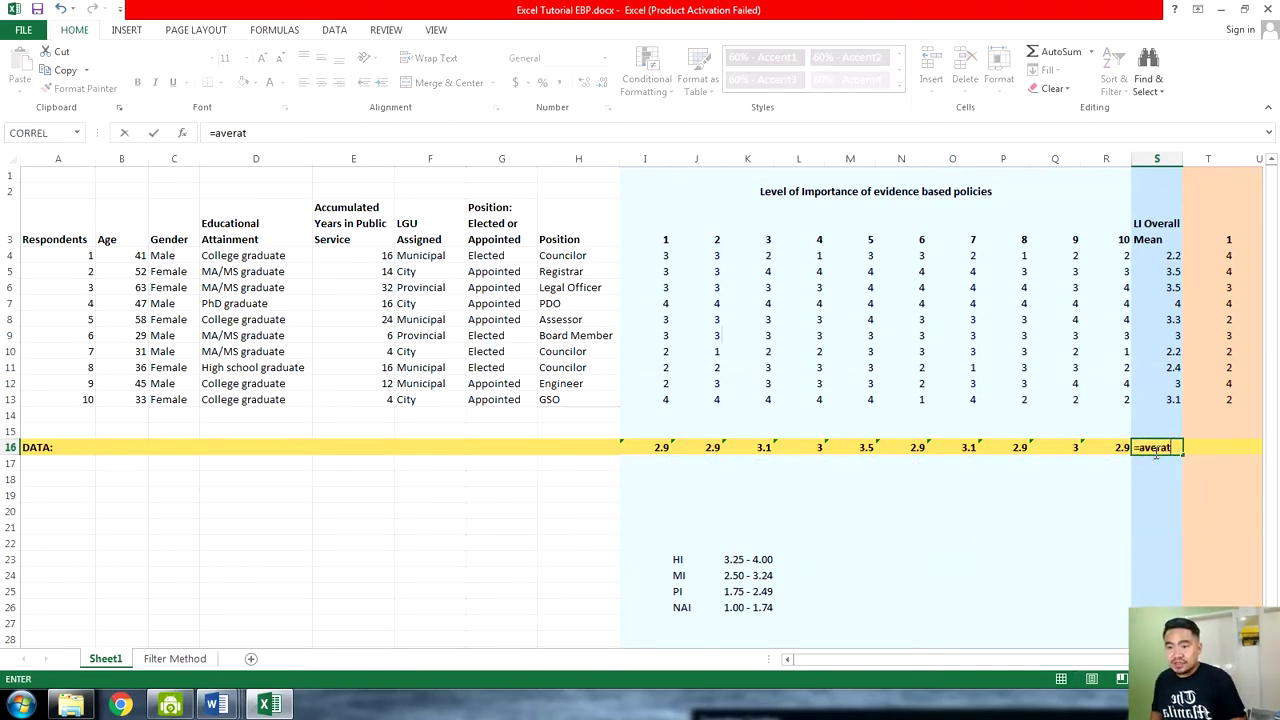
key(BackSpace)
text(ge)
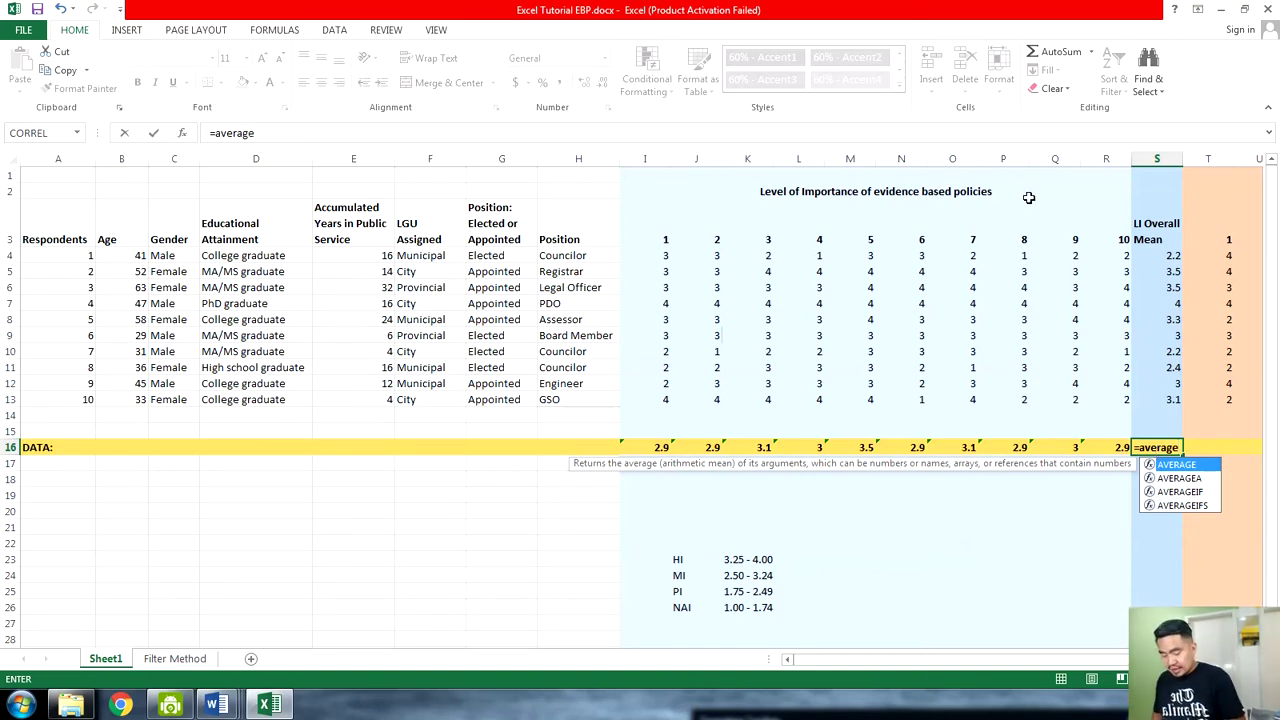
text(()
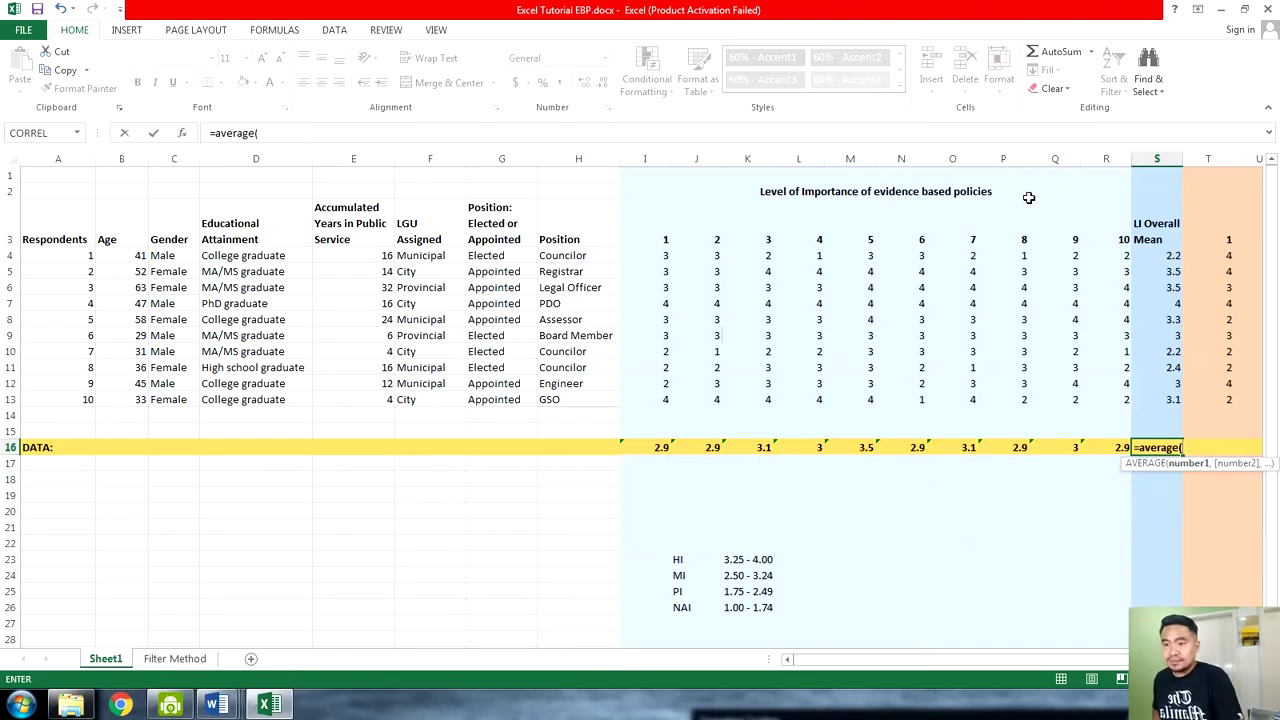
click(1179, 256)
drag(1179, 256, 1172, 400)
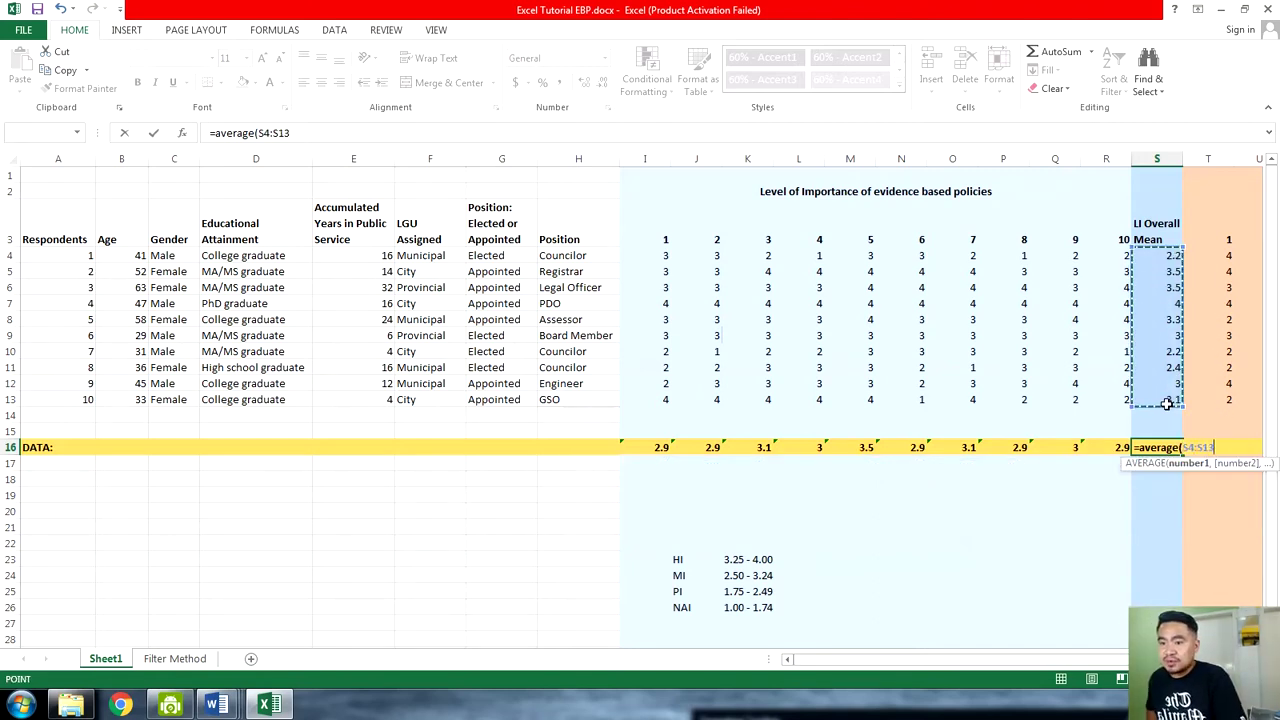
key(Return)
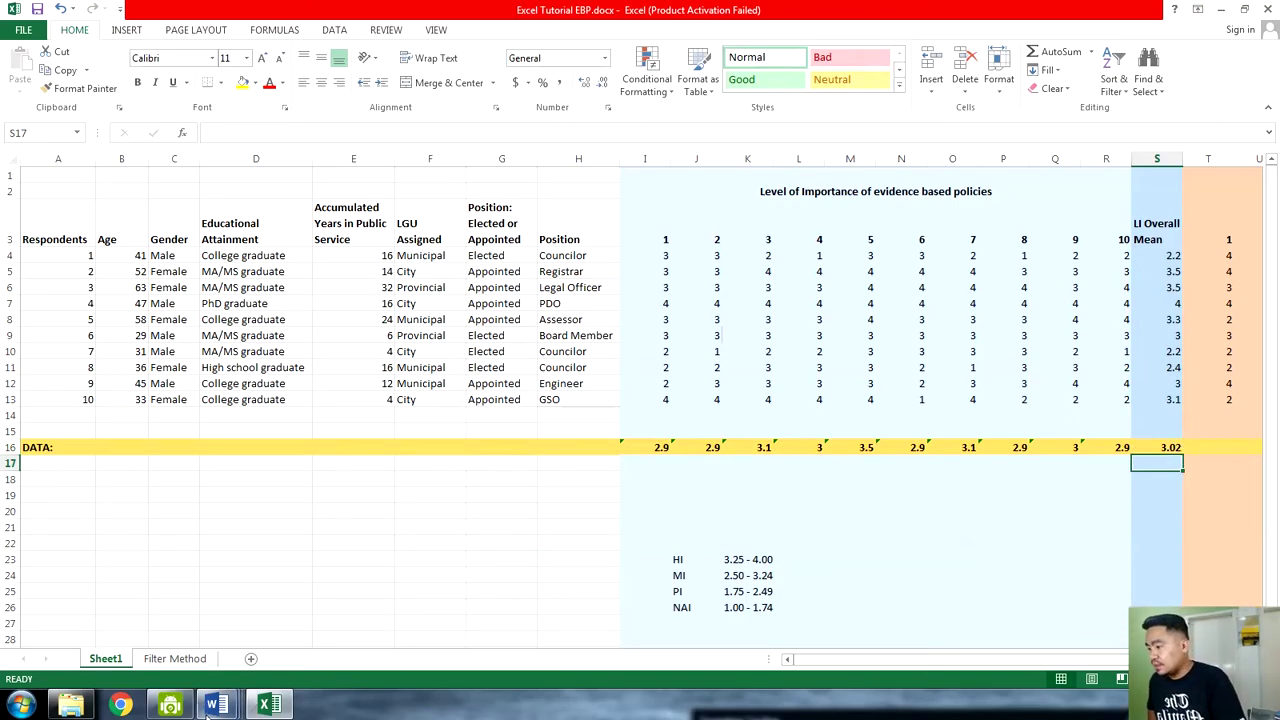
mouse_move(212, 704)
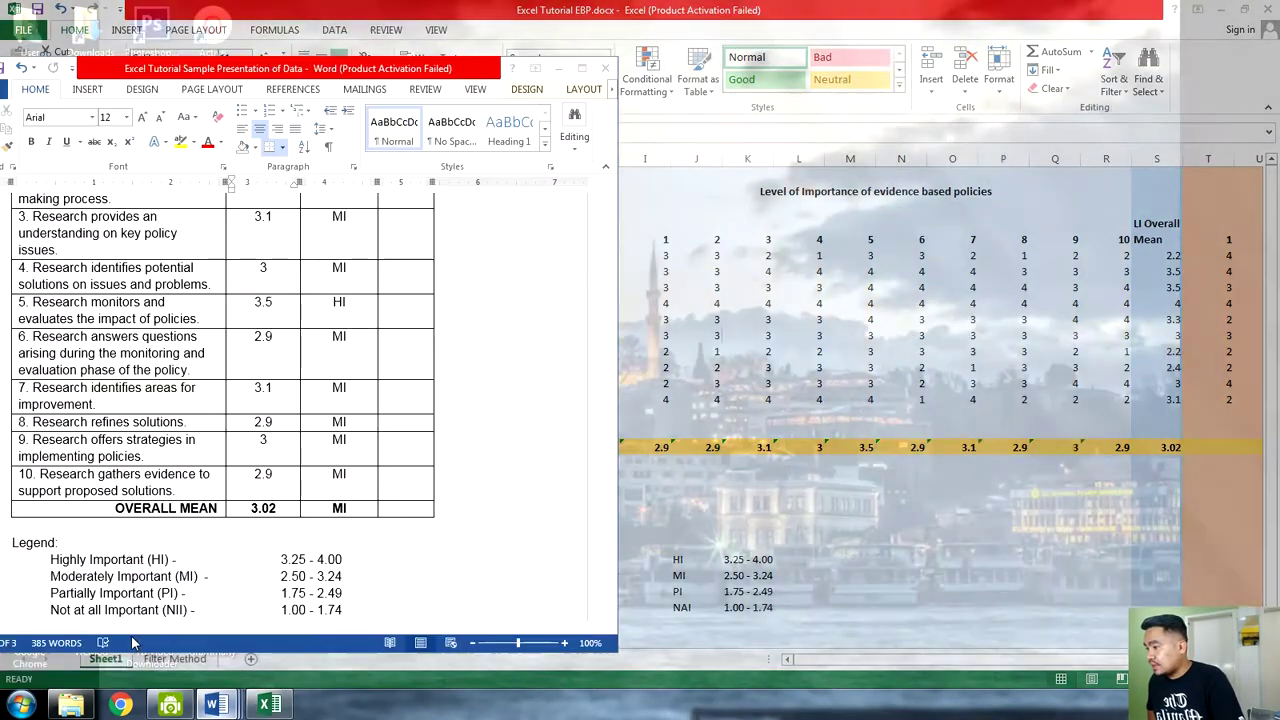
click(103, 620)
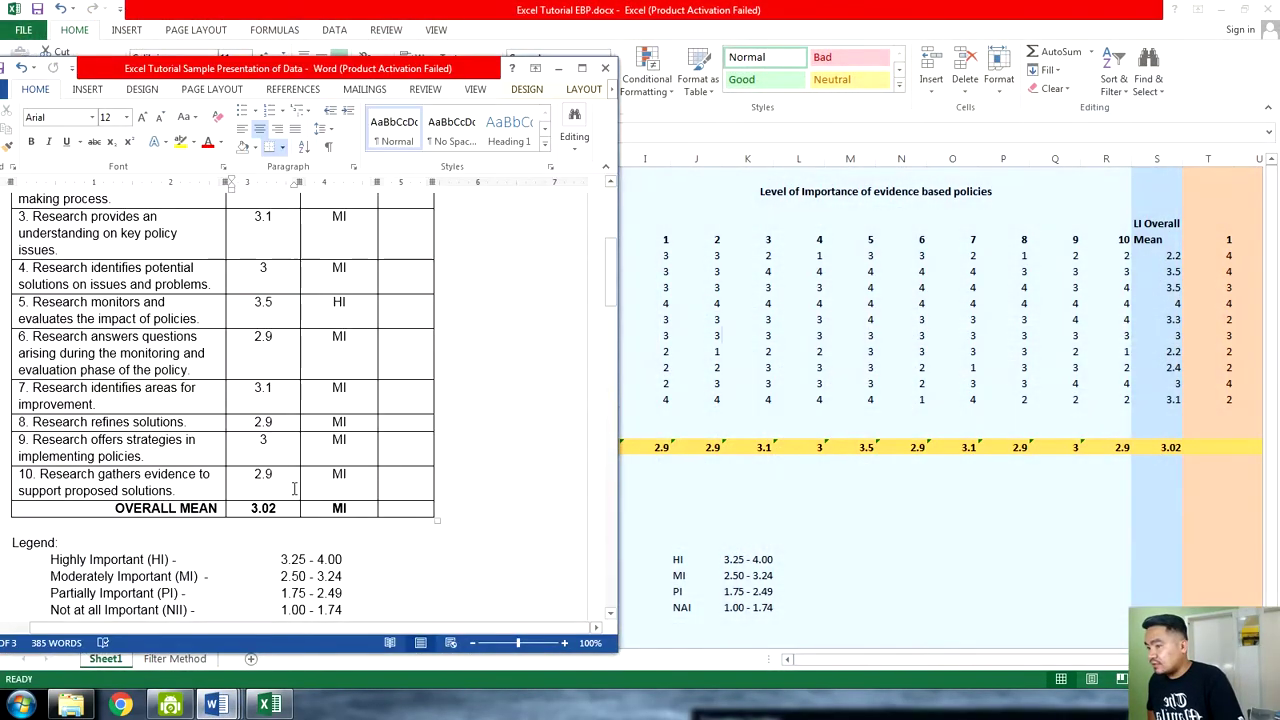
click(1158, 463)
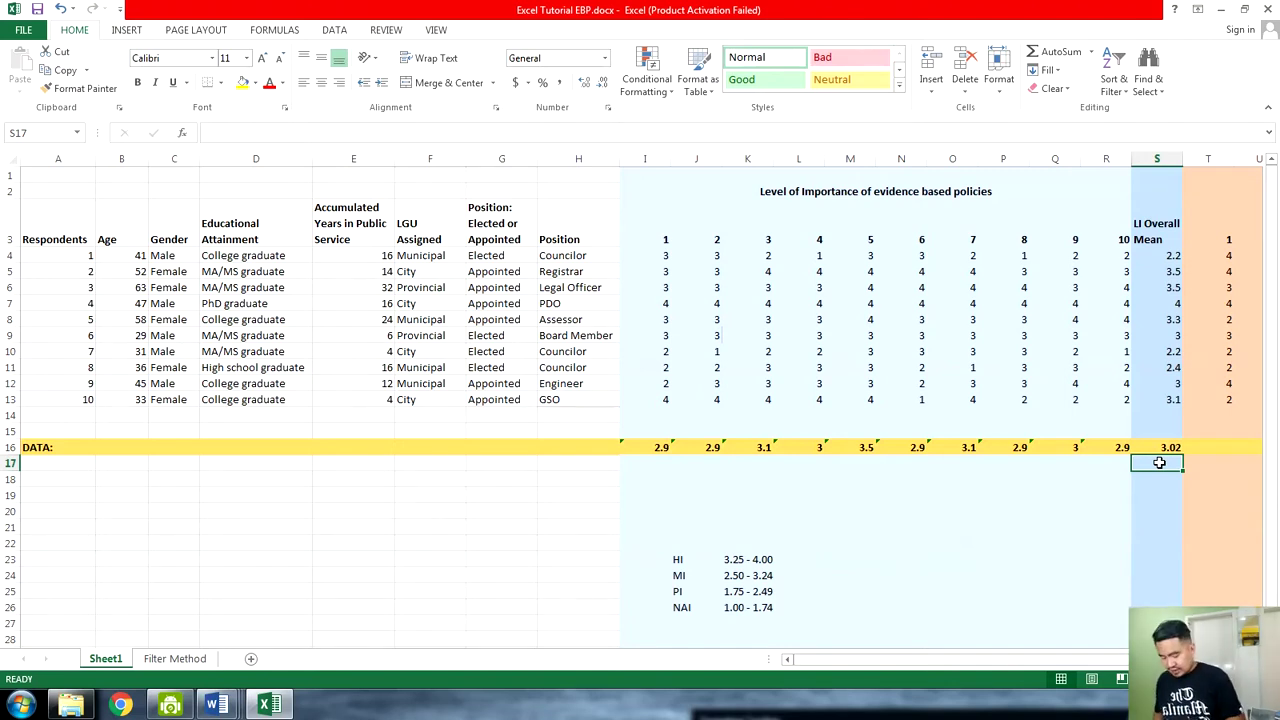
Check in S17 that =AVERAGE(I16:R16) also gives 3.02, then clear it
text(=)
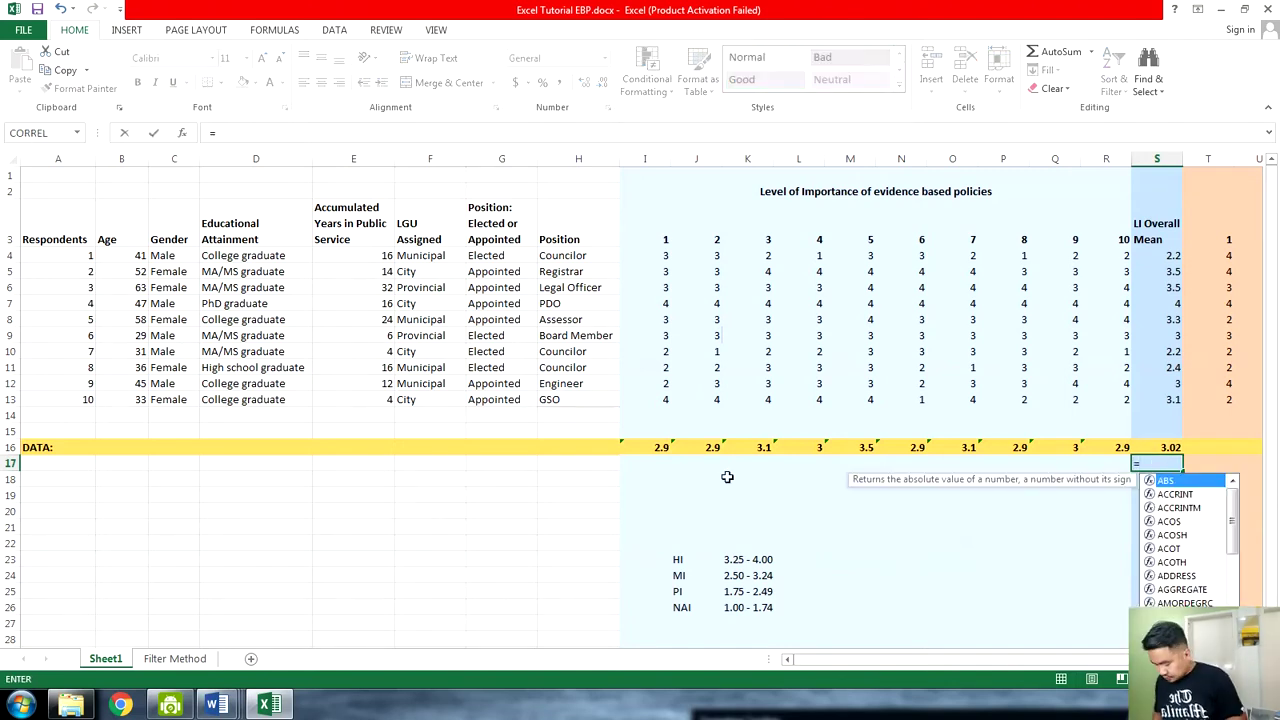
text(averaG)
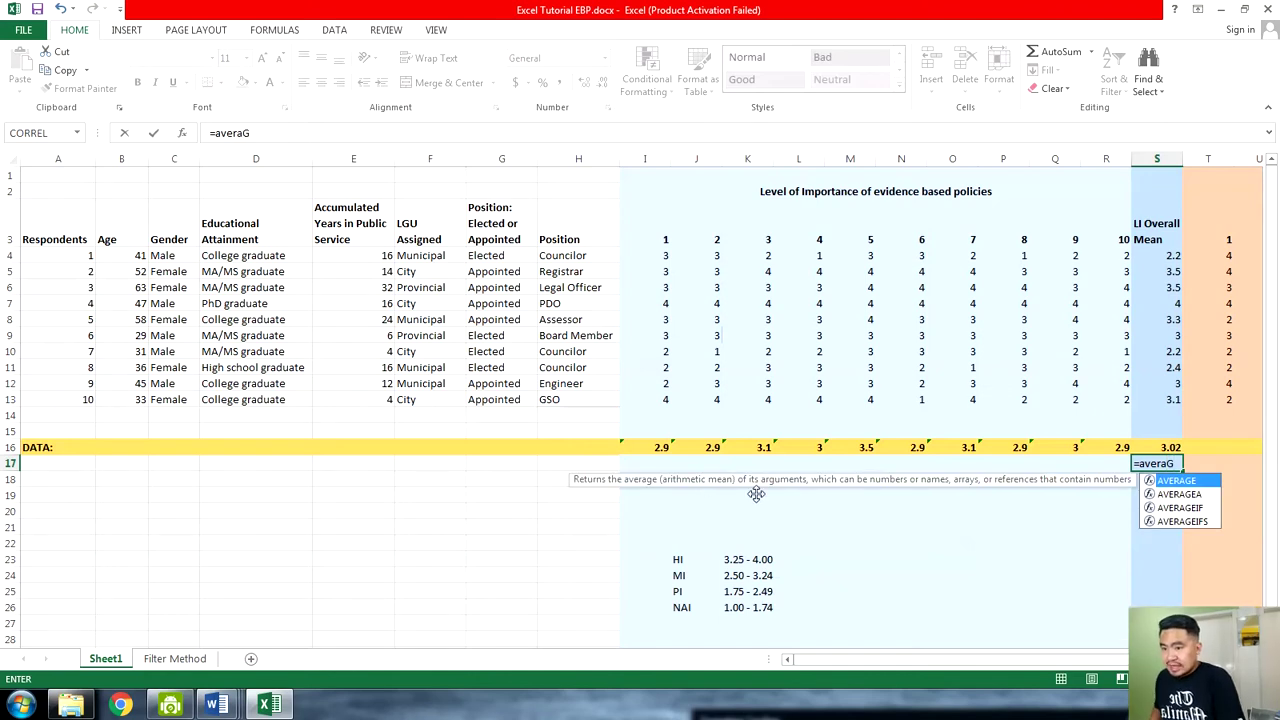
double_click(1198, 481)
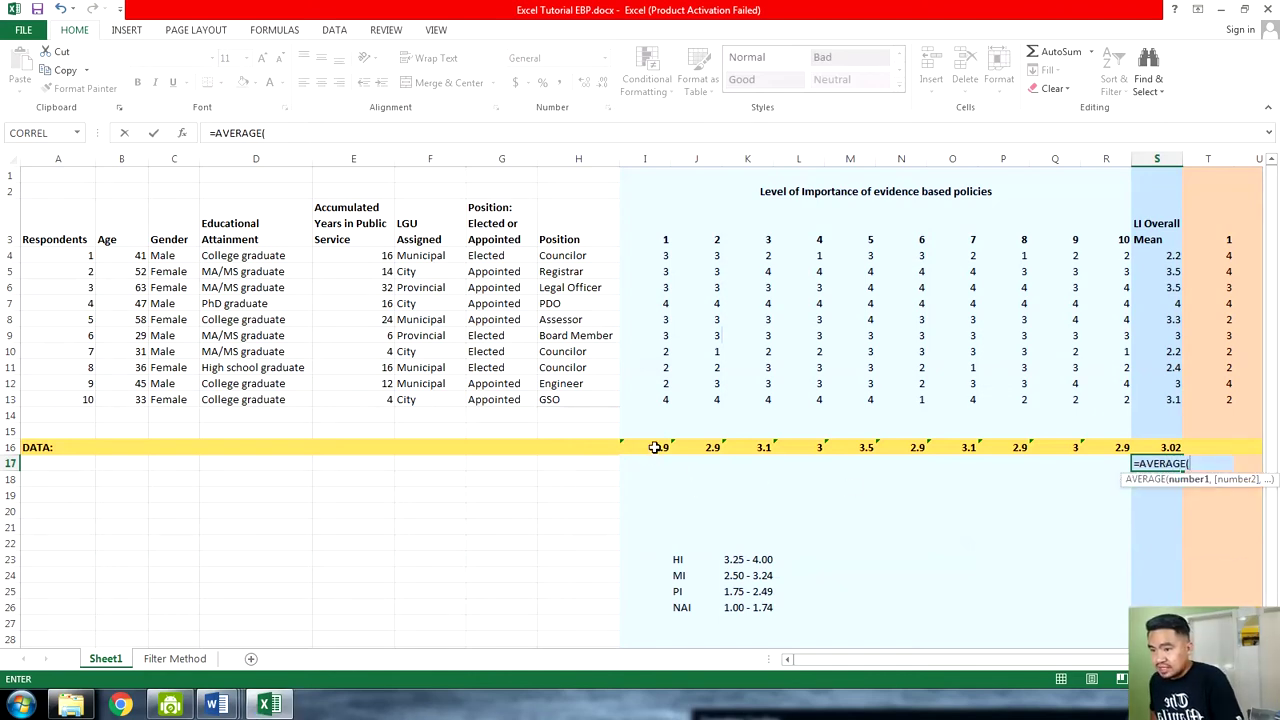
drag(655, 447, 1120, 448)
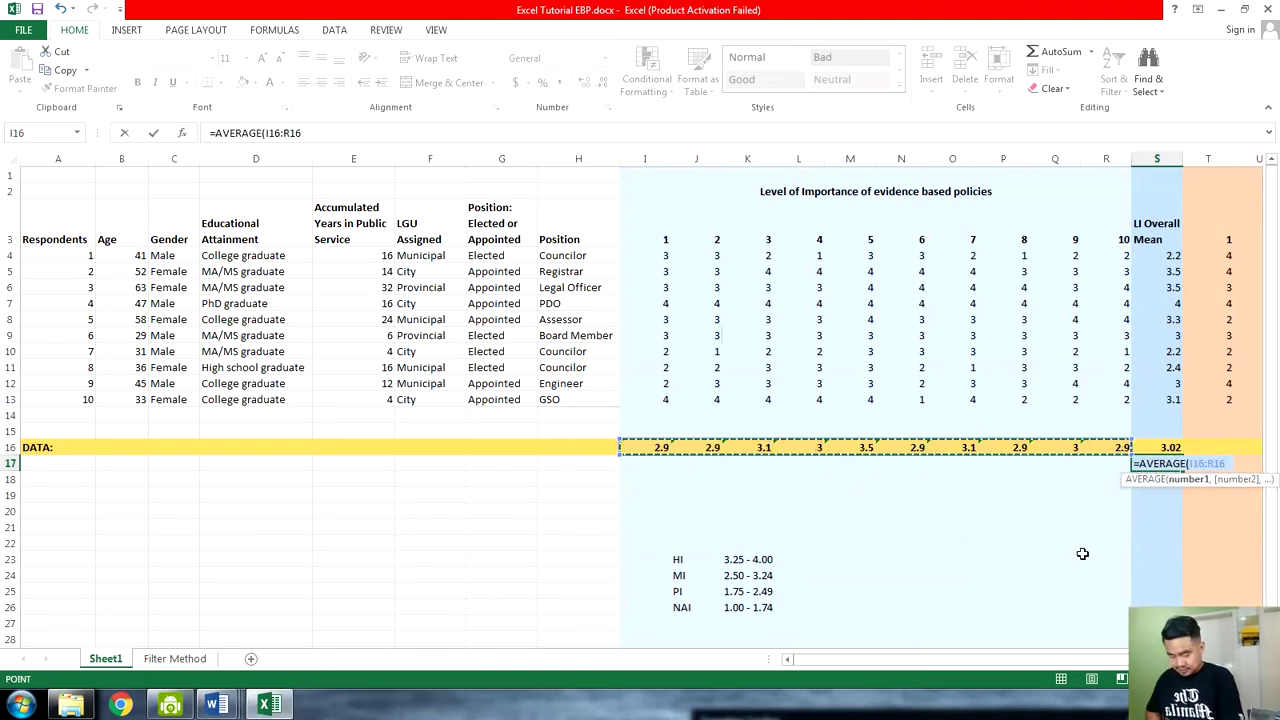
key(Return)
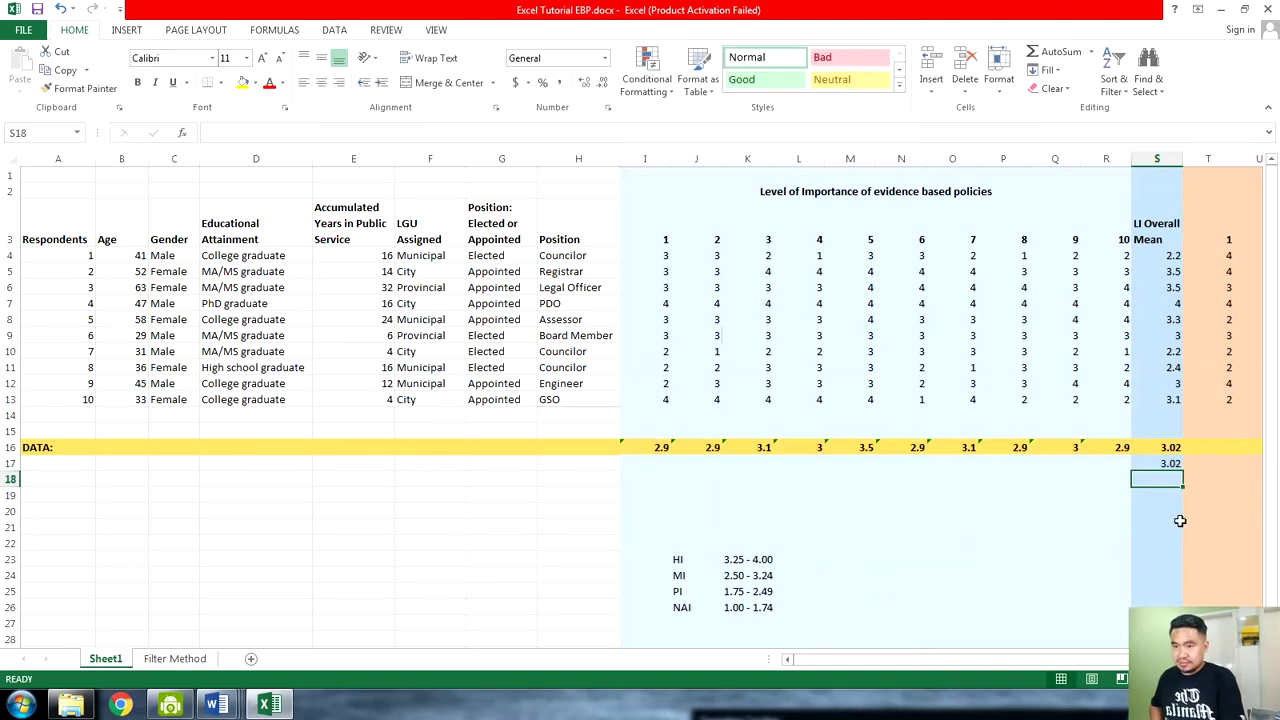
click(1176, 462)
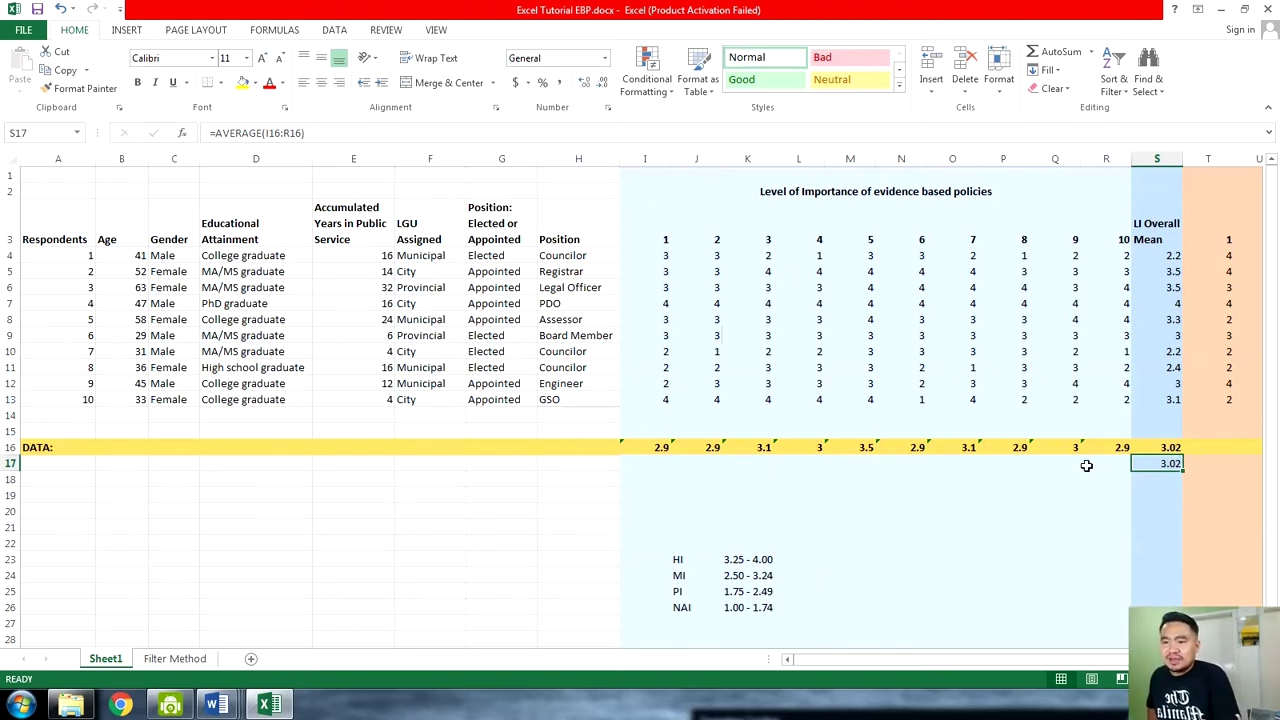
key(Delete)
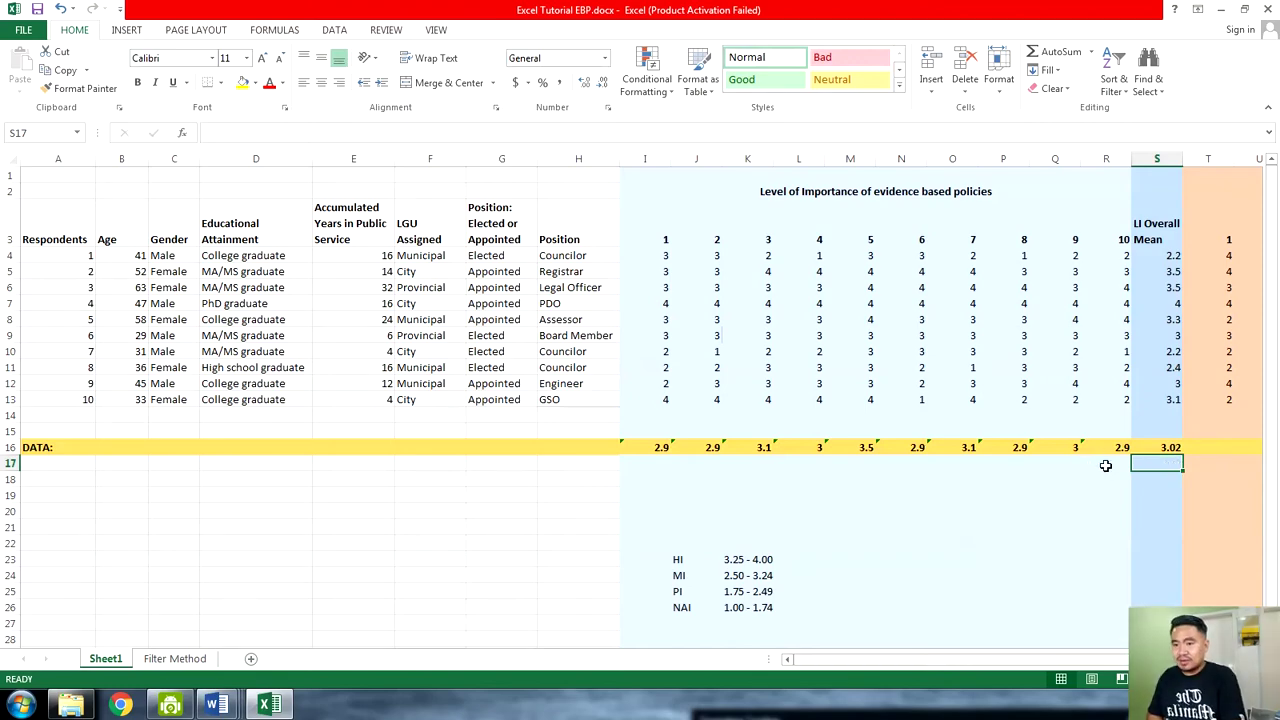
Bring the Sample Presentation of Data document back beside the sheet
click(1155, 449)
mouse_move(213, 705)
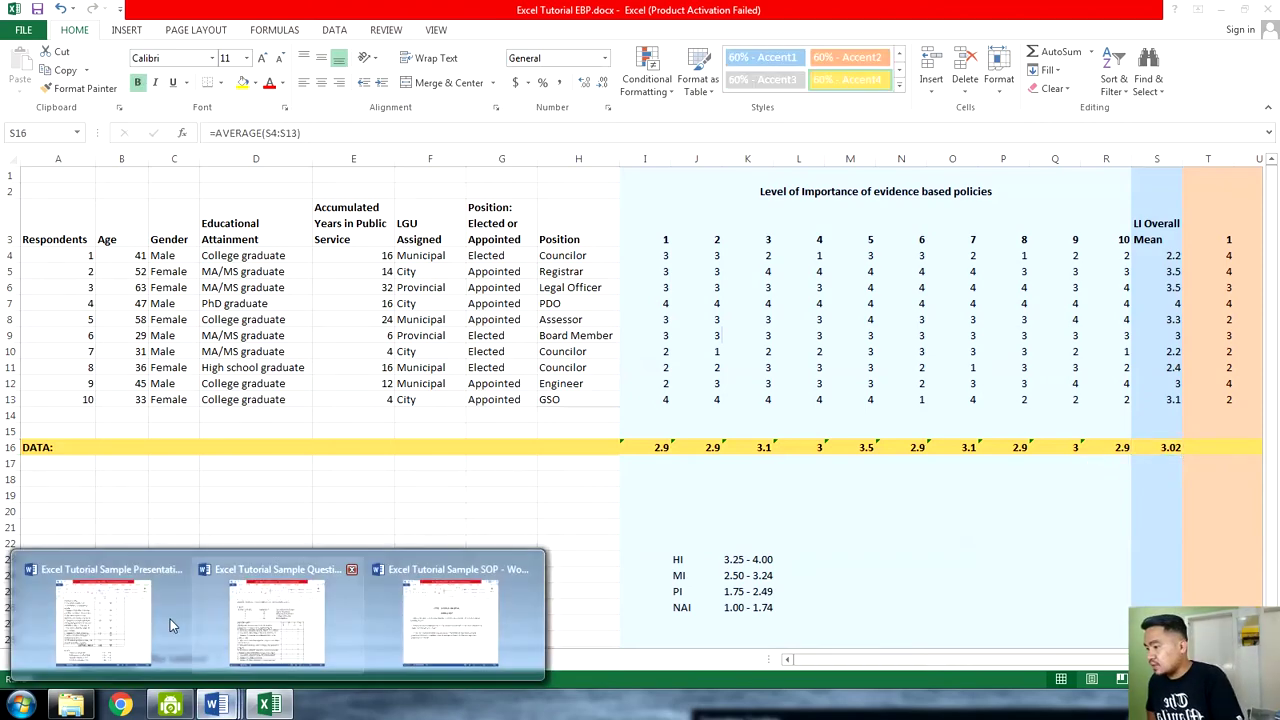
click(165, 615)
scroll(519, 509, up, 5)
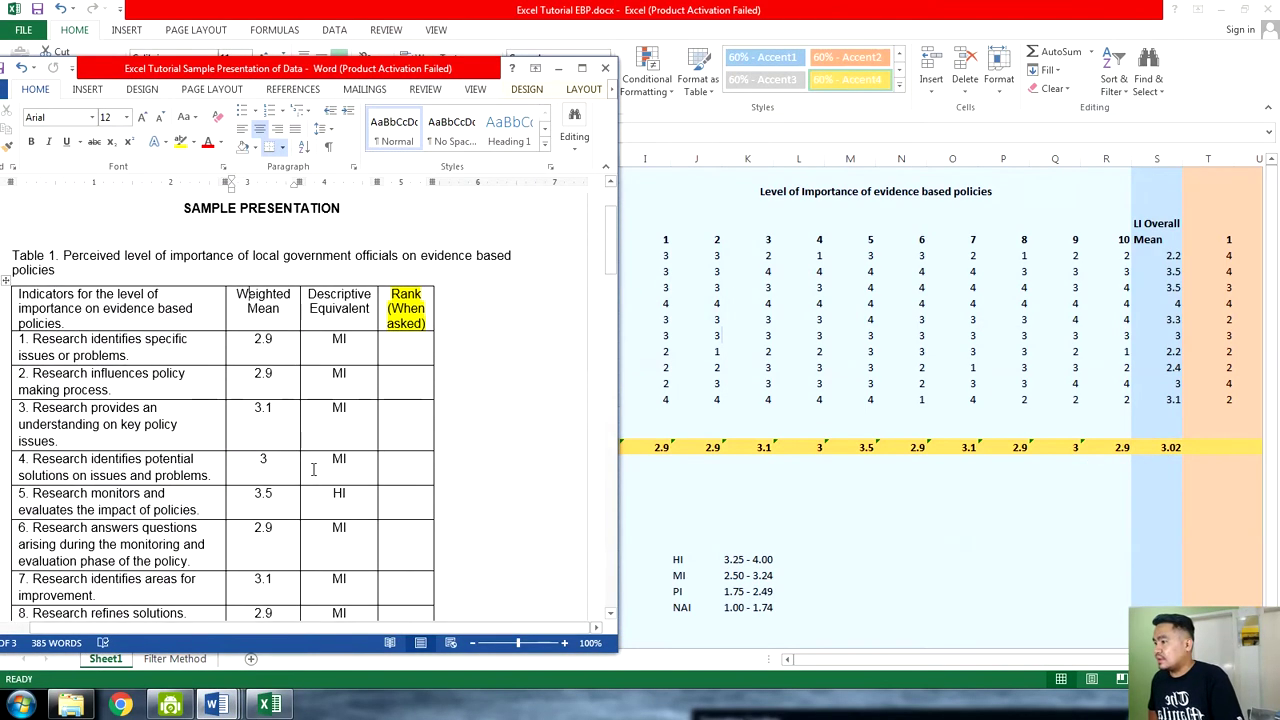
Hyphenate 'evidence based' in the Table 1 caption so it reads 'evidence-based'
scroll(281, 593, down, 5)
scroll(281, 593, down, 1)
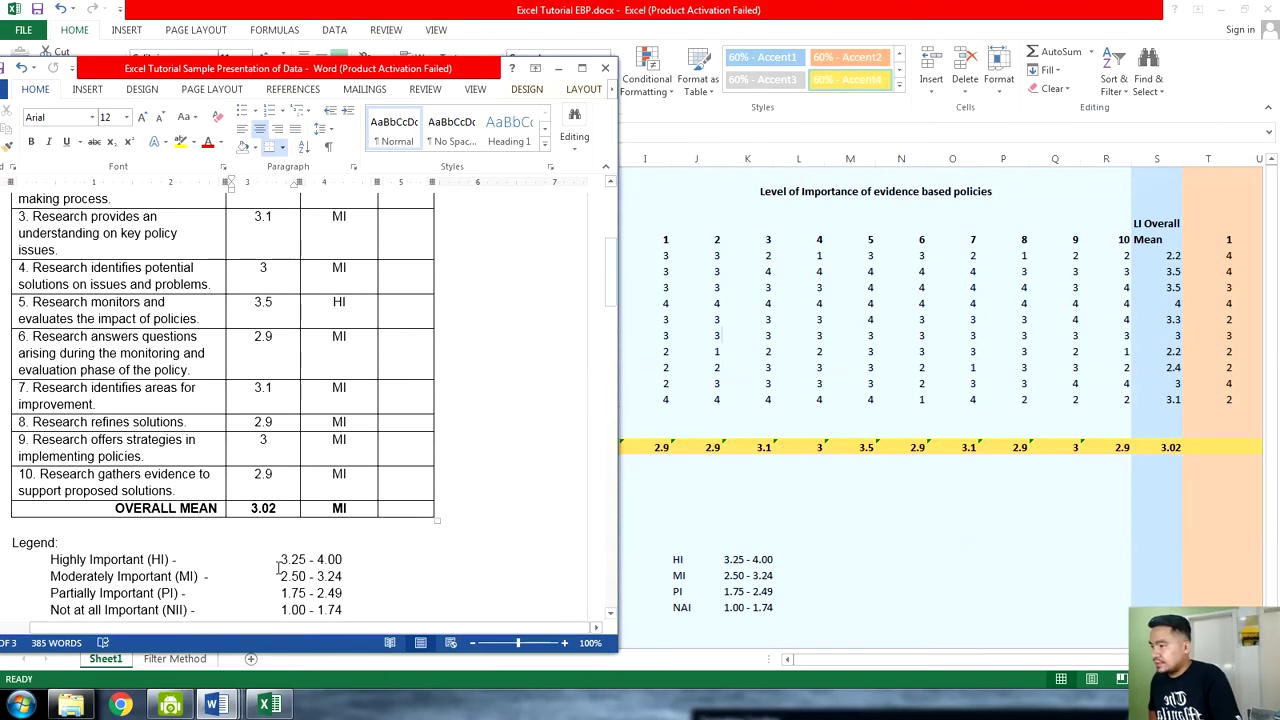
scroll(279, 568, up, 3)
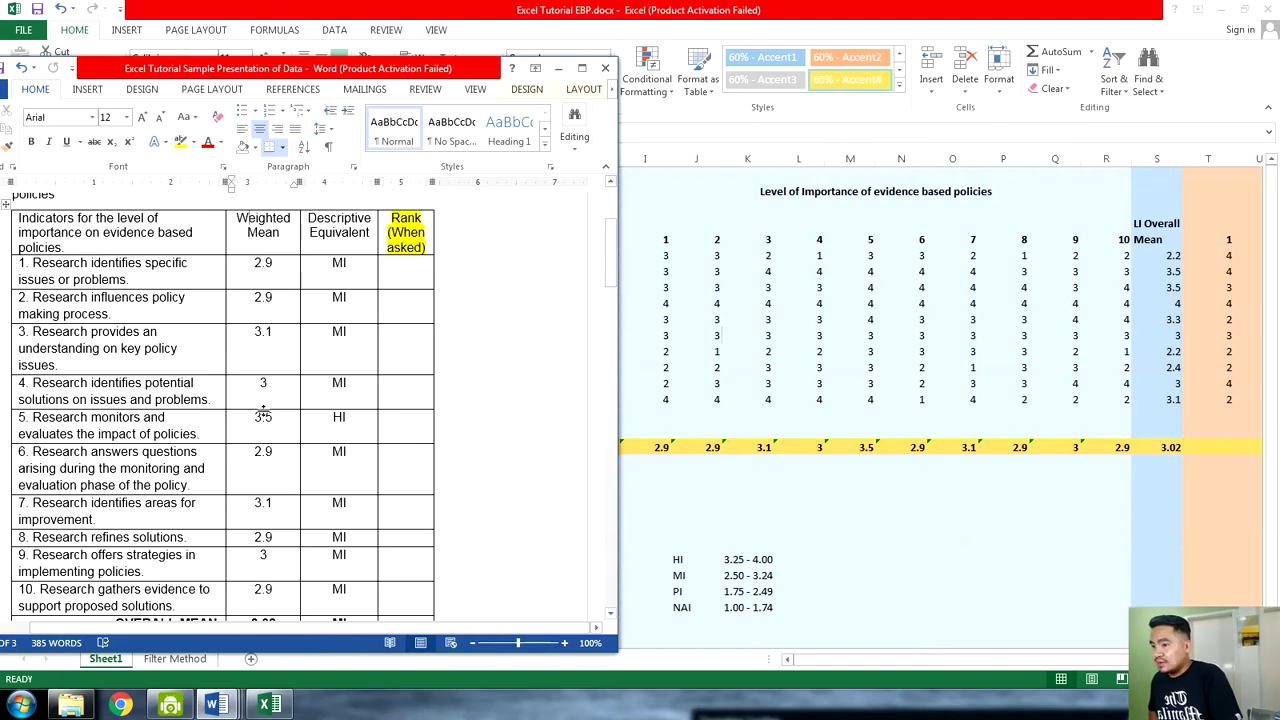
scroll(231, 410, down, 3)
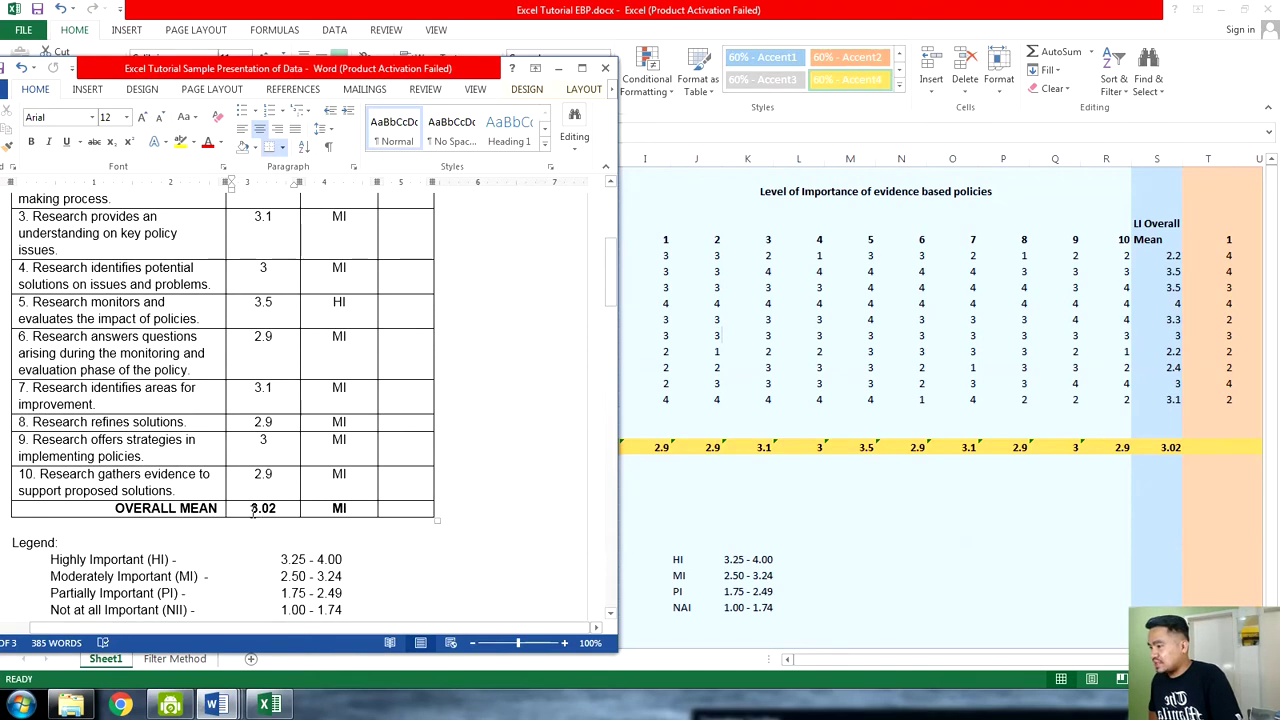
scroll(251, 447, up, 3)
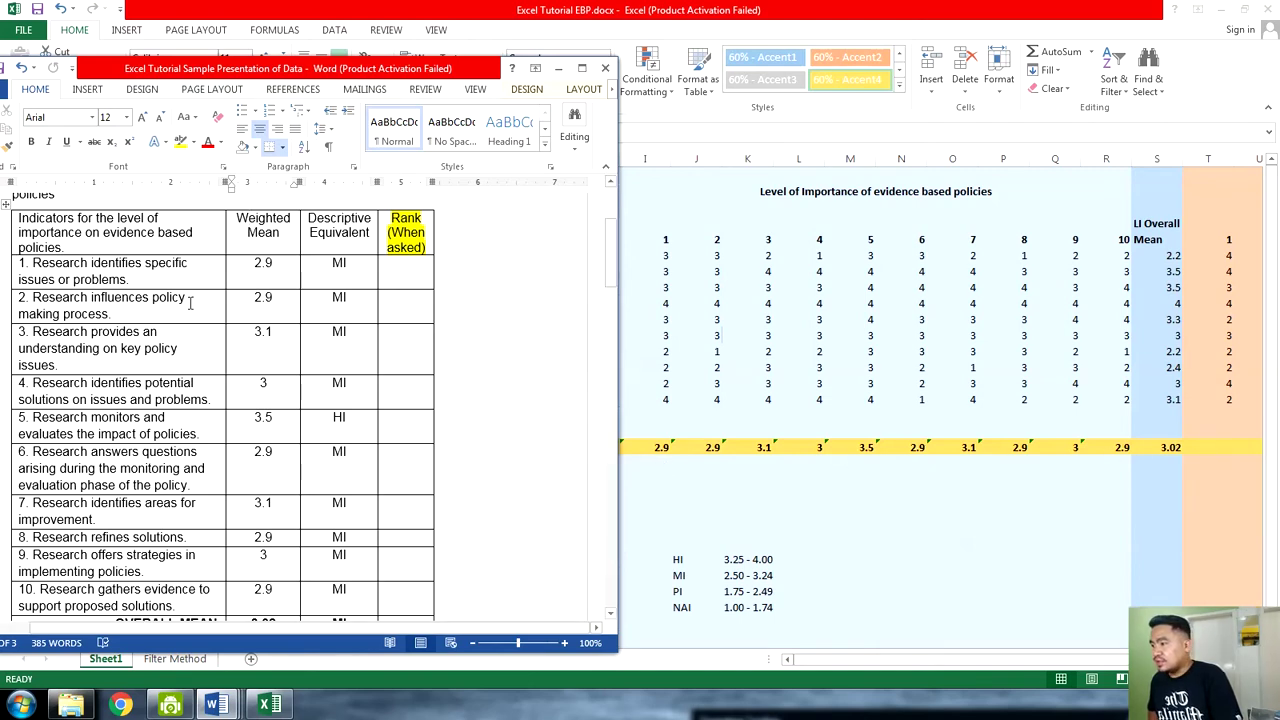
scroll(287, 275, down, 4)
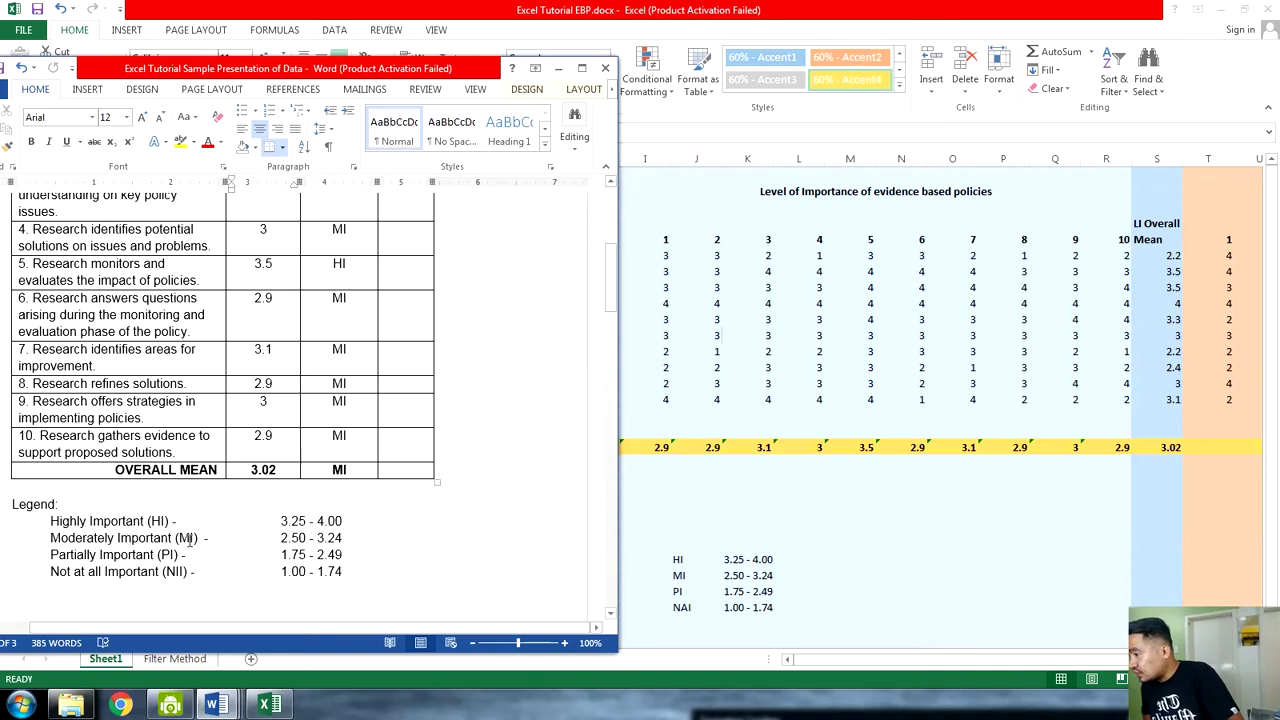
scroll(248, 495, up, 8)
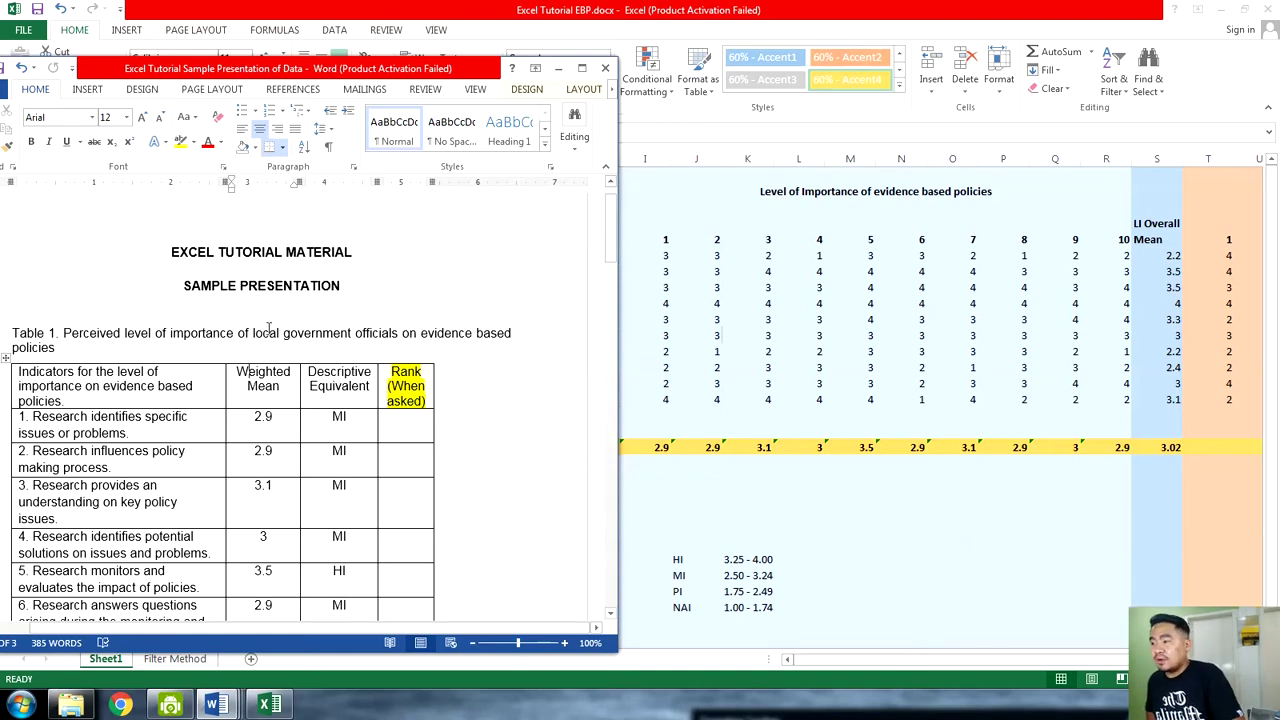
click(476, 332)
key(BackSpace)
text(-)
scroll(355, 422, down, 4)
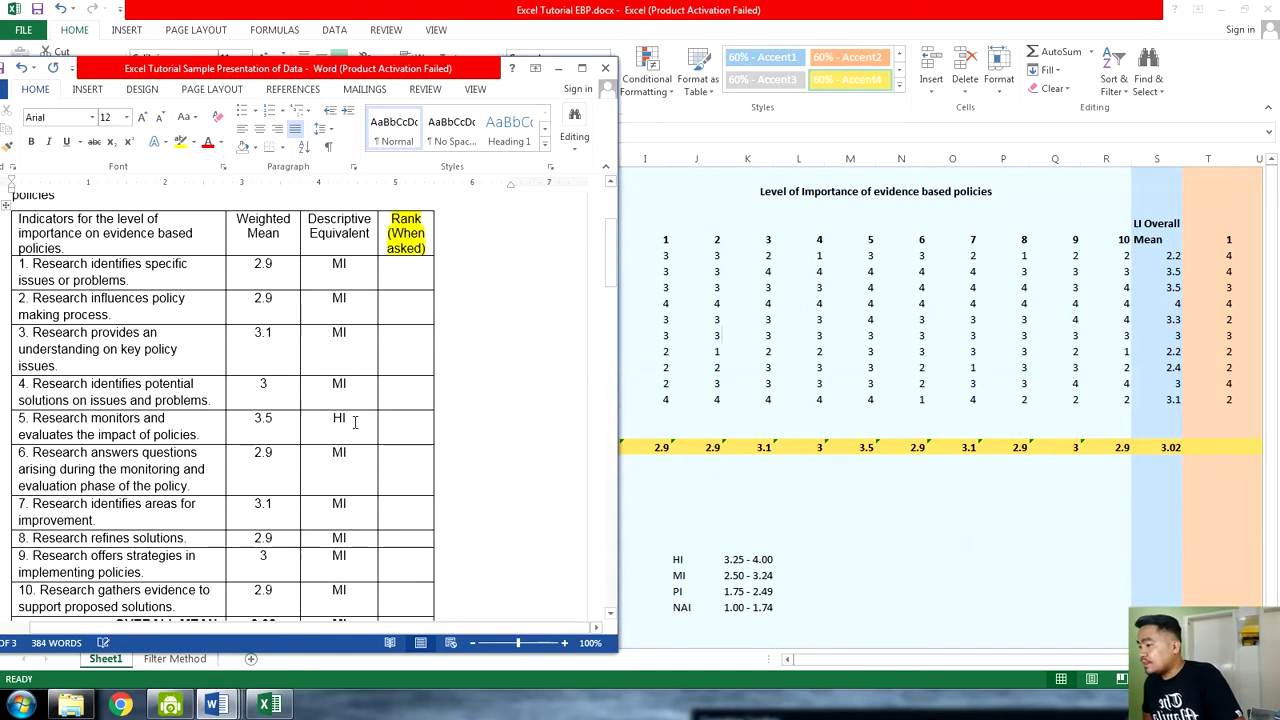
scroll(355, 422, down, 2)
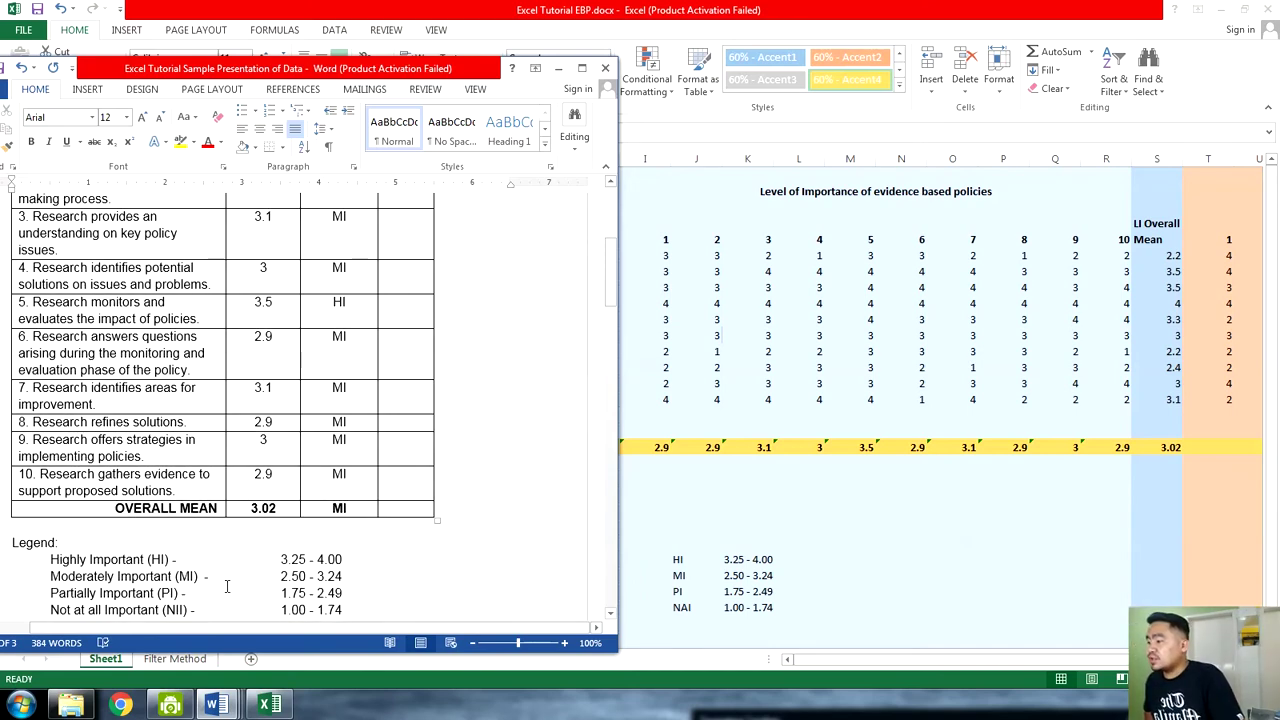
scroll(227, 587, up, 6)
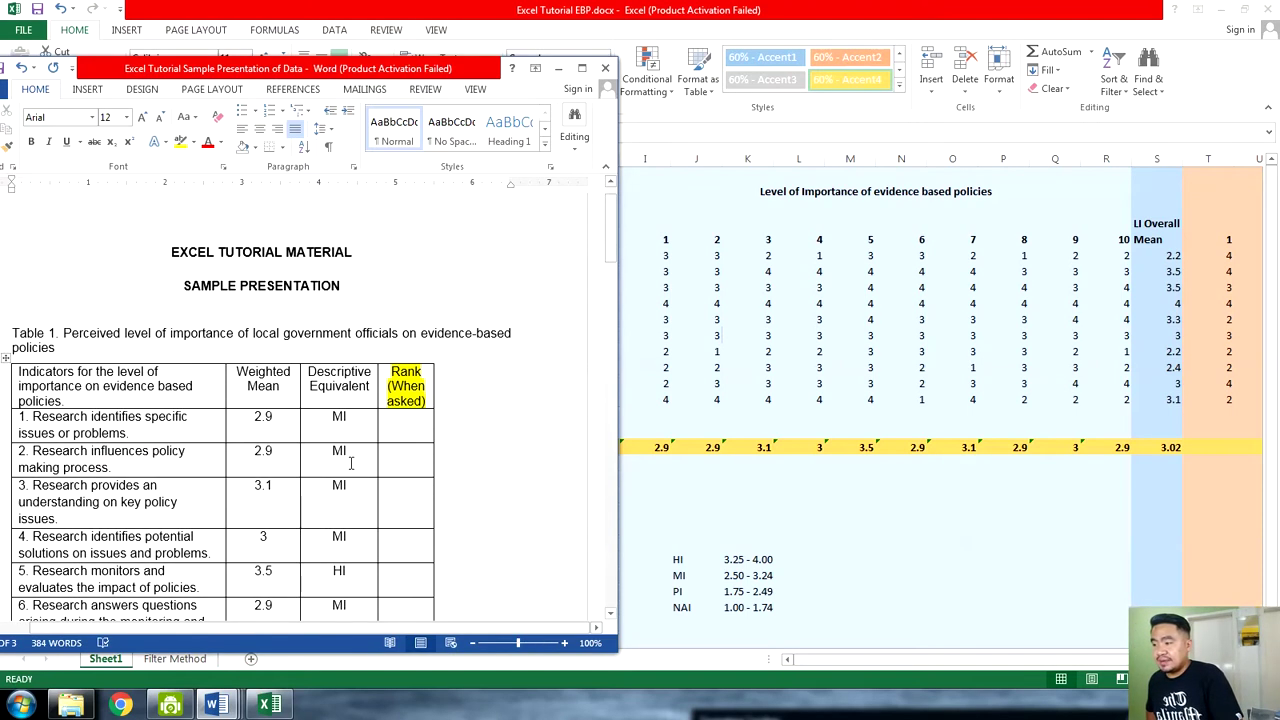
scroll(309, 477, down, 2)
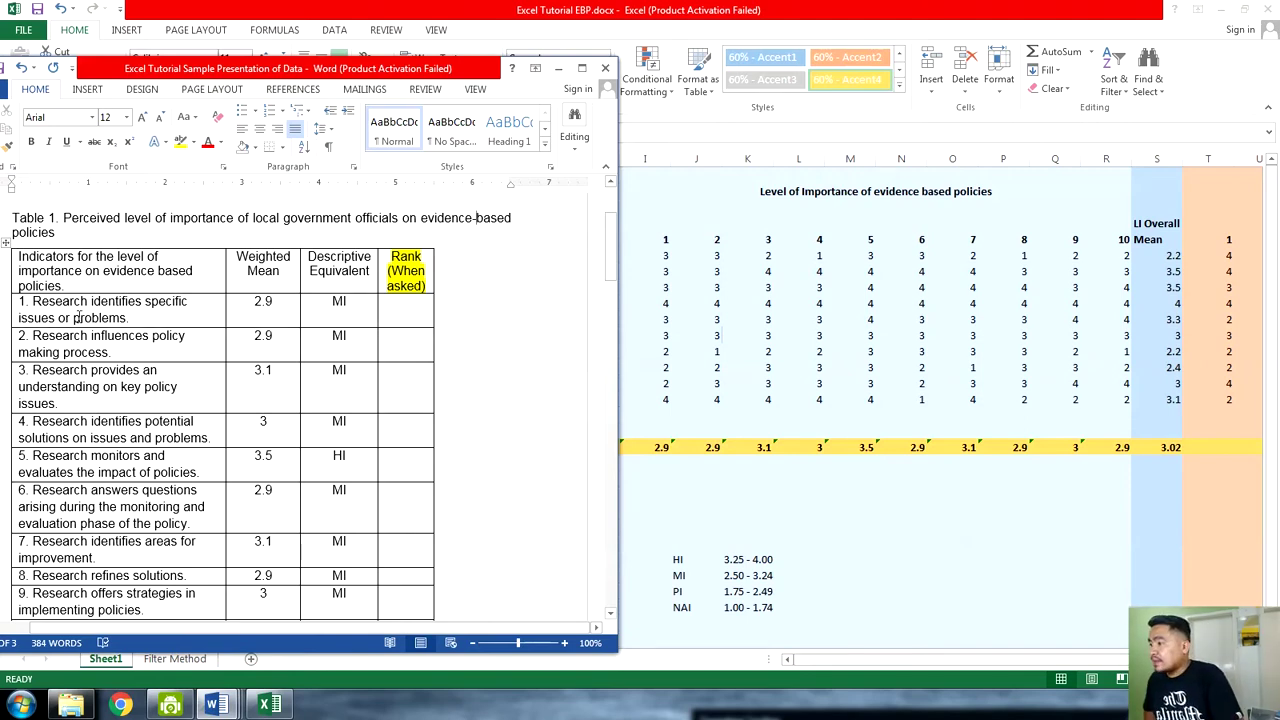
scroll(78, 317, down, 1)
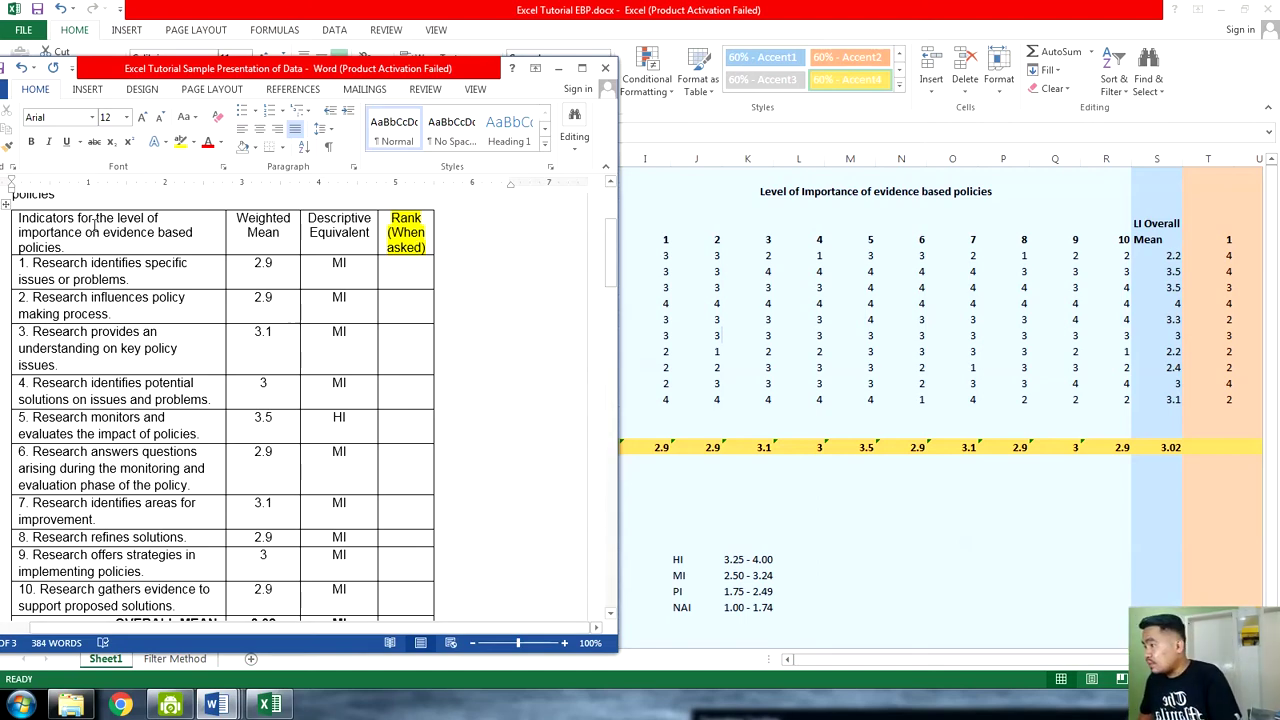
drag(95, 228, 328, 600)
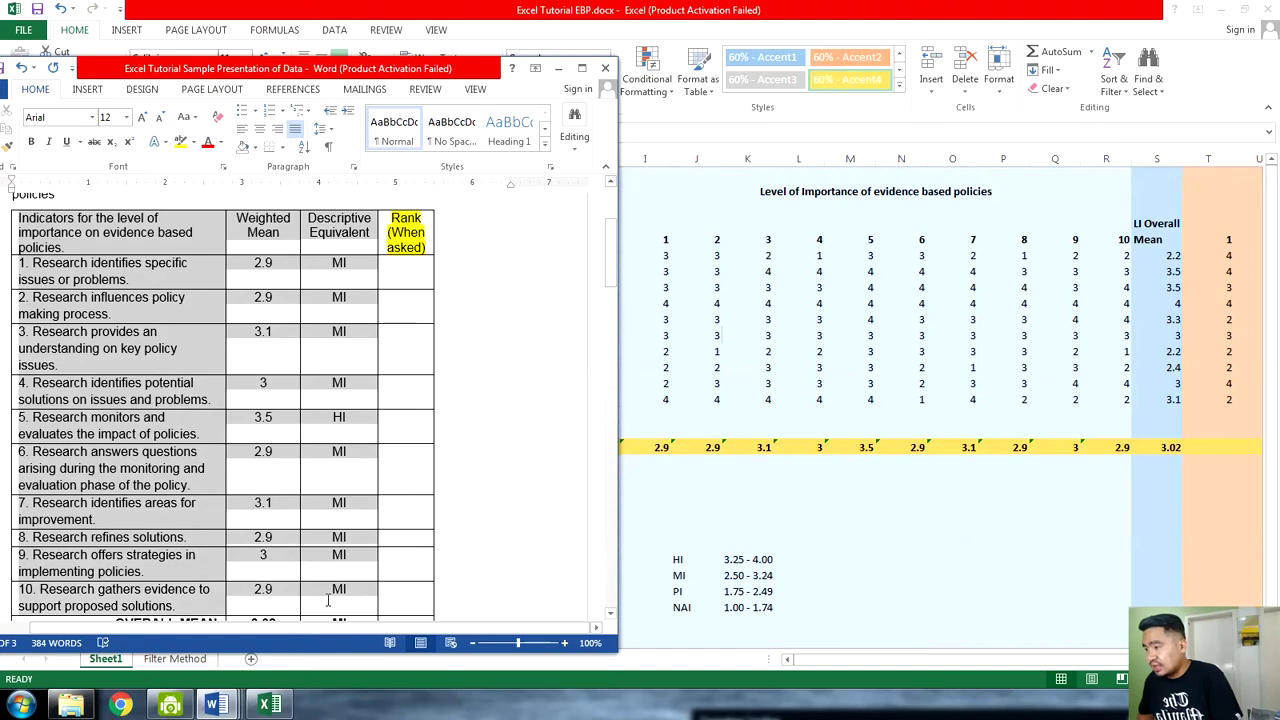
click(412, 370)
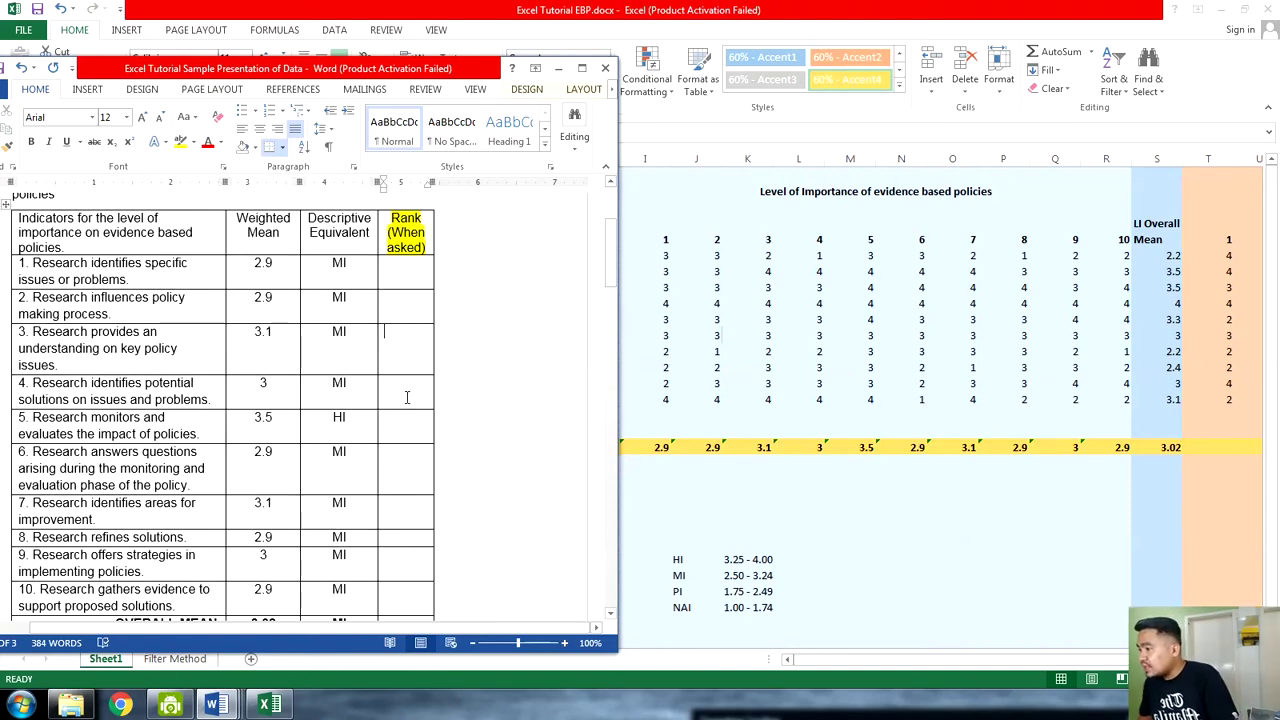
scroll(402, 421, down, 2)
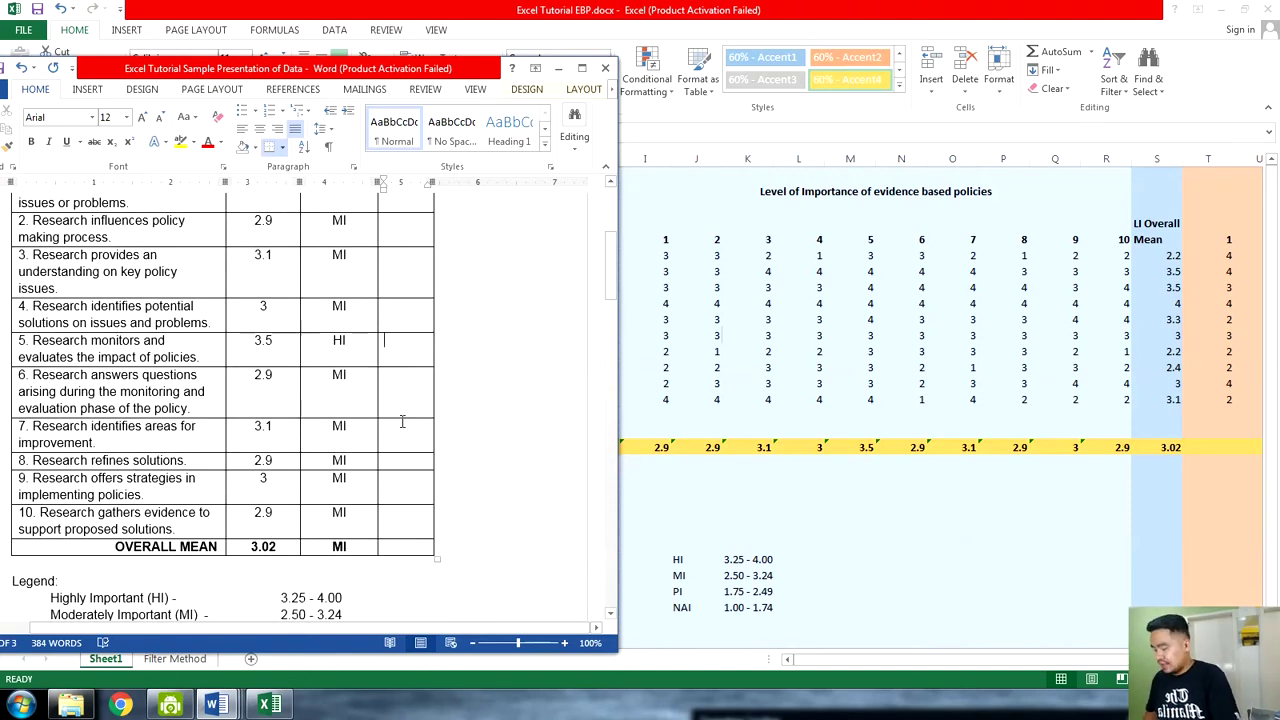
scroll(393, 435, up, 3)
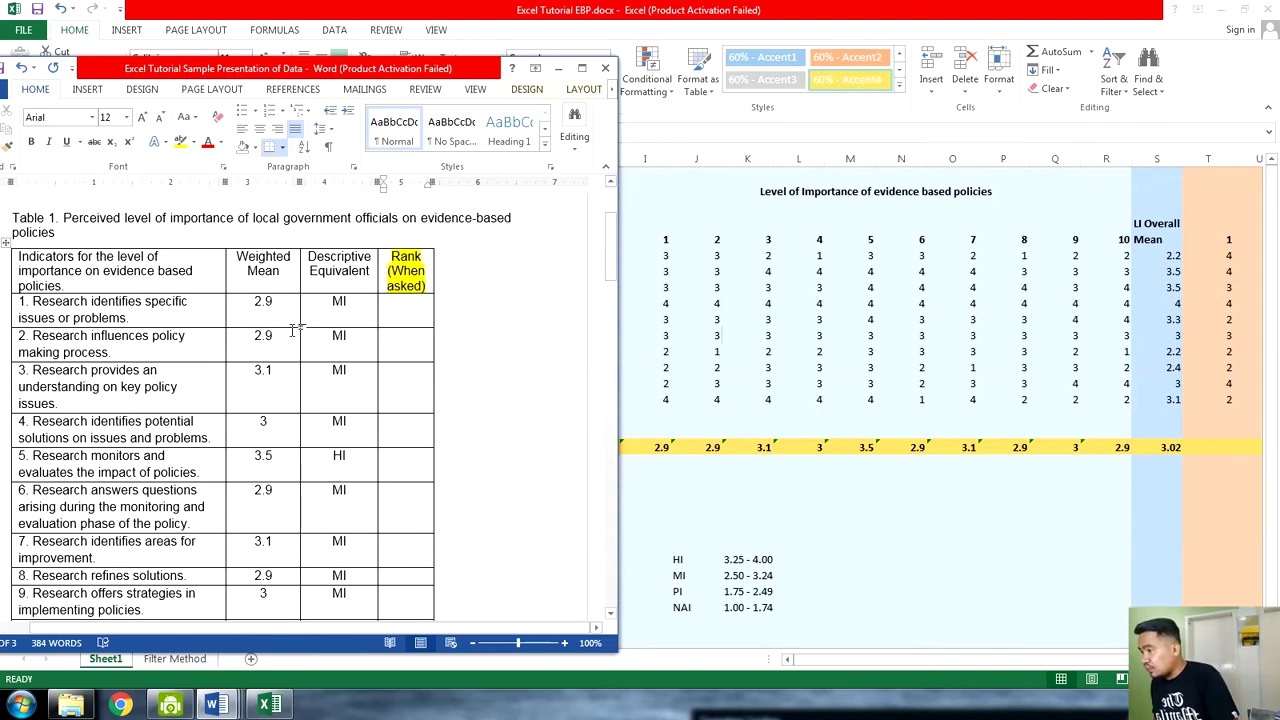
click(391, 465)
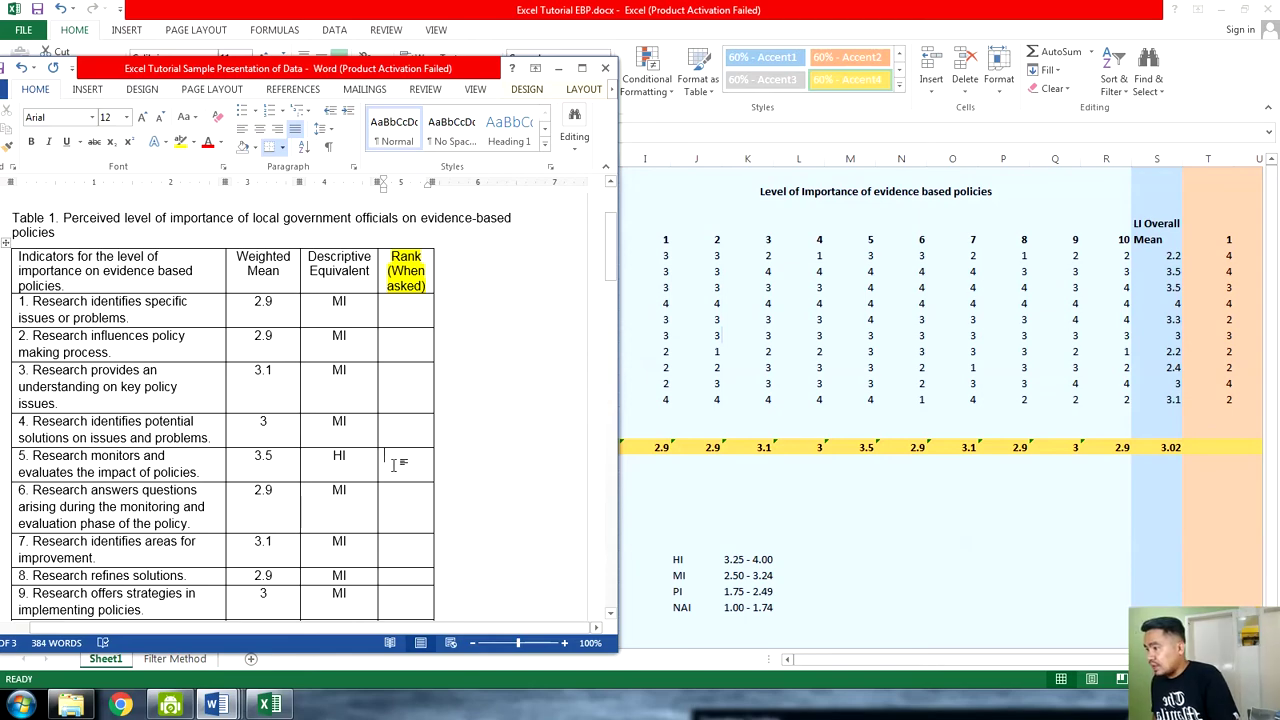
scroll(393, 463, down, 1)
scroll(373, 487, down, 2)
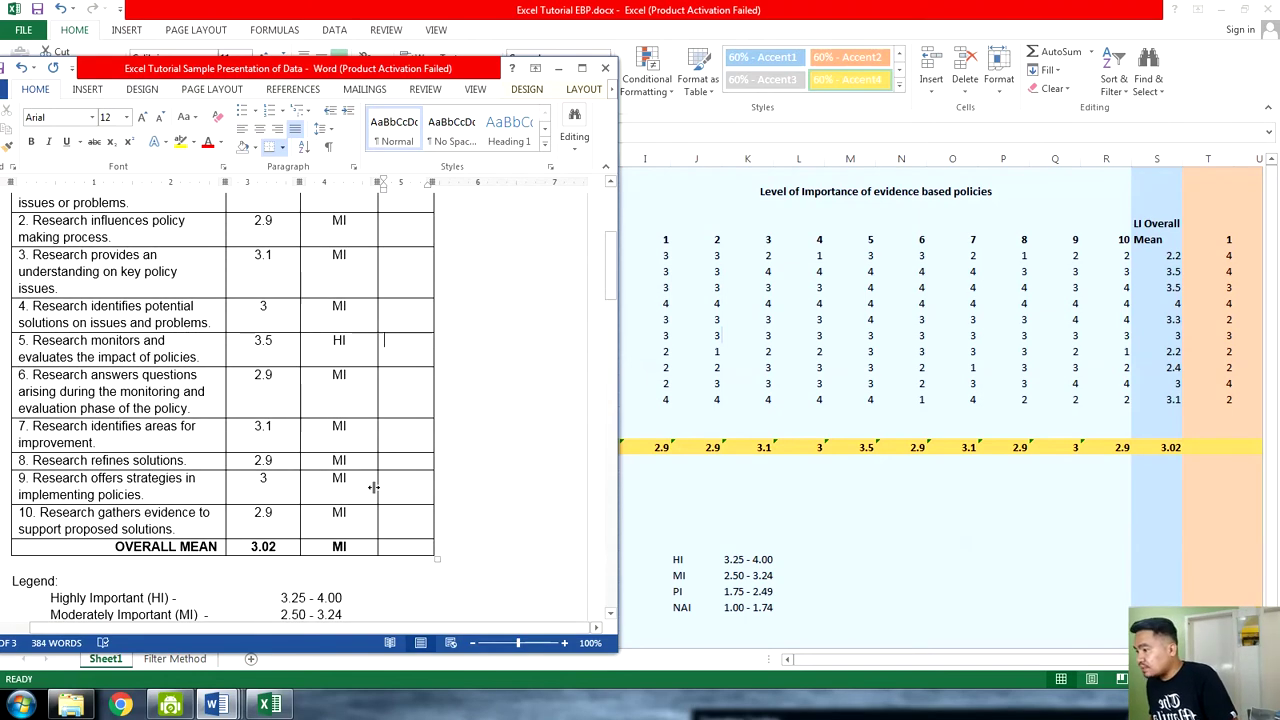
scroll(373, 487, up, 2)
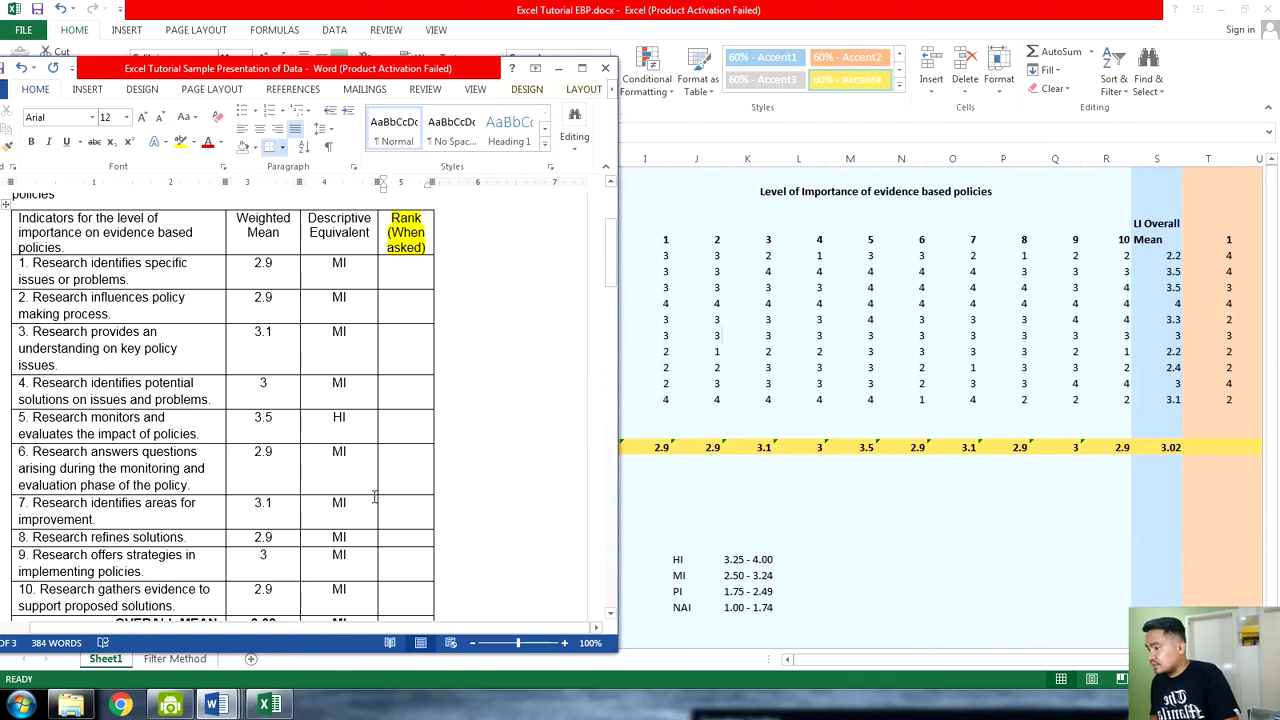
click(395, 585)
text(1)
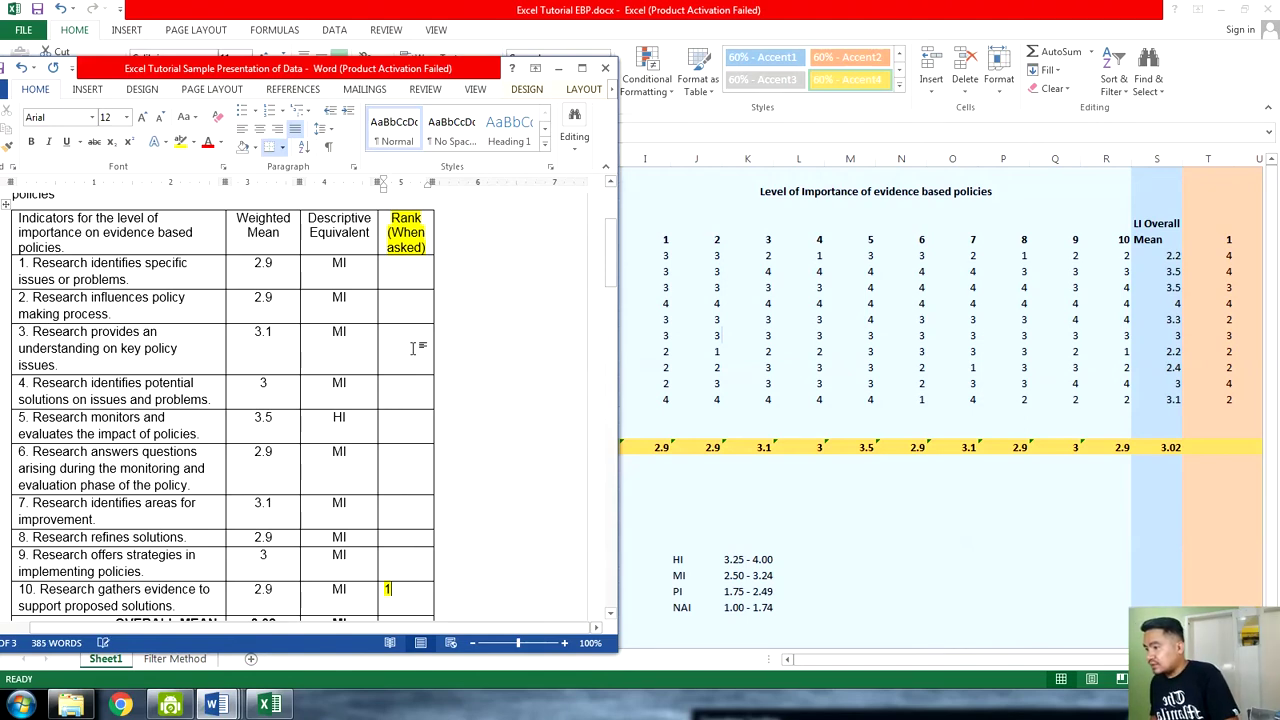
click(395, 268)
text(1)
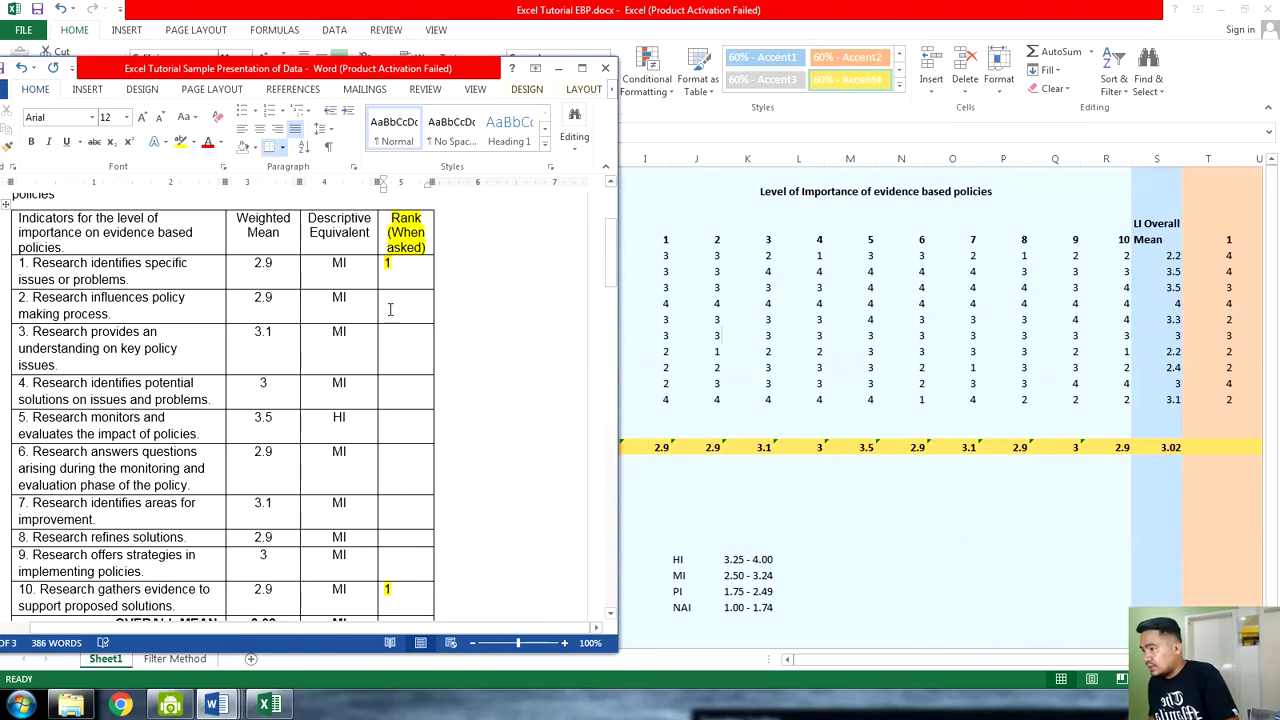
click(390, 310)
text(1)
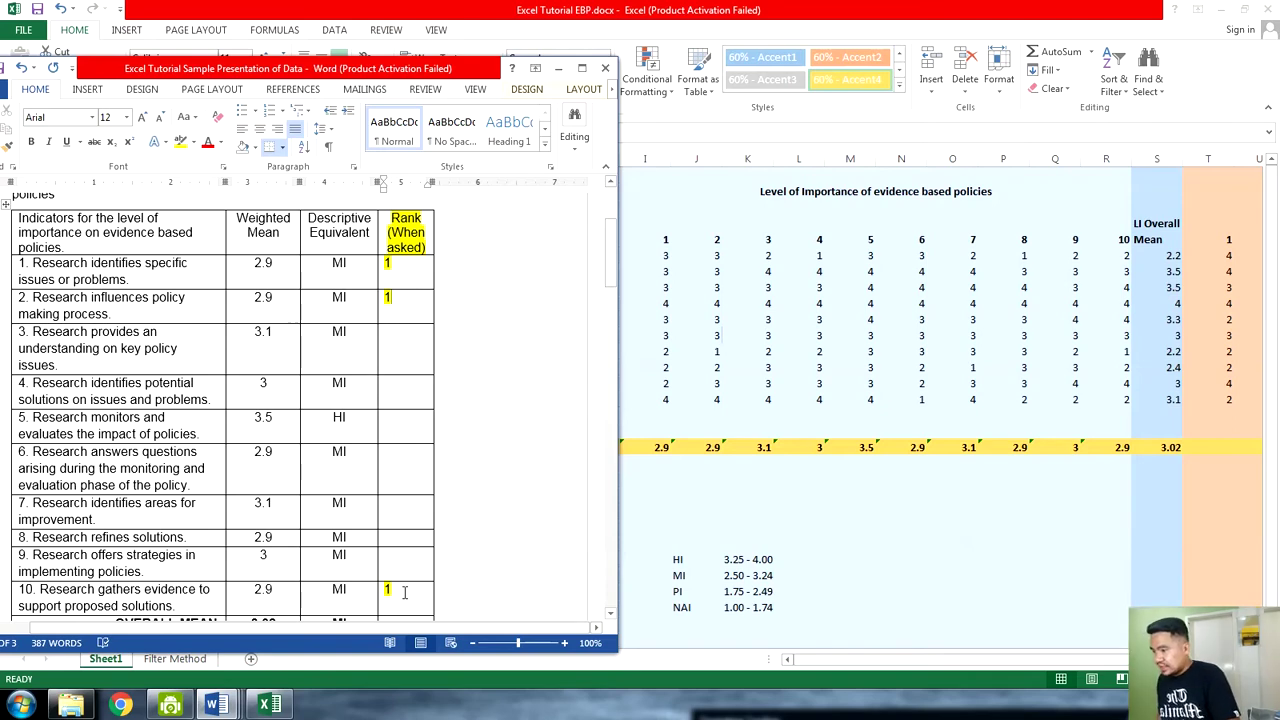
drag(405, 592, 392, 265)
key(Delete)
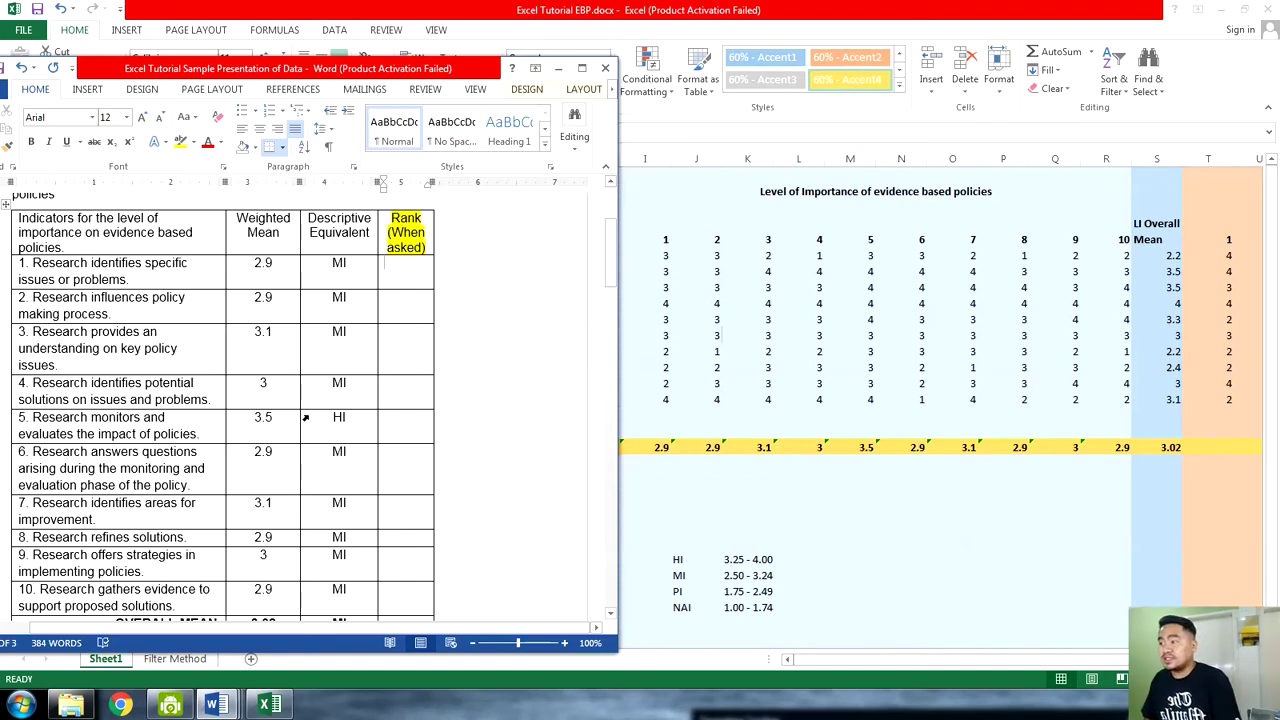
scroll(305, 417, up, 3)
scroll(200, 356, down, 2)
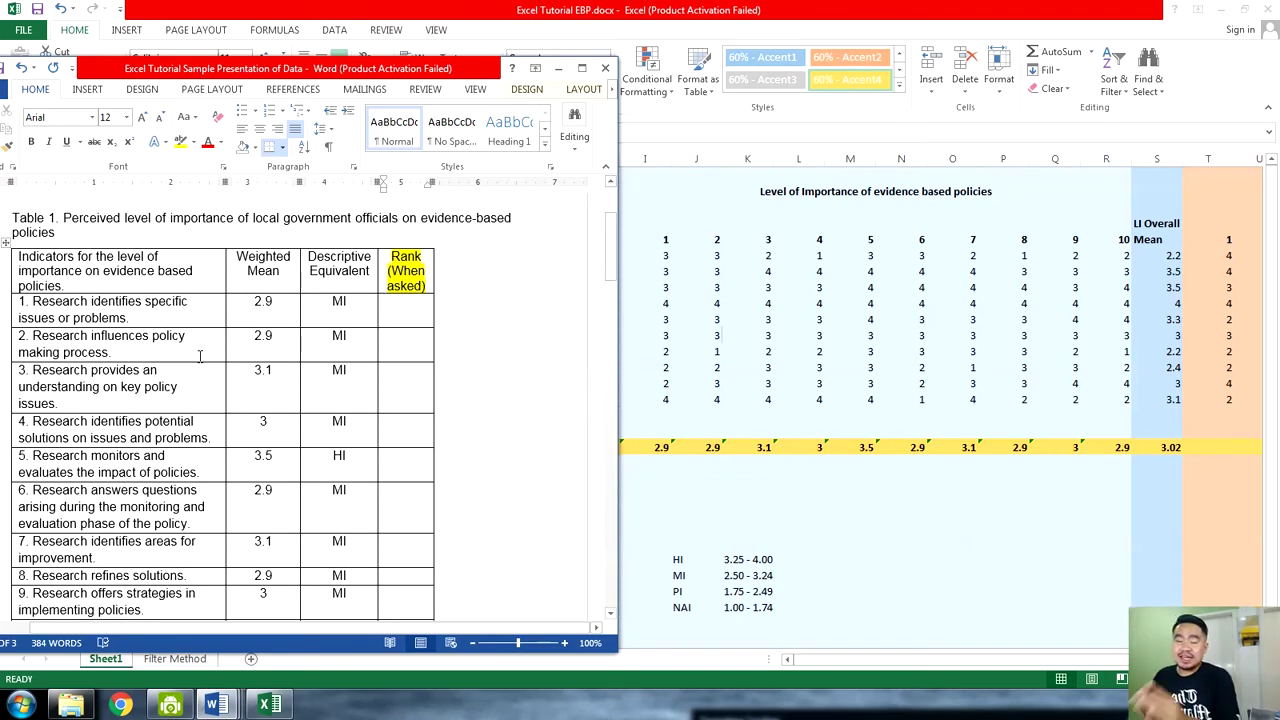
scroll(418, 409, down, 2)
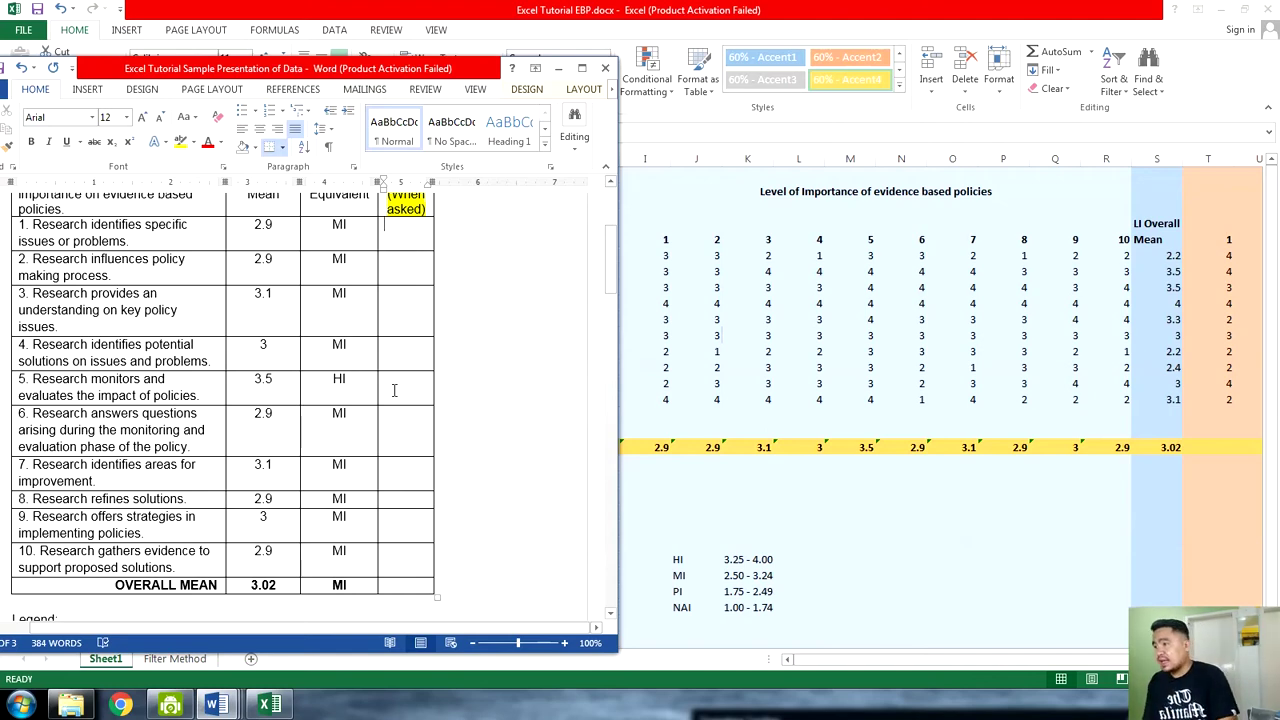
scroll(394, 390, up, 2)
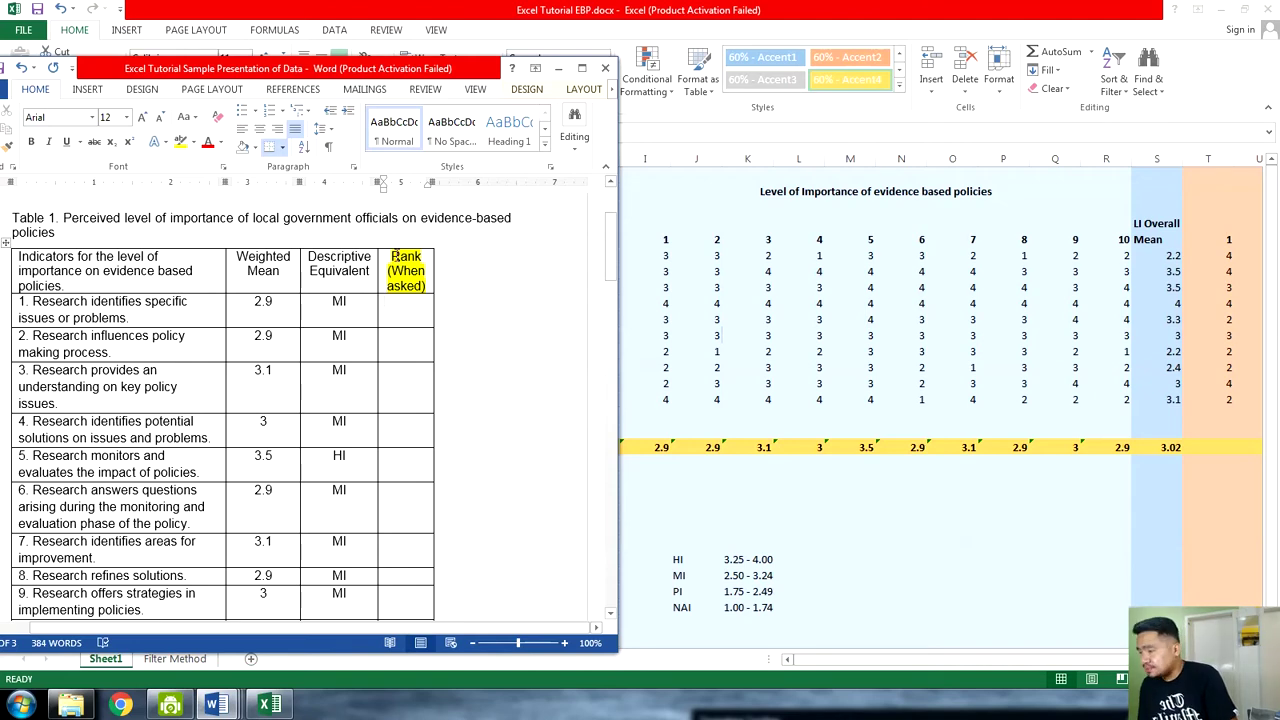
drag(391, 255, 414, 283)
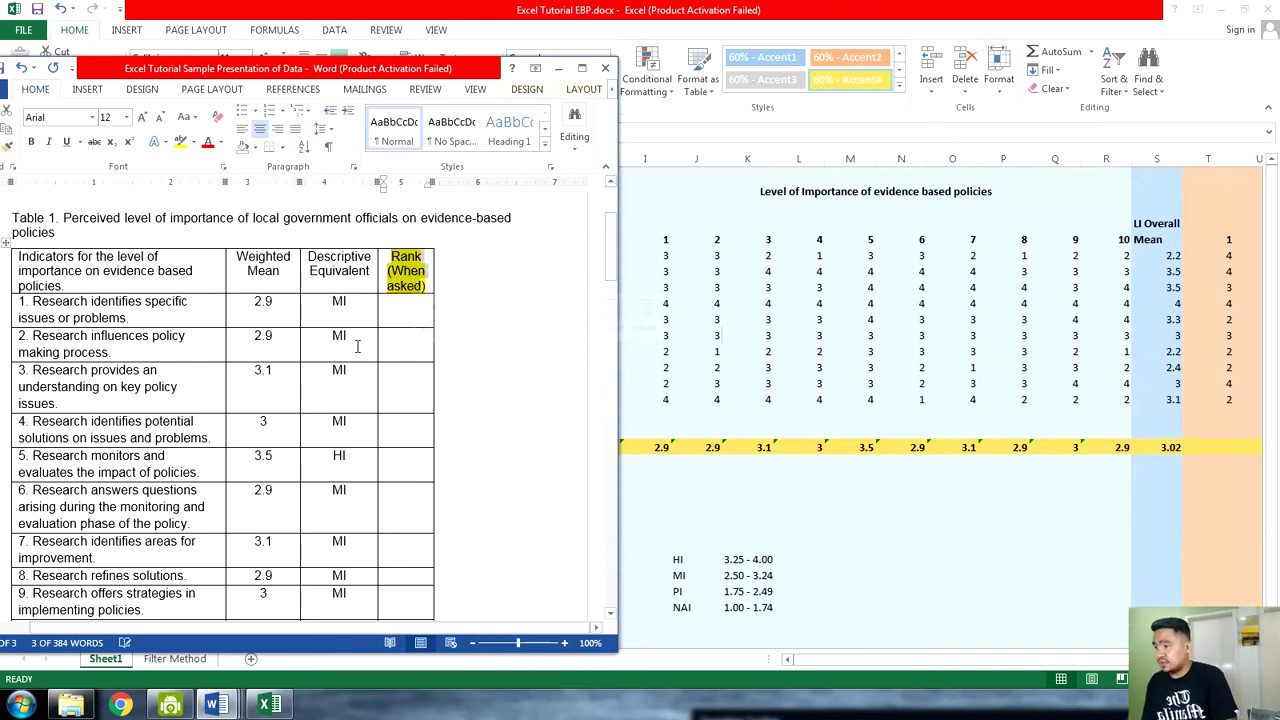
scroll(352, 340, down, 2)
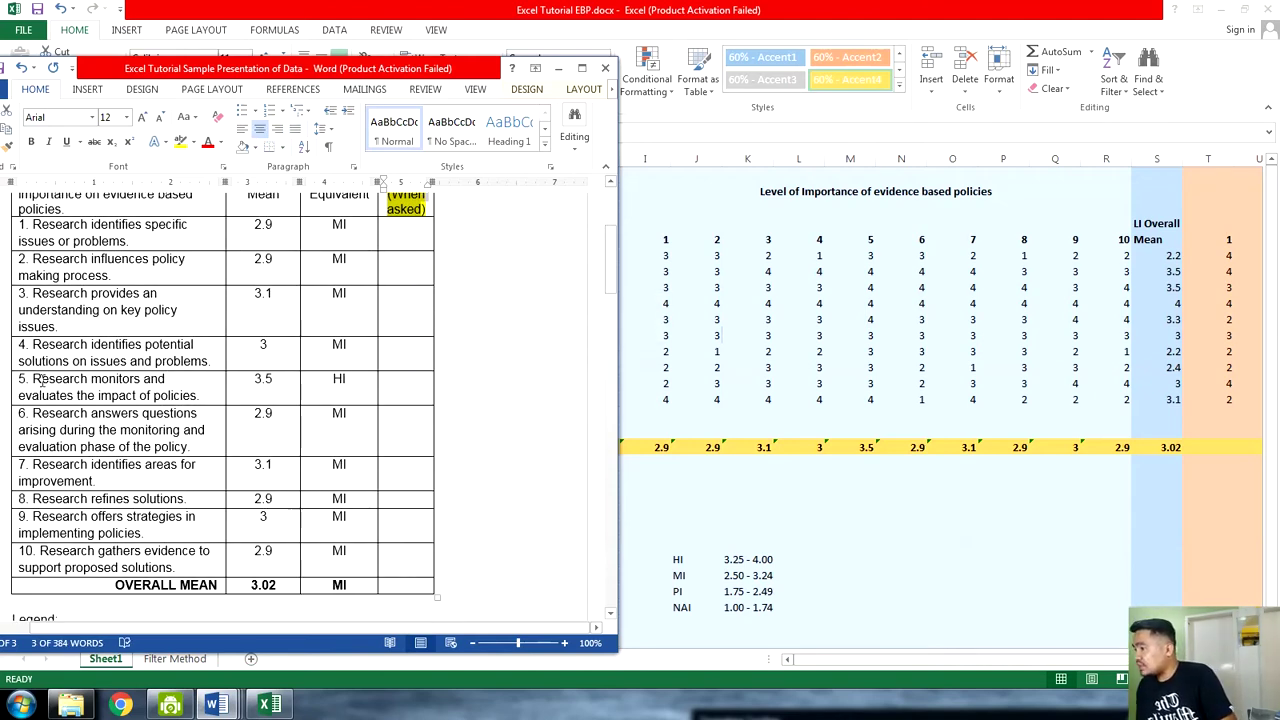
drag(40, 381, 342, 398)
scroll(342, 398, down, 3)
scroll(53, 232, up, 3)
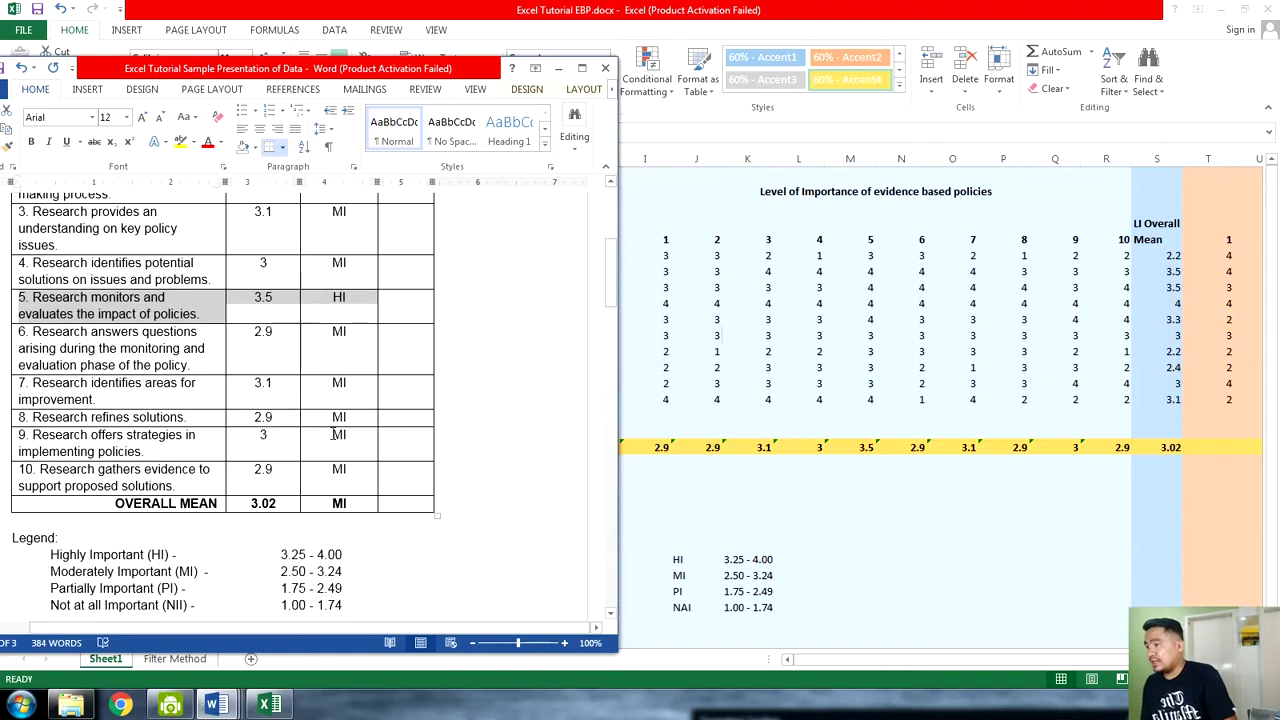
drag(53, 232, 345, 388)
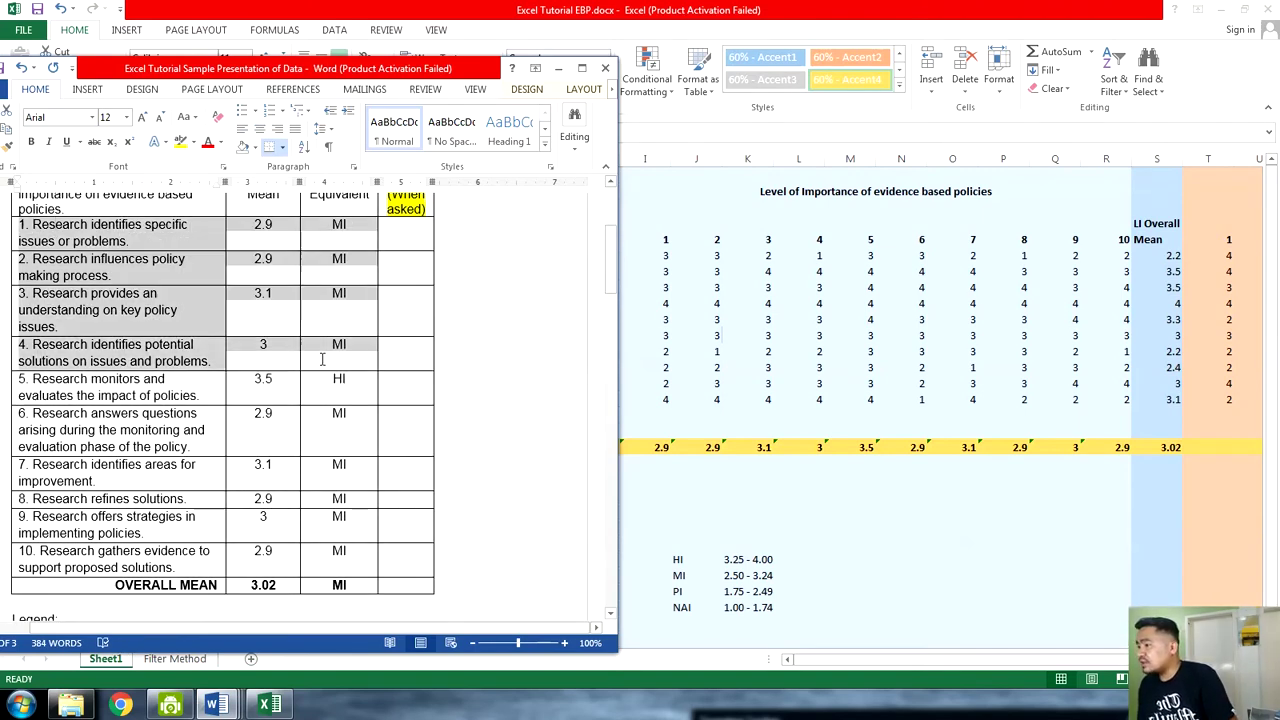
drag(20, 430, 339, 560)
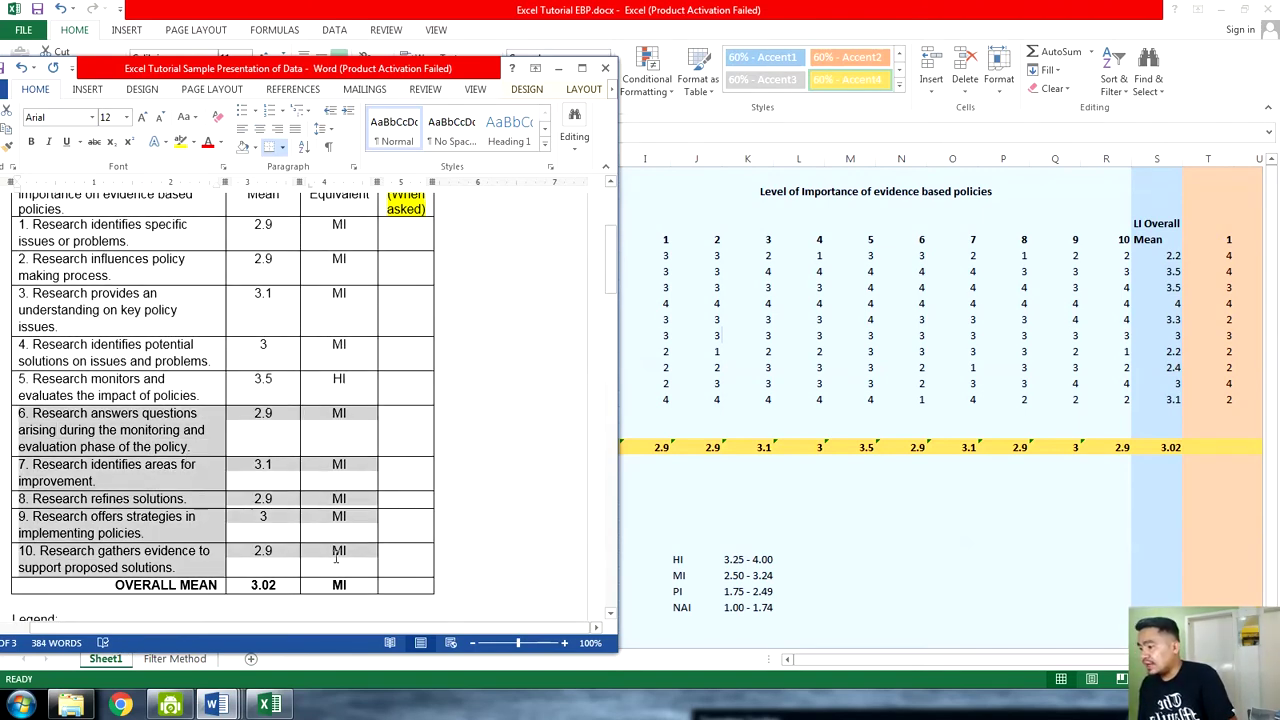
scroll(293, 586, down, 3)
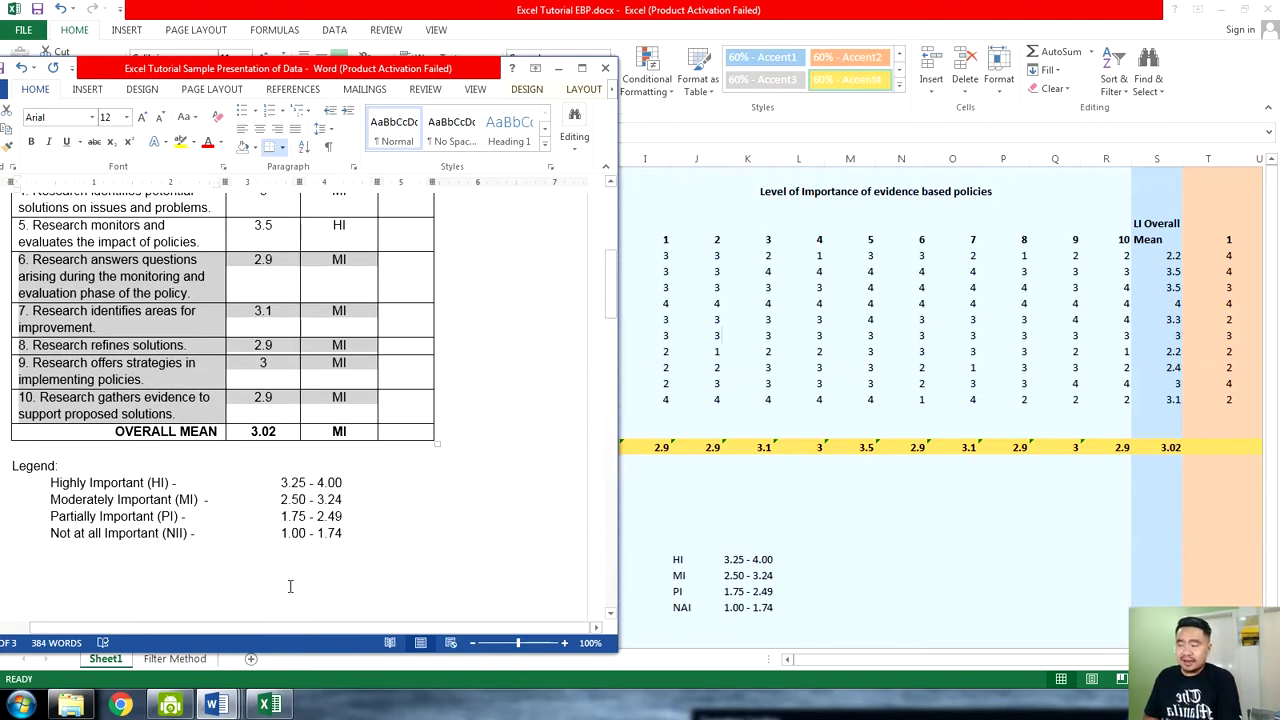
drag(50, 483, 225, 487)
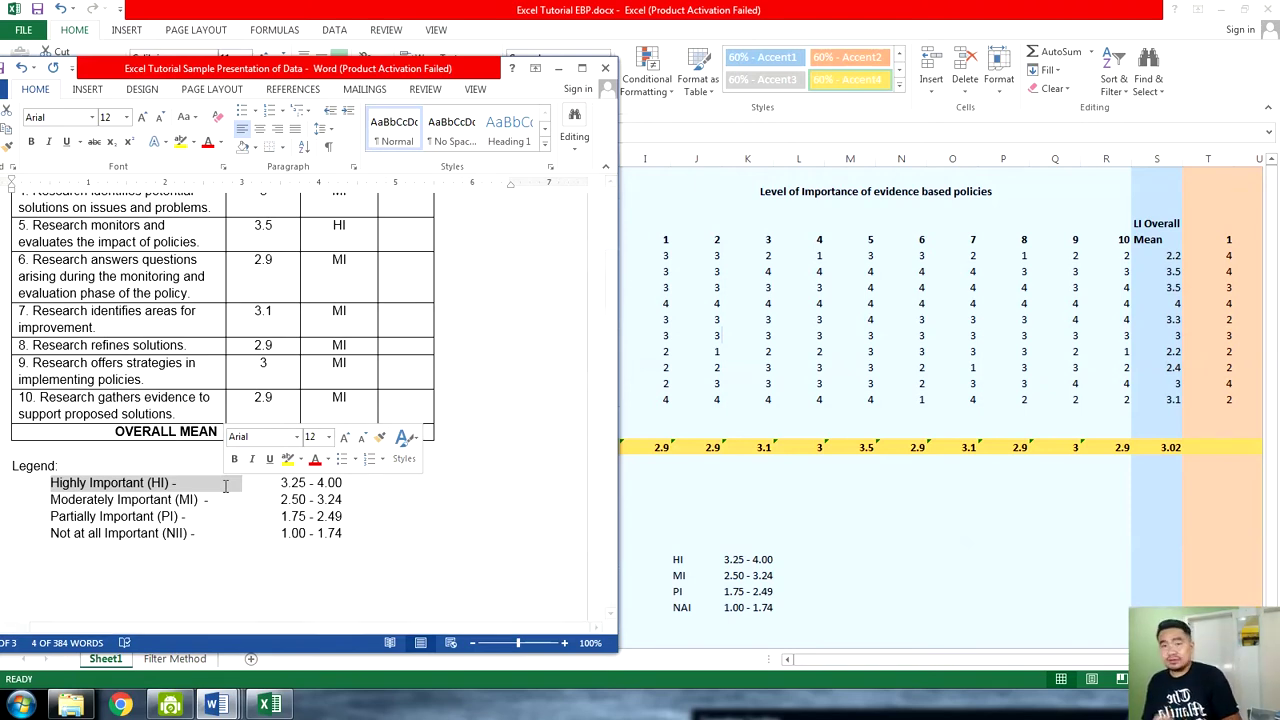
click(225, 487)
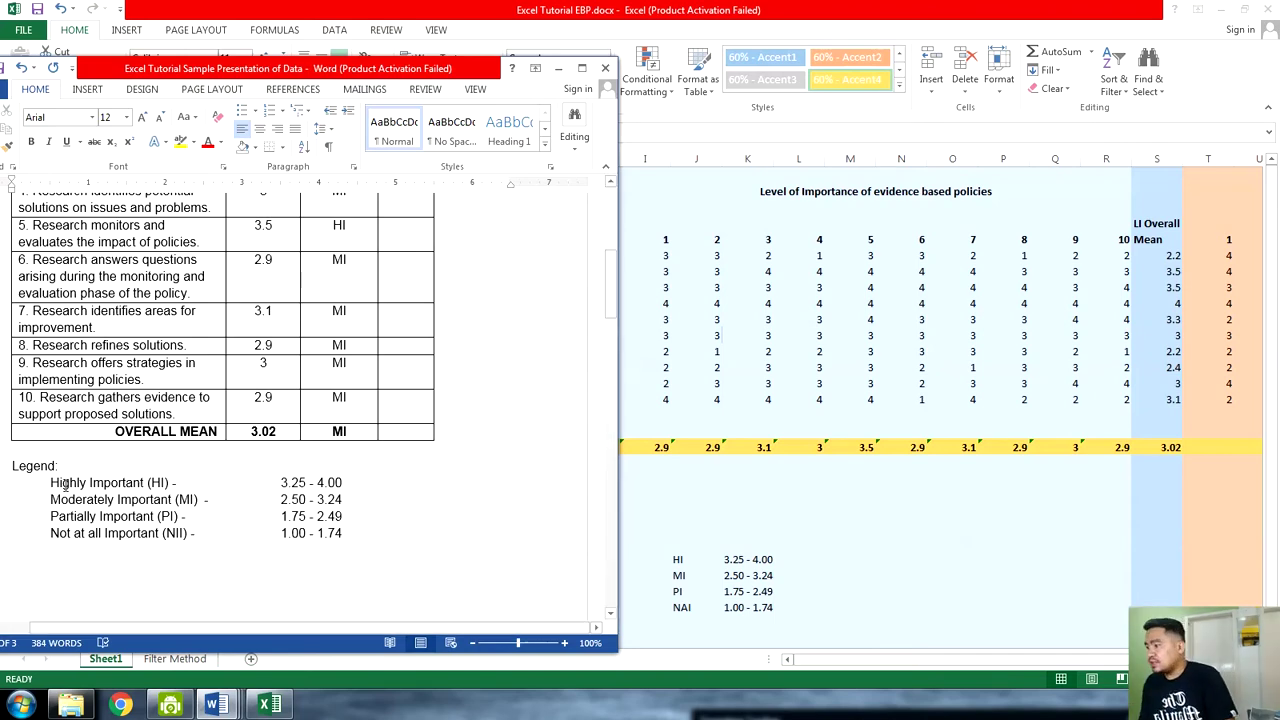
Highlight the HI, PI and NII legend lines below Table 1 in turn
drag(50, 483, 349, 484)
scroll(349, 484, up, 3)
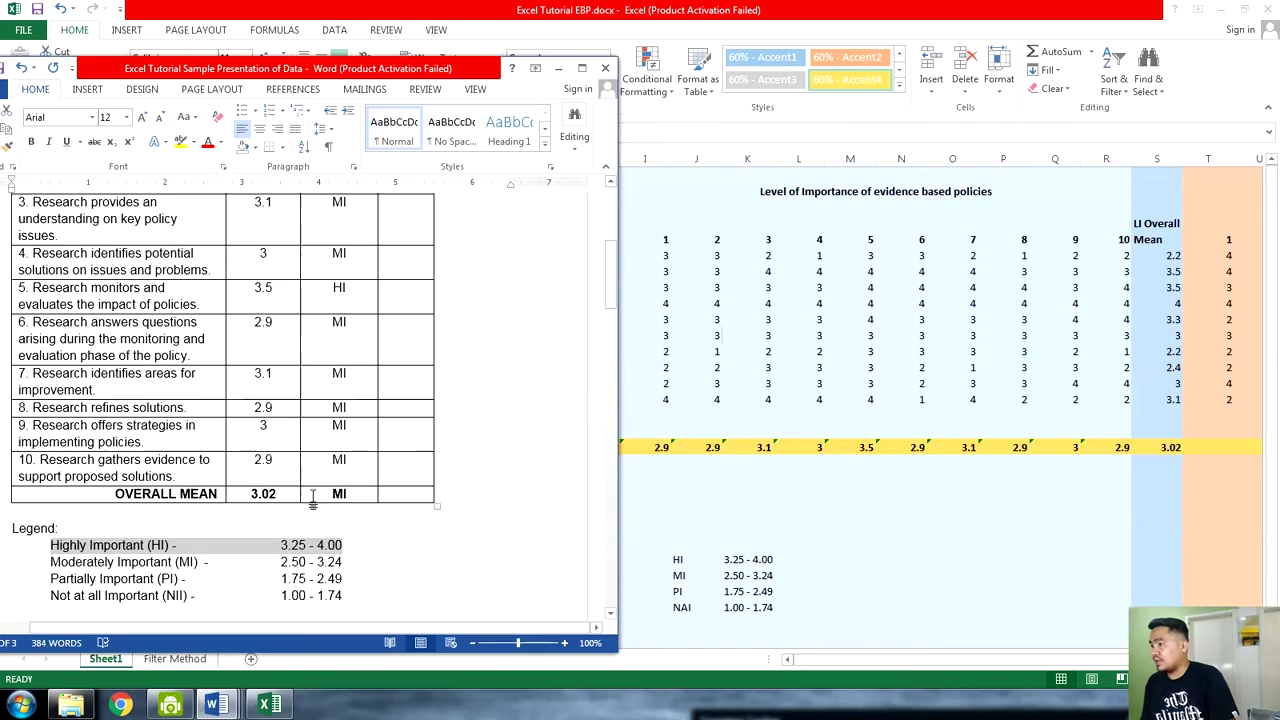
drag(75, 348, 308, 338)
scroll(308, 338, down, 2)
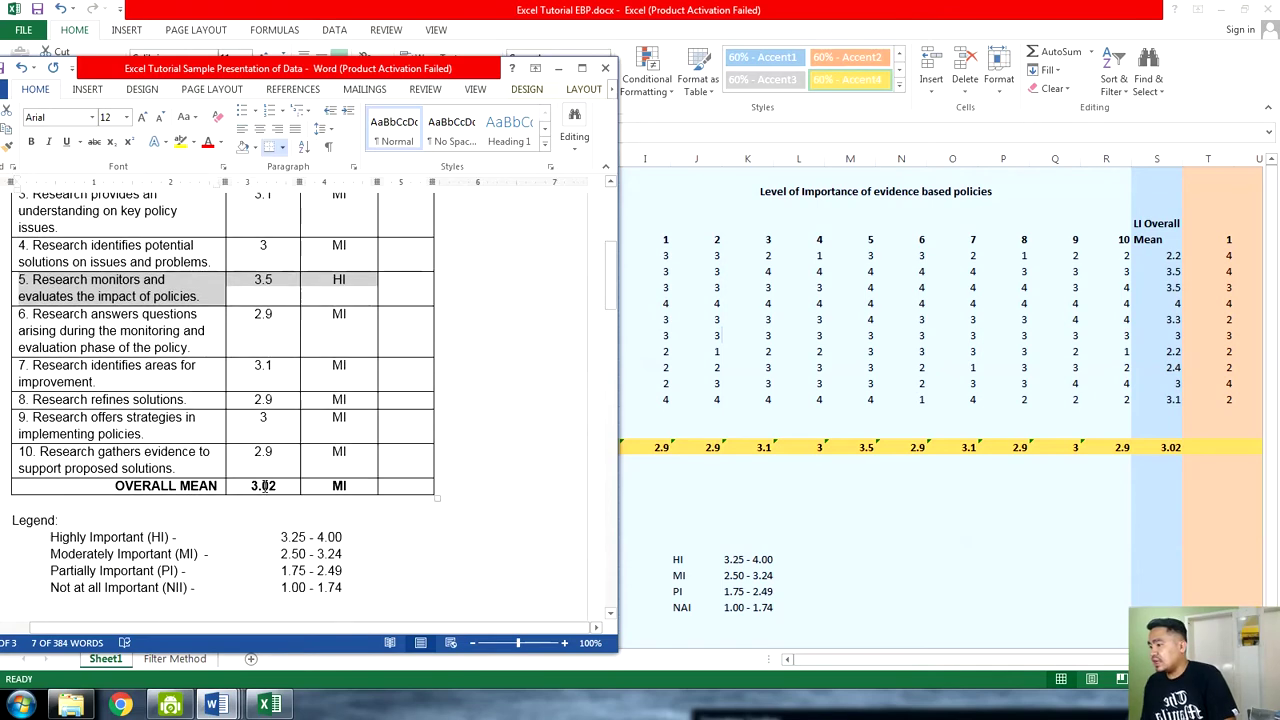
drag(75, 540, 320, 540)
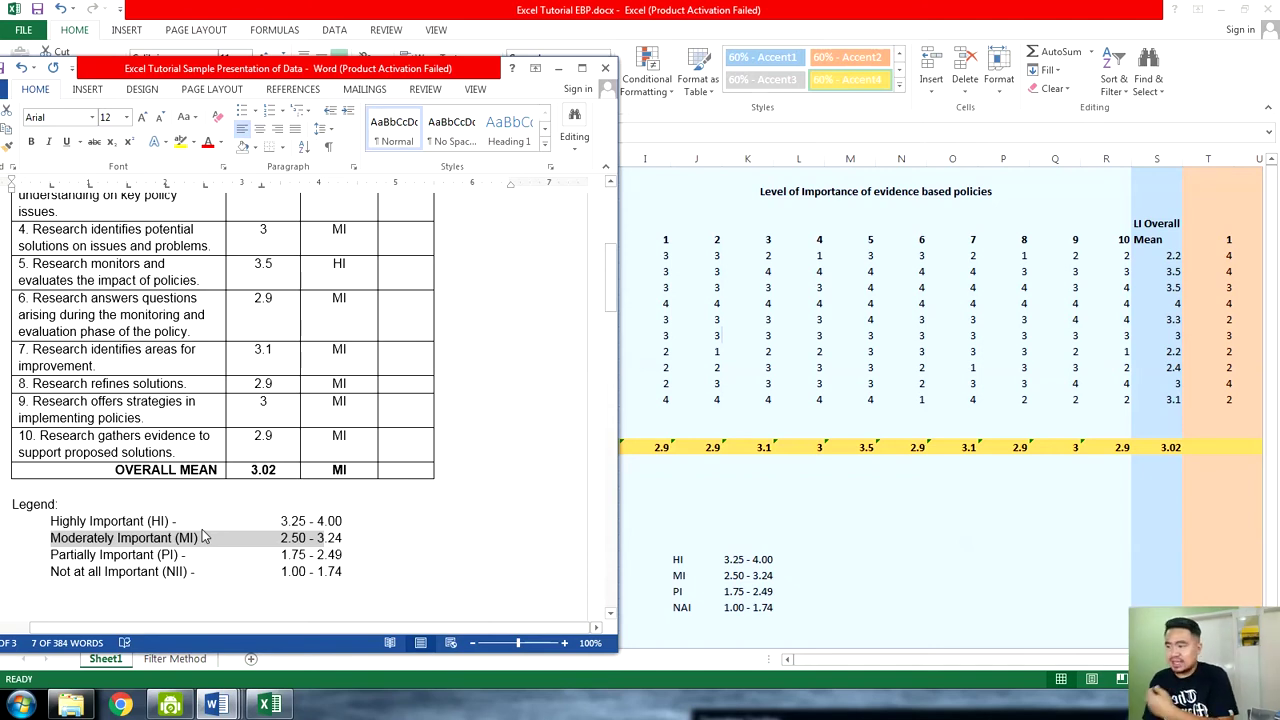
drag(85, 555, 341, 553)
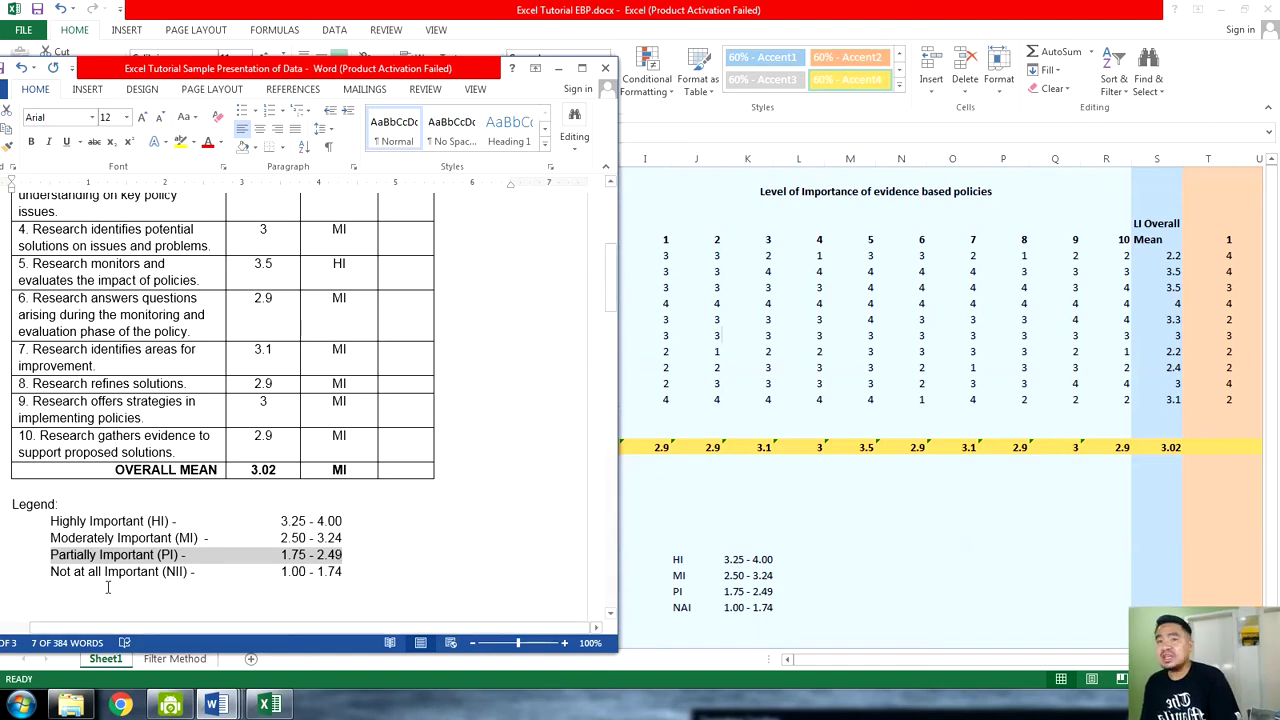
drag(73, 580, 354, 574)
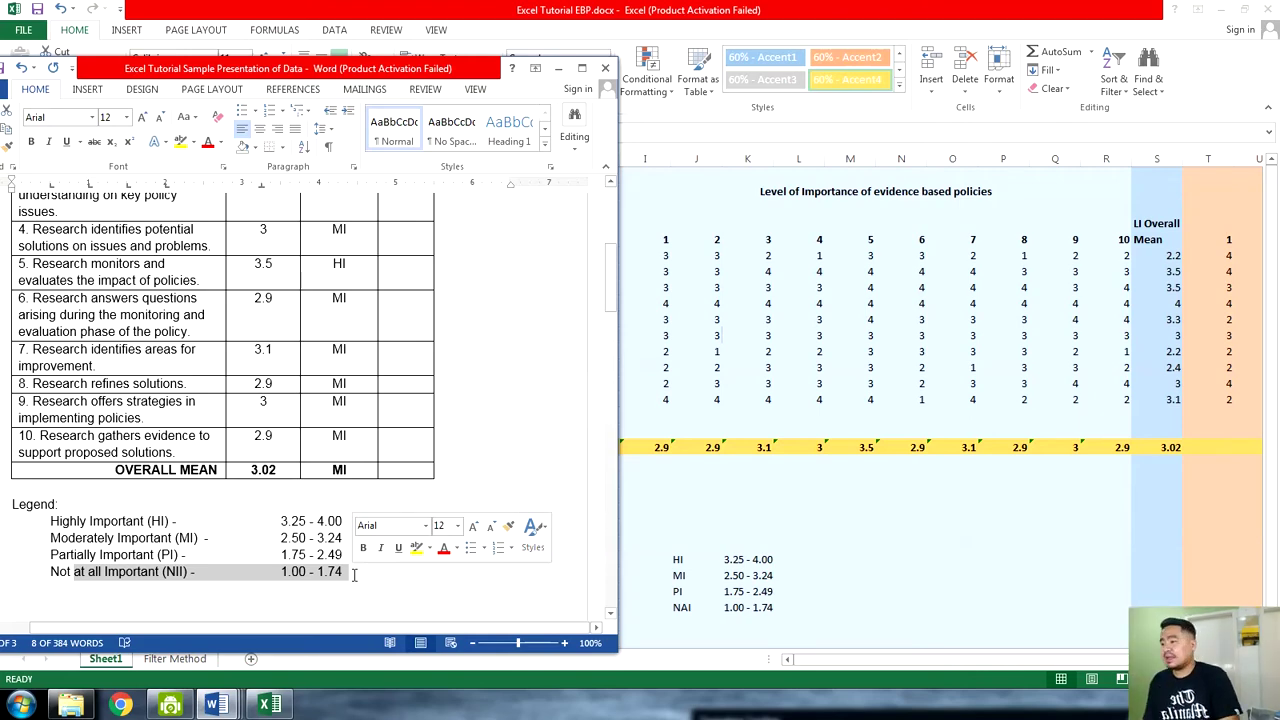
scroll(264, 535, up, 5)
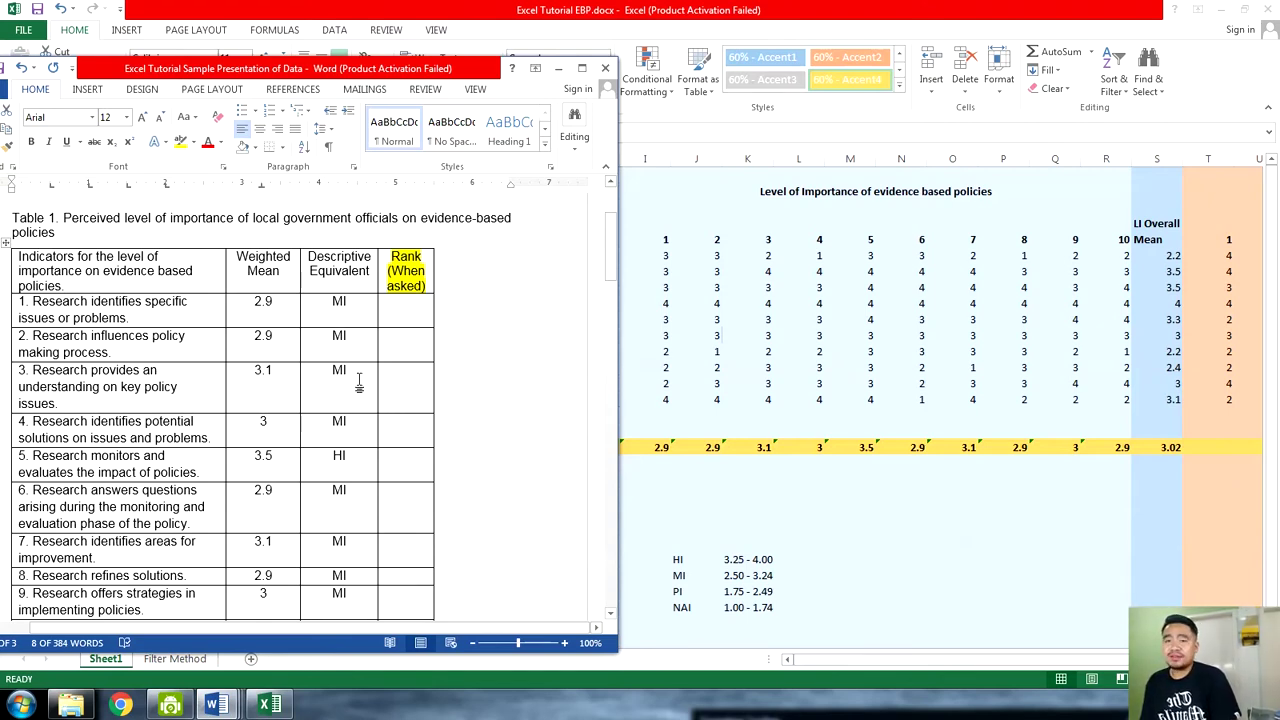
Make Table 1's header row slightly taller and bring the Excel survey sheet back to front
drag(338, 292, 338, 301)
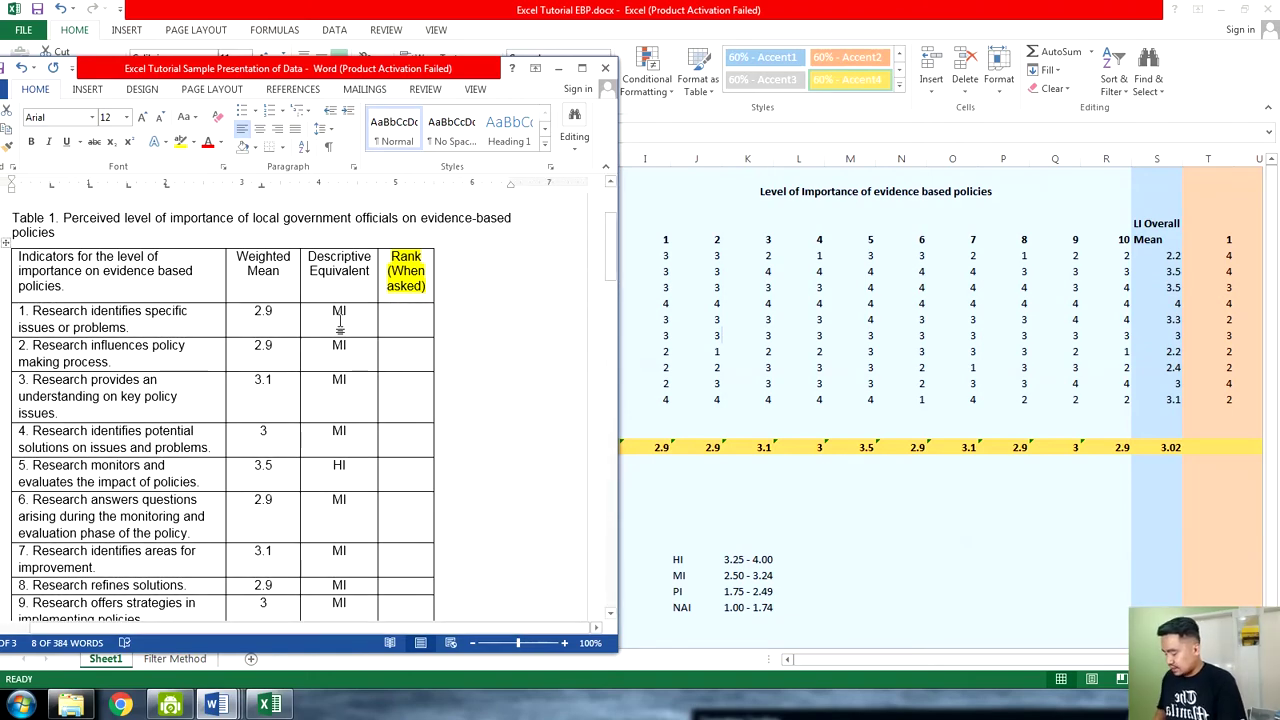
scroll(340, 325, down, 7)
scroll(322, 427, up, 6)
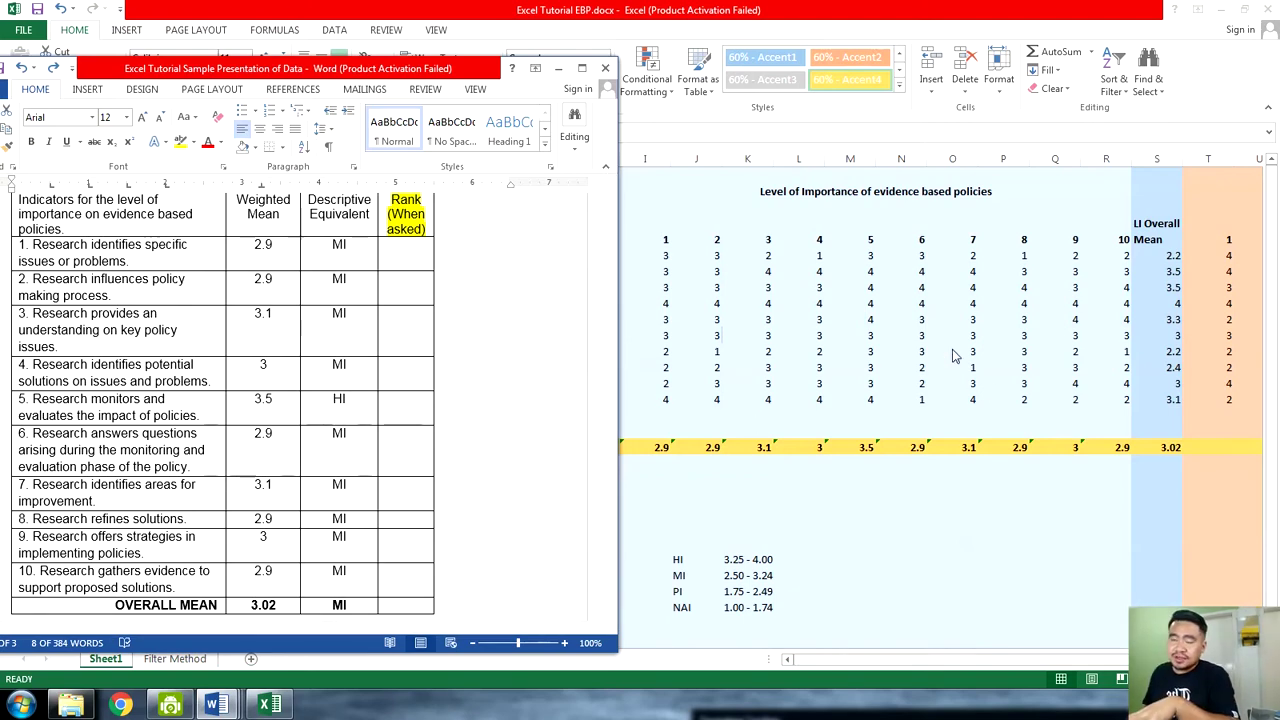
scroll(418, 410, up, 2)
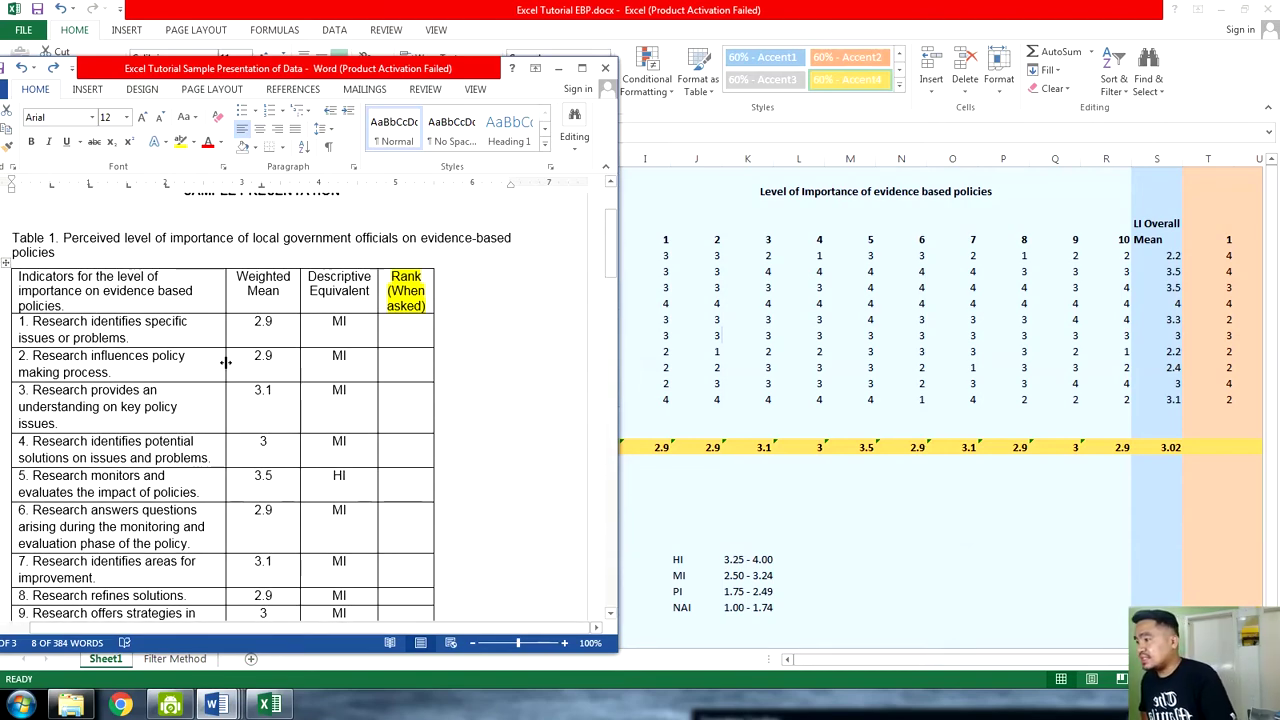
scroll(225, 363, down, 3)
key(alt+Tab)
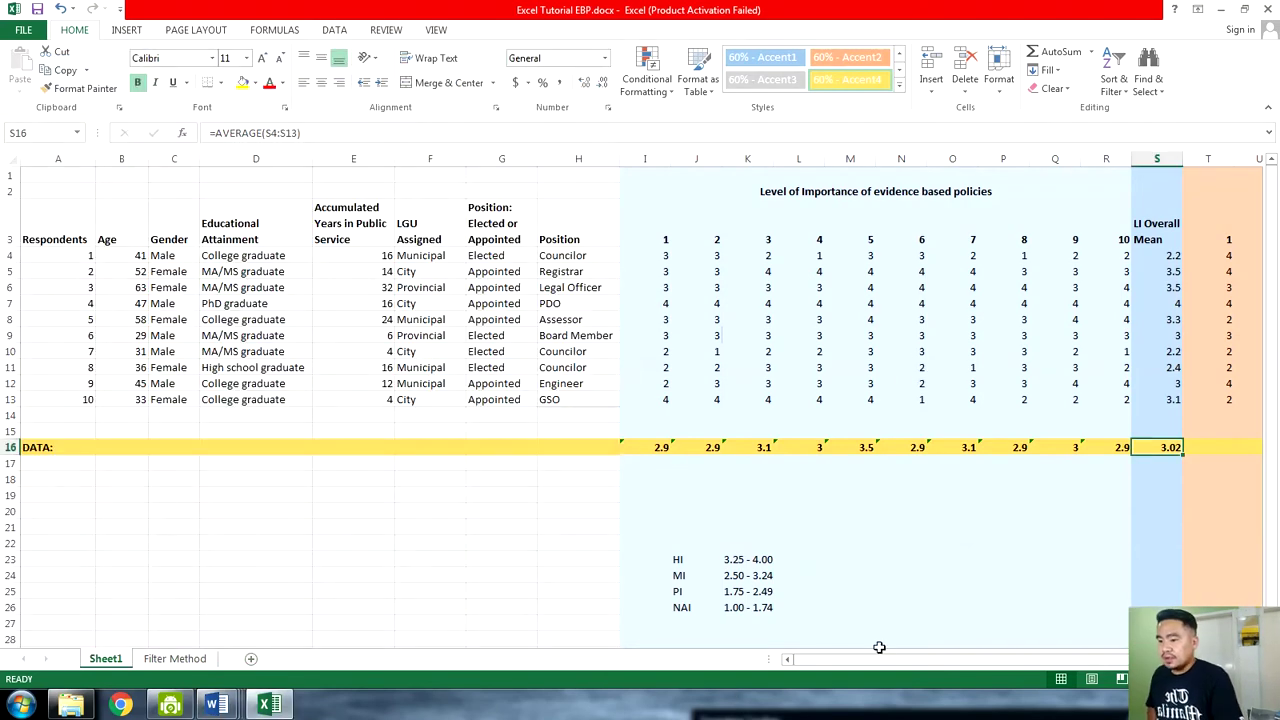
drag(878, 662, 995, 670)
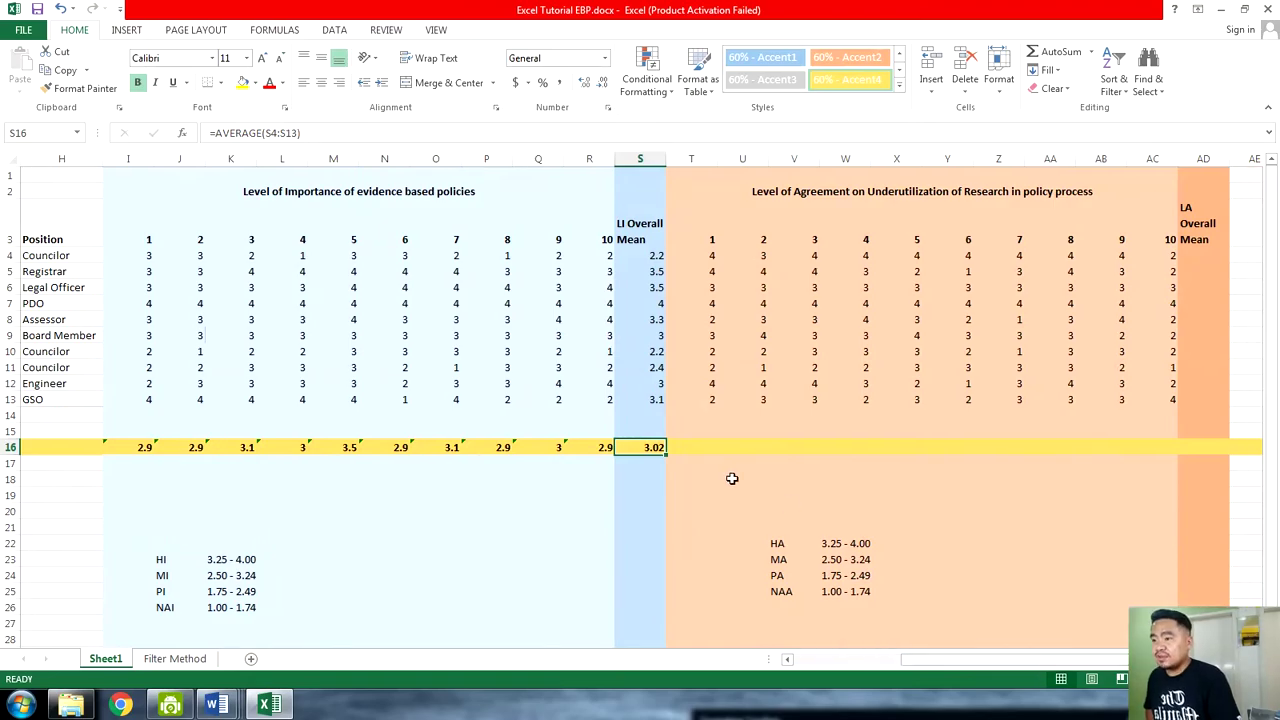
click(697, 447)
mouse_move(212, 705)
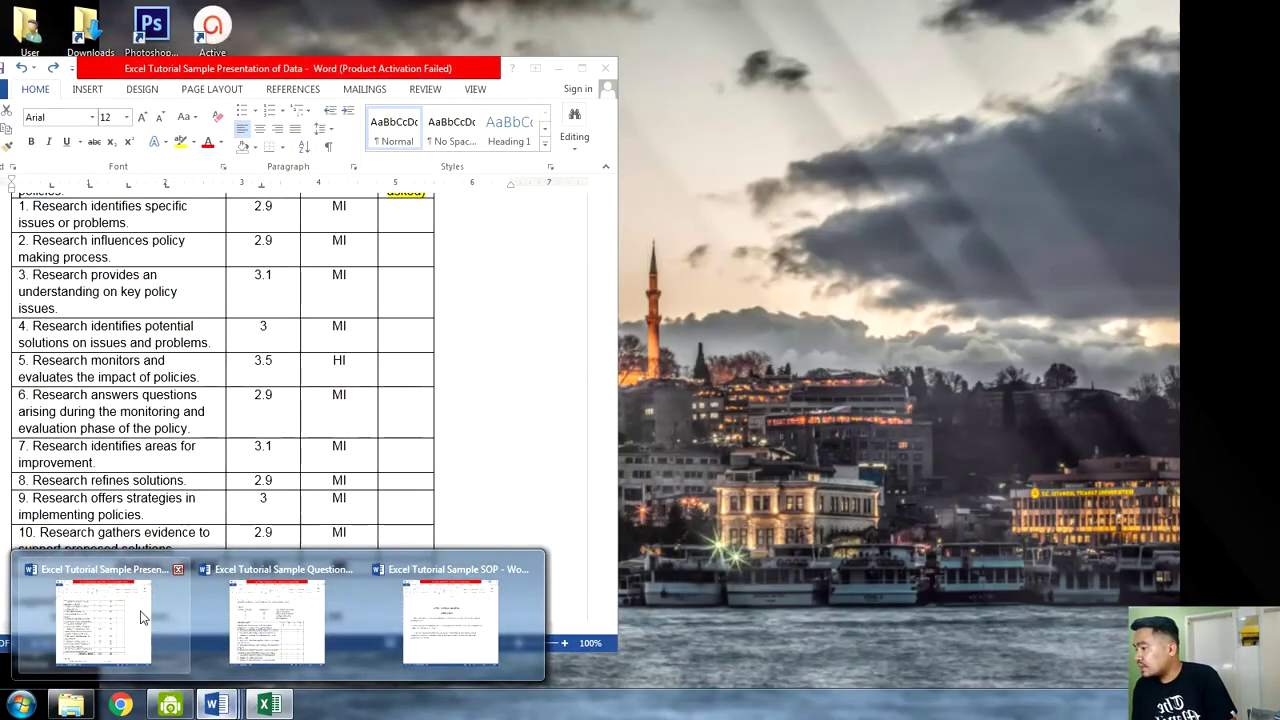
click(150, 609)
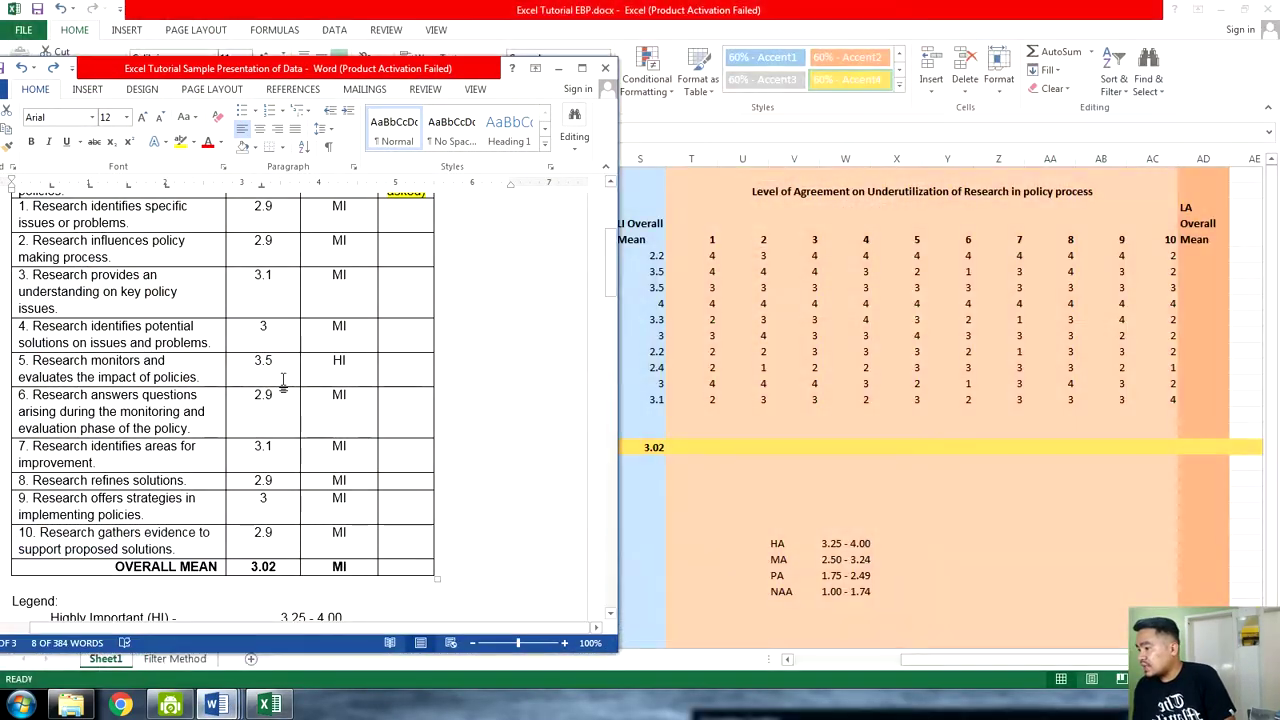
scroll(284, 376, down, 10)
click(696, 446)
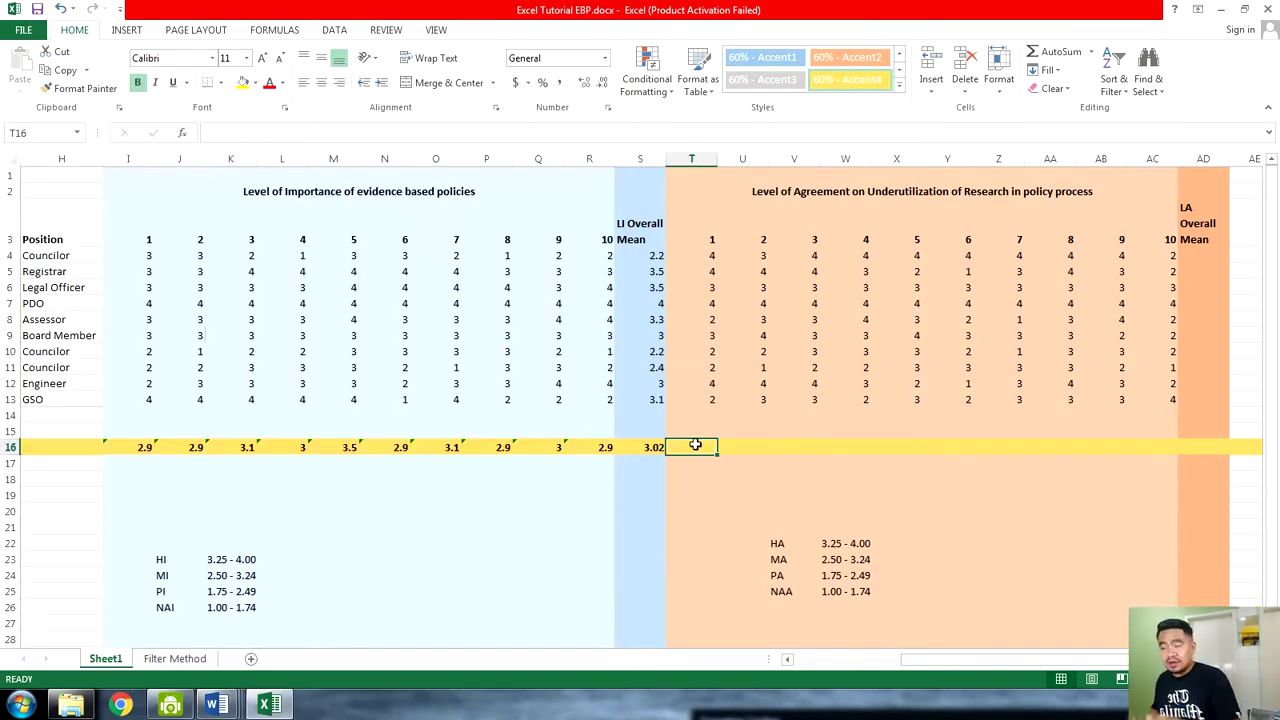
Cancel the unfinished =AVERAGE in T16 and fill S16's average formula across to AD16
text(=AVERAGE)
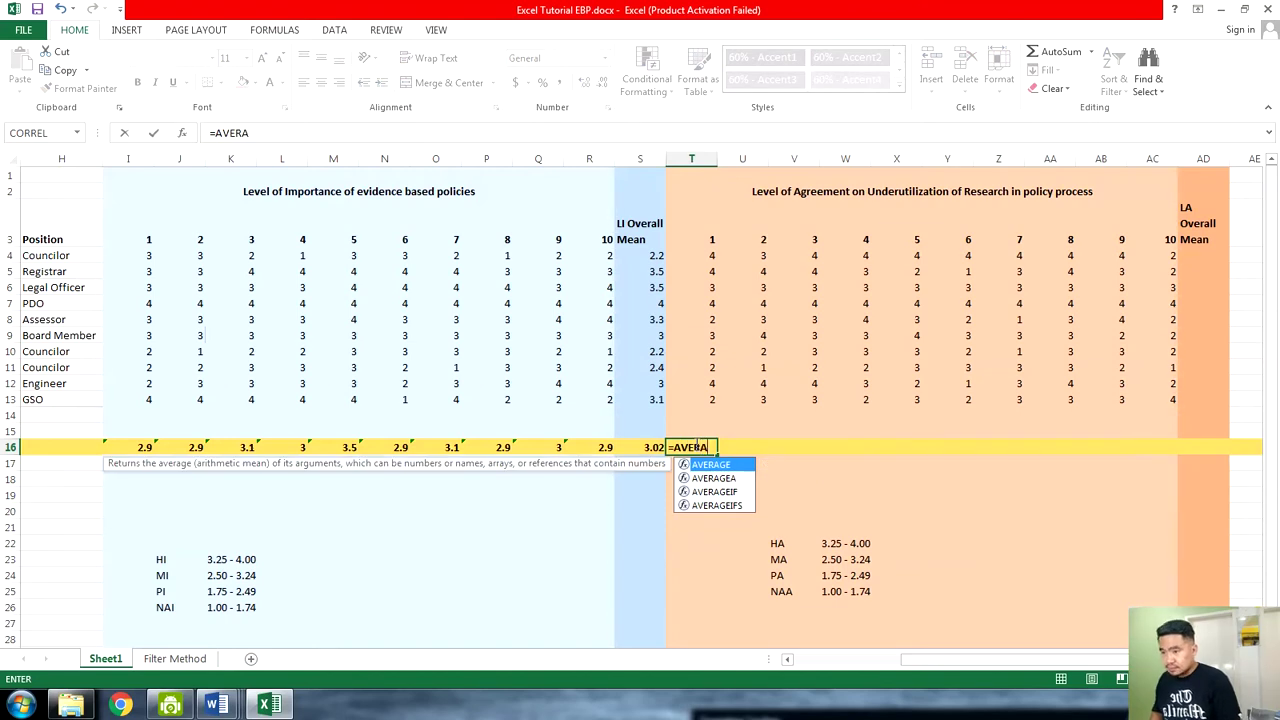
double_click(716, 468)
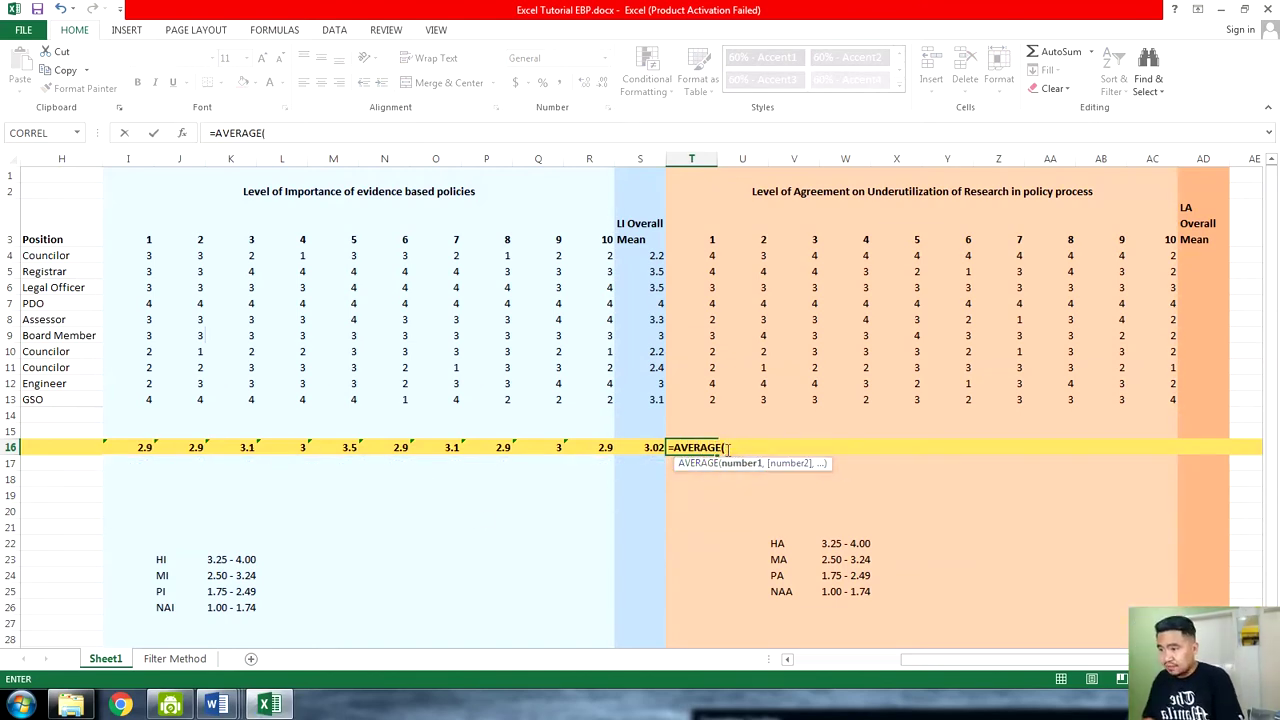
key(Escape)
click(662, 450)
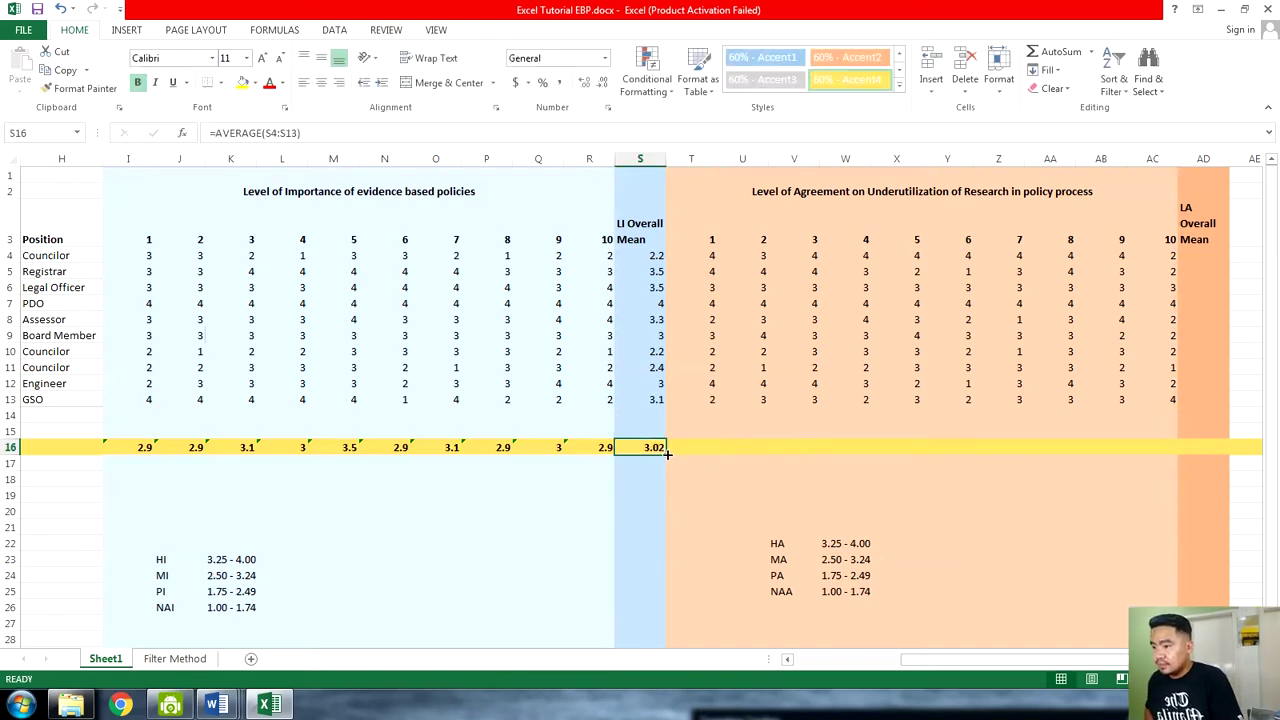
drag(667, 453, 1215, 450)
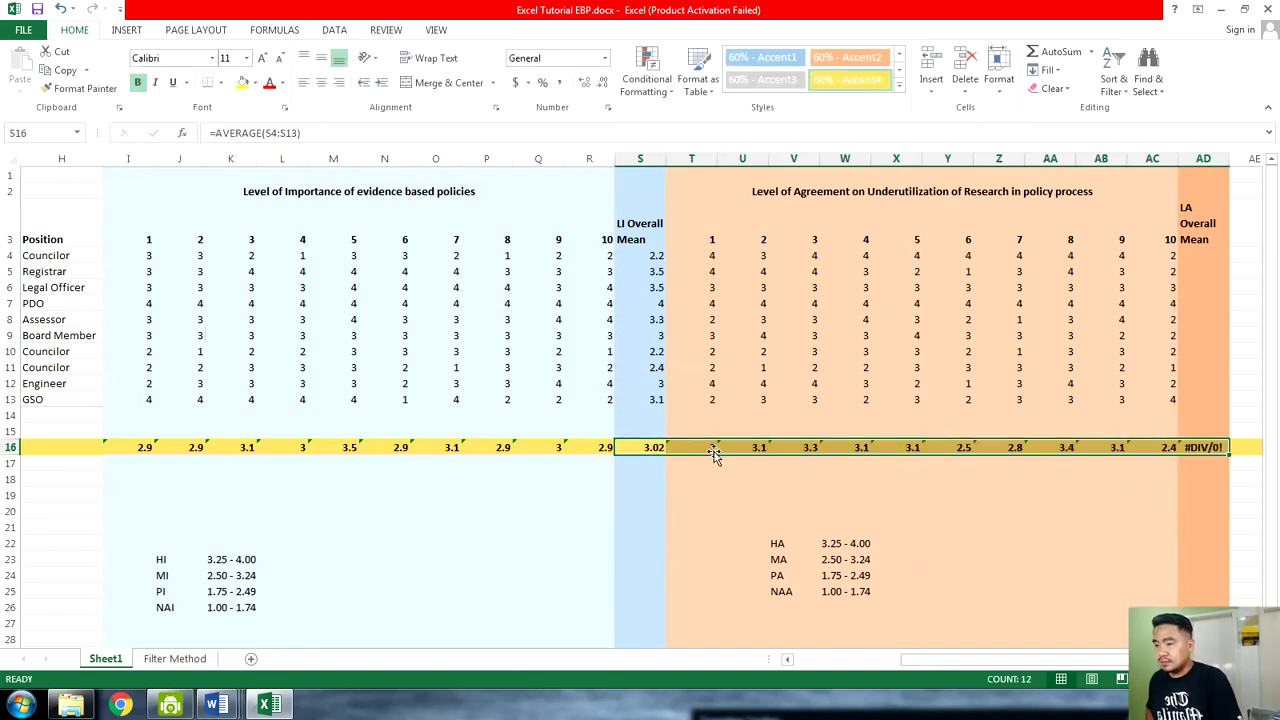
Check T16's =AVERAGE(T4:T13) and AD16's #DIV/0!, then select the LA responses T4:AC13
double_click(714, 450)
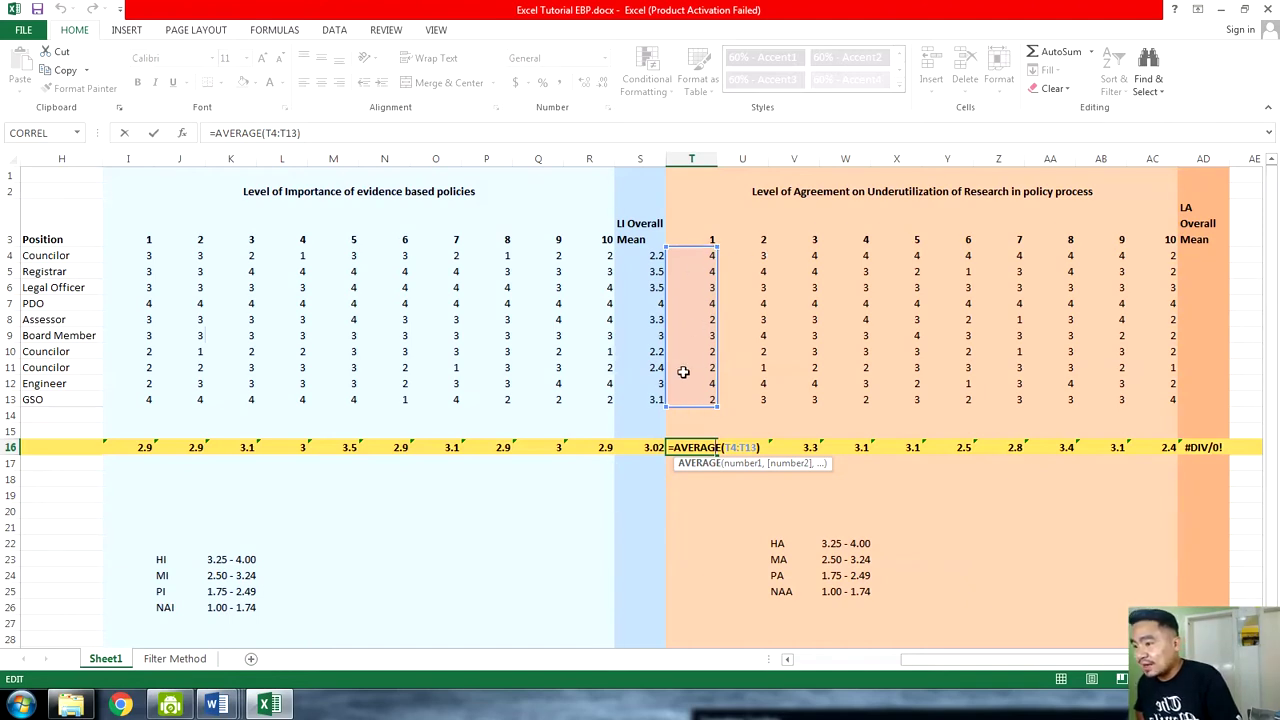
key(Tab)
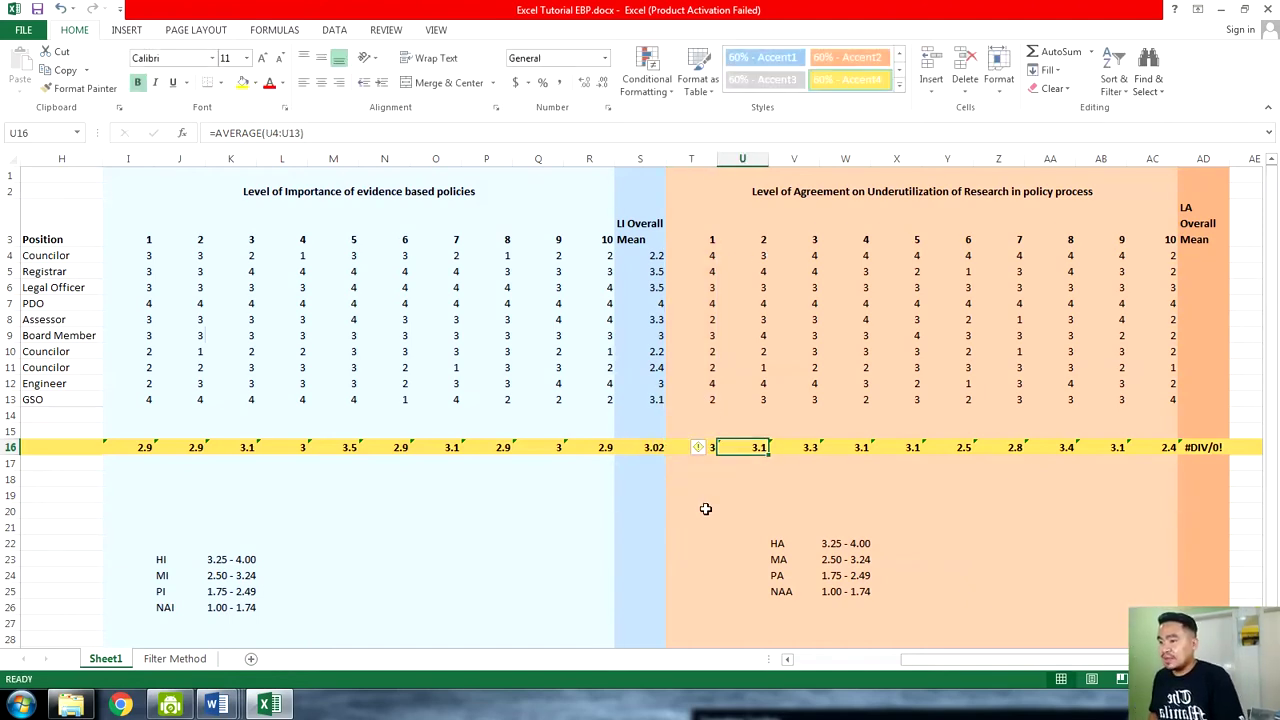
click(1213, 449)
double_click(1213, 449)
key(Escape)
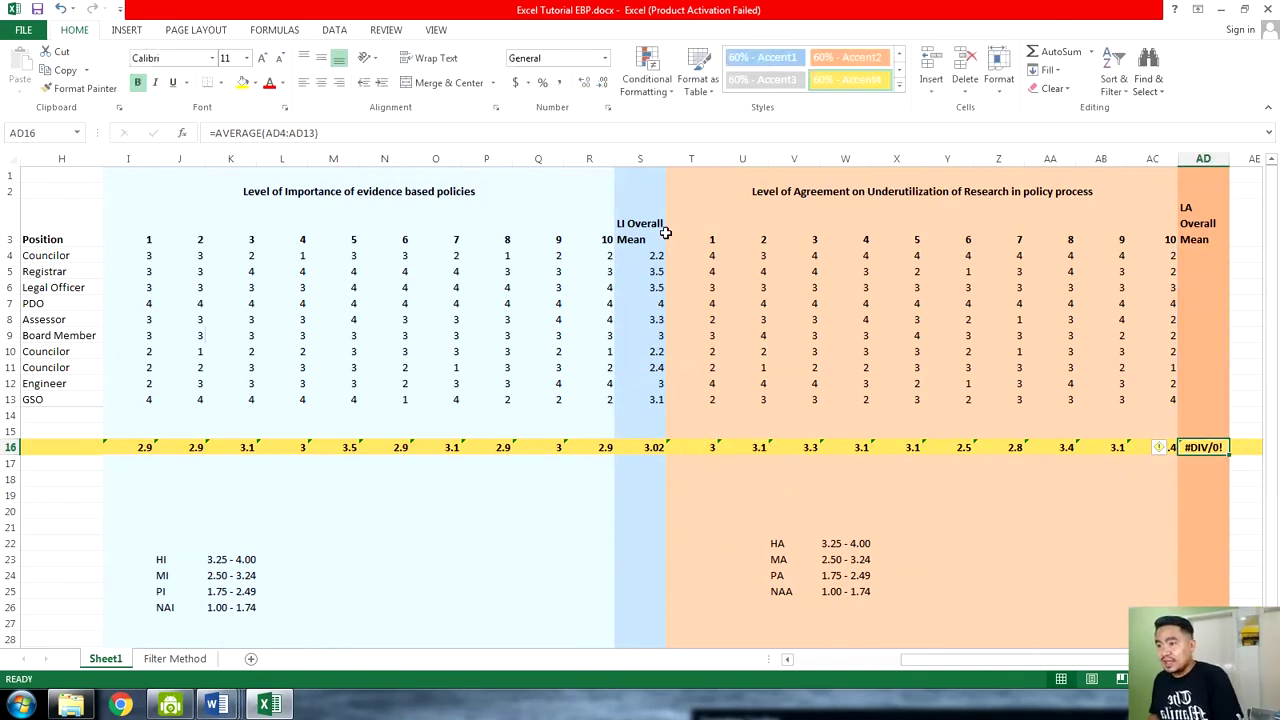
drag(690, 254, 912, 302)
drag(991, 329, 1143, 400)
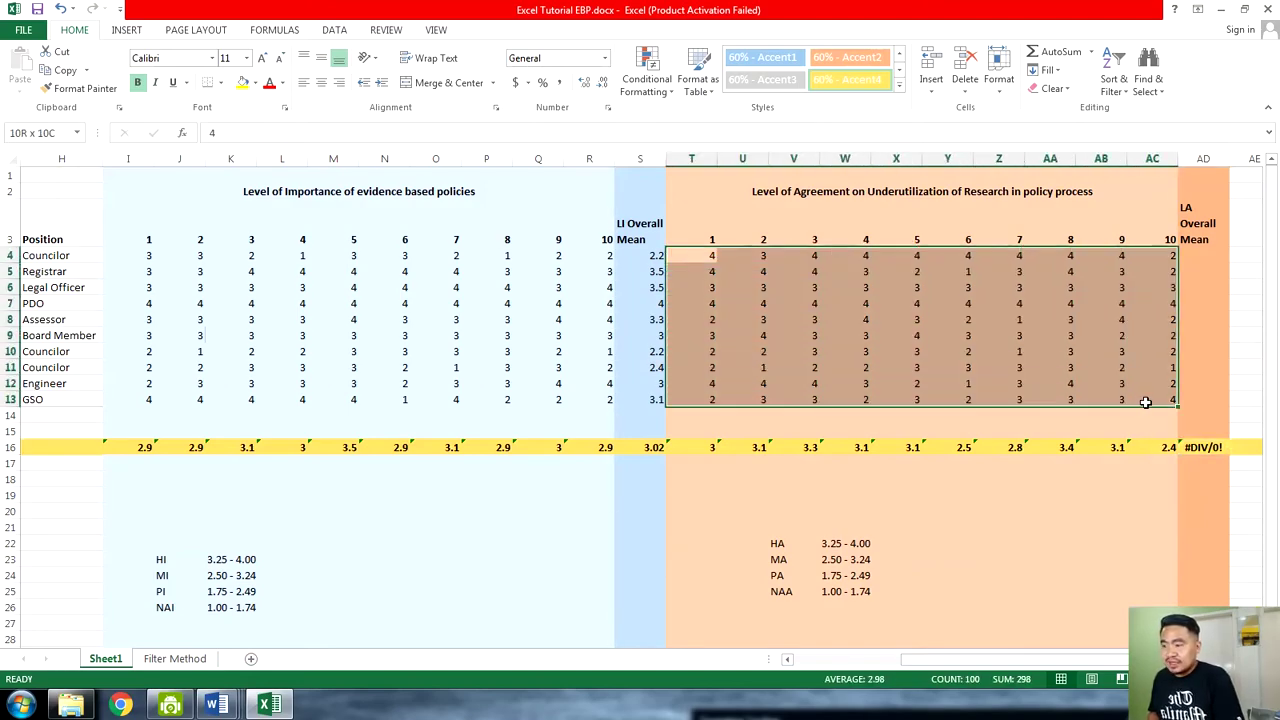
click(218, 705)
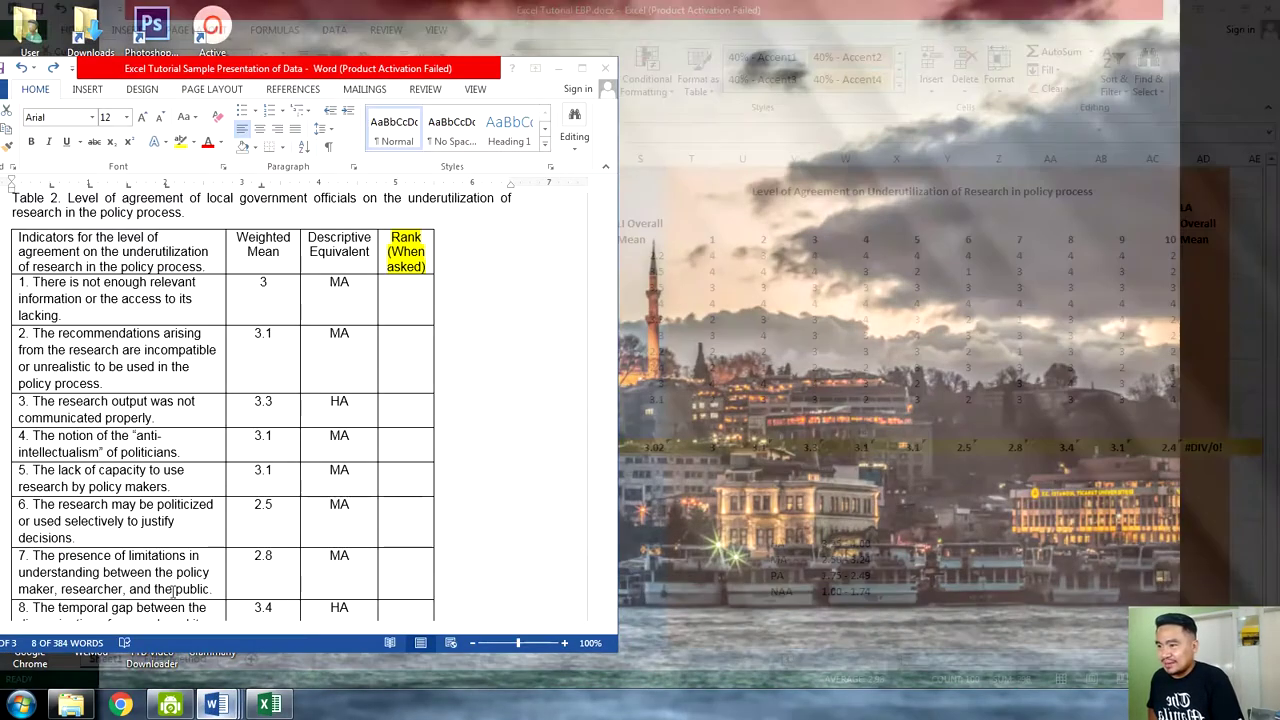
click(104, 620)
scroll(393, 453, down, 5)
scroll(104, 283, up, 7)
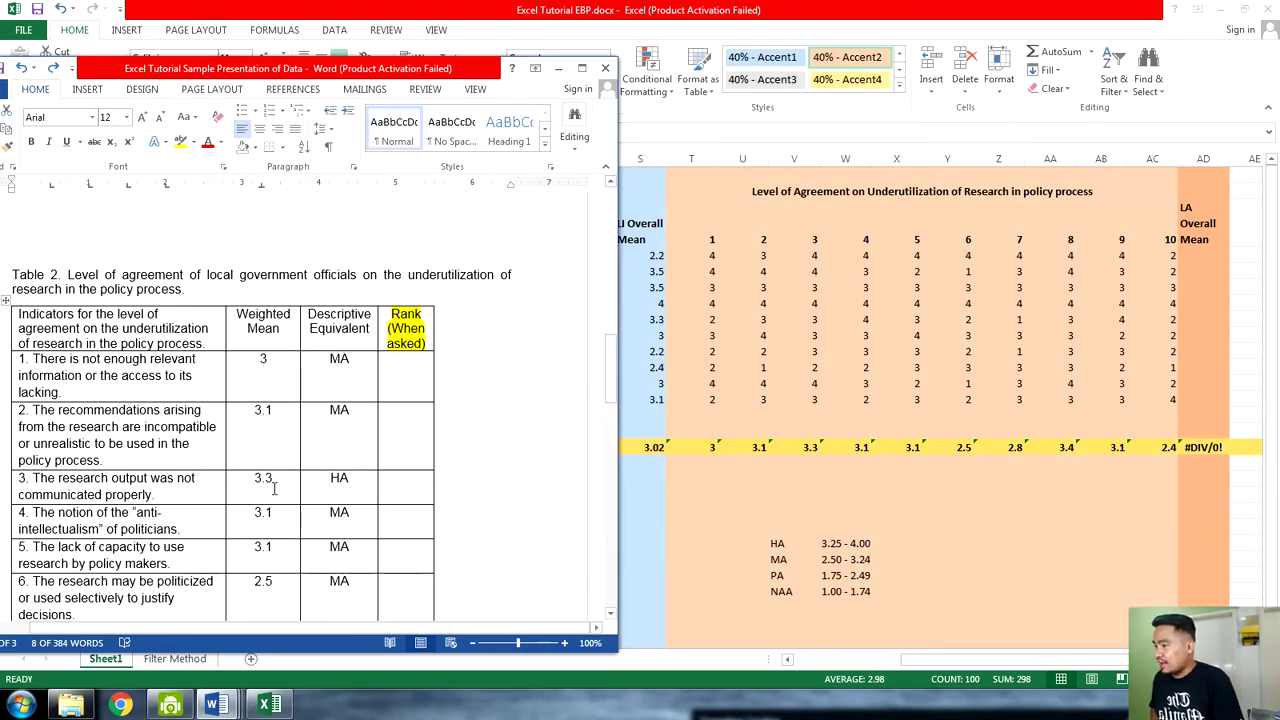
scroll(274, 488, down, 5)
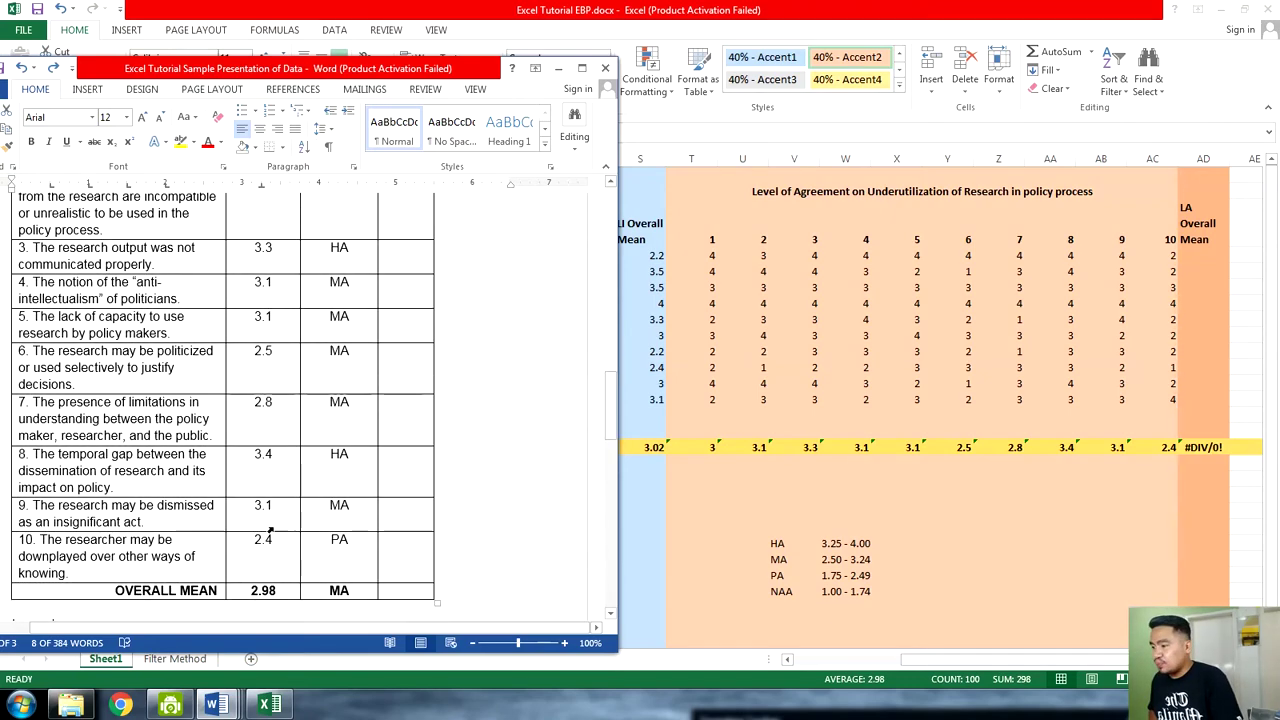
scroll(355, 536, down, 3)
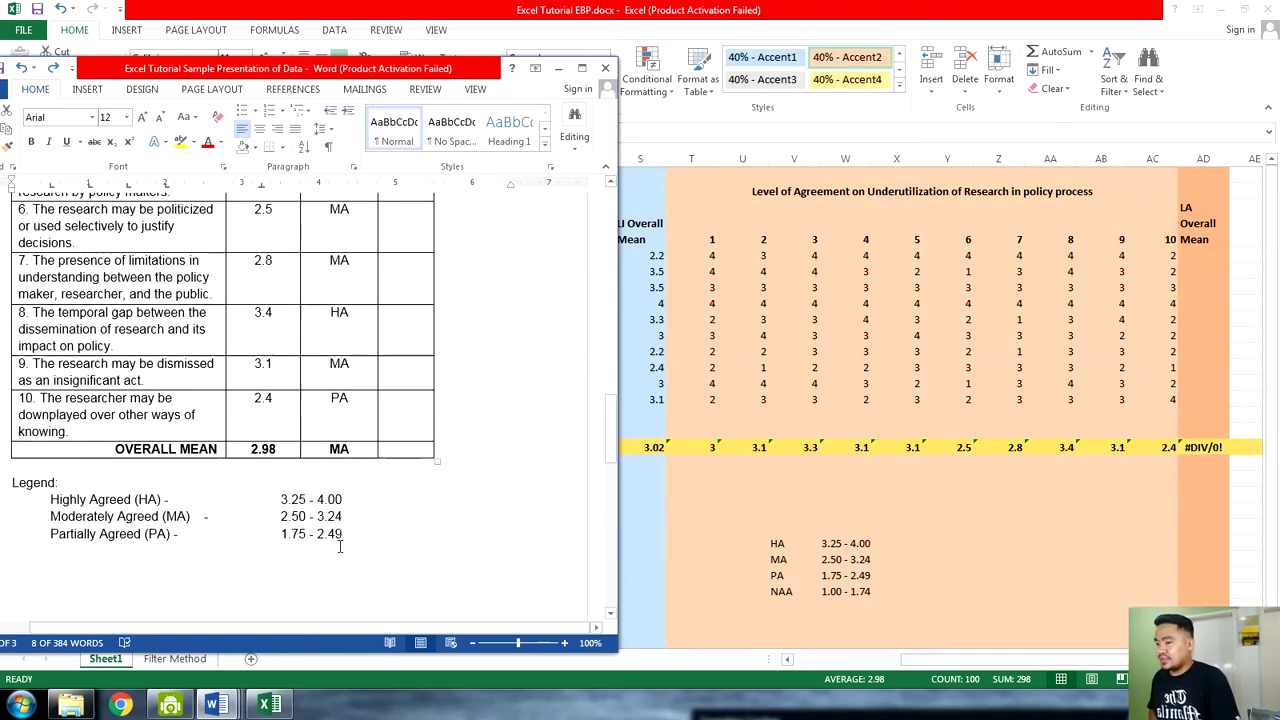
scroll(300, 512, up, 5)
scroll(157, 492, down, 5)
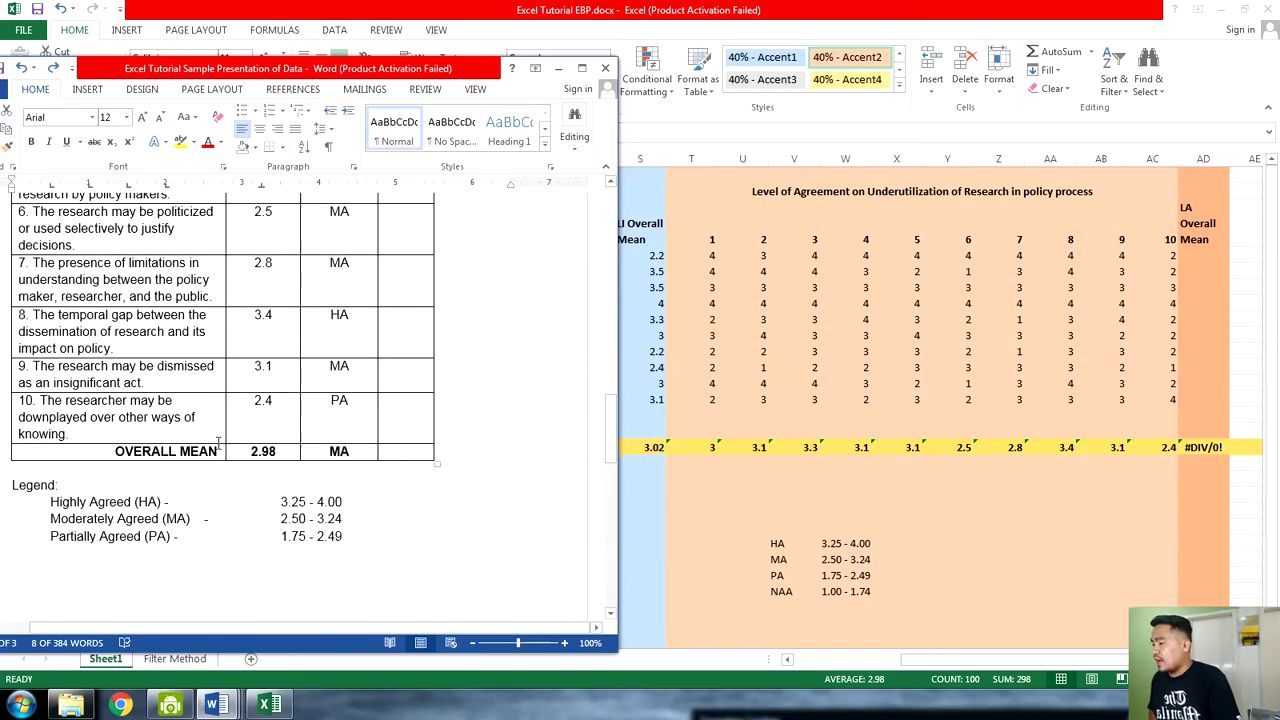
scroll(157, 505, down, 5)
scroll(160, 463, up, 2)
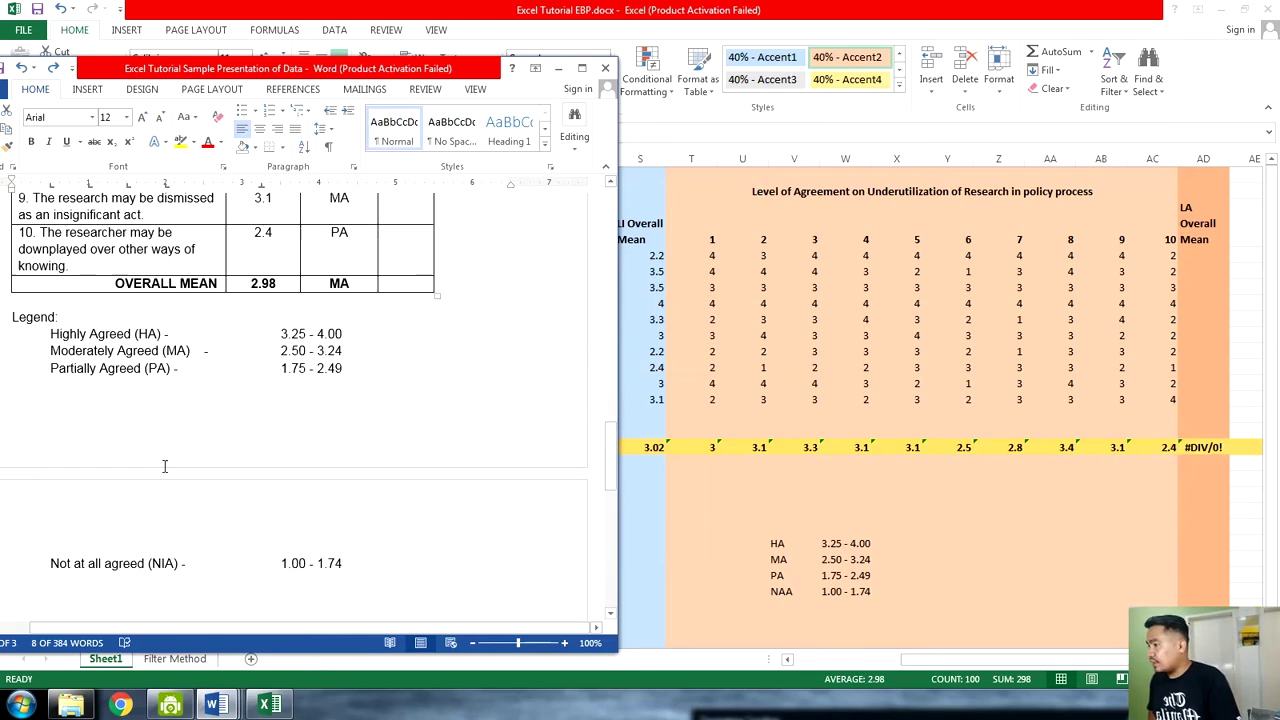
scroll(272, 265, up, 5)
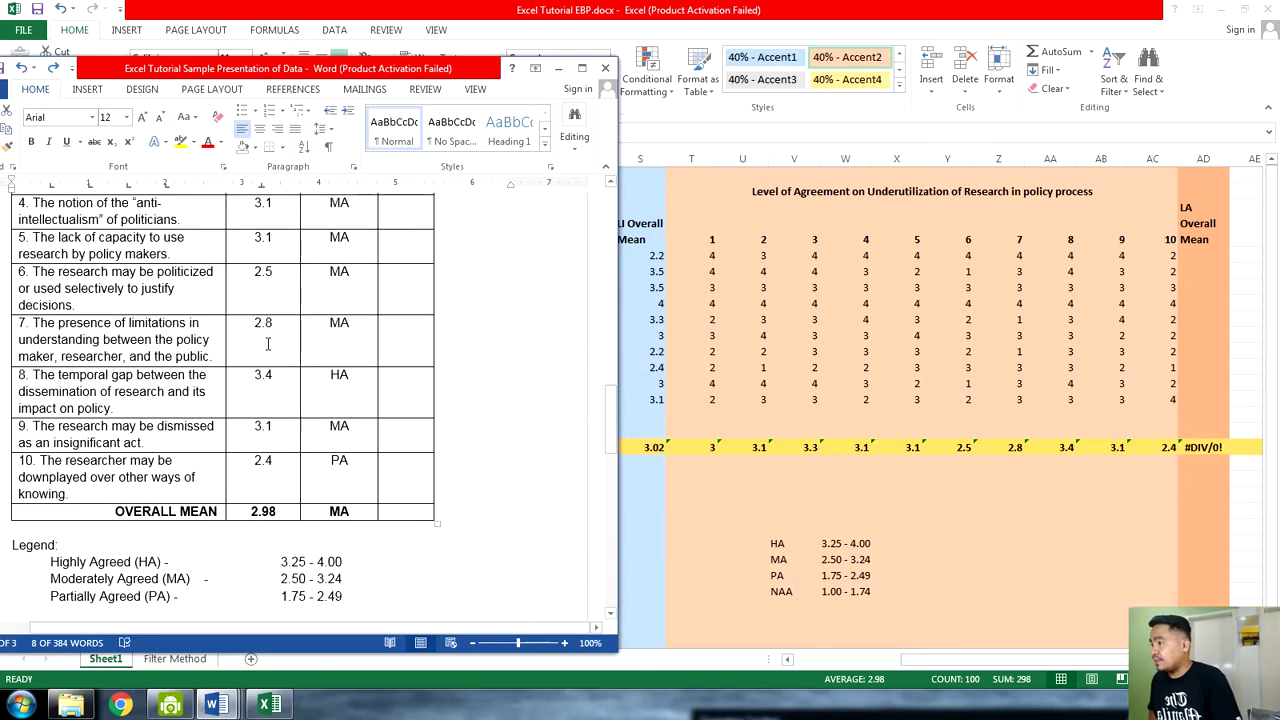
scroll(263, 367, down, 1)
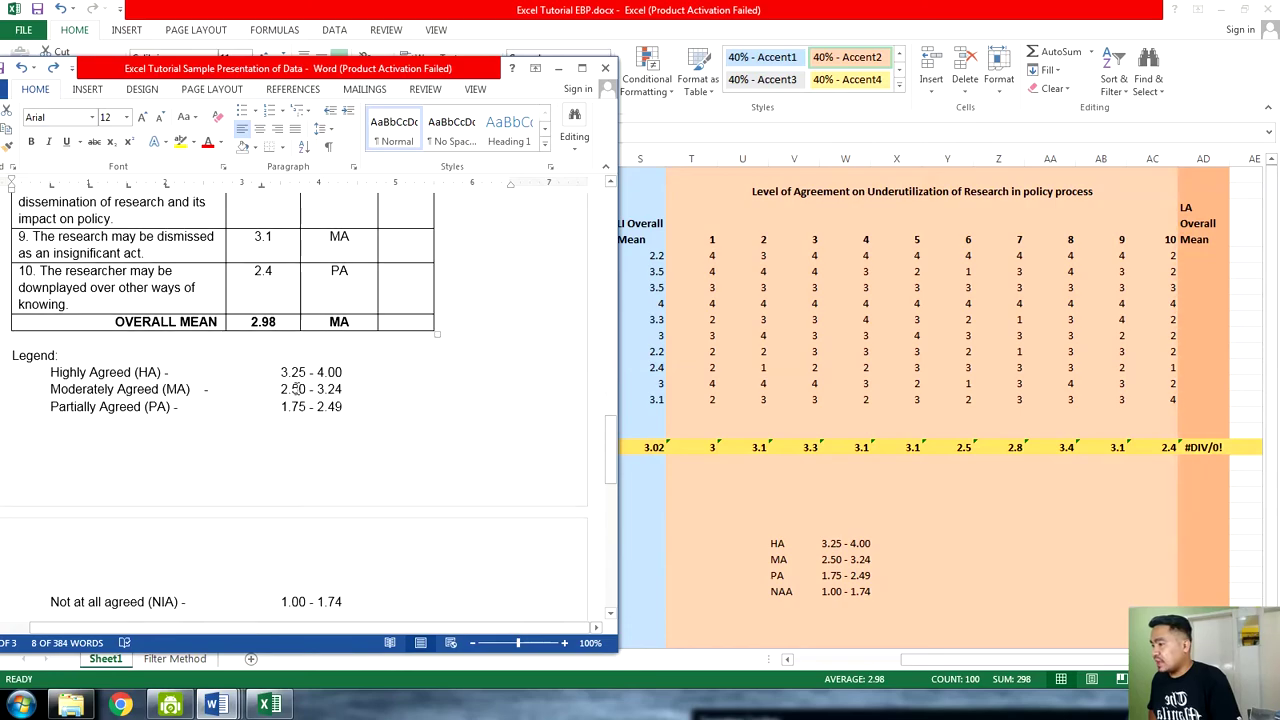
scroll(270, 423, up, 6)
scroll(275, 312, down, 2)
scroll(275, 312, down, 5)
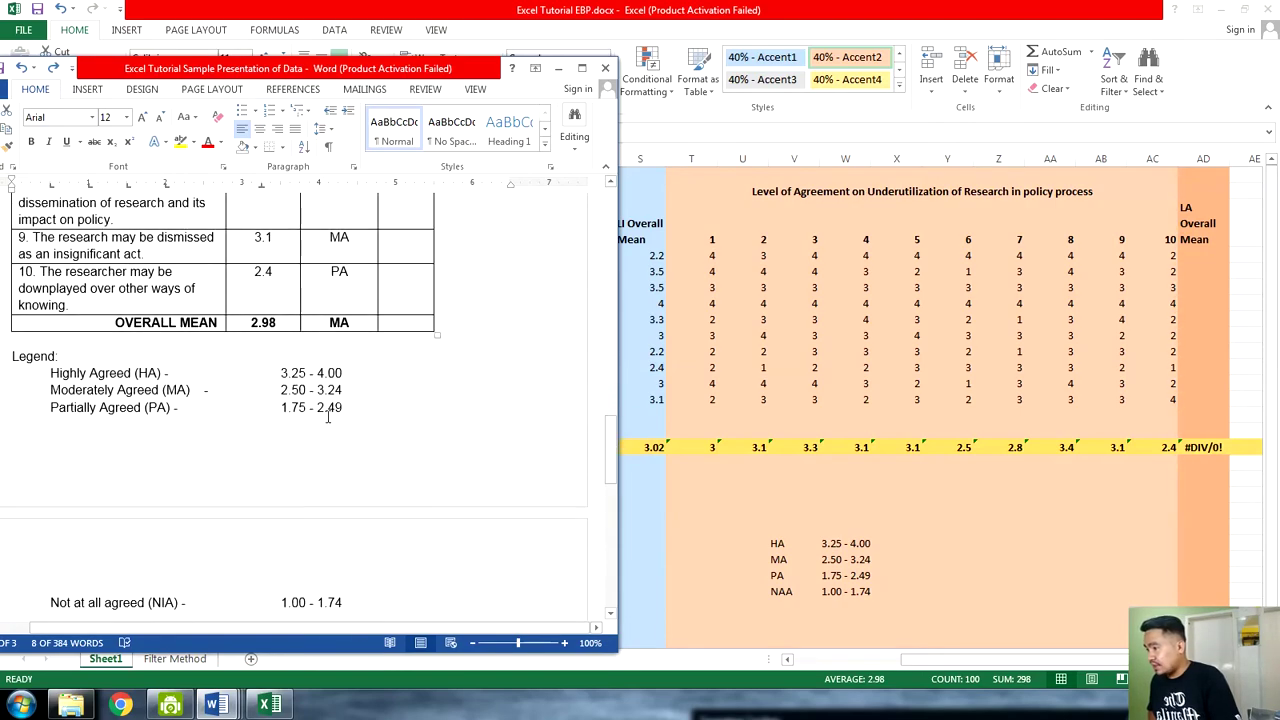
scroll(323, 396, up, 10)
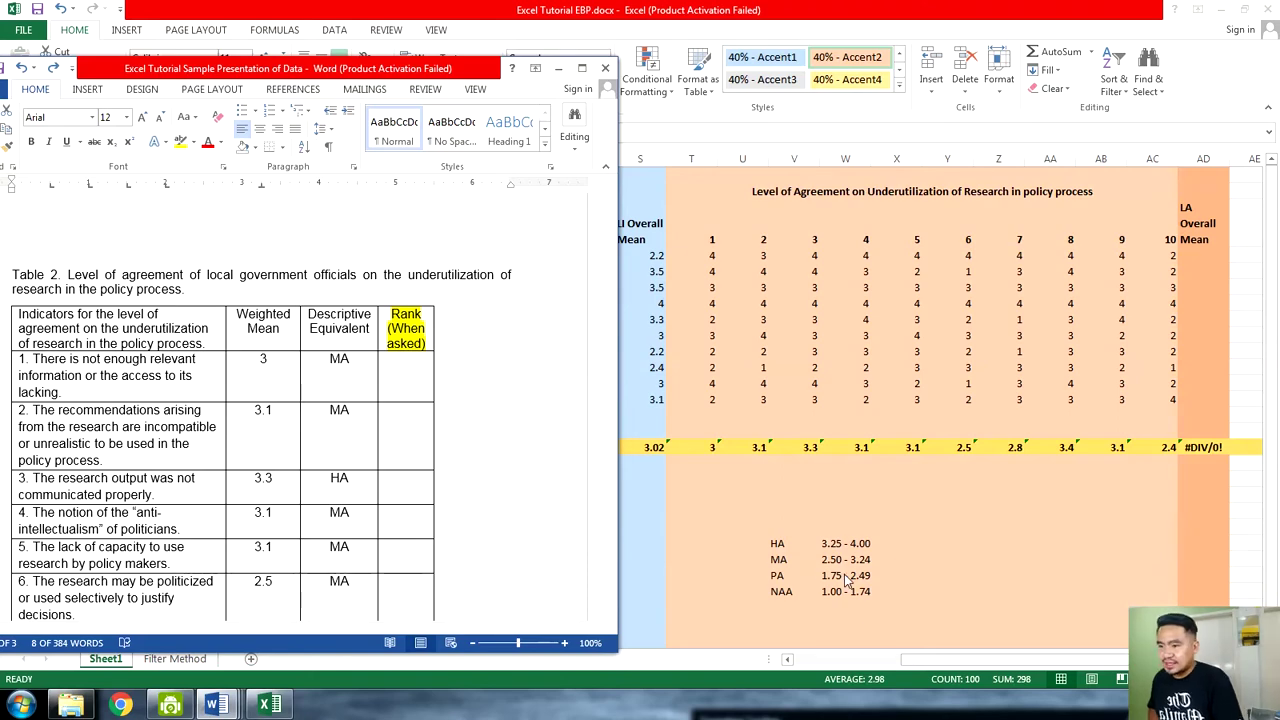
scroll(261, 322, down, 2)
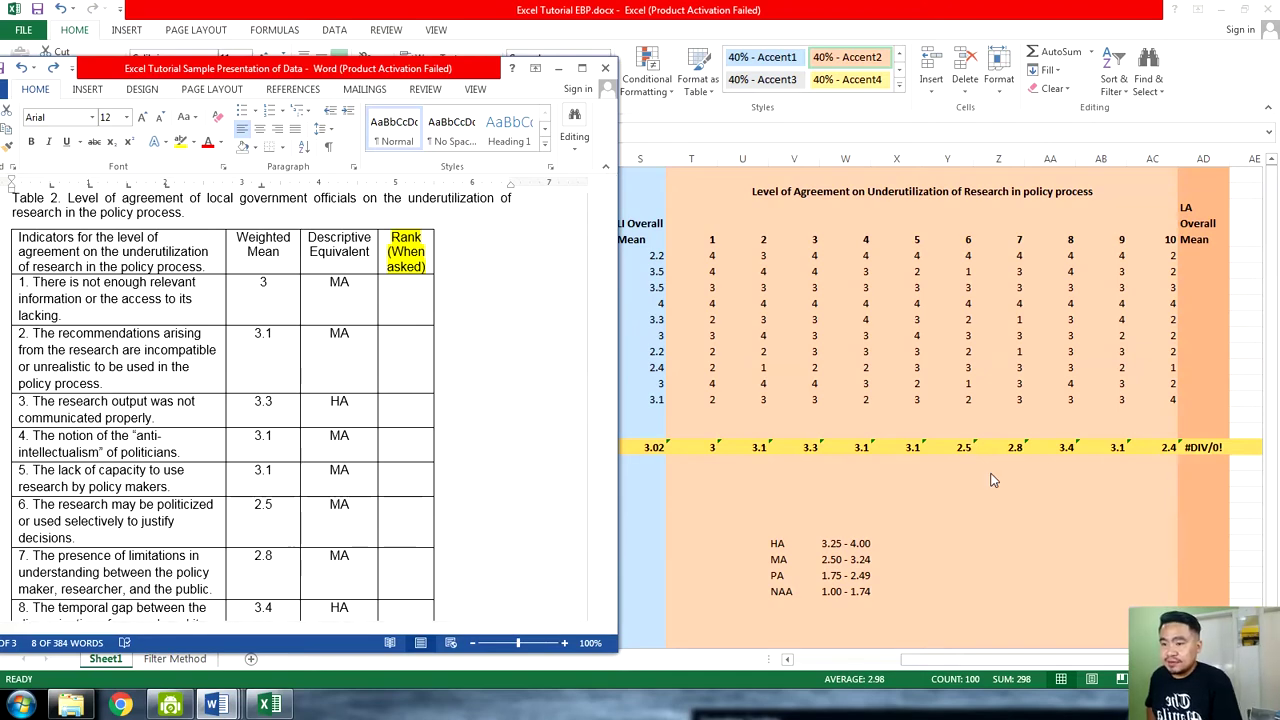
key(alt+Tab)
Enter =AVERAGE(T4:AC4) in AD4 as the LA Overall Mean, then check AD16 showing 2.98
click(1188, 277)
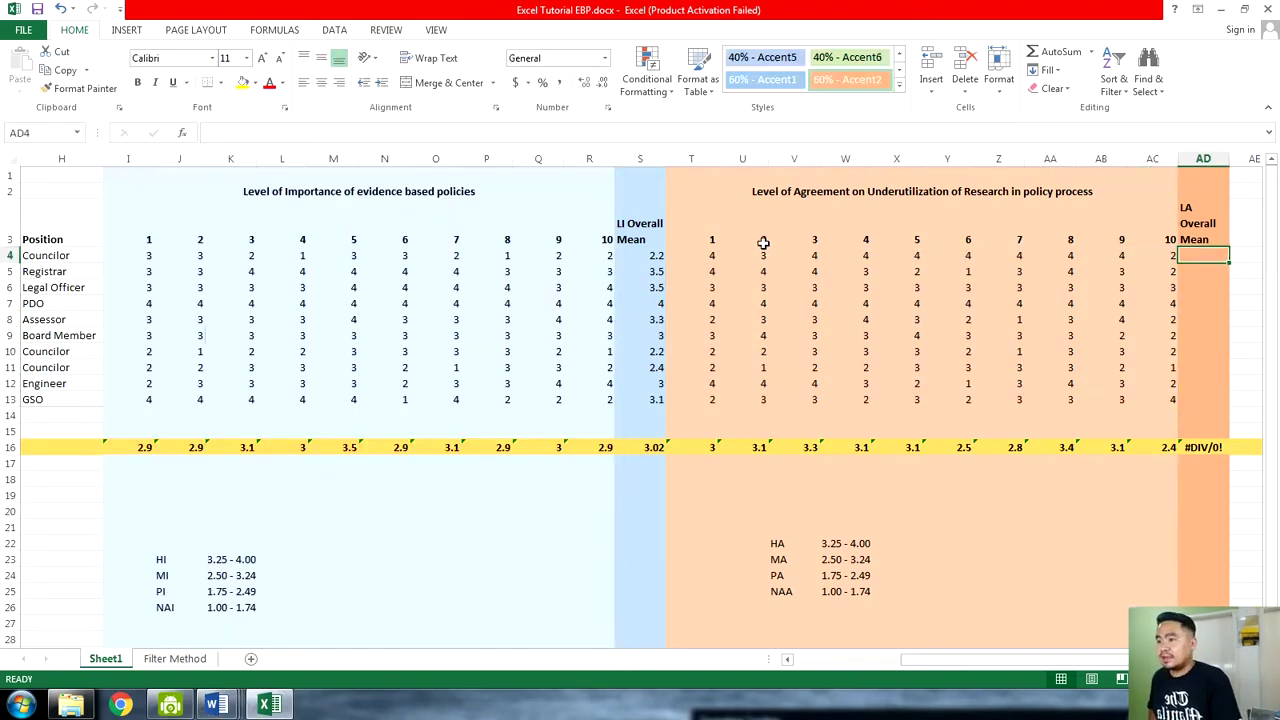
click(705, 158)
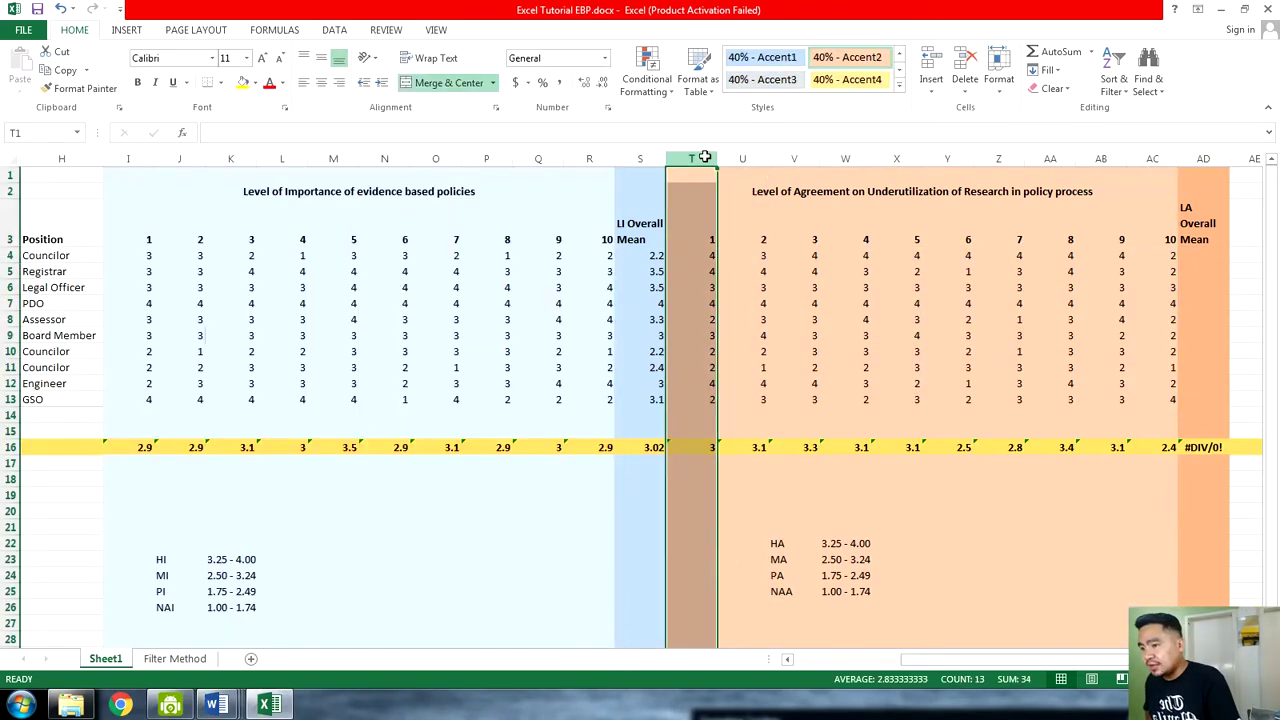
click(1212, 256)
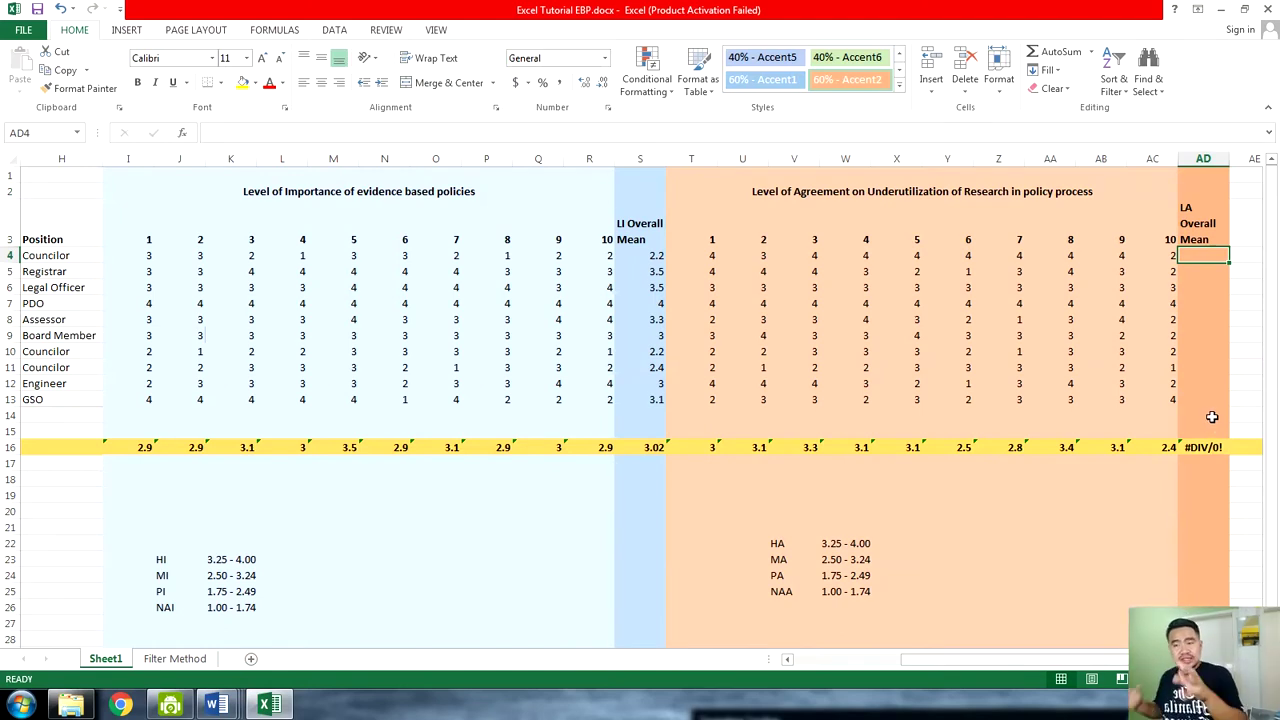
text(=A)
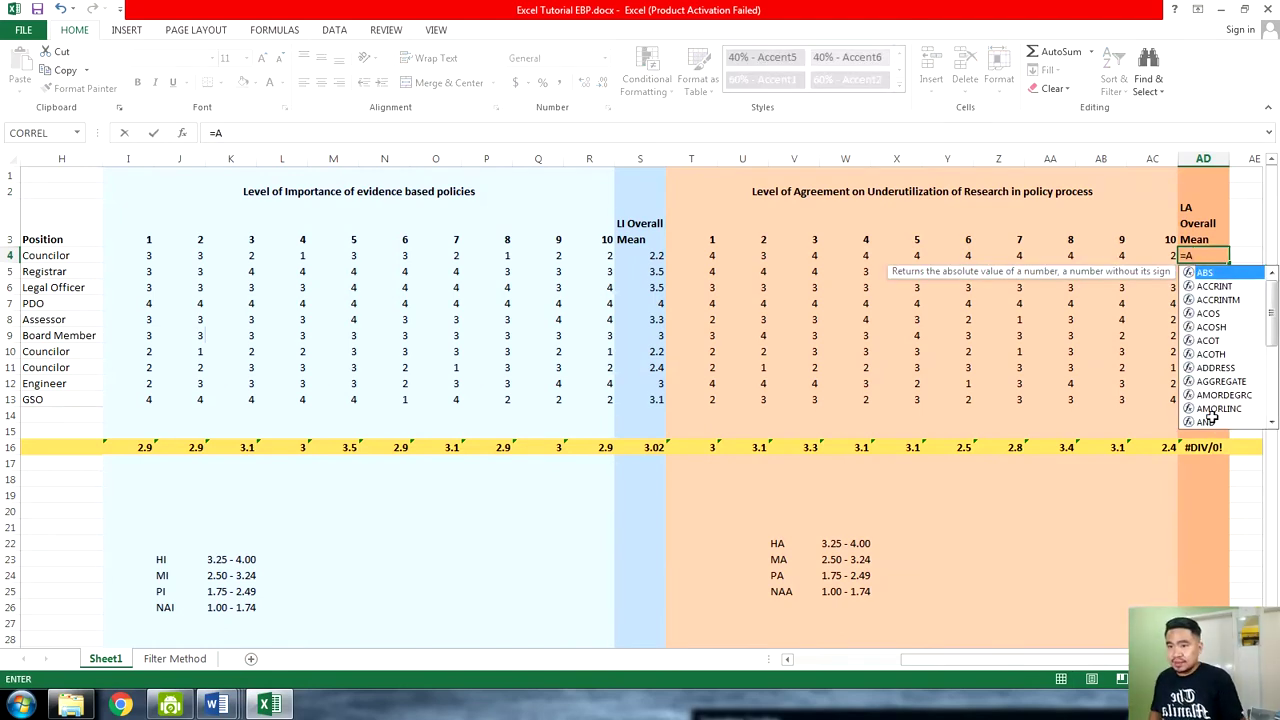
text(VER)
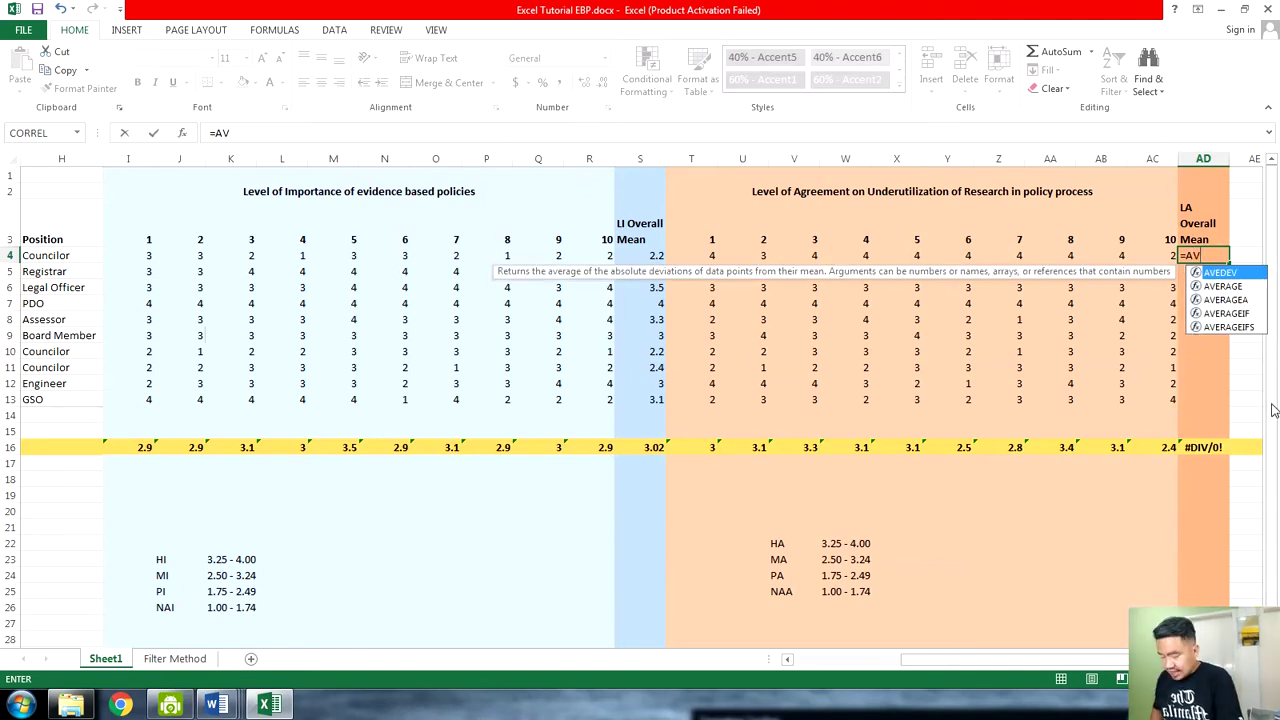
double_click(1237, 273)
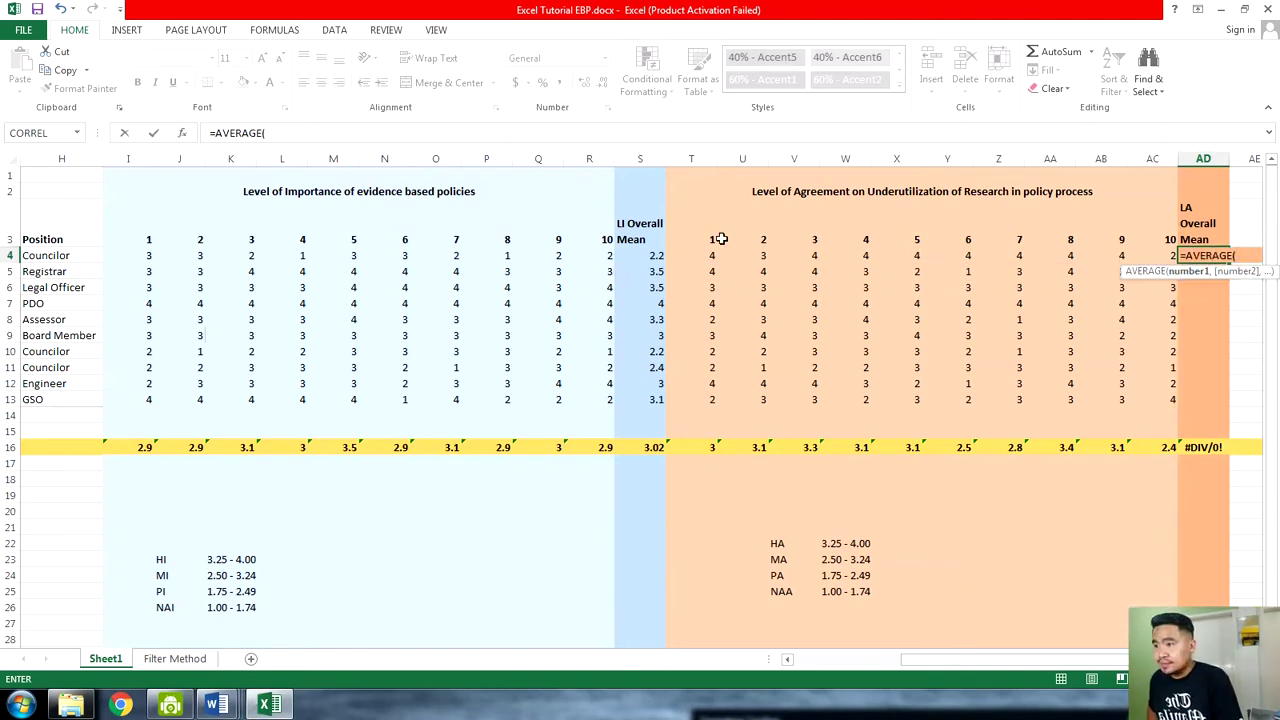
drag(712, 255, 1228, 406)
key(Return)
click(1228, 257)
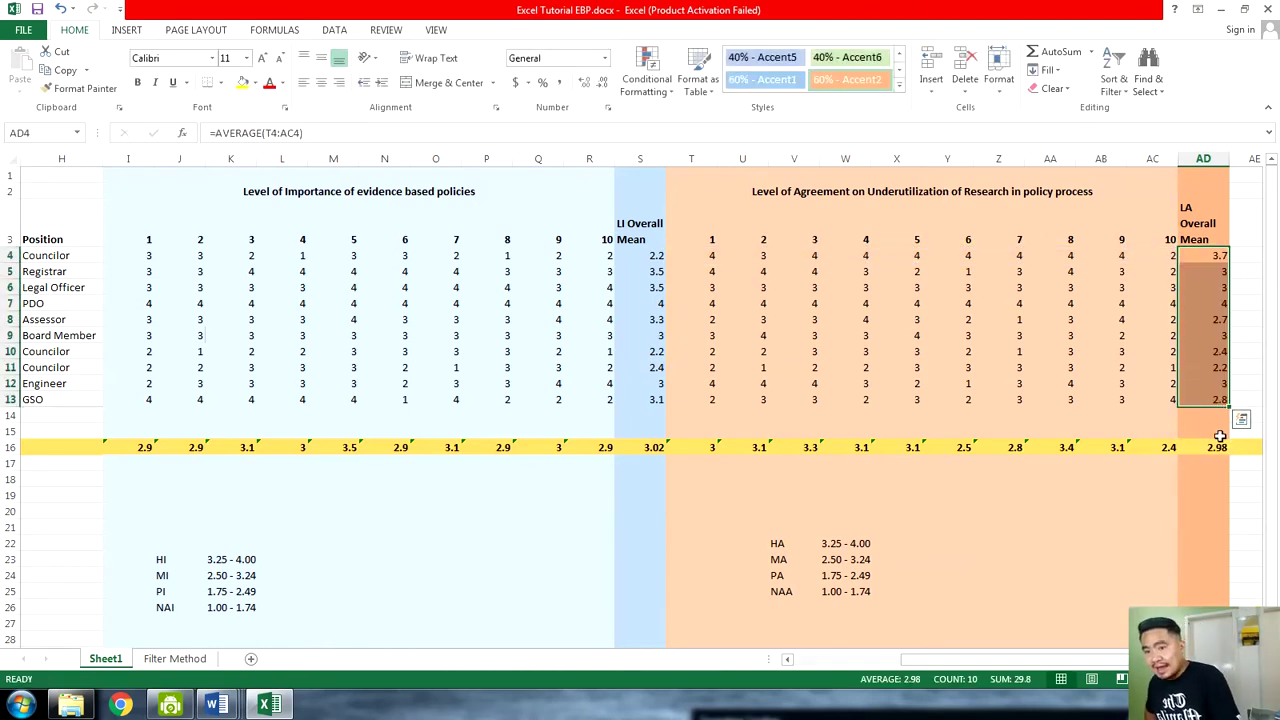
click(1221, 447)
click(270, 706)
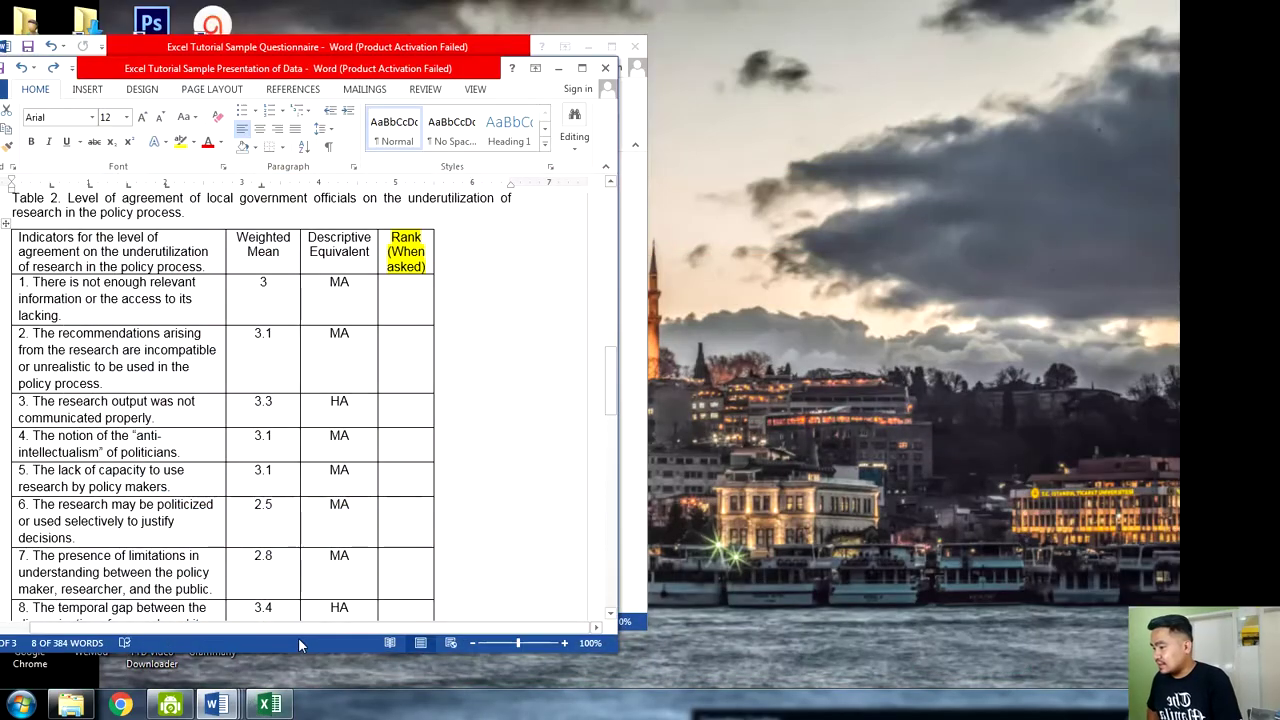
click(288, 708)
mouse_move(212, 705)
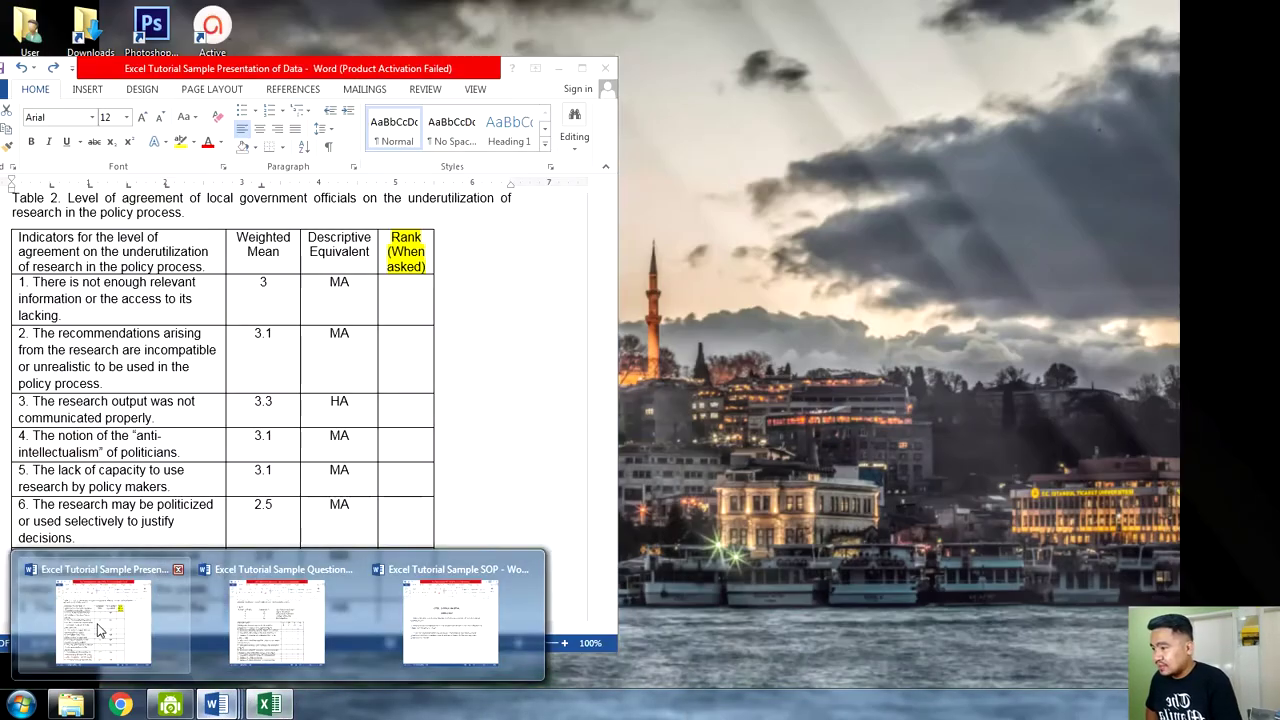
click(98, 630)
scroll(300, 400, down, 7)
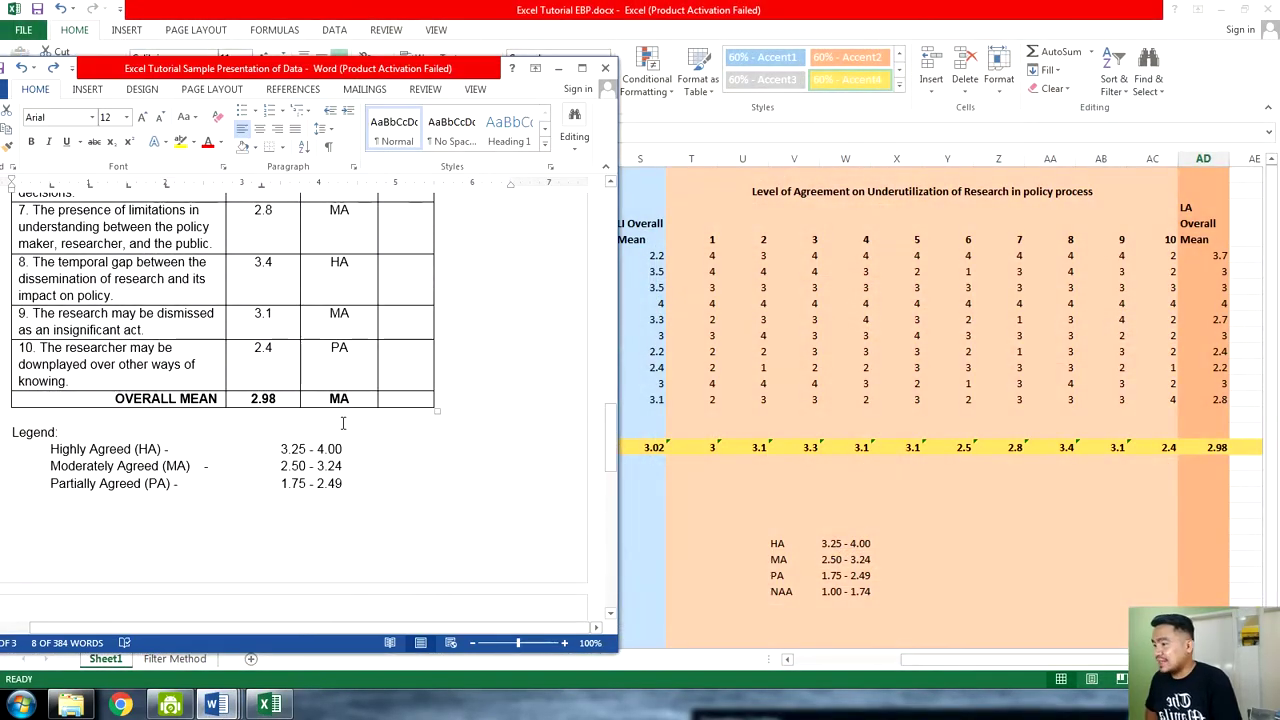
scroll(321, 399, up, 3)
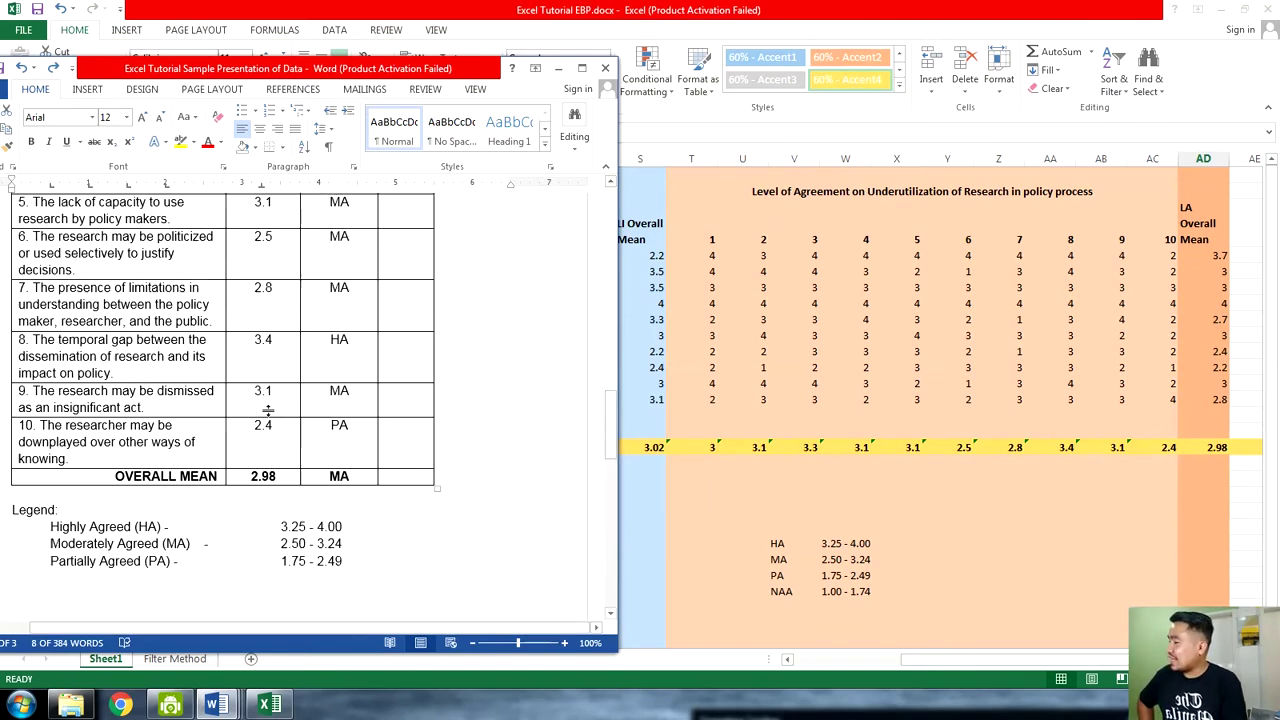
scroll(310, 567, up, 5)
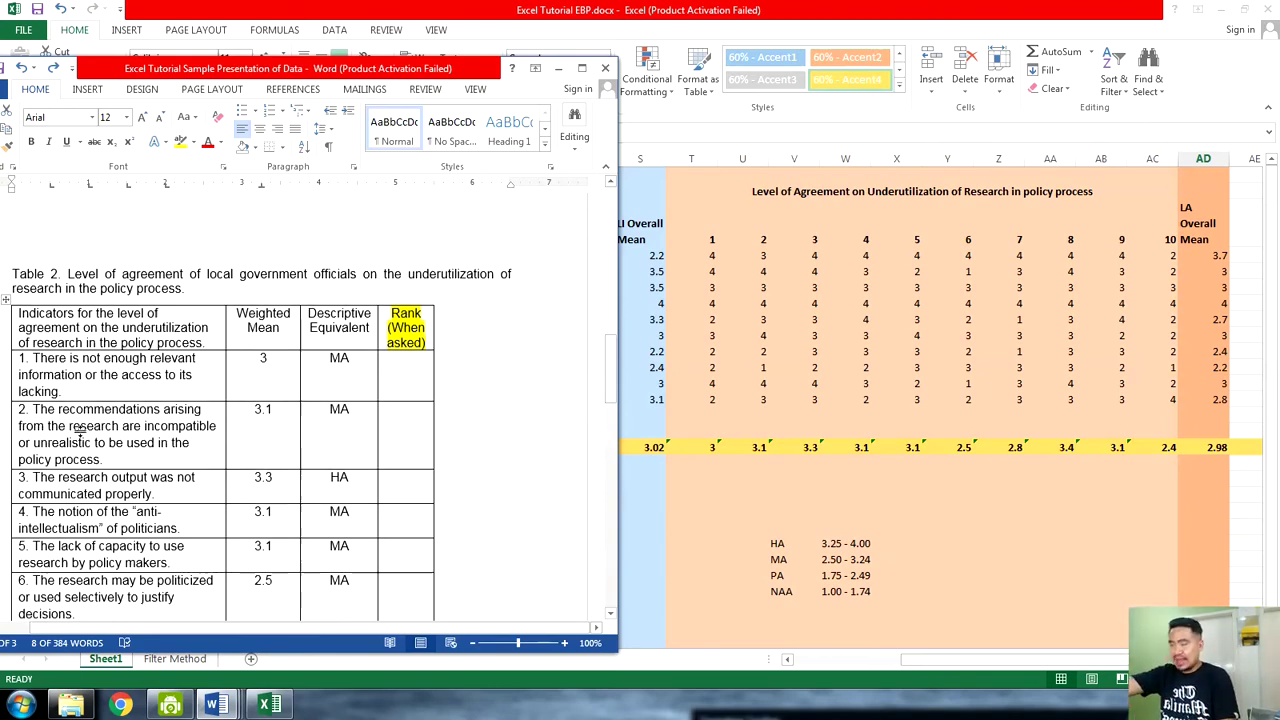
scroll(215, 320, down, 2)
scroll(228, 380, up, 3)
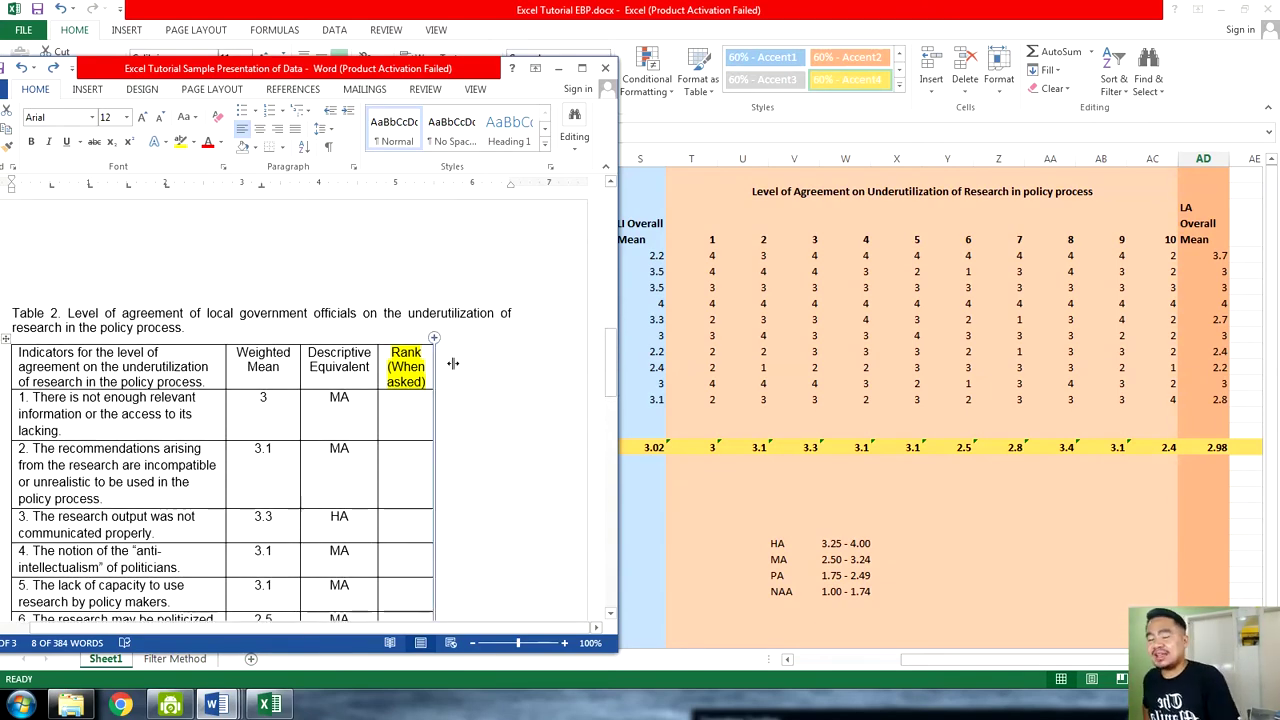
scroll(511, 497, down, 7)
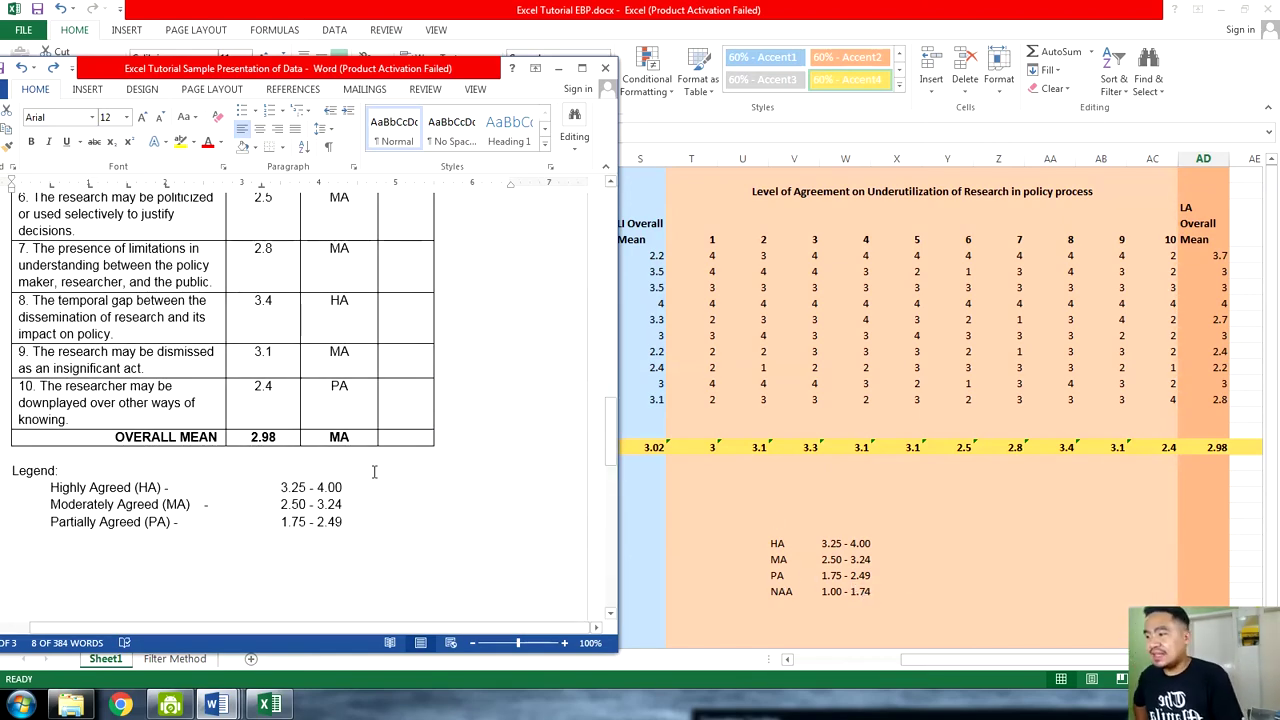
key(alt+Tab)
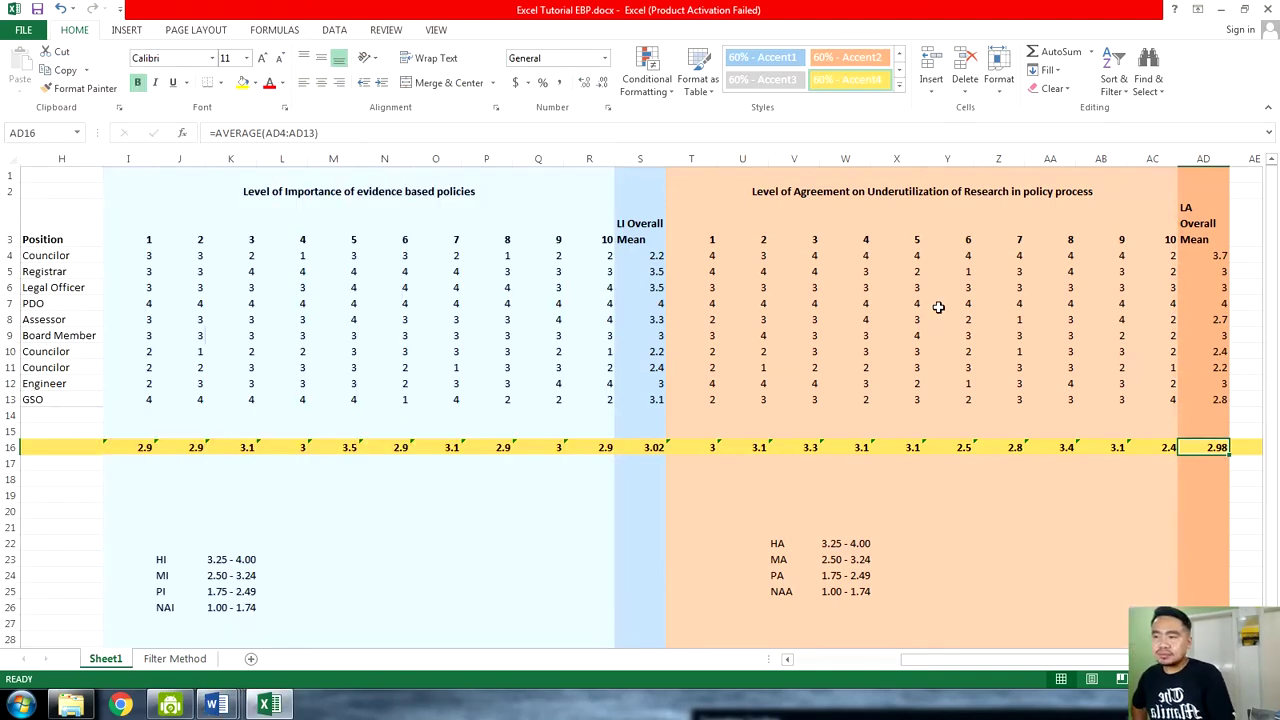
Insert two blank rows at row 14, below respondent 10
click(866, 316)
key(Left)
key(Left)
key(Left)
key(Left)
key(Left)
key(Left)
key(Left)
key(Left)
key(Left)
key(Left)
key(Left)
key(Left)
key(Left)
key(Left)
key(Left)
key(Left)
key(Left)
key(Left)
key(Left)
key(Left)
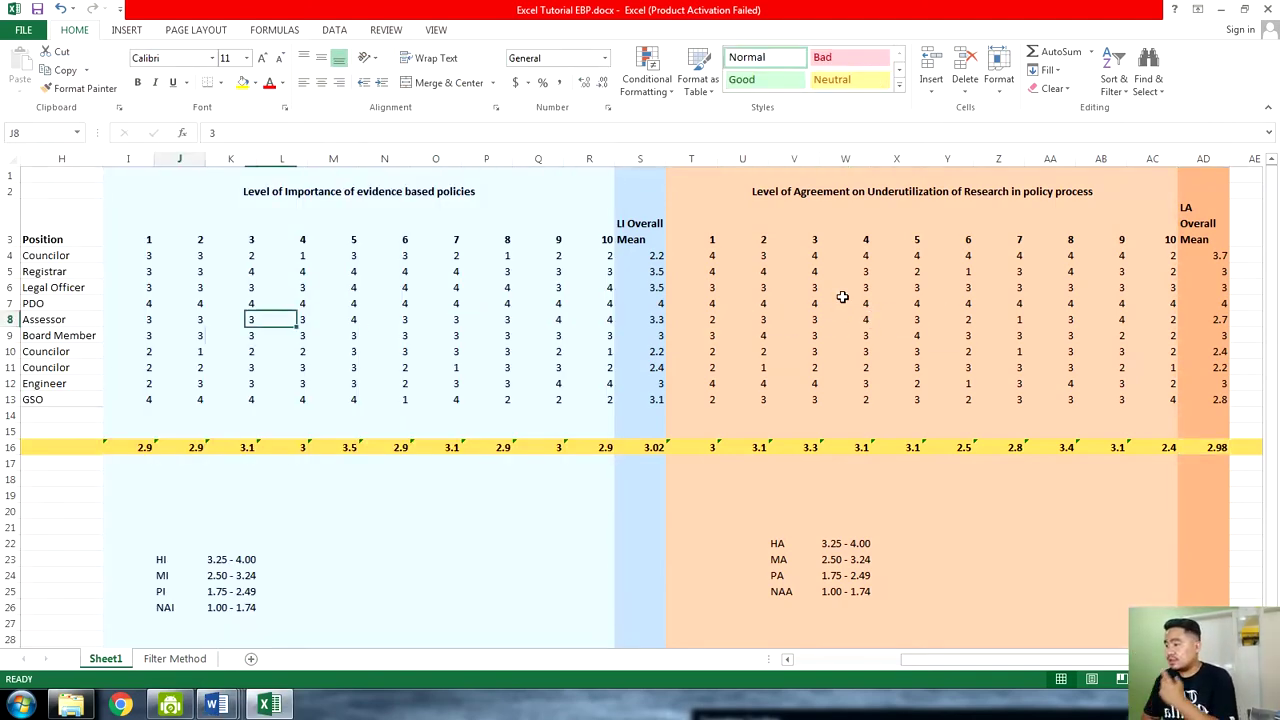
key(Down)
key(Down)
key(Down)
key(Down)
key(Down)
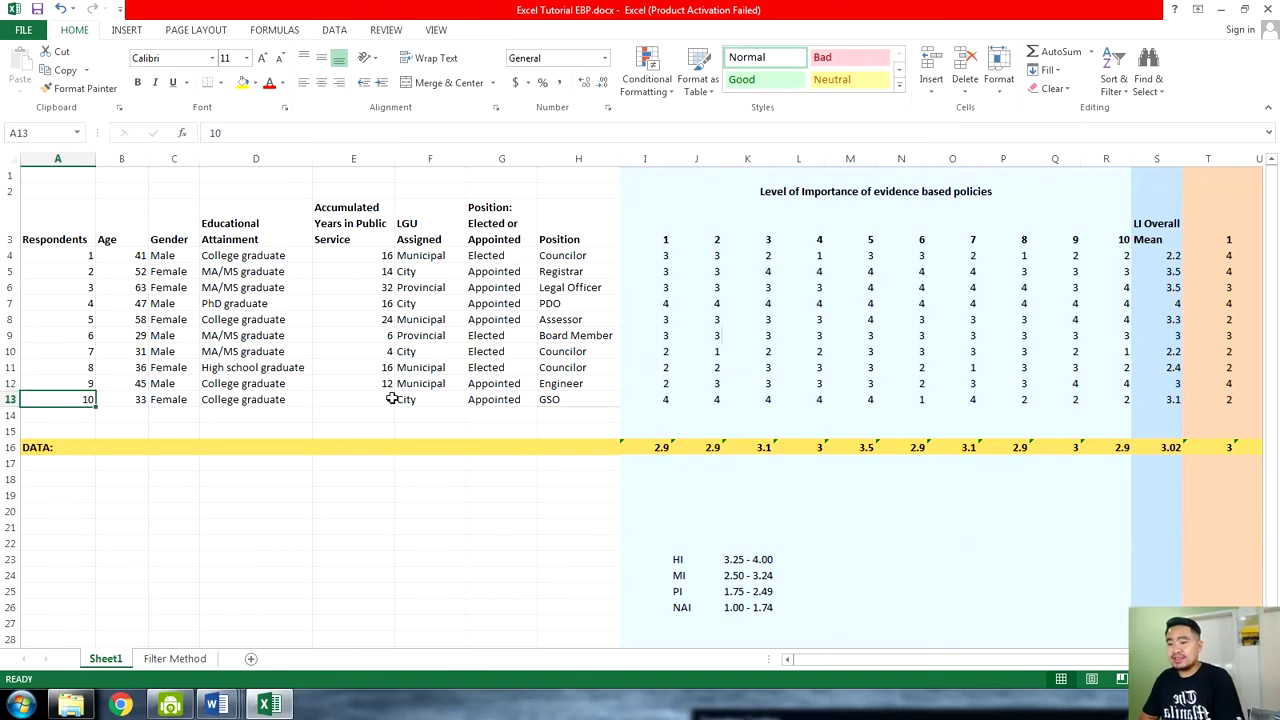
key(Down)
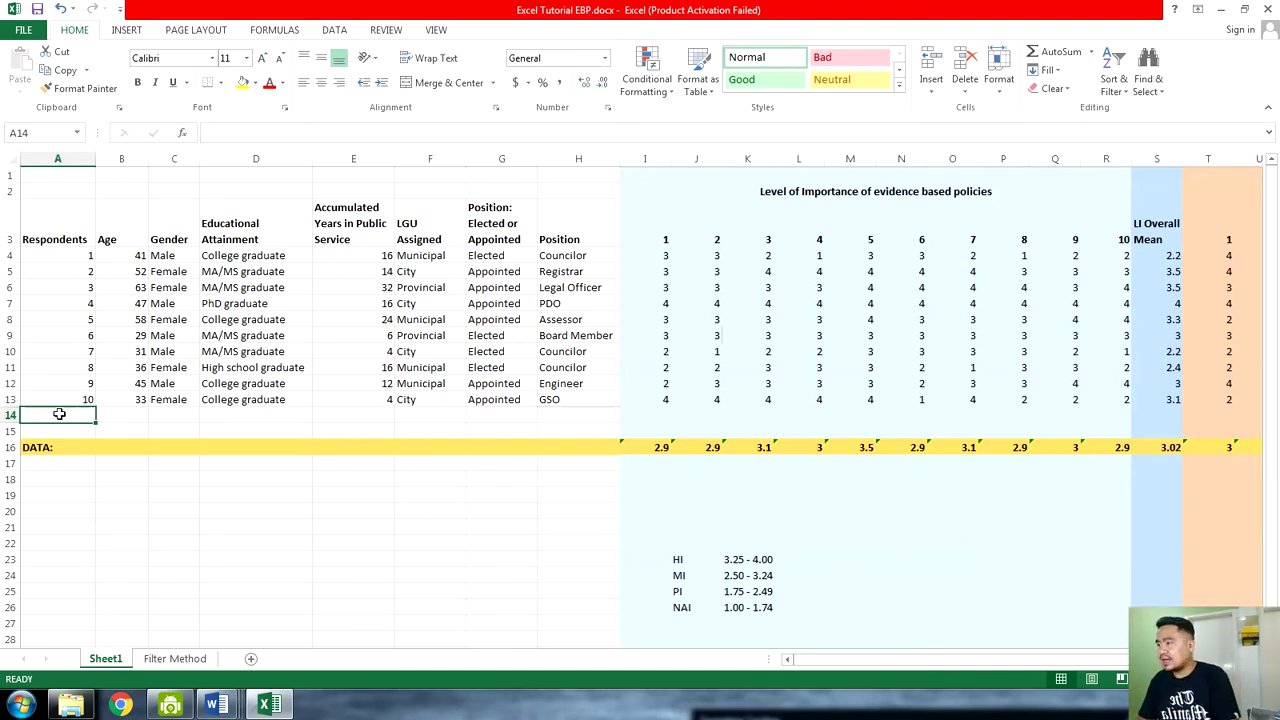
click(10, 413)
right_click(10, 413)
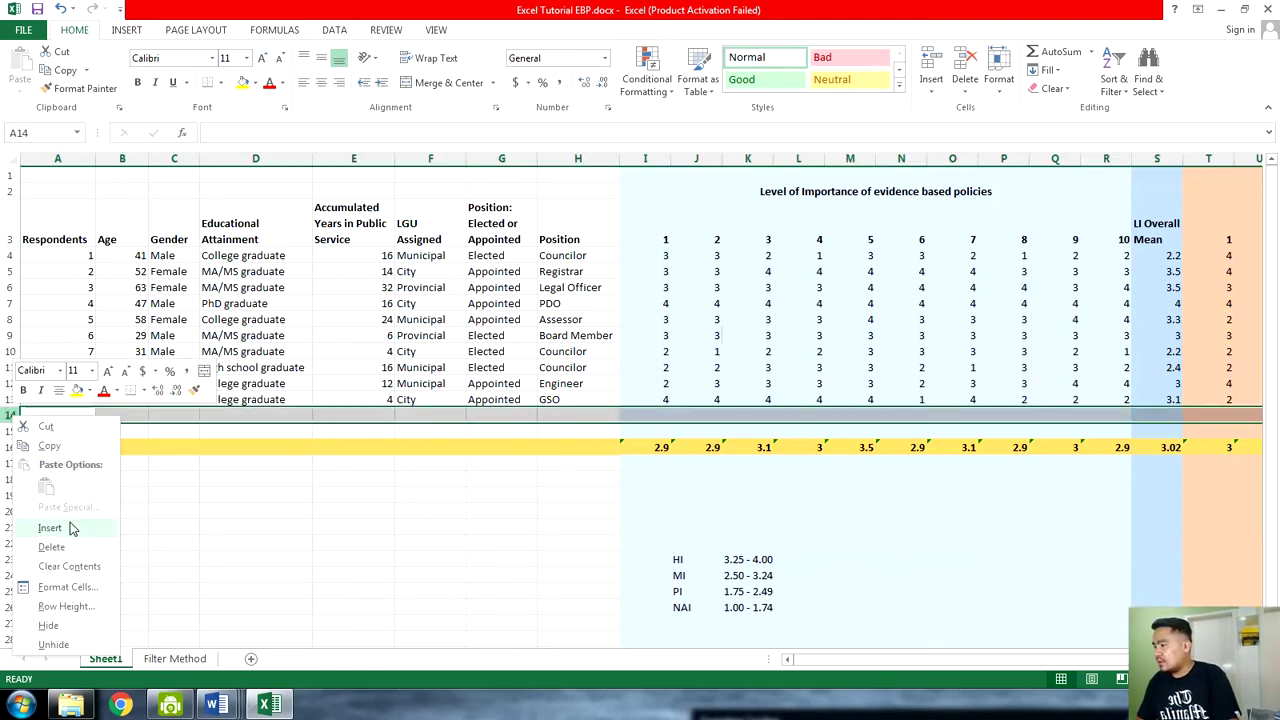
click(72, 524)
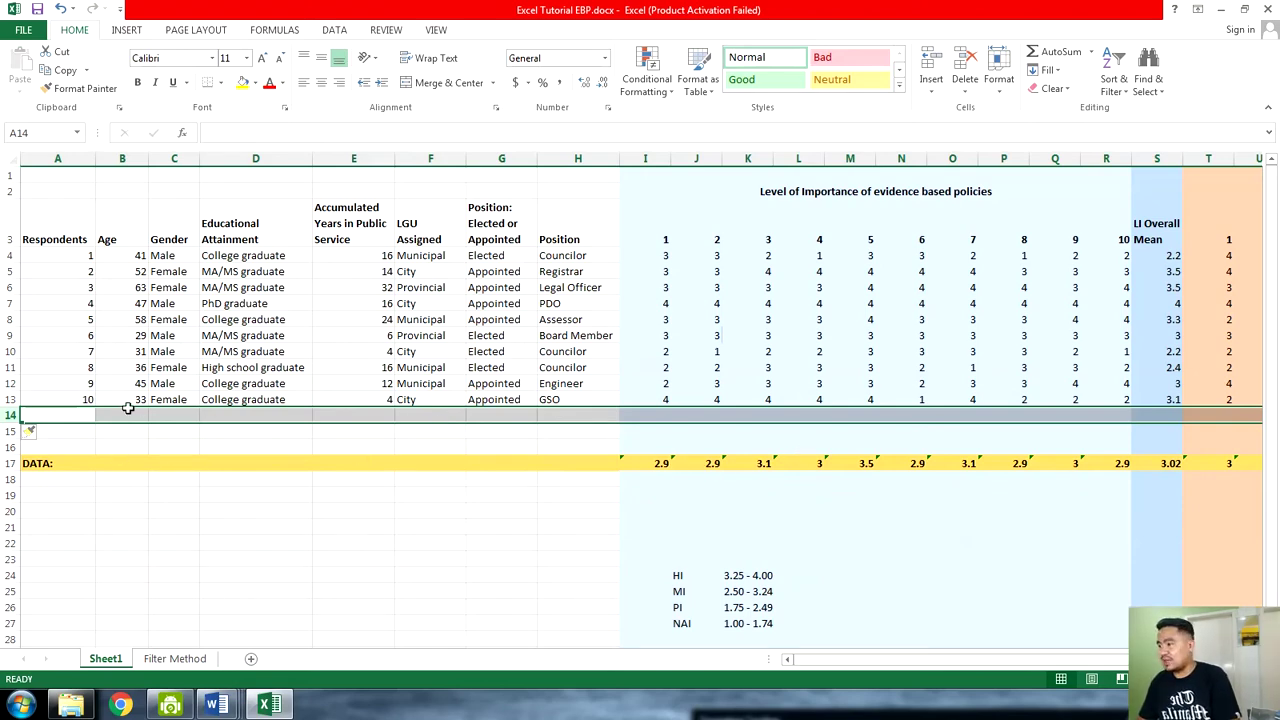
right_click(13, 416)
key(Escape)
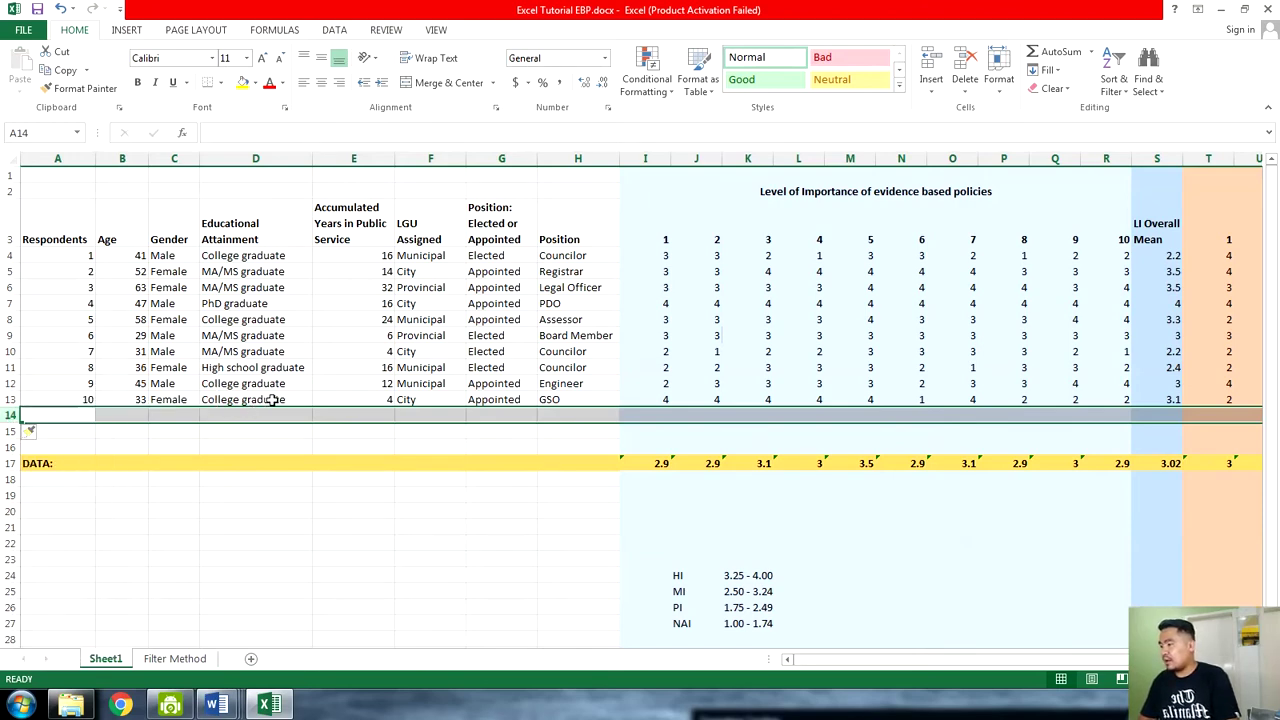
click(268, 400)
click(9, 400)
click(9, 415)
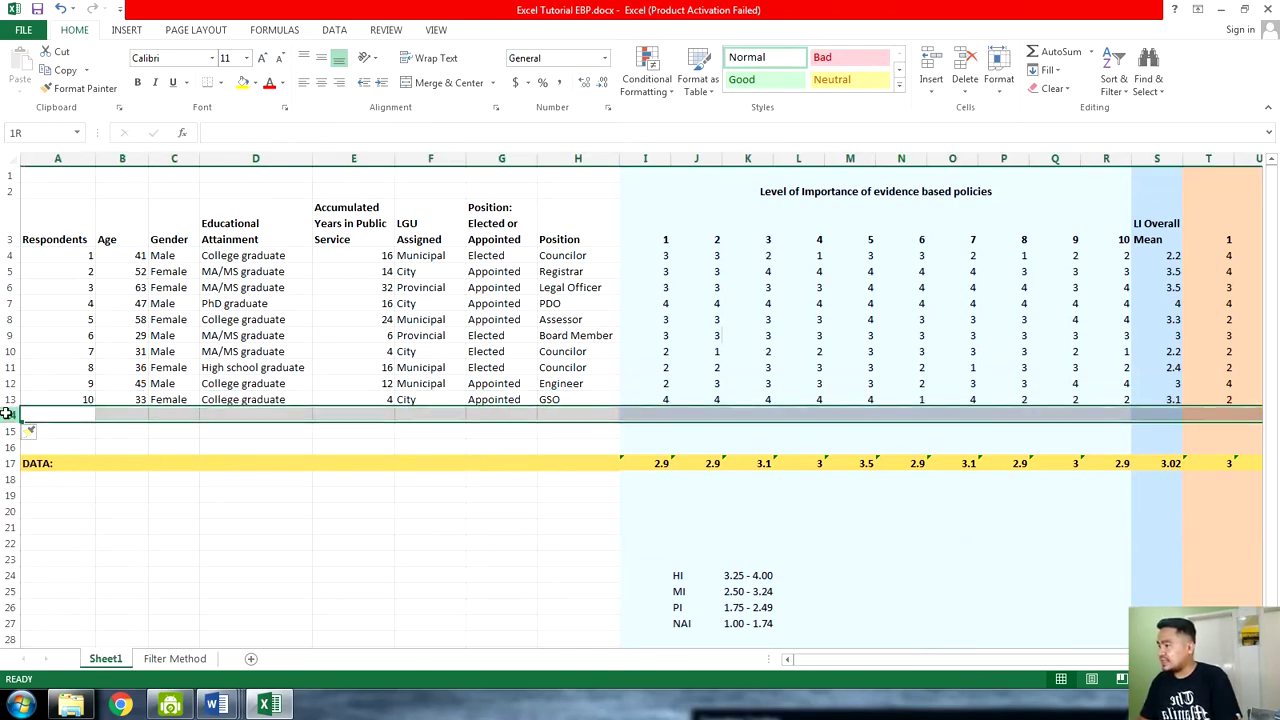
right_click(9, 415)
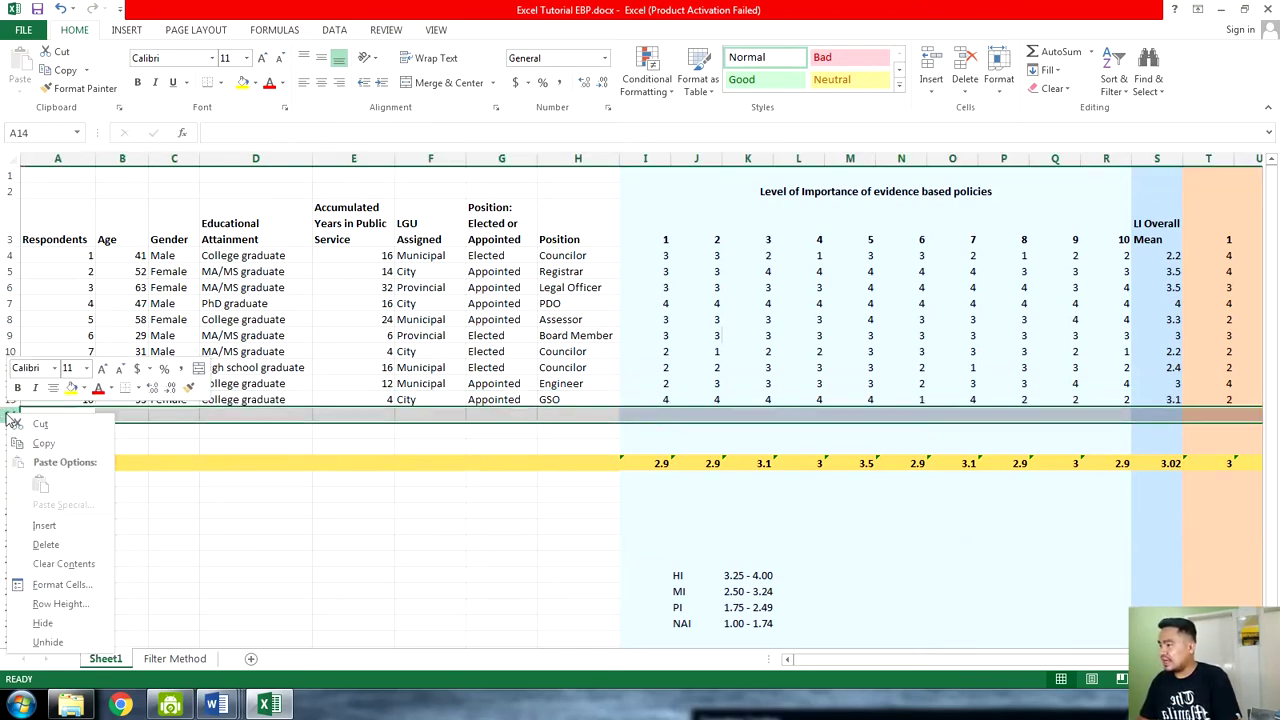
click(44, 525)
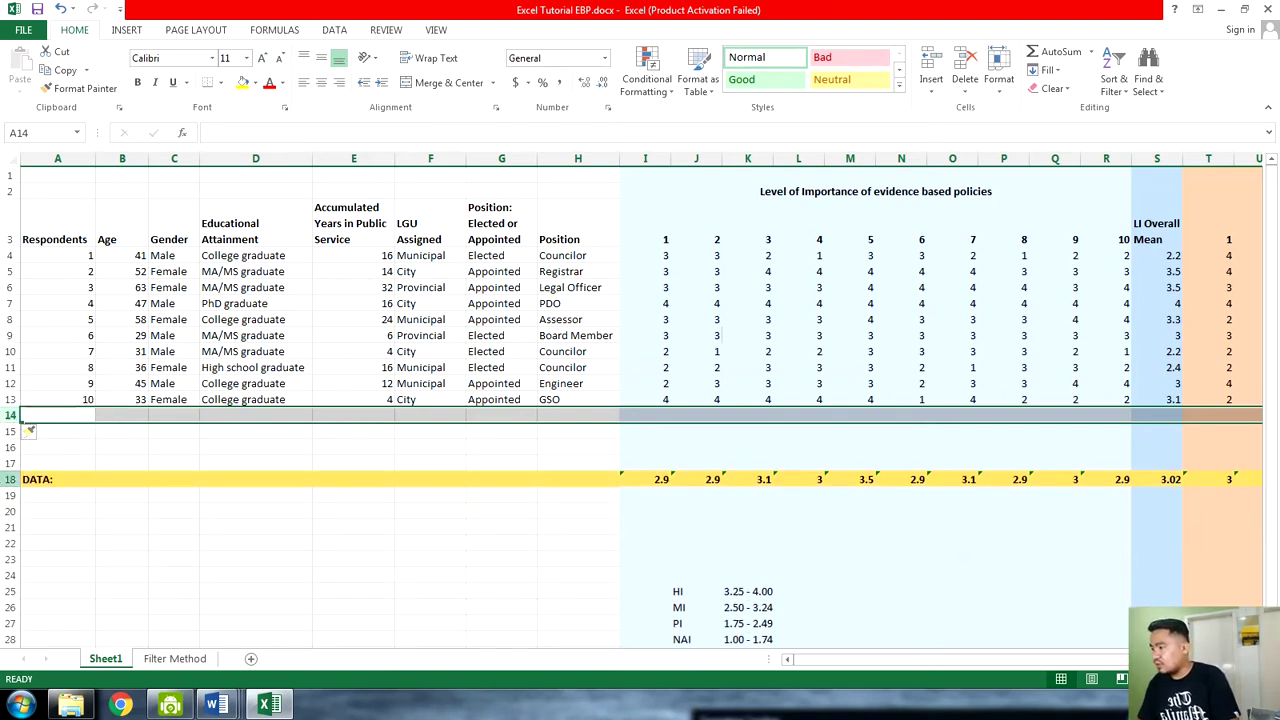
Insert four more blank rows, then eight more across rows 14–21, above the DATA row
click(9, 480)
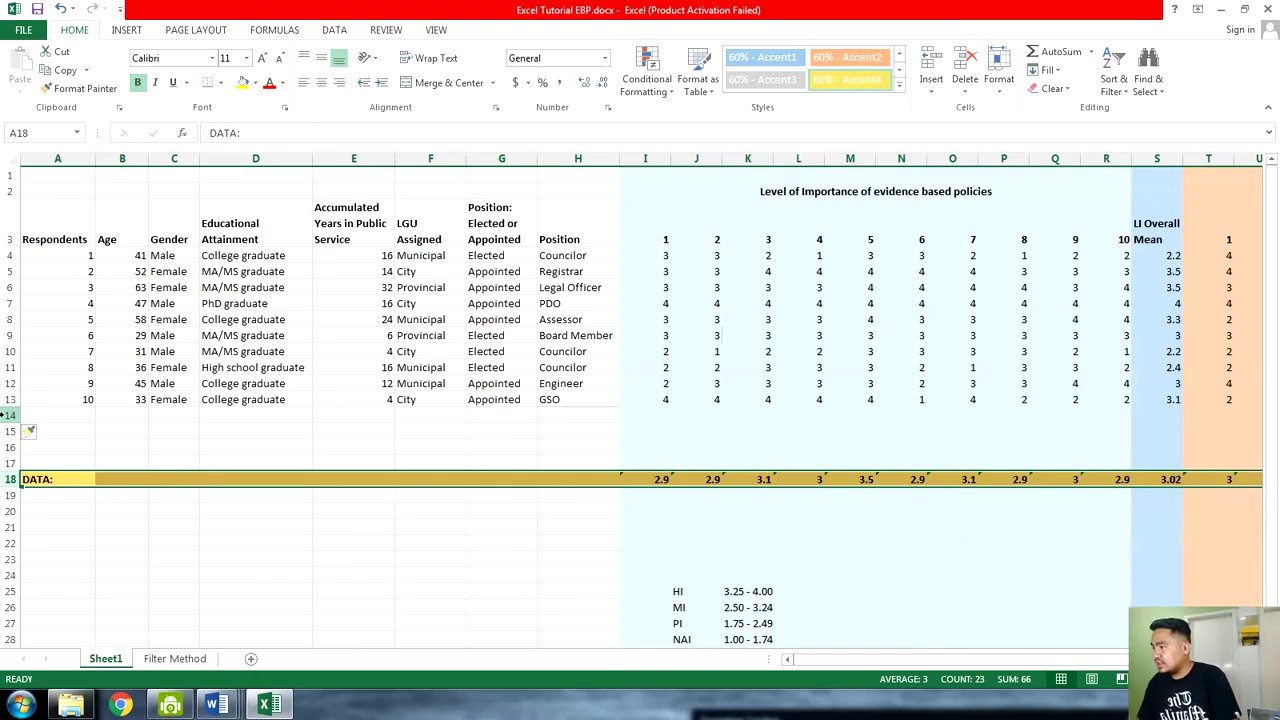
drag(9, 415, 9, 463)
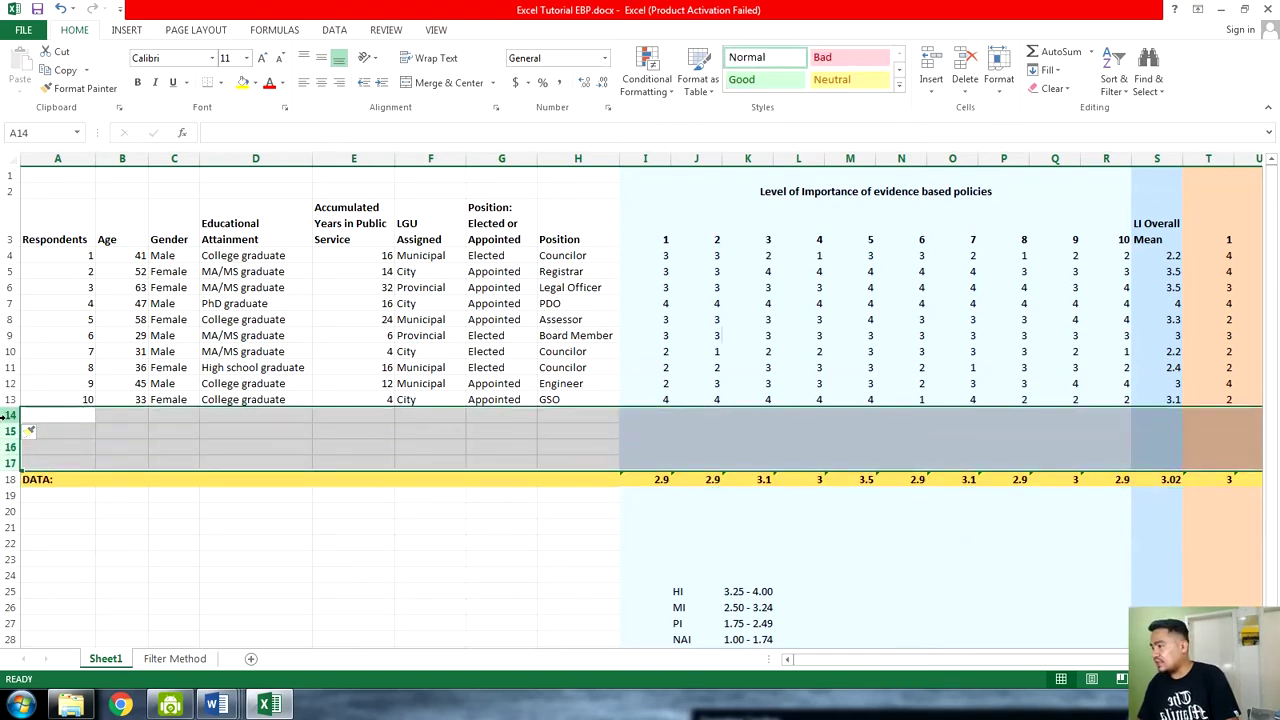
click(7, 417)
right_click(6, 415)
key(Escape)
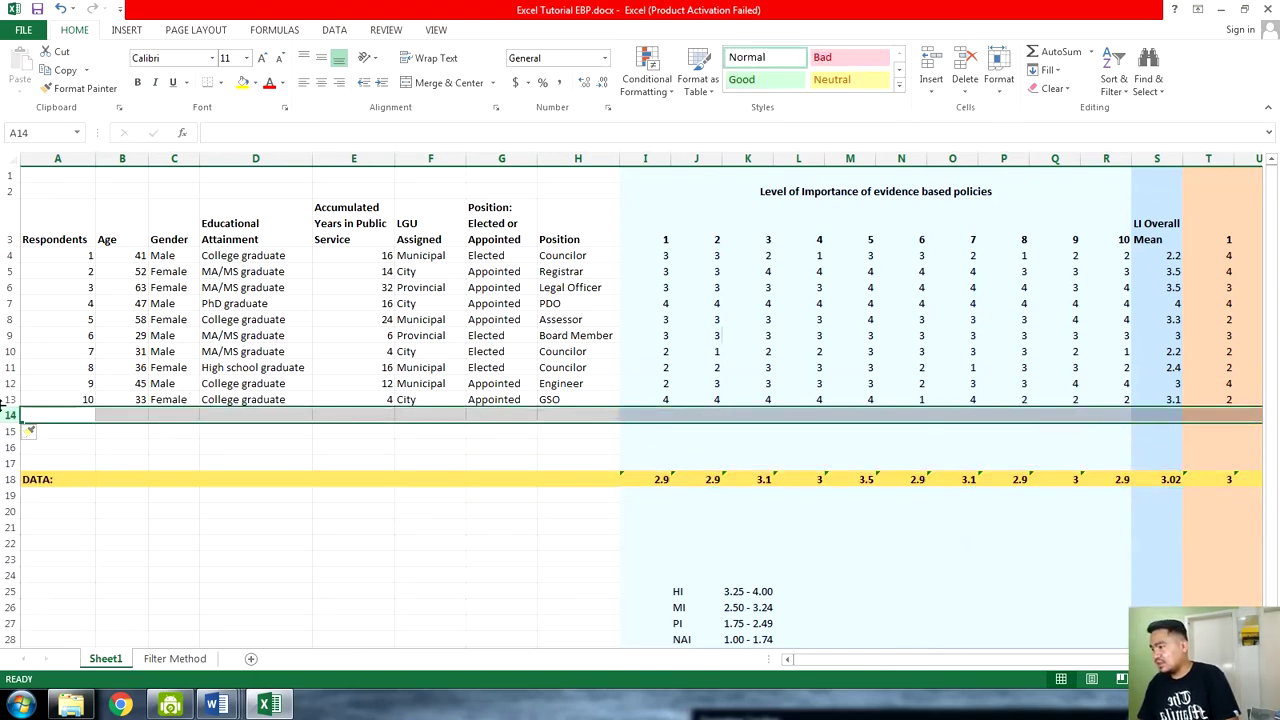
drag(7, 415, 9, 463)
right_click(9, 430)
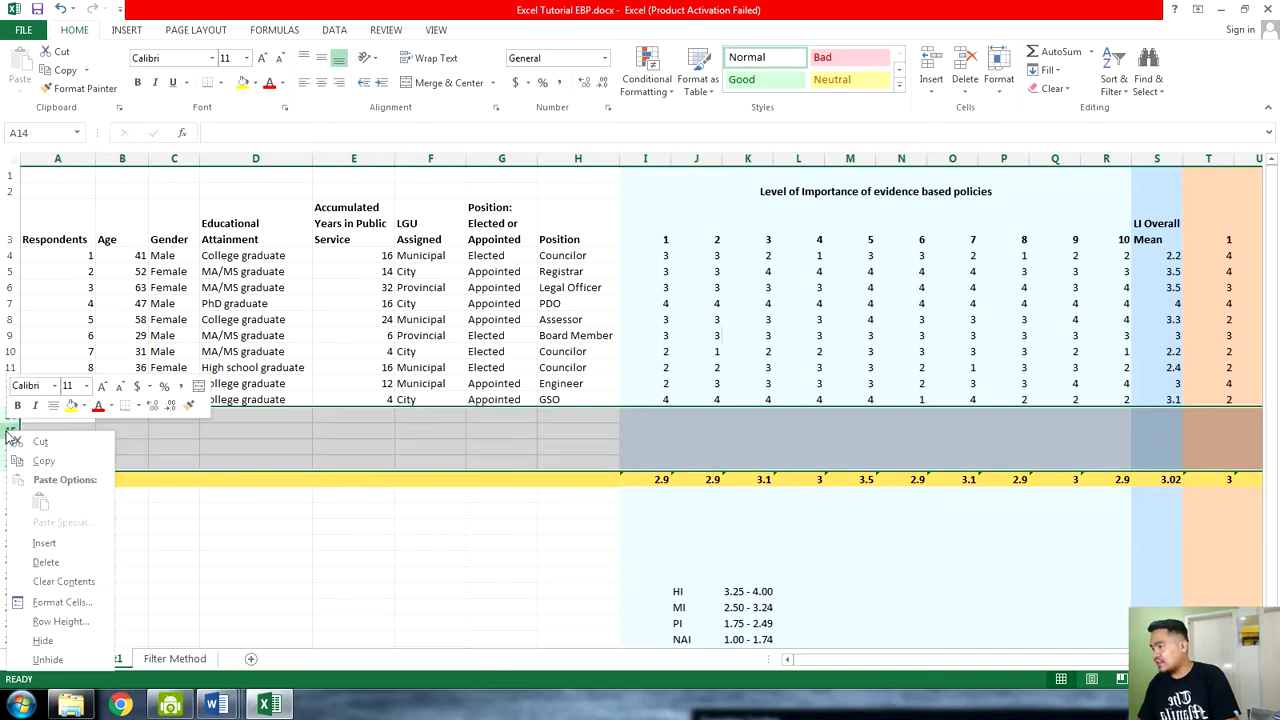
click(50, 541)
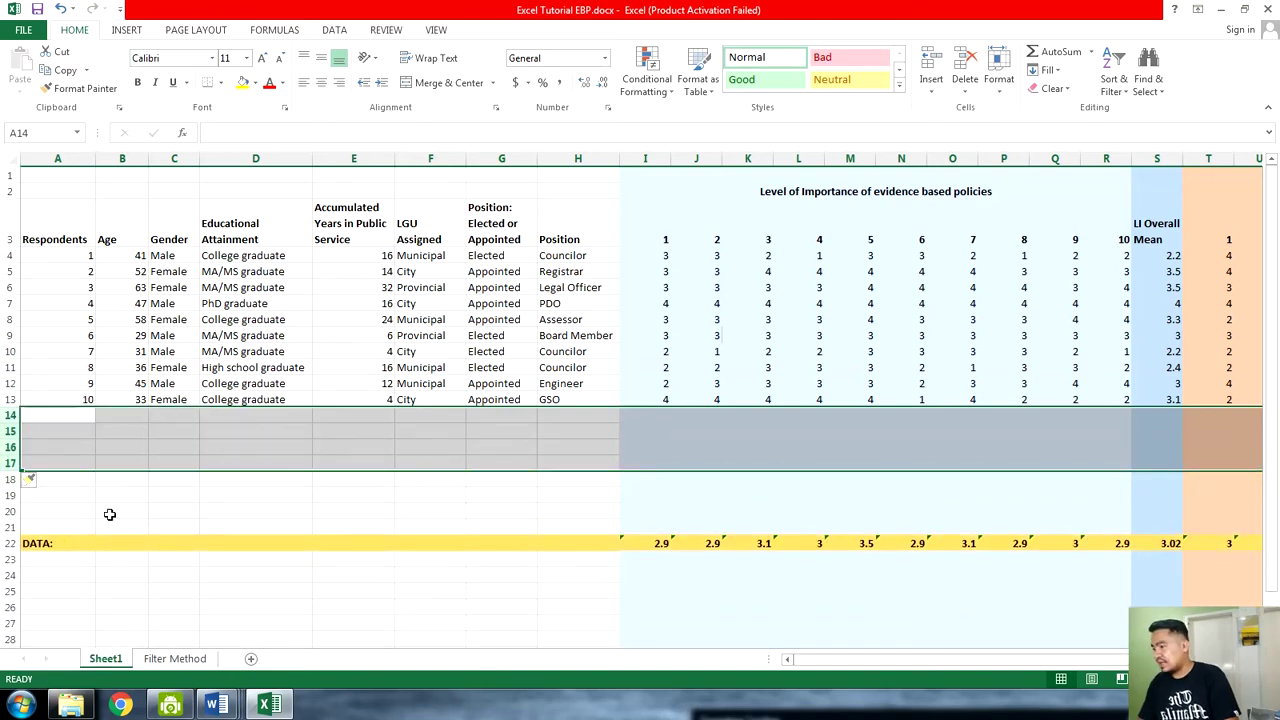
drag(6, 415, 10, 527)
right_click(10, 527)
click(75, 404)
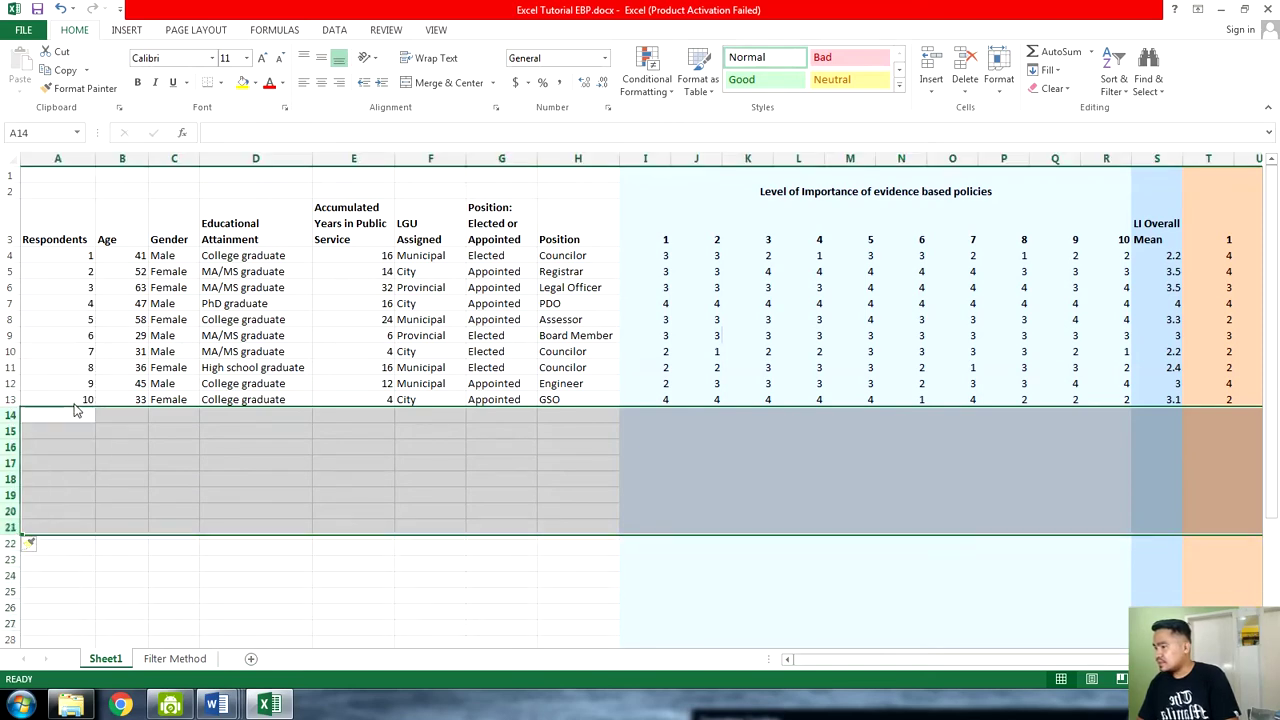
Number the new rows 11 and 12, then continue the Respondents series down to 25 in A28
scroll(360, 496, down, 2)
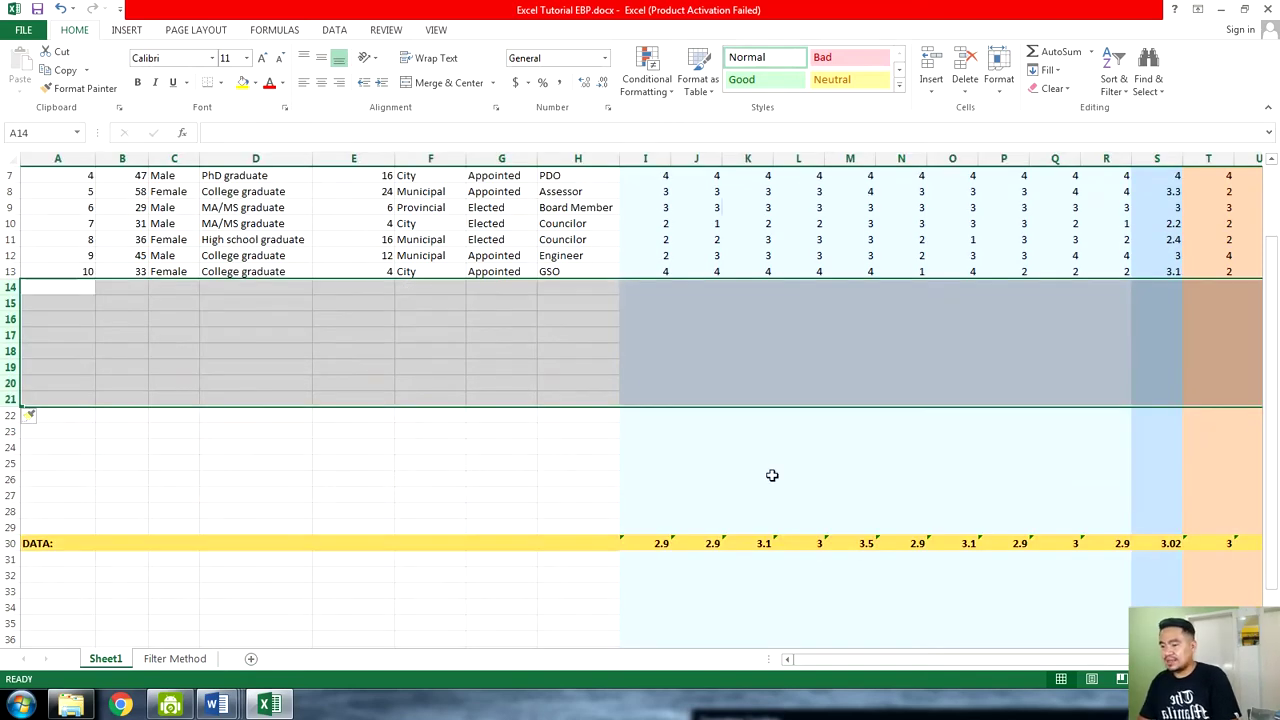
scroll(760, 500, up, 1)
click(94, 333)
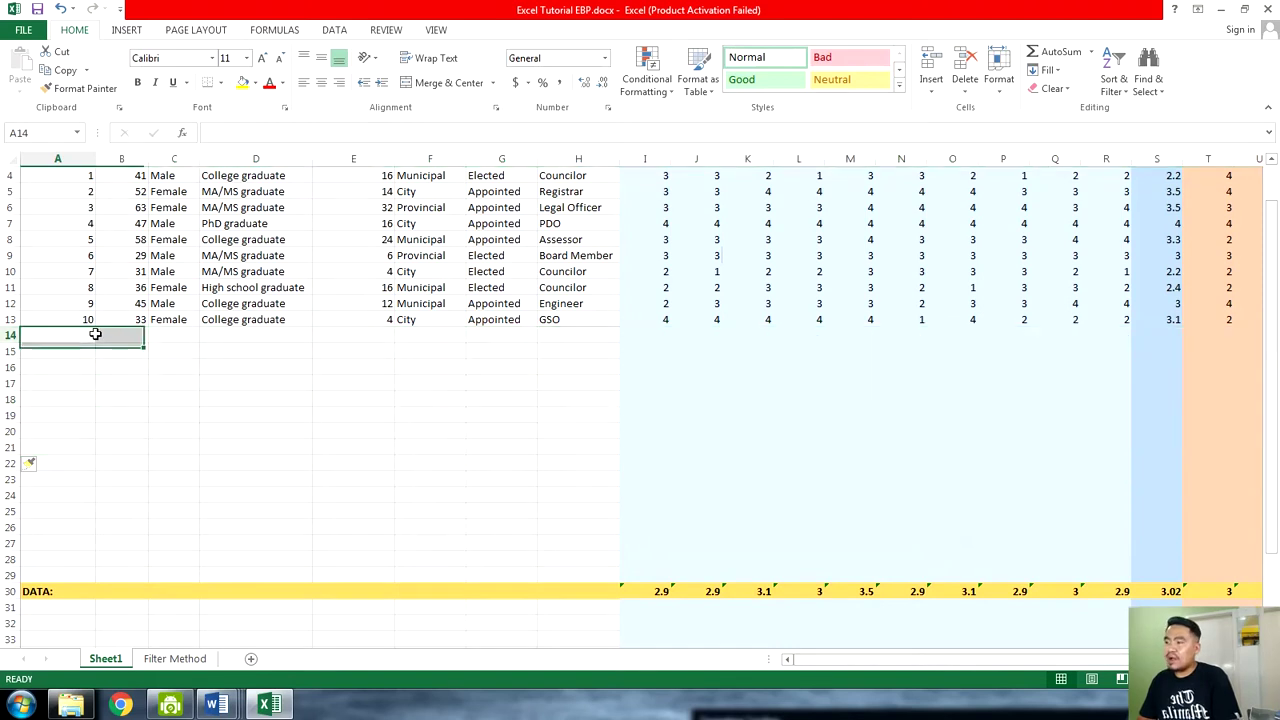
key(Down)
key(Down)
key(Down)
key(Up)
key(Up)
key(Up)
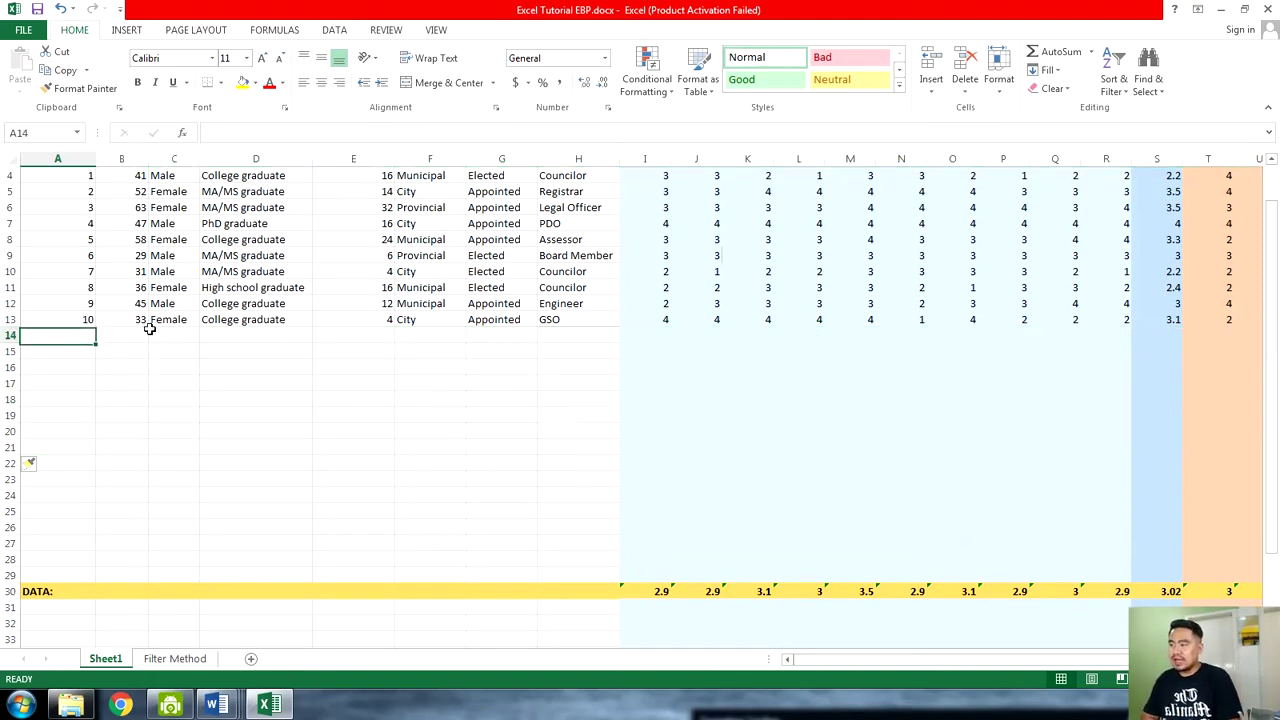
text(11)
text(12)
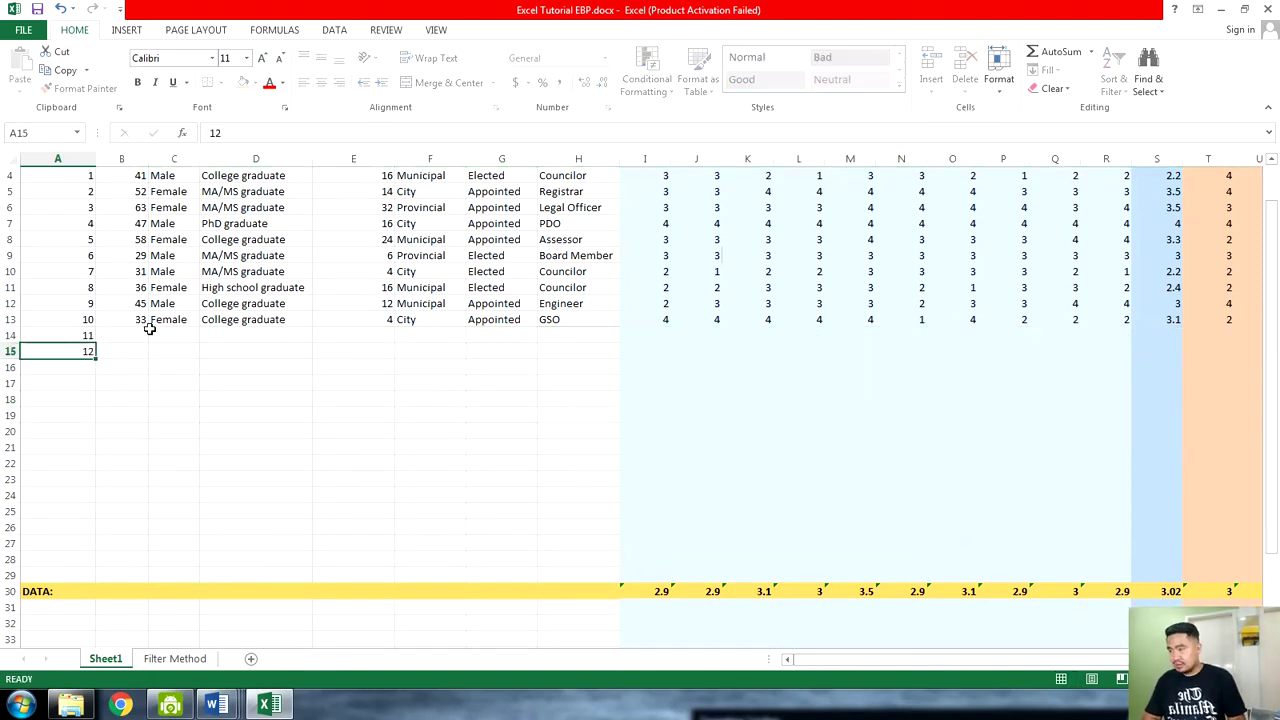
key(Return)
key(Up)
key(Up)
key(Up)
key(Up)
key(Up)
key(Up)
key(Up)
key(Up)
key(Up)
key(Up)
key(Up)
key(Up)
key(Up)
key(Up)
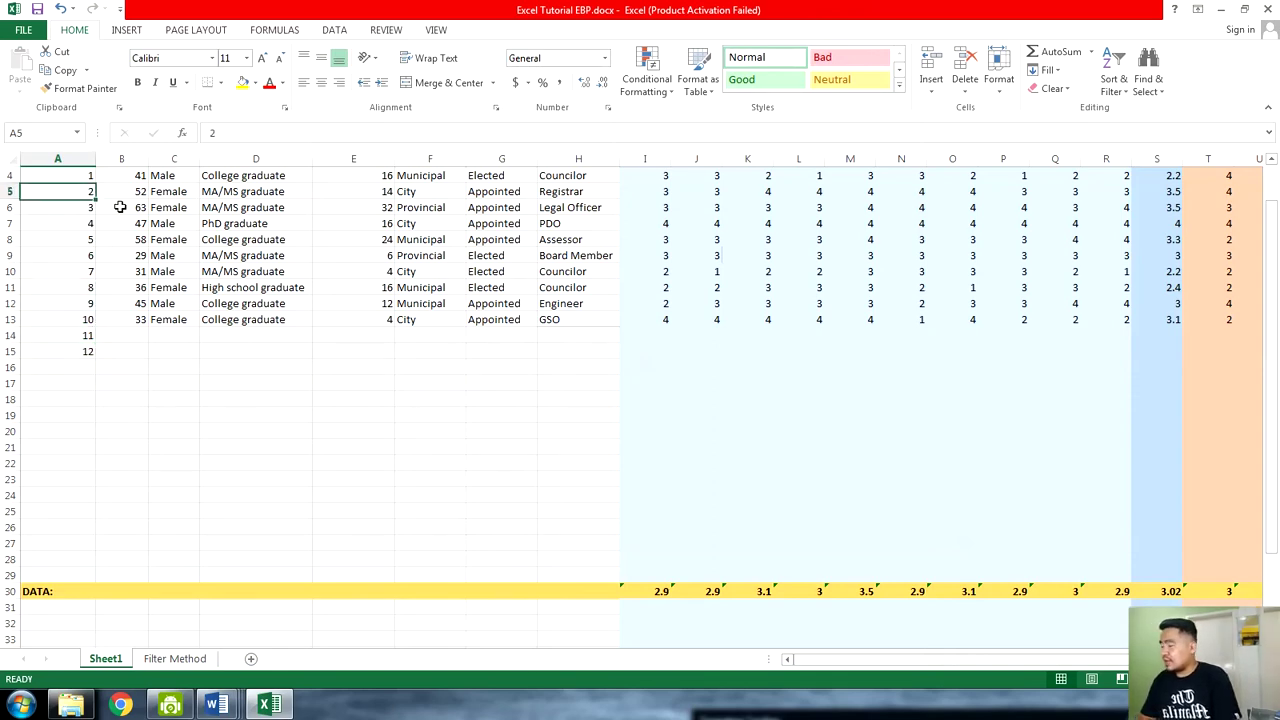
key(ctrl+space)
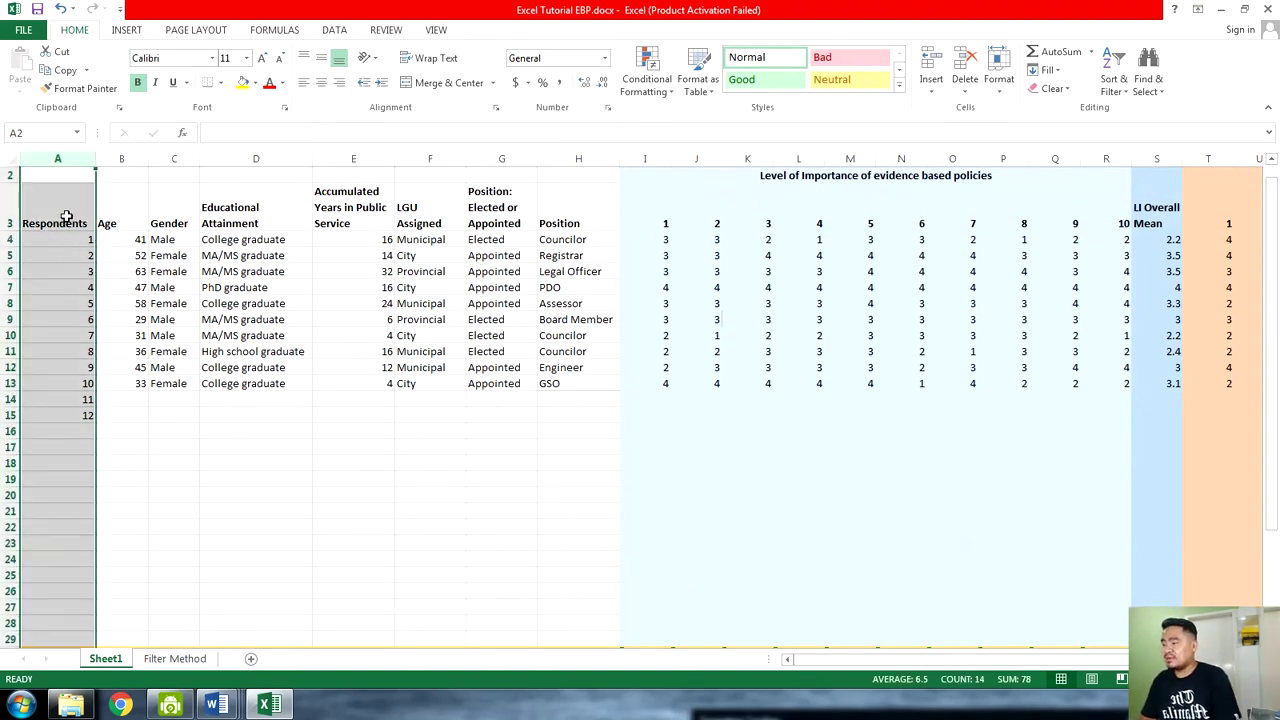
click(70, 430)
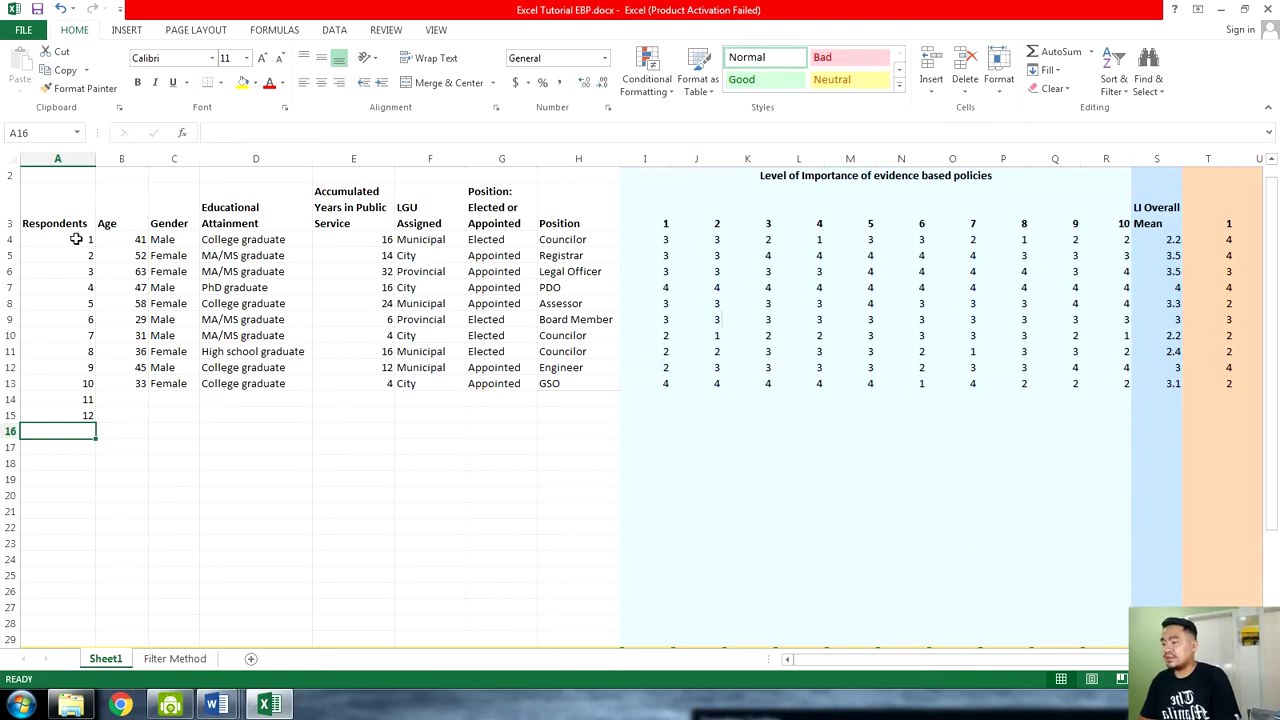
drag(81, 240, 98, 630)
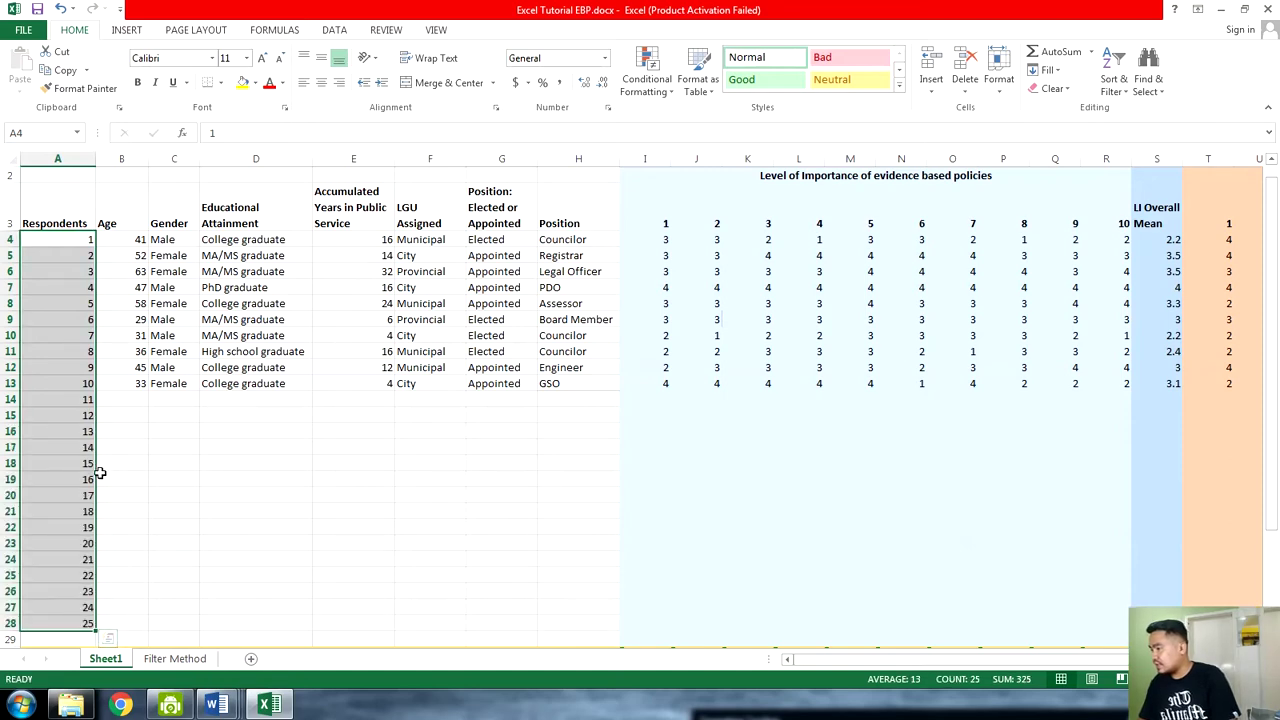
scroll(100, 473, down, 2)
Enter 'Male' as respondent 11's gender in C14, then delete it again
click(152, 320)
key(Right)
key(Right)
key(Right)
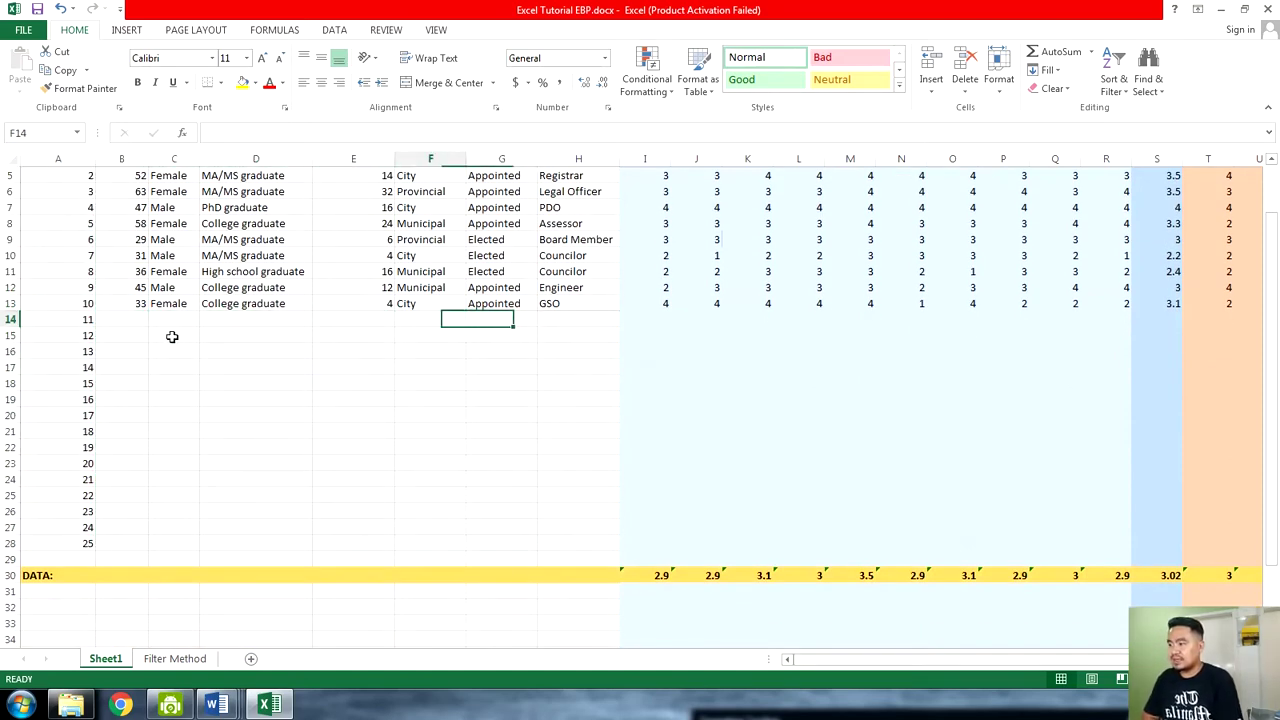
key(Left)
key(Left)
key(Left)
key(Left)
key(Right)
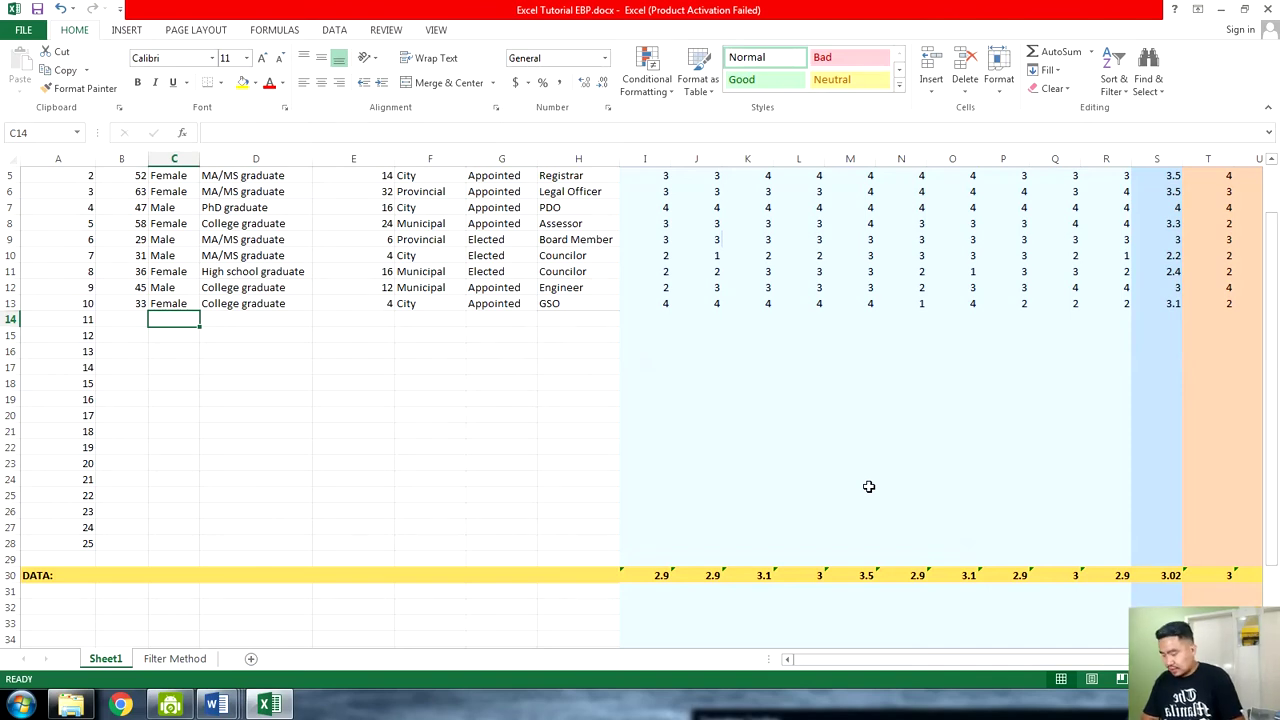
text(Male)
key(ctrl+Return)
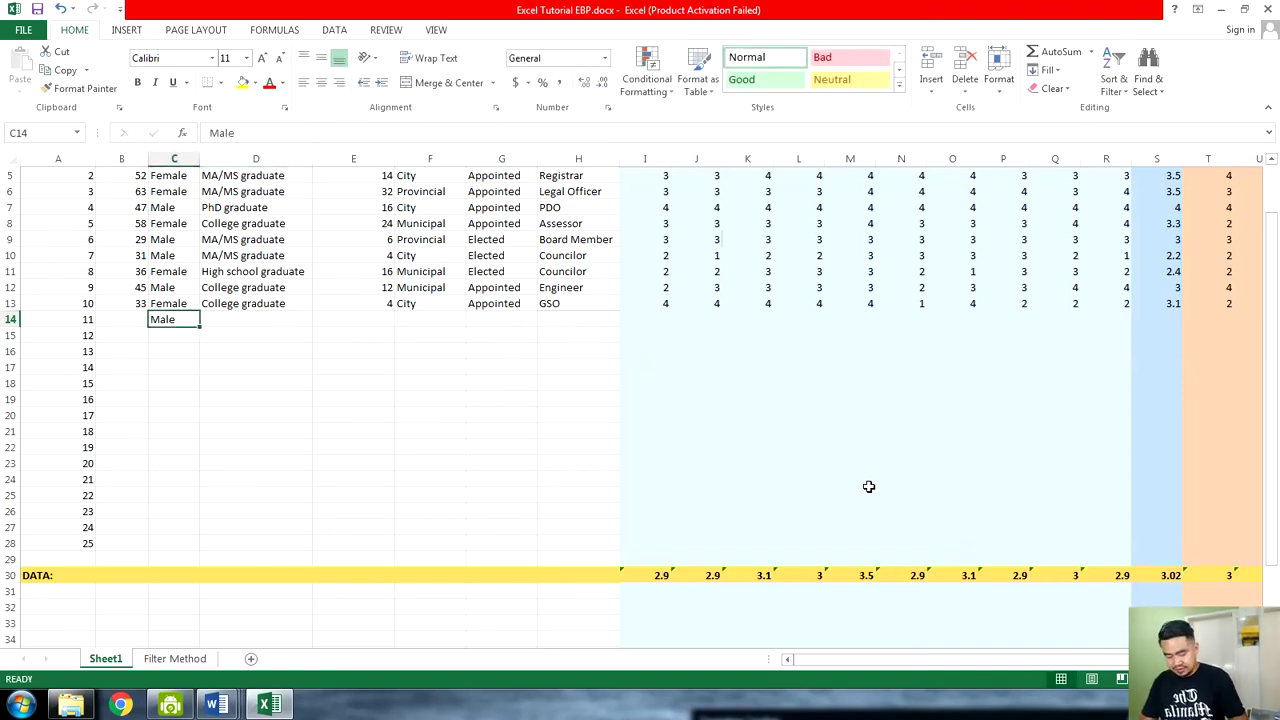
key(Delete)
click(305, 480)
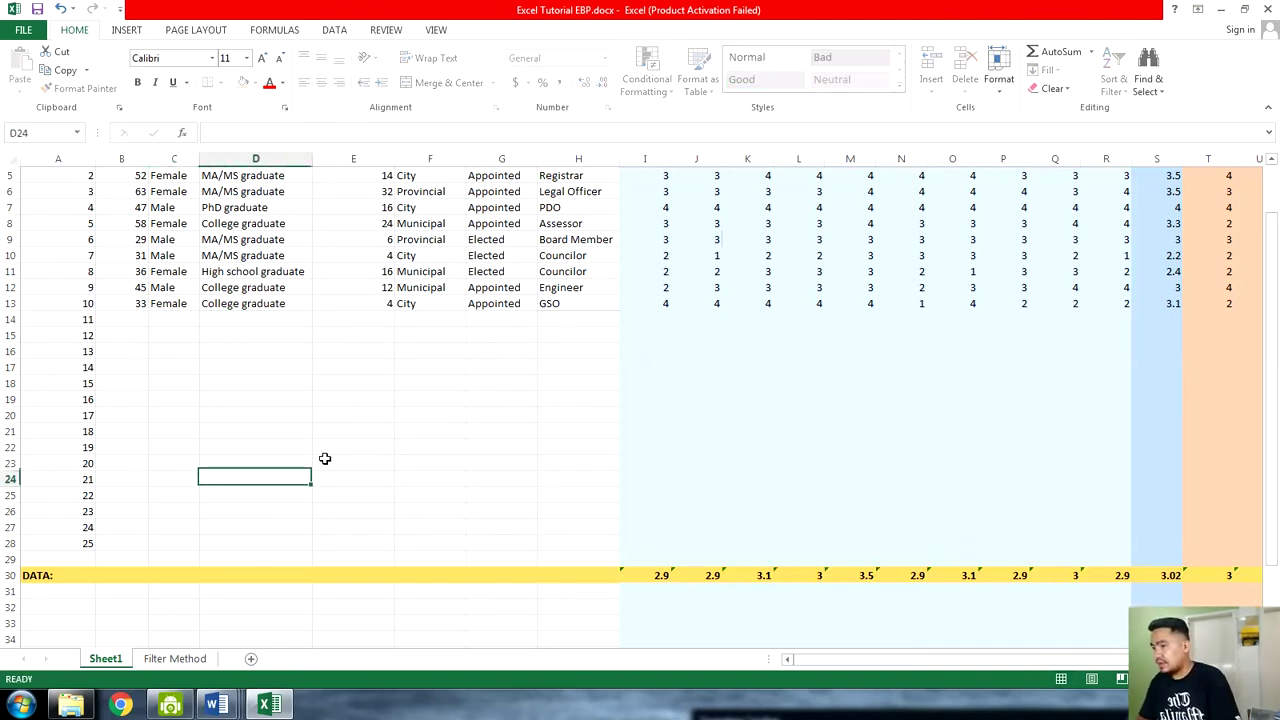
Inspect I30's average formula and review the values in column I
double_click(660, 578)
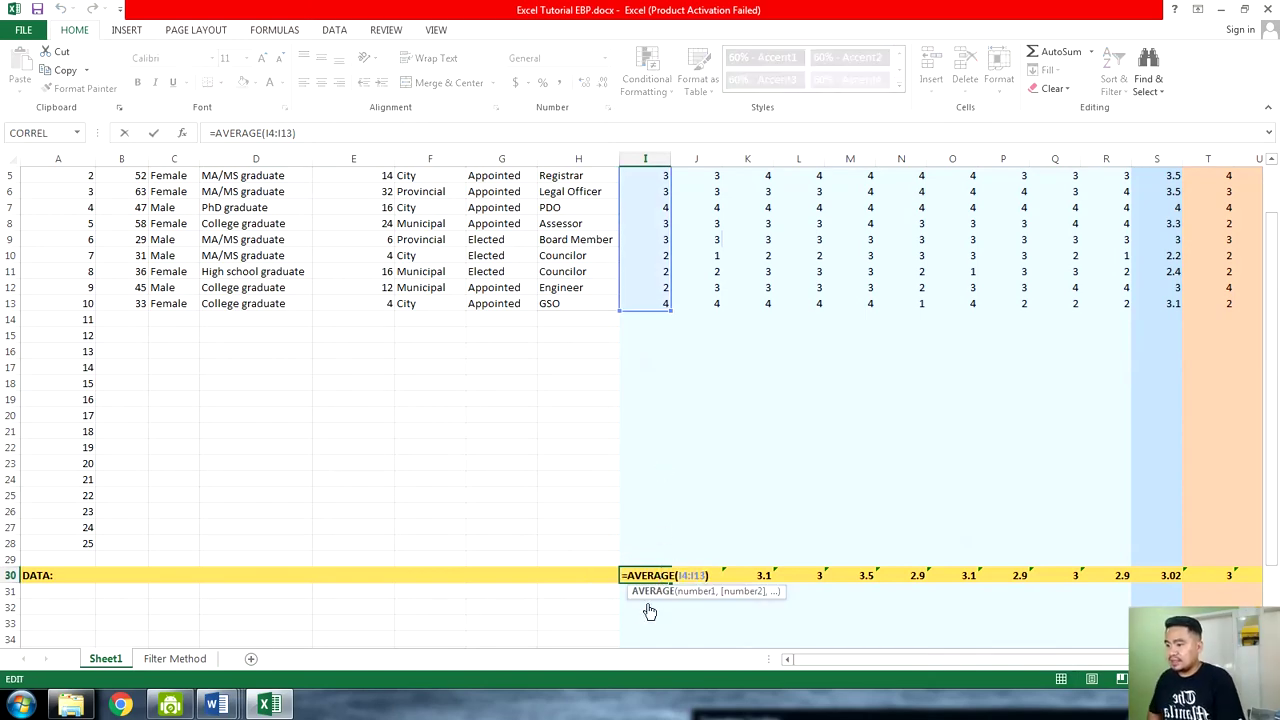
click(632, 632)
scroll(649, 449, up, 2)
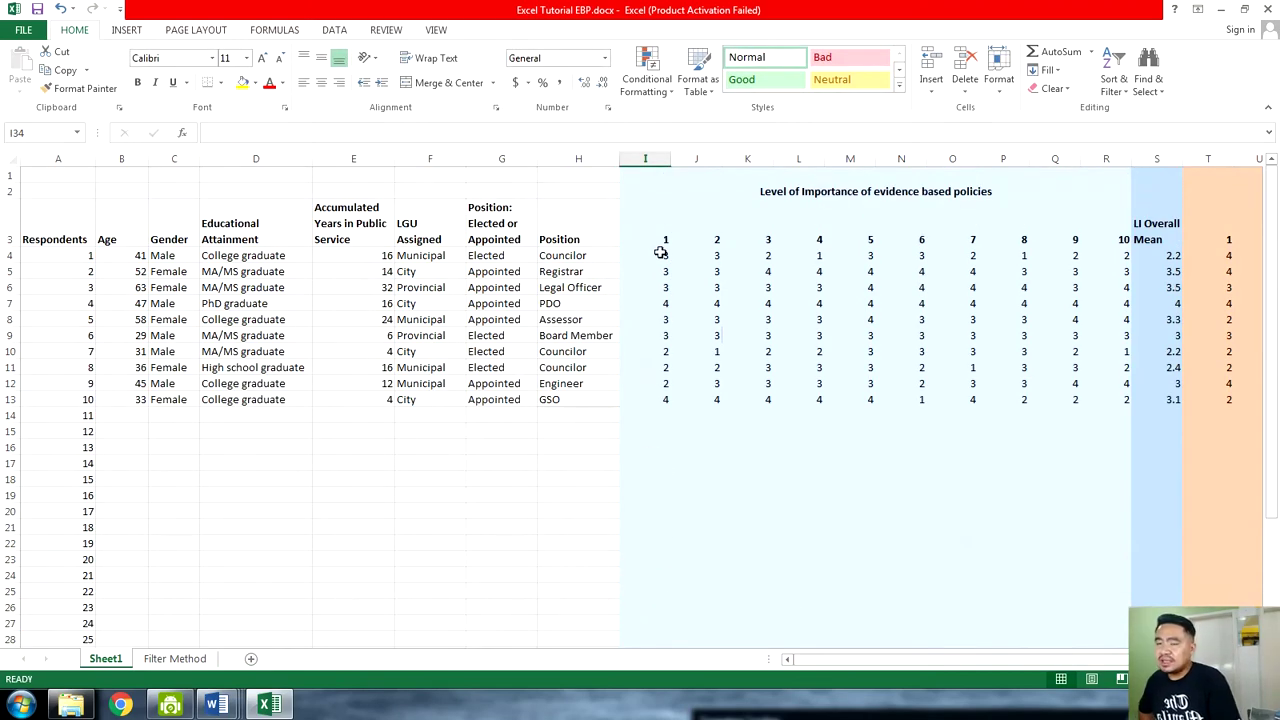
click(641, 160)
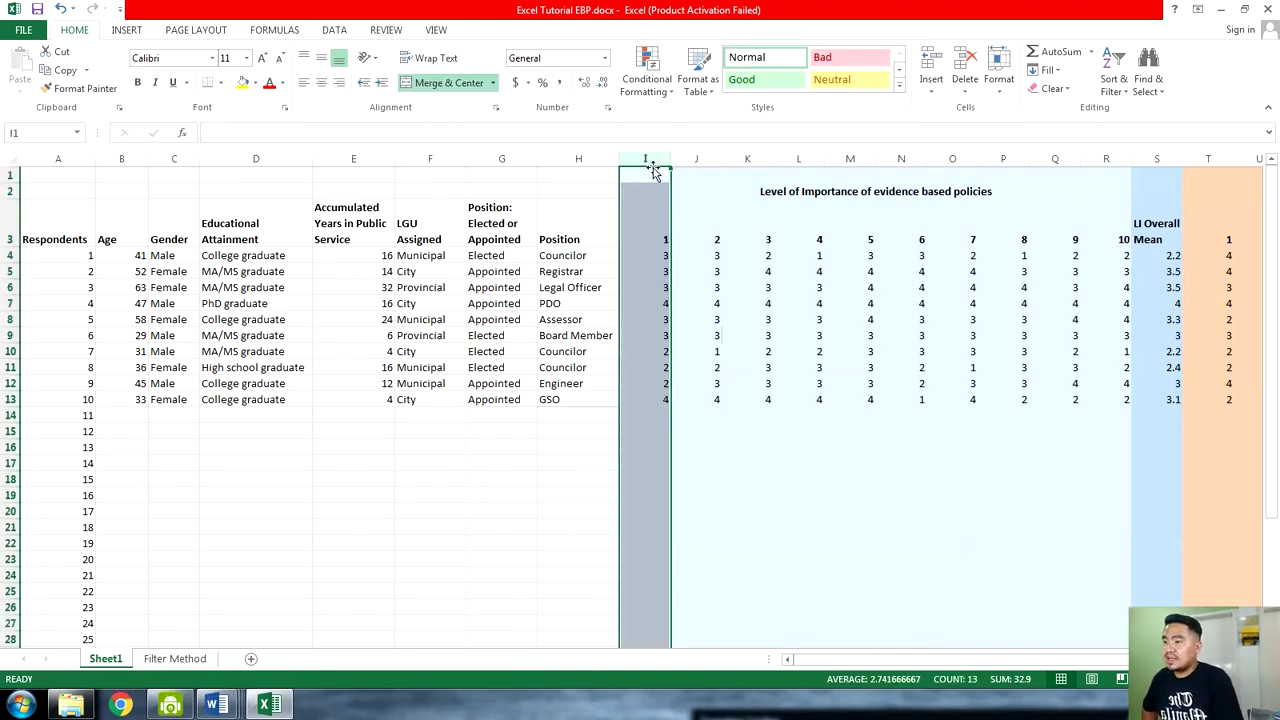
scroll(653, 180, down, 3)
Rewrite I30's formula as =AVERAGE(I4:I28)
click(660, 495)
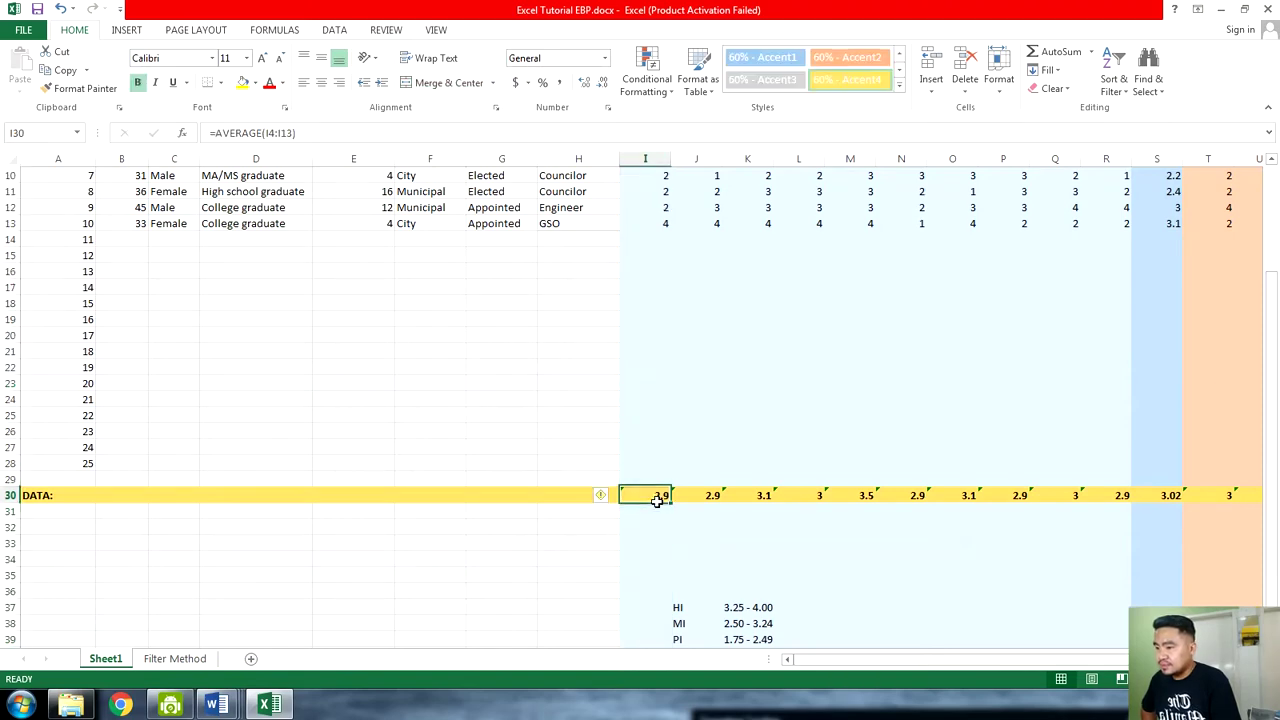
double_click(660, 495)
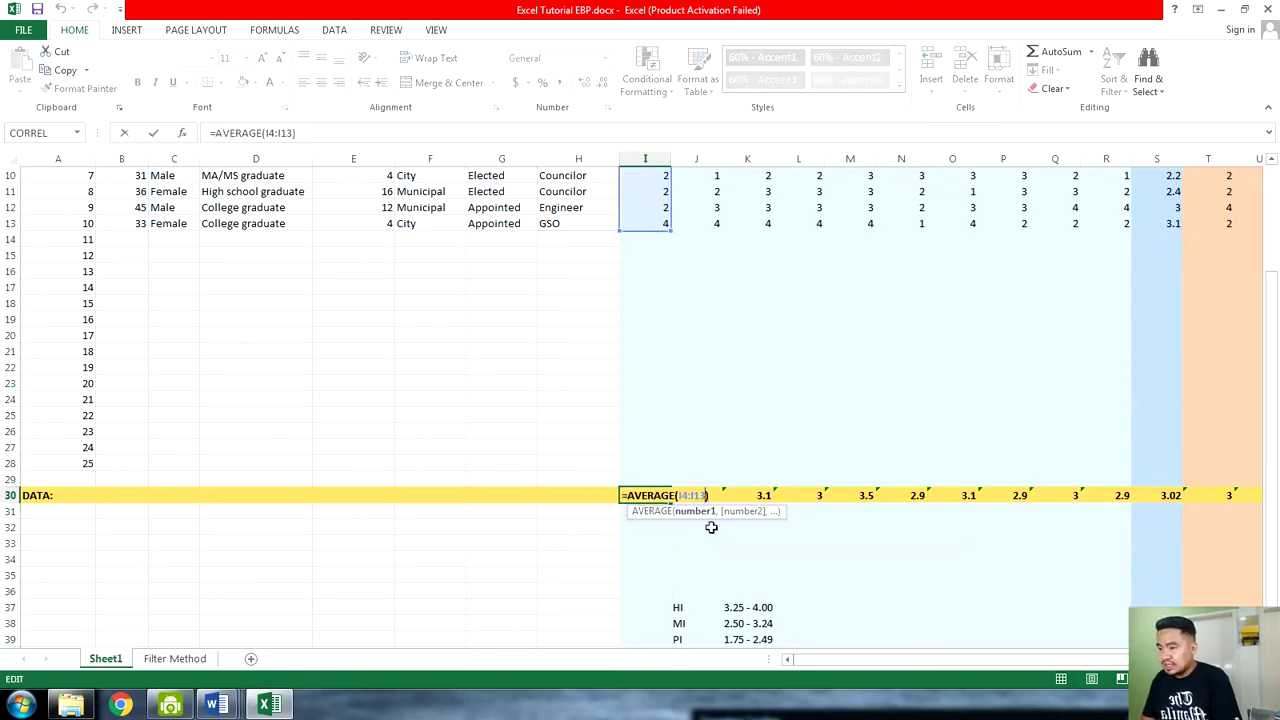
key(BackSpace)
key(BackSpace)
scroll(683, 216, up, 3)
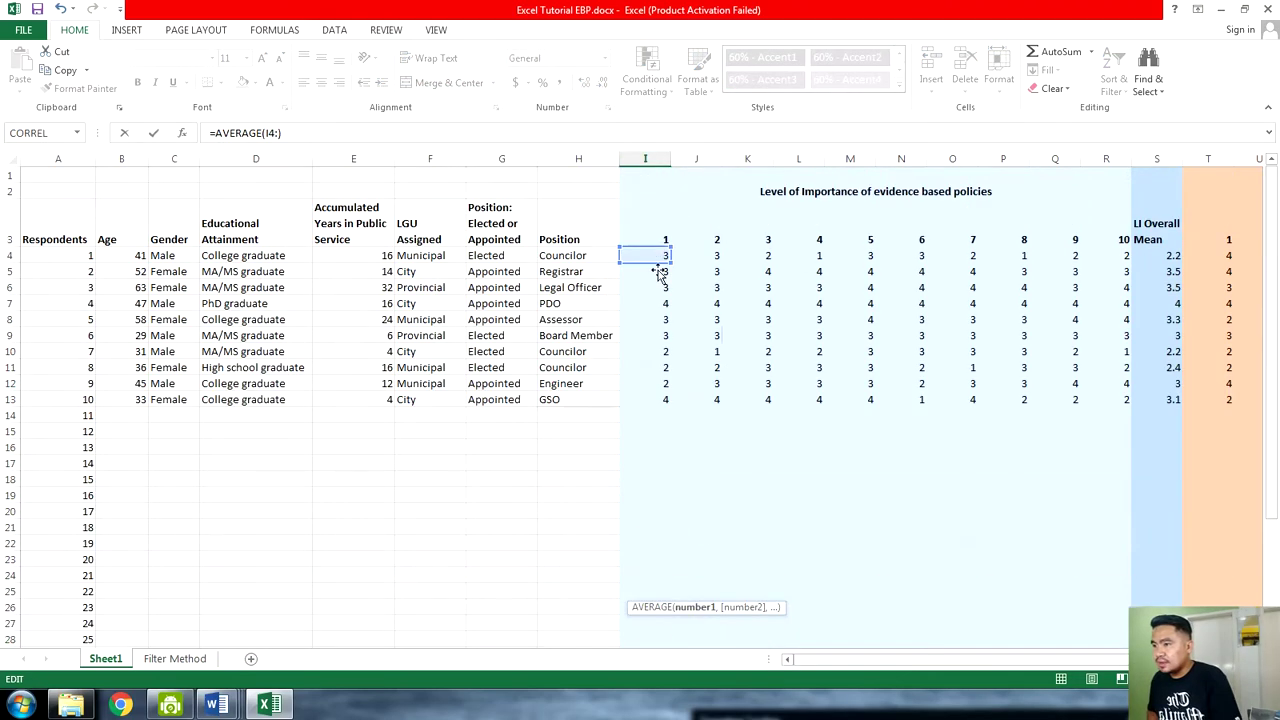
scroll(663, 334, down, 4)
text(==)
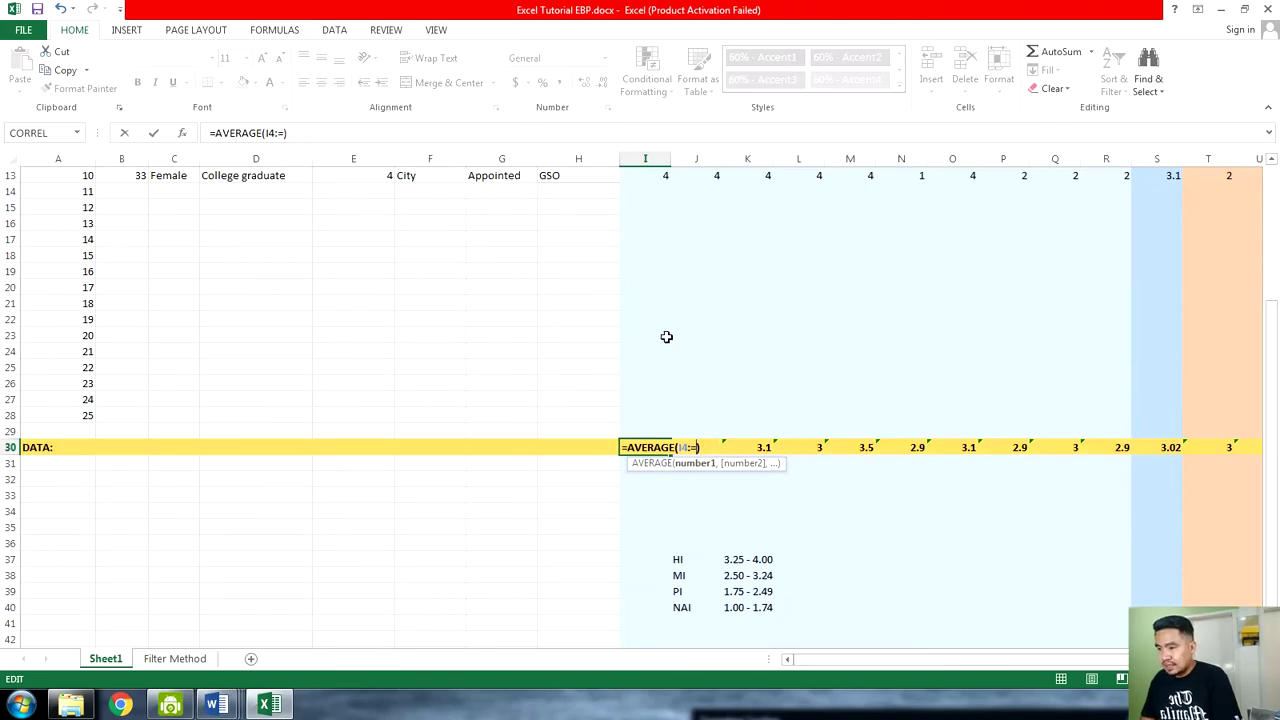
key(BackSpace)
key(BackSpace)
key(BackSpace)
key(BackSpace)
scroll(666, 337, up, 4)
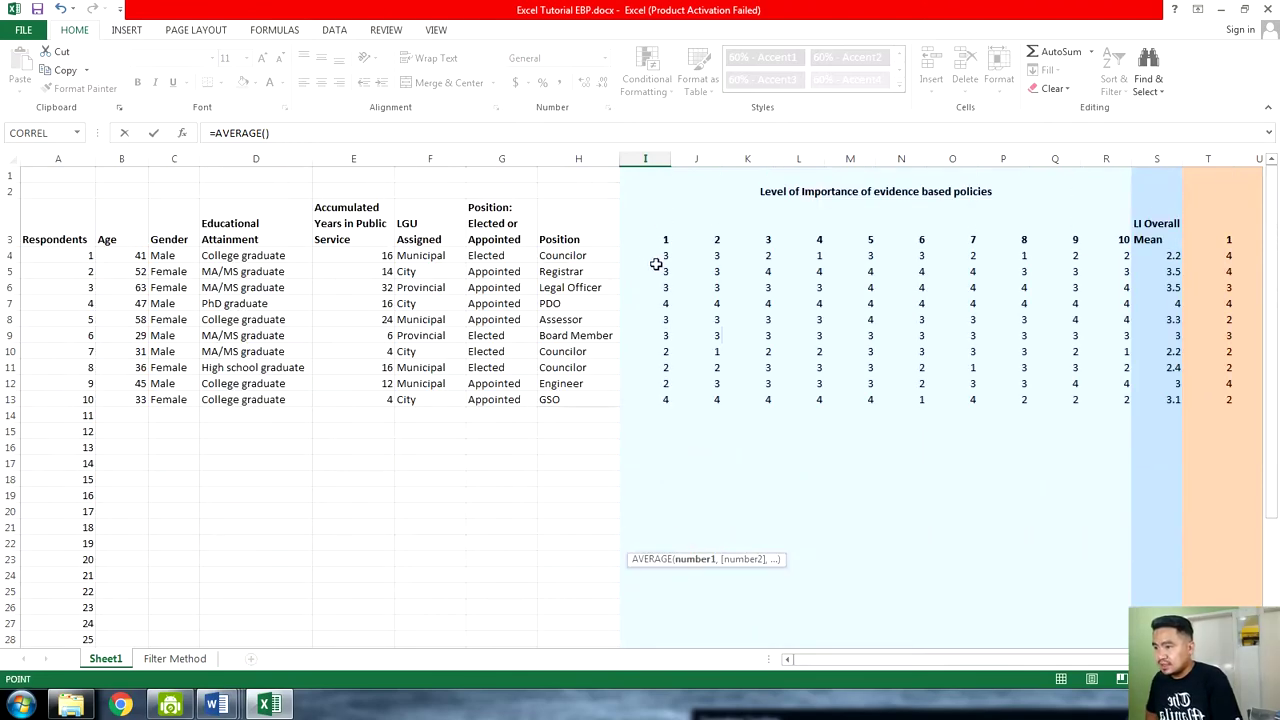
drag(655, 260, 648, 532)
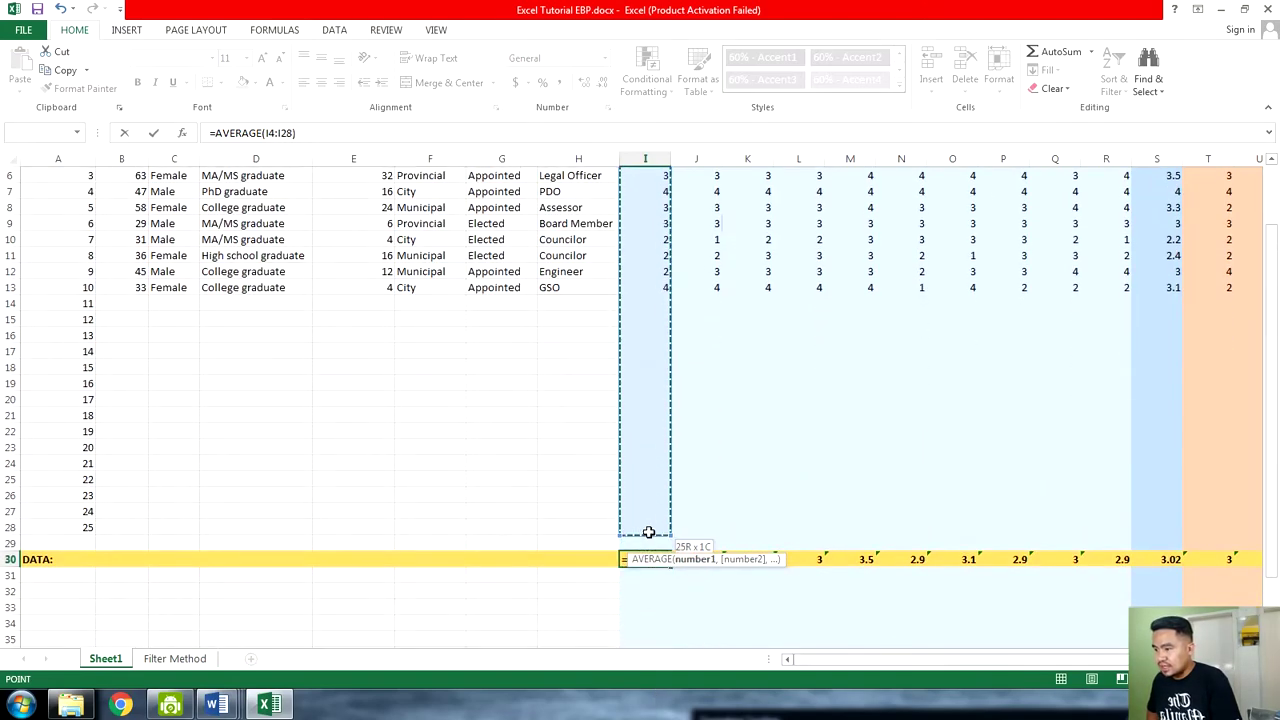
key(Return)
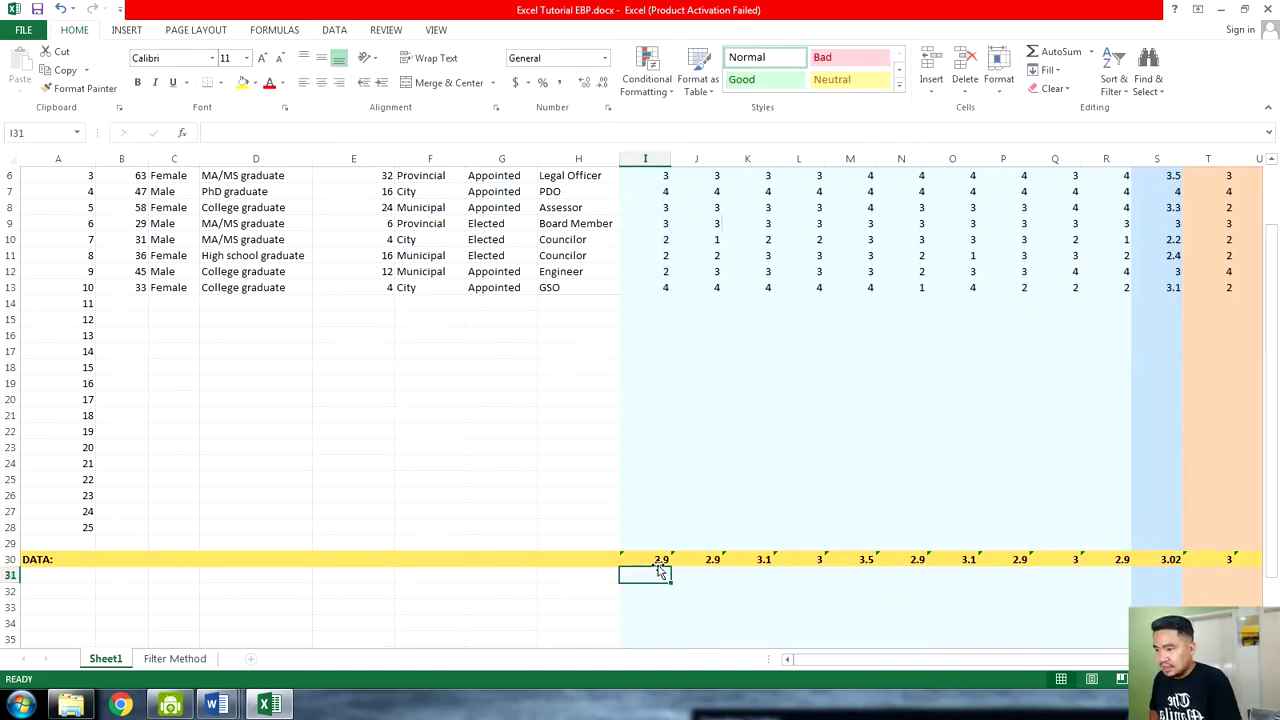
Fill the new I30 average across to T30, then undo twice
click(661, 564)
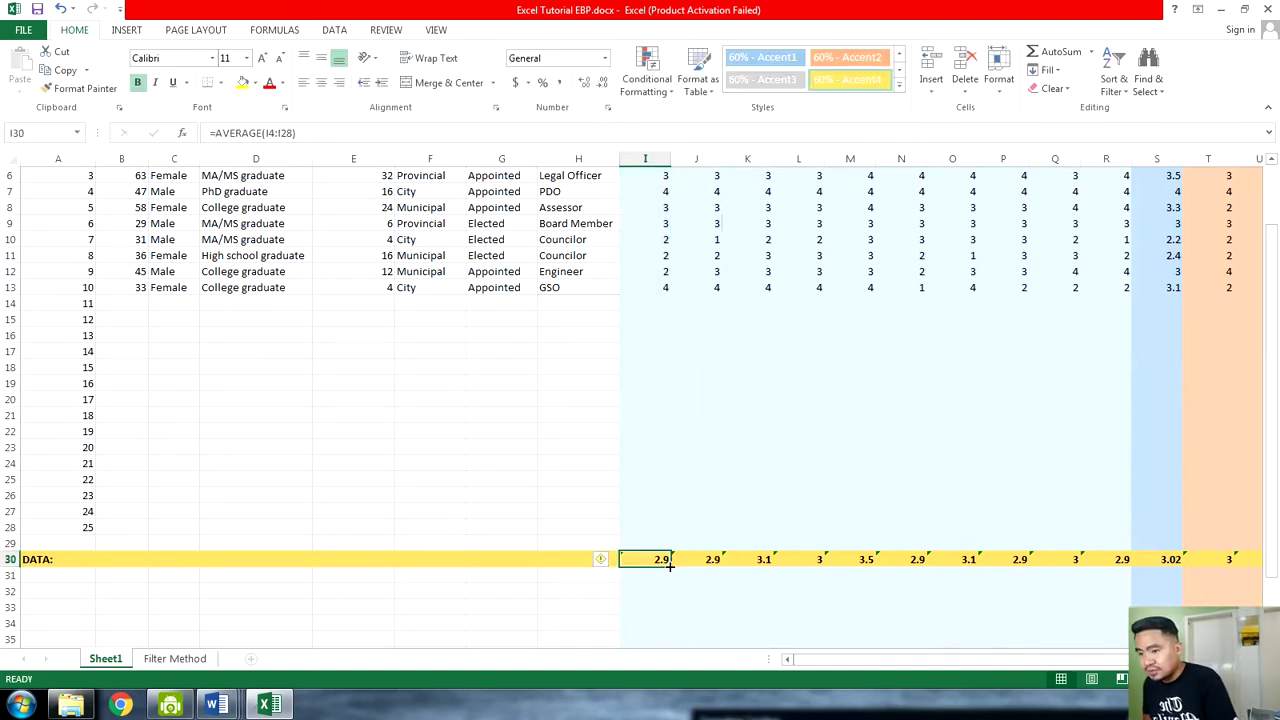
drag(670, 565, 1232, 565)
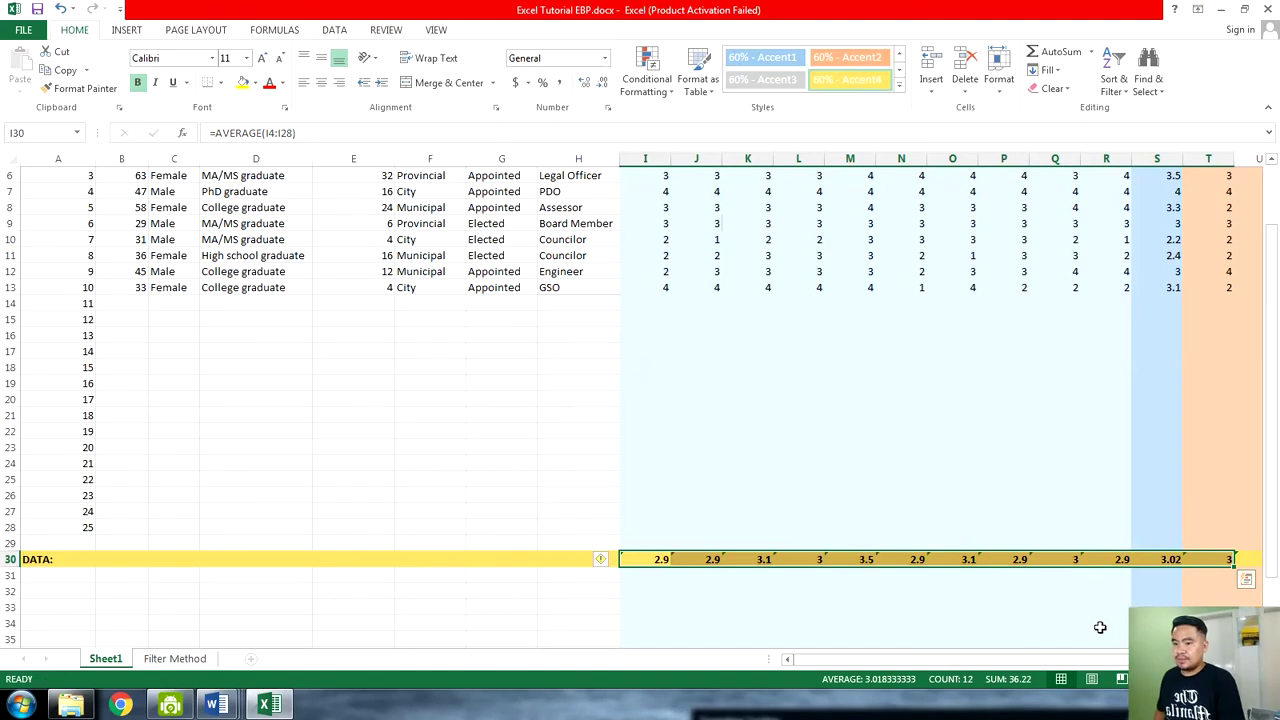
key(ctrl+z)
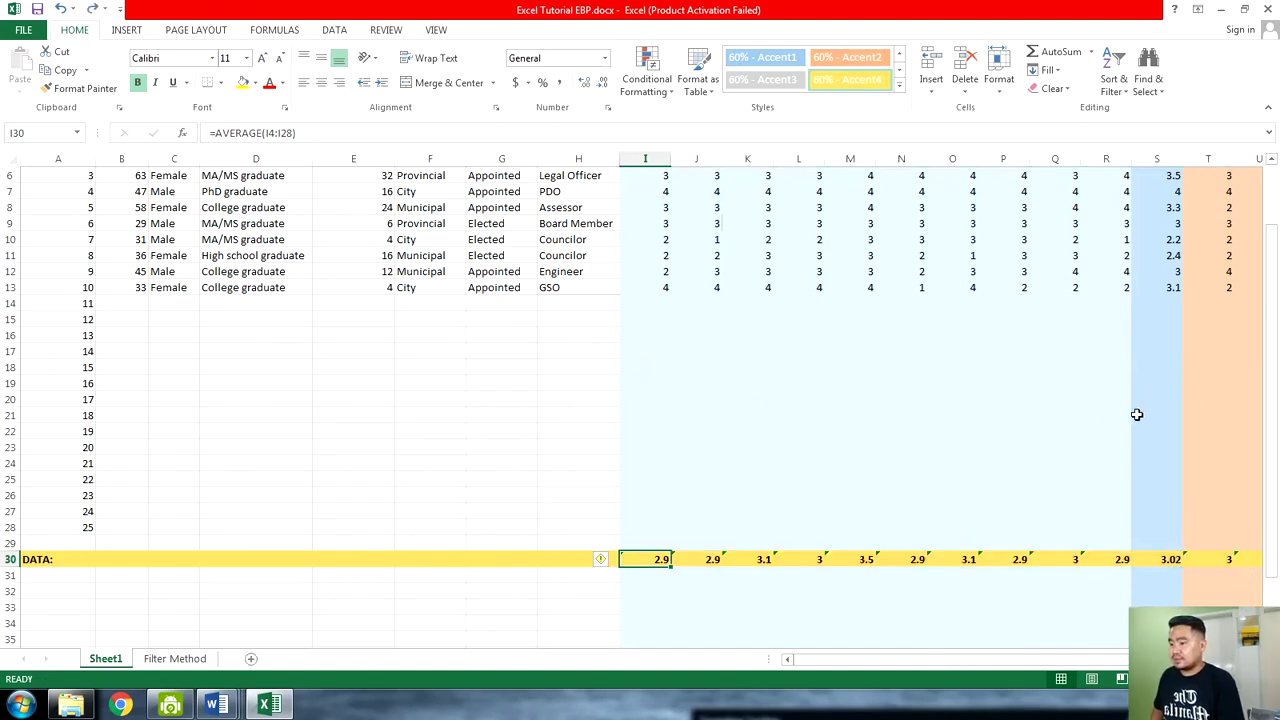
key(ctrl+z)
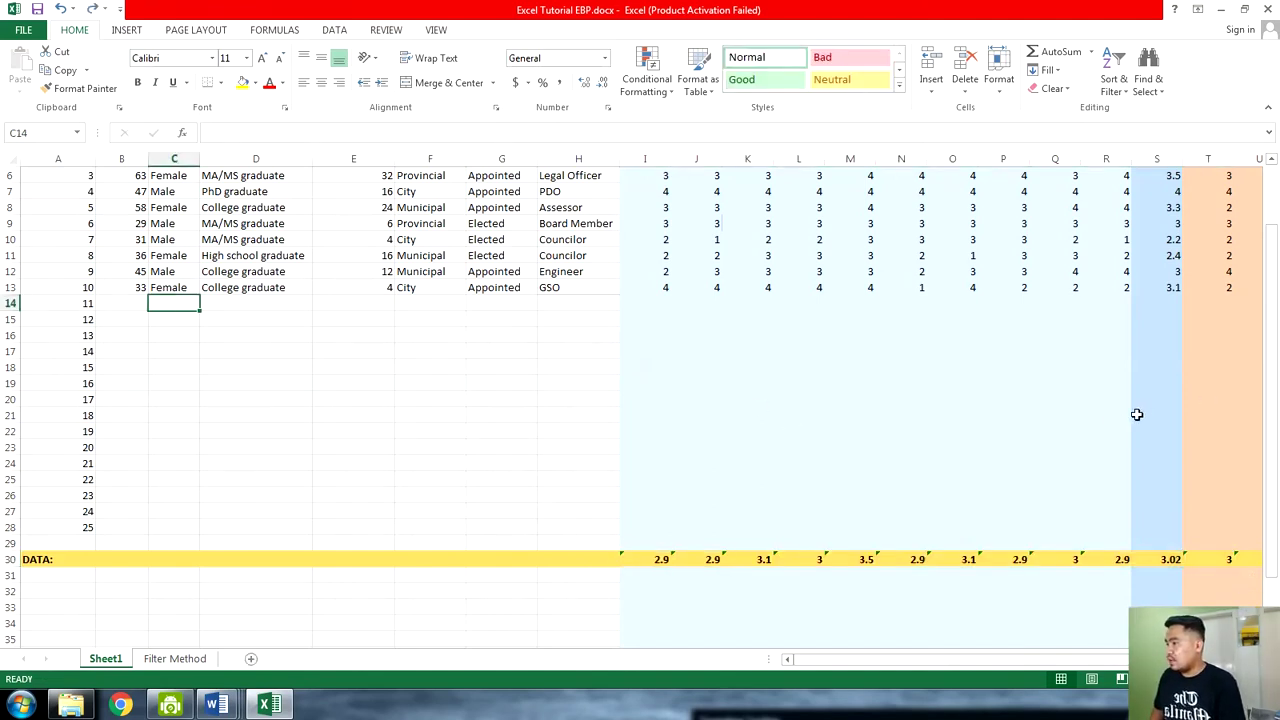
Undo the added rows back to ten respondents, redoing once to restore column AD's LA means
key(ctrl+z)
key(ctrl+z)
key(ctrl+z)
key(ctrl+z)
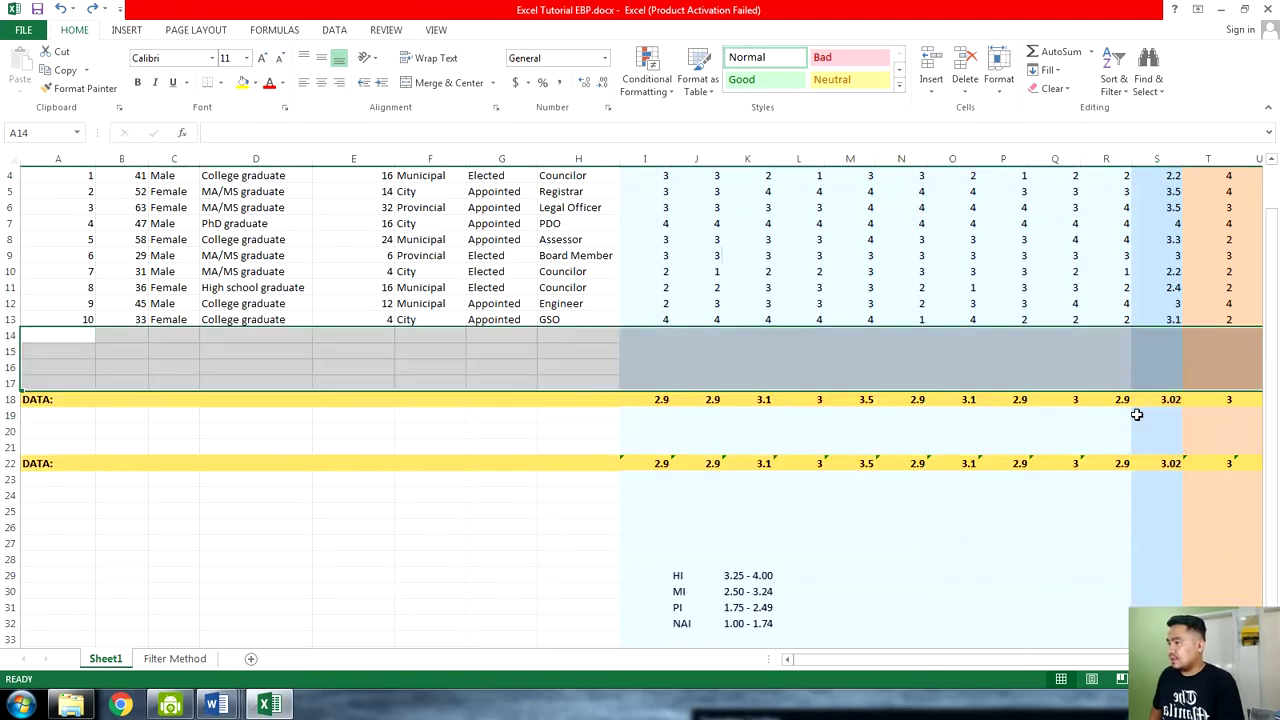
key(ctrl+z)
key(ctrl+z)
scroll(622, 524, up, 1)
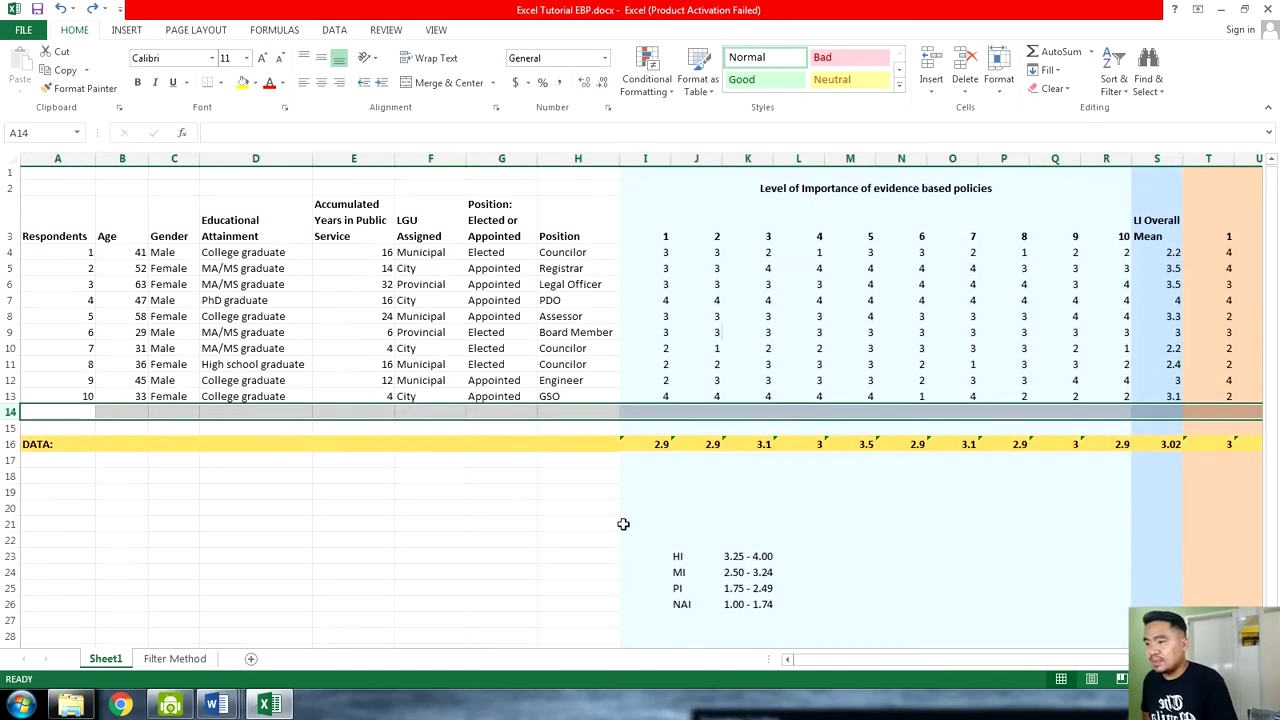
key(ctrl+z)
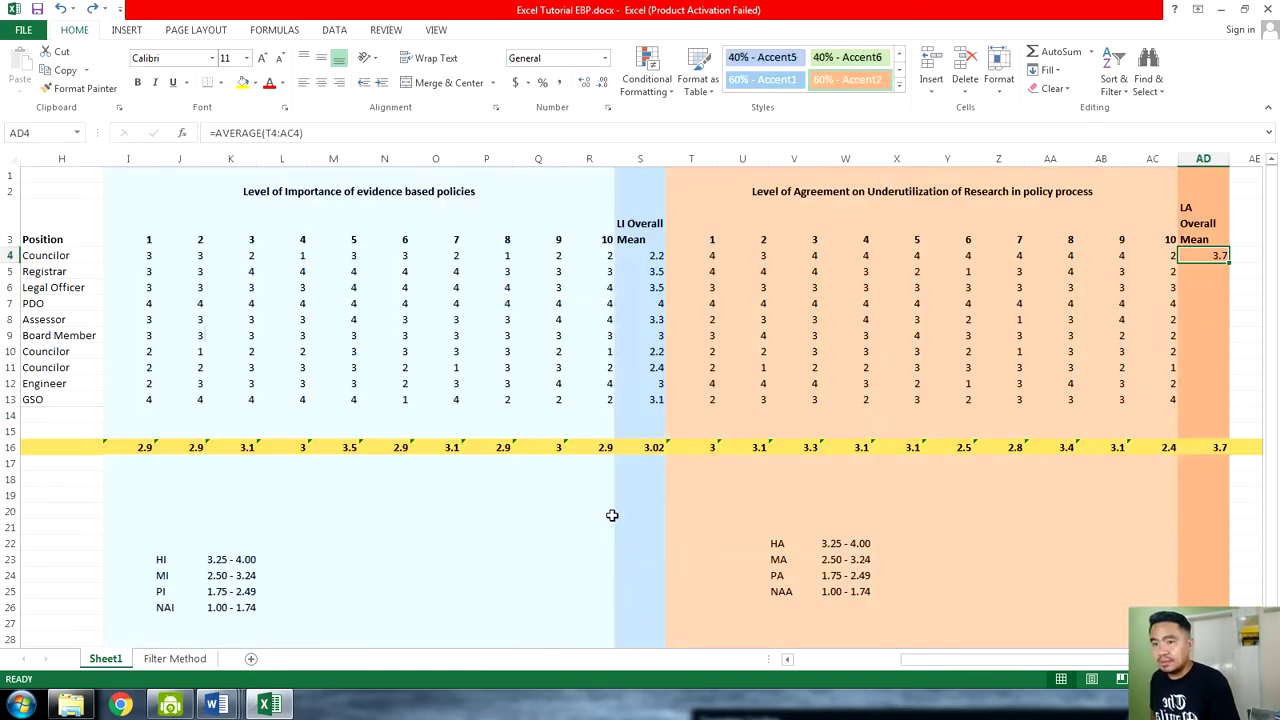
key(ctrl+y)
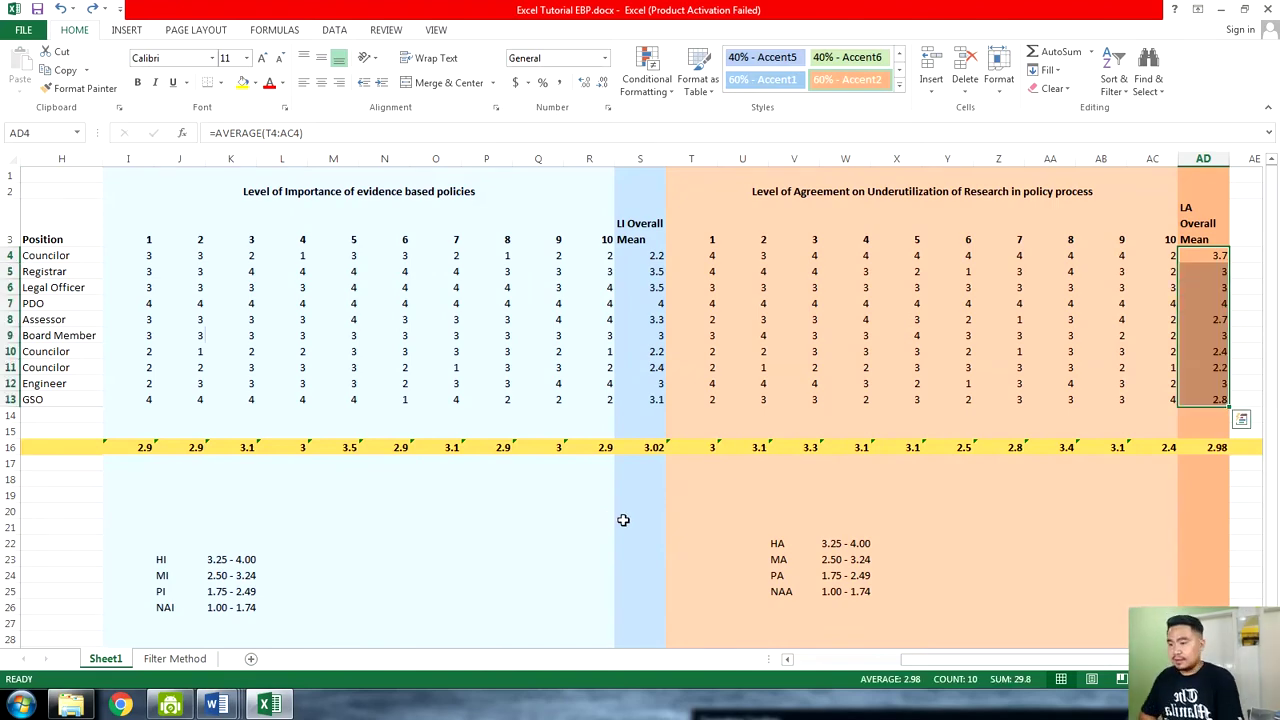
key(Left)
key(Left)
key(Left)
key(Left)
key(Left)
key(Left)
key(Left)
key(Left)
key(Left)
key(Left)
key(Left)
key(Left)
key(Left)
key(Left)
key(Left)
key(Left)
key(Left)
key(Left)
key(Left)
key(Left)
key(Left)
key(Left)
key(Left)
key(Left)
key(Left)
key(Left)
key(Left)
key(Left)
key(Left)
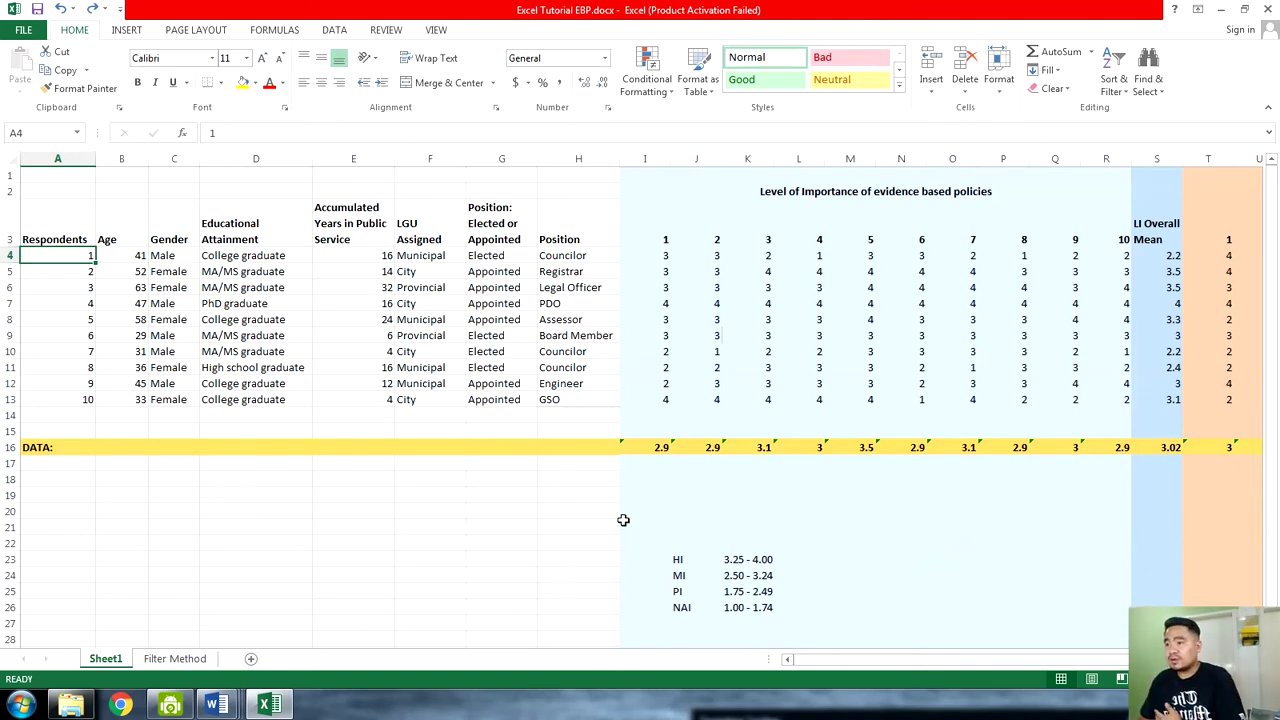
key(Down)
key(Down)
key(Down)
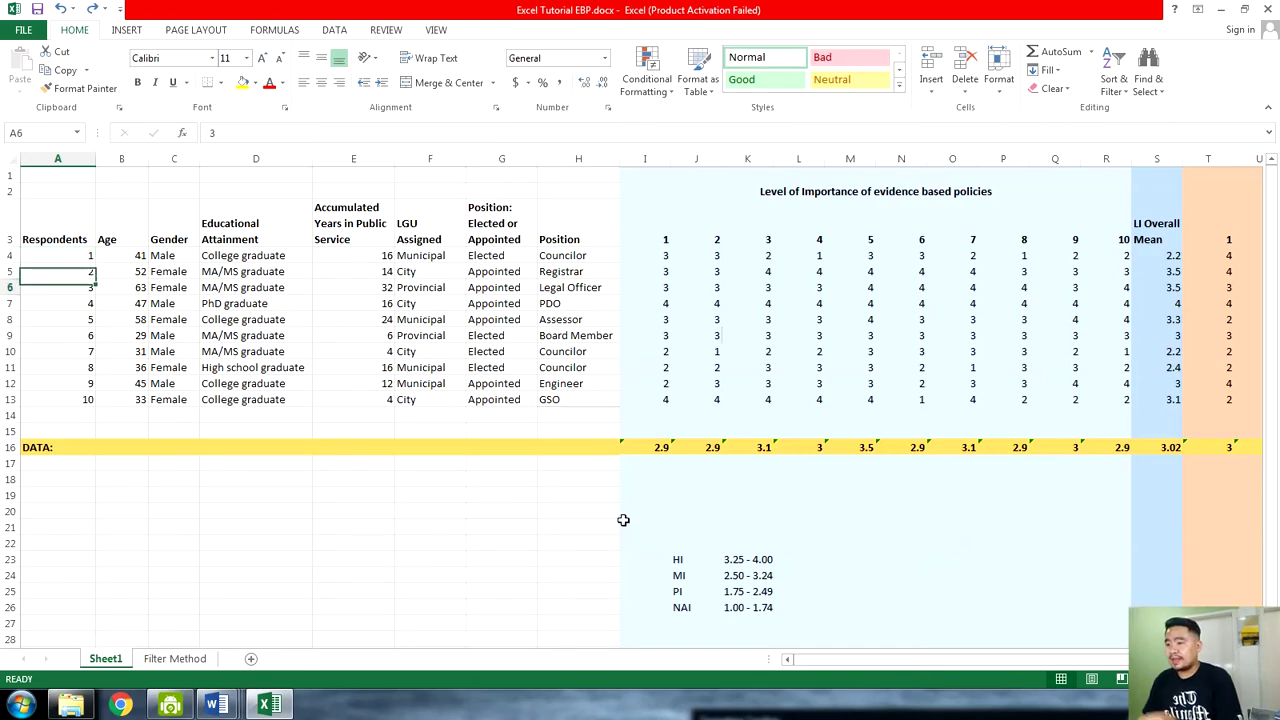
key(Right)
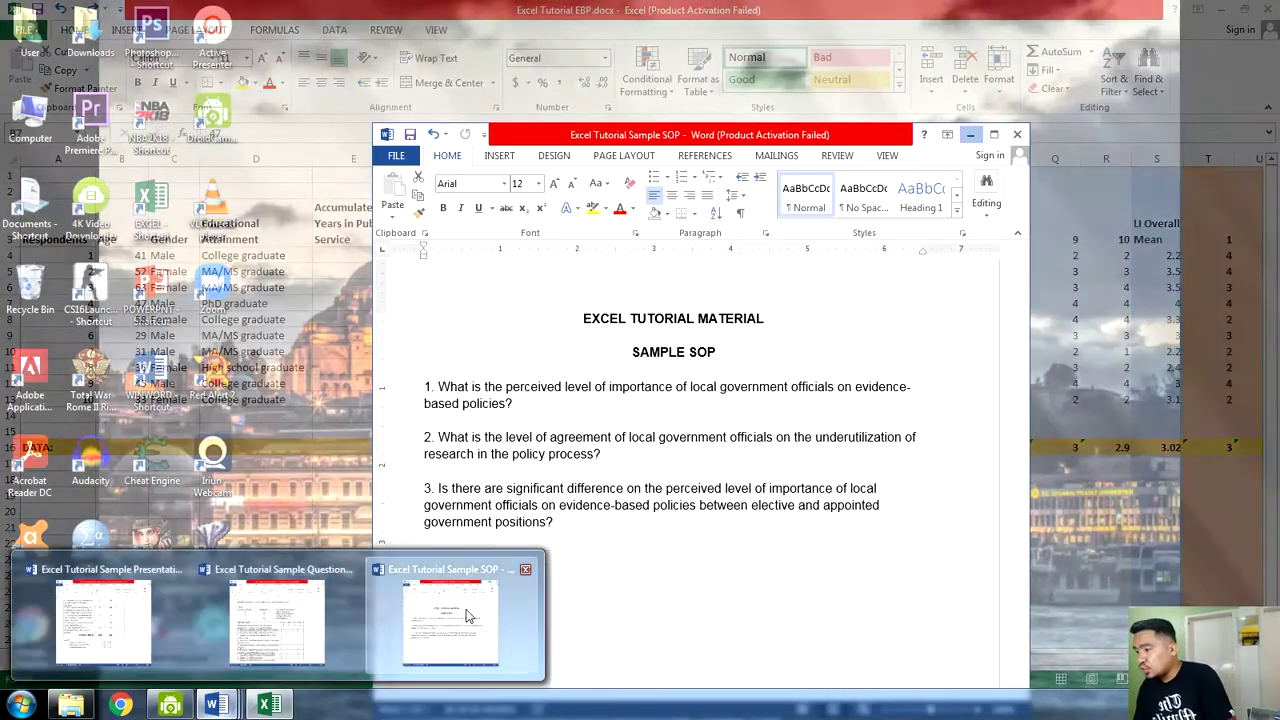
click(464, 619)
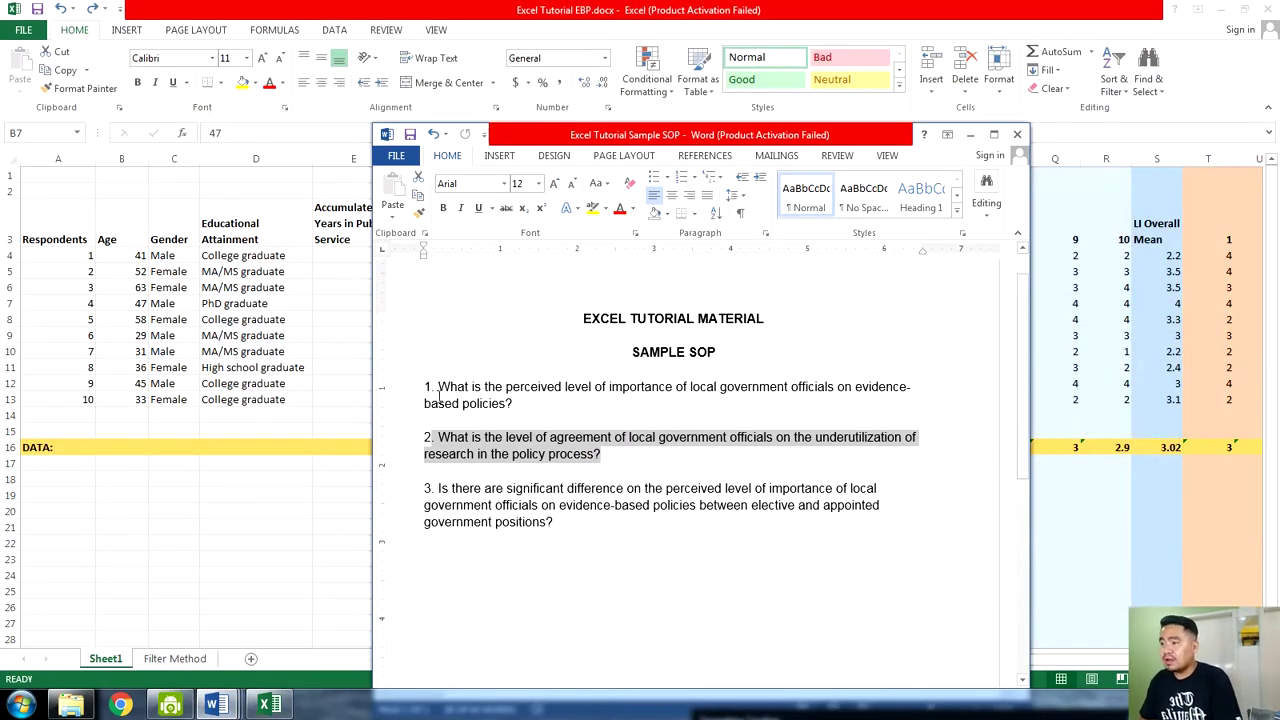
drag(428, 386, 602, 455)
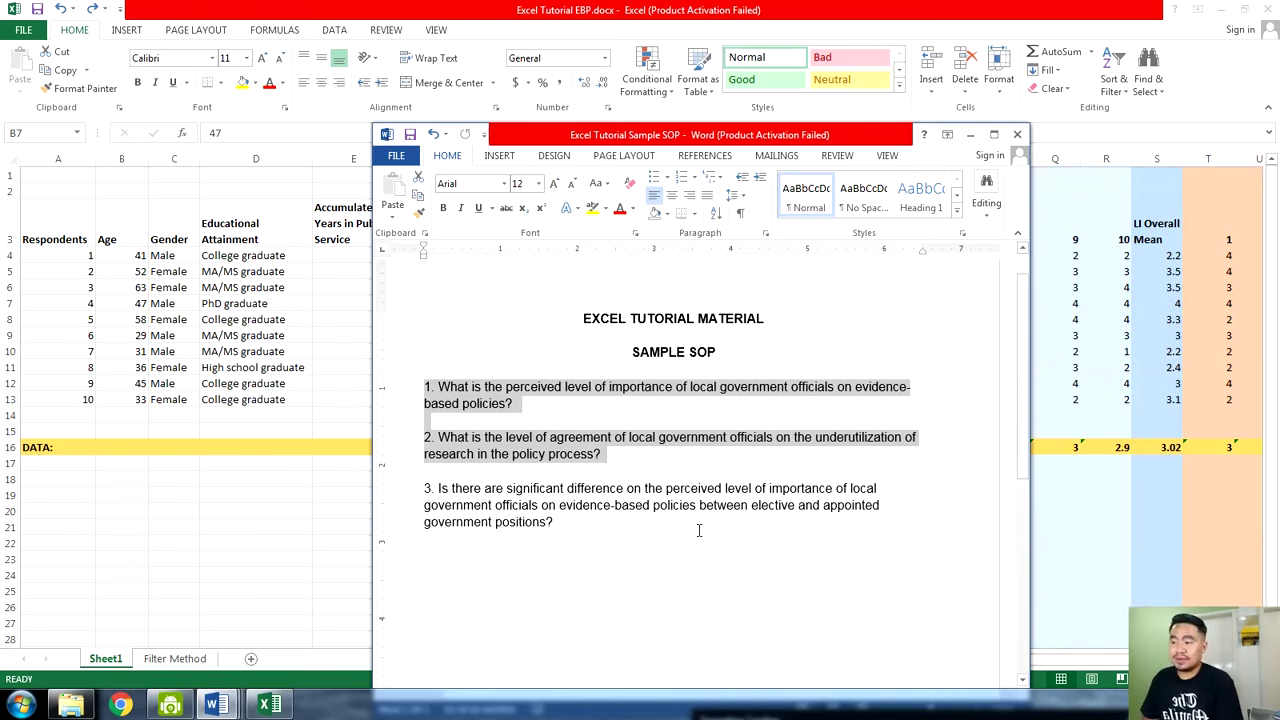
click(286, 463)
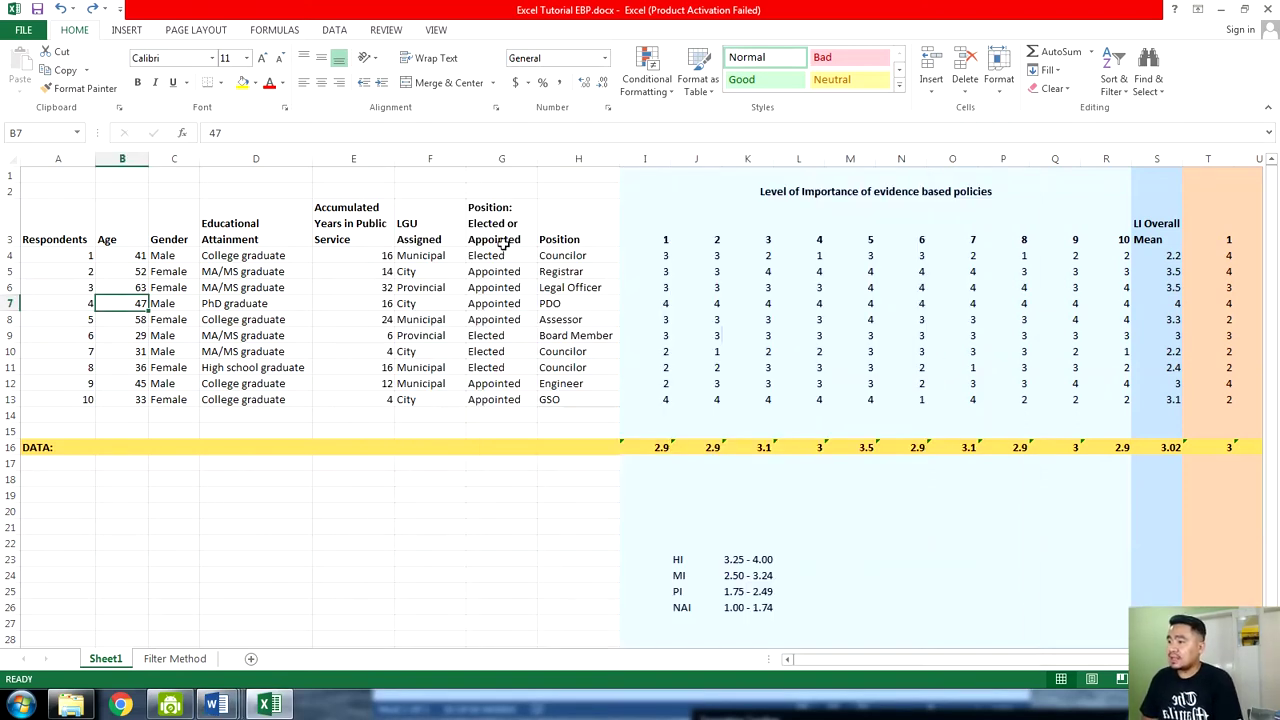
click(493, 160)
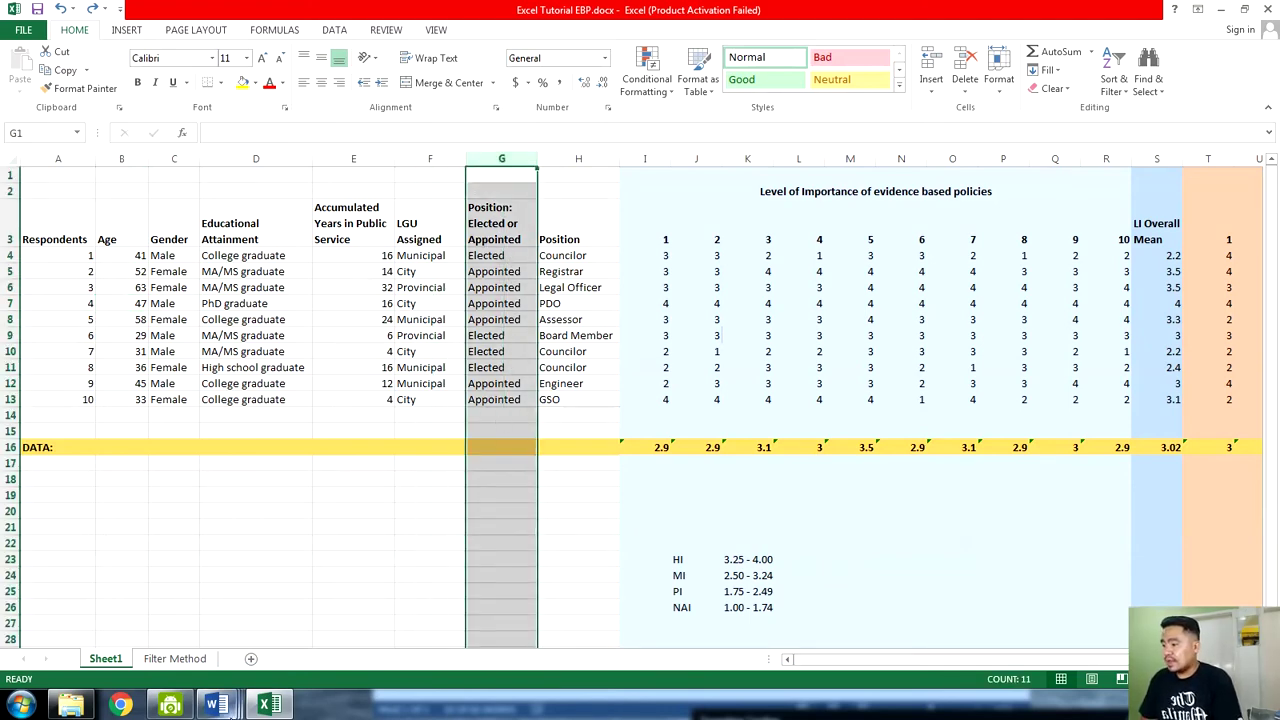
mouse_move(215, 705)
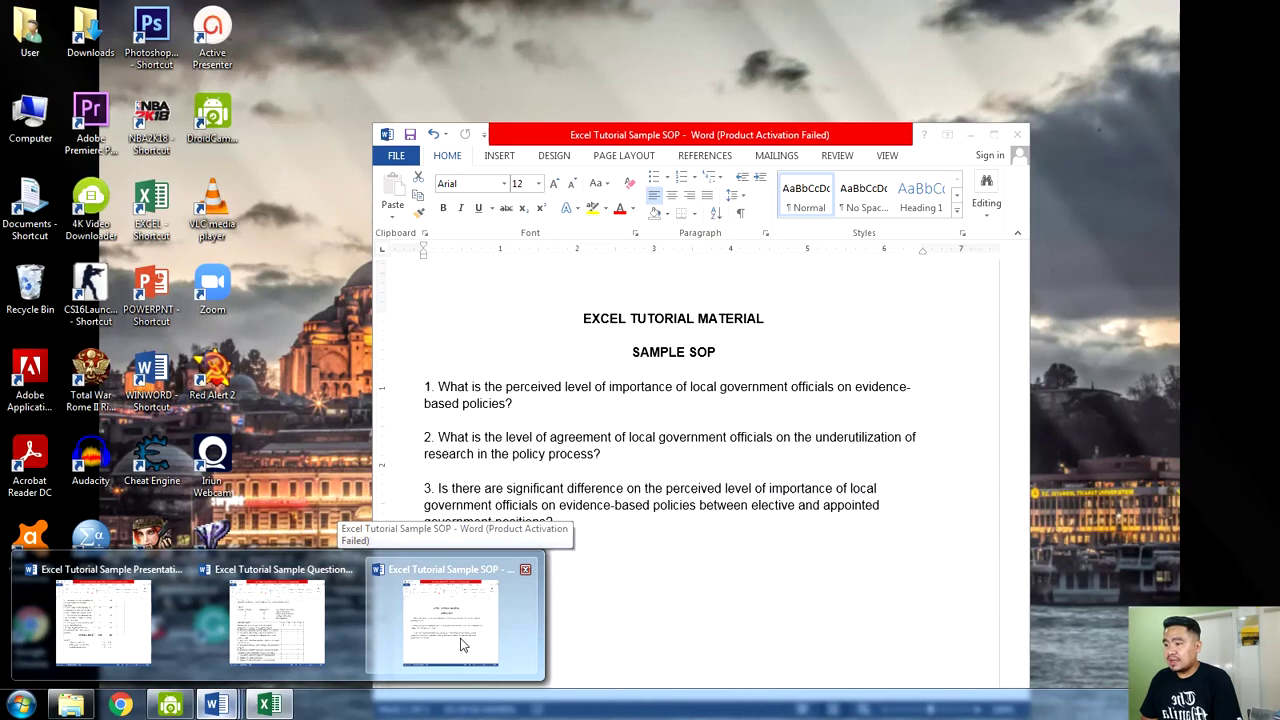
click(462, 645)
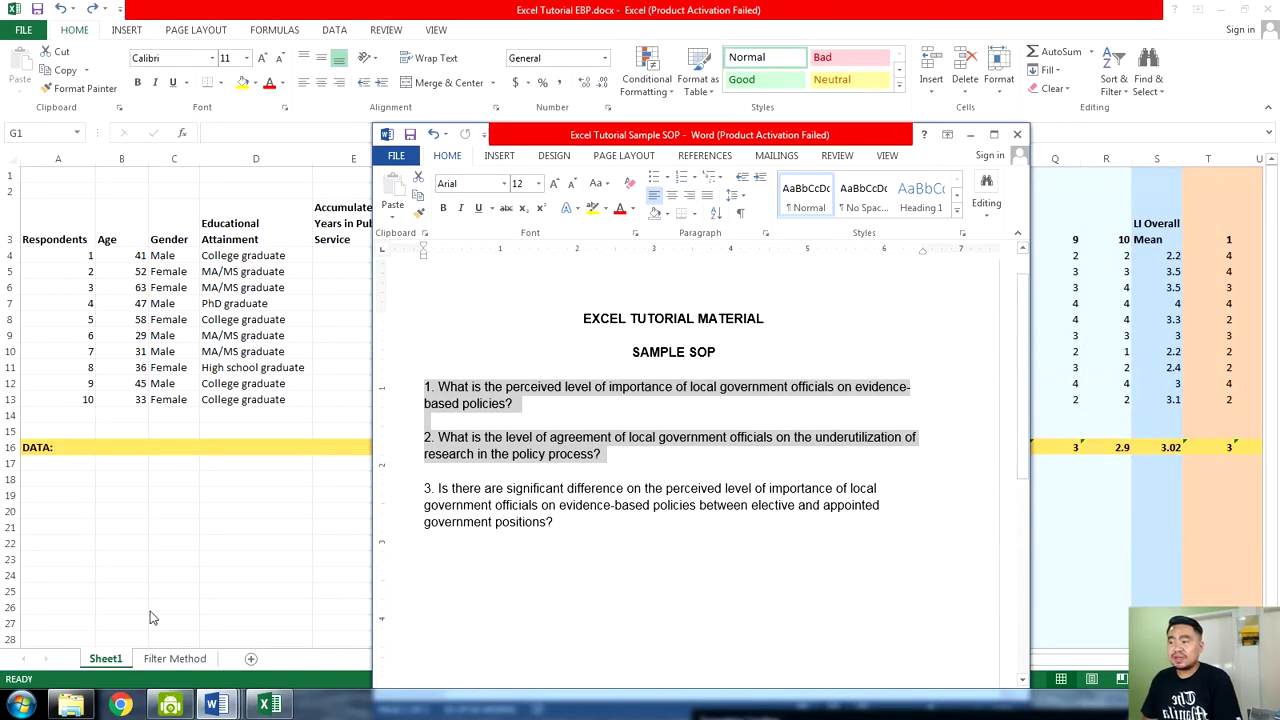
key(alt+Tab)
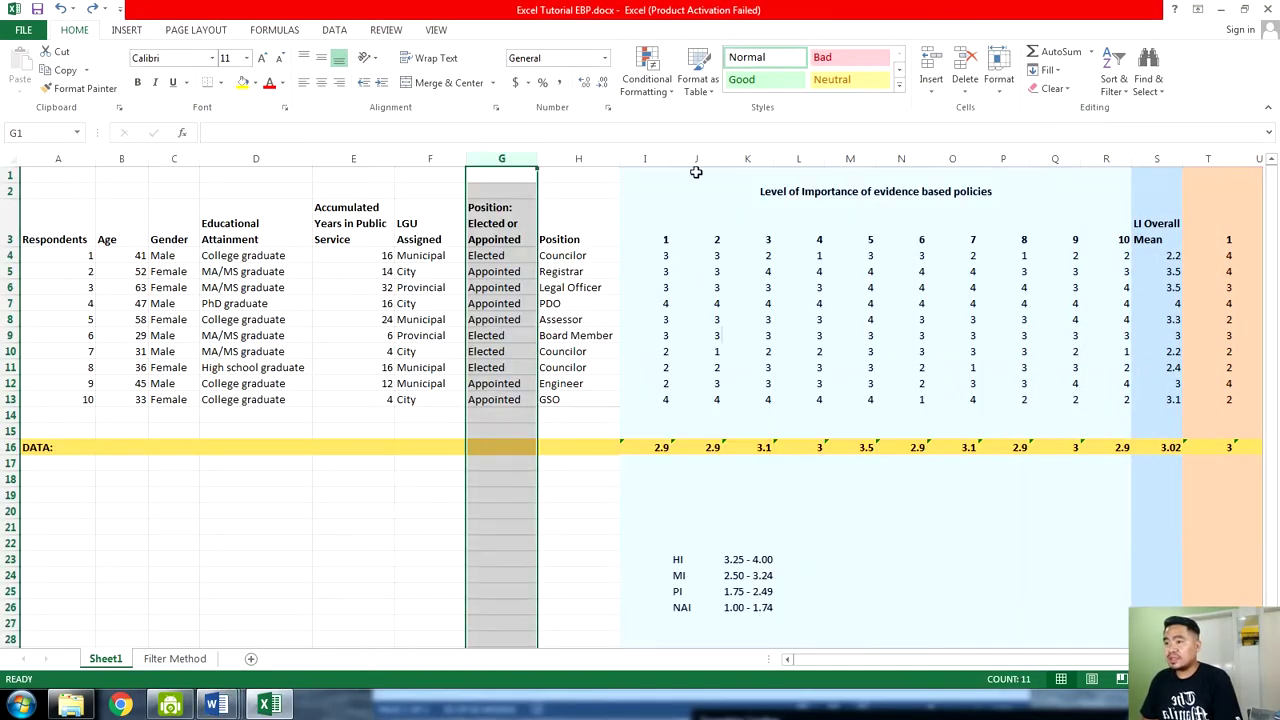
drag(650, 160, 1150, 172)
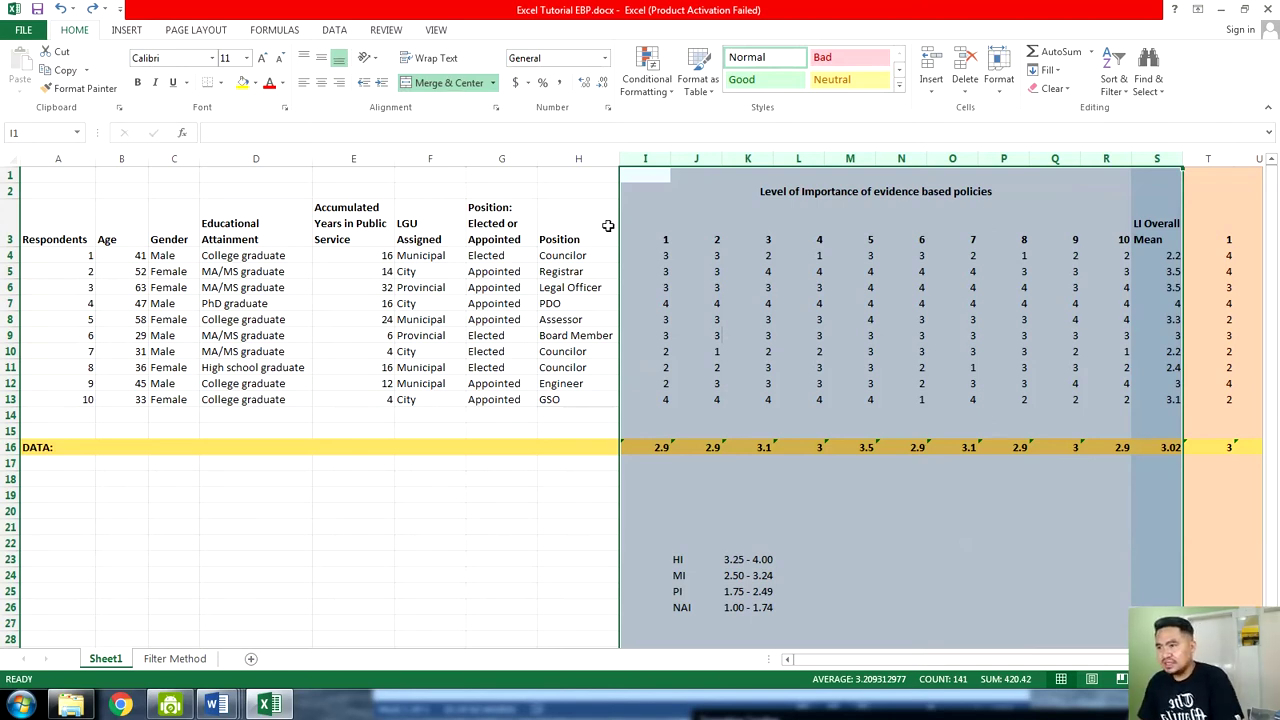
drag(660, 158, 1084, 144)
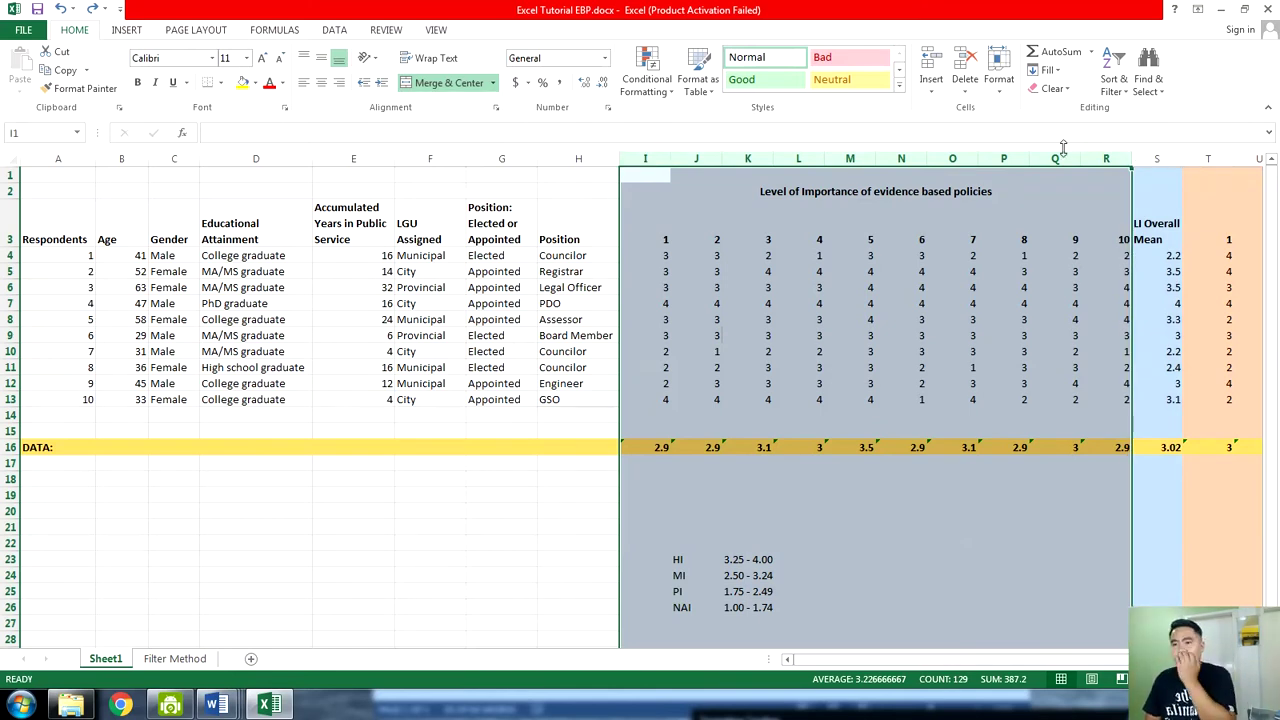
click(1160, 158)
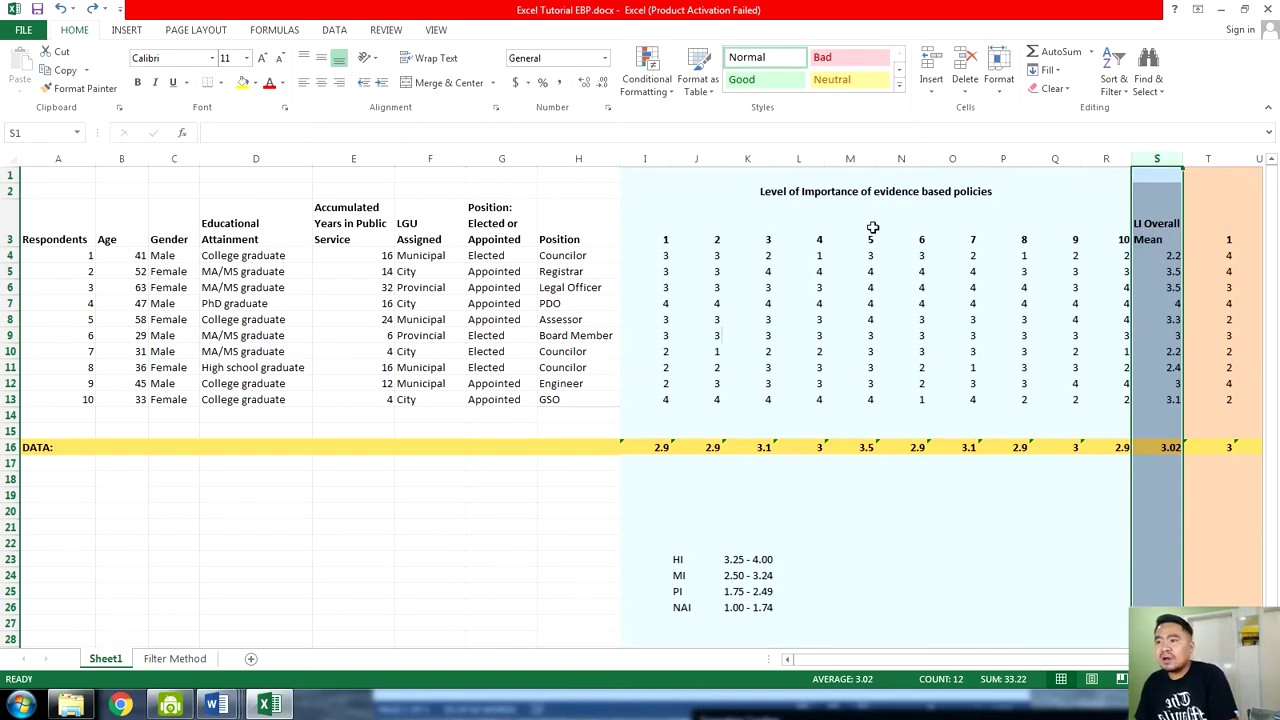
click(1152, 228)
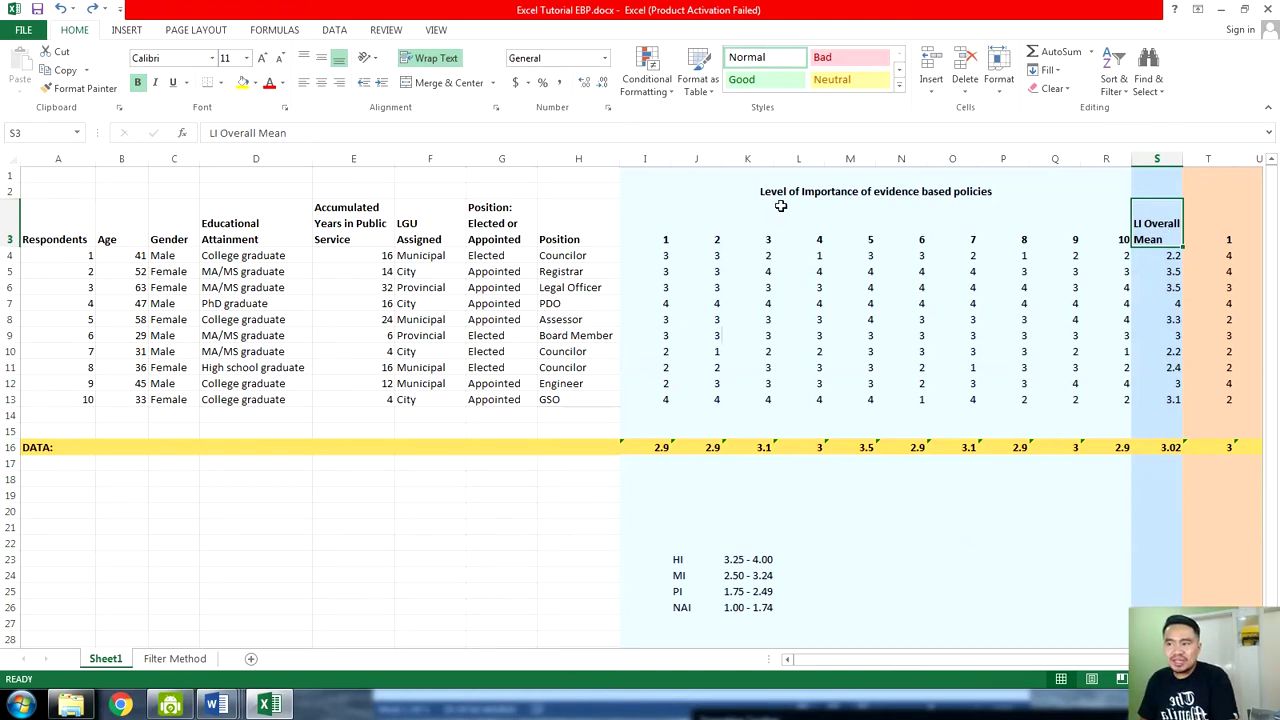
click(808, 196)
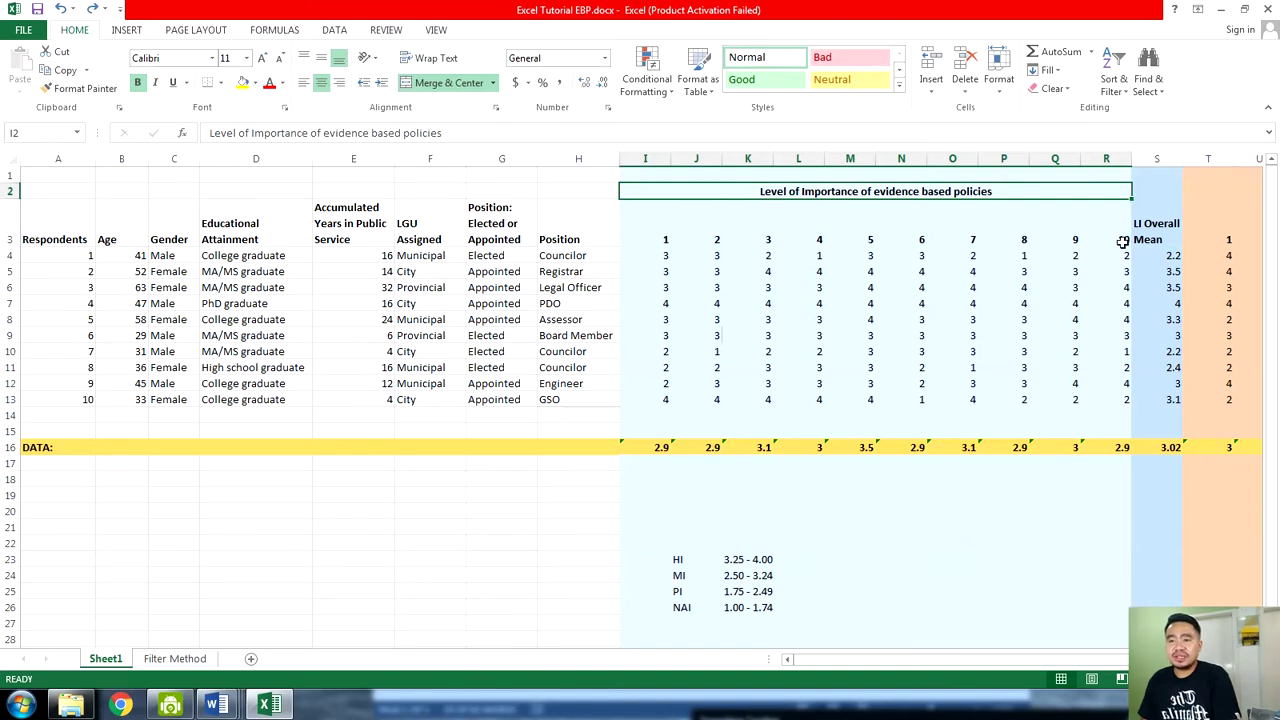
click(1157, 159)
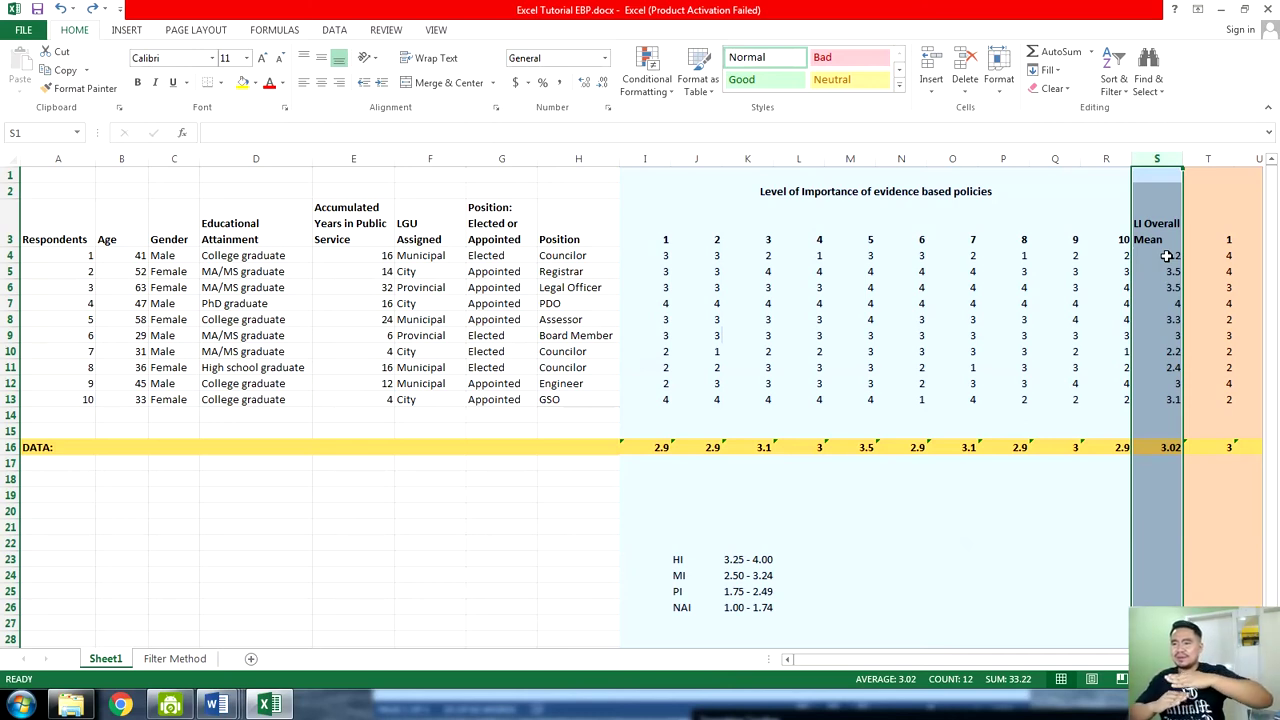
click(638, 157)
click(692, 157)
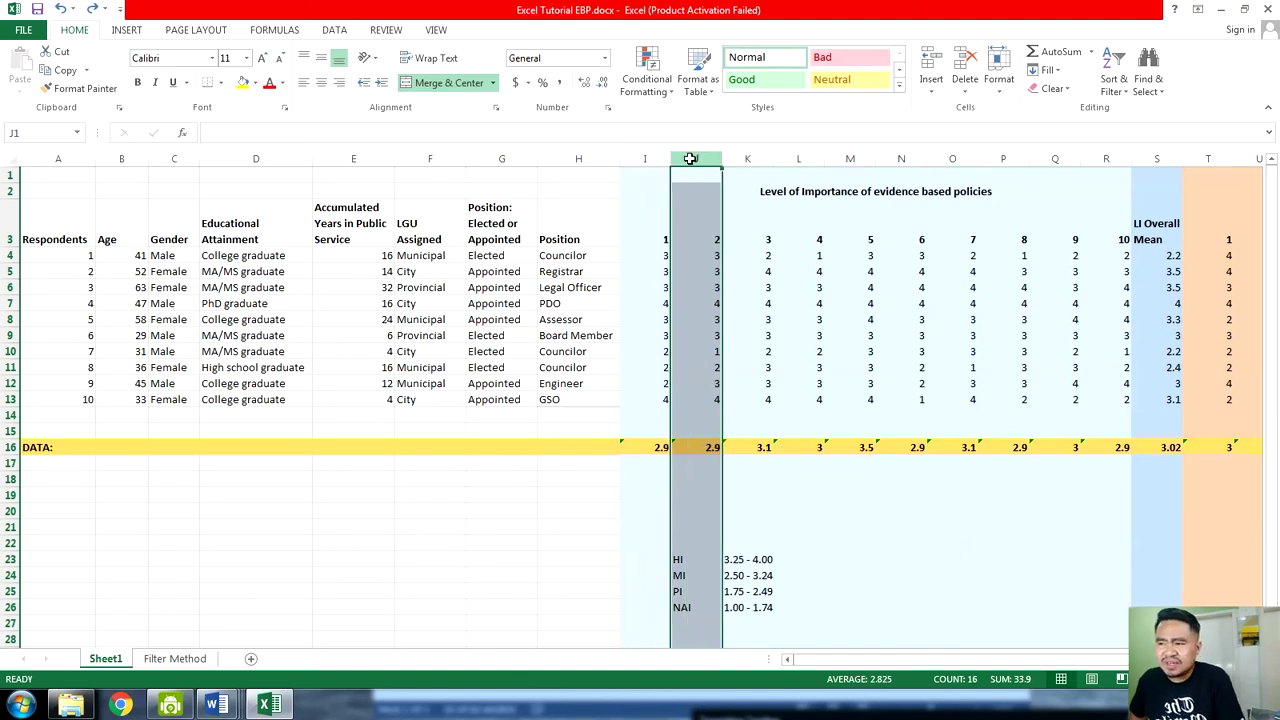
click(744, 157)
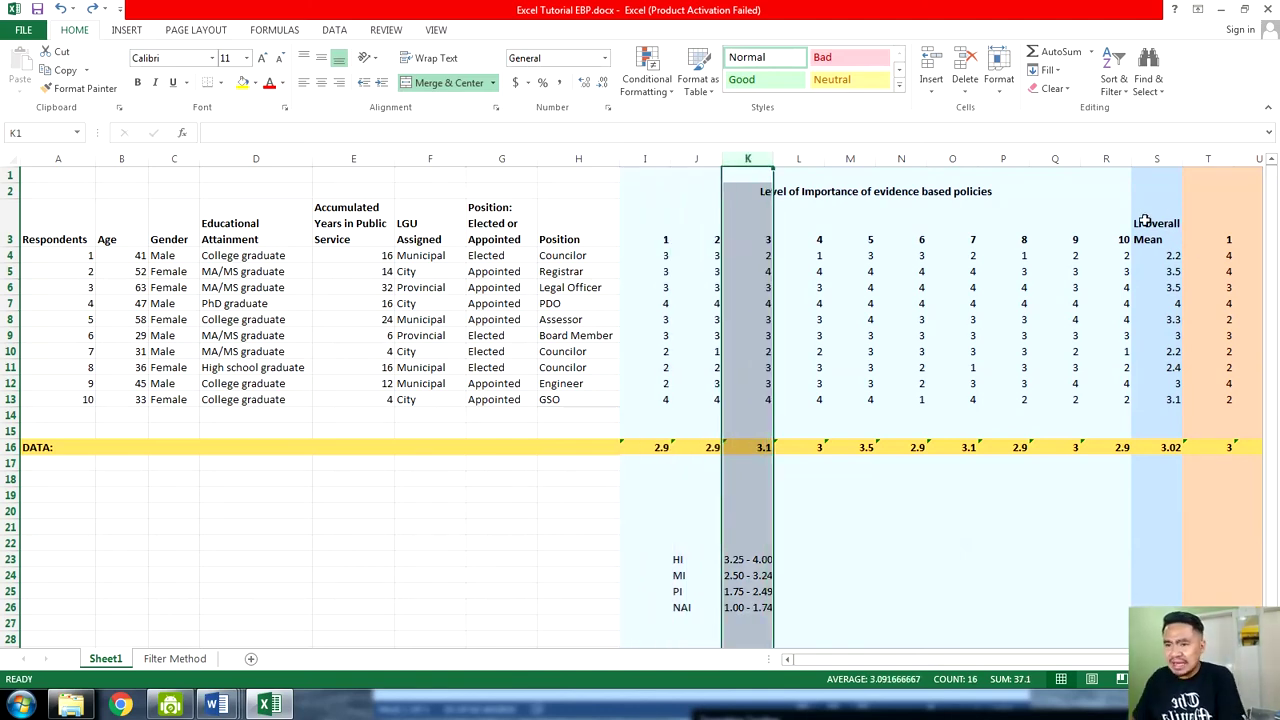
click(1160, 157)
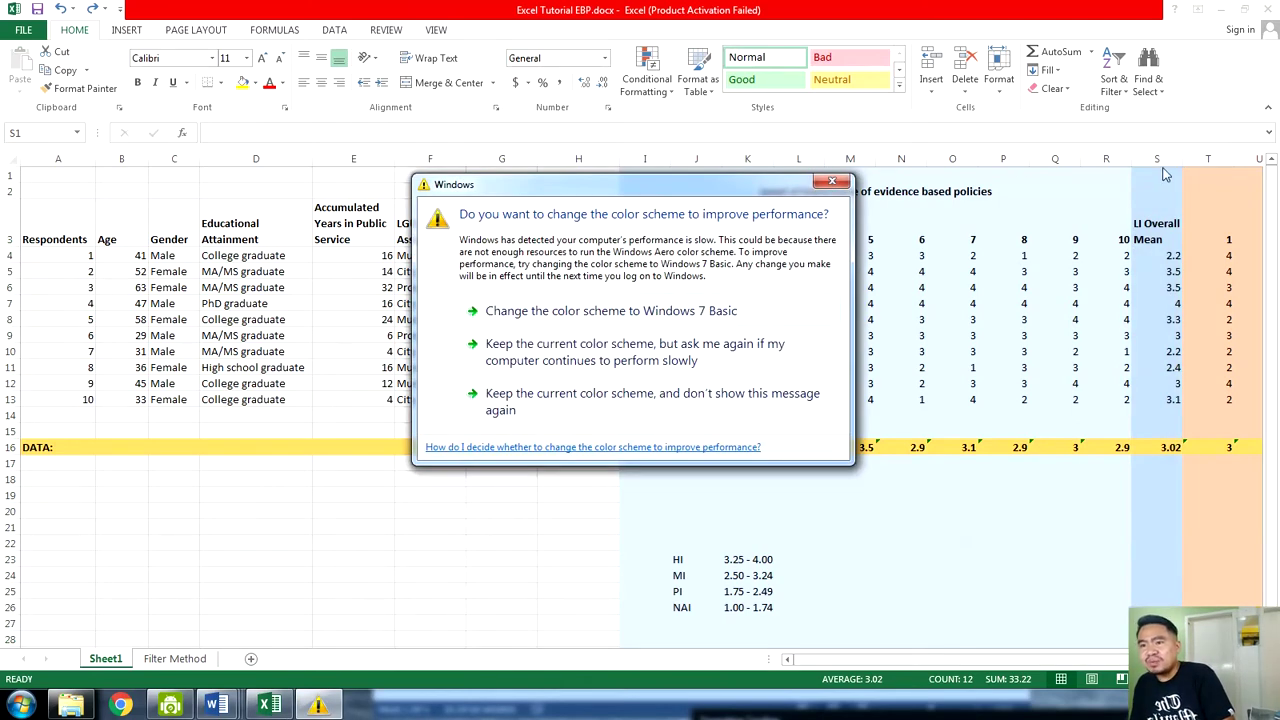
click(836, 182)
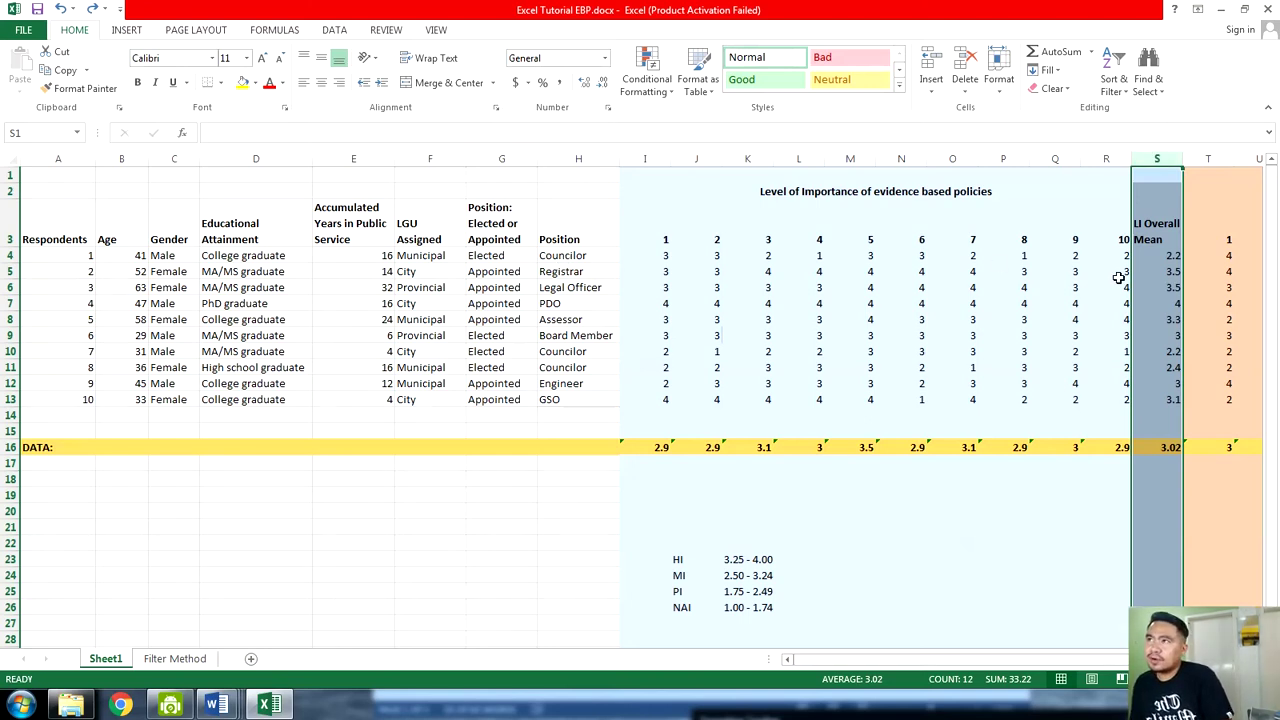
click(1161, 158)
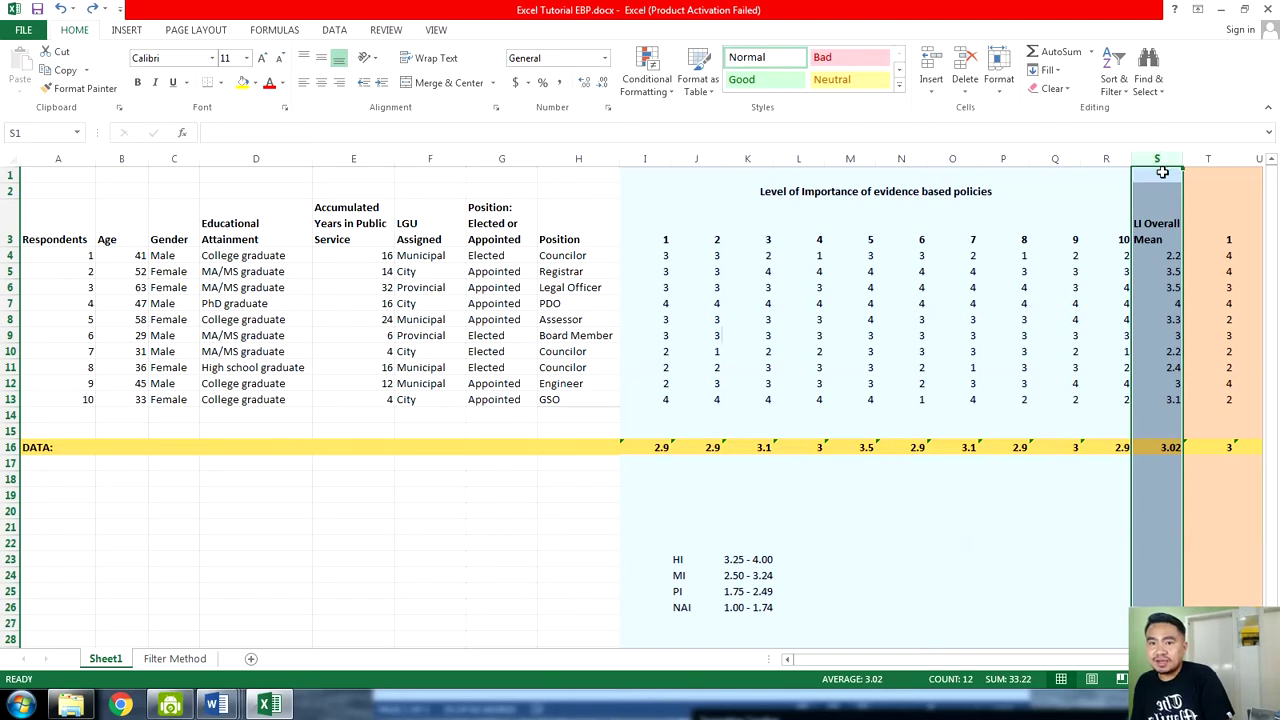
click(520, 158)
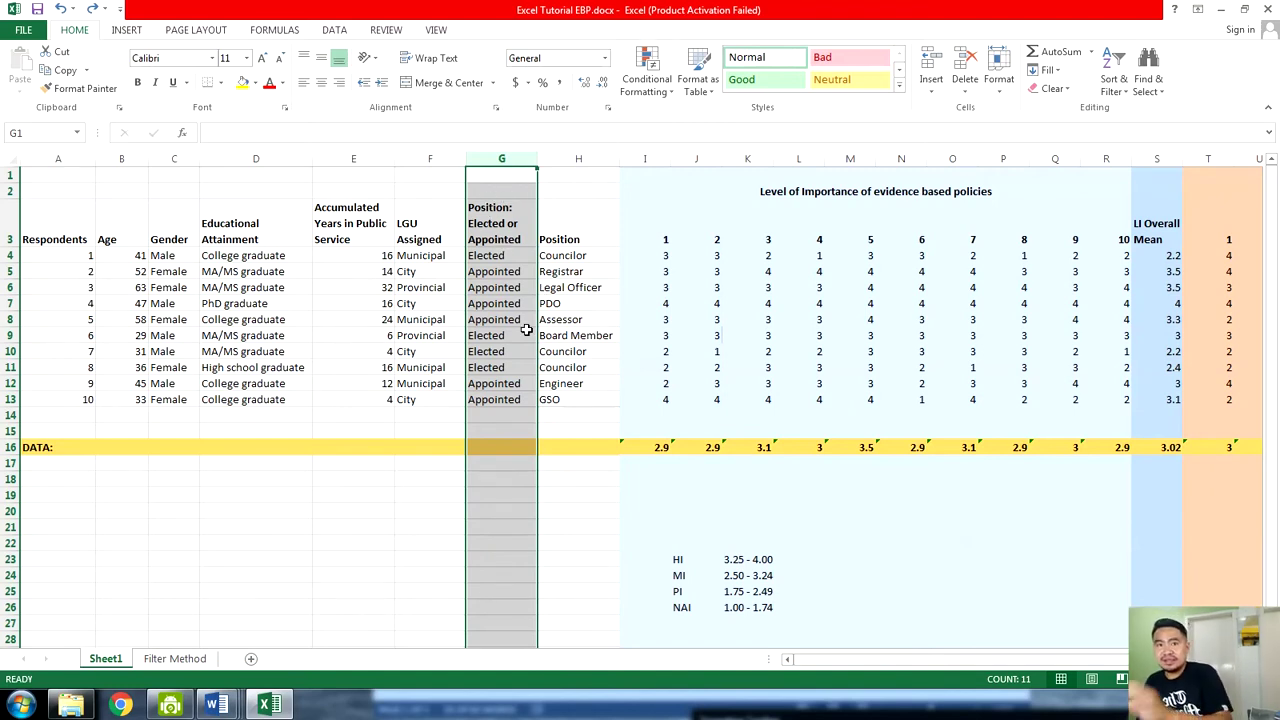
After reviewing the Position entries, label E19 'Elected' and F19 'Appointed' below the table
click(499, 258)
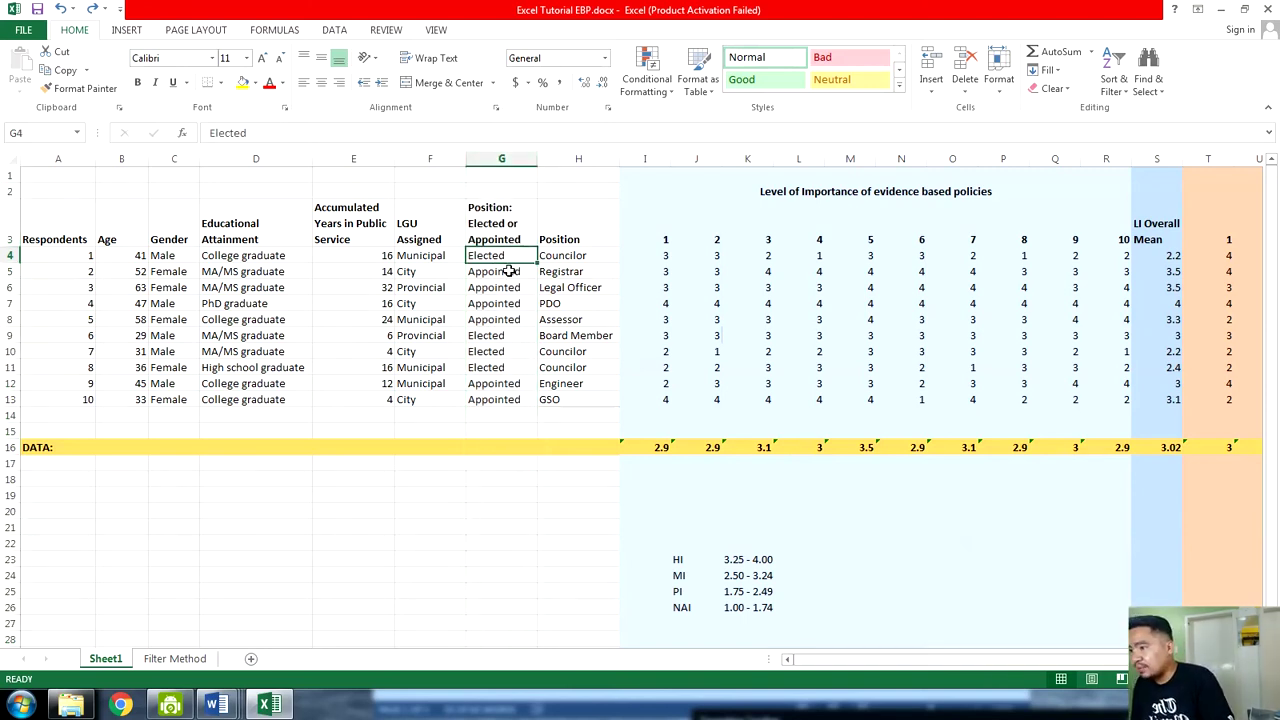
drag(502, 272, 511, 340)
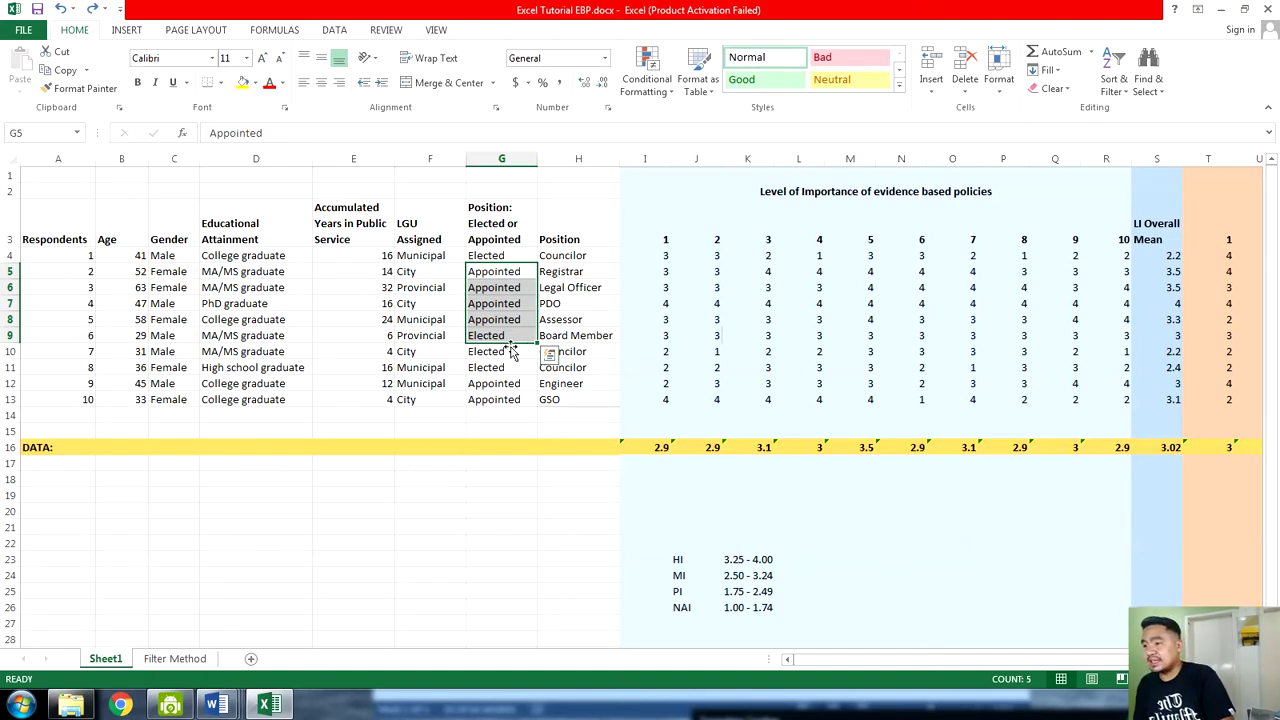
click(506, 366)
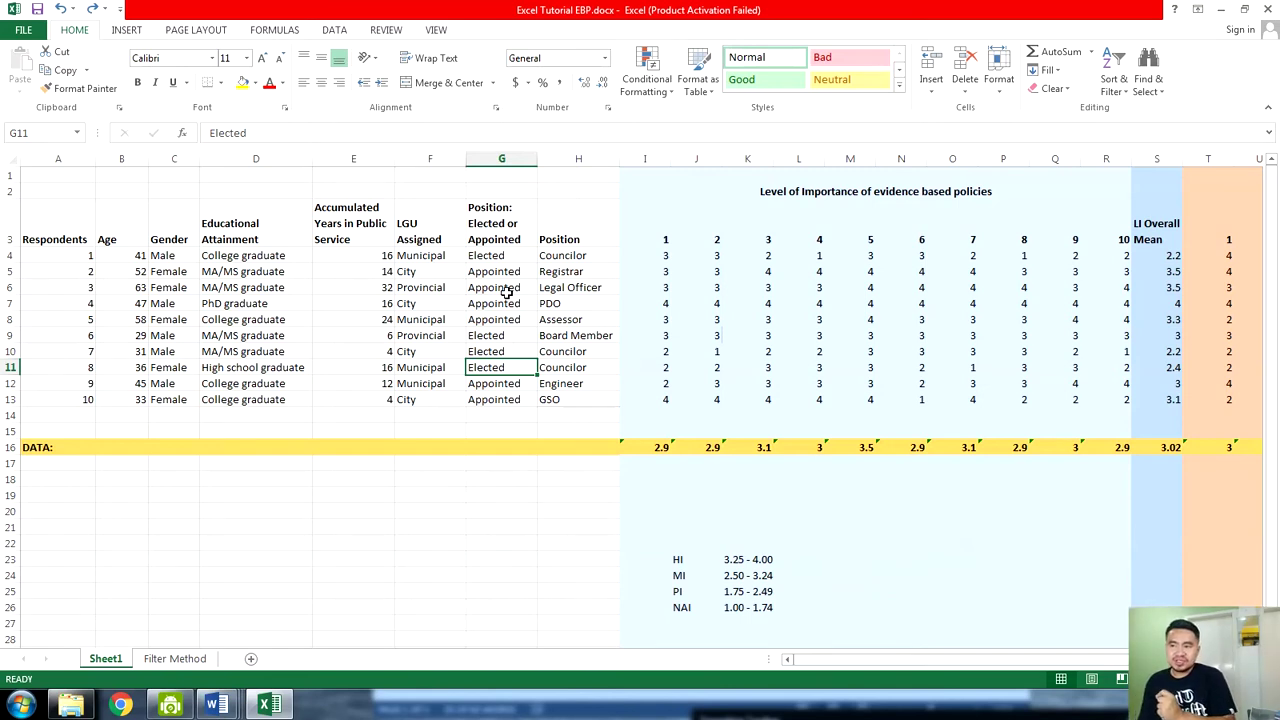
click(283, 489)
click(355, 492)
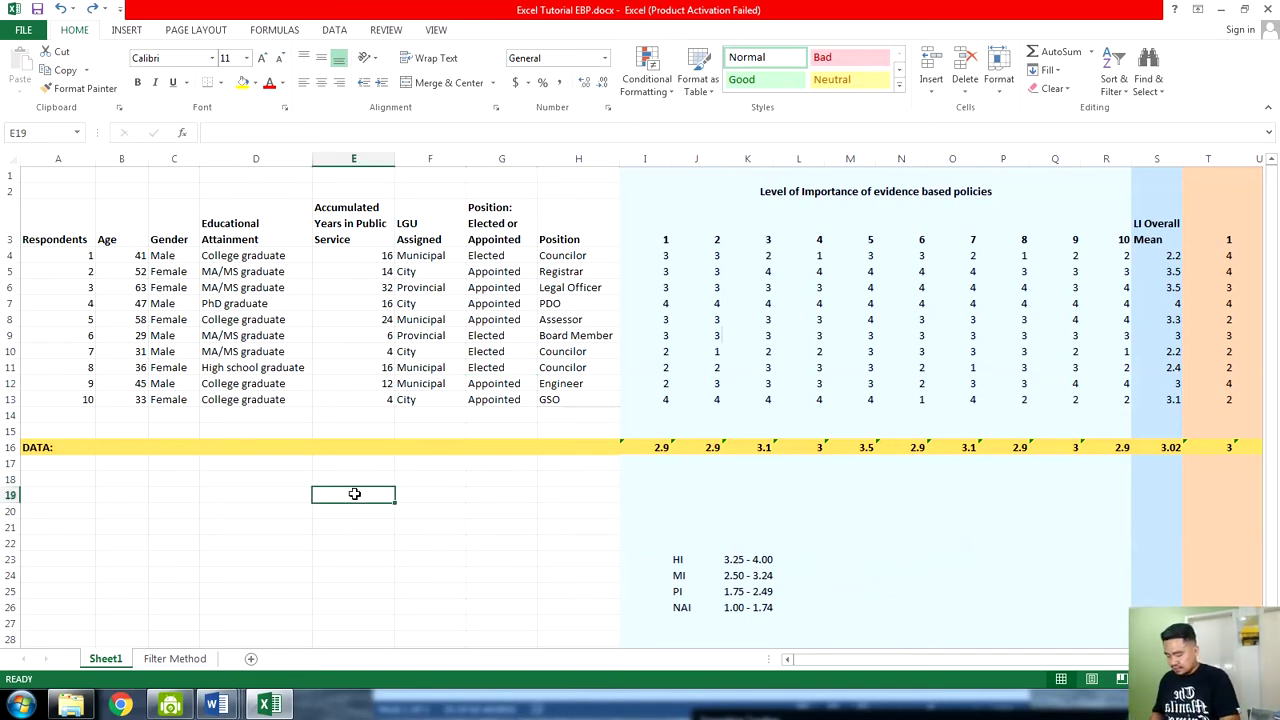
text(elected)
key(Tab)
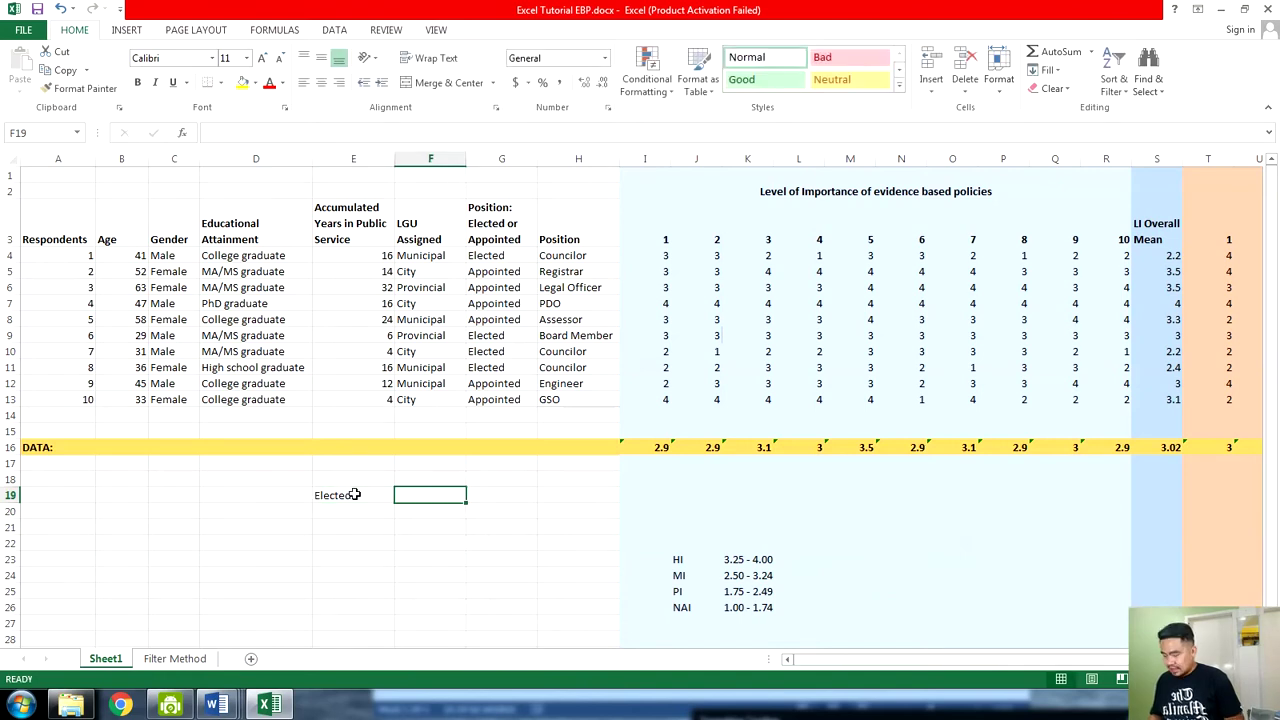
text(Appointed)
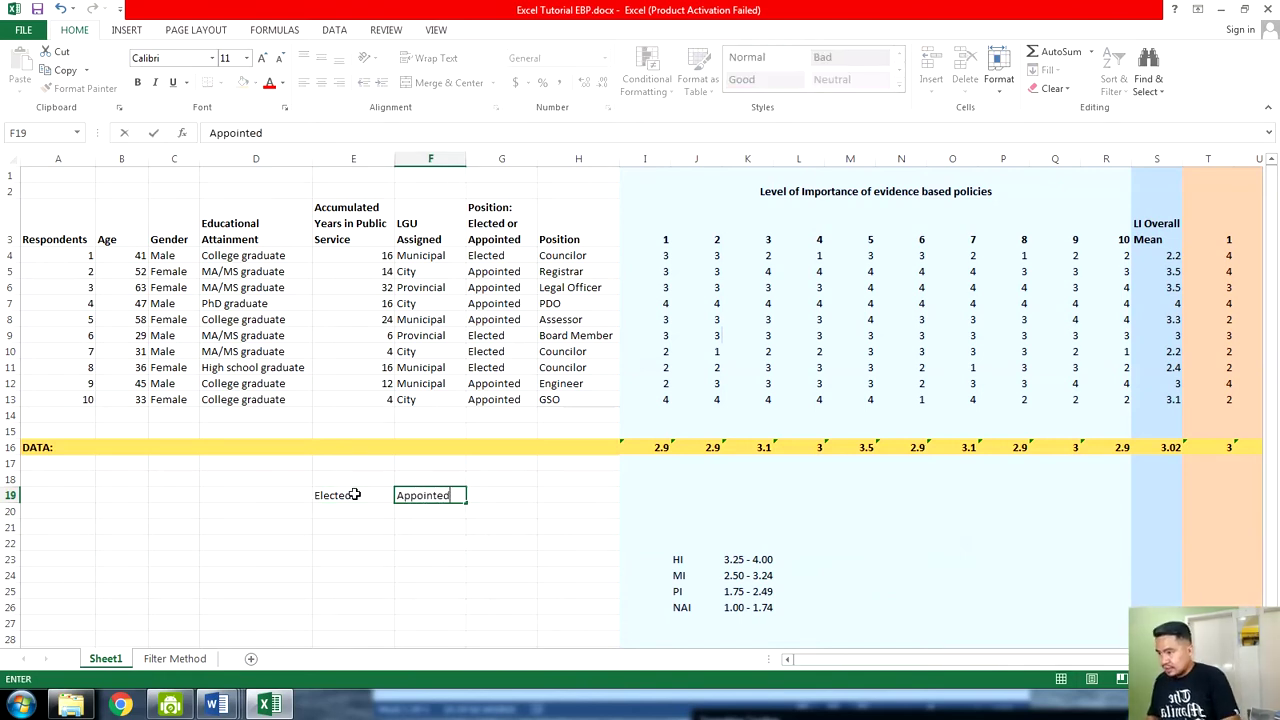
click(360, 511)
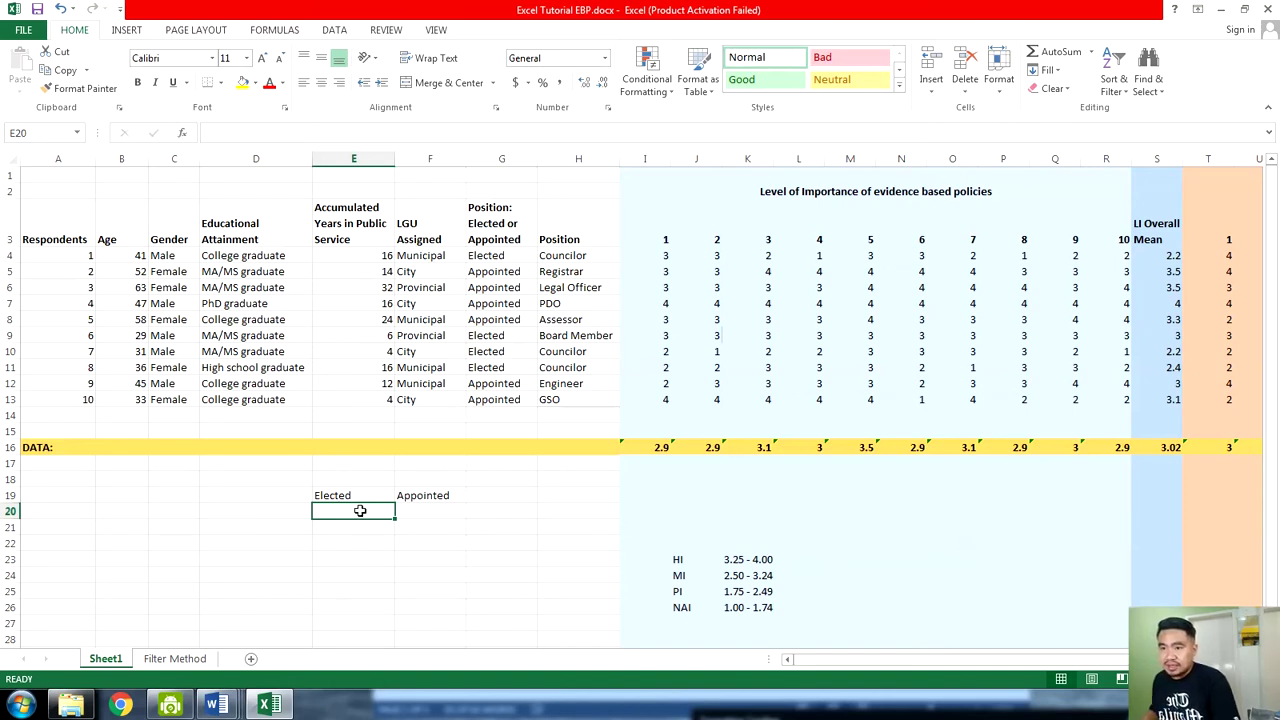
Enter the elected mean 2.2 in E20 after checking respondent 1's LI mean
click(1170, 257)
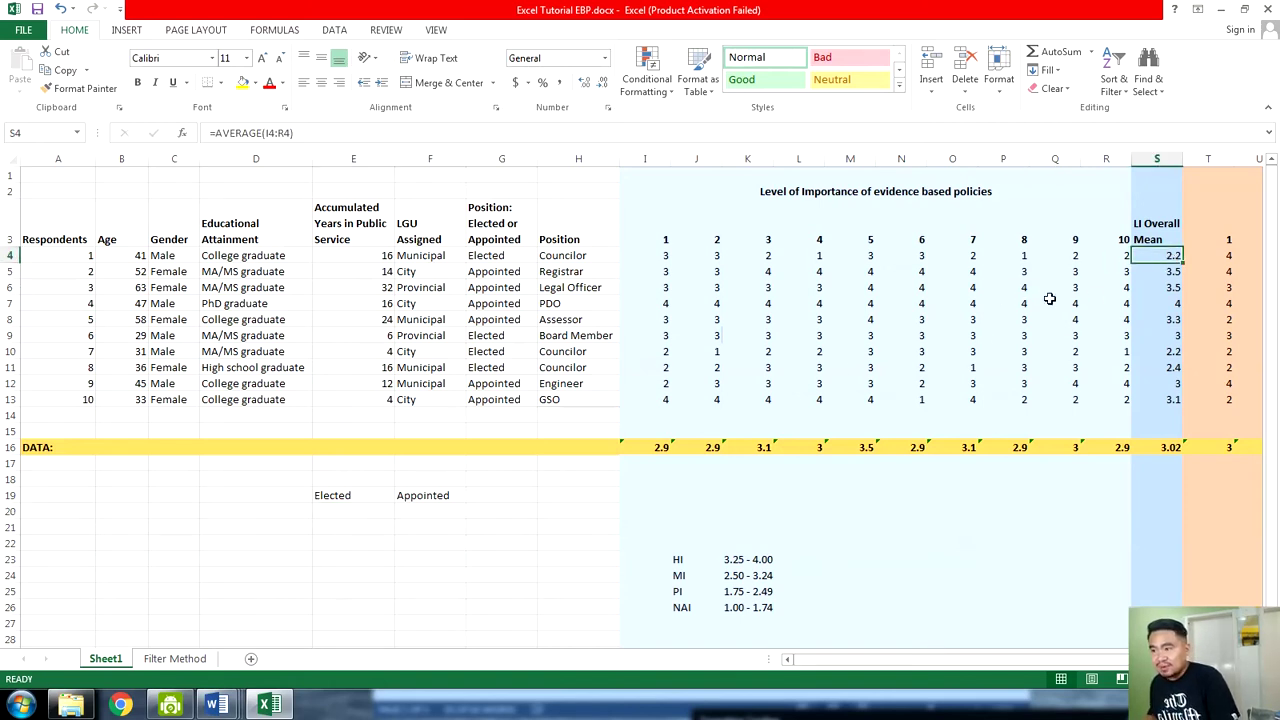
click(384, 508)
text(2.2.)
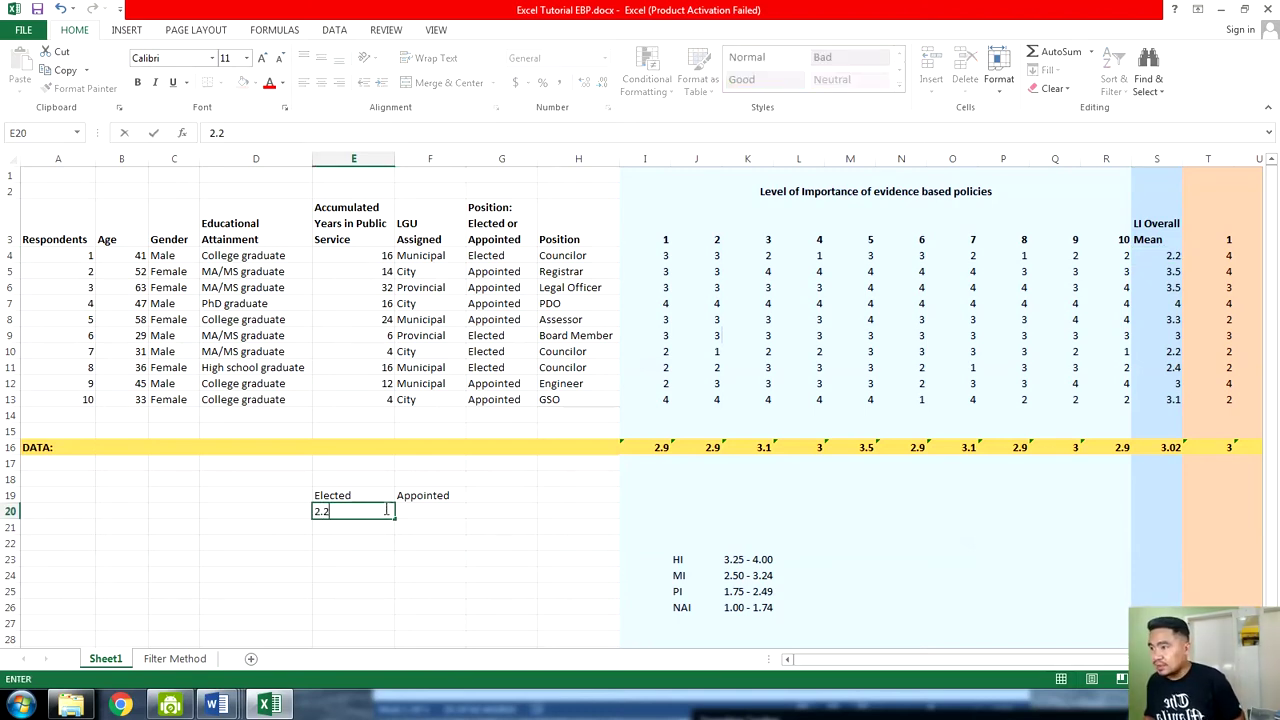
key(Tab)
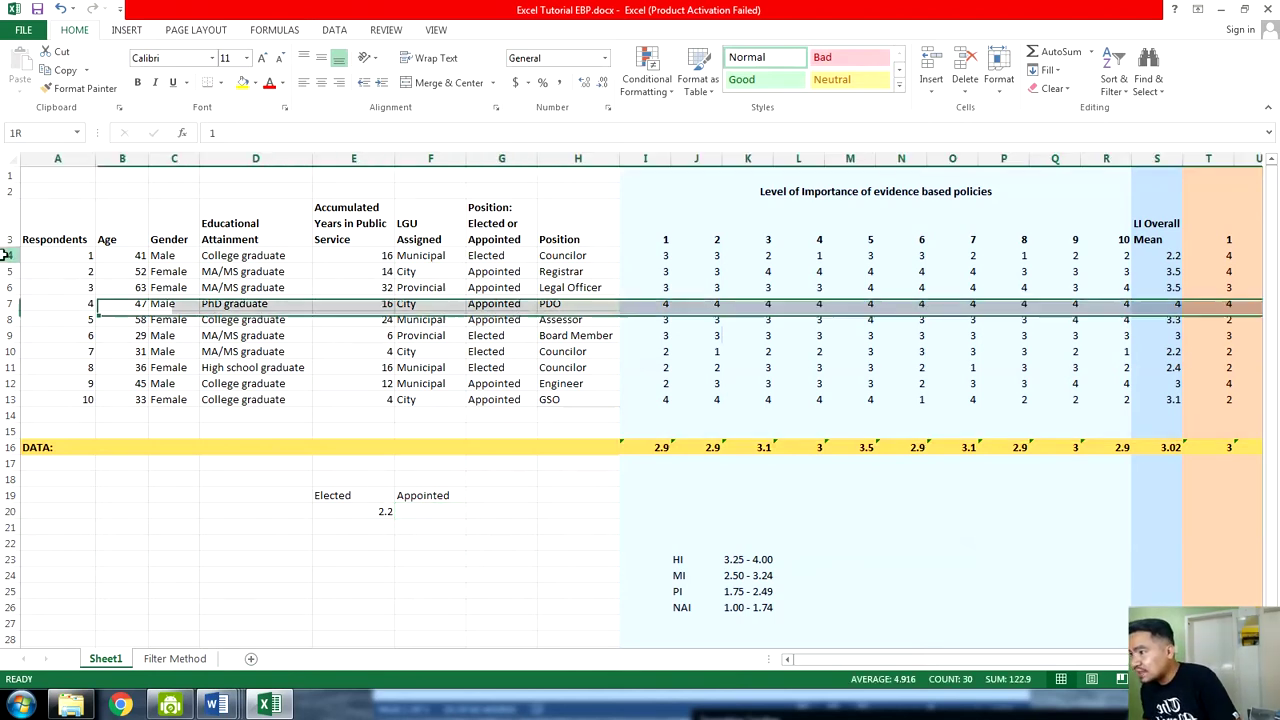
Enter appointed means 3.5 in F20 and F21, then select the E19:F21 summary
click(478, 255)
click(446, 494)
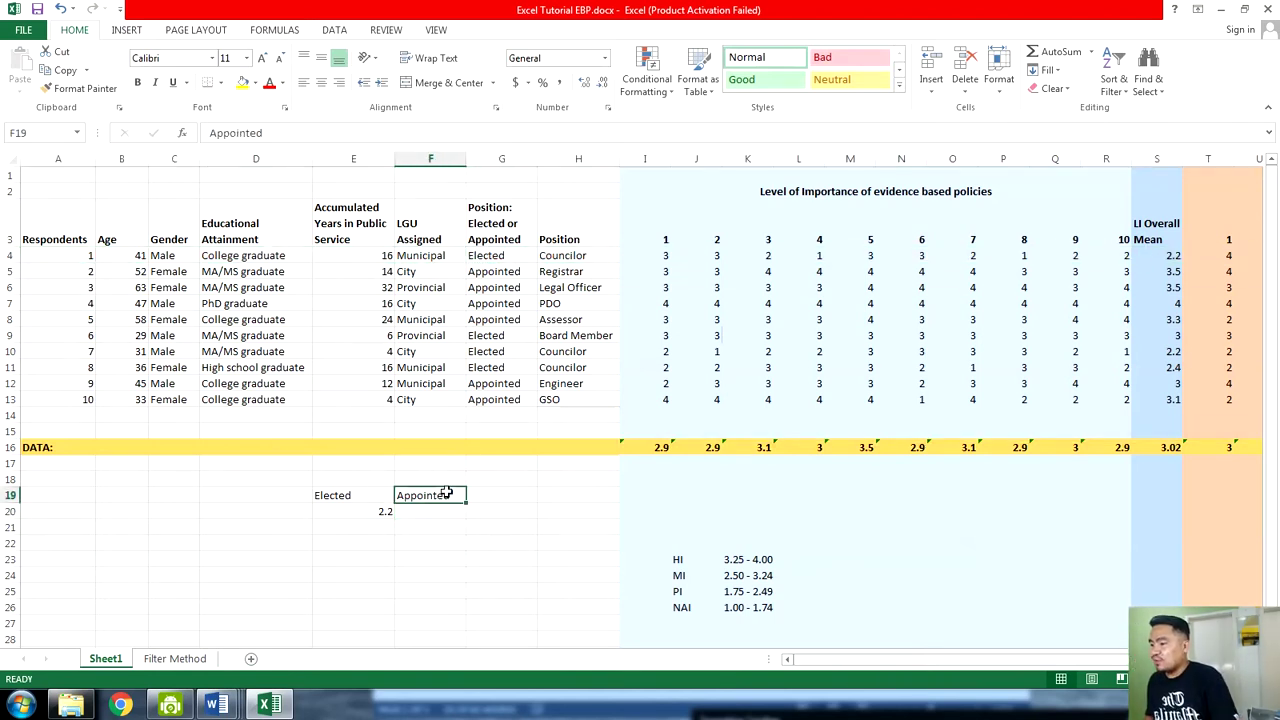
click(9, 271)
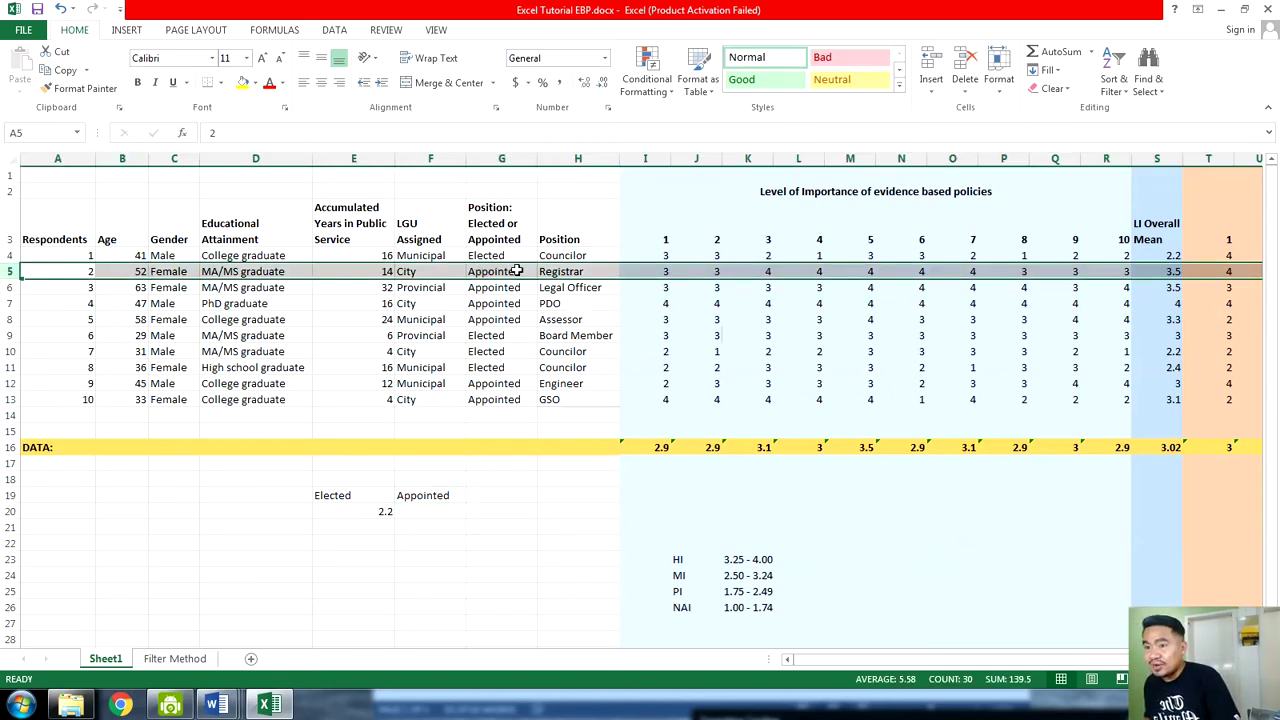
click(424, 511)
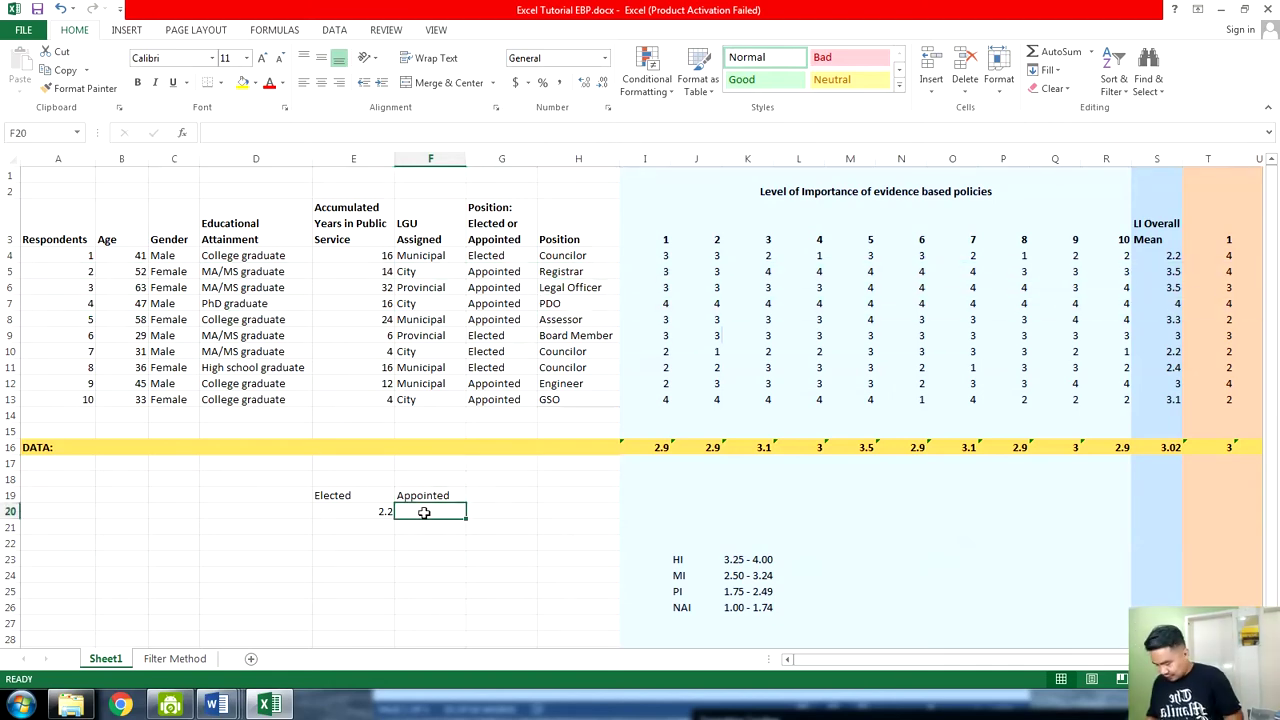
text(3.5)
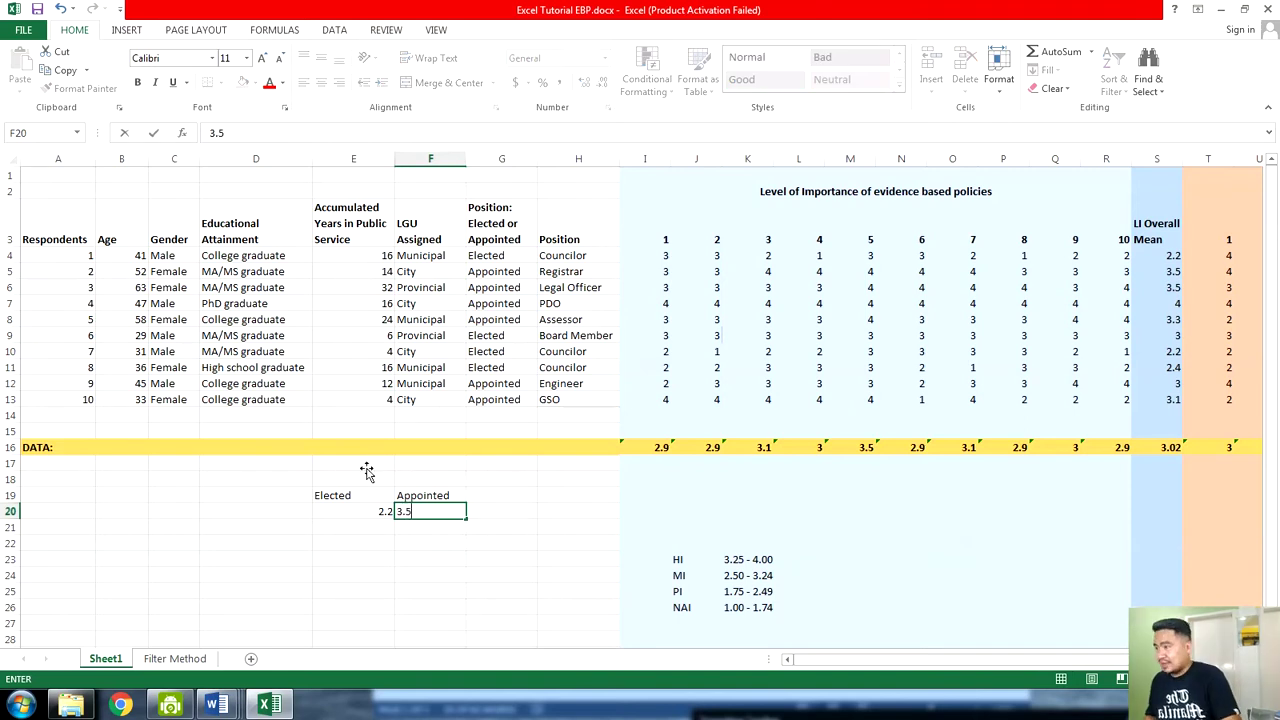
click(12, 287)
click(508, 289)
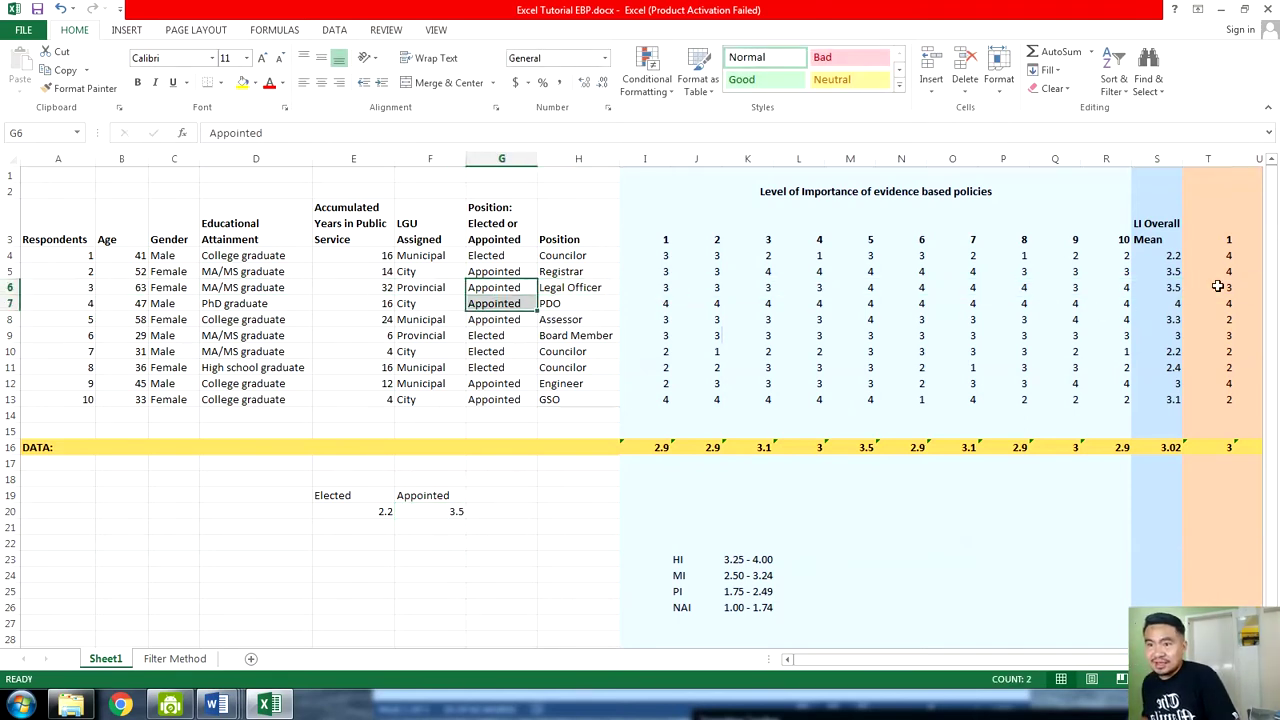
click(446, 528)
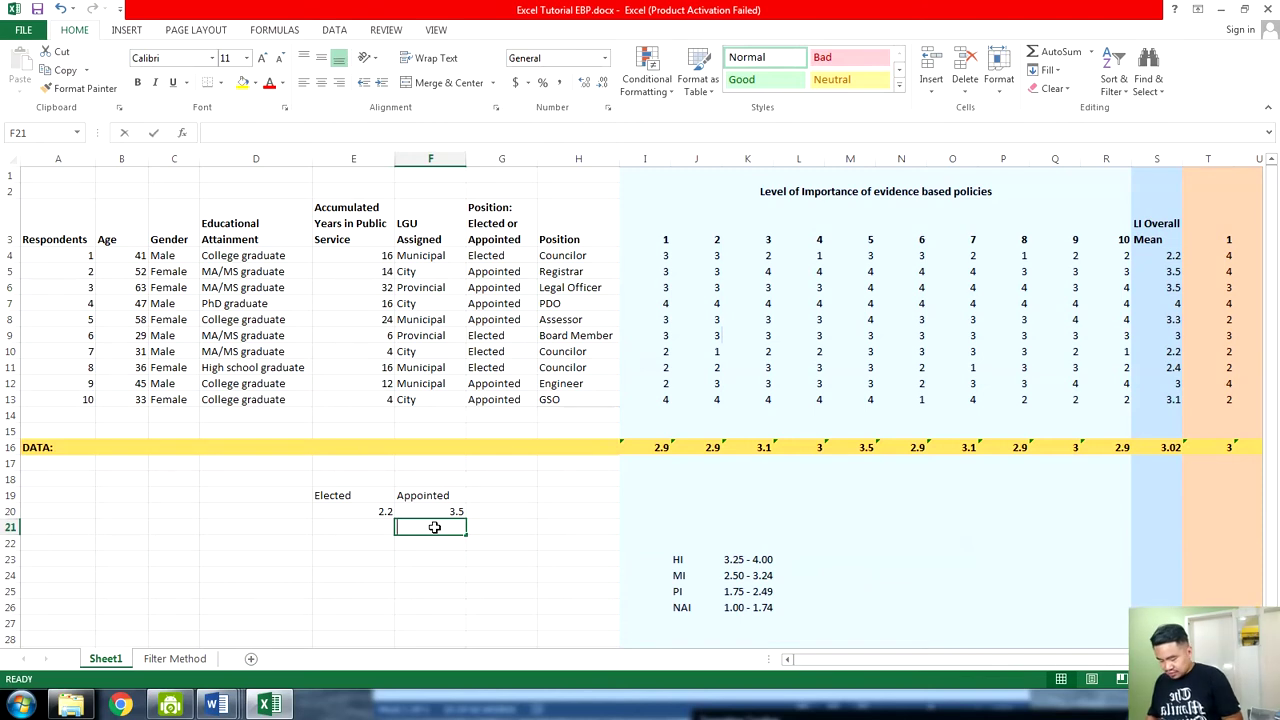
text(3.5)
key(Tab)
click(380, 511)
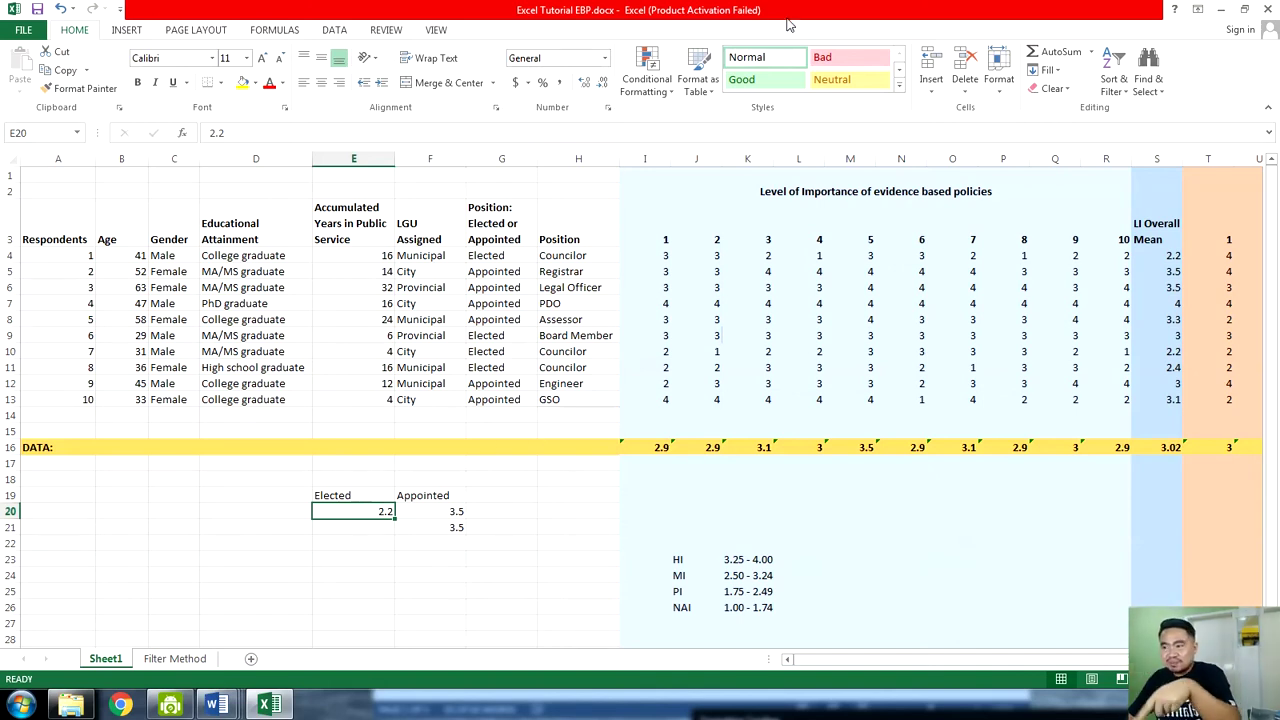
drag(370, 508, 426, 525)
Delete the Elected/Appointed summary from E19:F21
key(Delete)
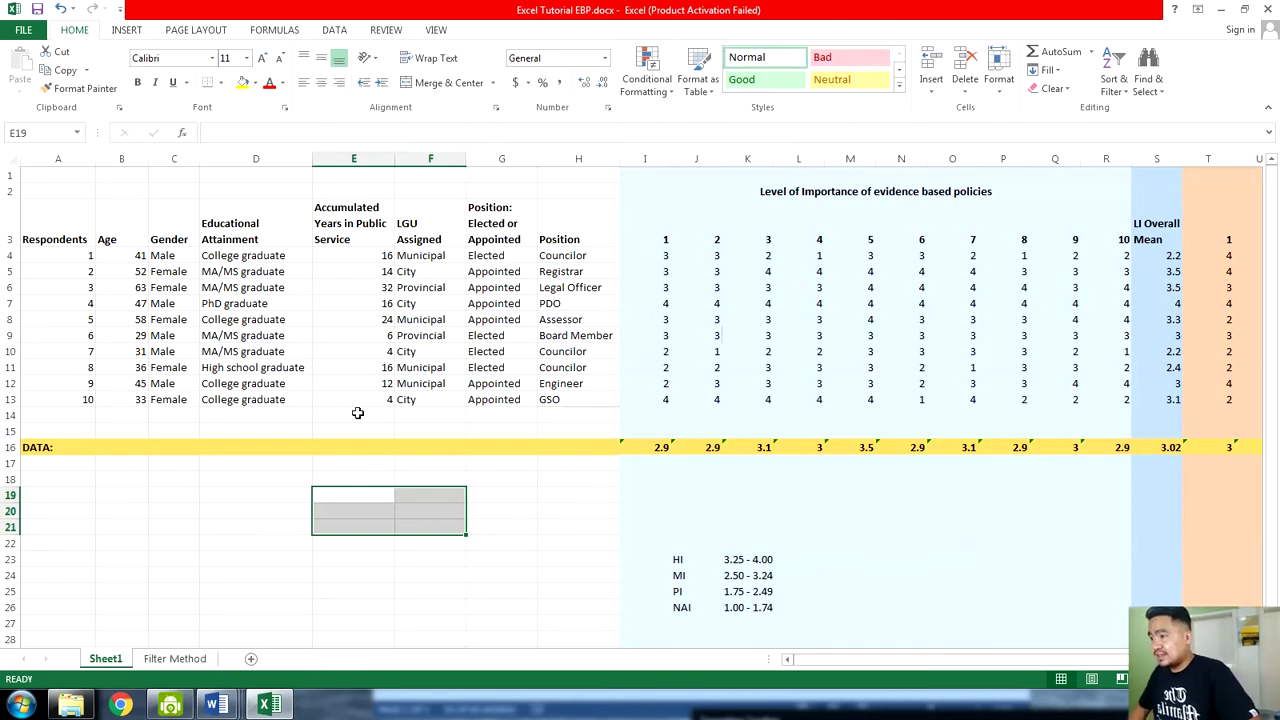
click(507, 256)
click(501, 160)
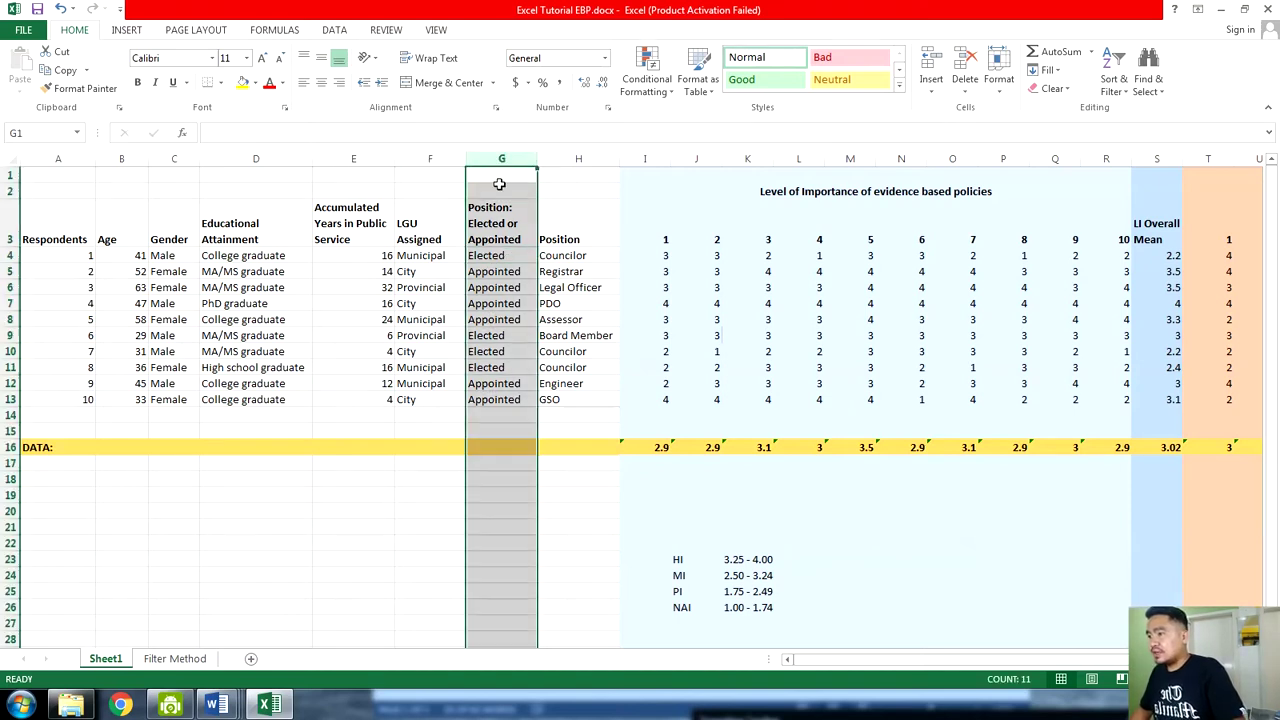
click(497, 189)
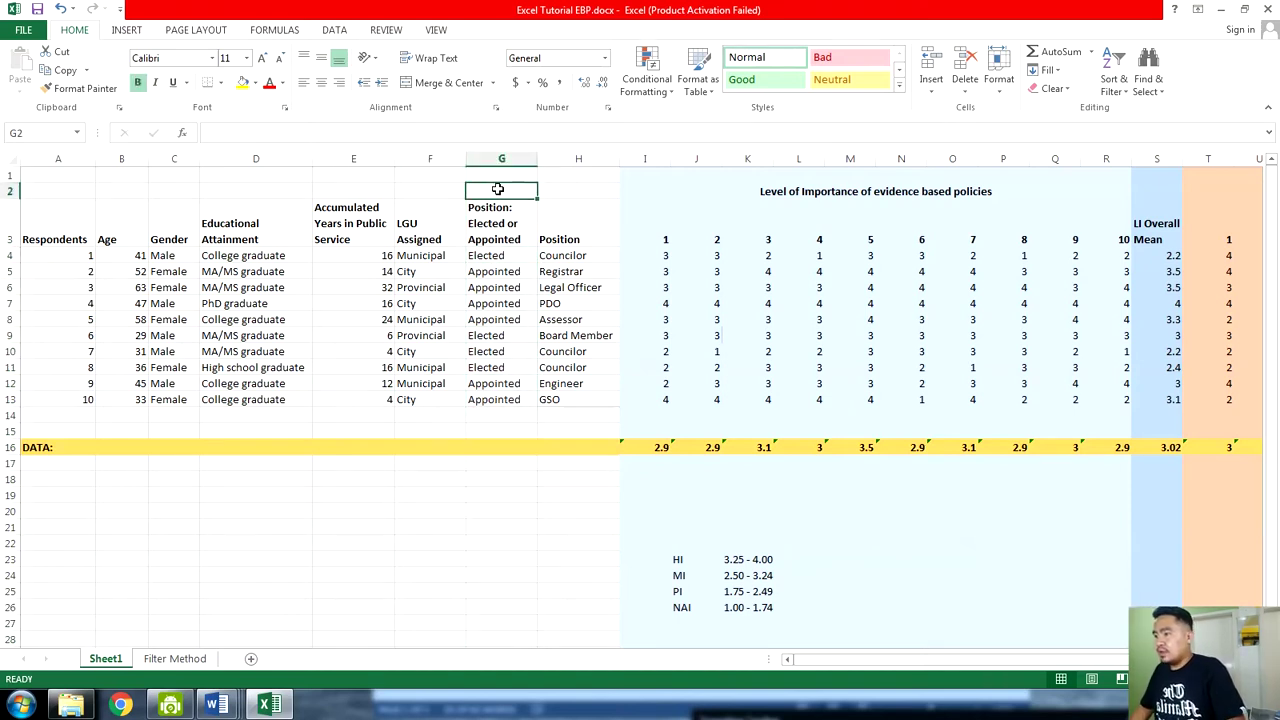
Select the ten Position entries in G4:G13
click(504, 256)
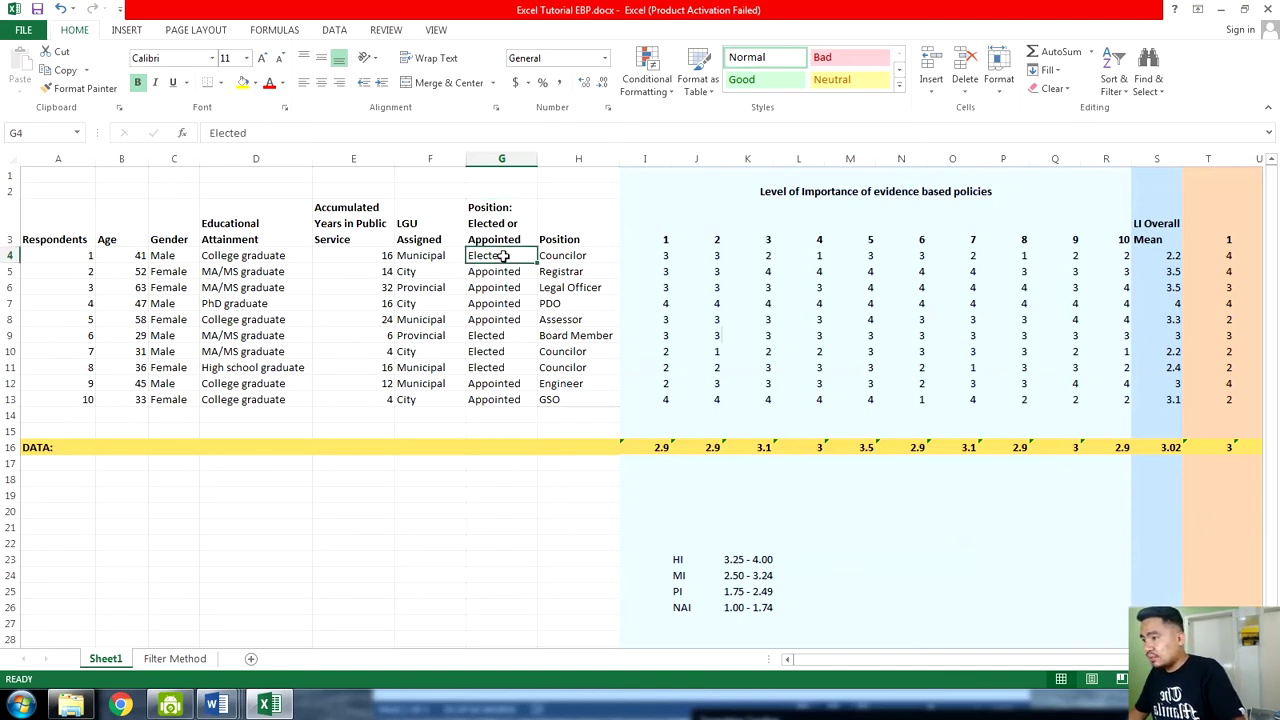
click(502, 243)
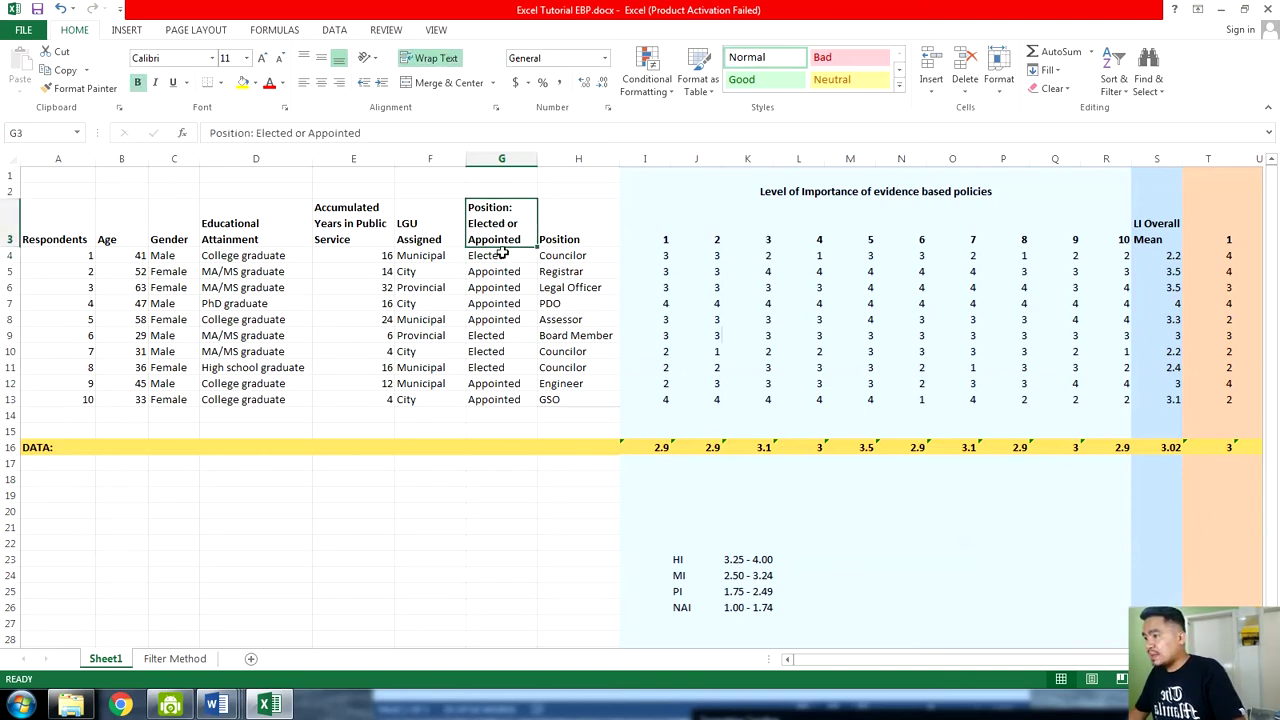
click(497, 256)
drag(497, 256, 506, 400)
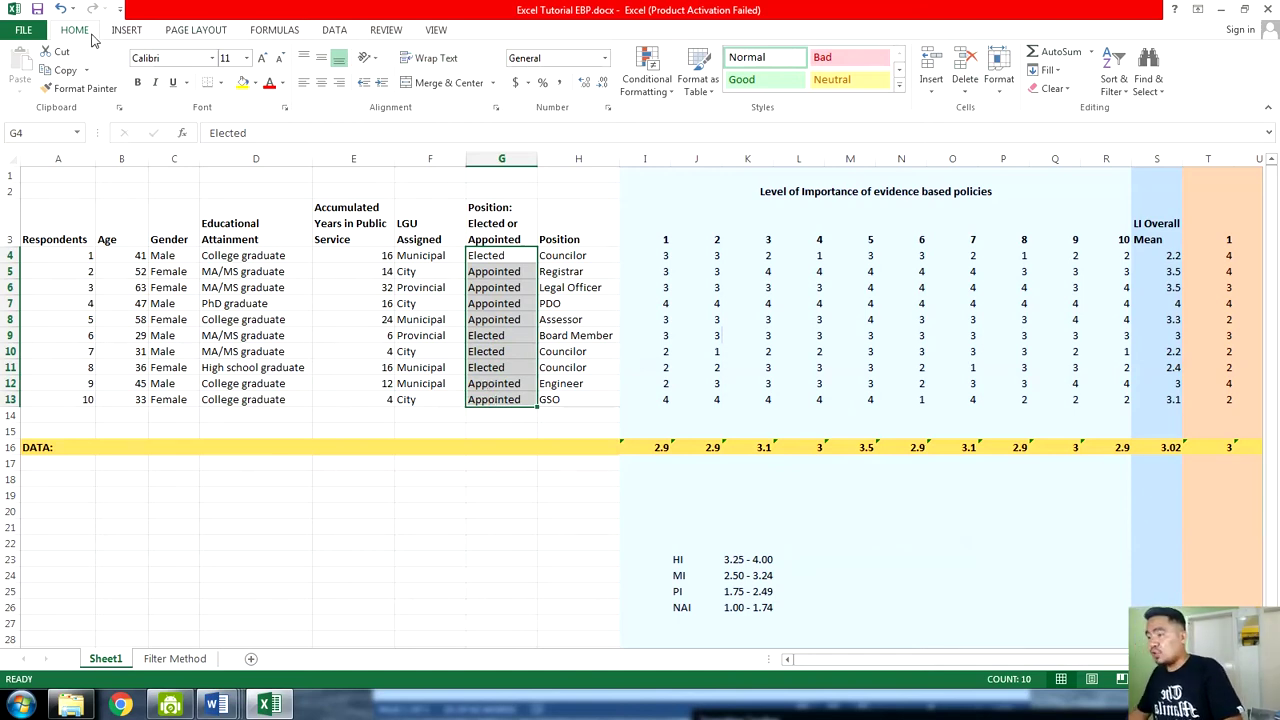
Sort the Position entries A to Z, dismissing the Windows colour-scheme prompt to reveal the Sort Warning
click(1116, 78)
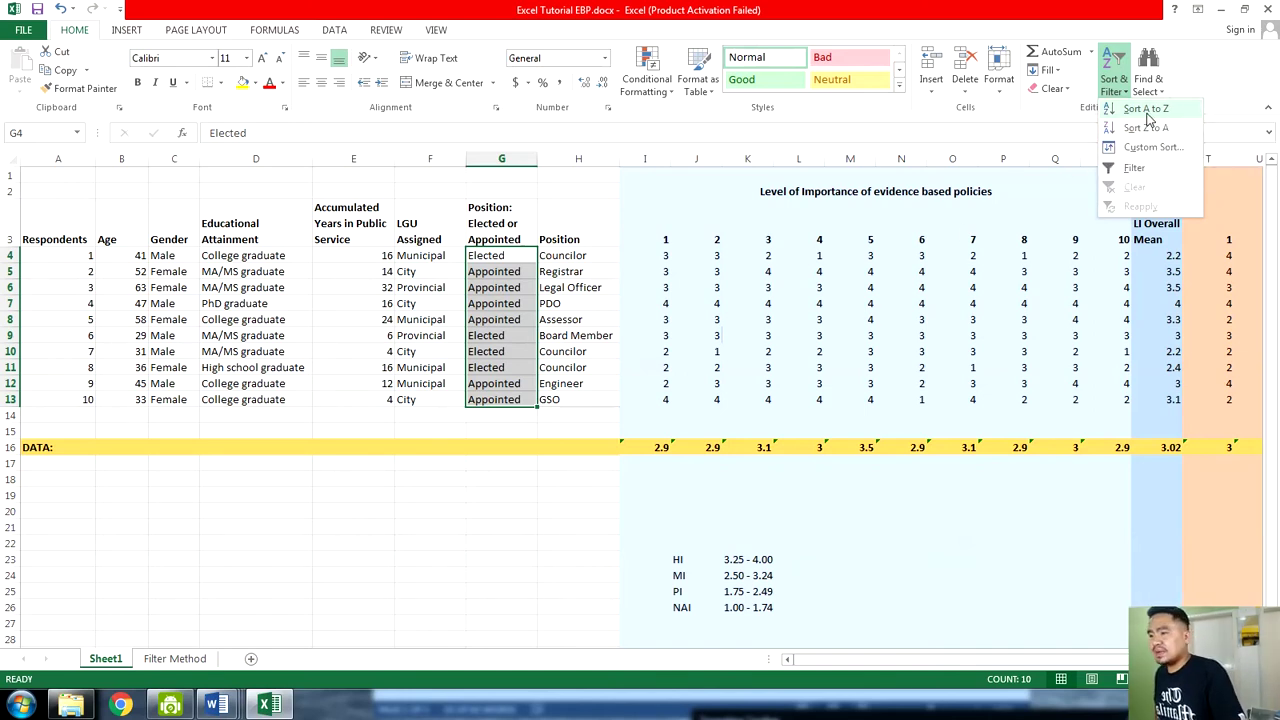
click(1147, 113)
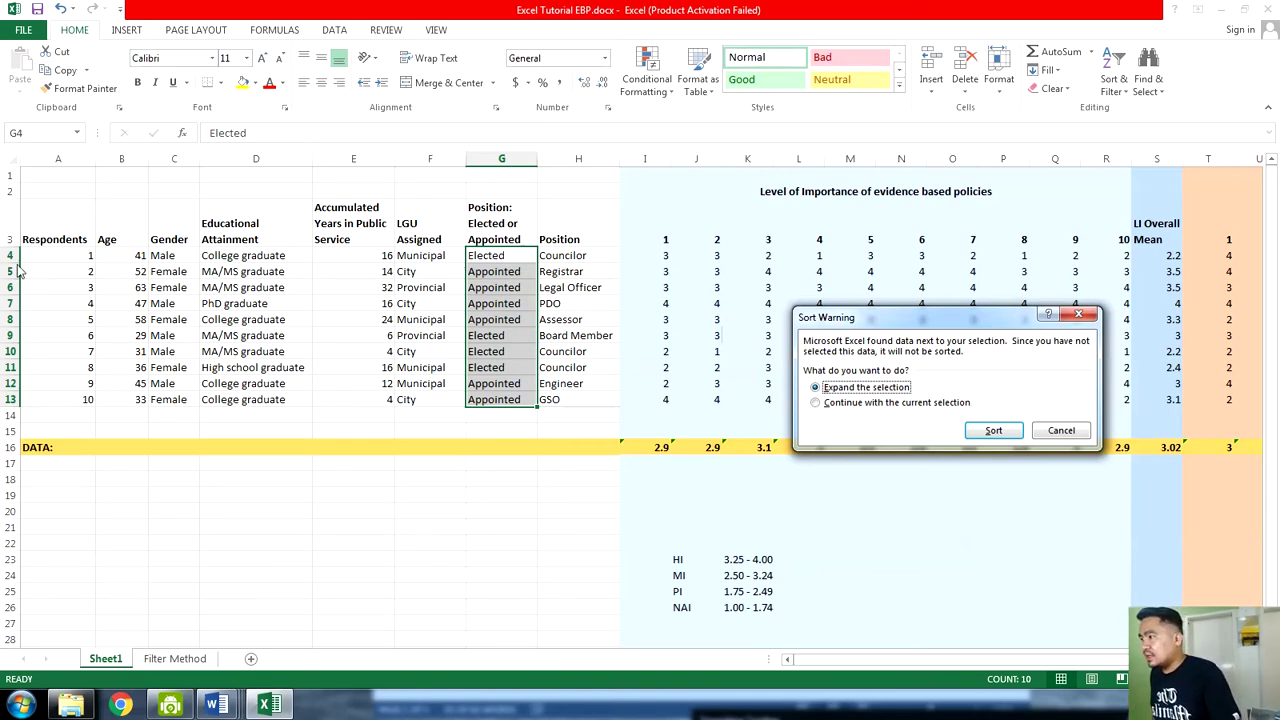
click(831, 181)
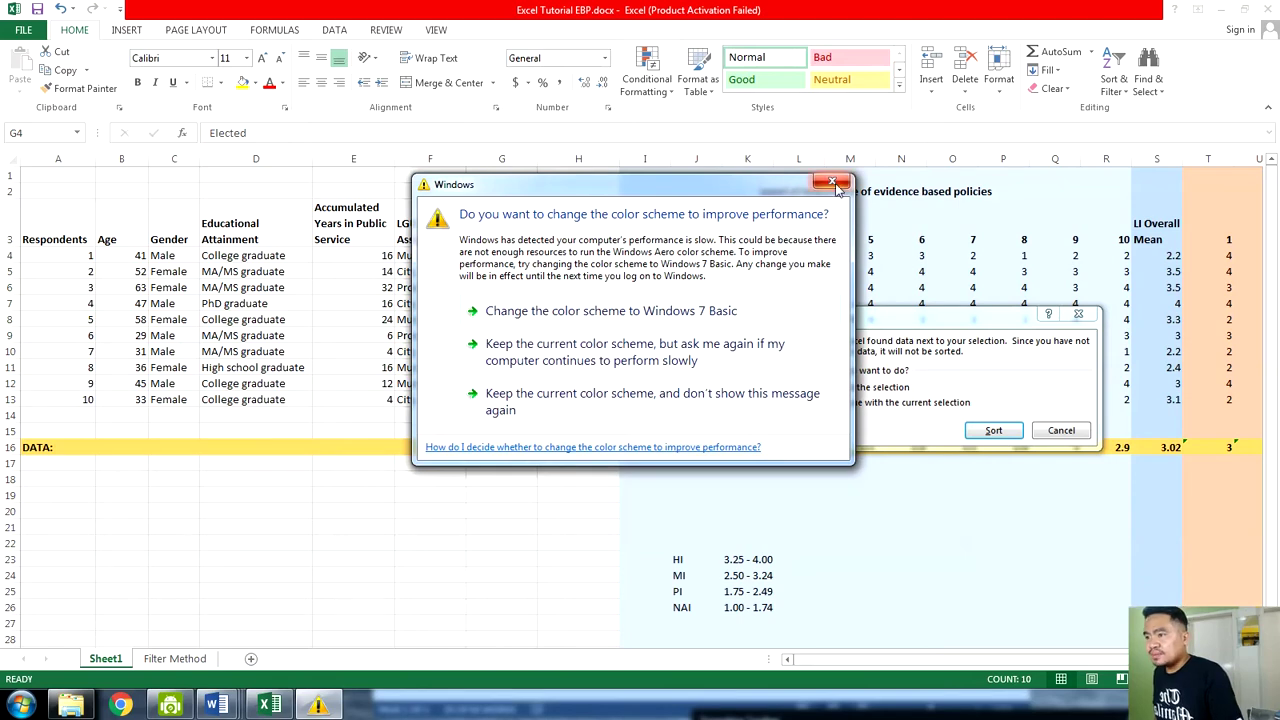
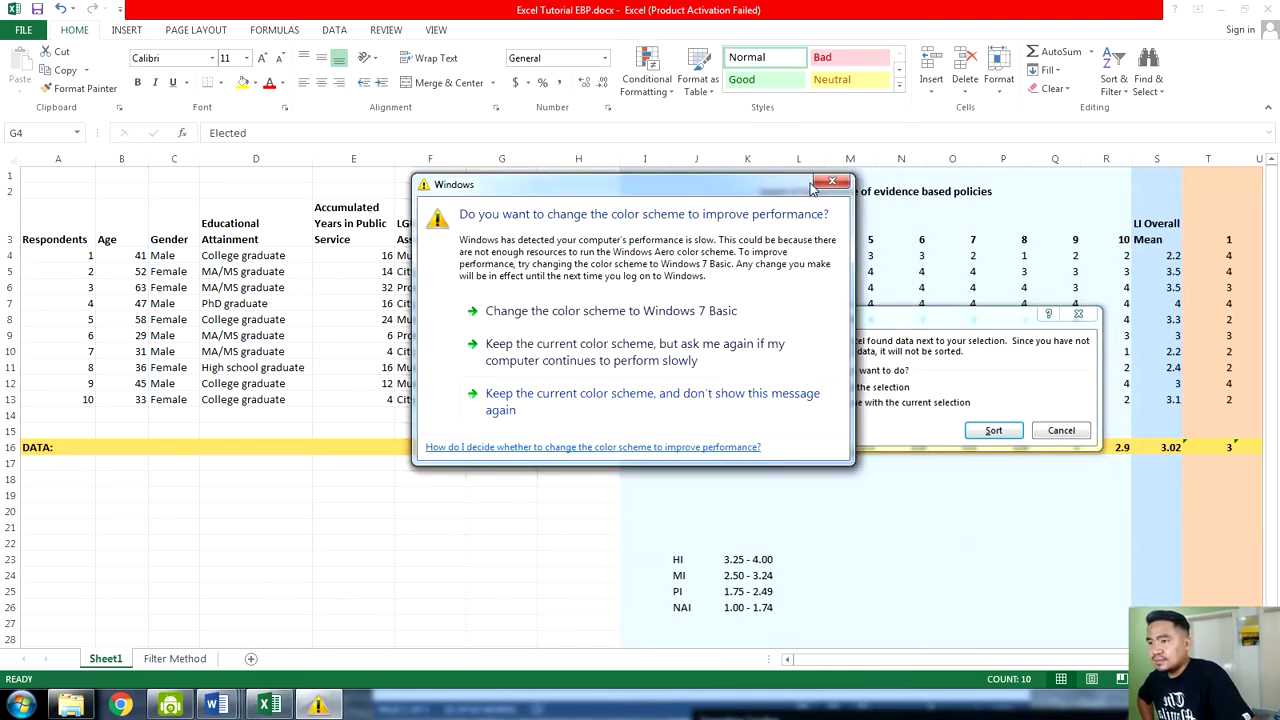
Sort the respondent table by Elected or Appointed, expanding the selection so Appointed rows come first
click(815, 184)
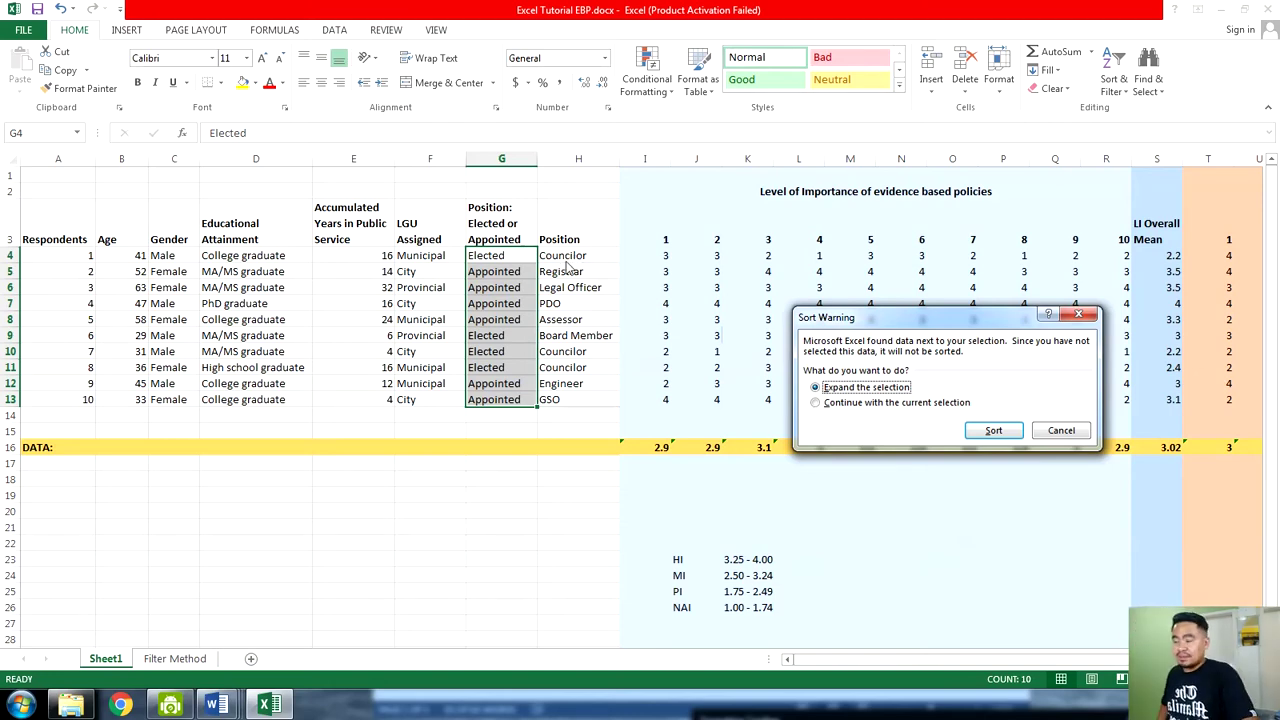
click(993, 431)
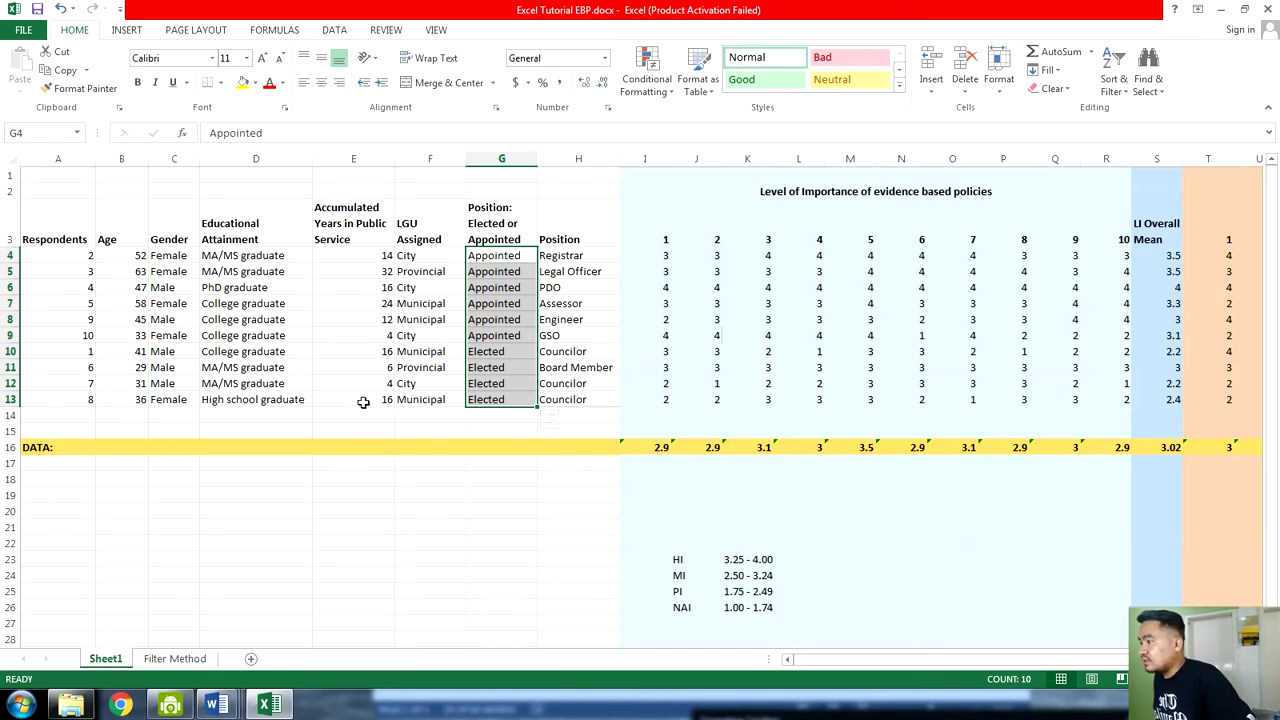
click(8, 351)
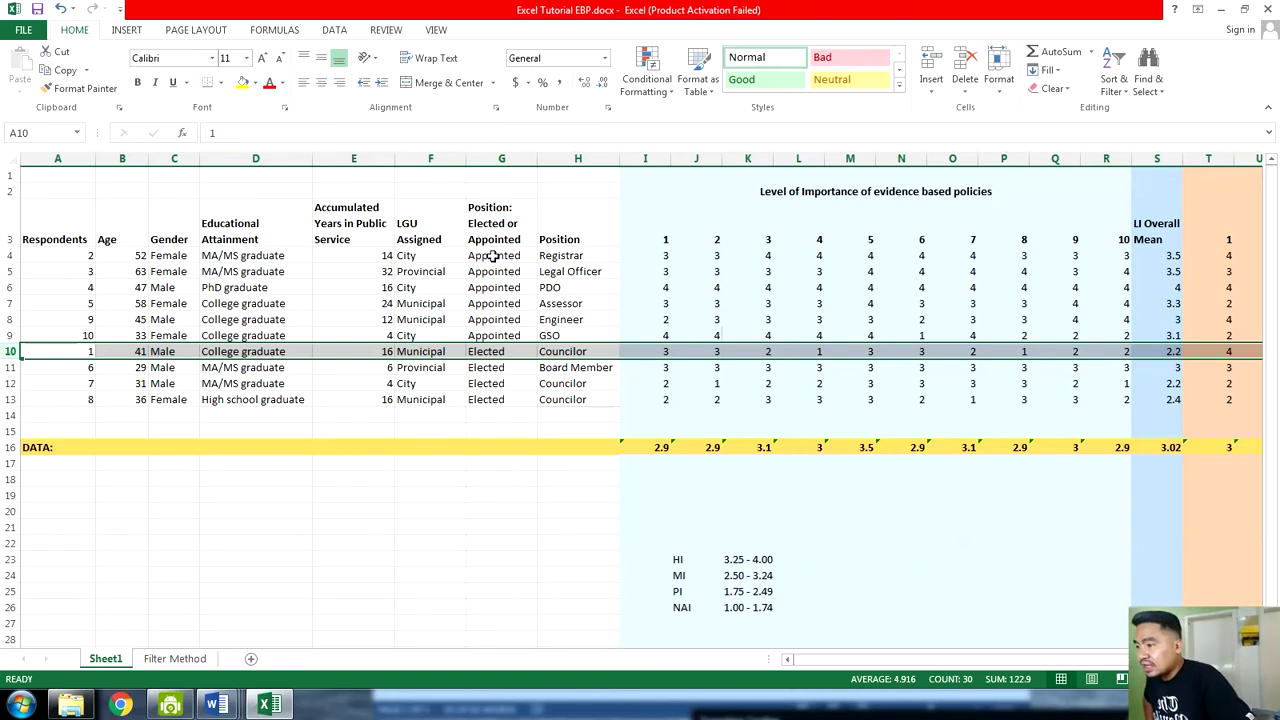
drag(493, 256, 491, 334)
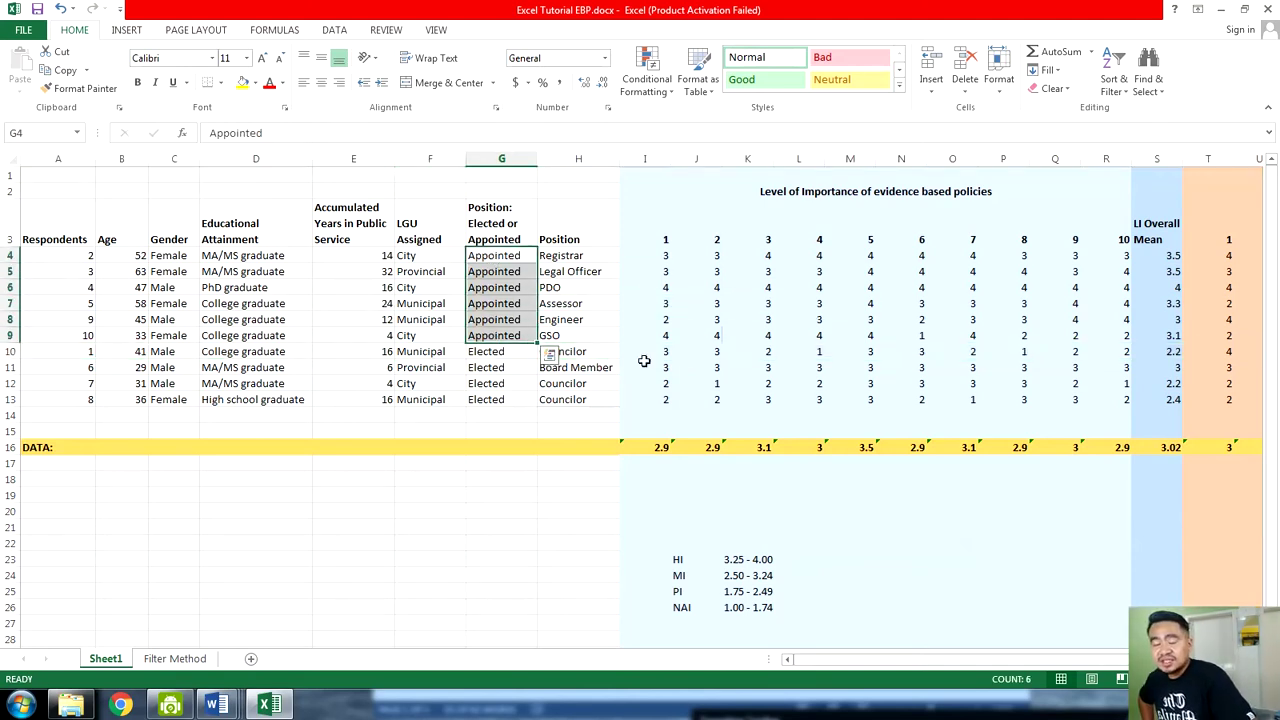
click(10, 352)
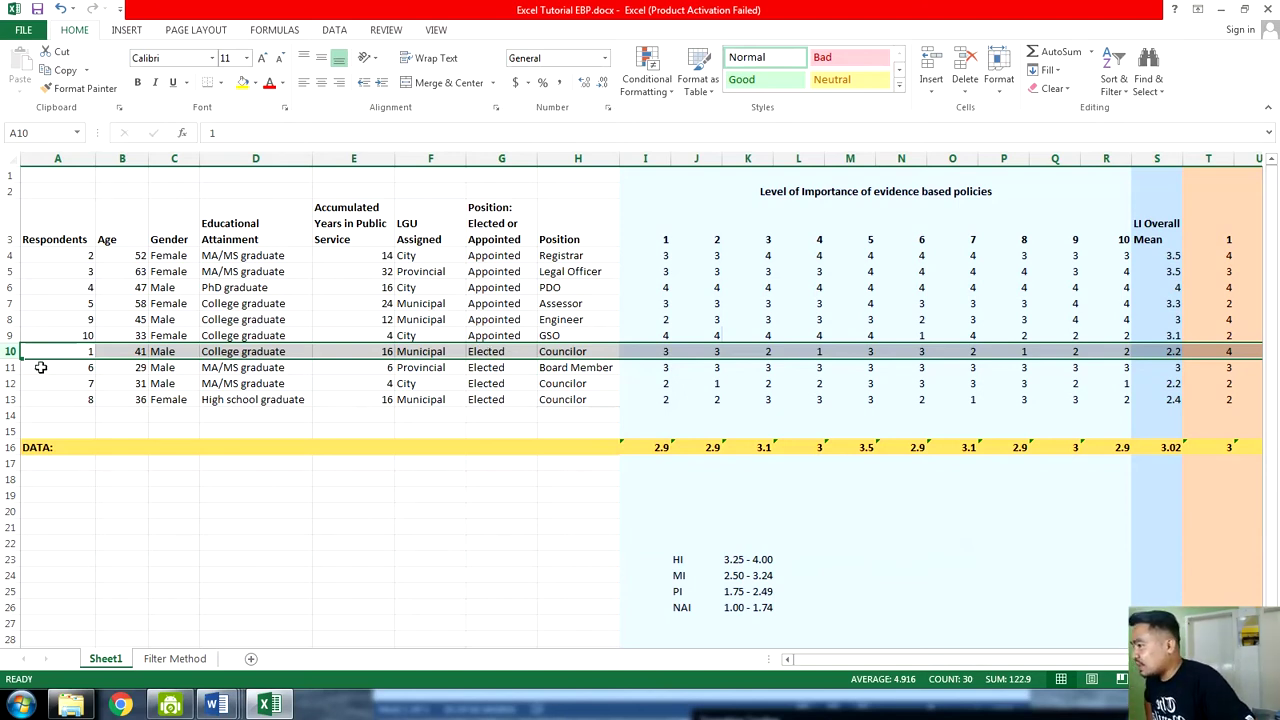
click(14, 256)
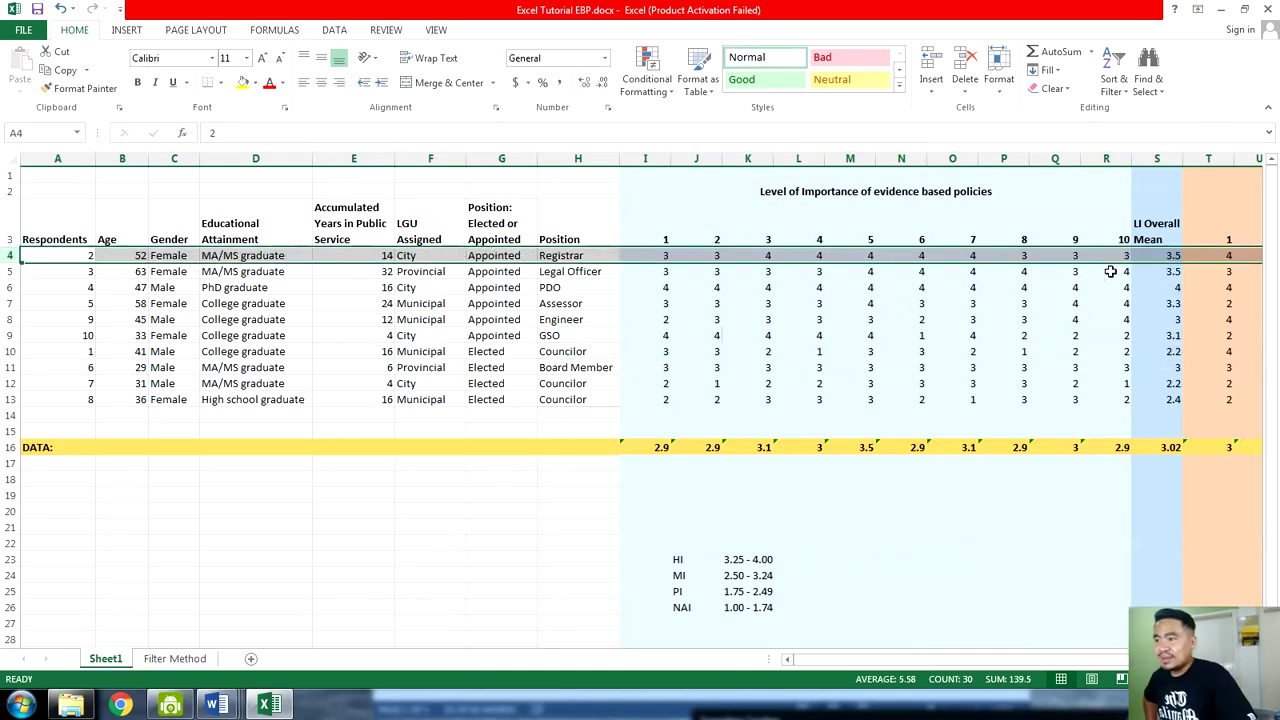
click(500, 256)
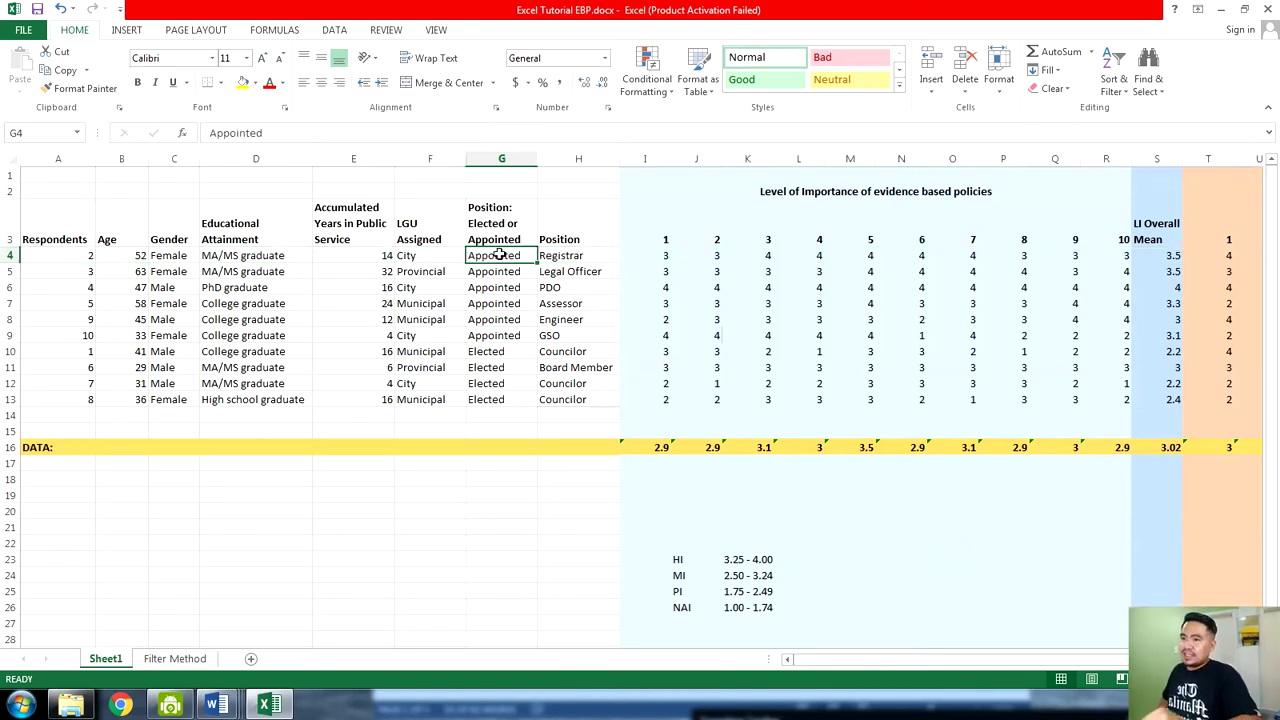
click(658, 259)
drag(658, 259, 657, 340)
click(558, 368)
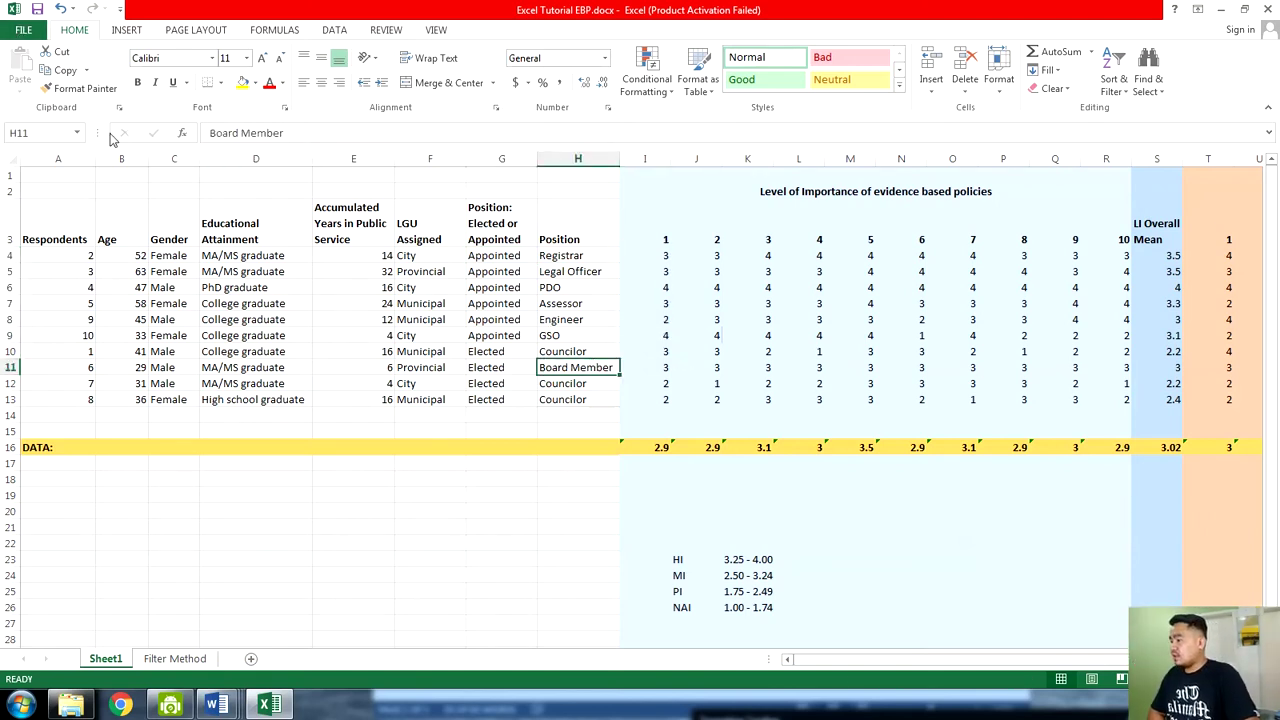
click(23, 30)
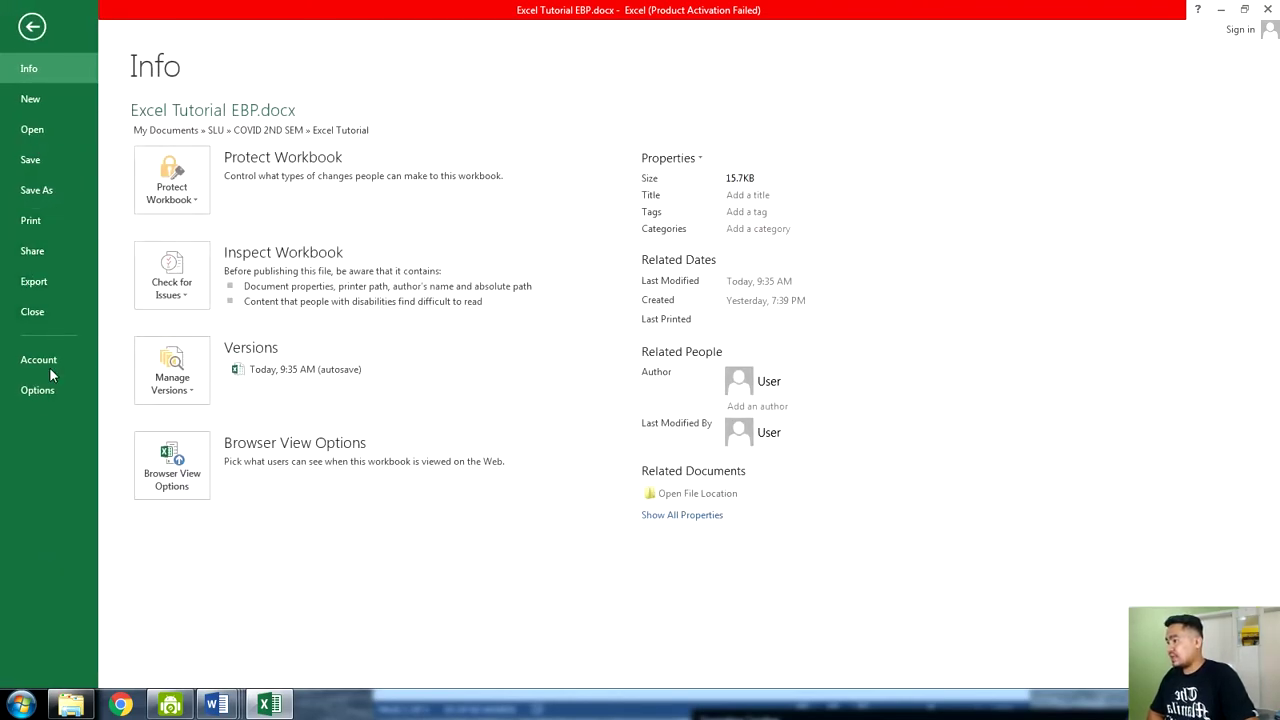
click(36, 390)
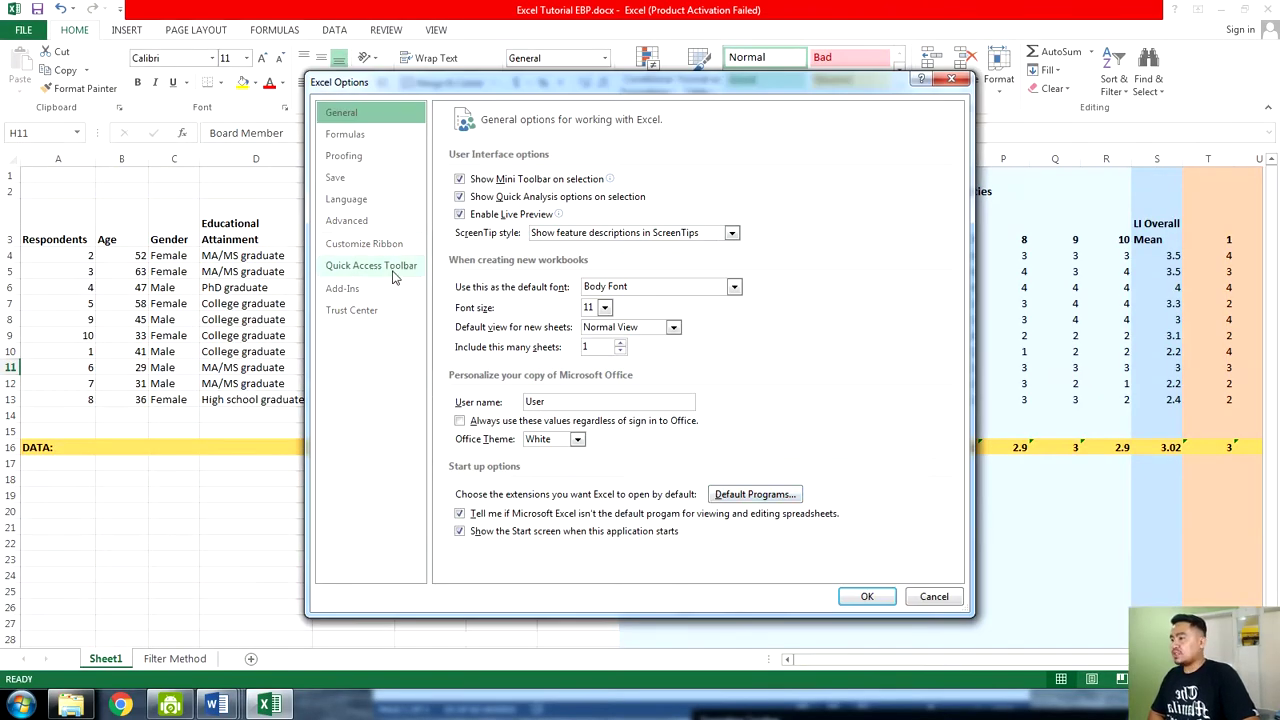
click(356, 288)
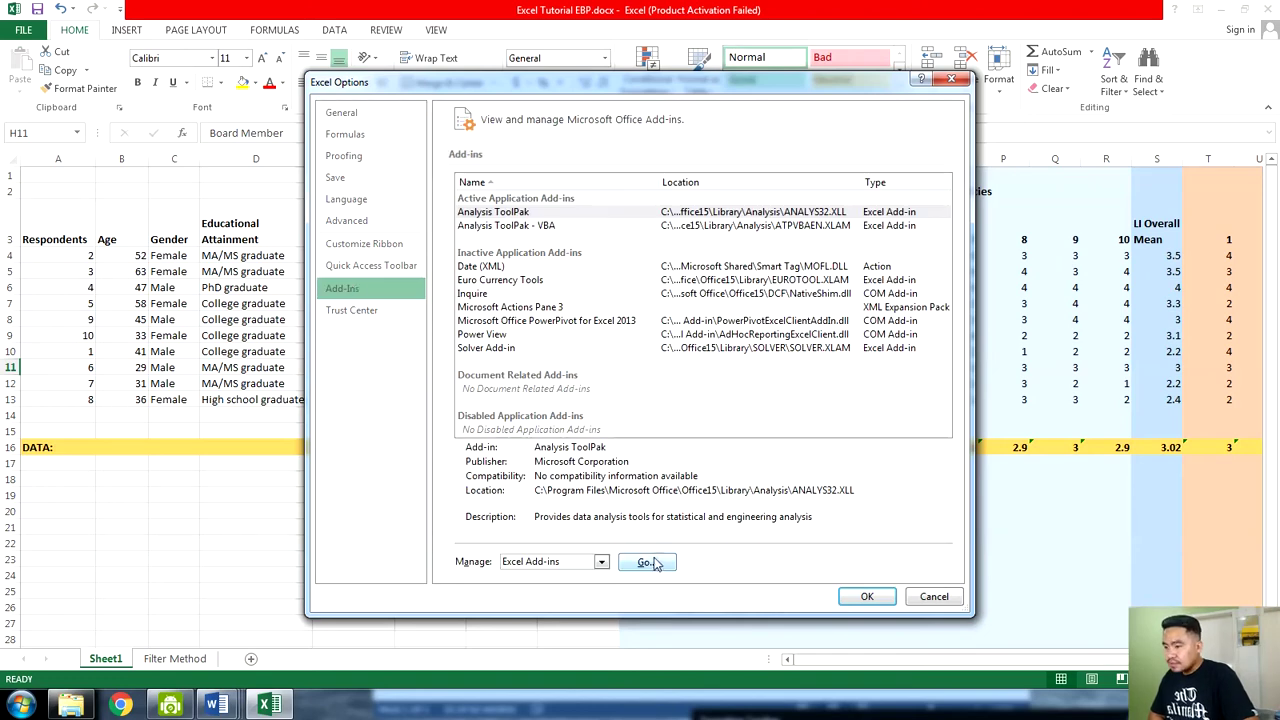
click(646, 563)
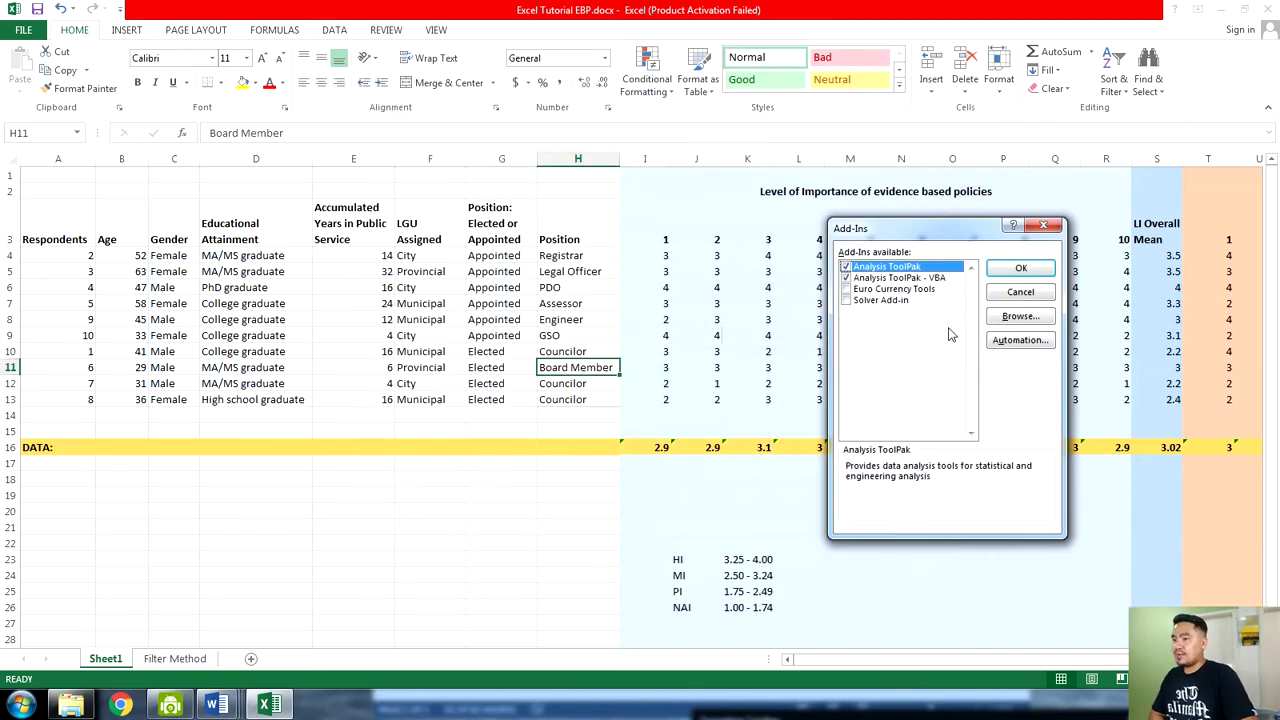
click(1048, 232)
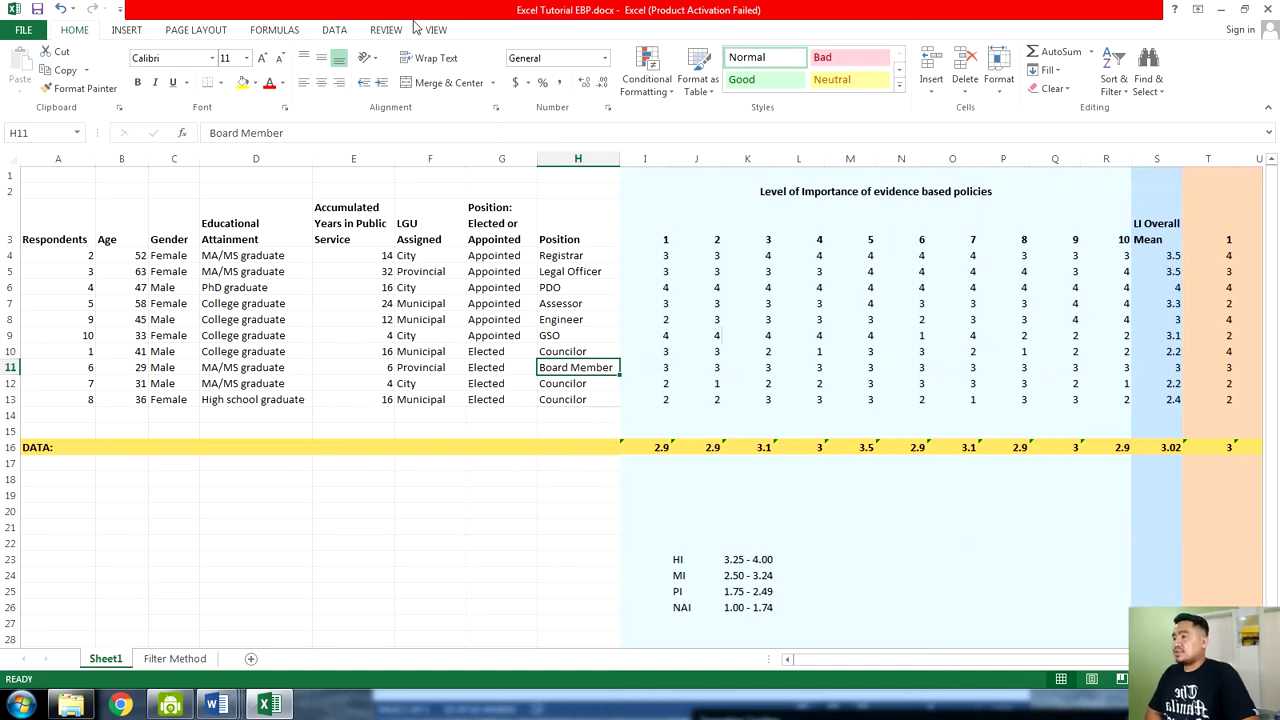
Preview the t-Test: Two-Sample Assuming Unequal Variances setup from Data Analysis, then cancel without running
click(350, 30)
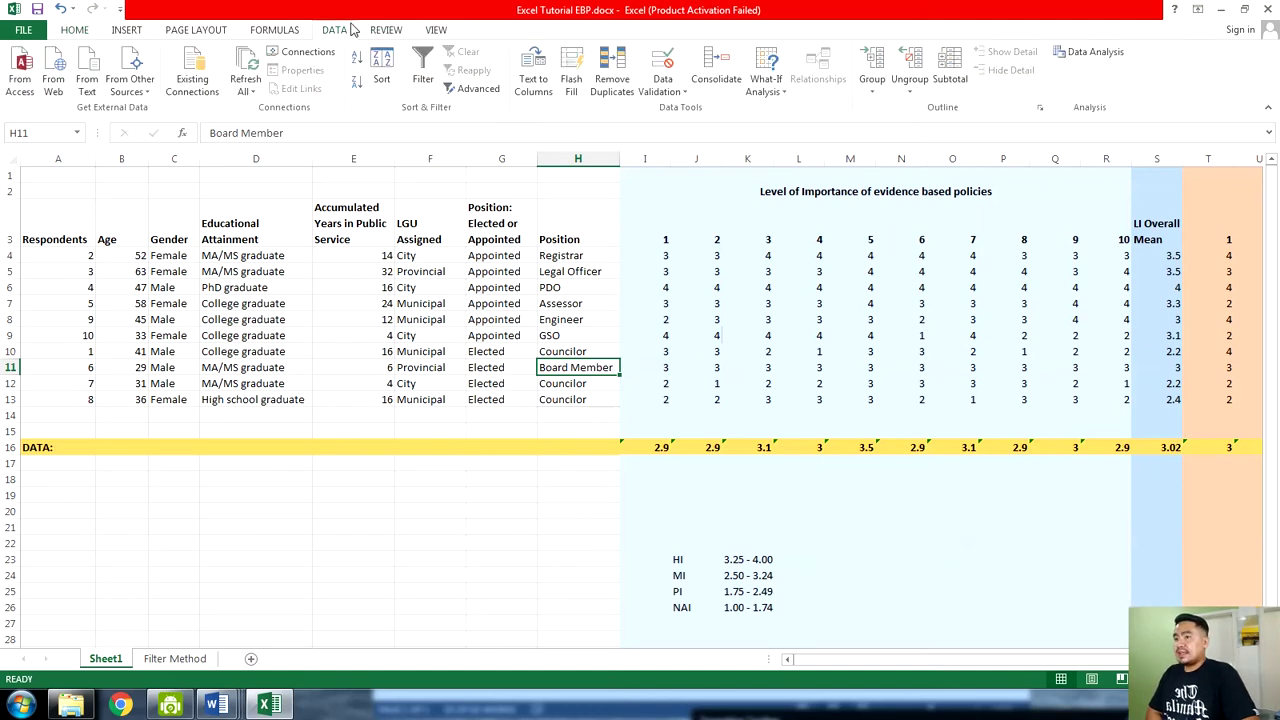
click(1068, 55)
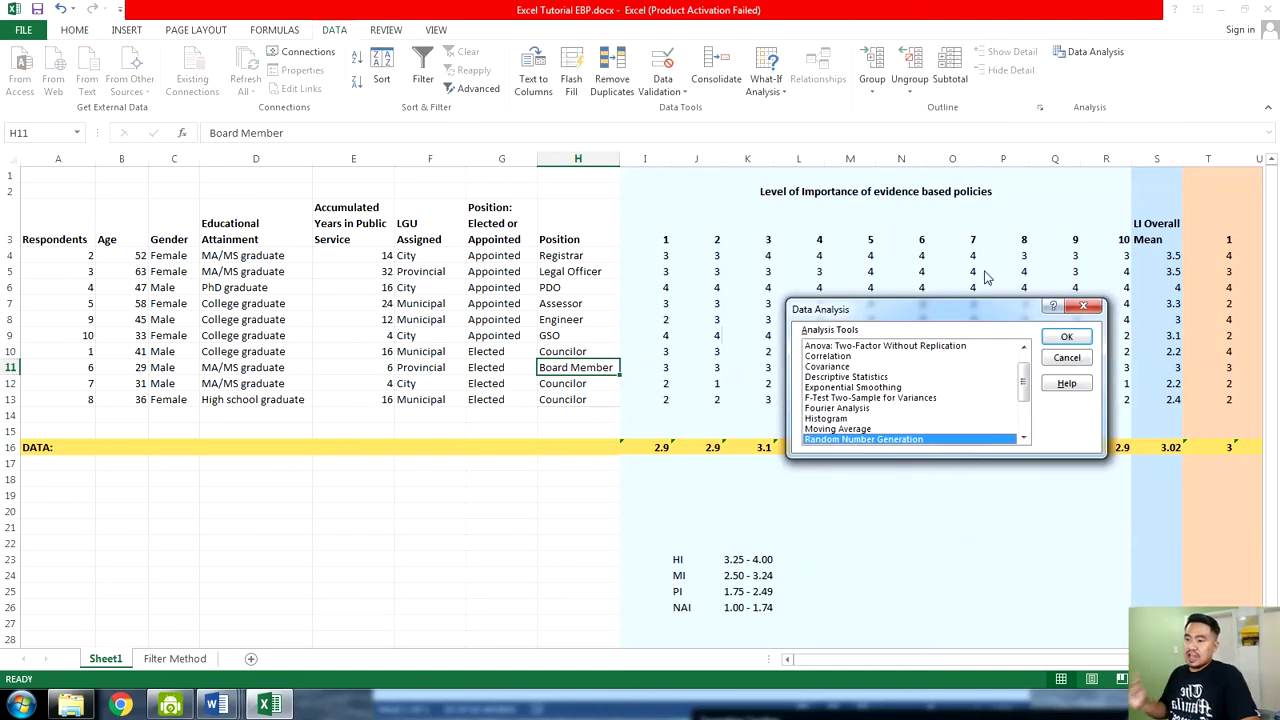
scroll(937, 426, down, 3)
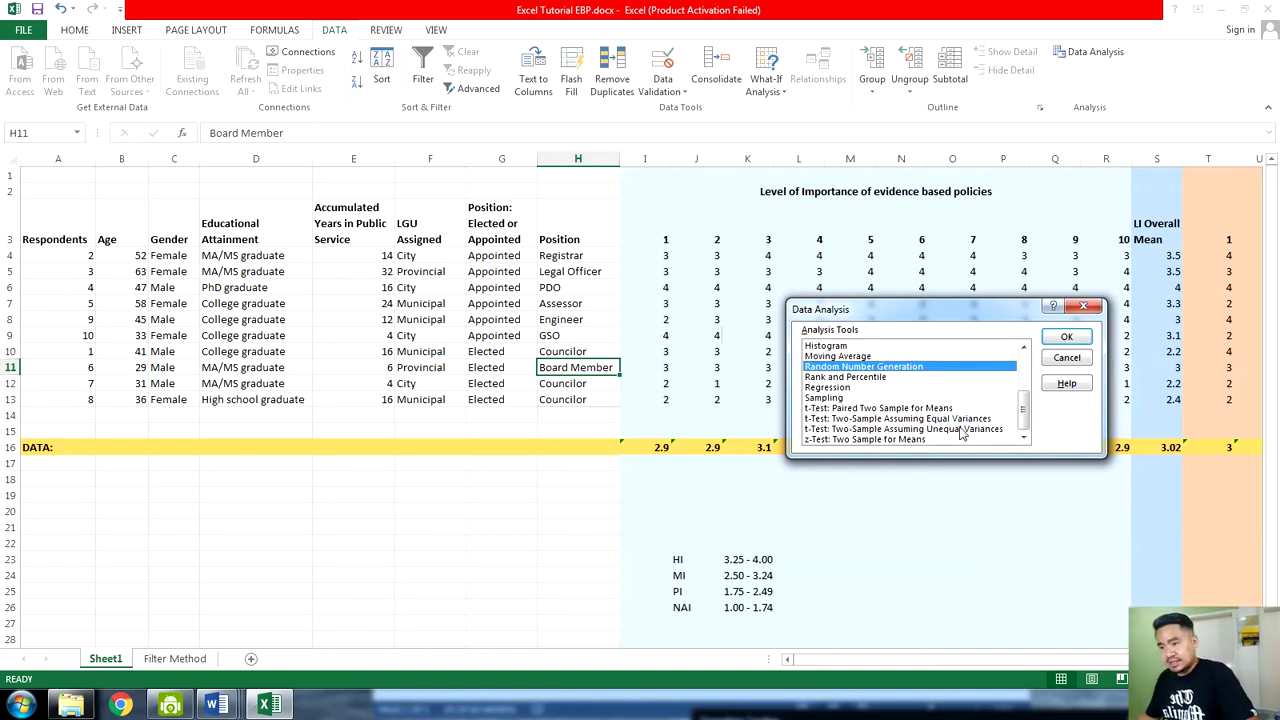
click(964, 420)
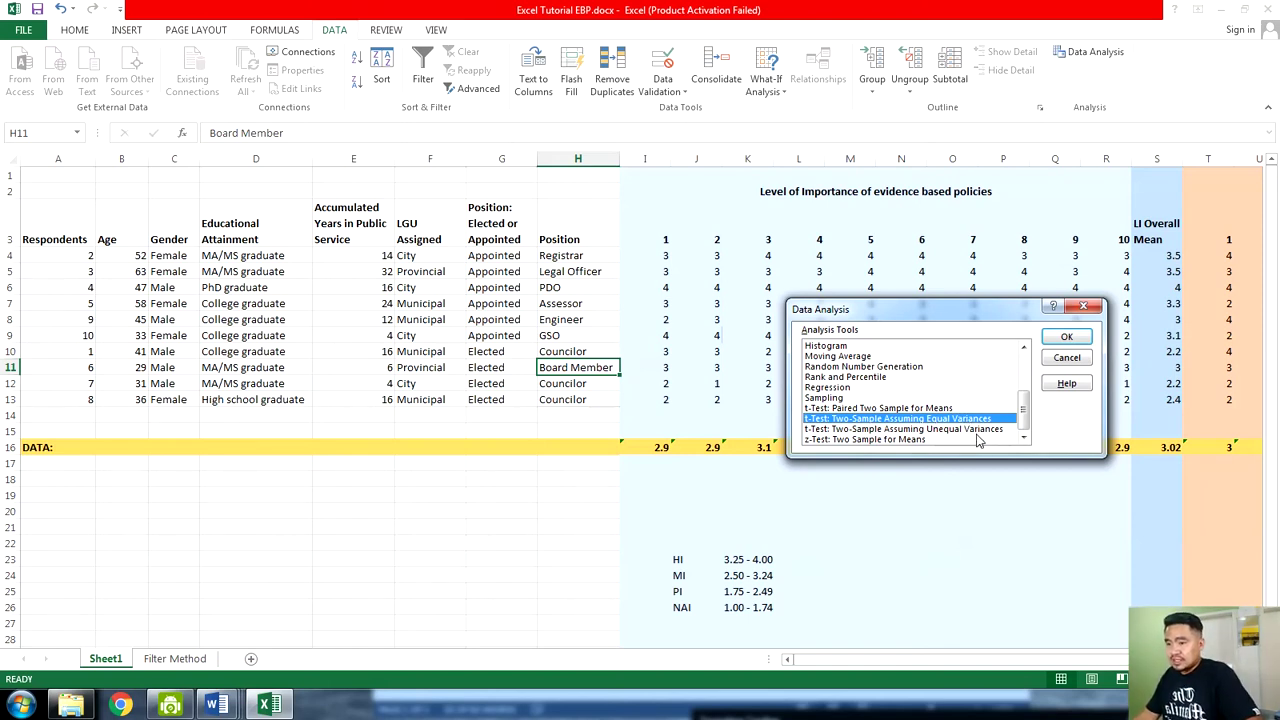
click(977, 429)
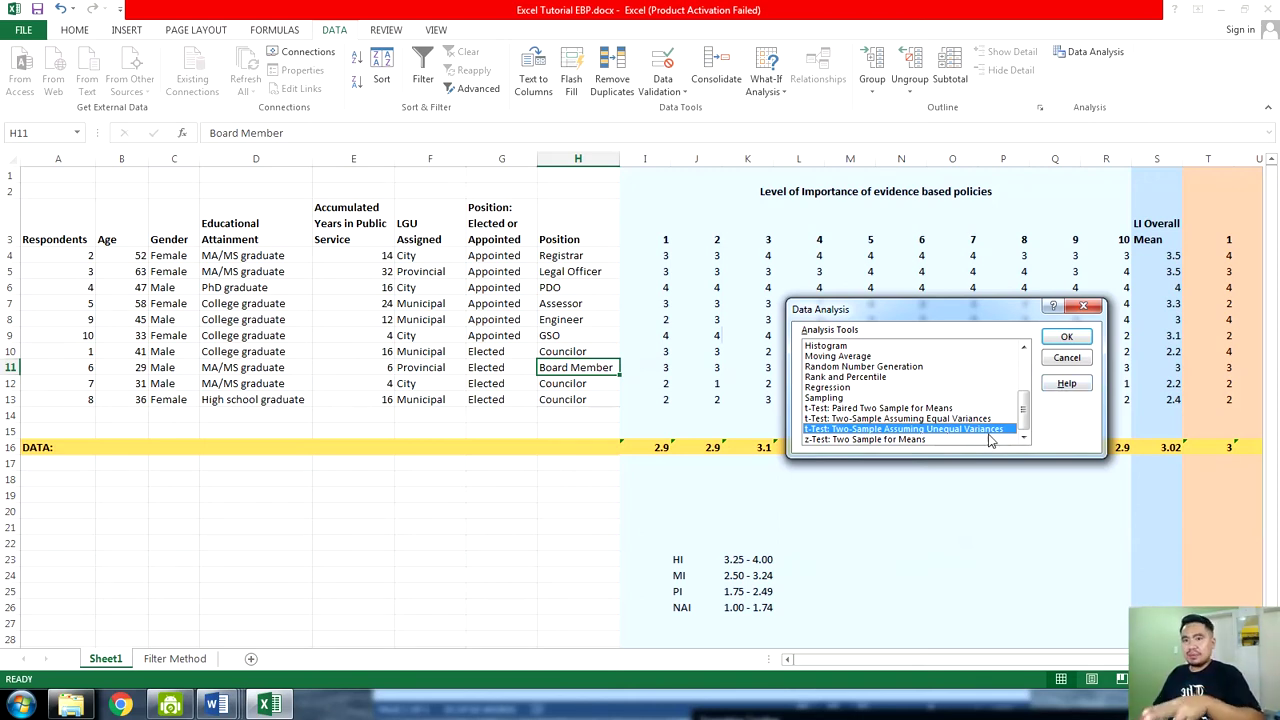
click(1068, 338)
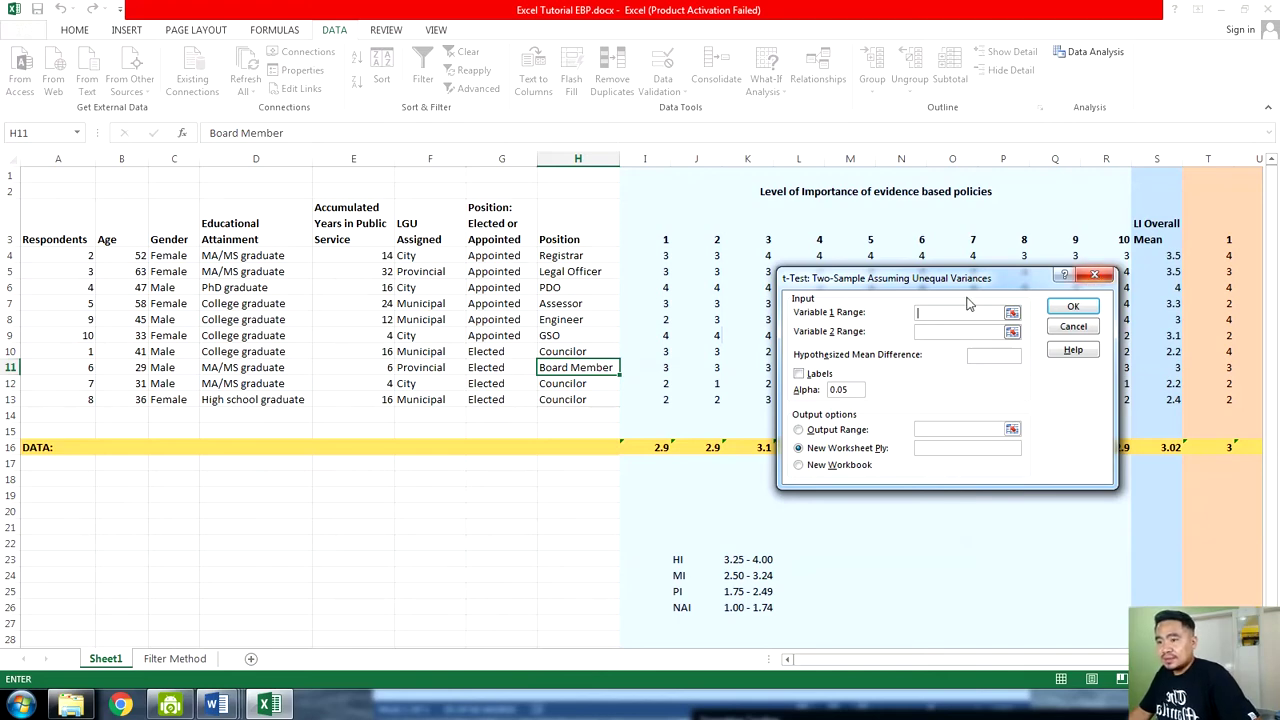
click(1094, 274)
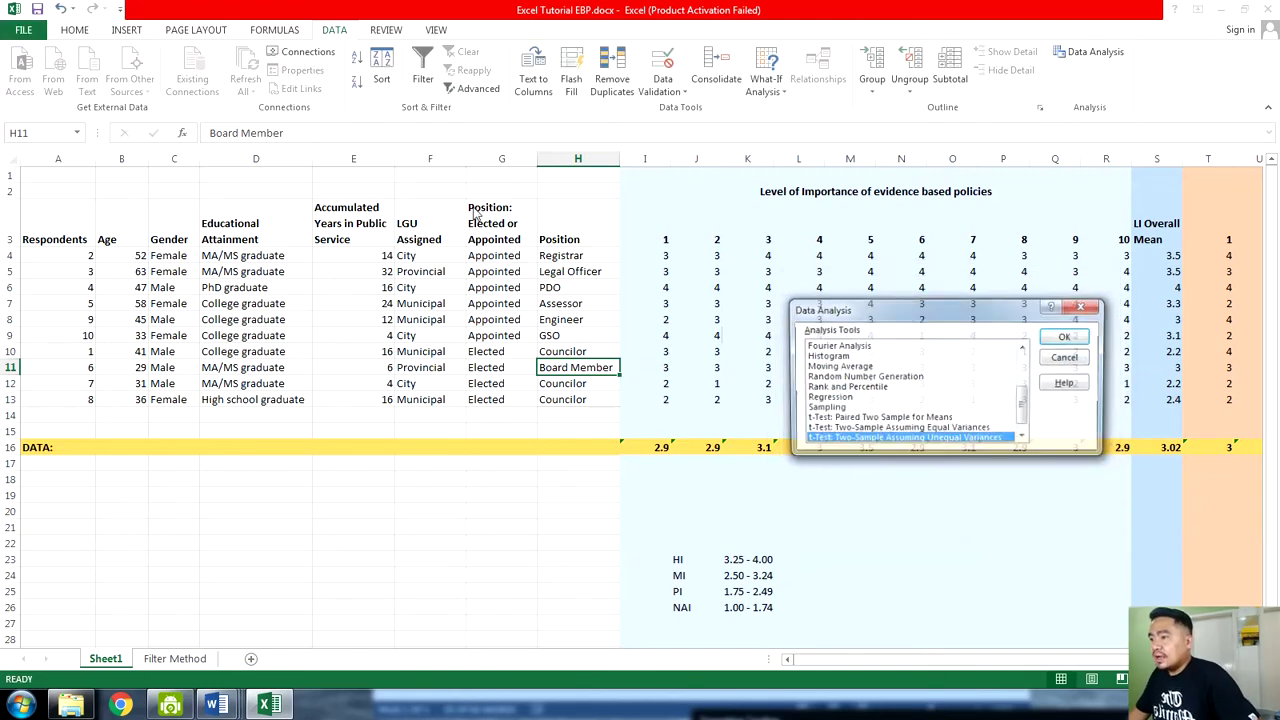
click(1080, 306)
click(600, 252)
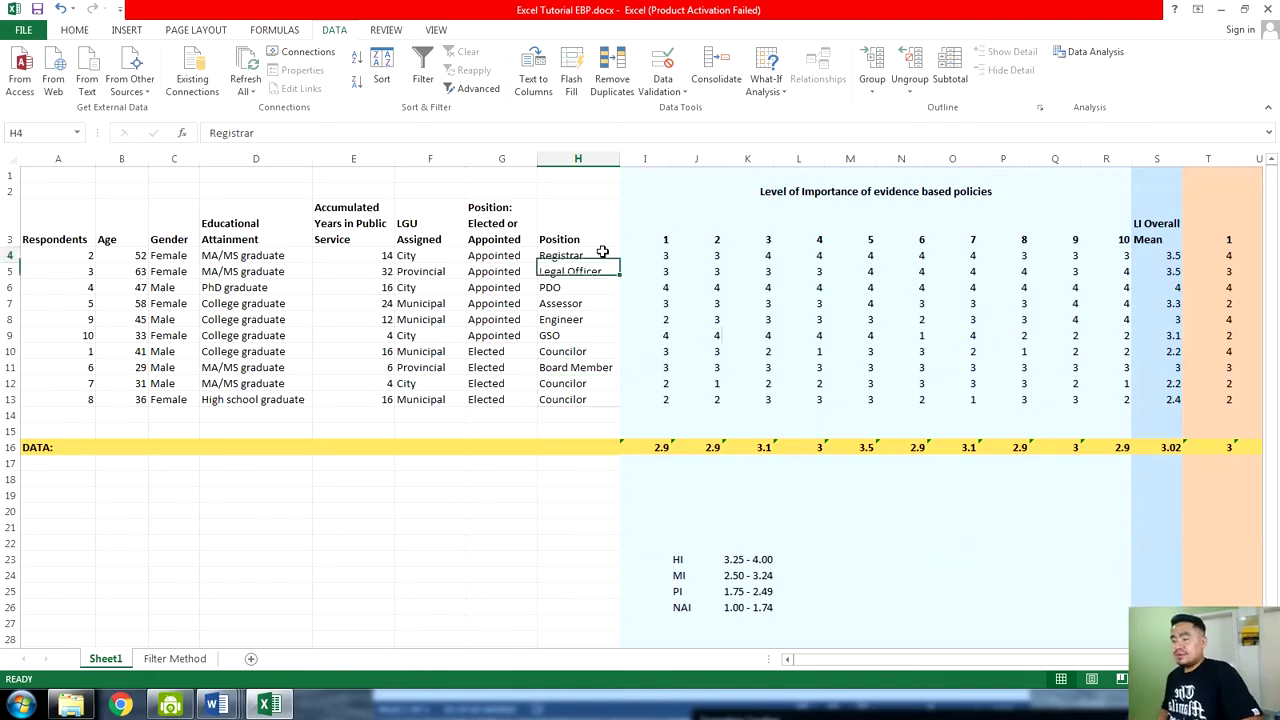
key(Right)
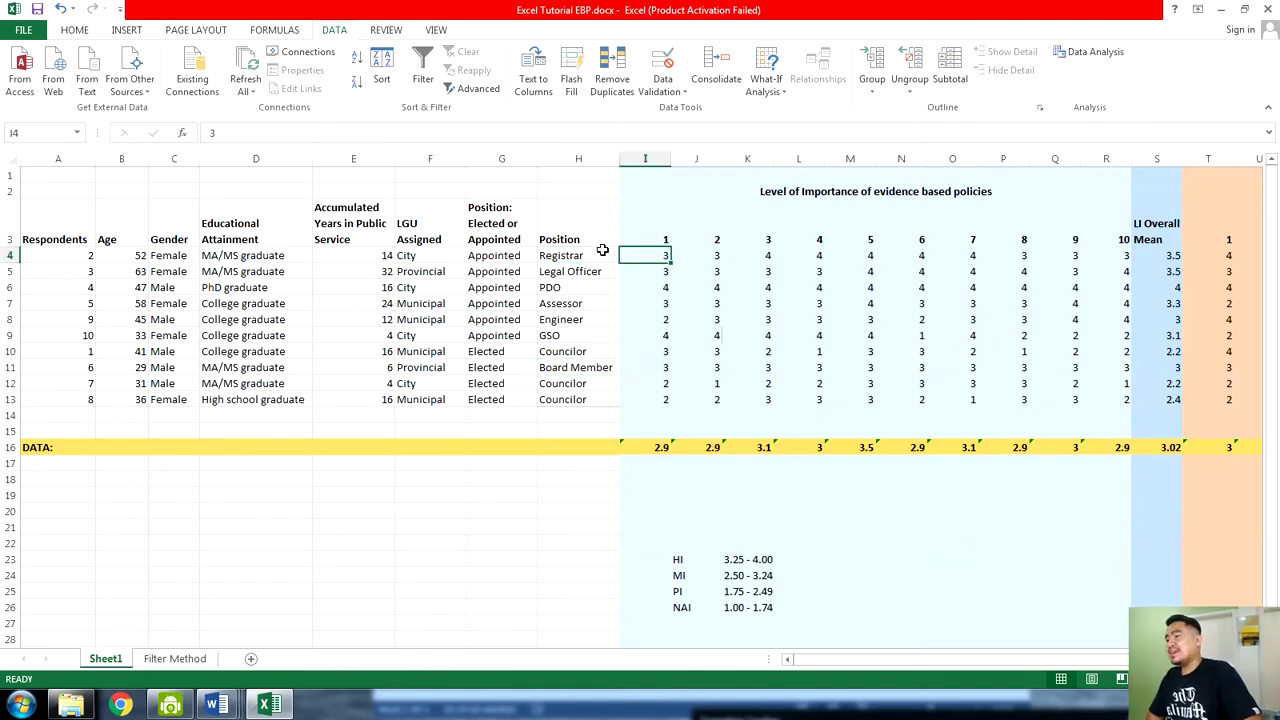
click(602, 253)
drag(503, 254, 495, 398)
click(1157, 256)
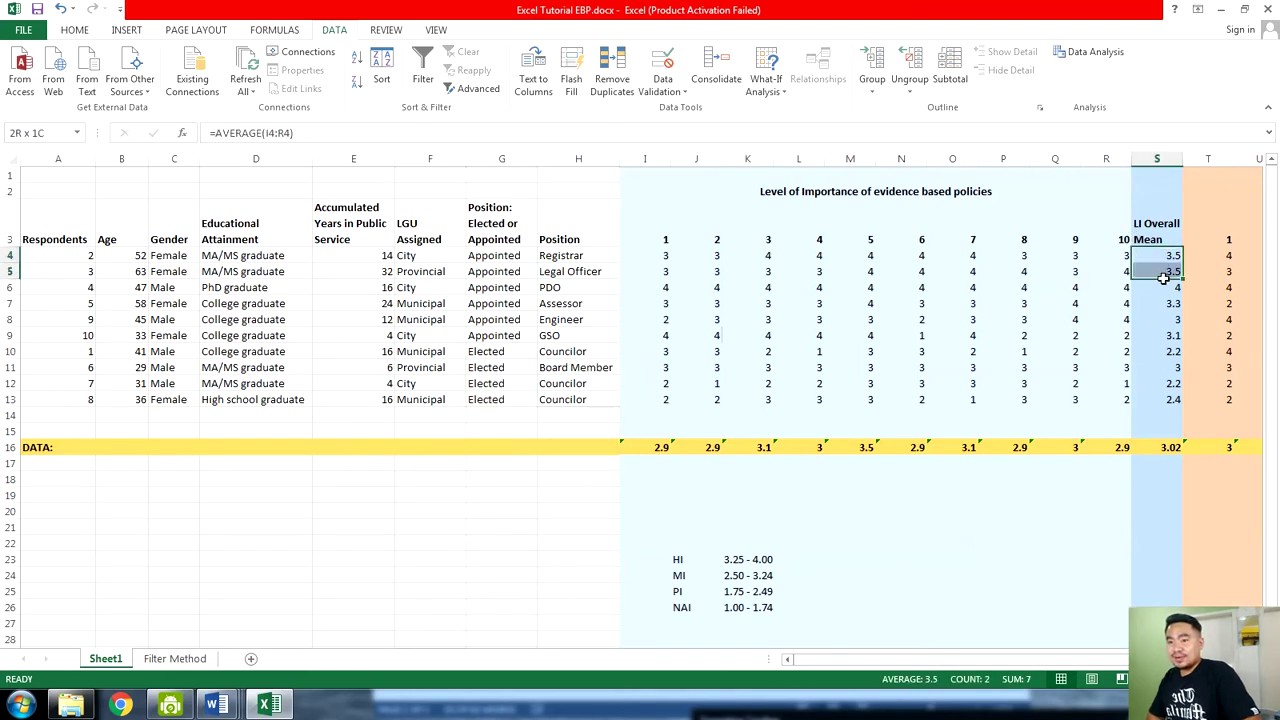
click(510, 252)
drag(510, 287, 497, 398)
drag(1168, 256, 1166, 290)
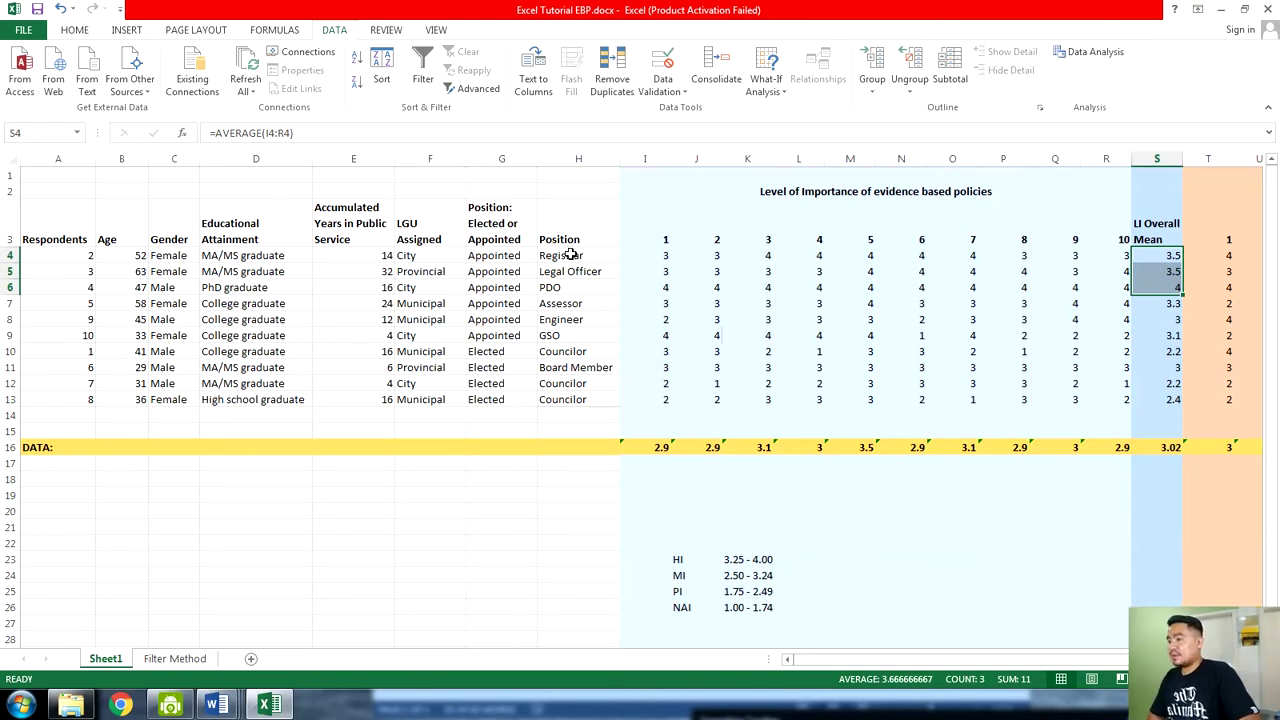
click(502, 158)
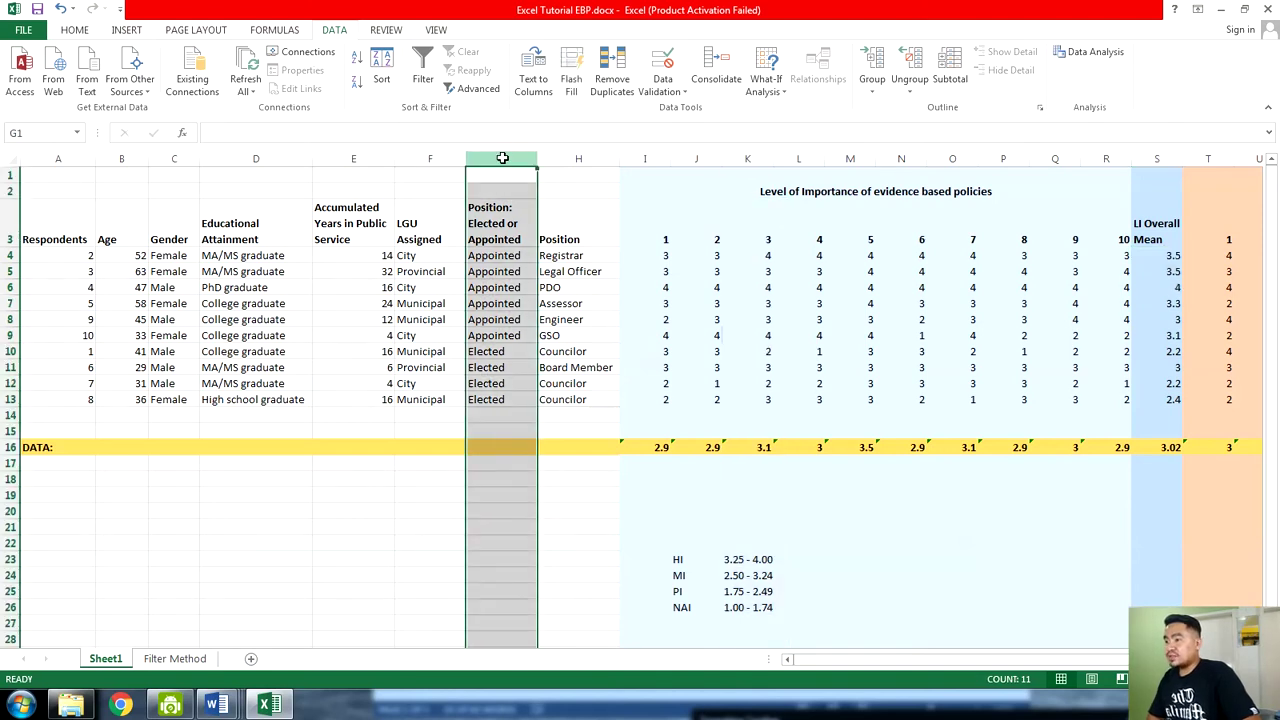
click(562, 257)
key(Right)
key(Right)
key(Right)
key(Right)
key(Right)
key(Right)
key(Right)
key(Right)
key(Right)
key(Right)
key(Right)
key(Right)
key(Right)
key(Right)
key(Right)
key(Right)
key(Right)
key(Right)
key(Right)
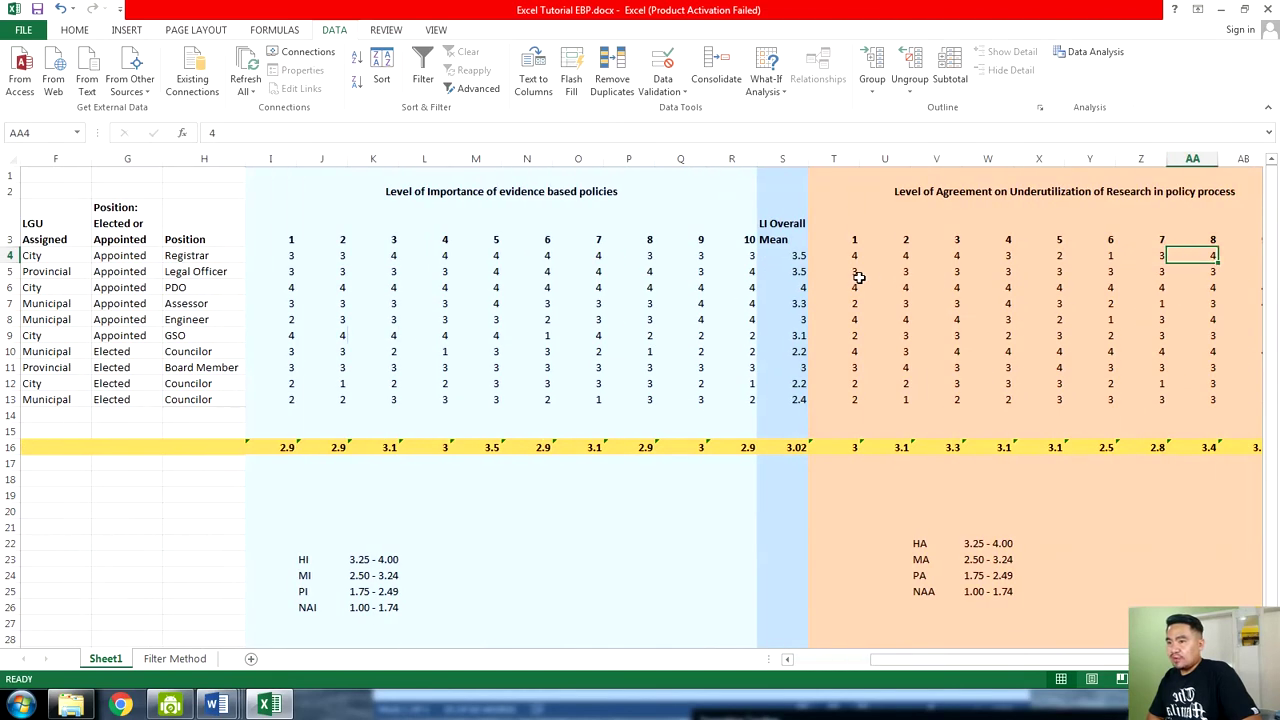
click(850, 256)
key(Right)
key(Right)
key(Right)
key(Right)
key(Right)
key(Right)
key(Right)
key(Right)
key(Right)
key(Right)
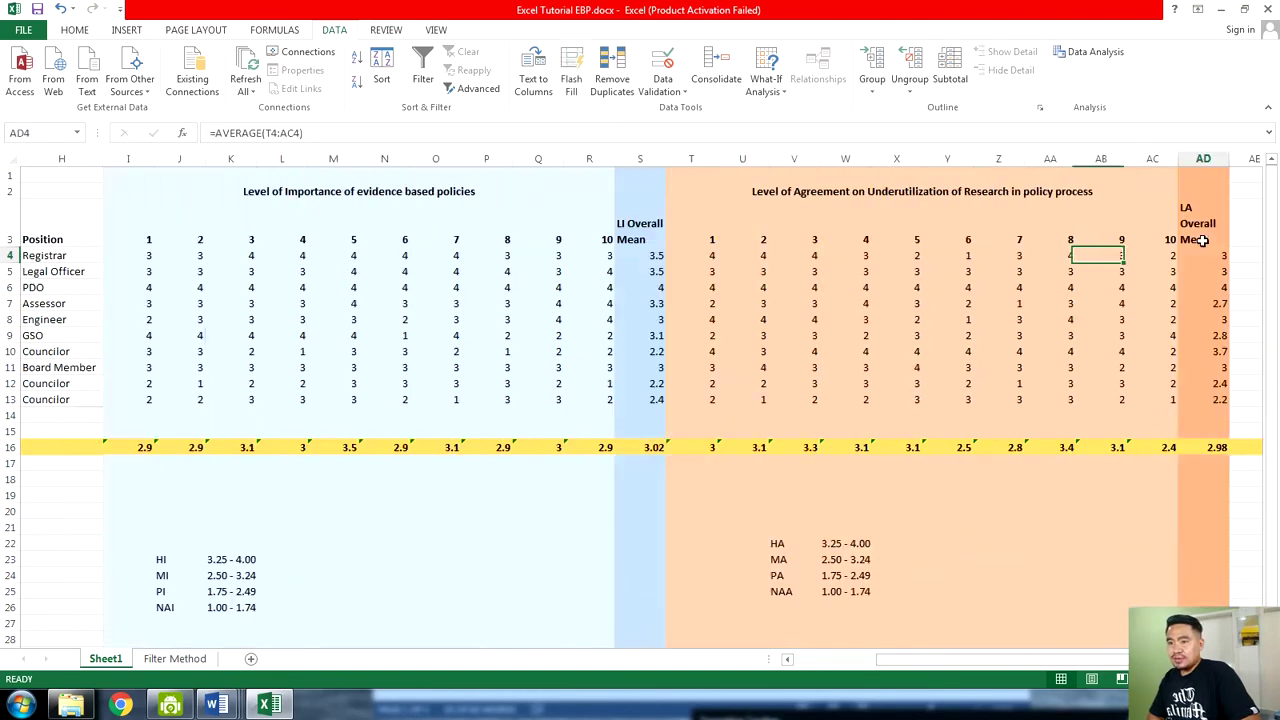
key(Right)
key(Right)
key(Right)
key(Right)
key(Right)
key(Left)
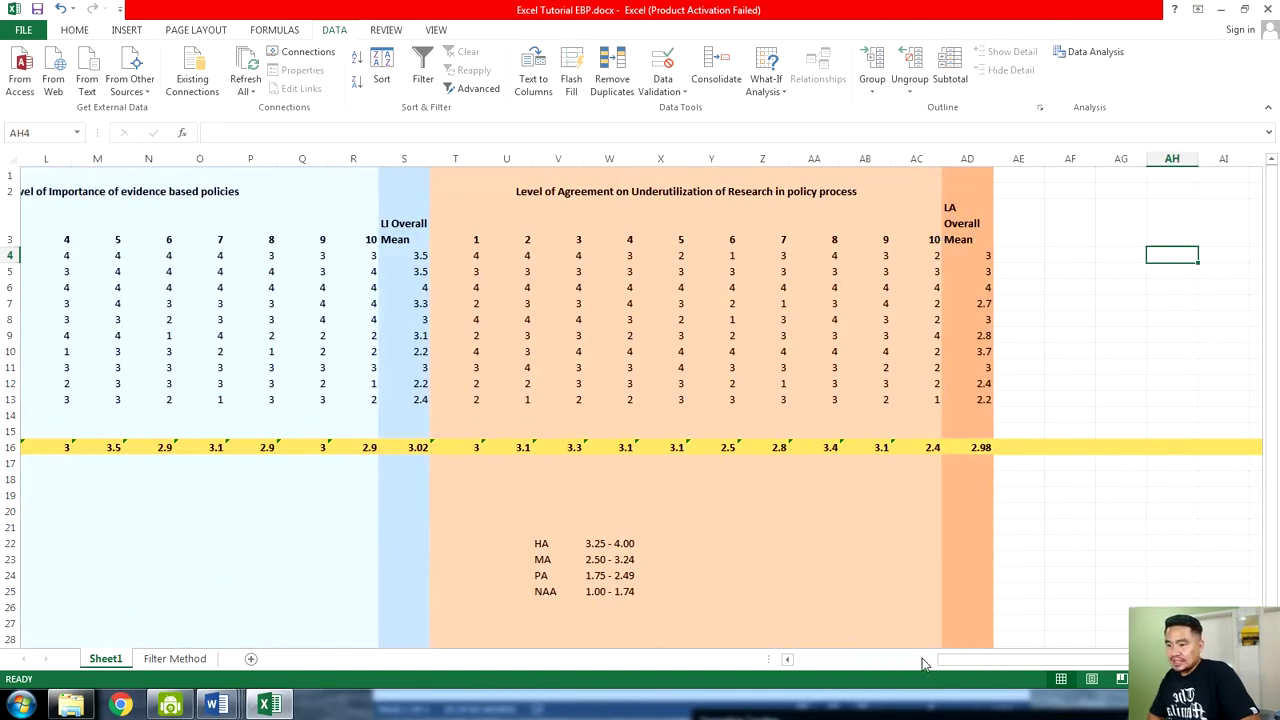
key(Left)
key(Left)
key(Left)
key(Left)
key(Left)
key(Left)
key(Left)
key(Left)
key(Left)
key(Left)
key(Left)
key(Left)
key(Left)
key(Left)
key(Left)
key(Left)
key(Left)
key(Left)
key(Left)
key(Left)
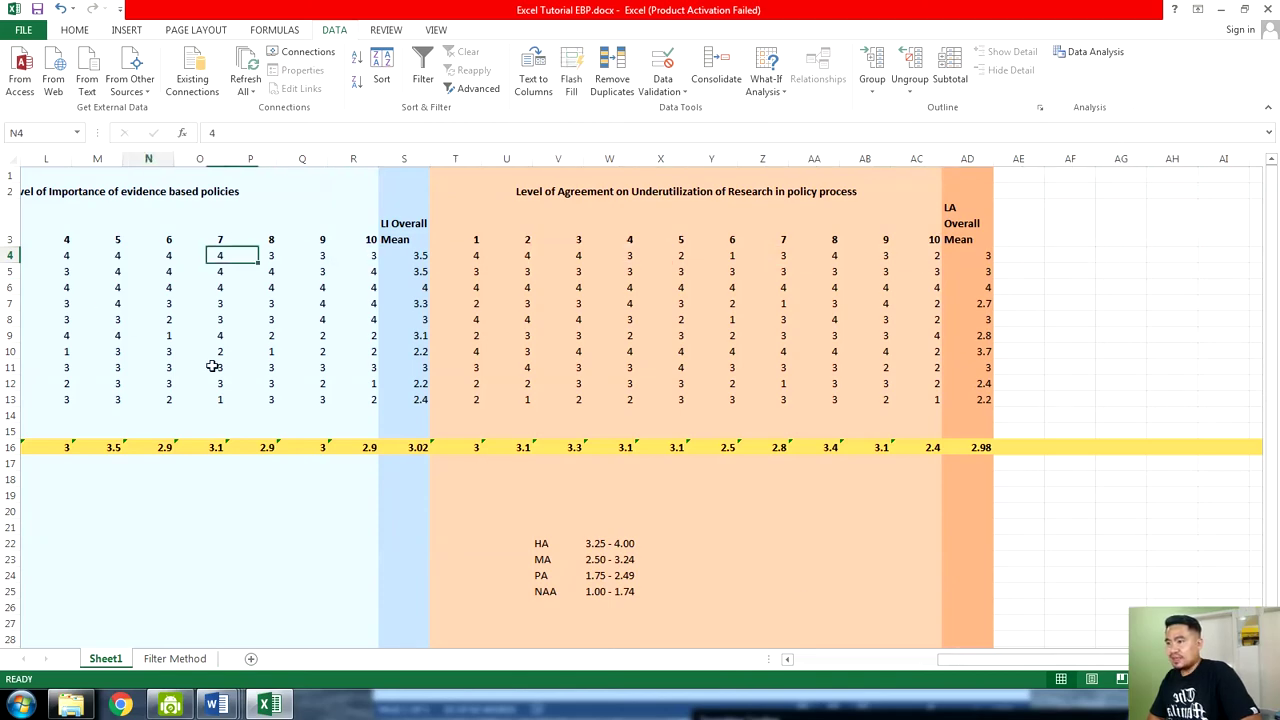
key(Left)
key(Left)
key(Left)
key(Left)
key(Left)
key(Left)
key(Left)
key(Left)
key(Left)
key(Left)
key(Left)
key(Left)
key(Left)
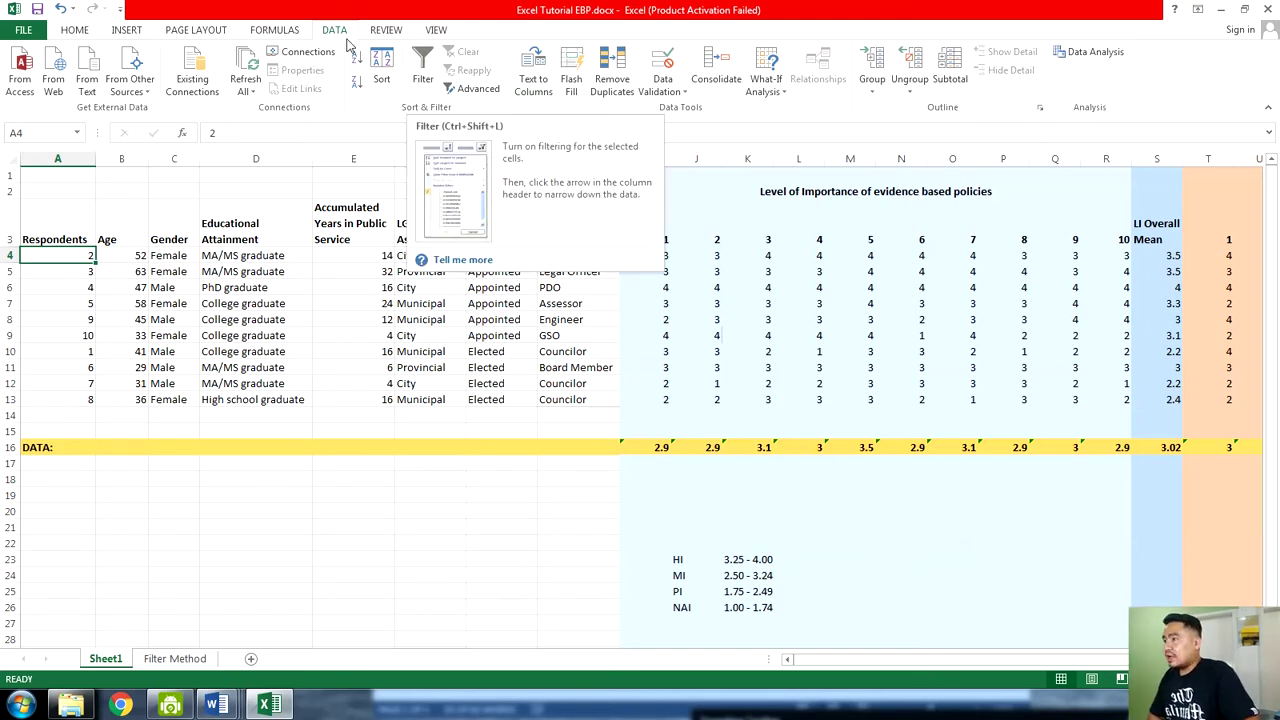
On the View tab, select cell H4 and look over the Freeze Panes options
click(441, 37)
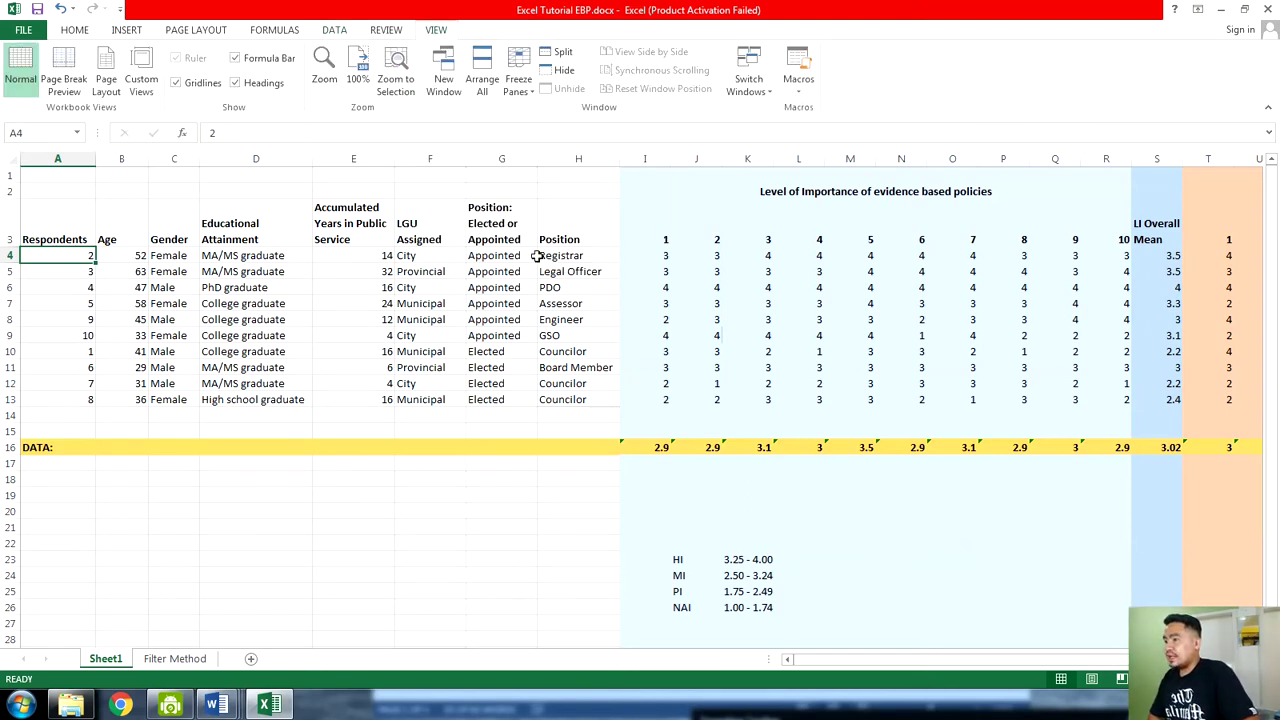
click(502, 159)
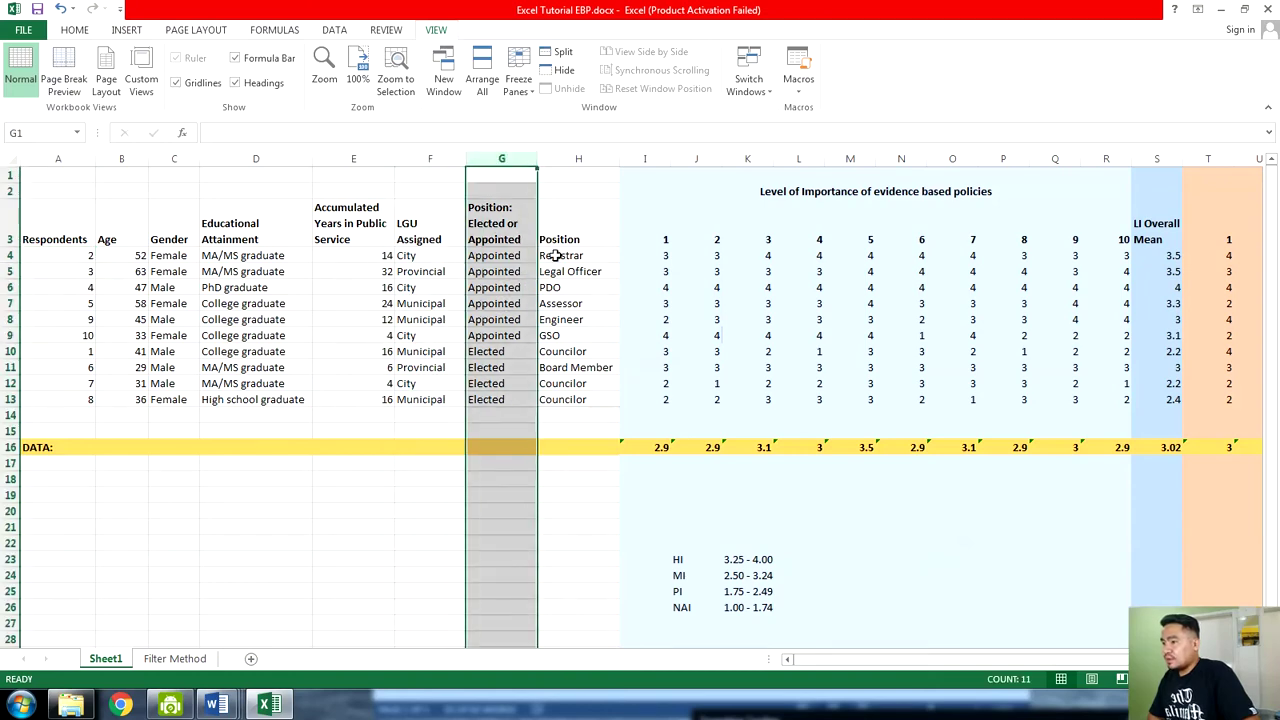
click(558, 257)
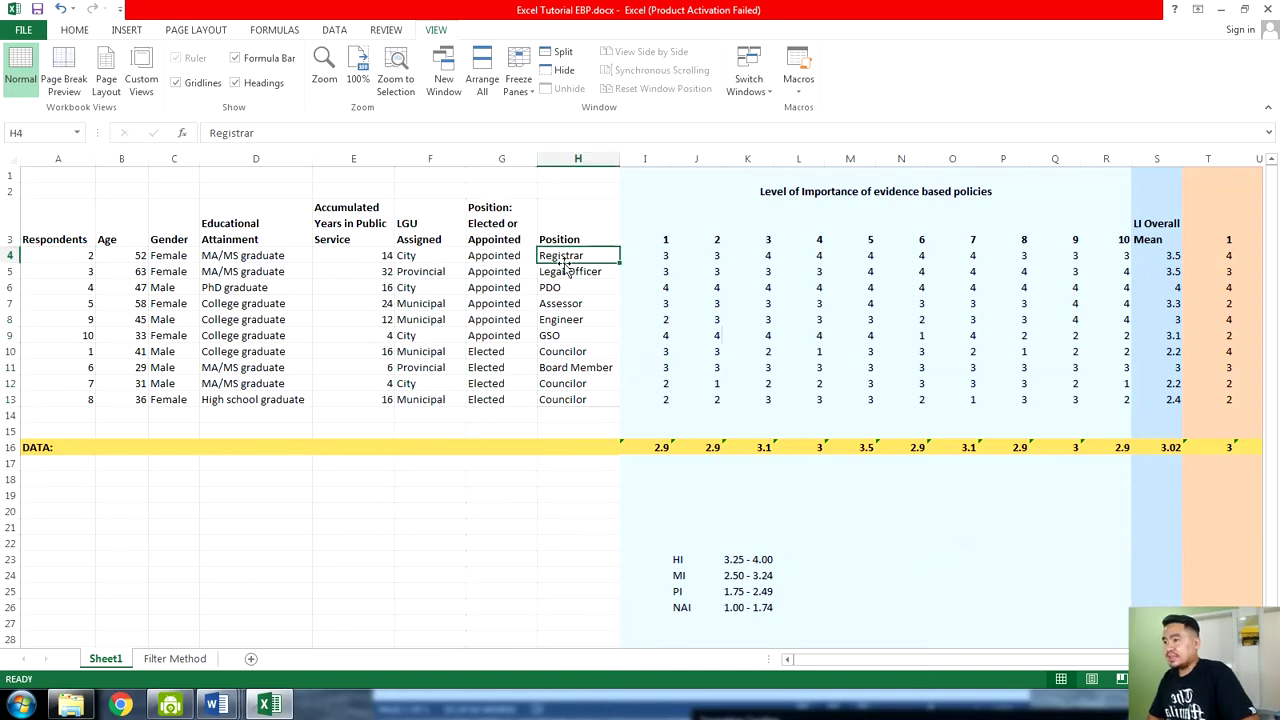
mouse_move(871, 650)
mouse_down()
mouse_move(977, 657)
mouse_move(860, 655)
mouse_up()
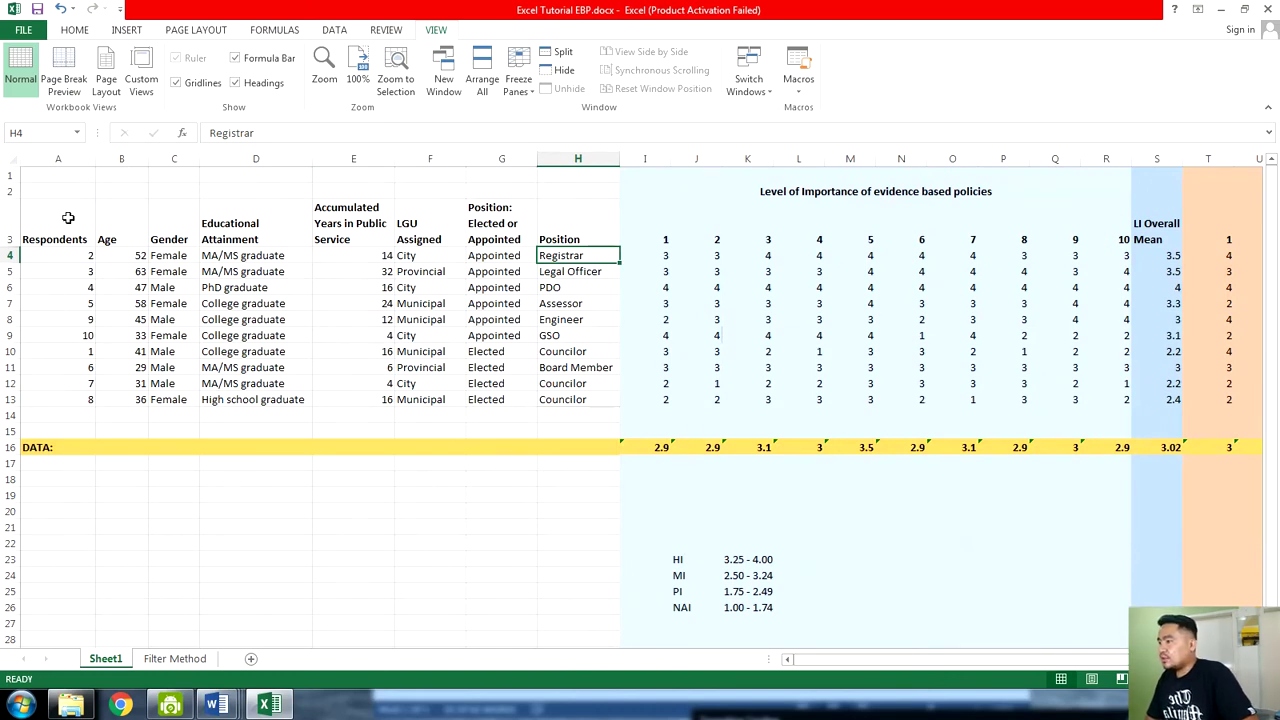
click(12, 222)
click(572, 257)
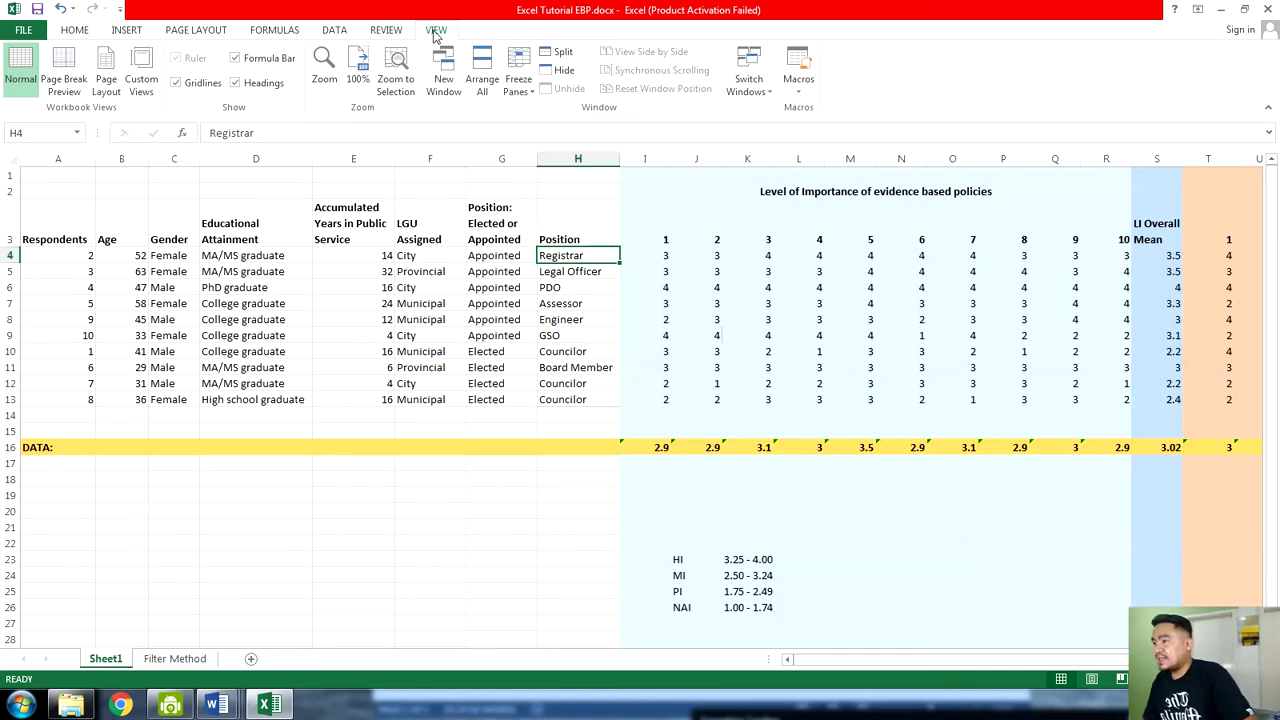
click(518, 86)
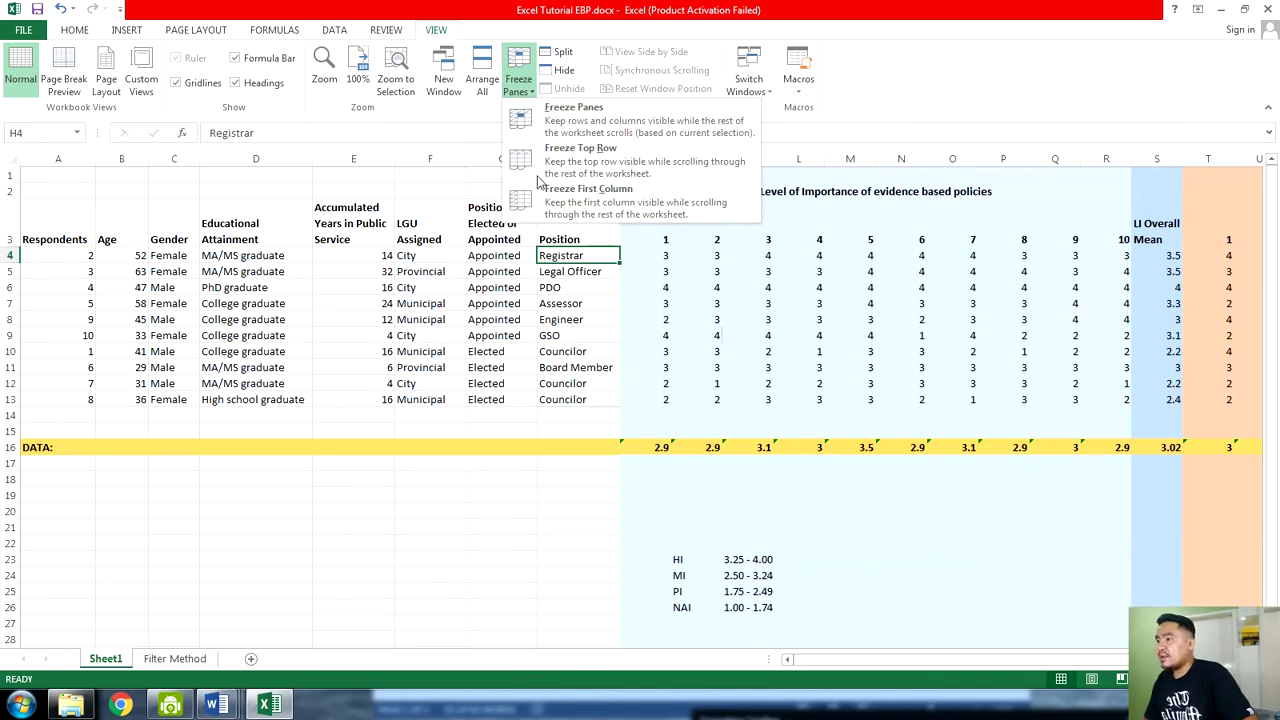
click(48, 211)
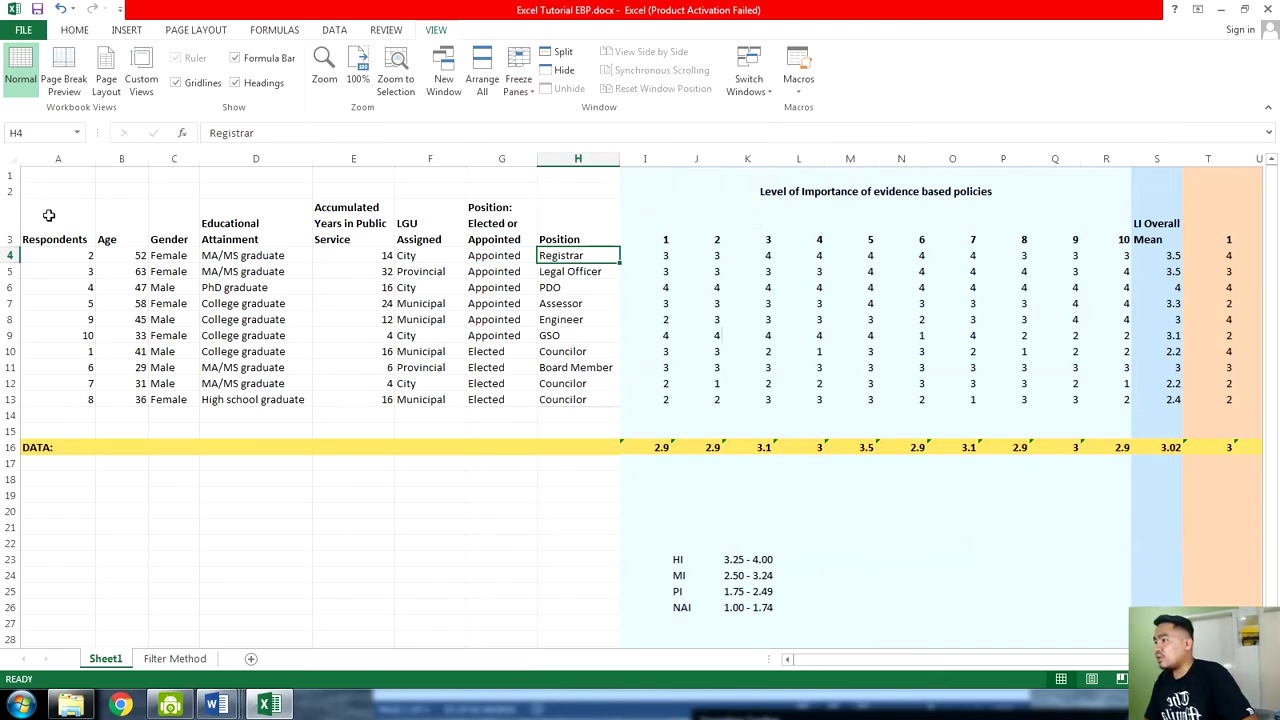
Freeze rows 1–3 and columns A–G using H4 as the freeze point
drag(48, 211, 754, 214)
click(763, 192)
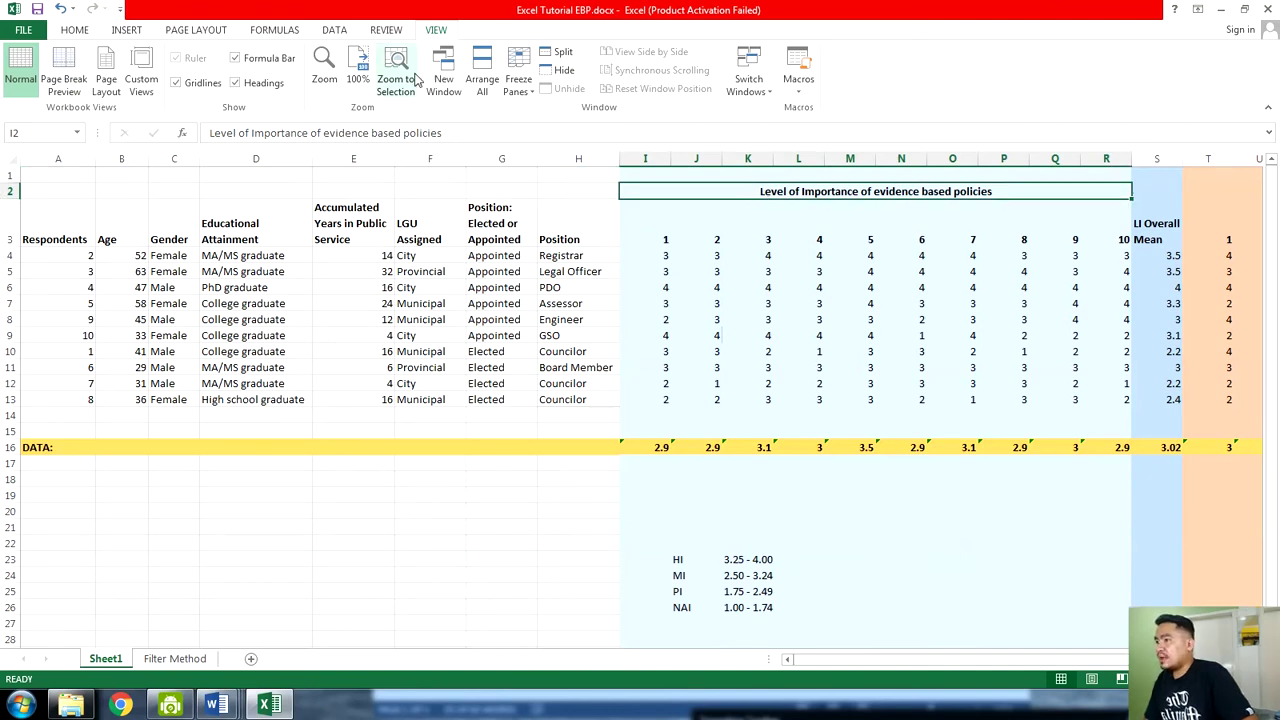
click(516, 84)
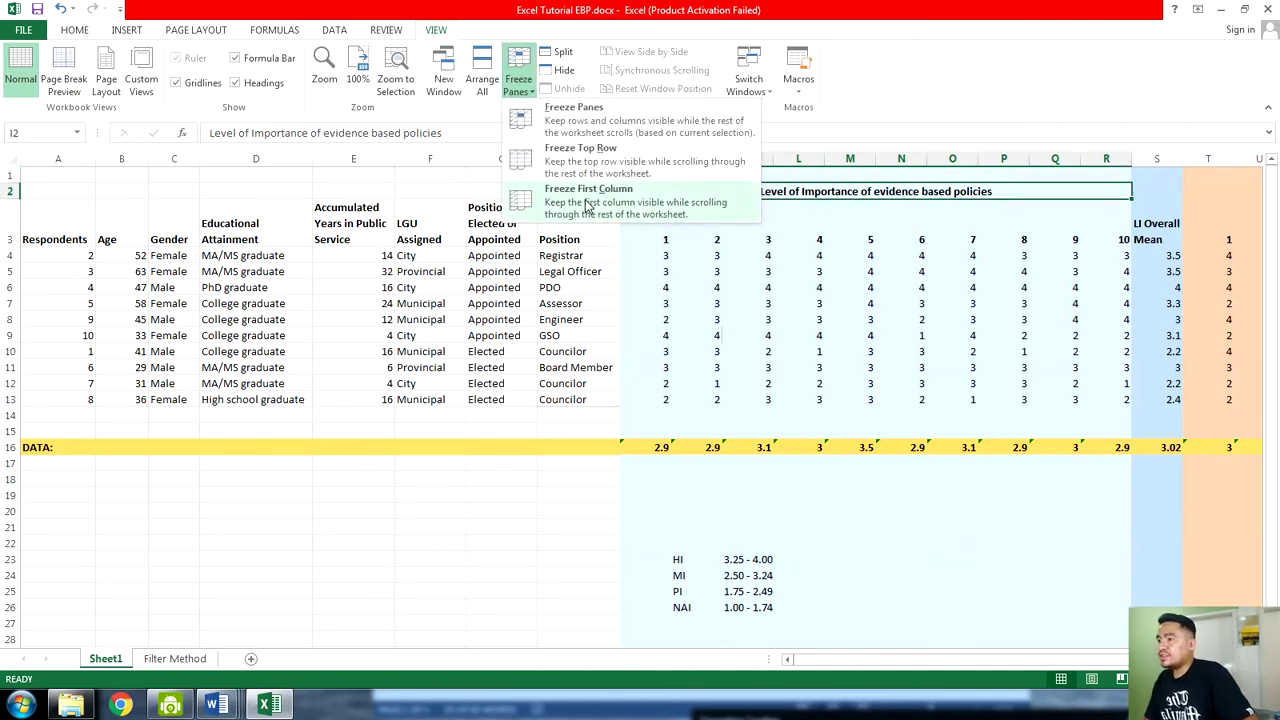
click(68, 158)
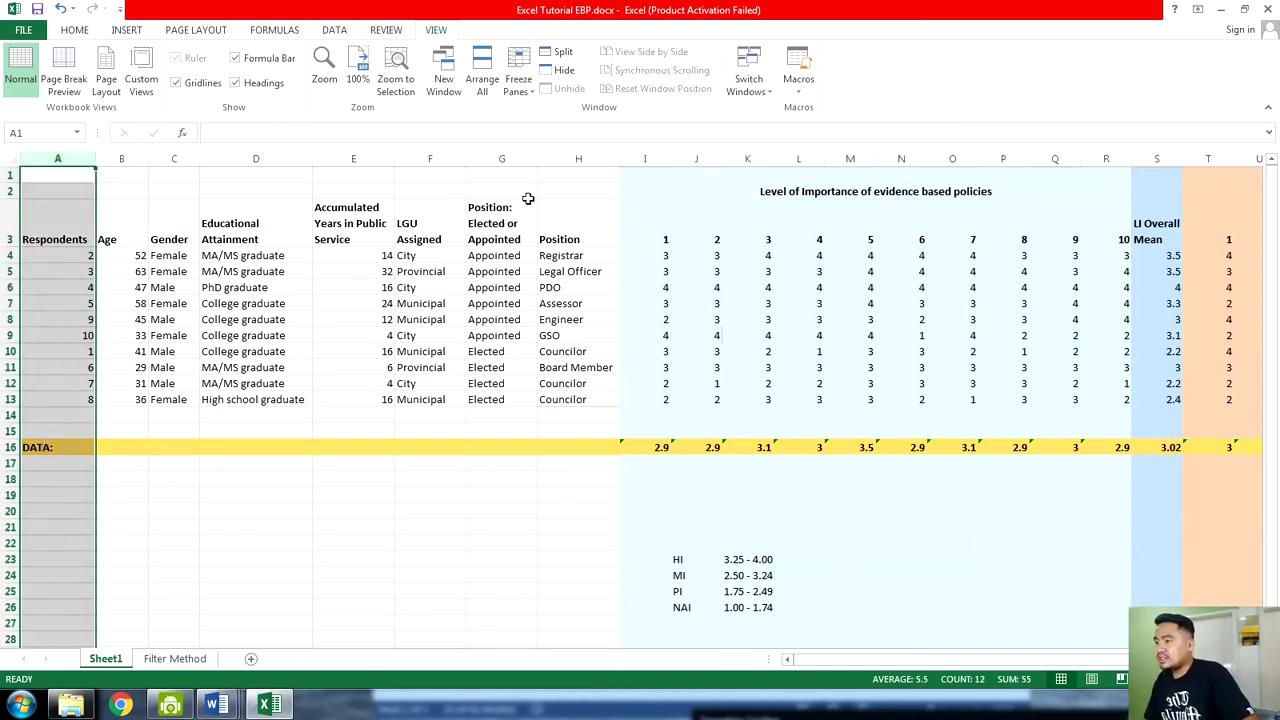
click(504, 159)
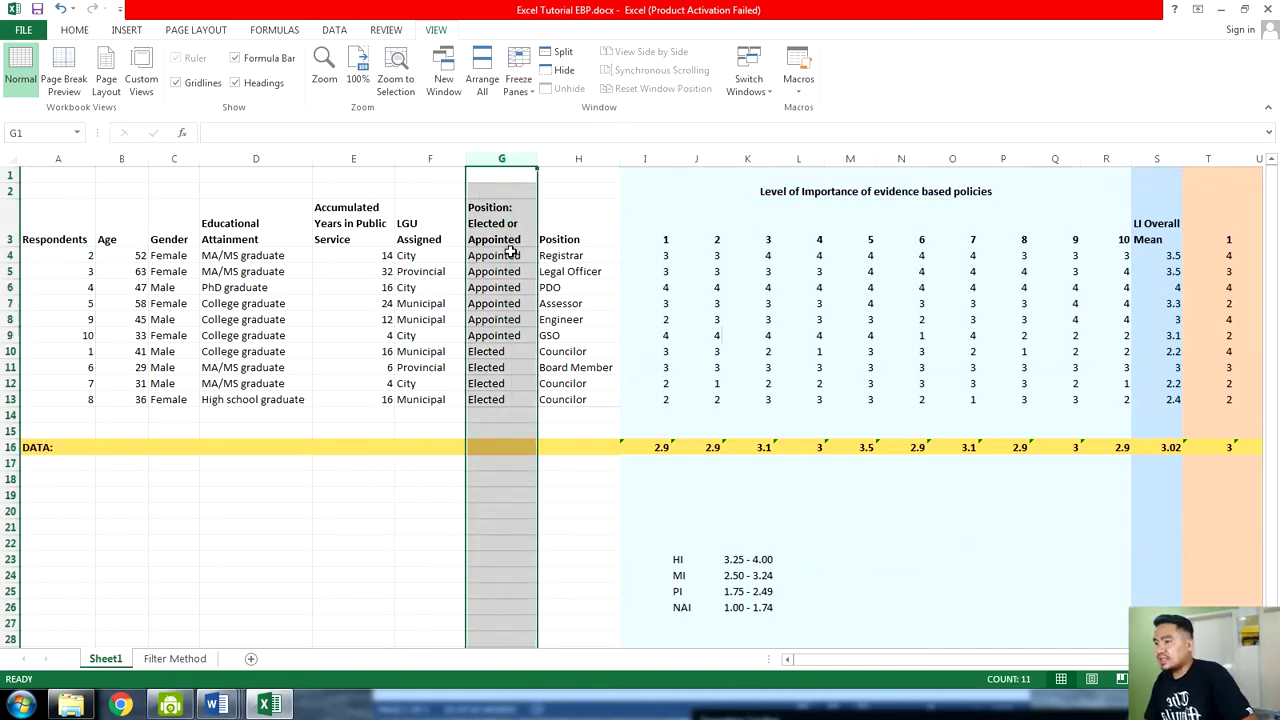
click(9, 239)
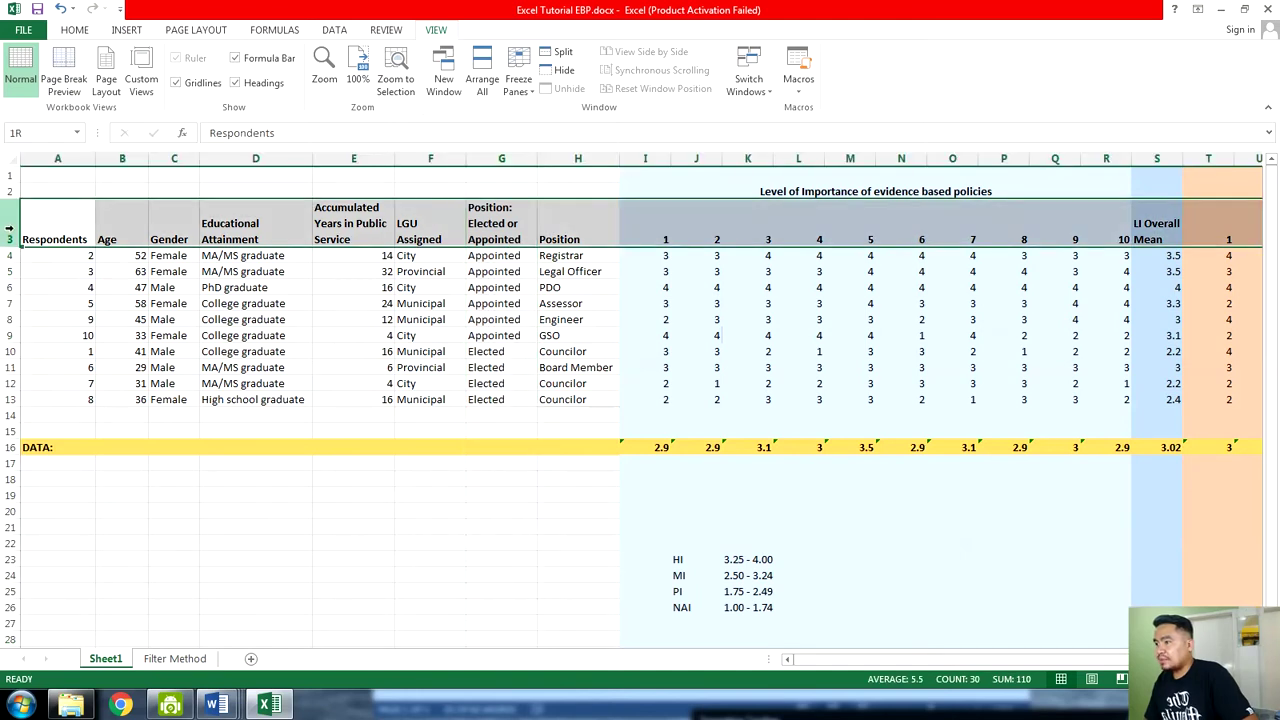
click(552, 257)
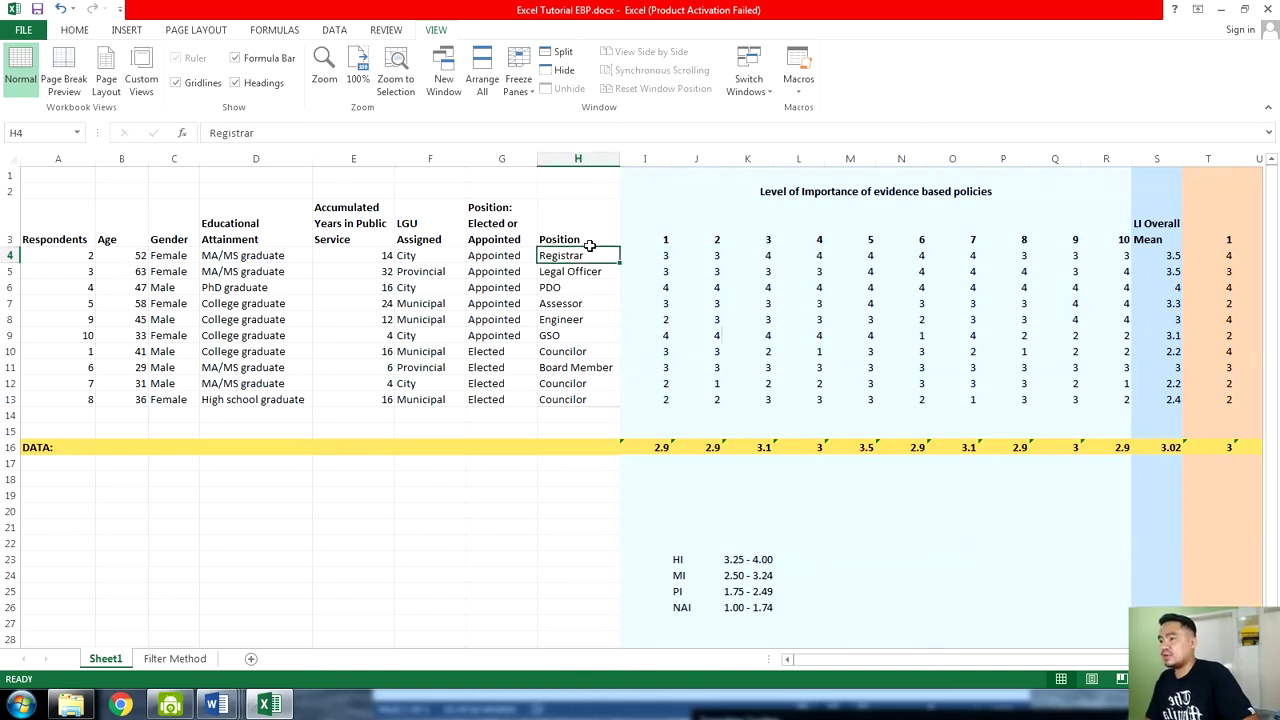
click(517, 85)
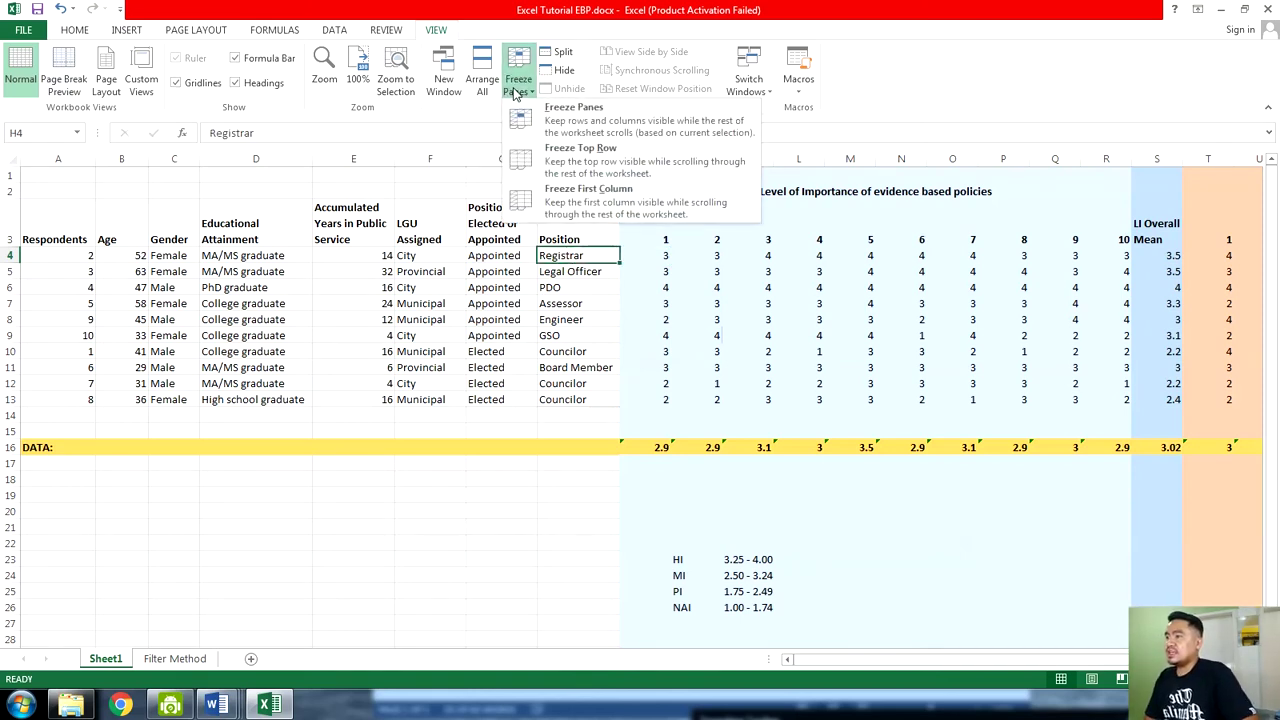
click(582, 131)
Move along row 4 and scroll to confirm the headers and columns A–G stay fixed
key(Right)
key(Right)
key(Right)
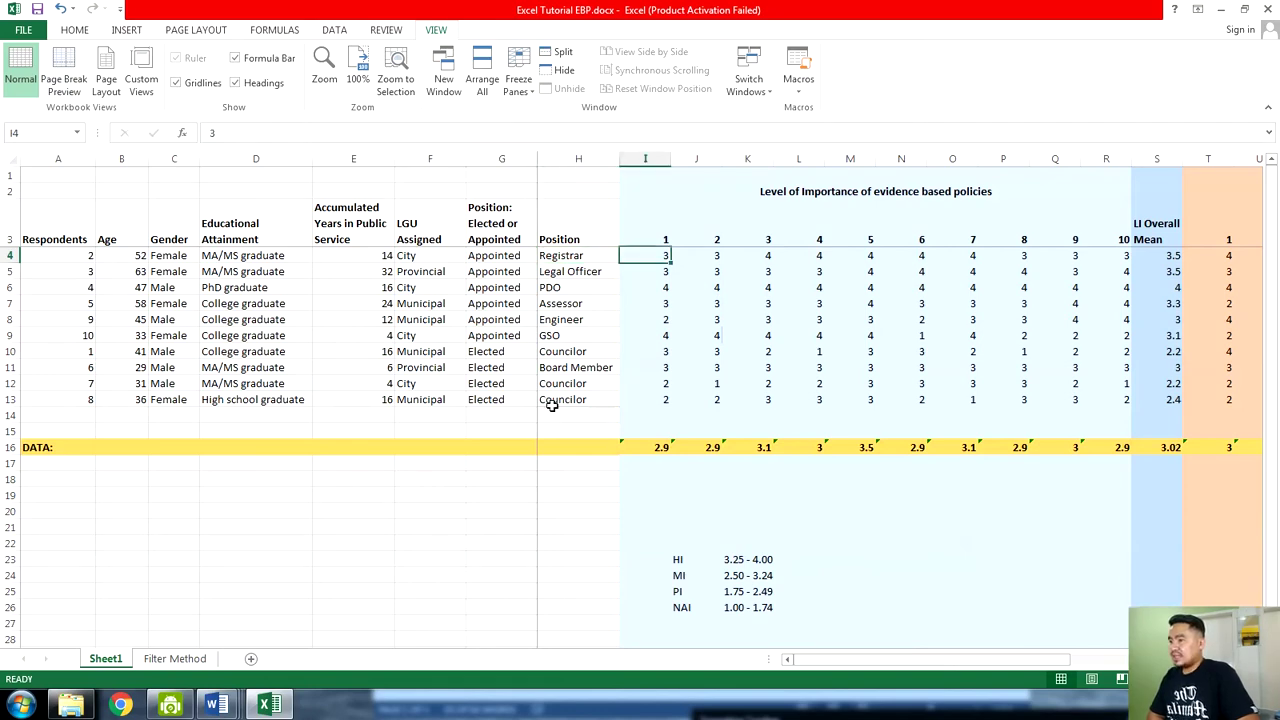
drag(868, 663, 790, 657)
scroll(597, 480, down, 9)
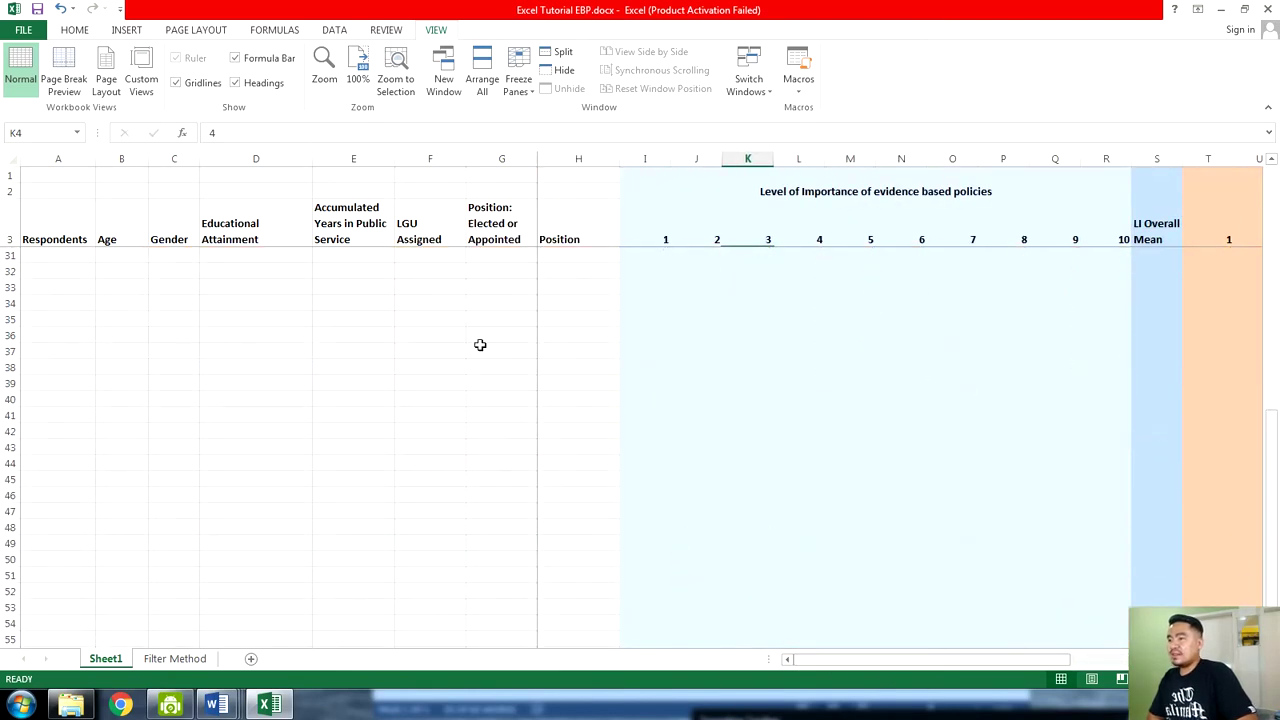
scroll(482, 350, up, 9)
click(557, 257)
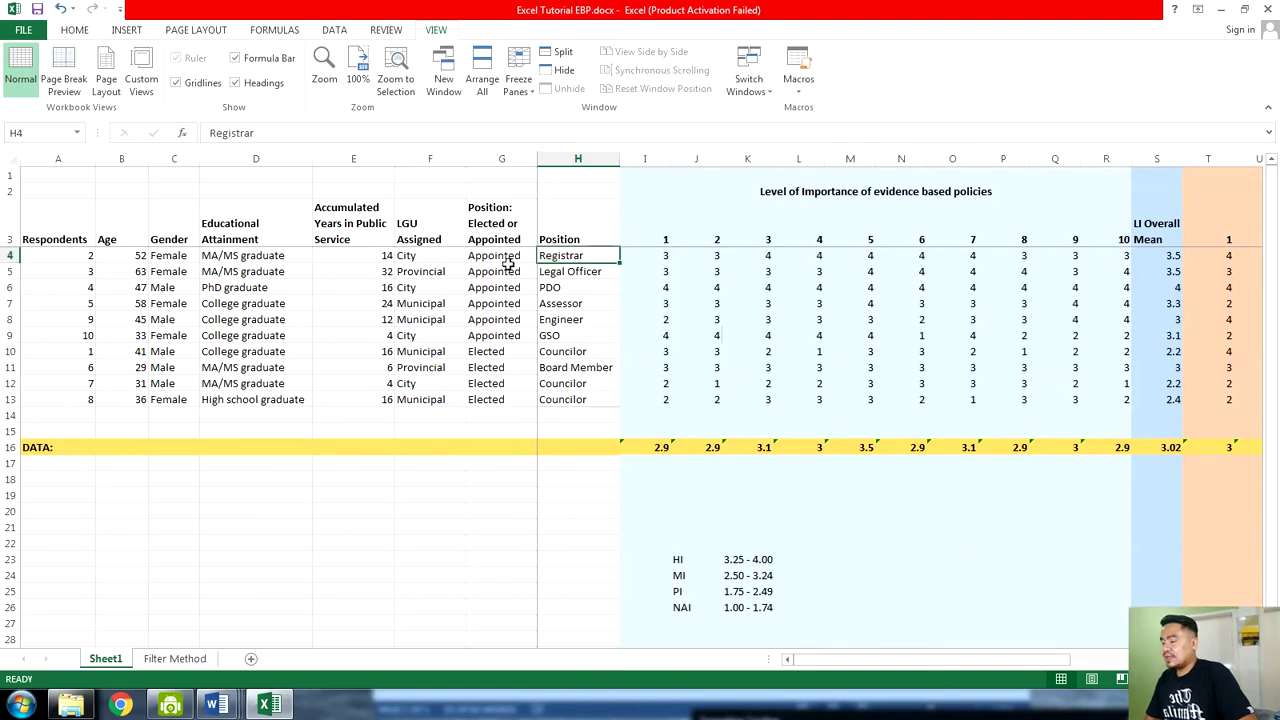
key(Right)
key(Right)
key(Right)
key(Right)
key(Right)
key(Right)
key(Right)
key(Right)
key(Right)
key(Right)
key(Right)
key(Right)
key(Right)
key(Right)
key(Right)
key(Right)
key(Right)
key(Right)
key(Right)
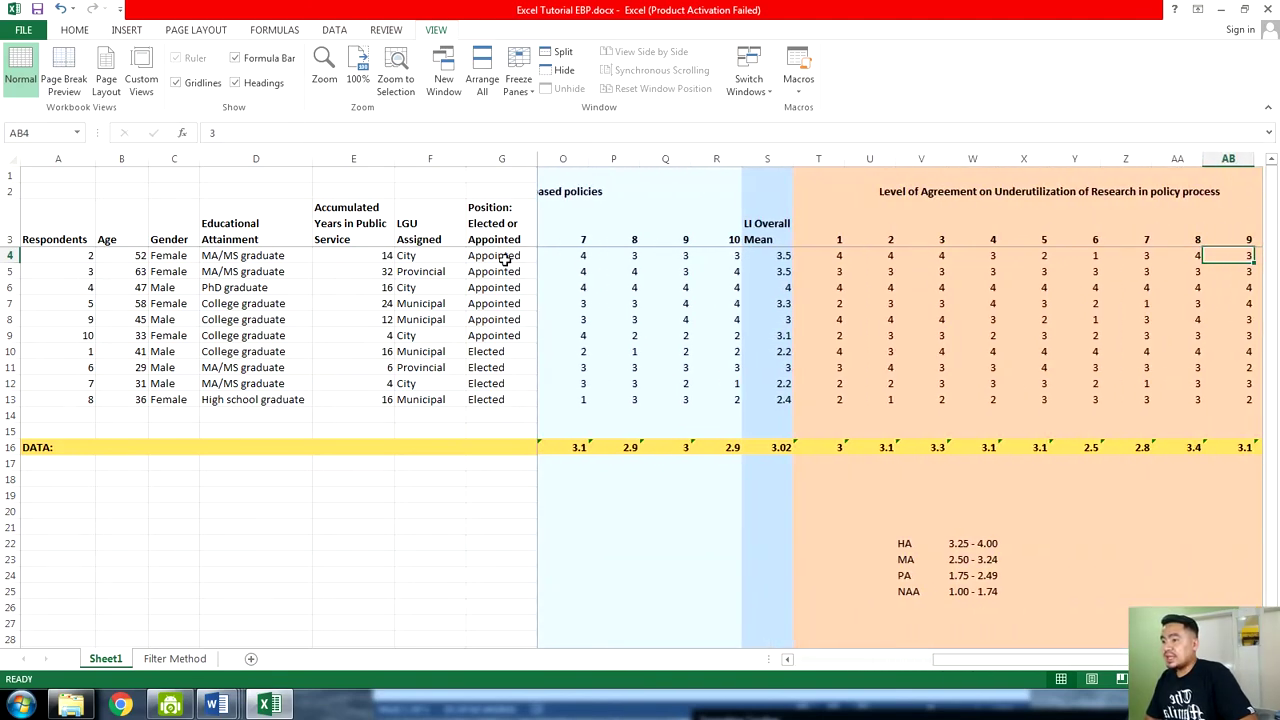
key(Left)
key(Left)
key(Left)
key(Left)
key(Left)
key(Left)
key(Left)
key(Left)
key(Left)
key(Left)
key(Left)
key(Left)
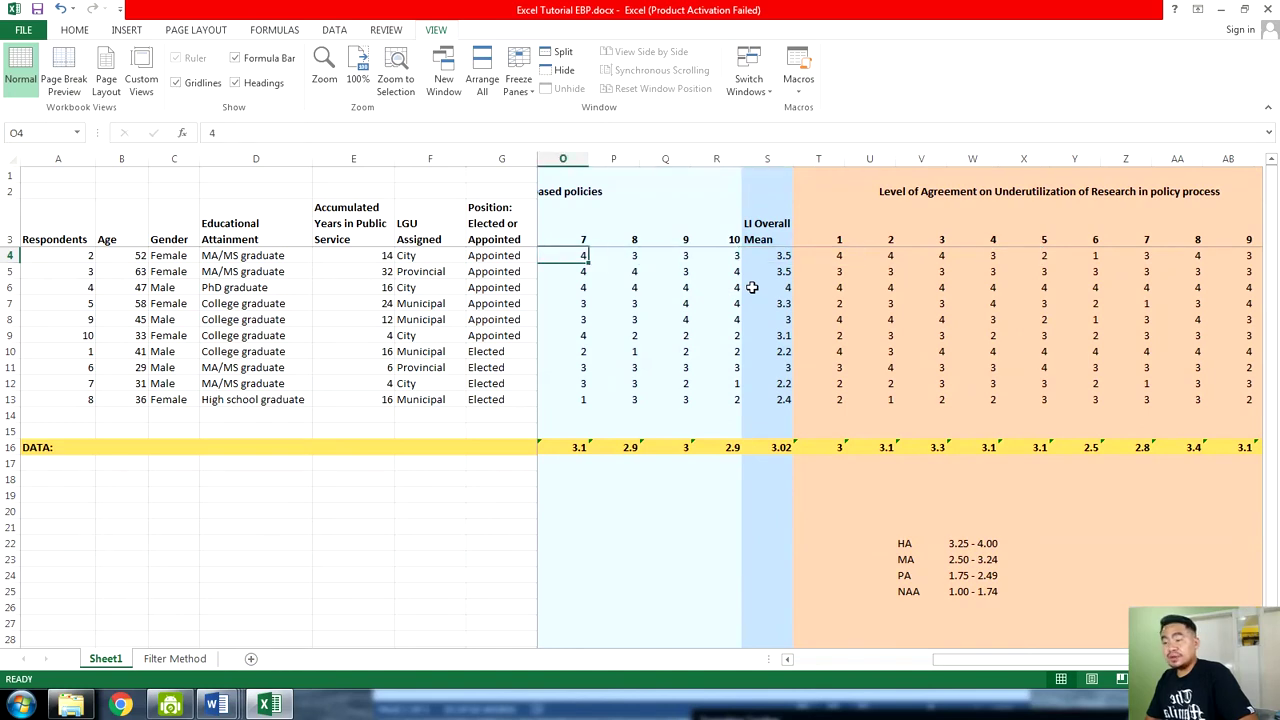
key(Right)
key(Right)
key(Right)
key(Right)
key(Right)
key(Right)
key(Right)
key(Right)
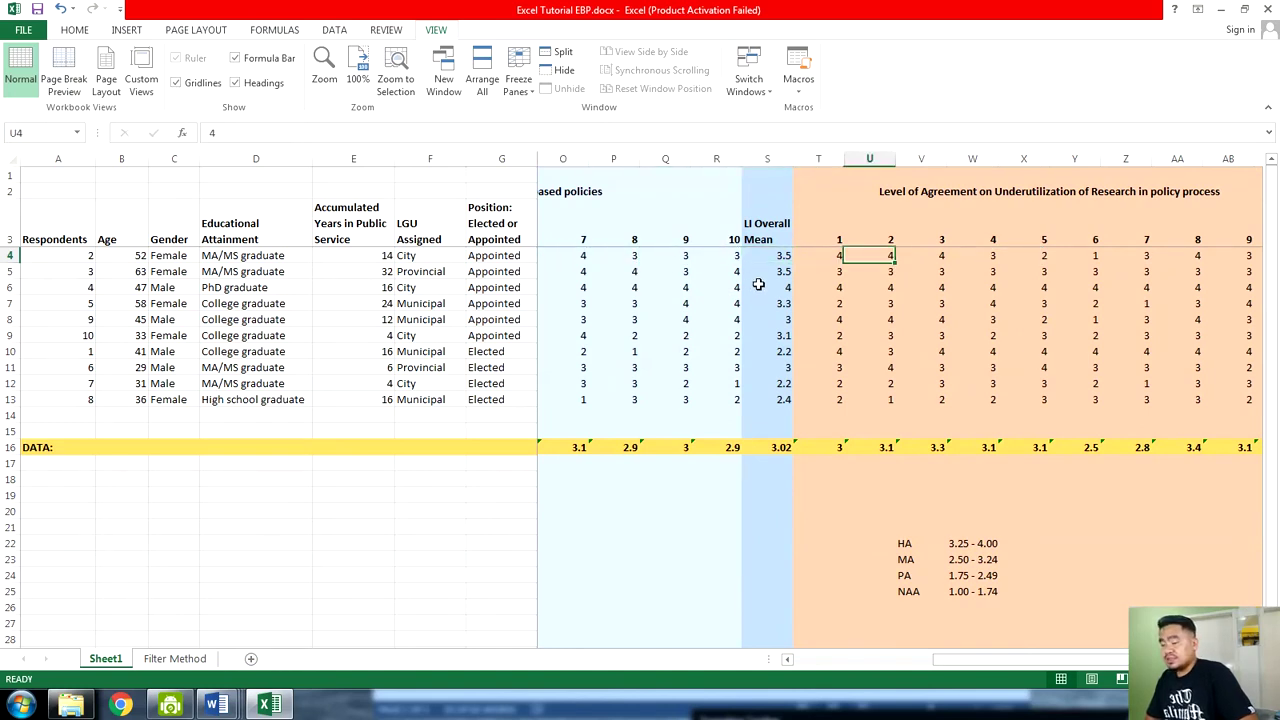
Select the six Appointed respondents' LI Overall Mean values, averaging 3.4, and return to the rating columns
drag(760, 257, 774, 337)
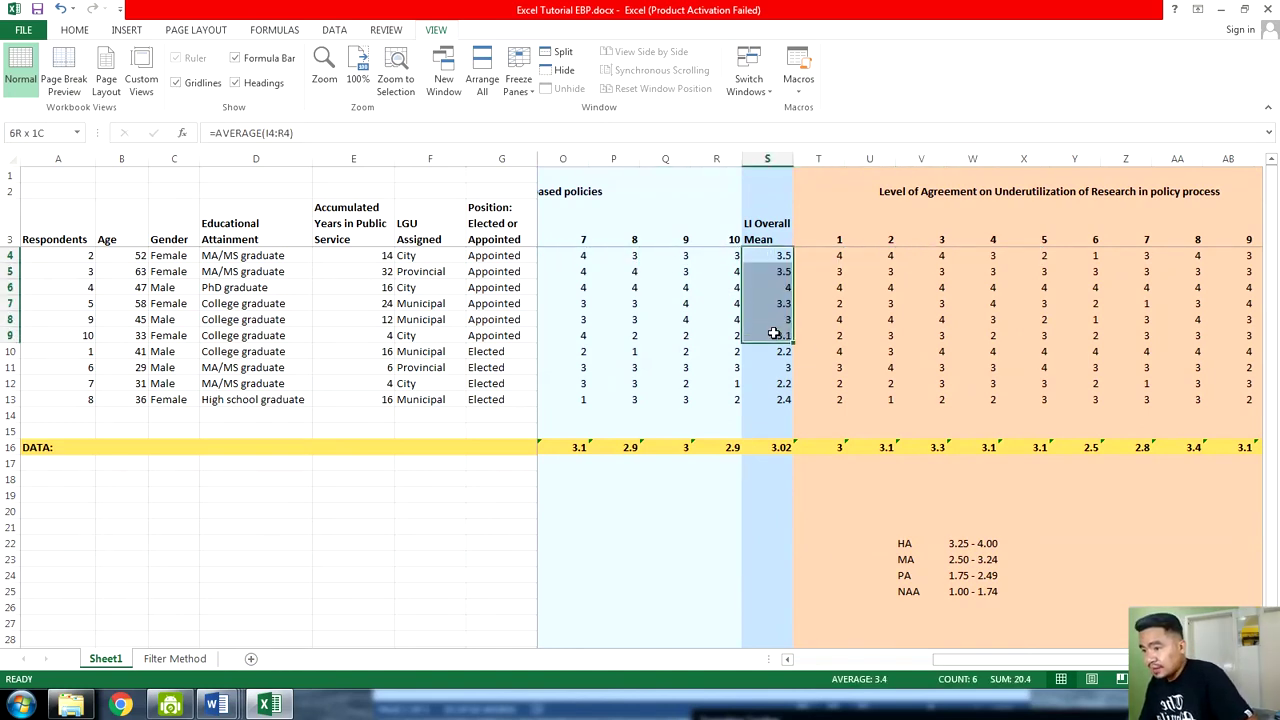
drag(1010, 668, 1098, 666)
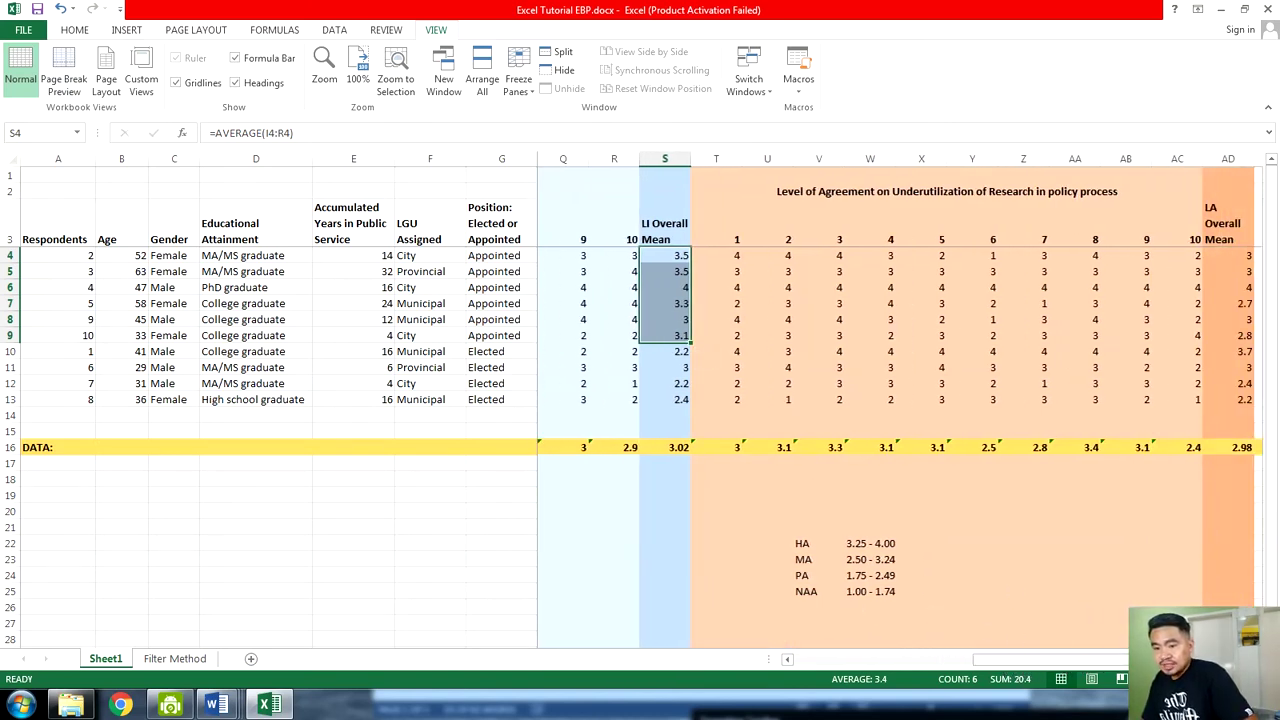
scroll(890, 400, right, 2)
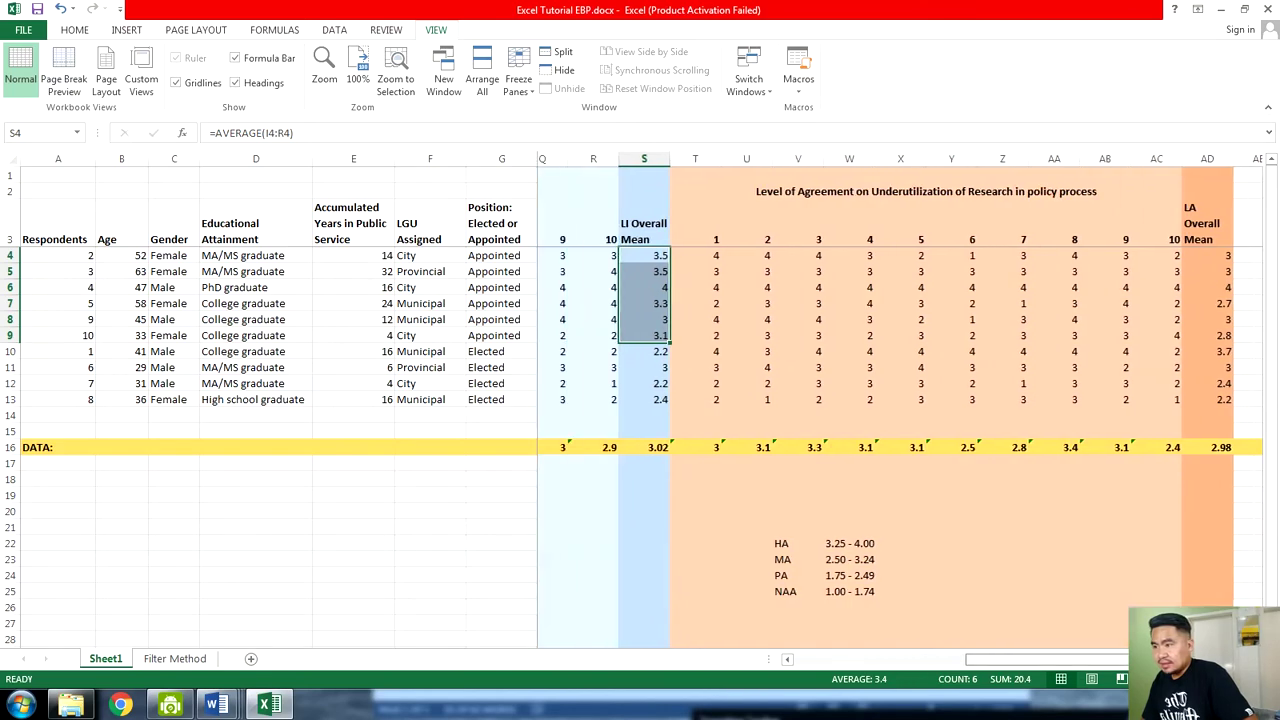
click(800, 664)
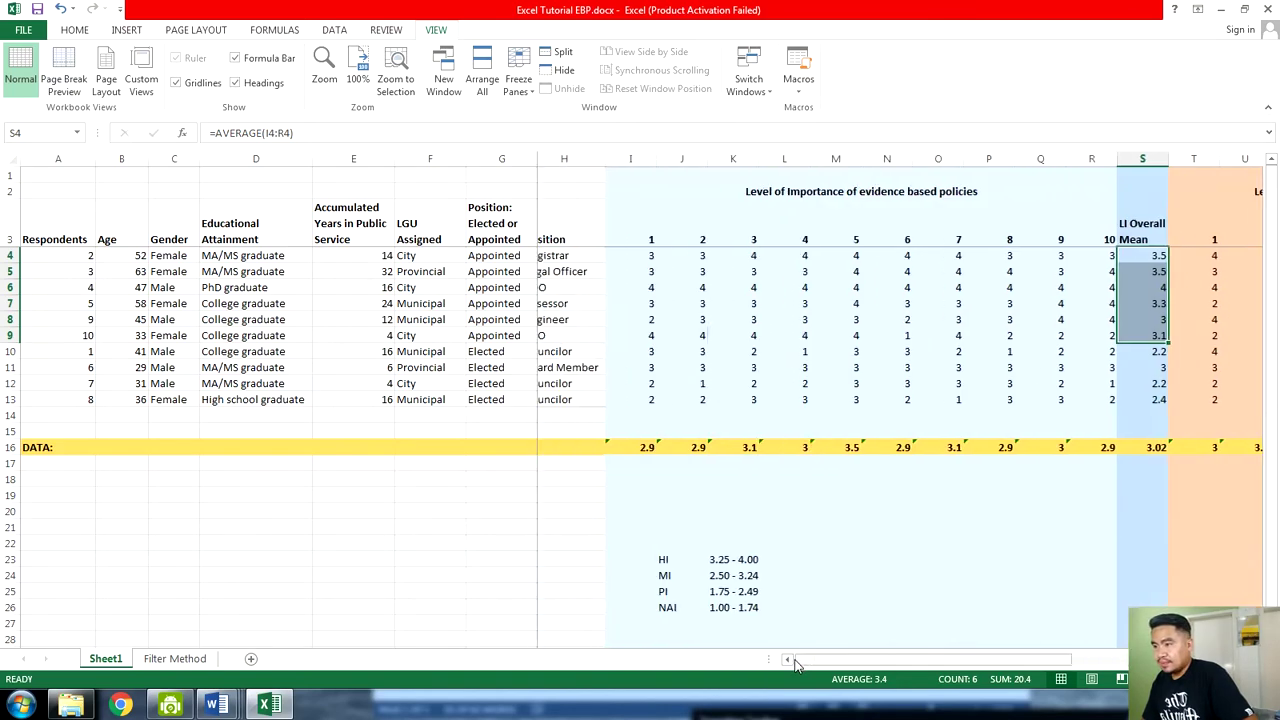
drag(860, 664, 1040, 660)
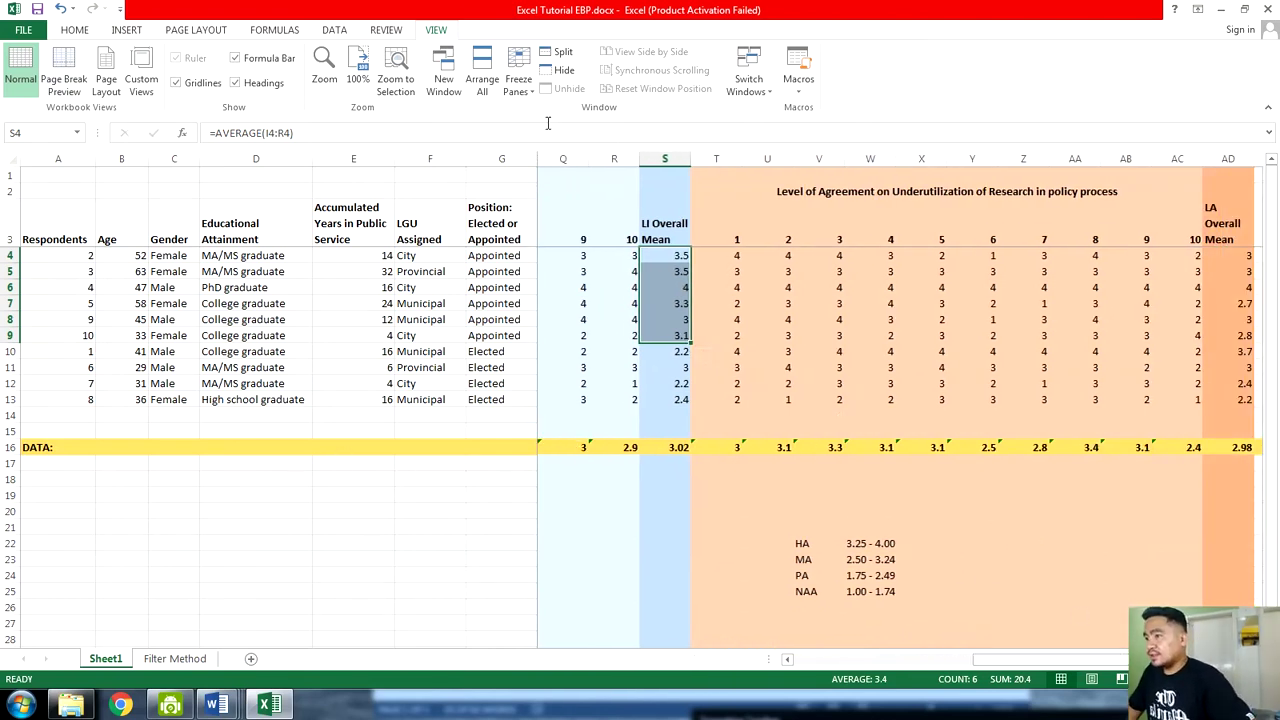
Reopen t-Test: Two-Sample Assuming Unequal Variances from Data Analysis and move the dialog aside
click(336, 30)
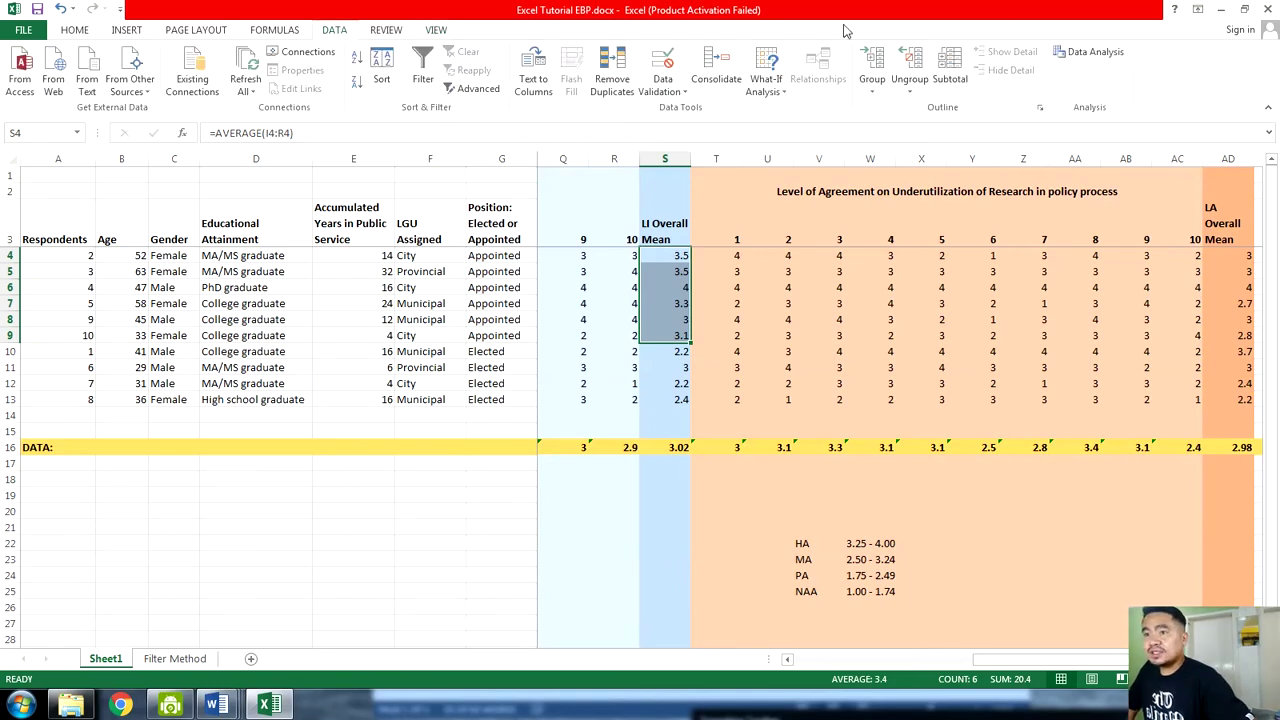
click(1095, 51)
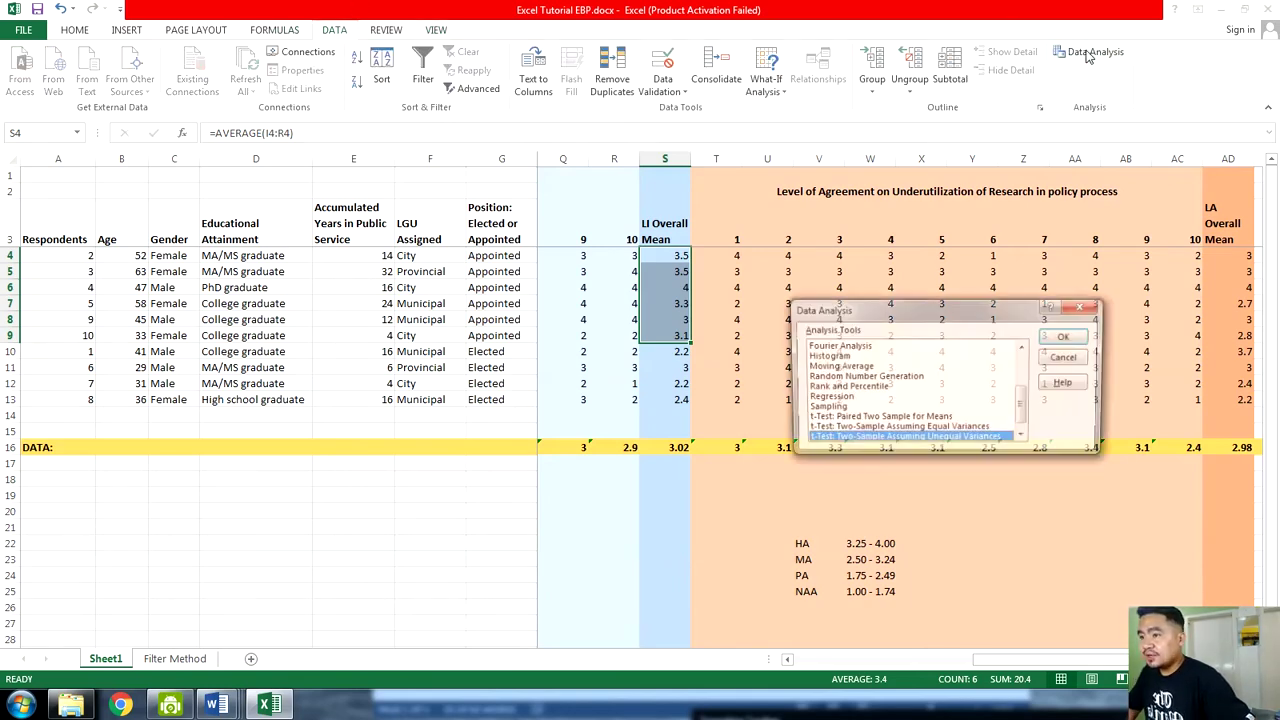
click(1066, 337)
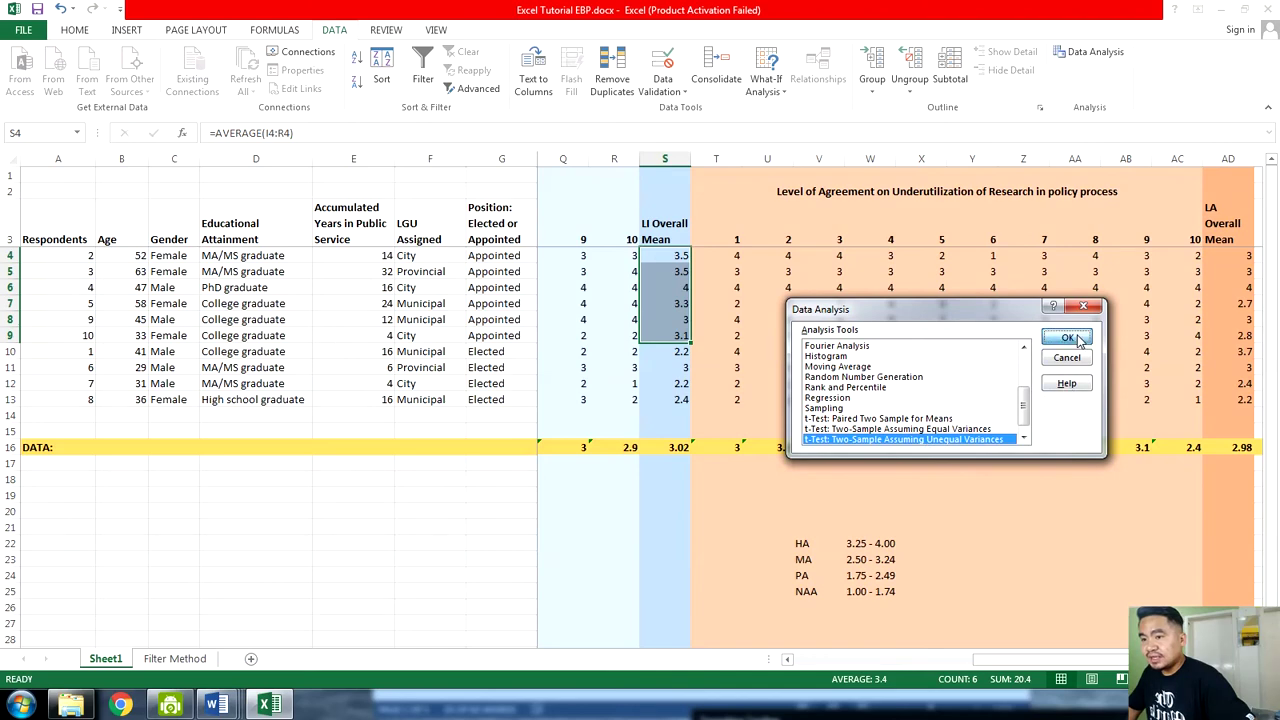
drag(957, 285, 1012, 283)
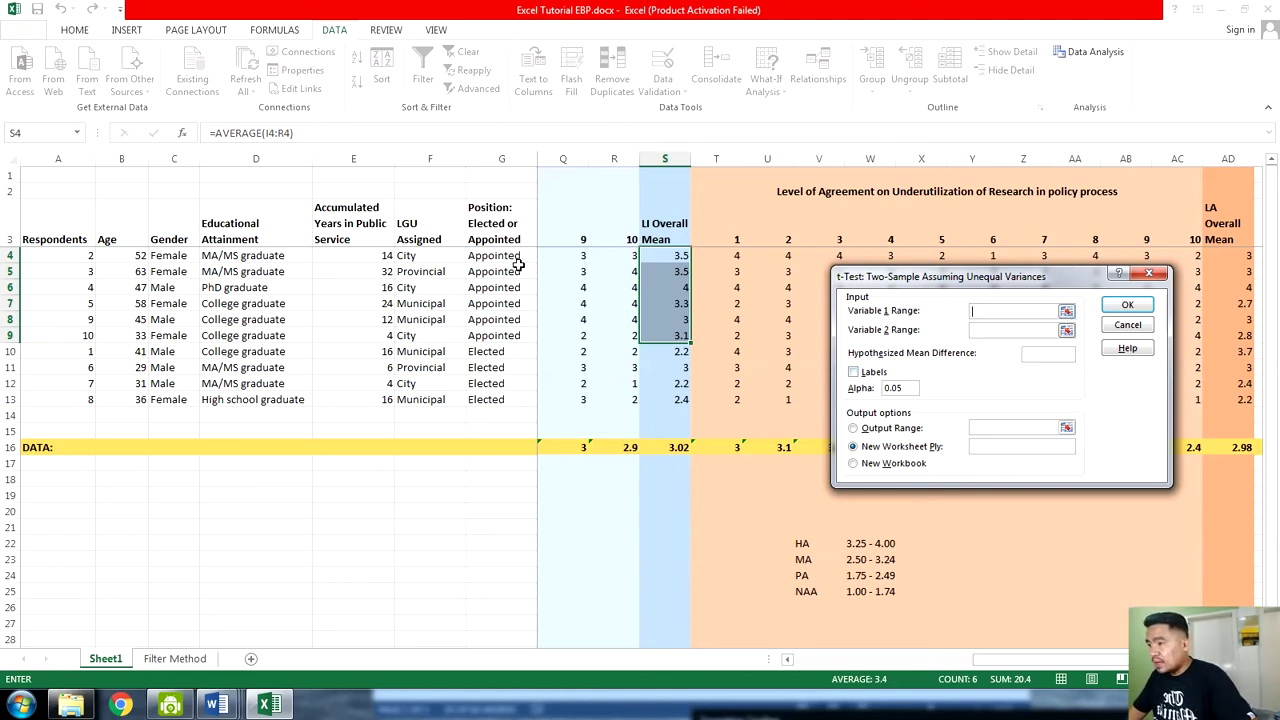
Set Variable 1 Range to $S$4:$S$9 and Variable 2 Range to $S$10:$S$13
click(1067, 313)
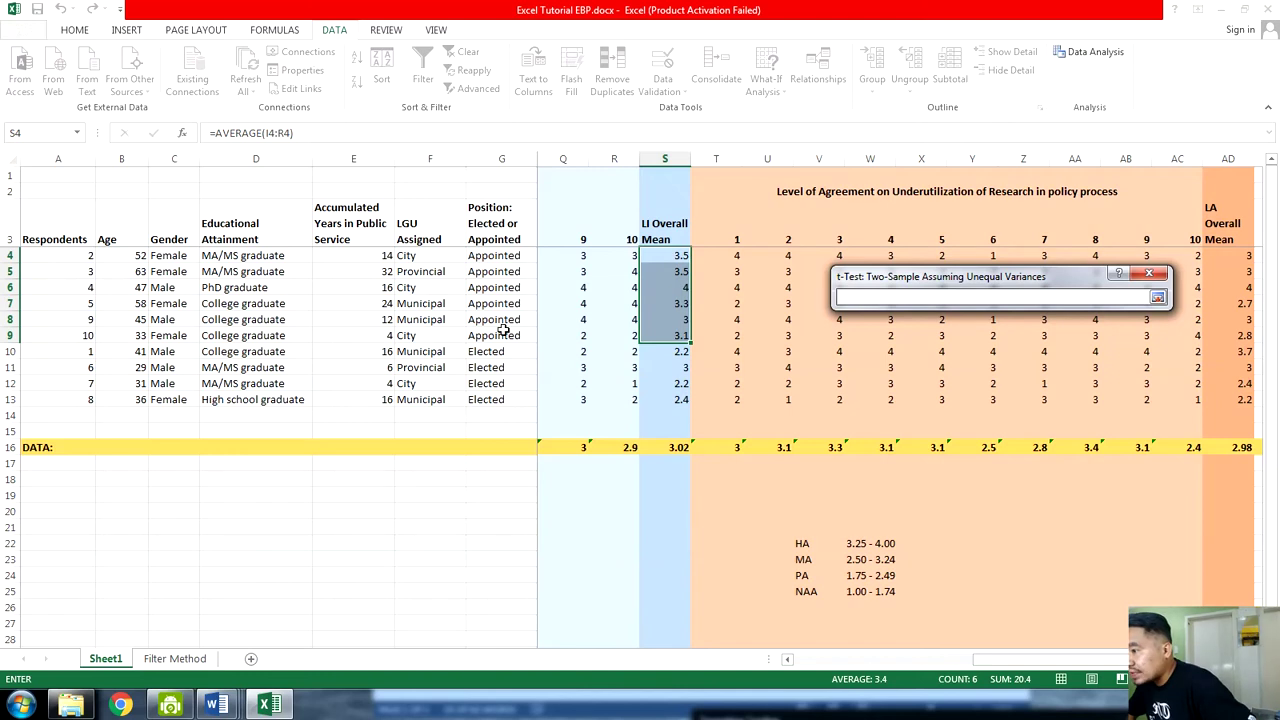
drag(680, 255, 660, 338)
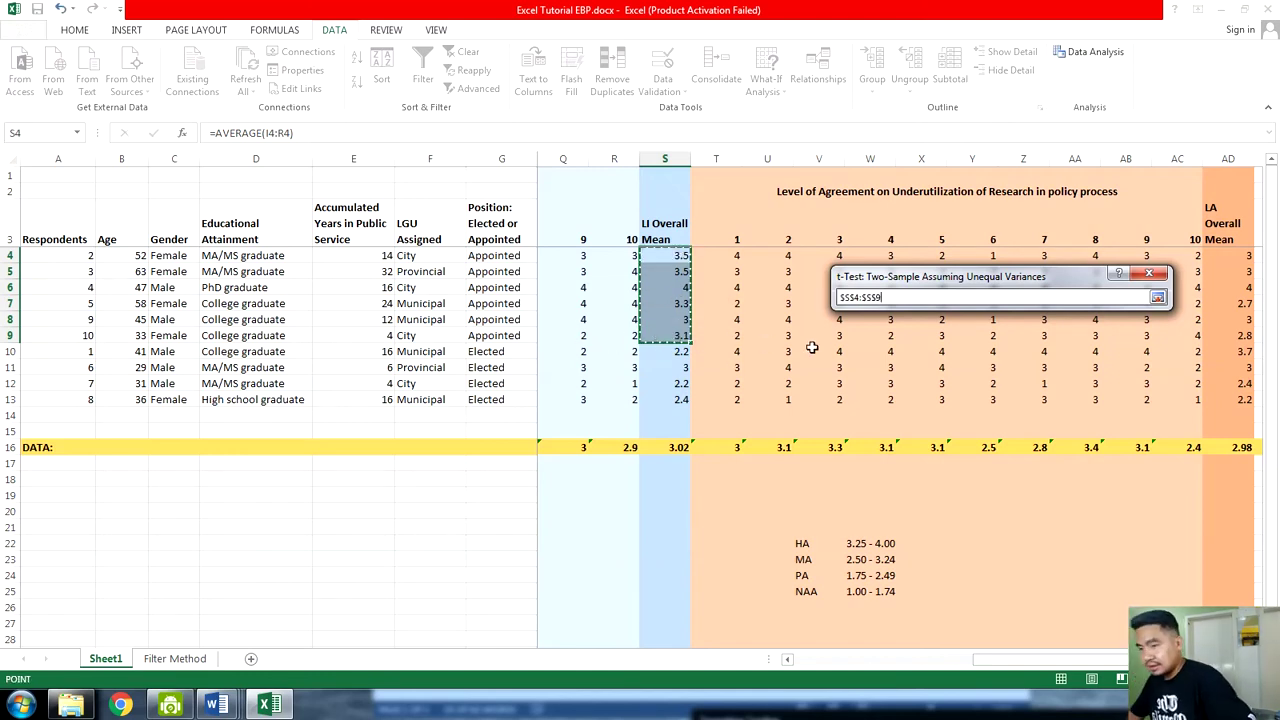
key(Return)
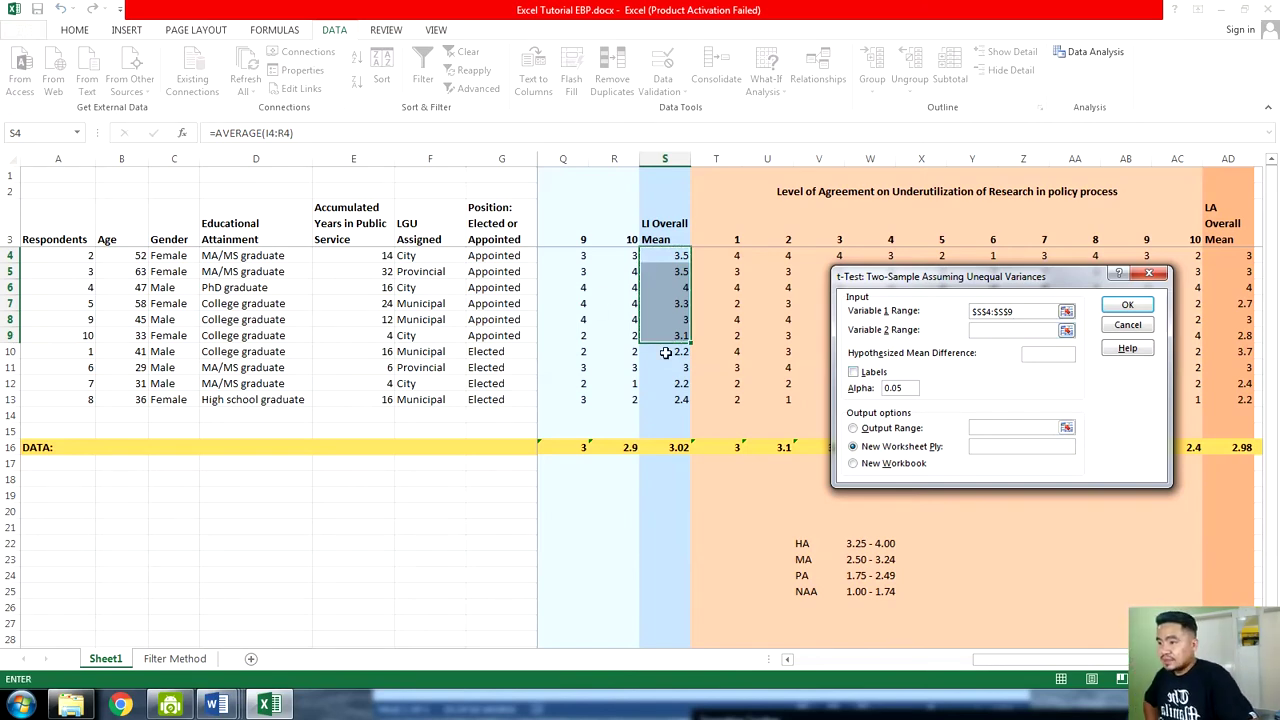
click(1066, 330)
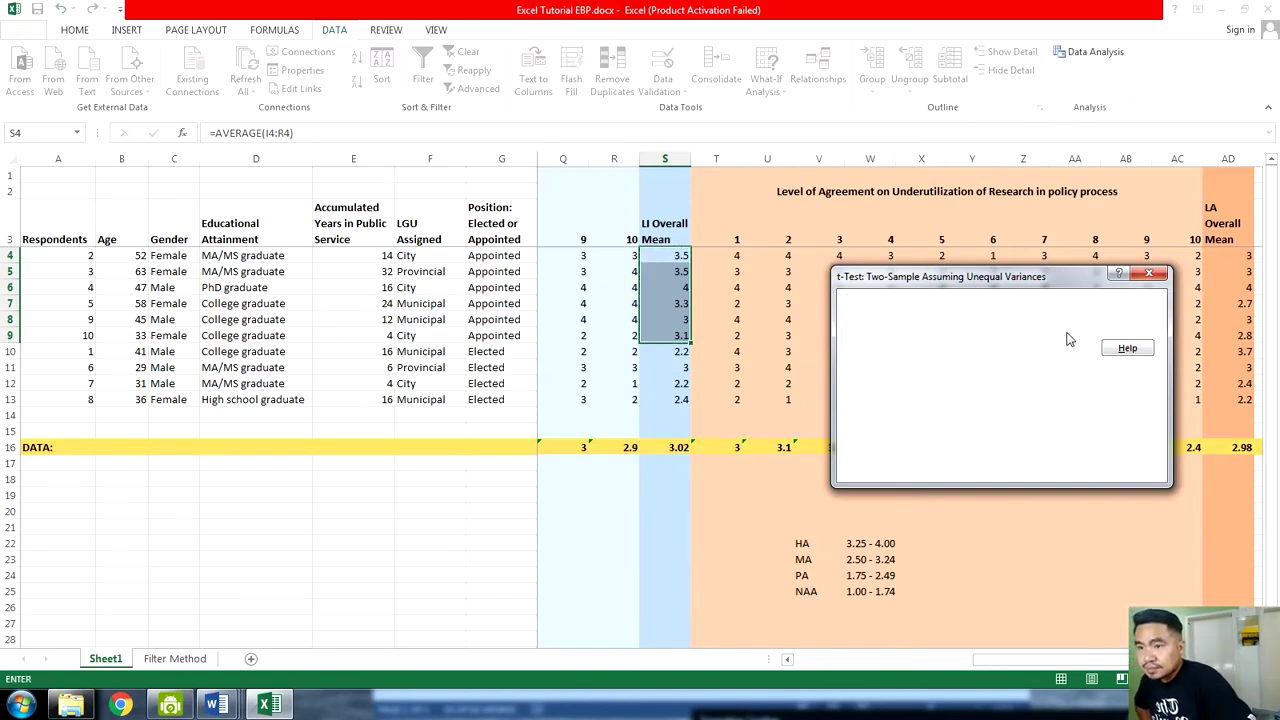
drag(679, 350, 673, 399)
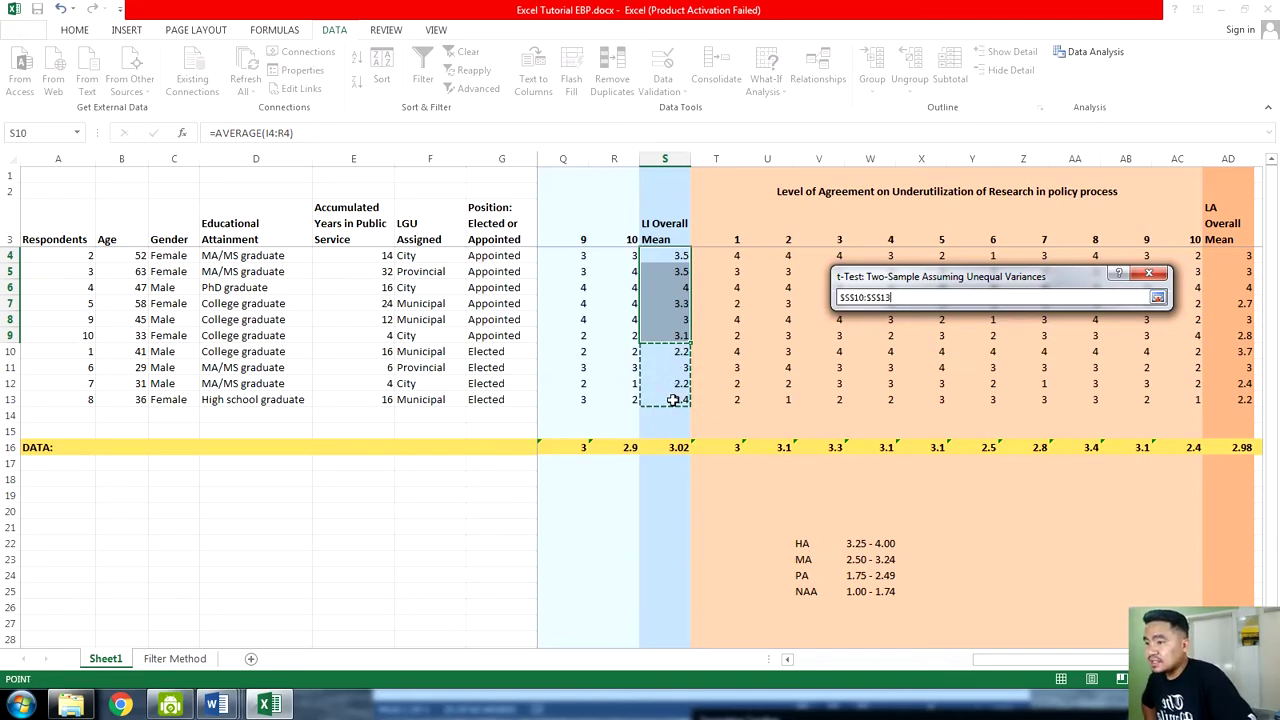
key(Return)
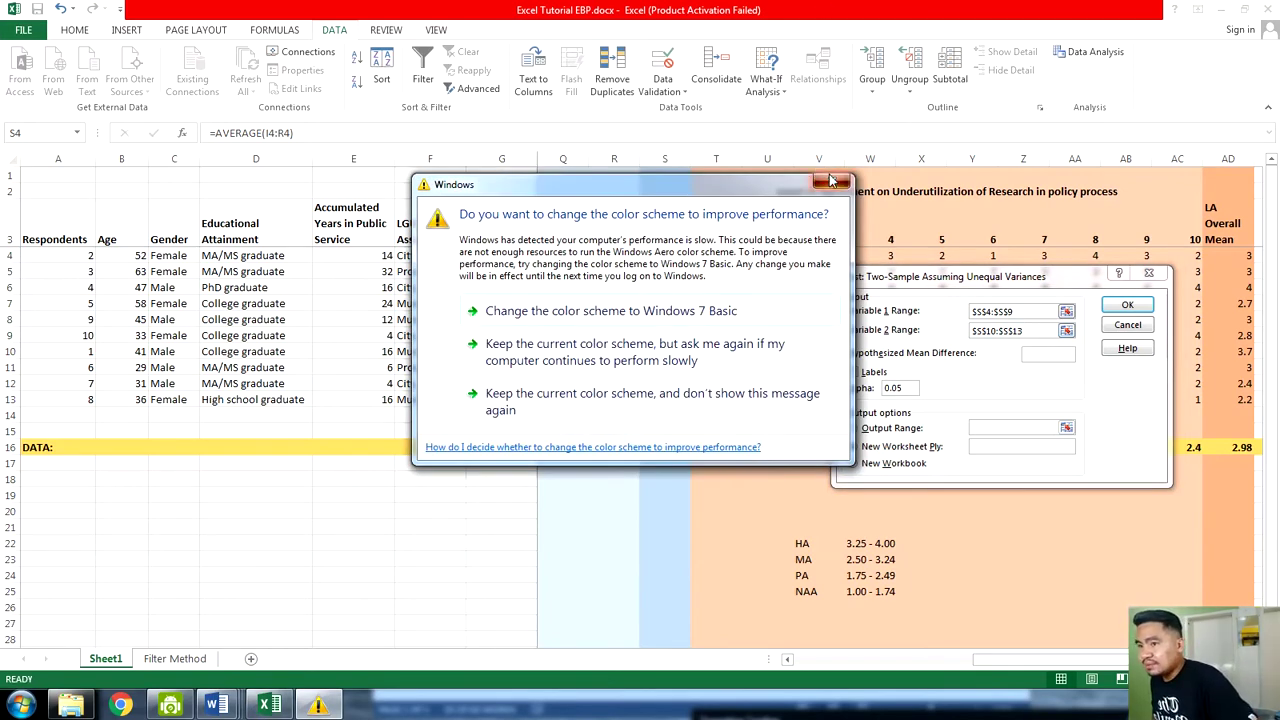
Choose Output Range and set it to cell $D$20
click(832, 181)
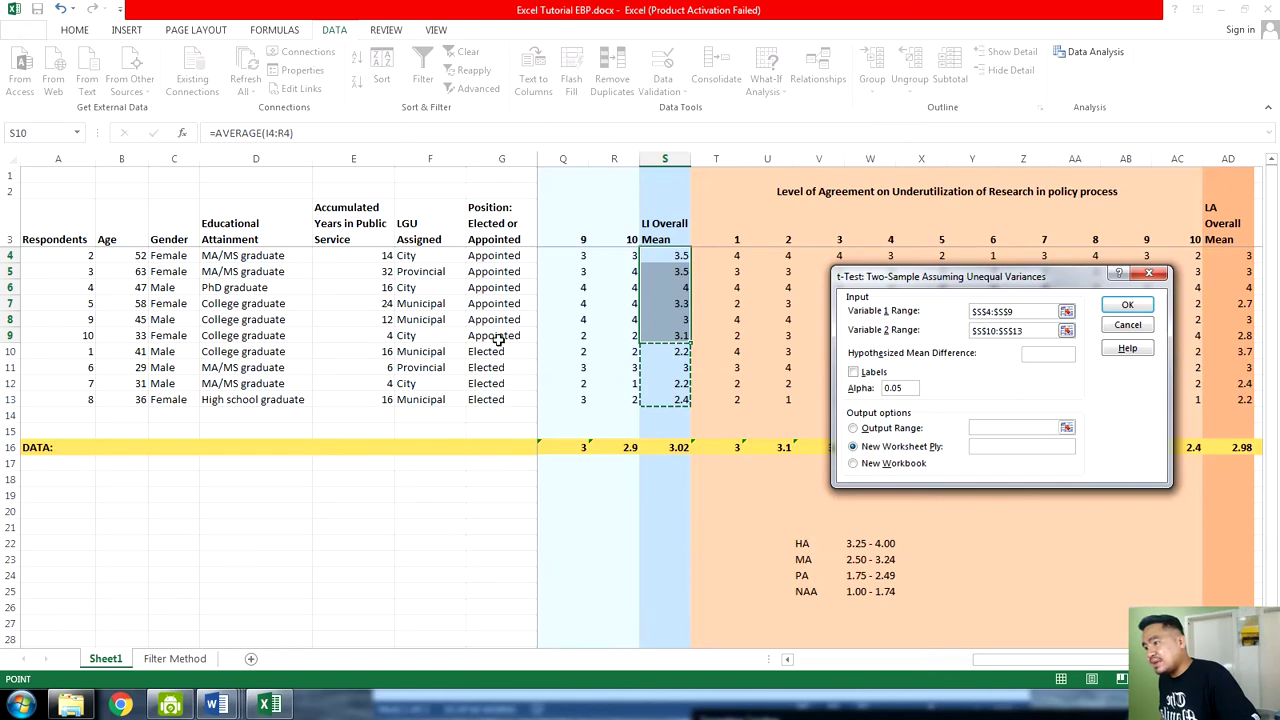
click(903, 436)
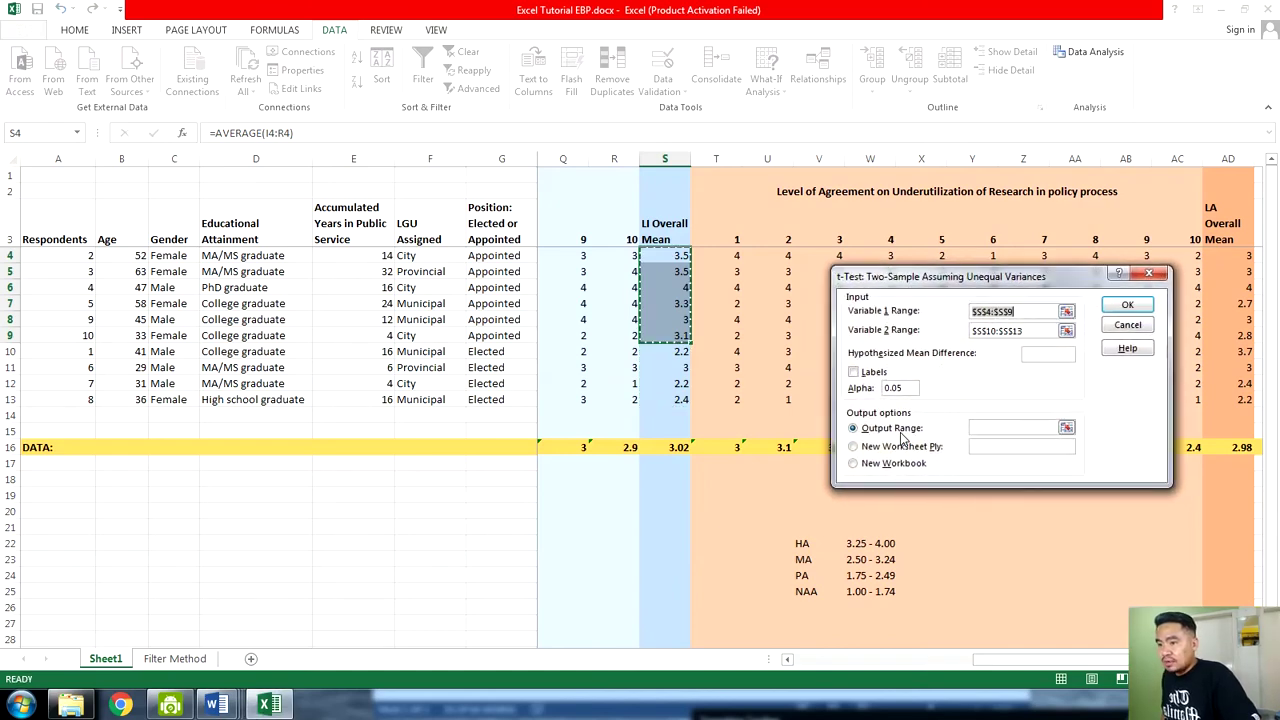
click(994, 430)
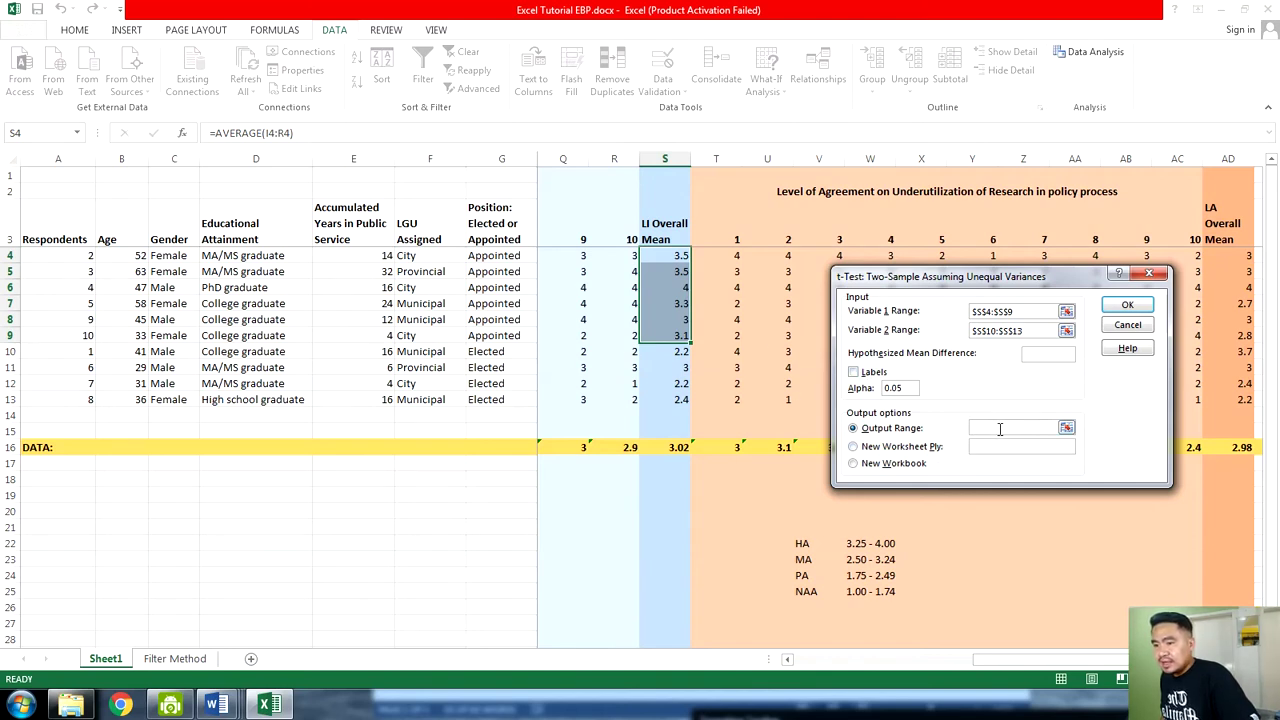
click(1066, 428)
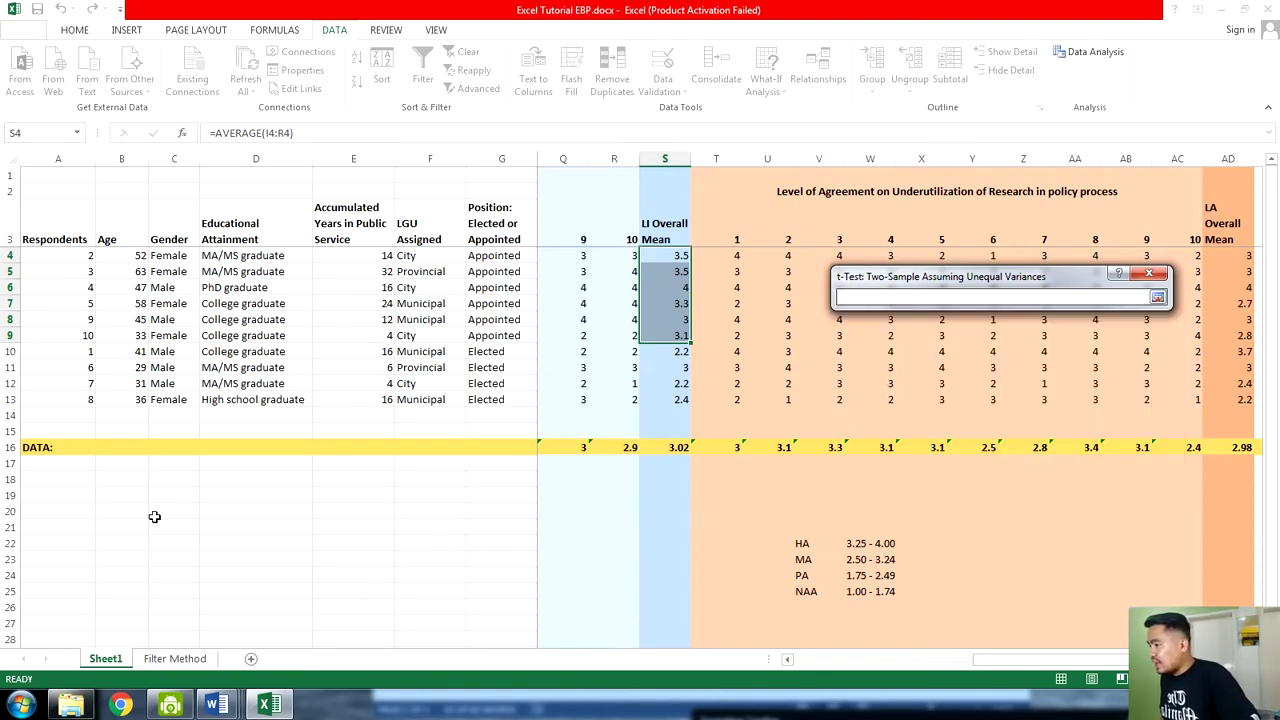
click(124, 507)
click(253, 520)
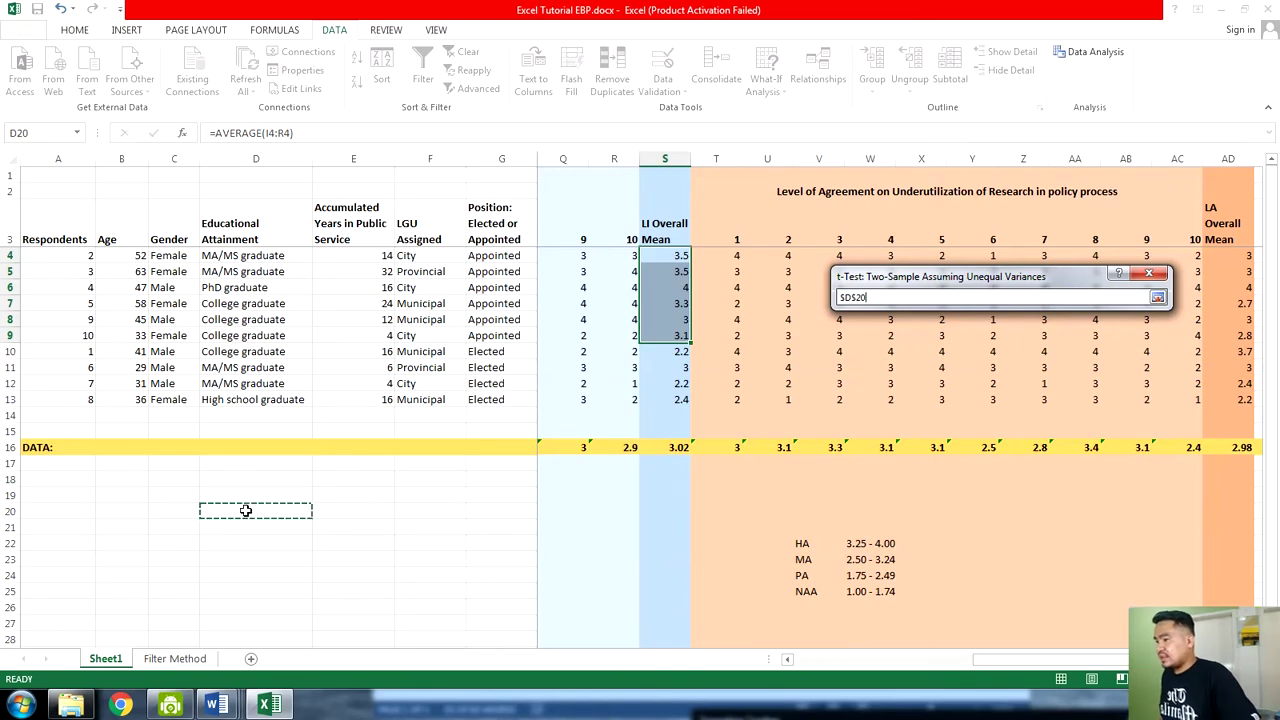
key(Return)
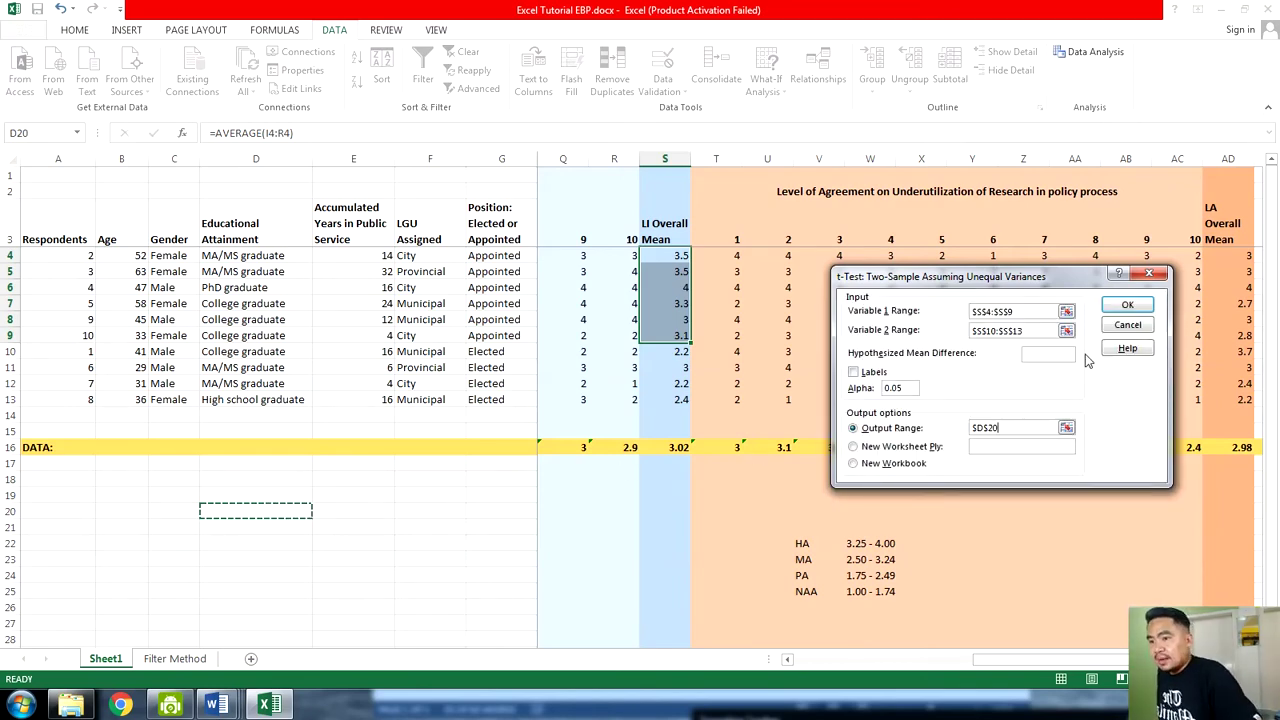
Run the t-test, producing the results table at D20 with two-tail P 0.0073
click(1124, 306)
scroll(397, 549, down, 1)
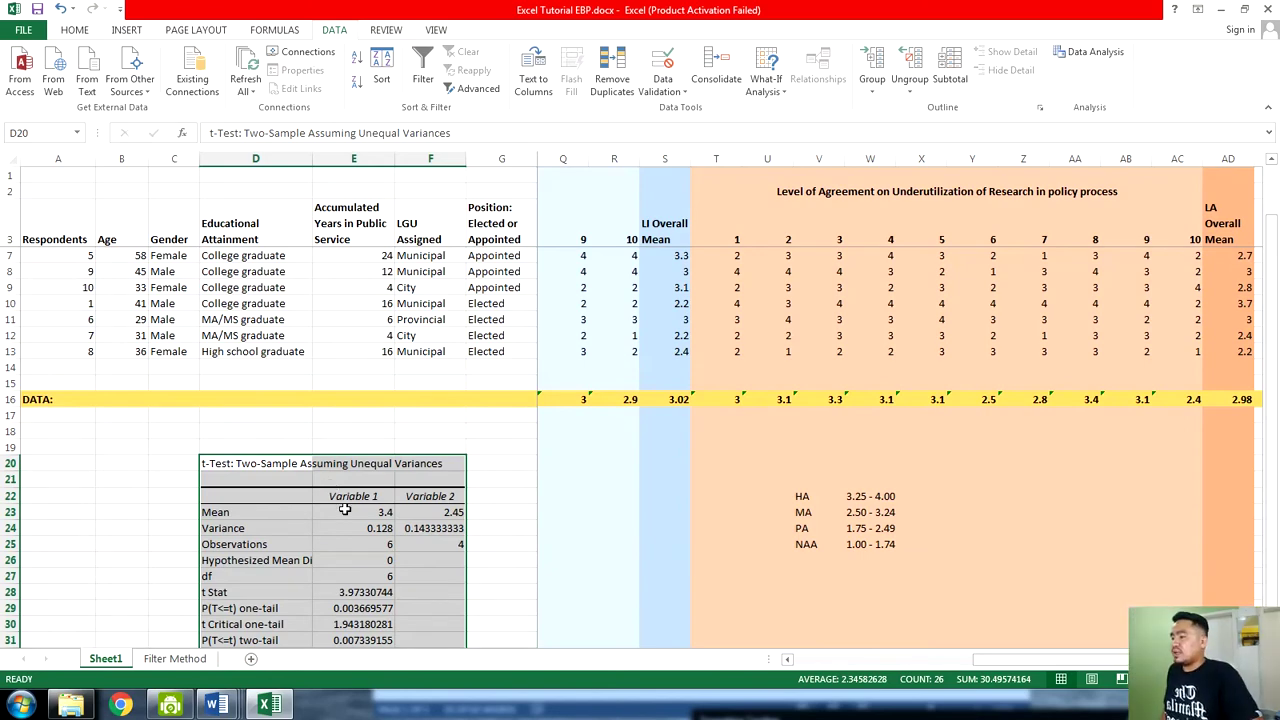
click(354, 496)
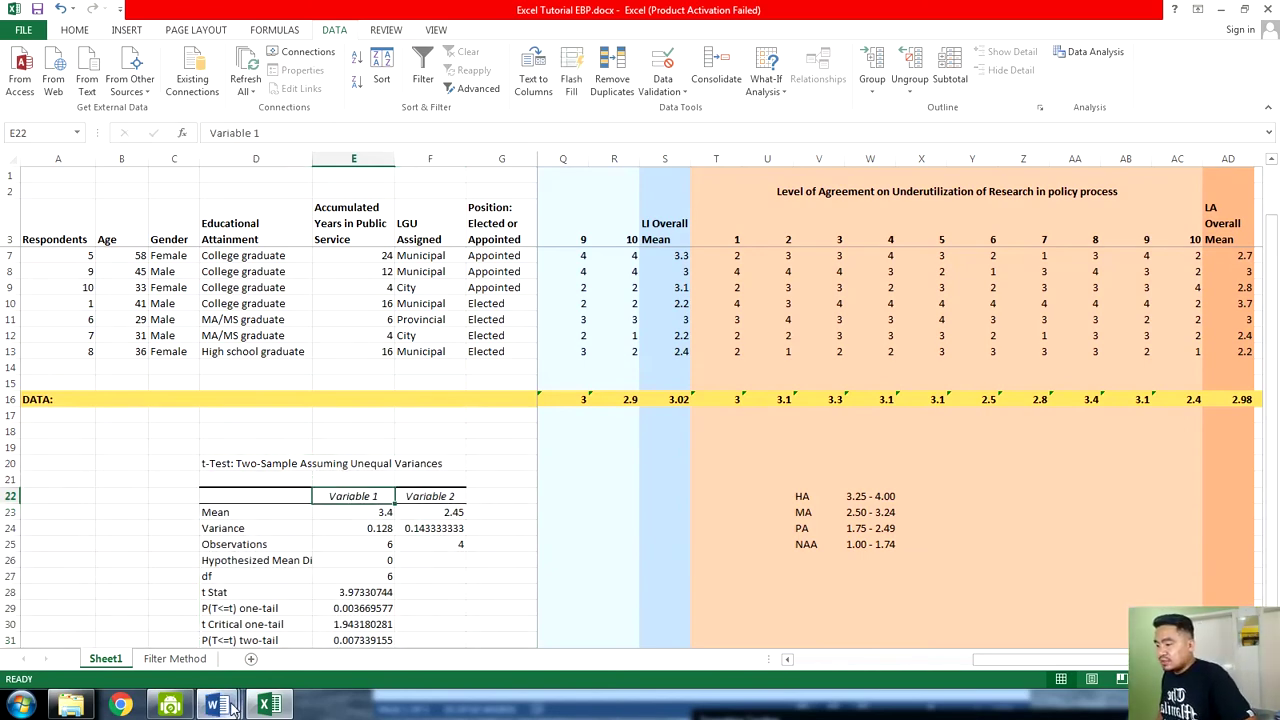
mouse_move(212, 705)
mouse_move(129, 613)
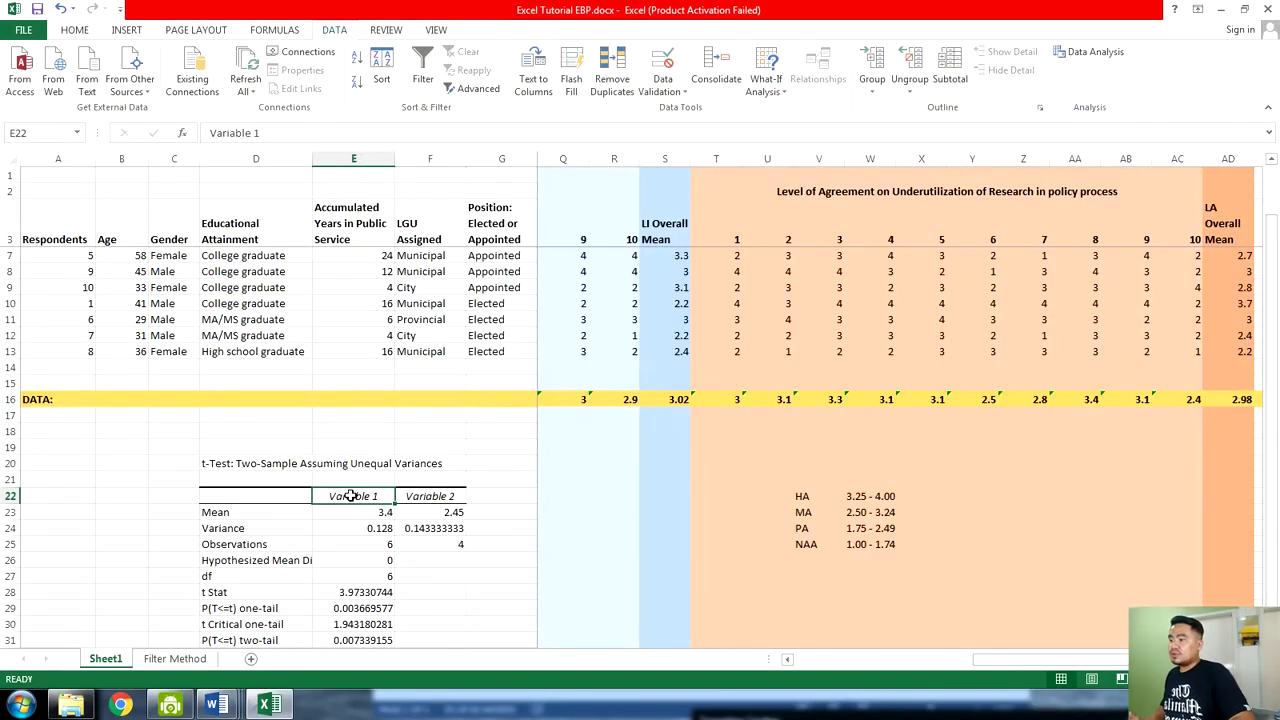
scroll(352, 496, down, 2)
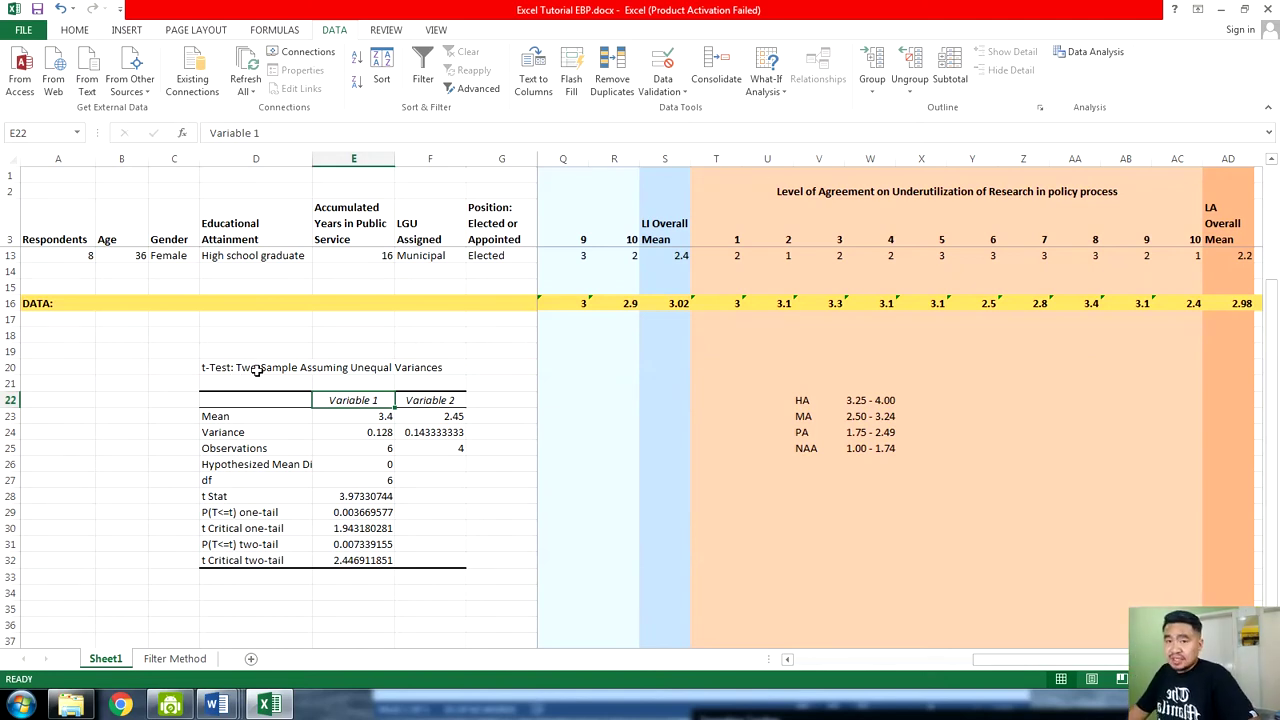
scroll(400, 498, up, 1)
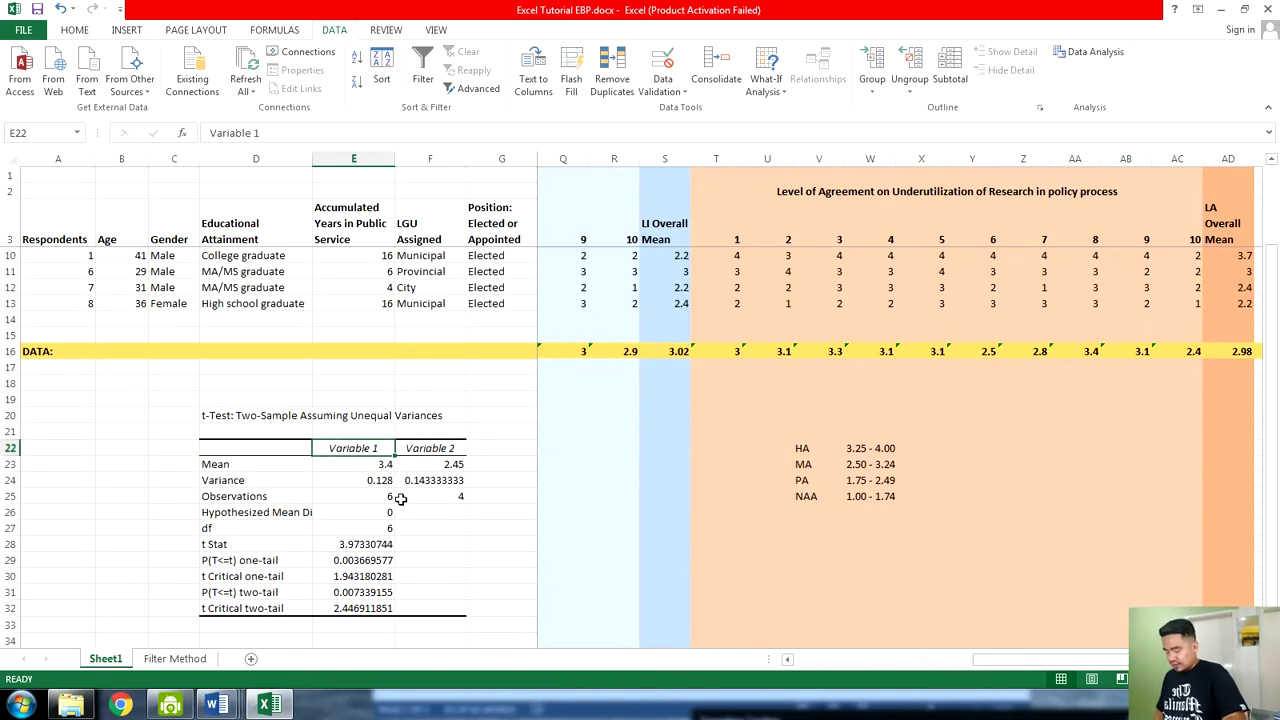
Relabel the Variable 1 and Variable 2 column headers as App and Elec
text(Appp)
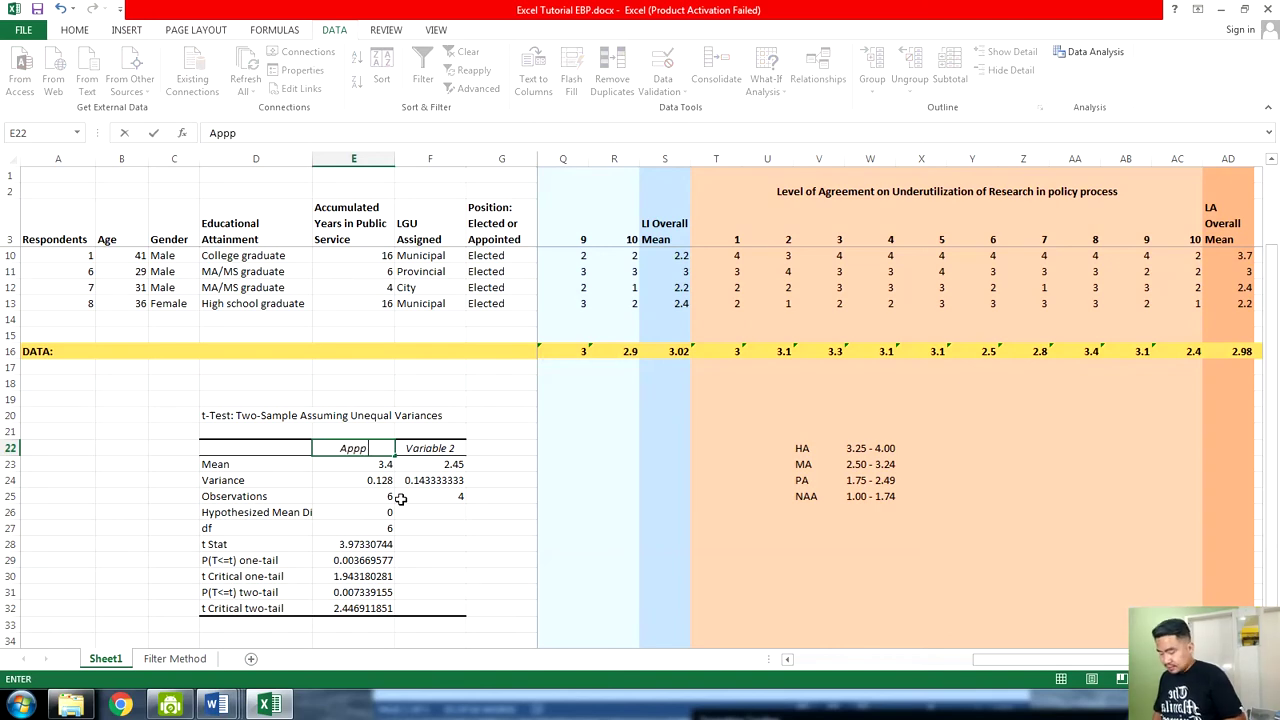
key(BackSpace)
key(Tab)
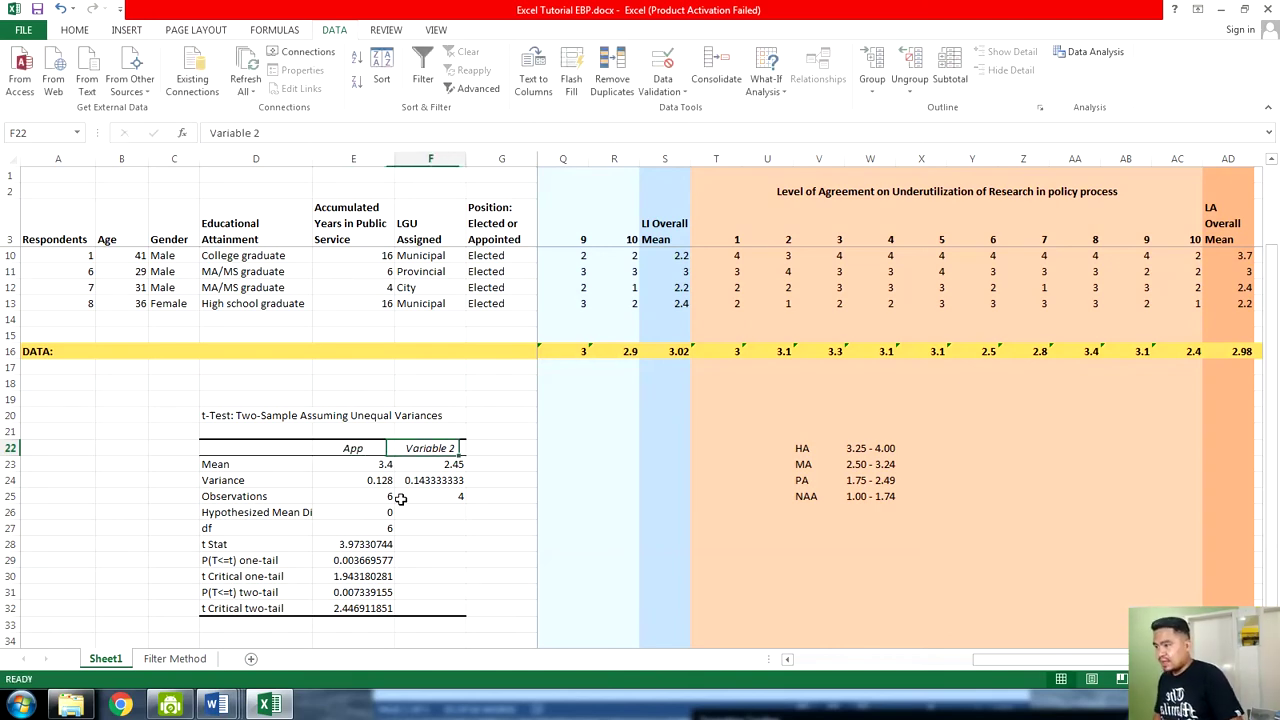
text(Elec)
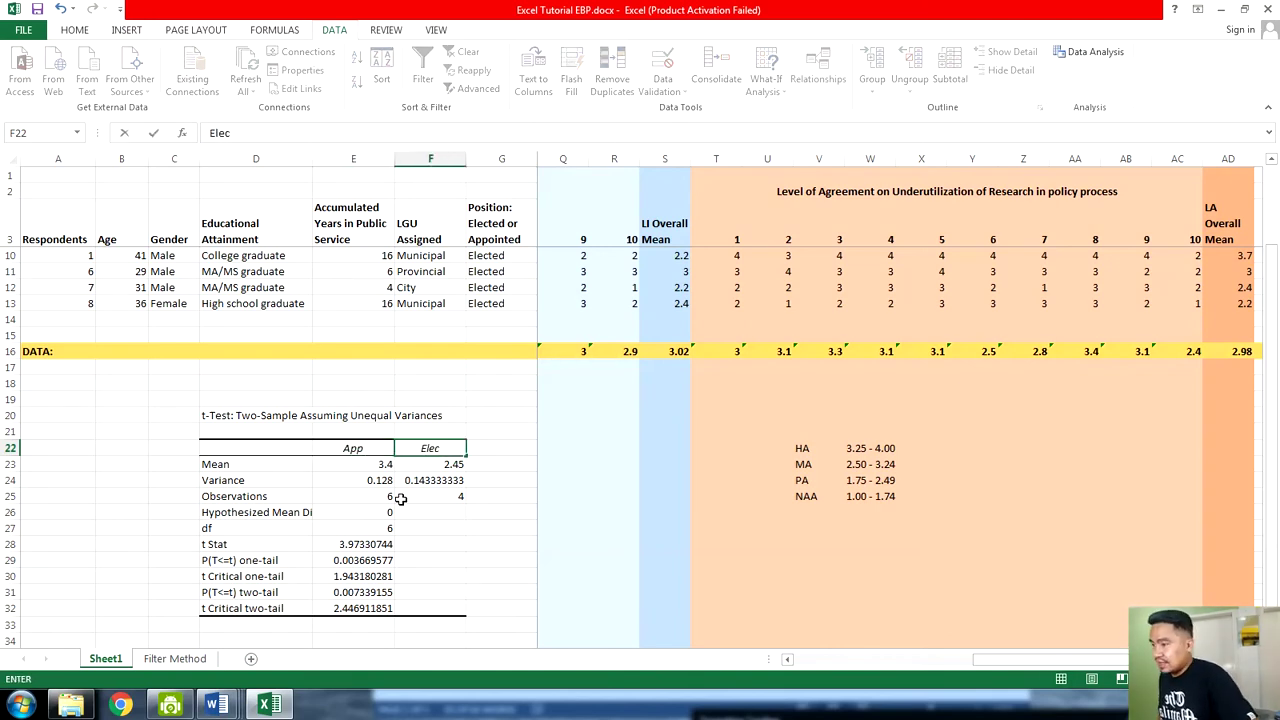
scroll(400, 498, up, 2)
click(492, 522)
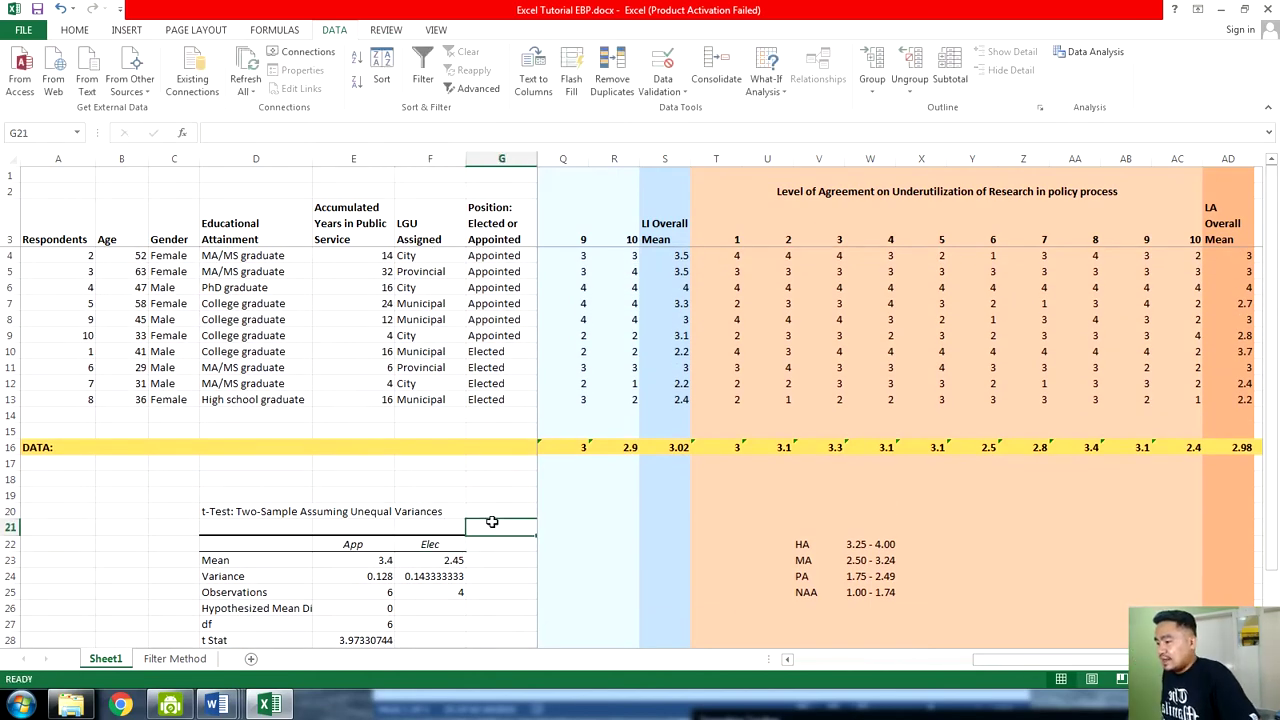
scroll(440, 518, down, 2)
scroll(395, 512, up, 2)
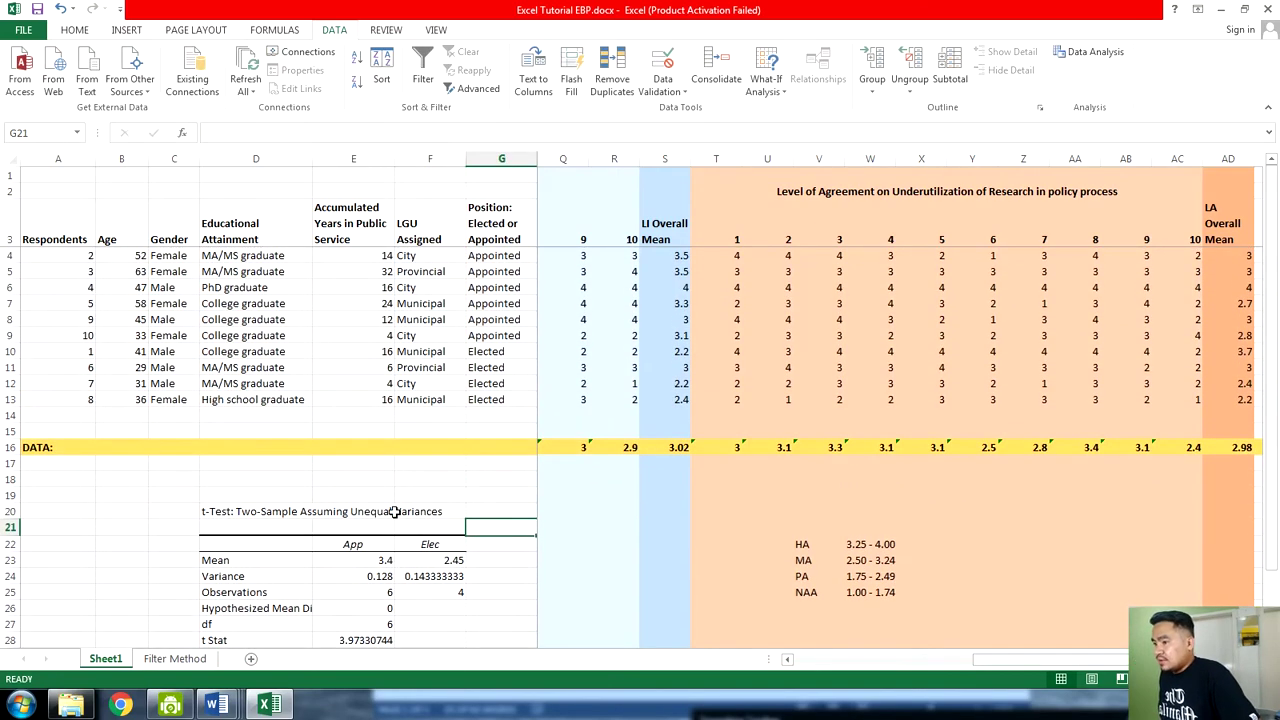
scroll(395, 512, down, 1)
click(355, 512)
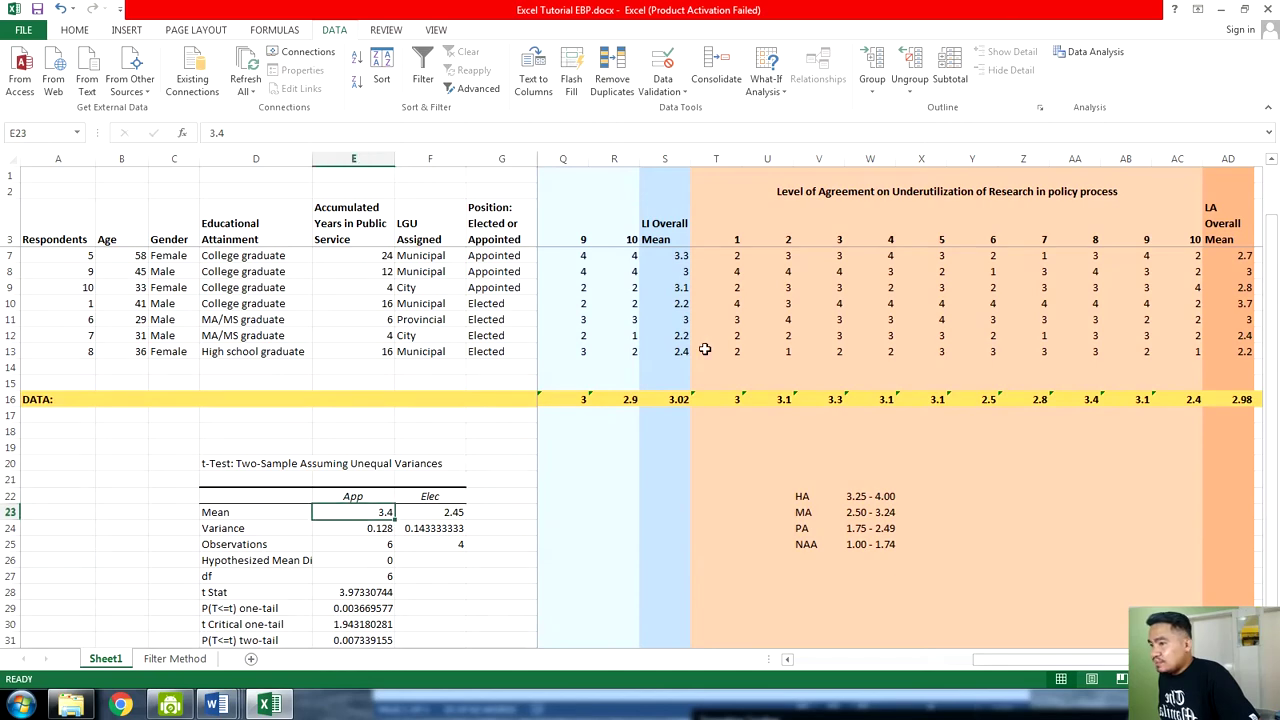
scroll(700, 340, up, 1)
drag(677, 256, 678, 330)
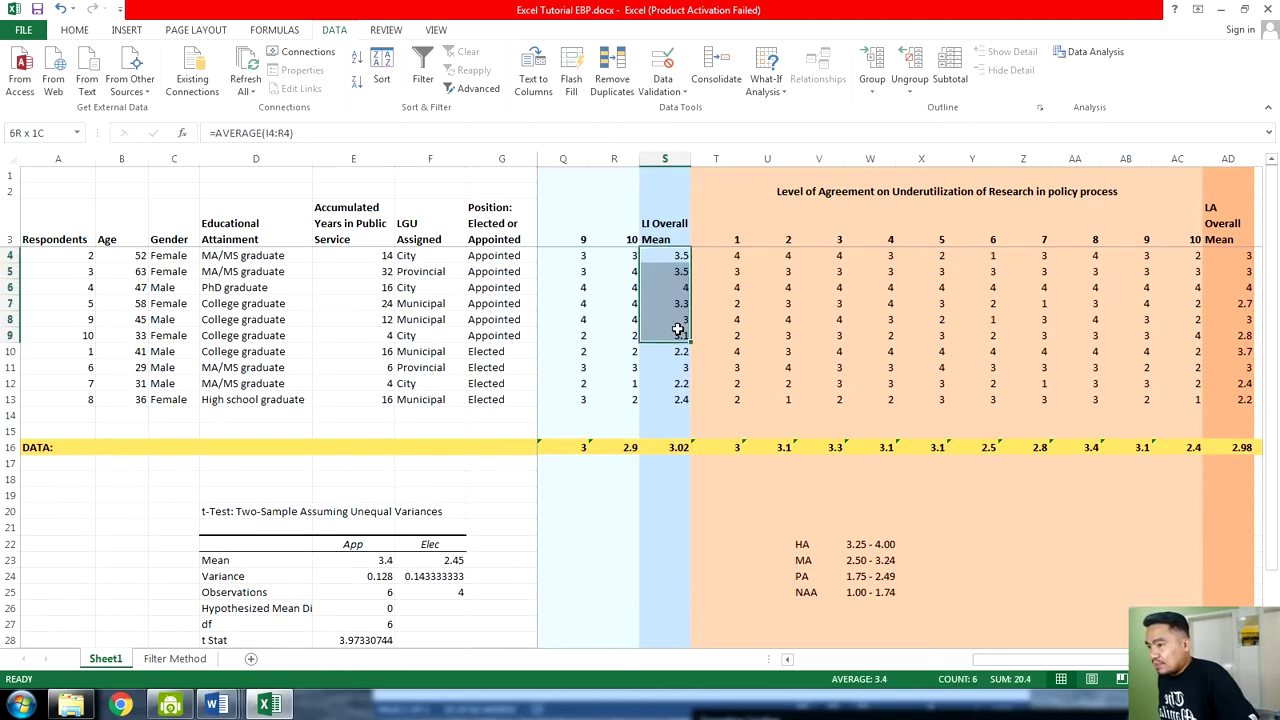
click(448, 562)
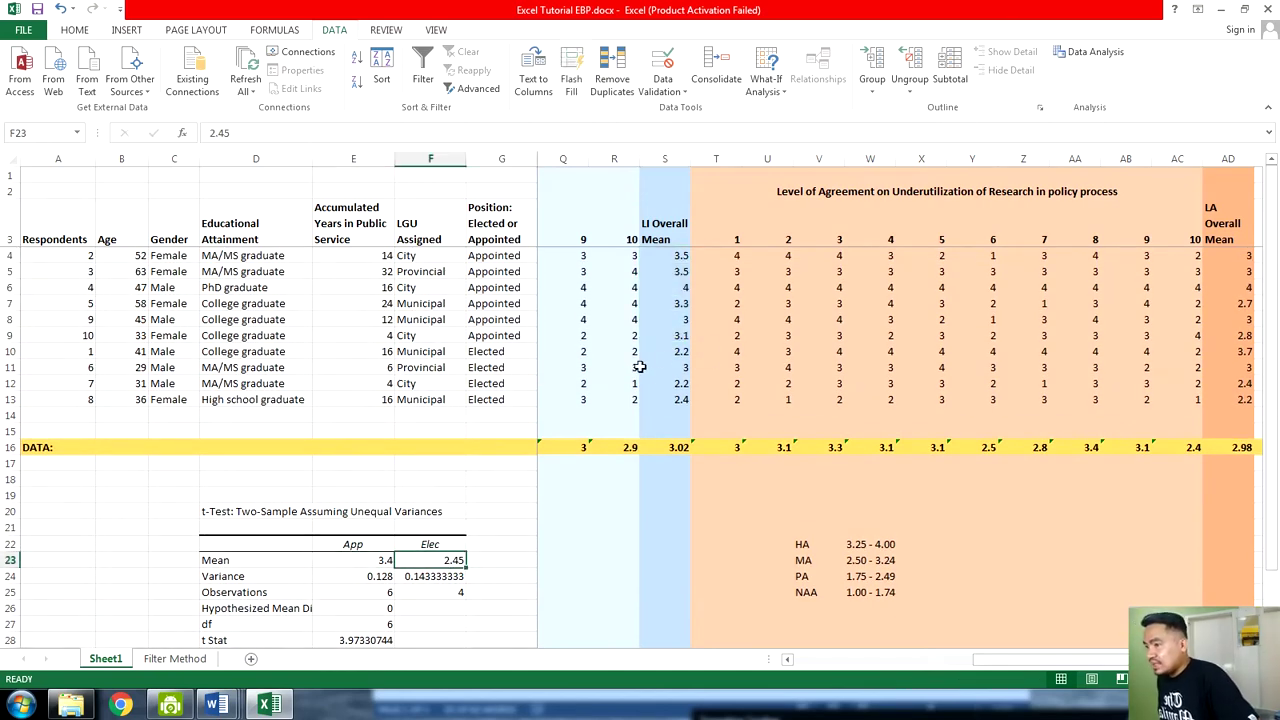
drag(676, 350, 678, 400)
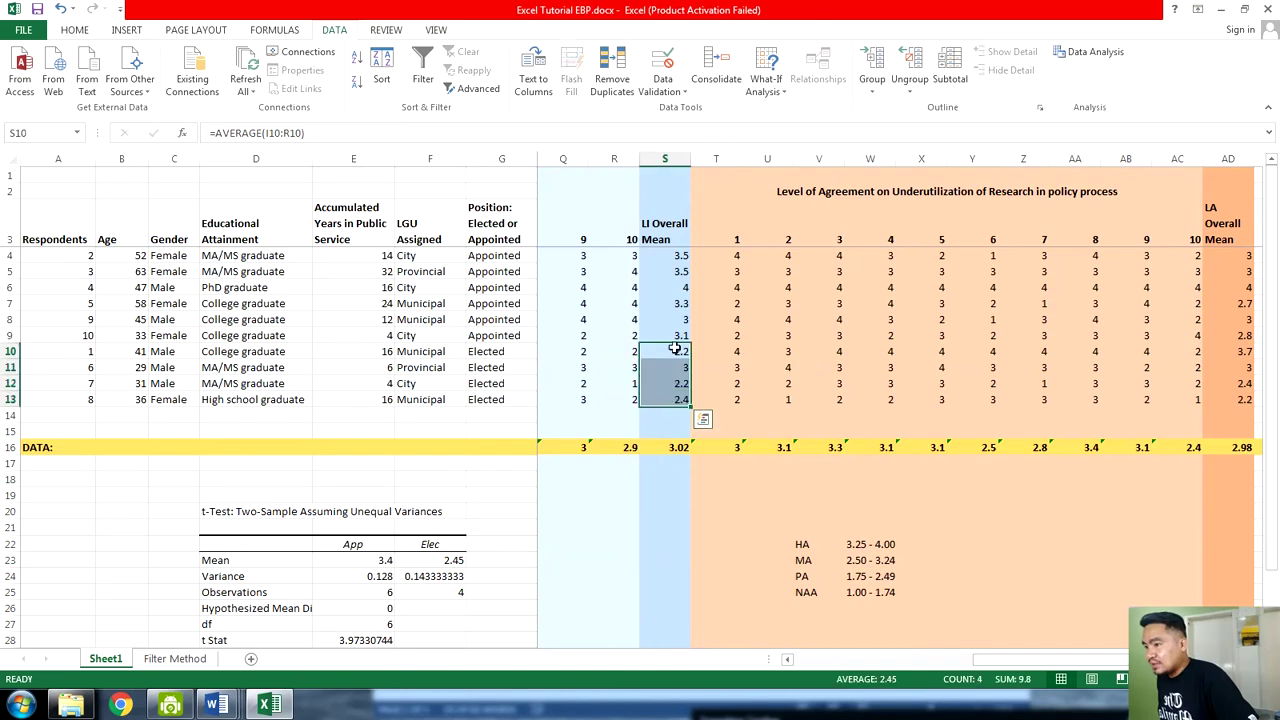
scroll(390, 455, down, 2)
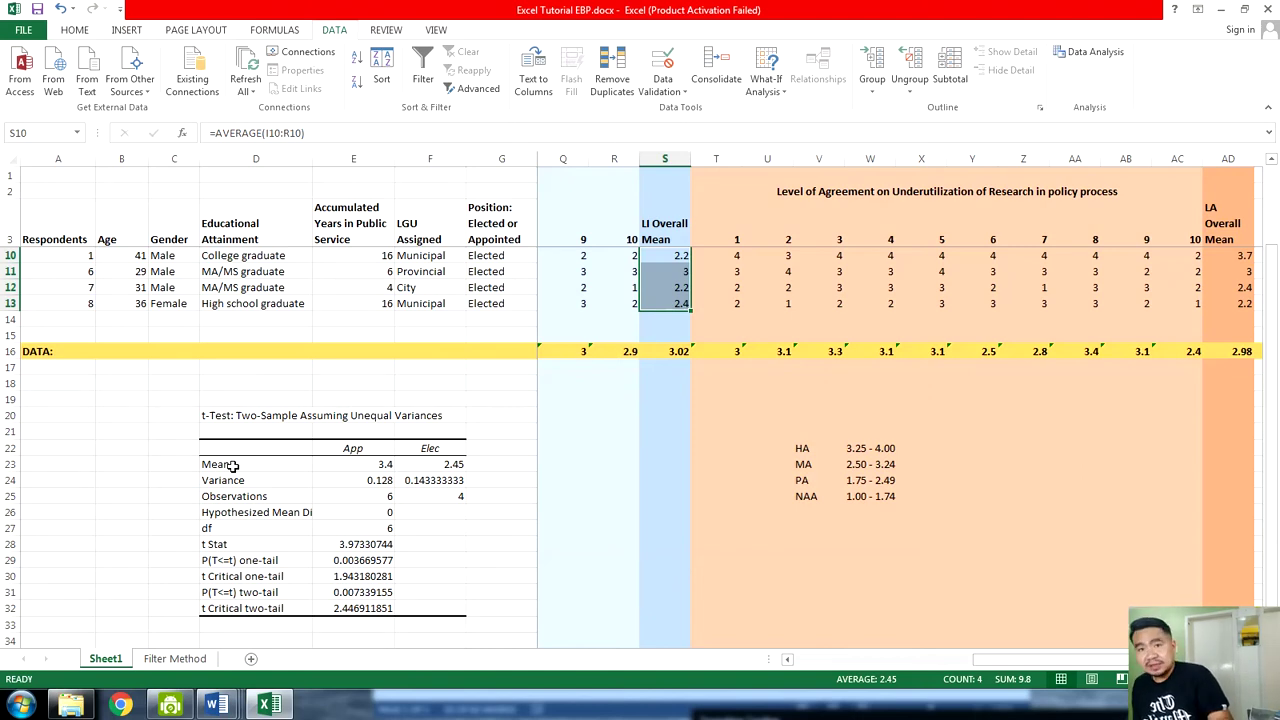
drag(363, 462, 360, 484)
drag(455, 464, 440, 482)
click(367, 494)
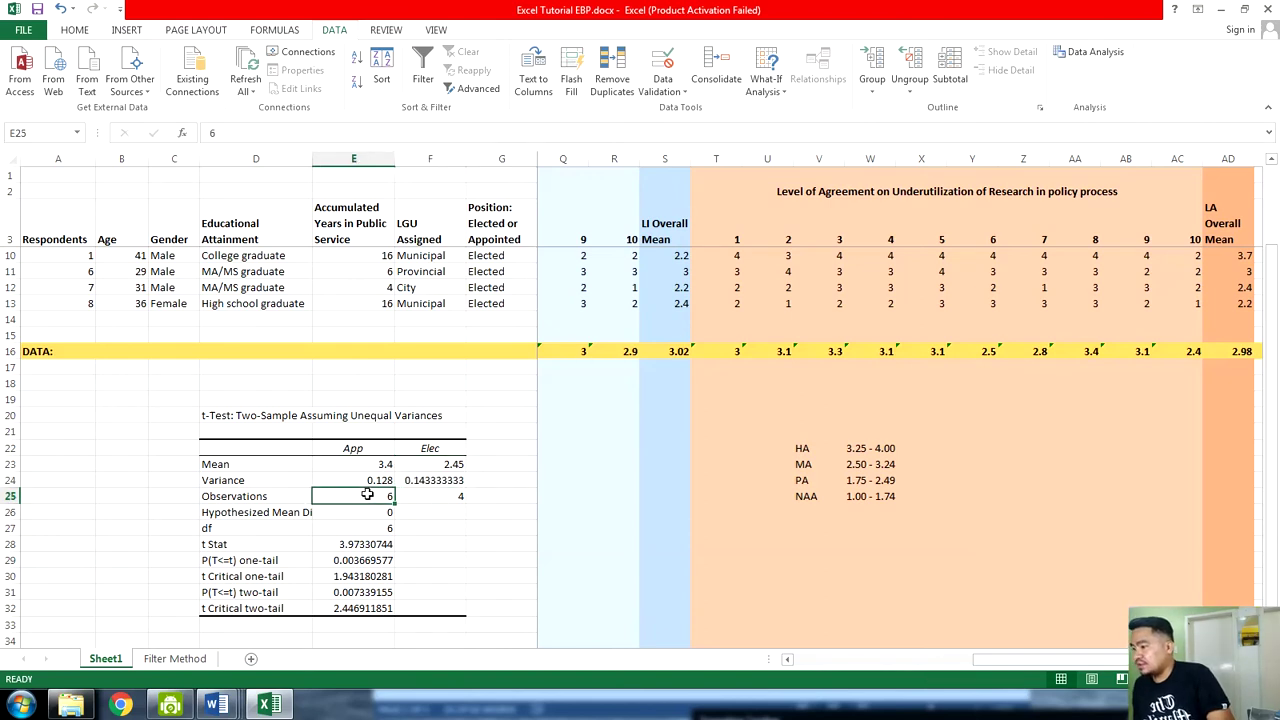
key(ctrl+z)
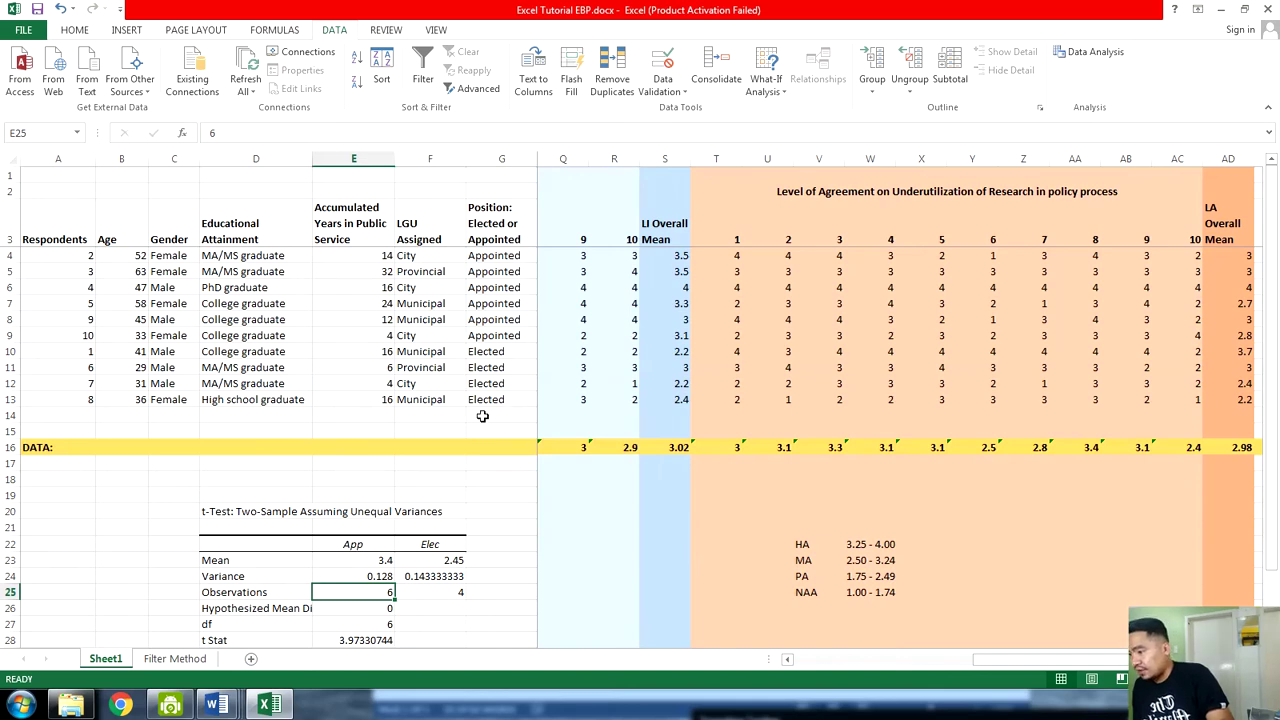
Check the two-tail P value in E31, then bring the Excel Tutorial Sample SOP document forward
scroll(480, 414, down, 2)
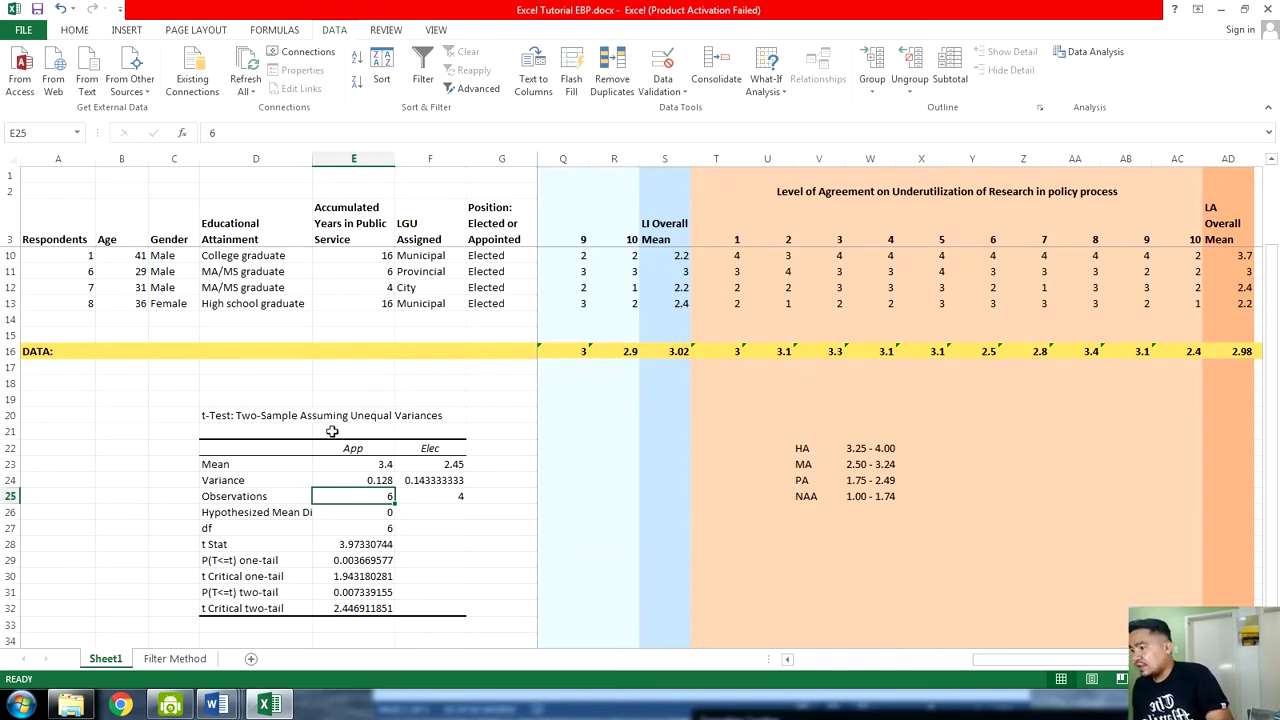
scroll(396, 437, down, 1)
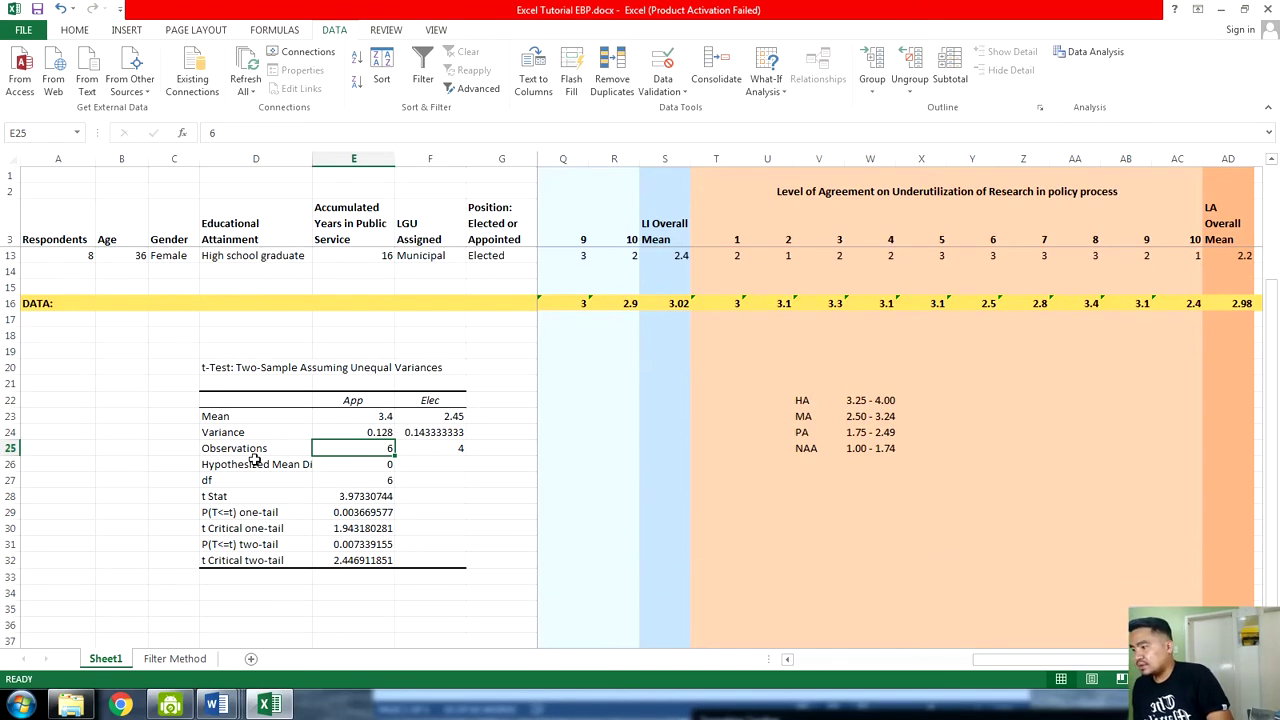
click(338, 546)
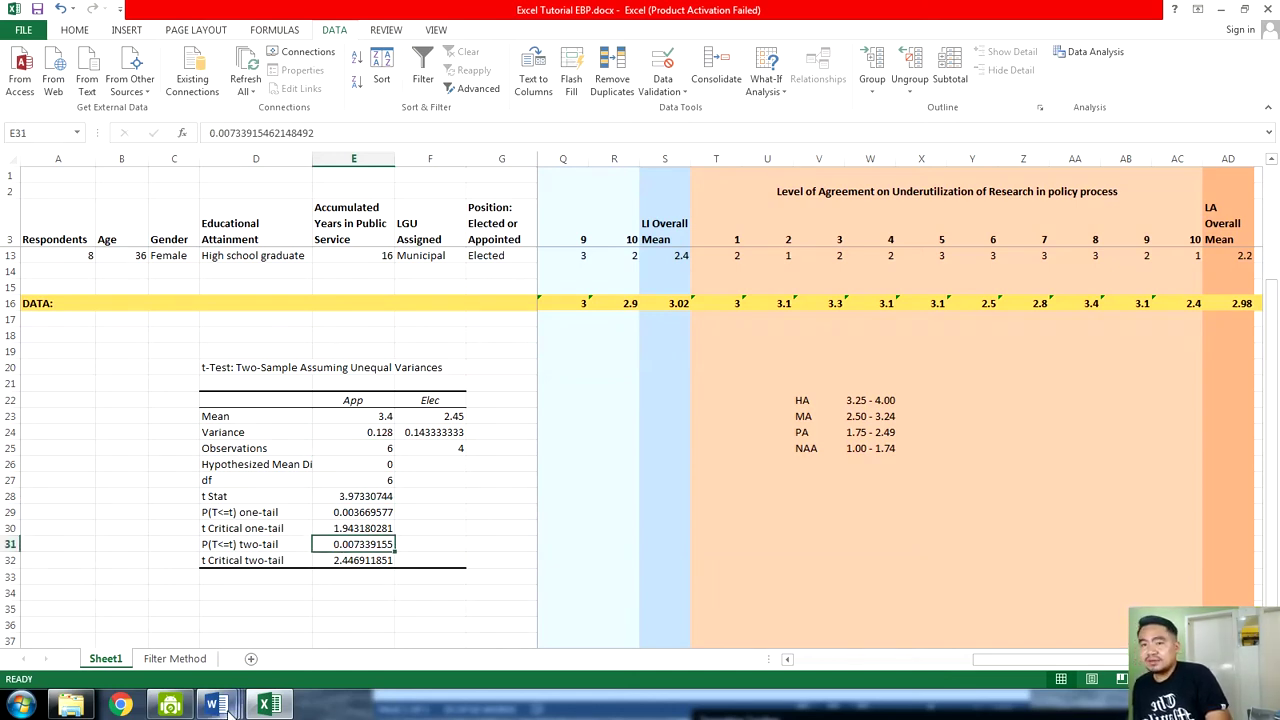
mouse_move(228, 706)
click(280, 625)
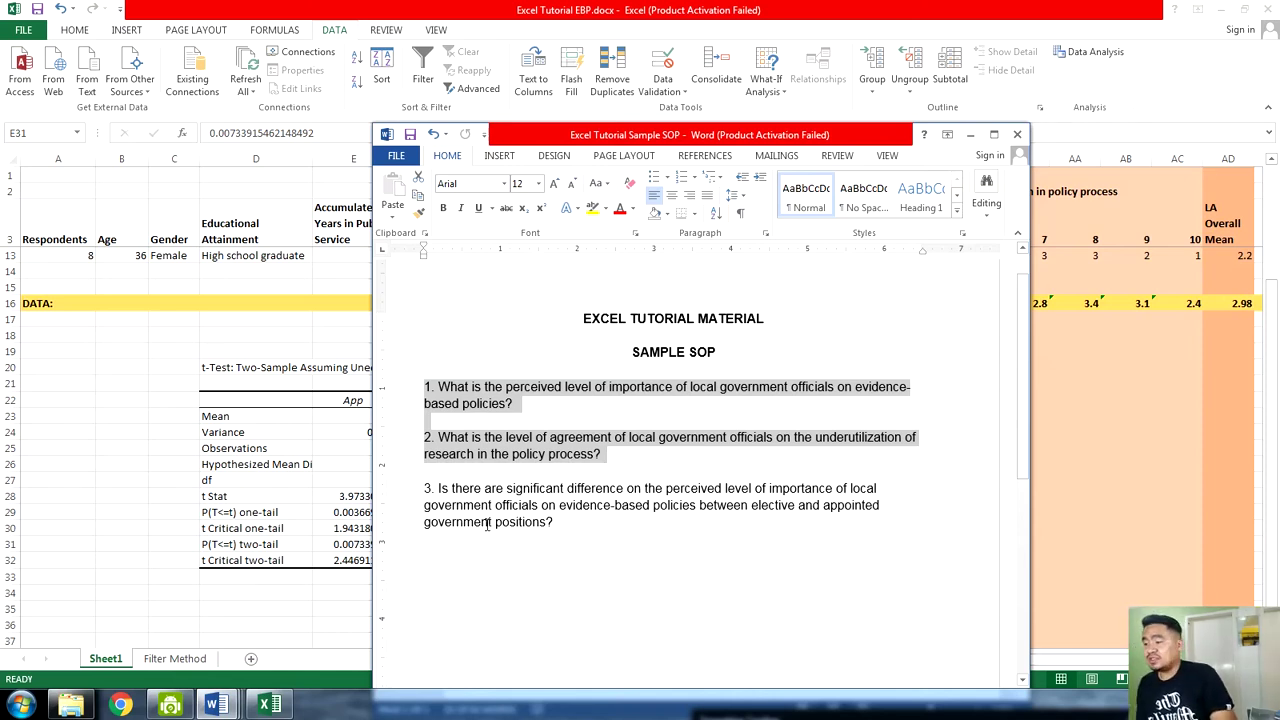
Switch from the Sample SOP Word document back to the Excel workbook with Alt+Tab
key(alt+Tab)
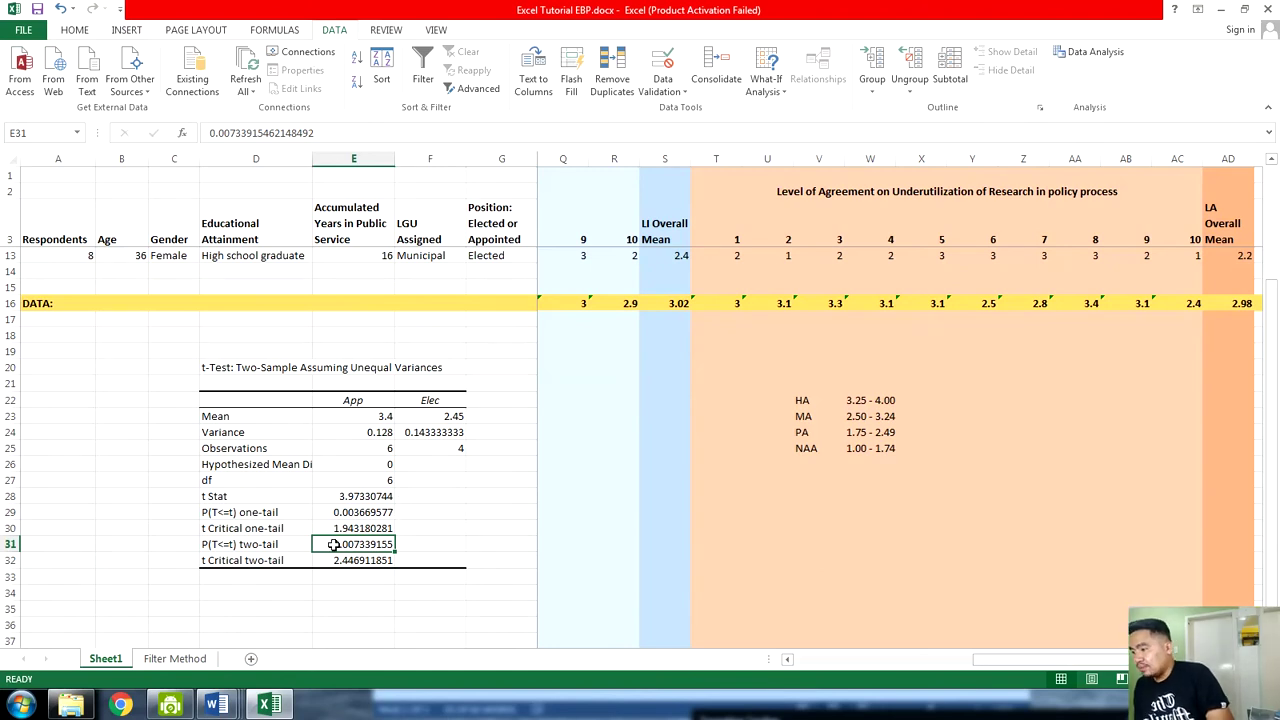
Enter the significance level 0.05 in G31 beside the two-tail P value
click(478, 545)
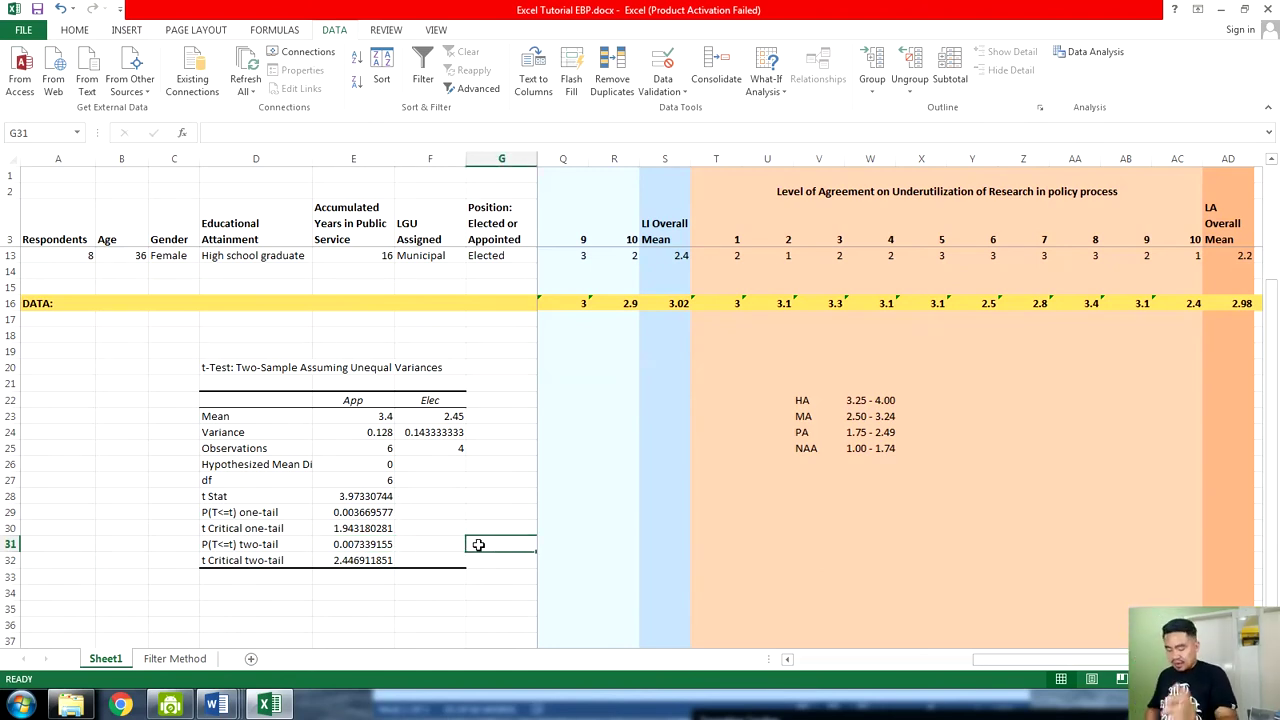
text(0.05)
key(Tab)
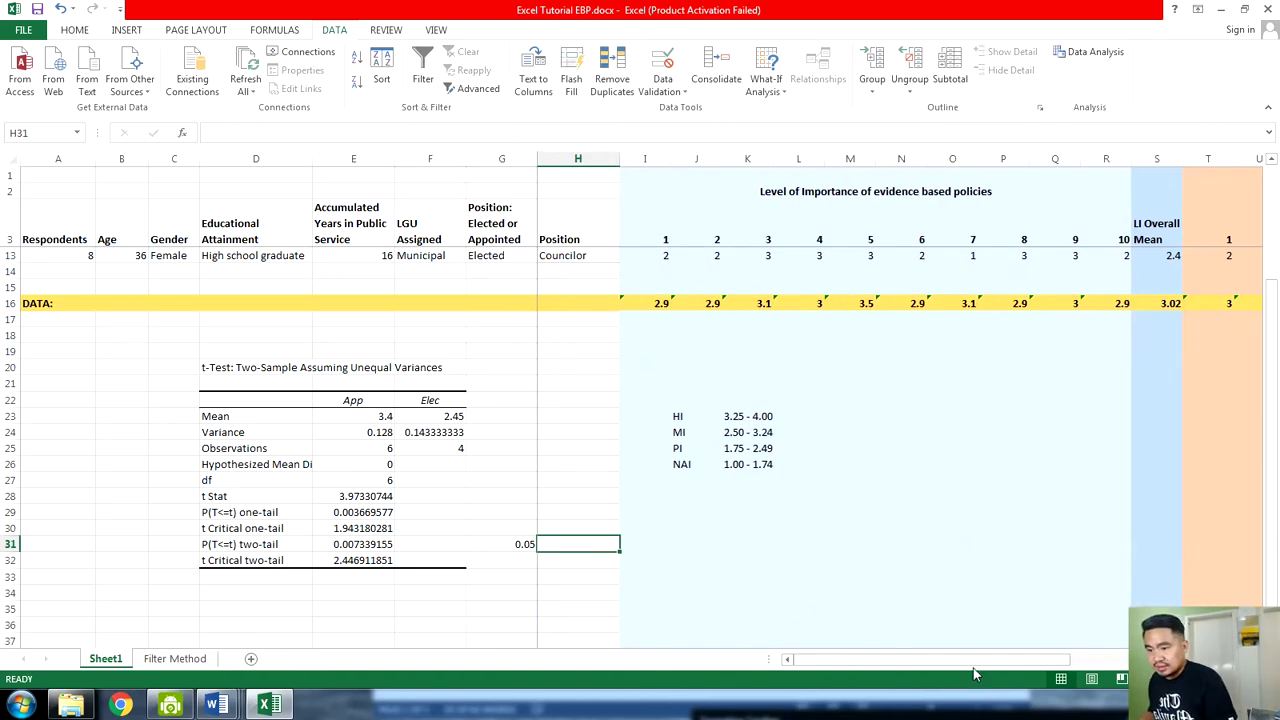
scroll(707, 564, up, 3)
scroll(700, 566, down, 4)
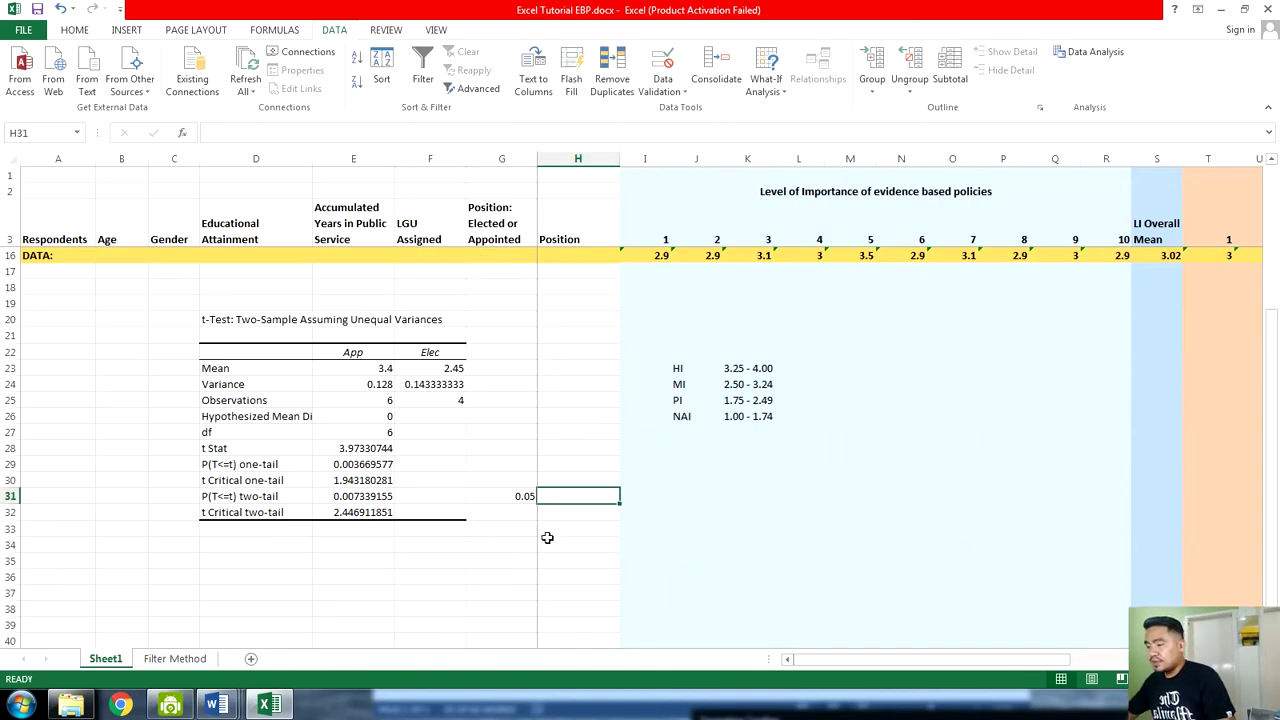
scroll(1087, 334, up, 4)
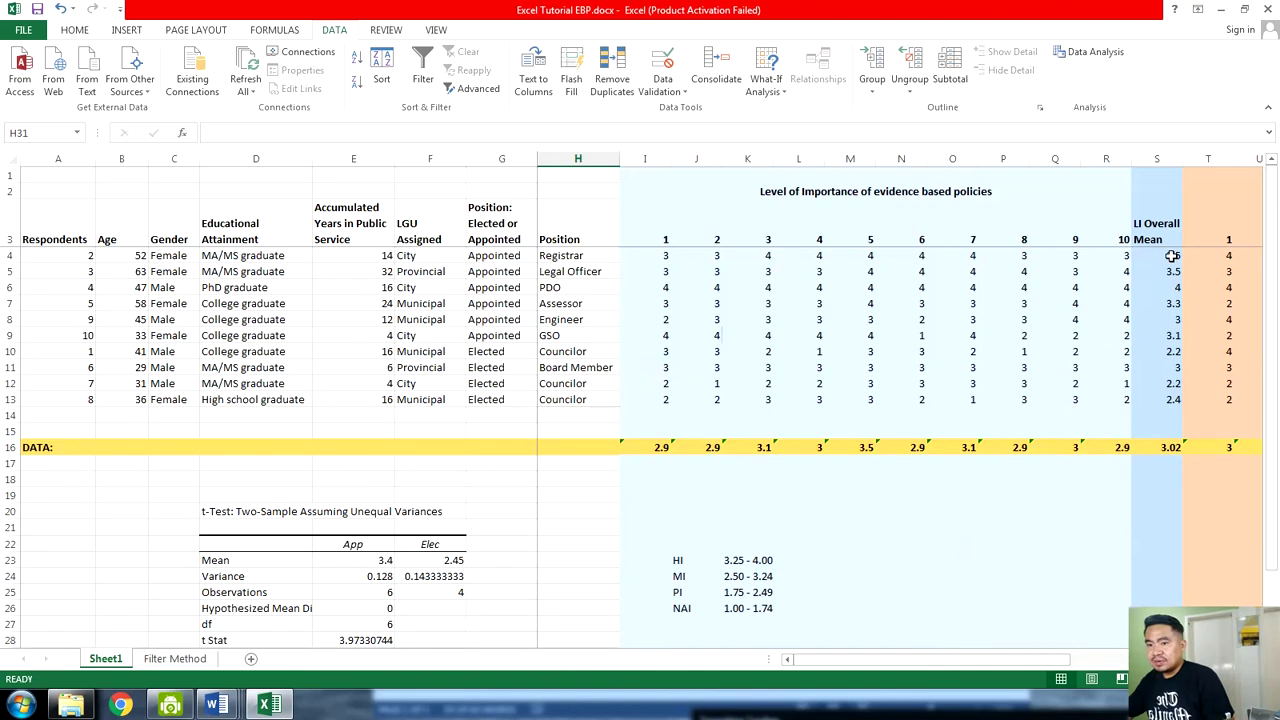
drag(1160, 256, 1165, 400)
scroll(560, 573, down, 5)
Compare the 0.05 entry against the two-tail P value 0.007339155
click(510, 450)
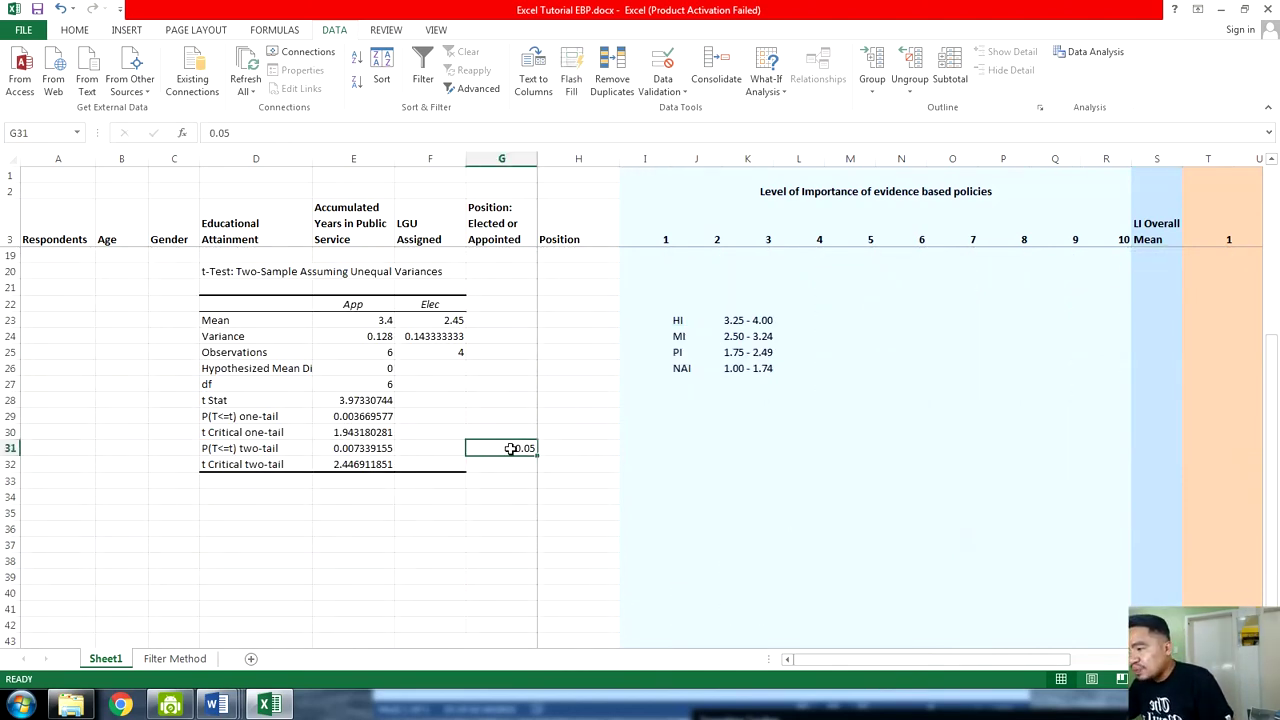
click(360, 449)
click(510, 447)
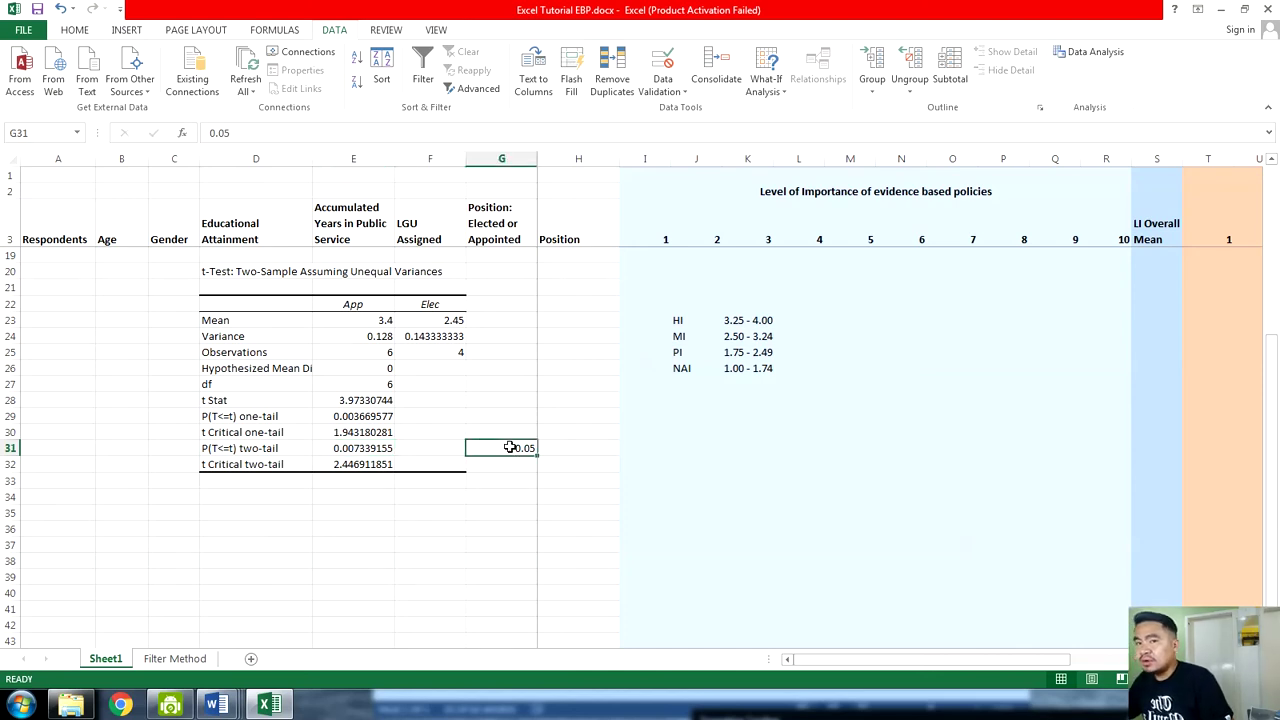
click(343, 449)
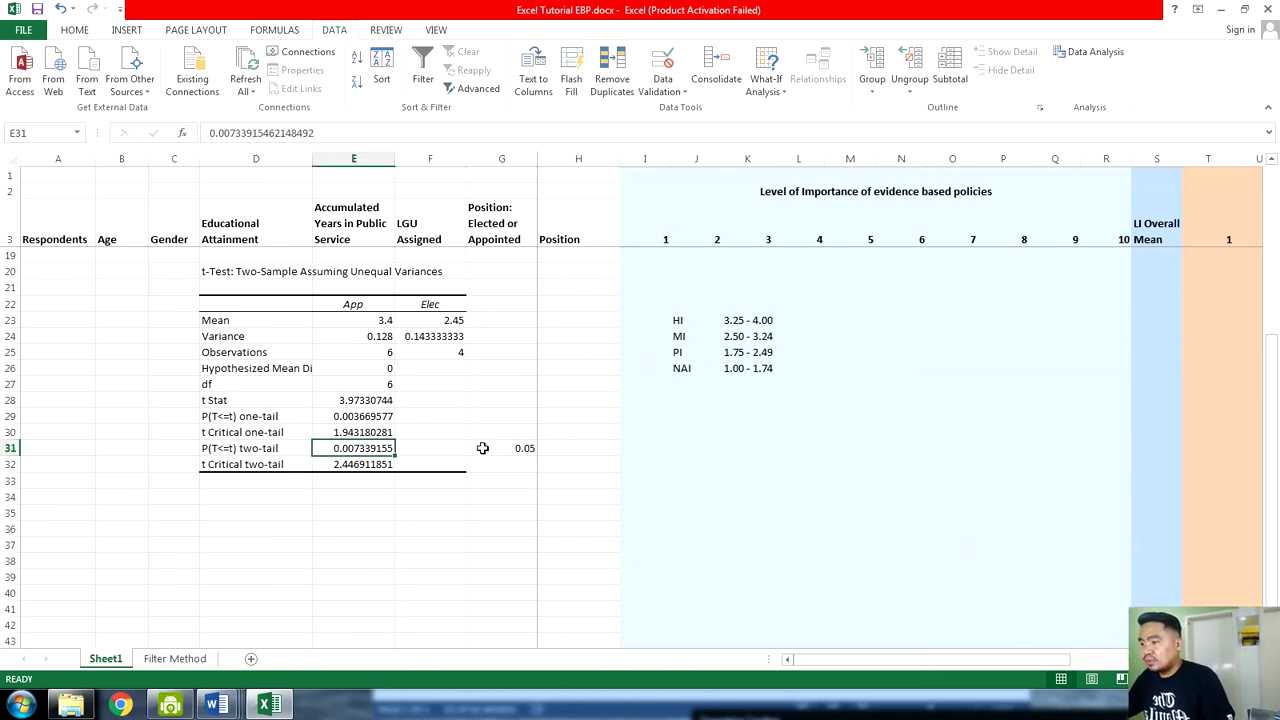
double_click(524, 448)
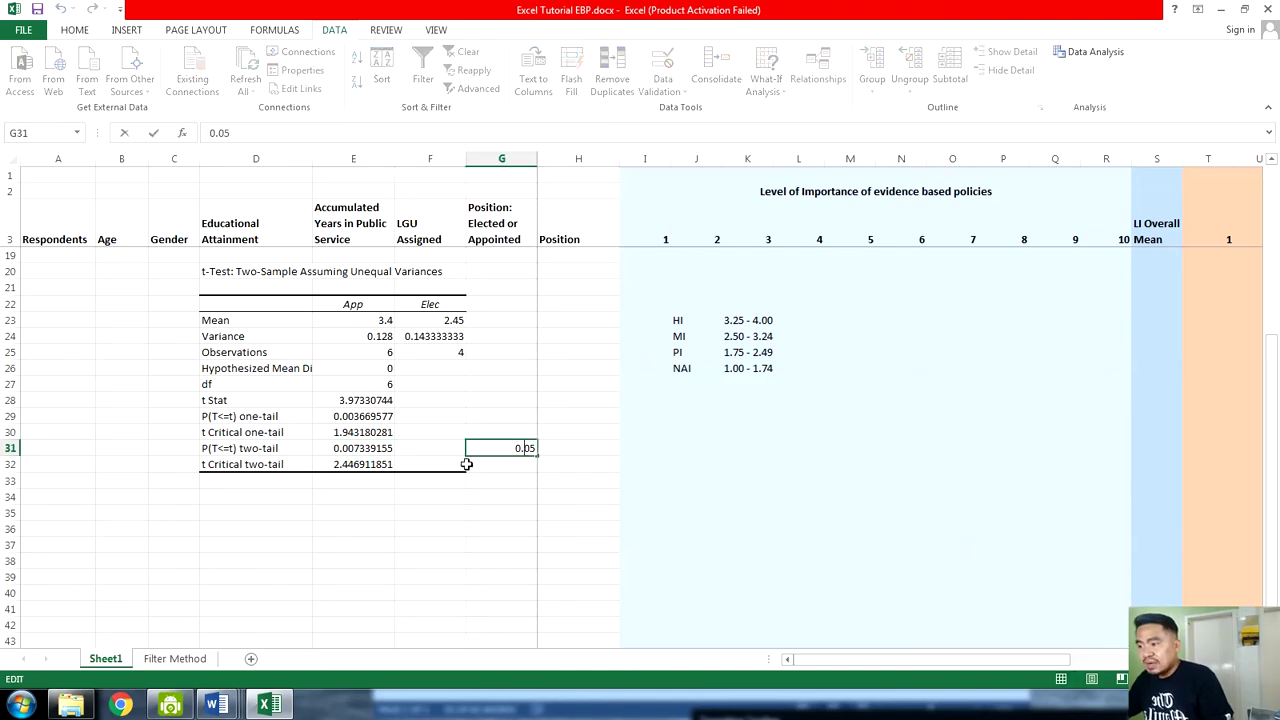
click(343, 449)
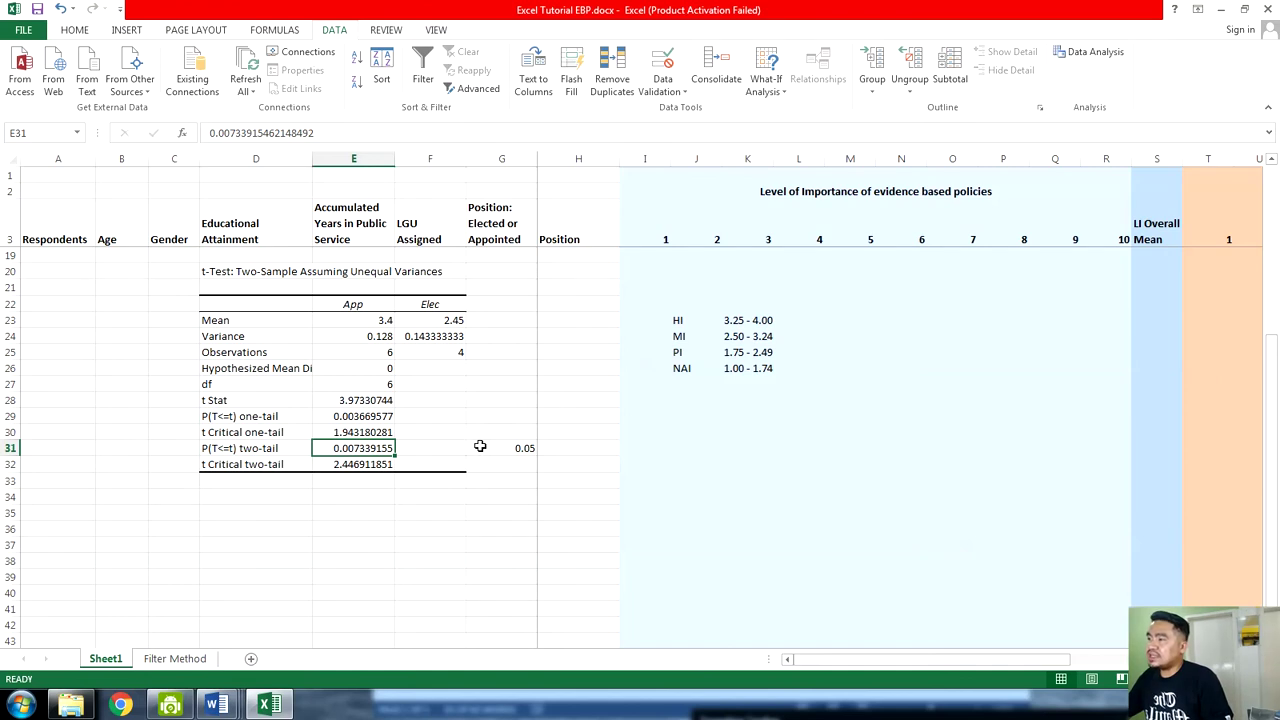
click(527, 450)
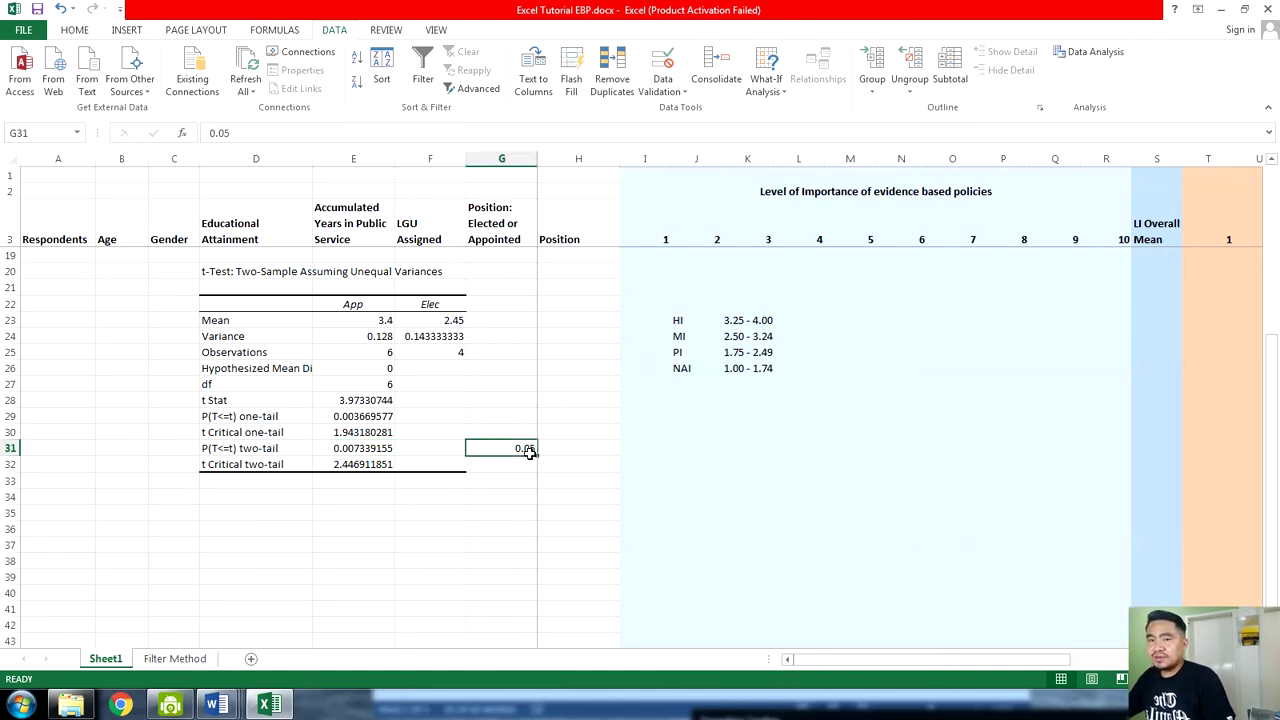
Put a '<' in F31 between the two-tail P value and 0.05
click(419, 445)
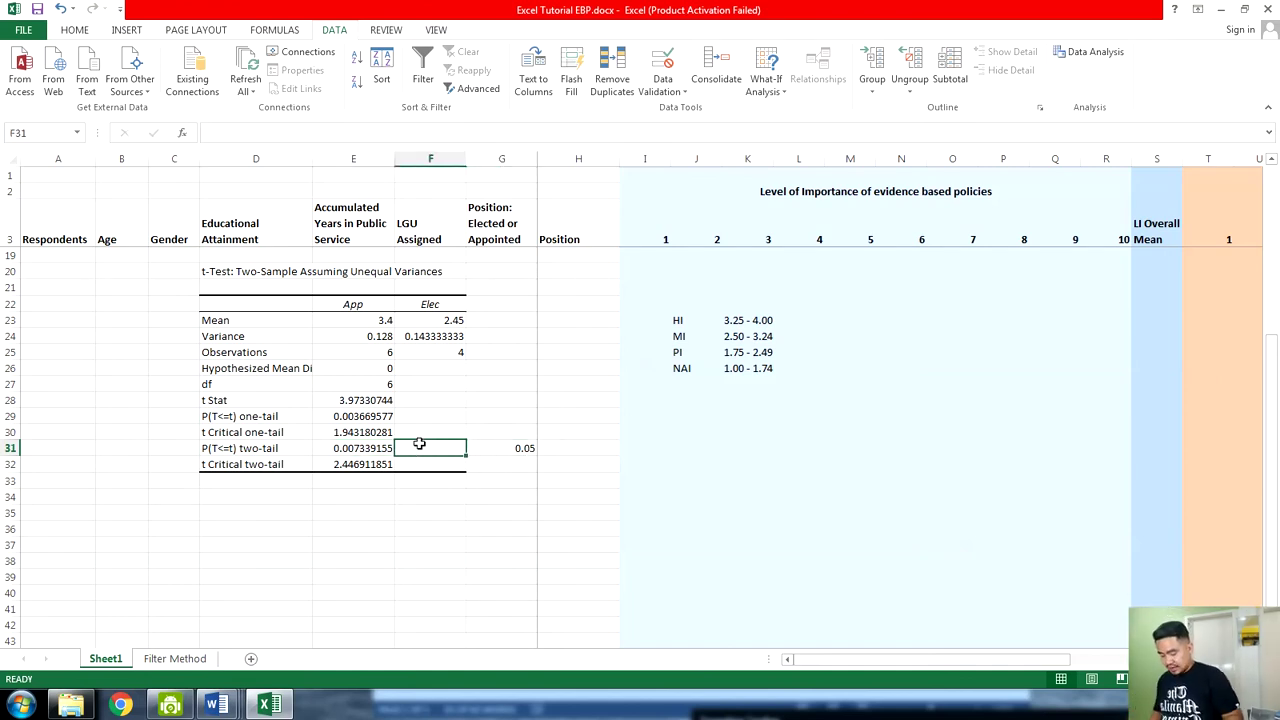
text(<)
click(503, 448)
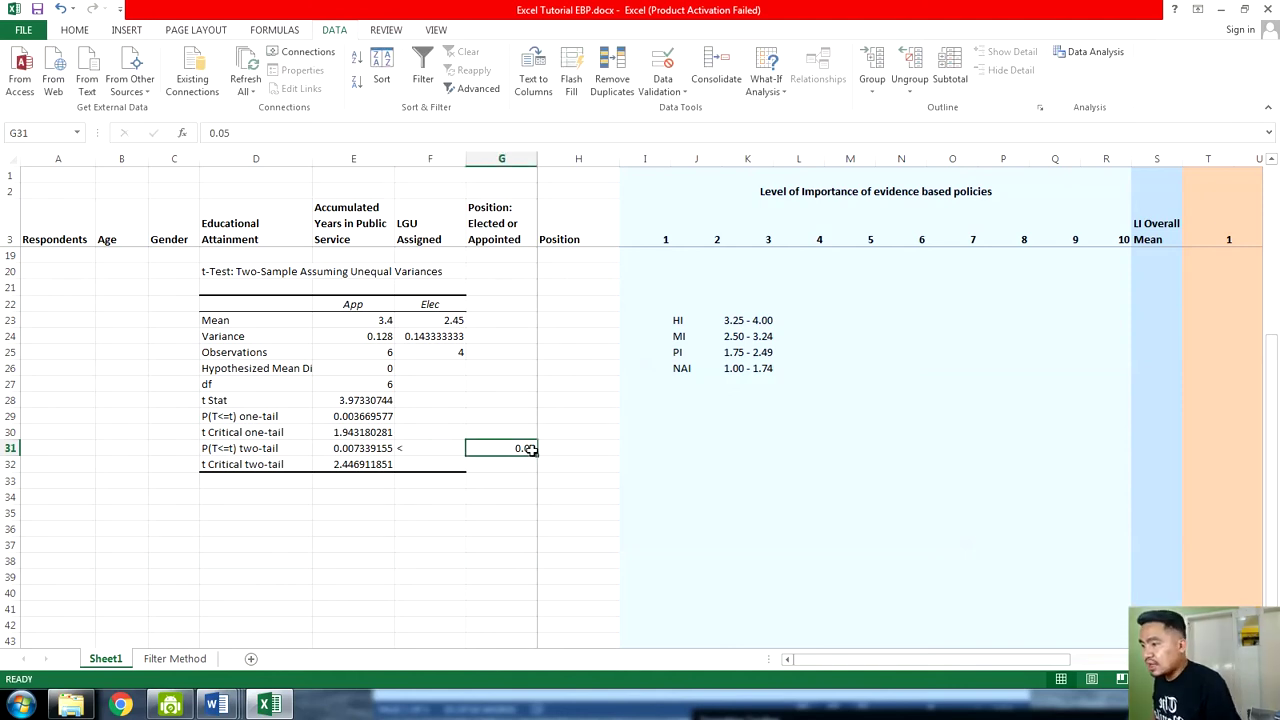
click(343, 438)
click(345, 447)
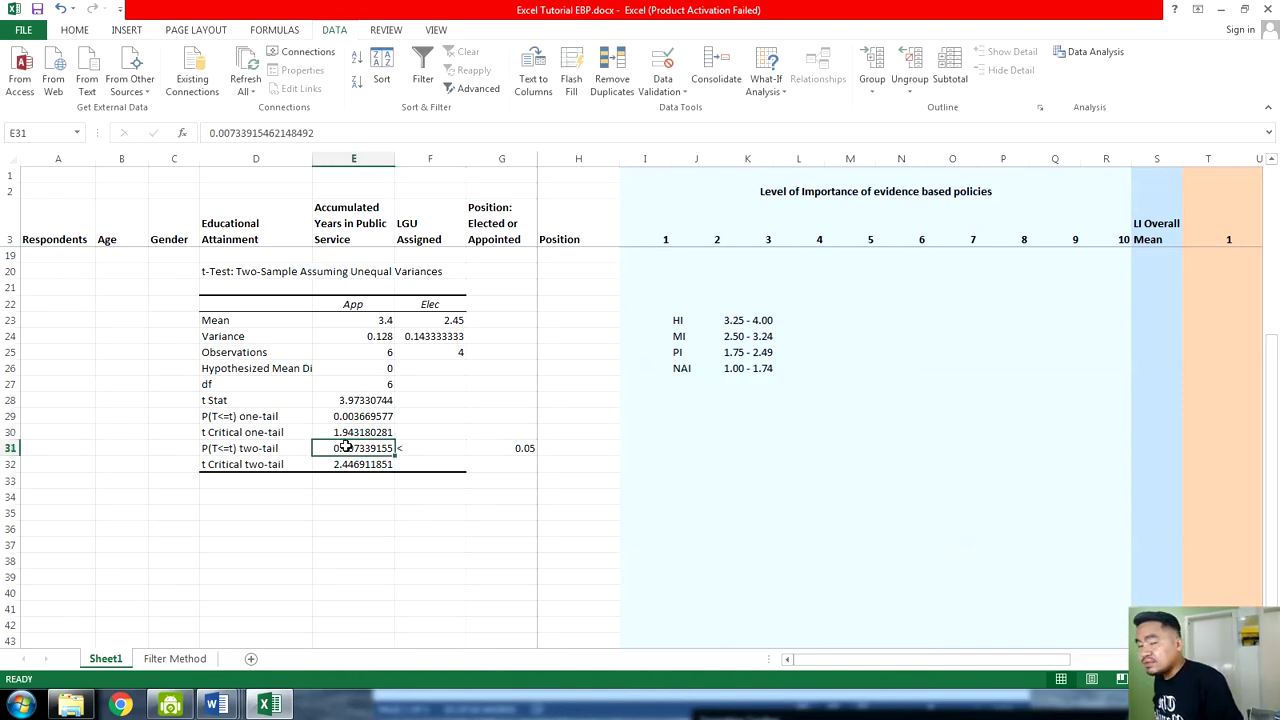
click(549, 459)
scroll(549, 459, up, 5)
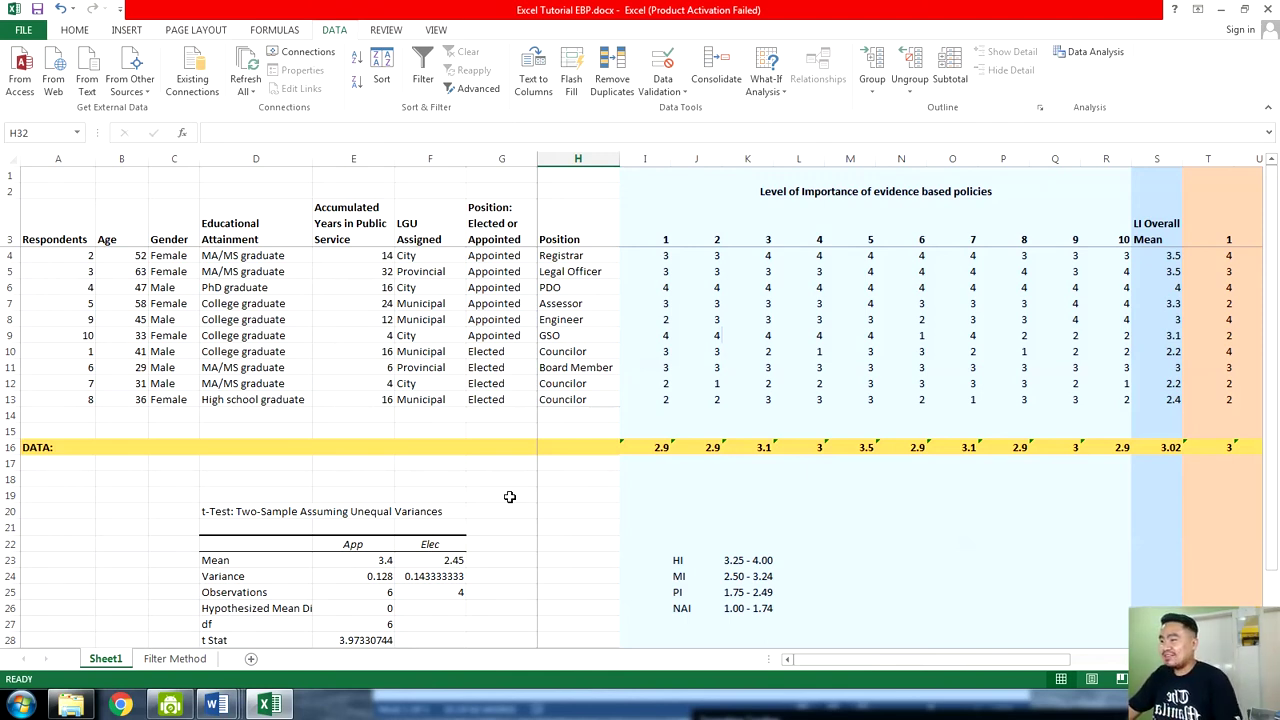
drag(514, 258, 504, 400)
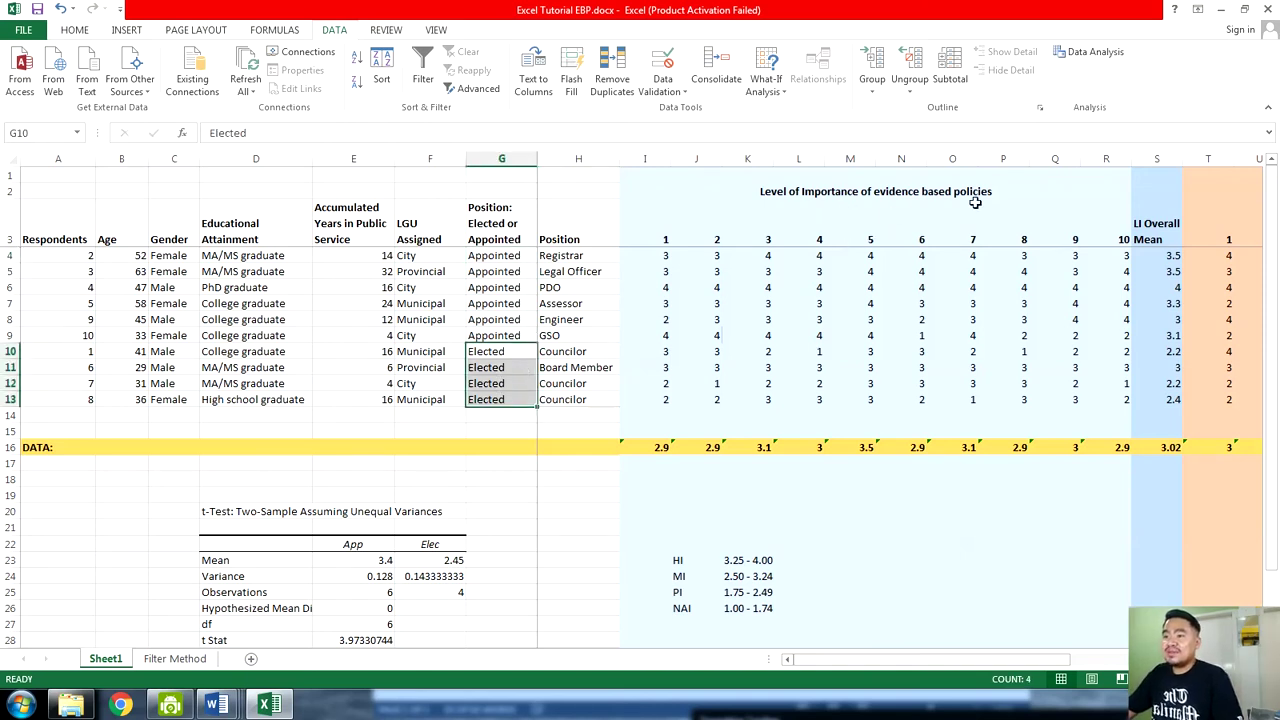
drag(1170, 258, 1163, 333)
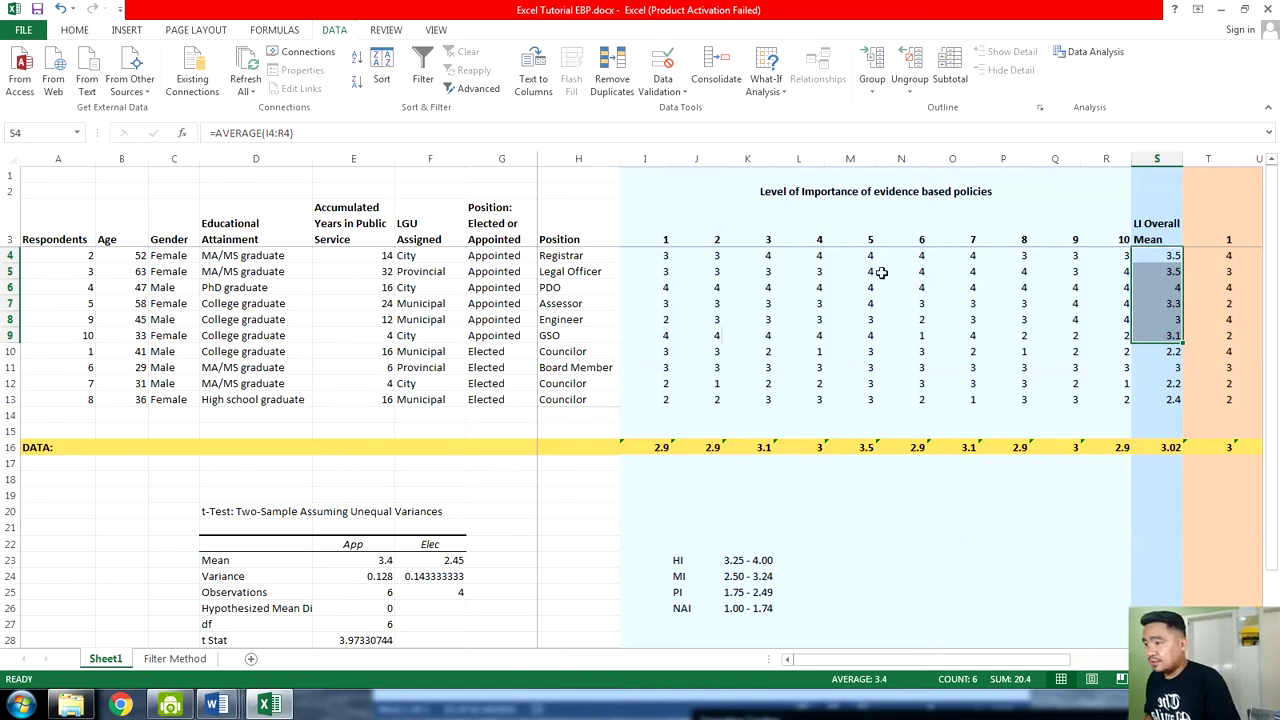
drag(498, 255, 500, 337)
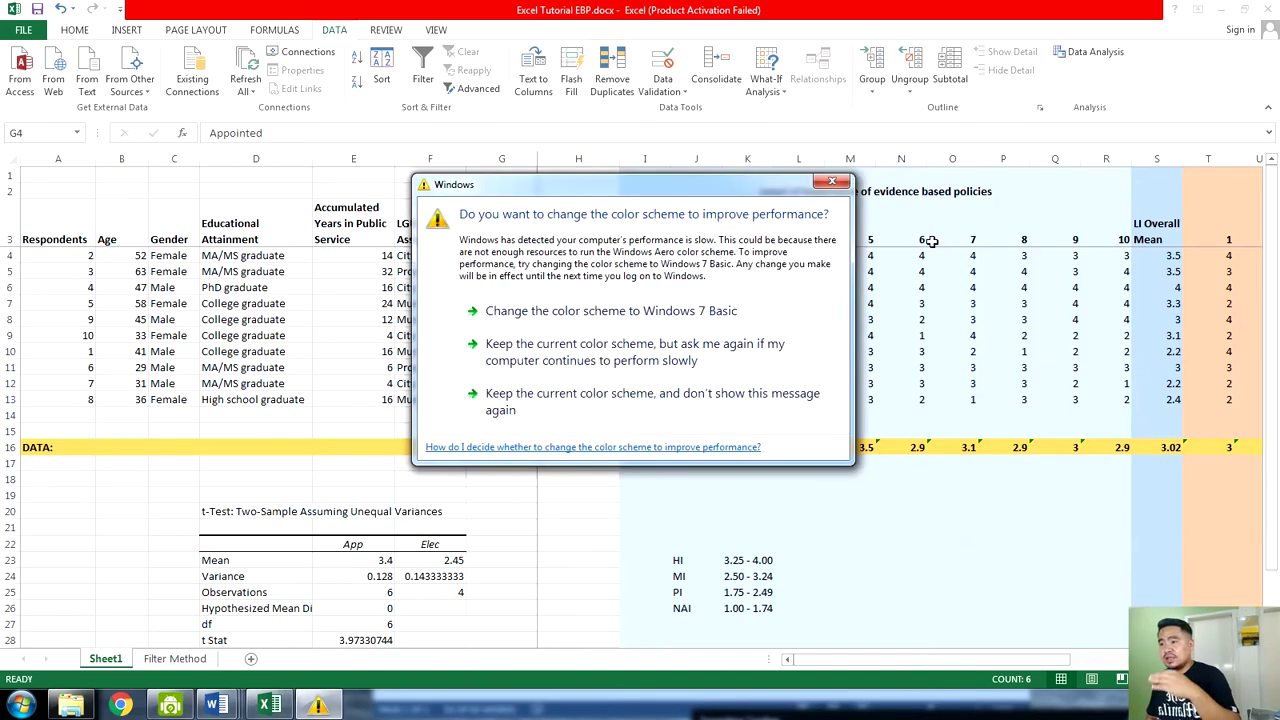
click(835, 181)
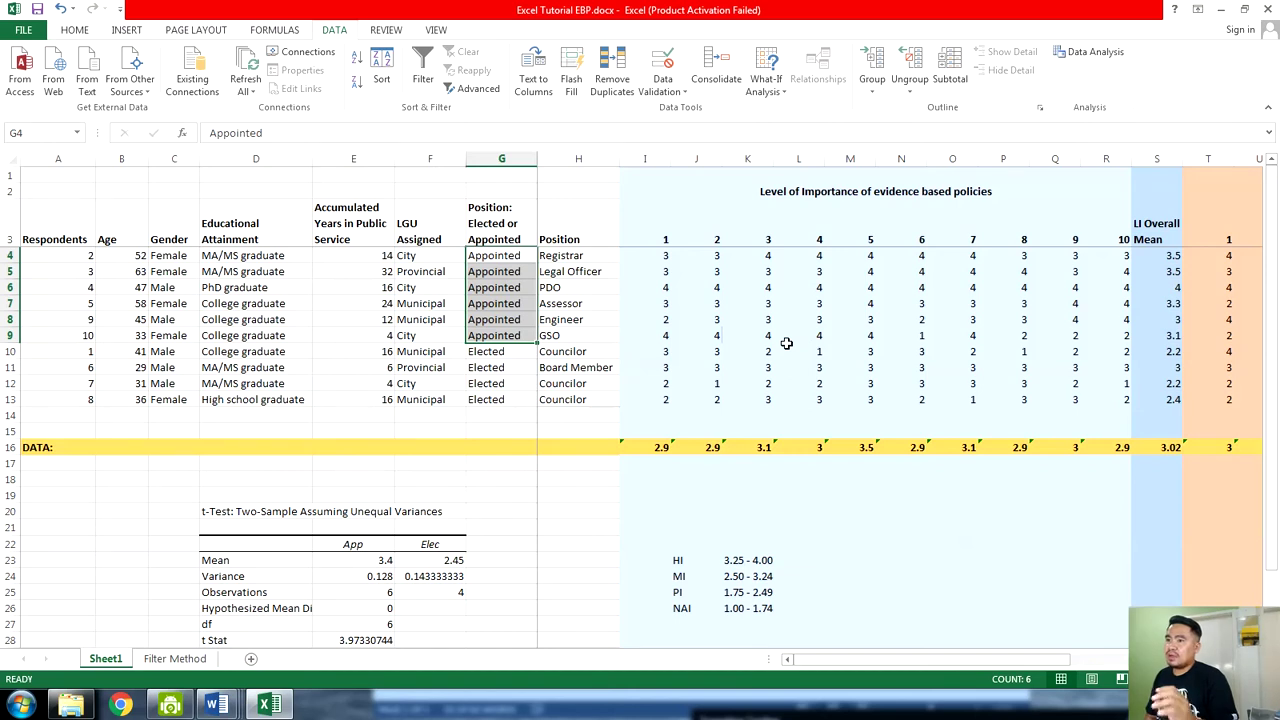
click(813, 196)
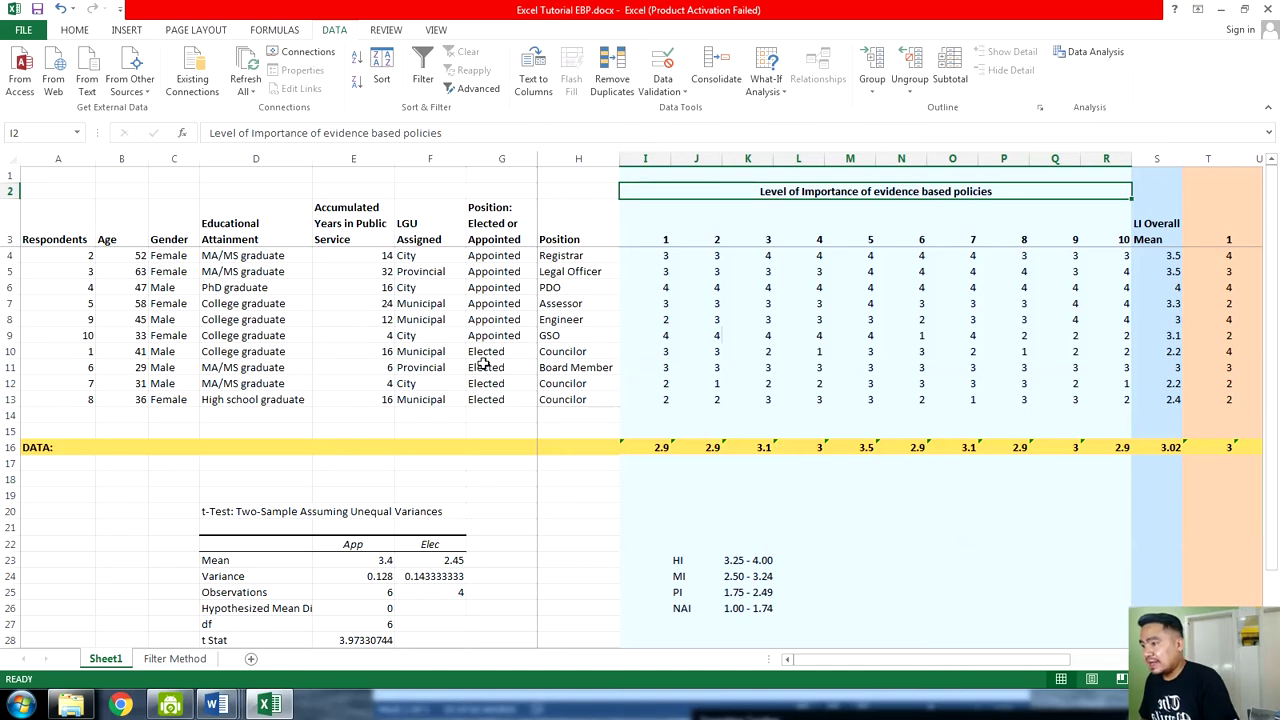
drag(490, 352, 497, 399)
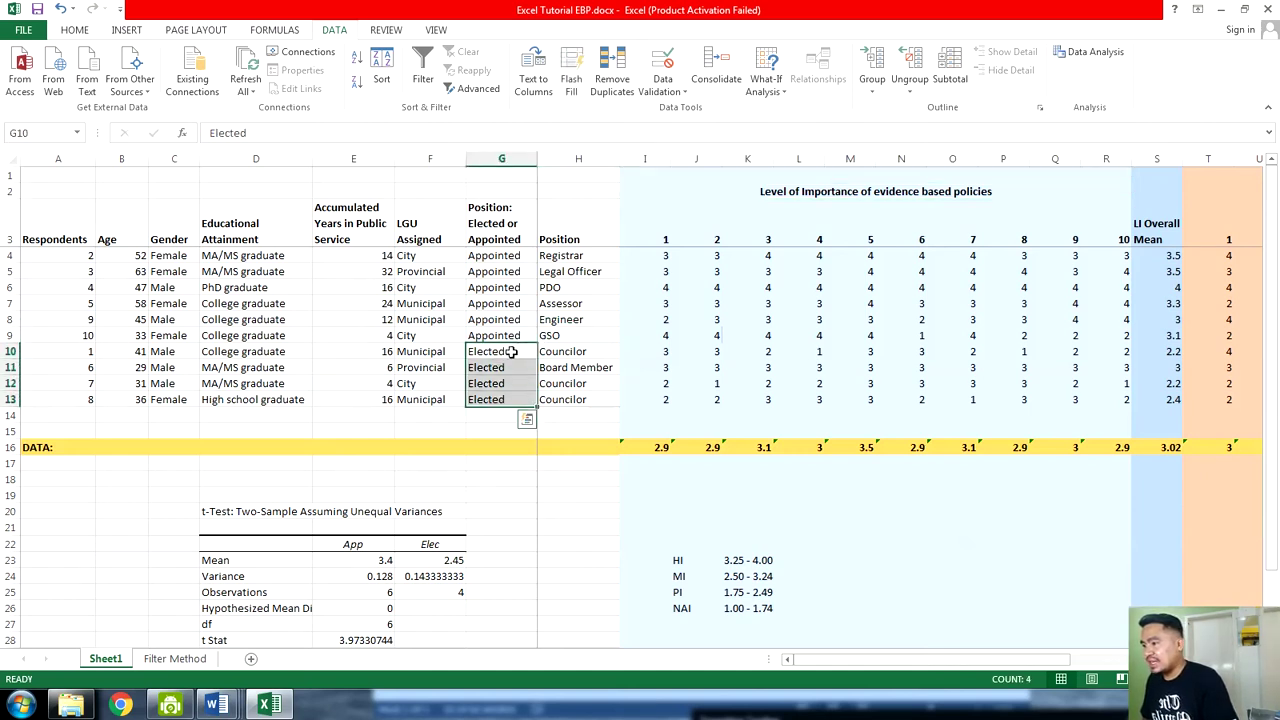
drag(517, 350, 563, 402)
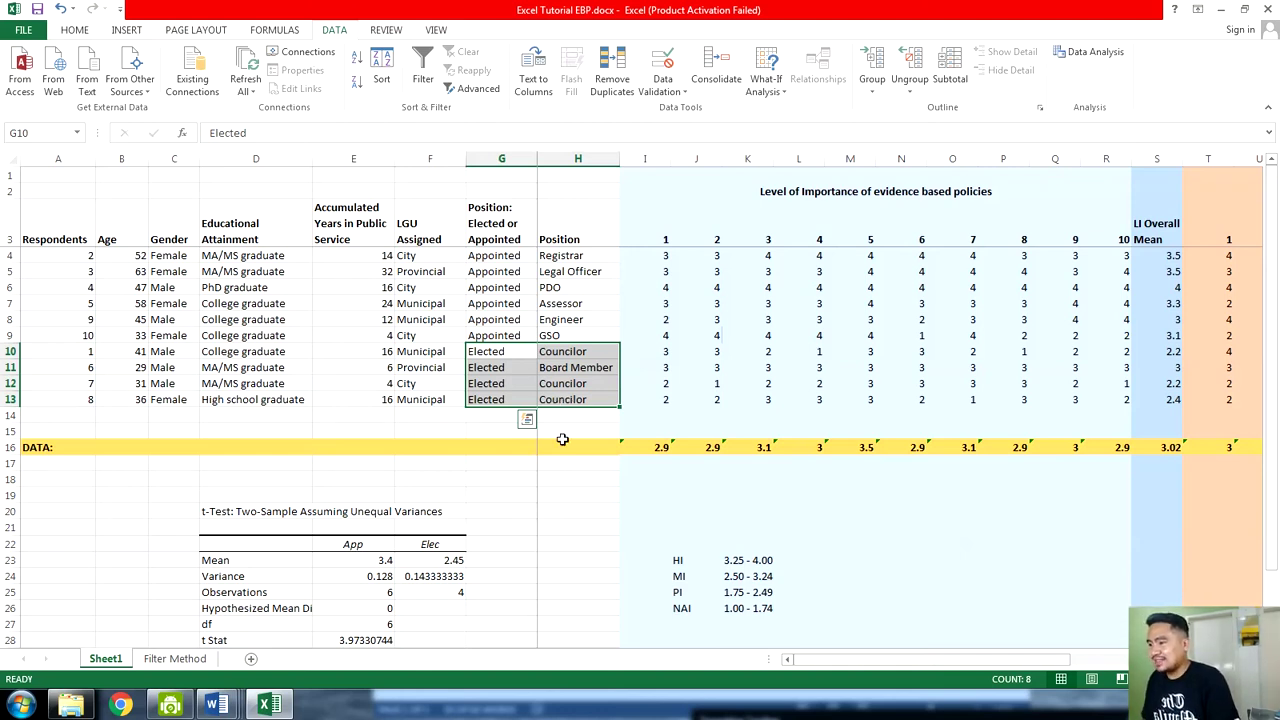
click(498, 489)
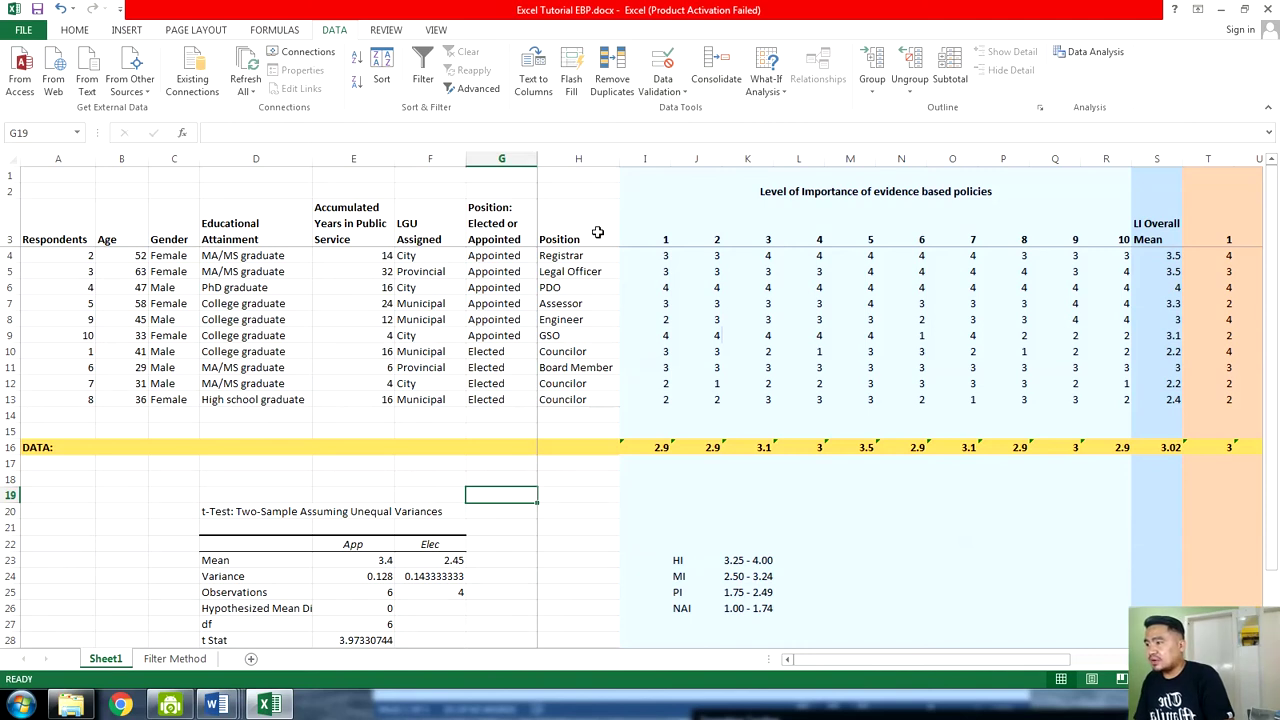
click(436, 255)
click(437, 240)
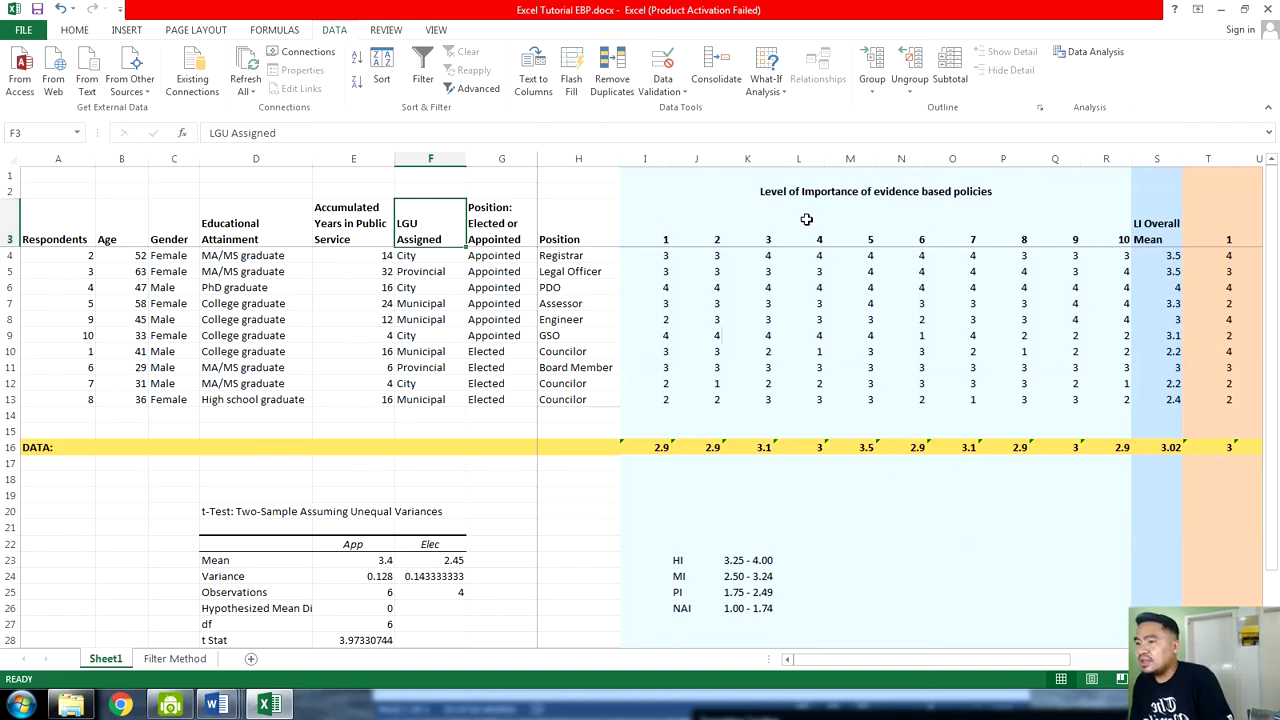
click(852, 195)
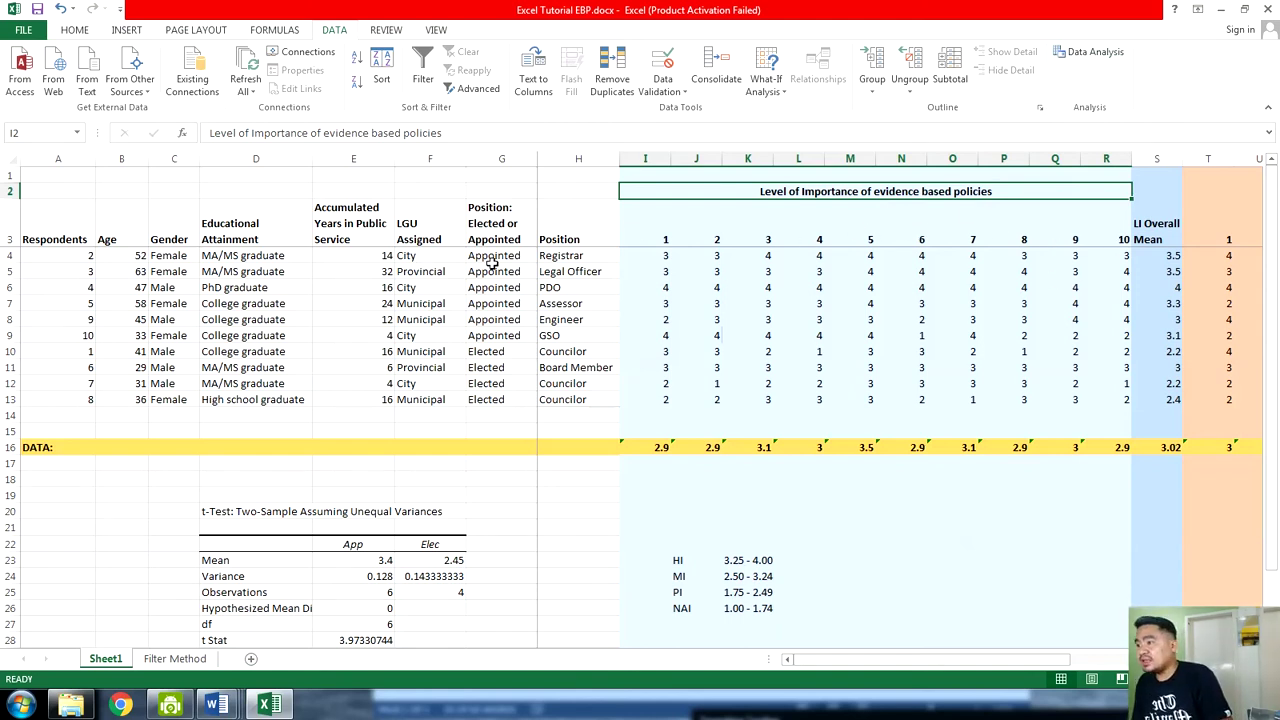
Sort F4:F13 A to Z with the selection expanded, grouping City, Municipal, then Provincial rows
drag(408, 257, 418, 405)
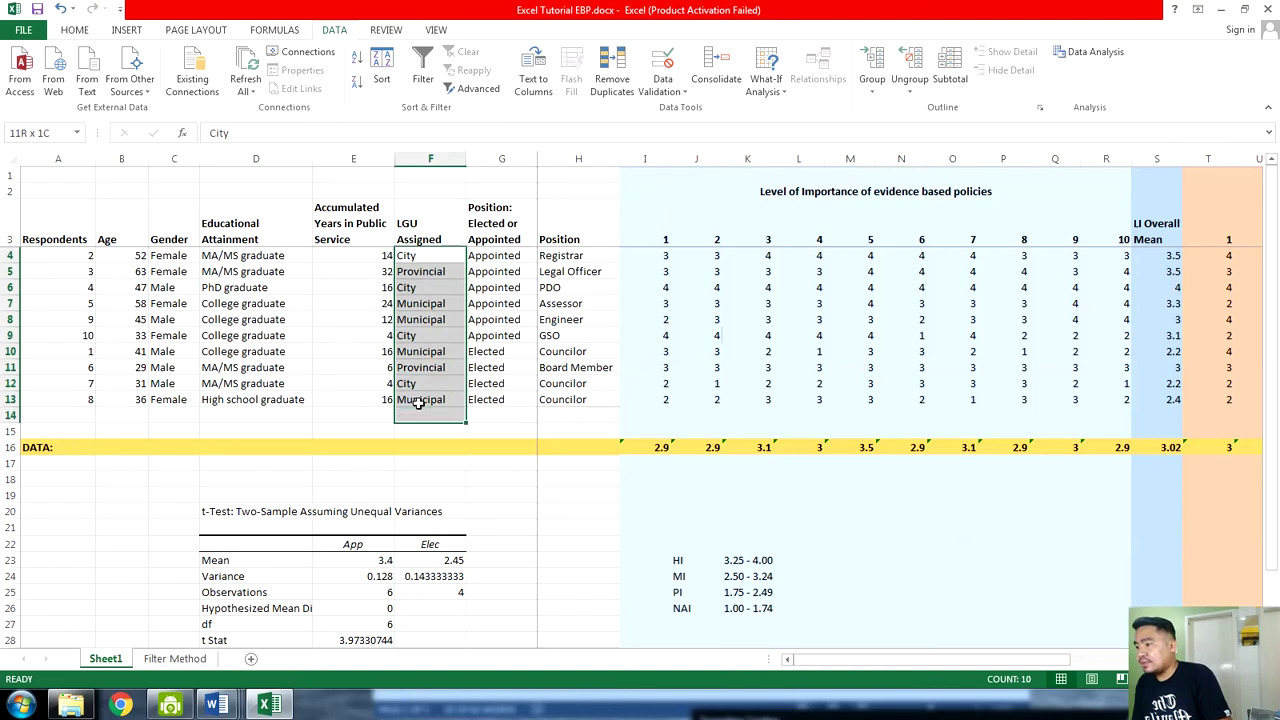
right_click(420, 408)
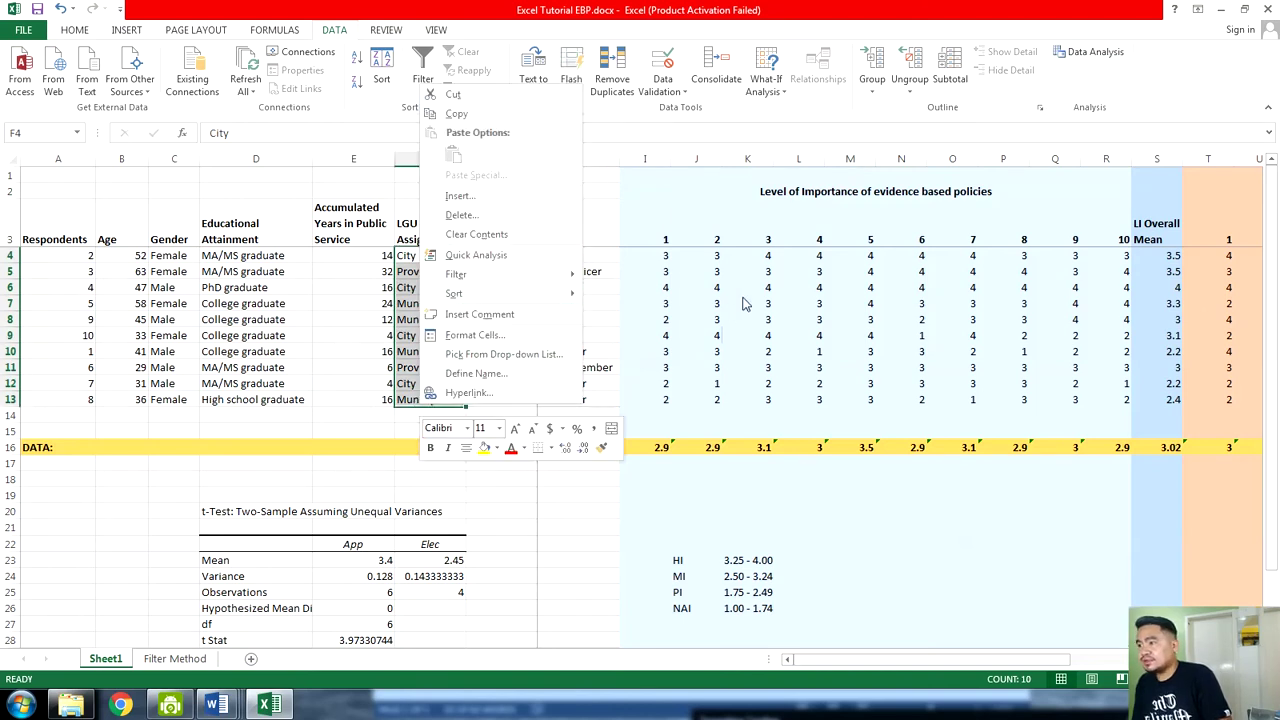
key(Escape)
drag(425, 252, 428, 403)
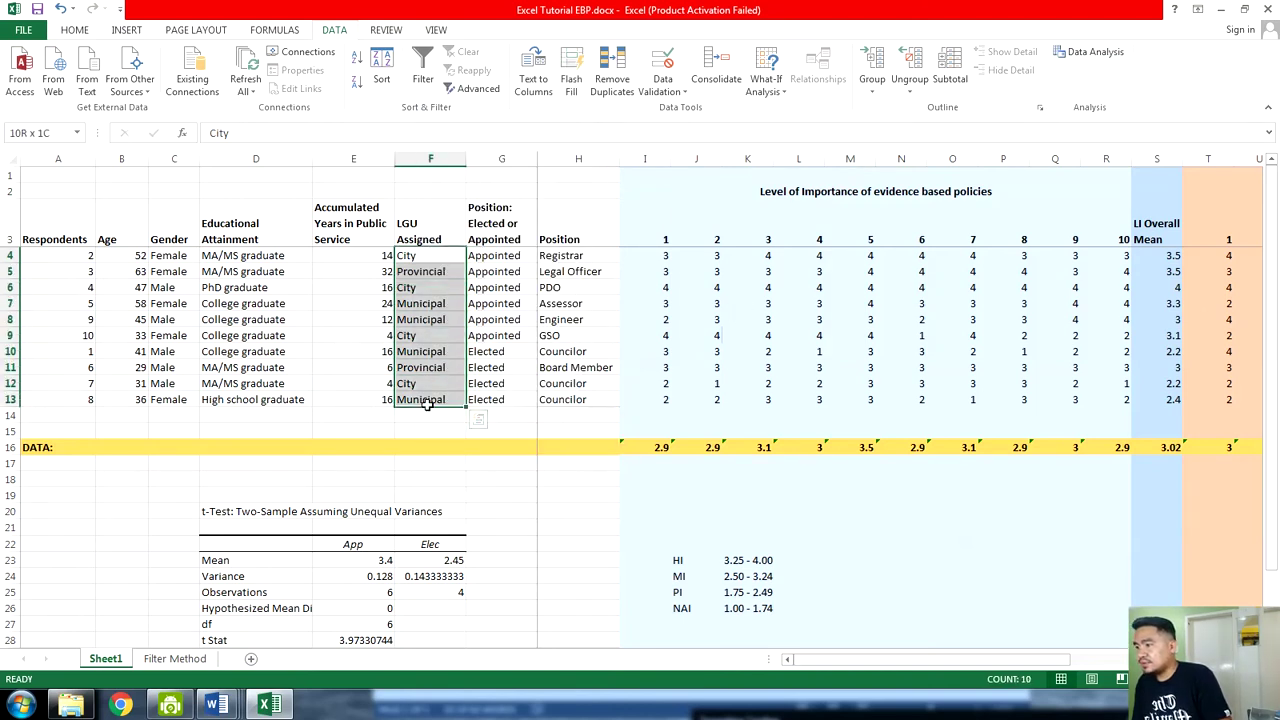
click(435, 30)
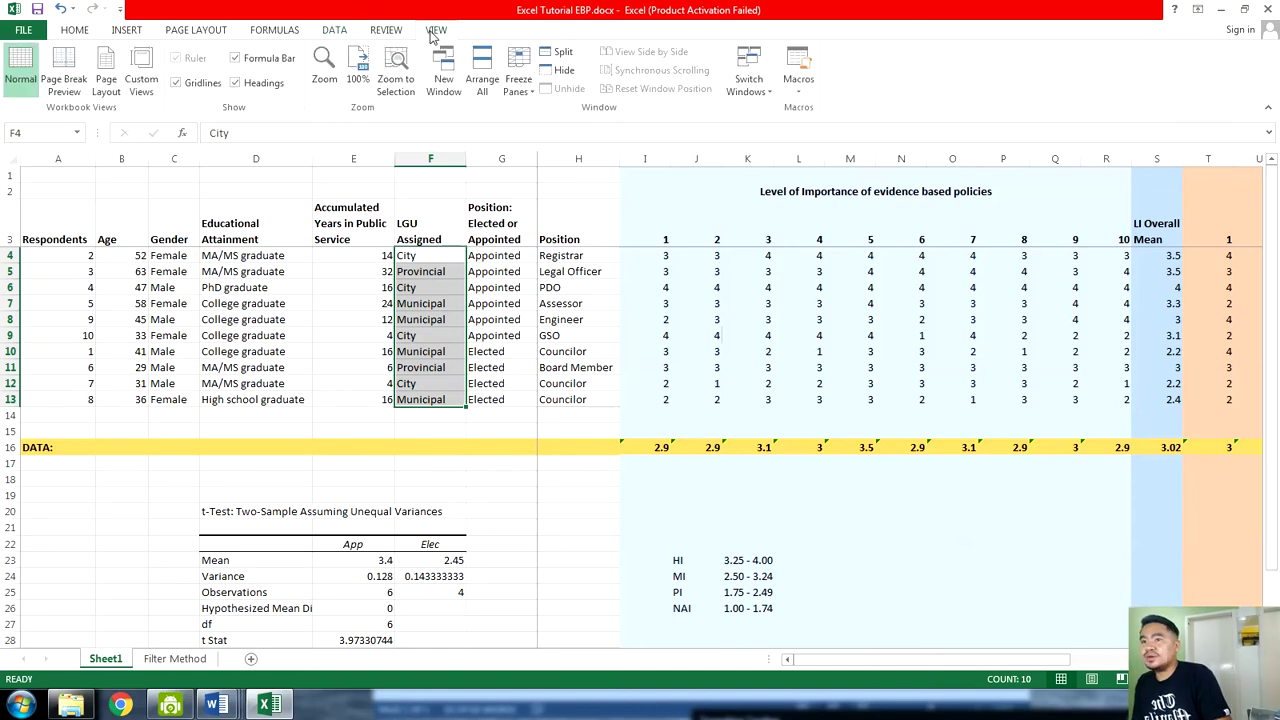
click(72, 34)
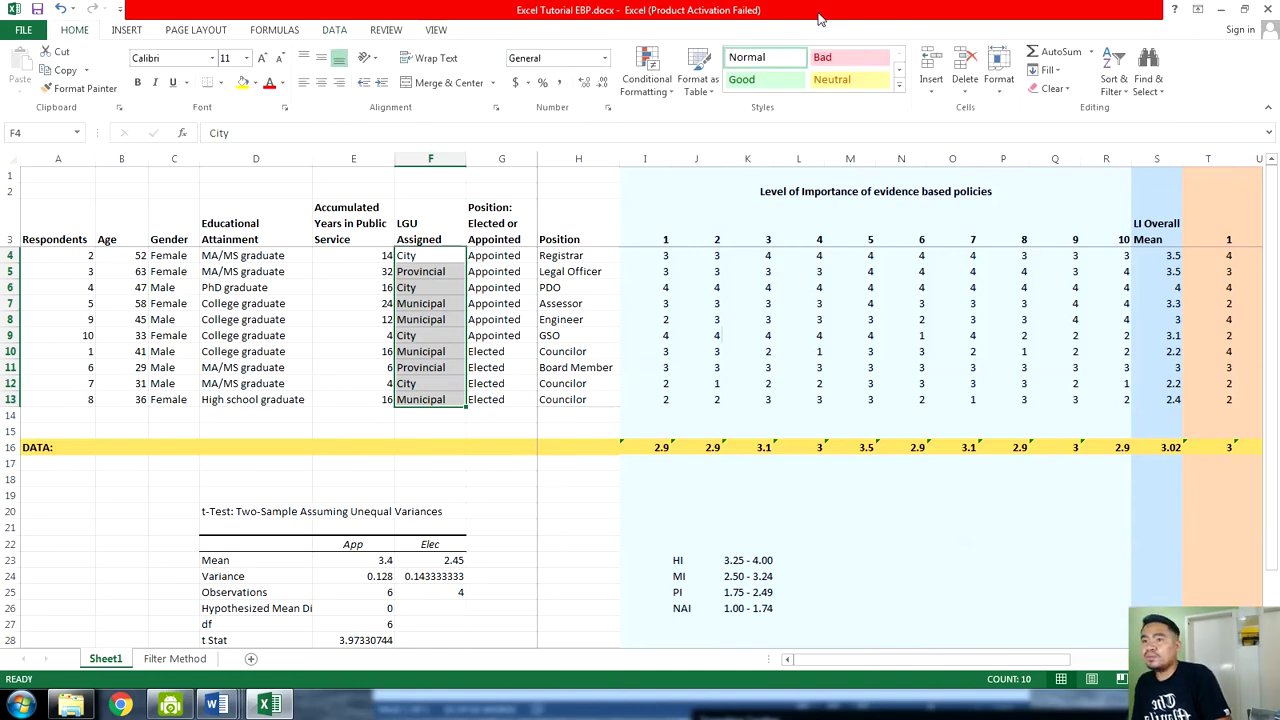
click(1110, 80)
click(1150, 110)
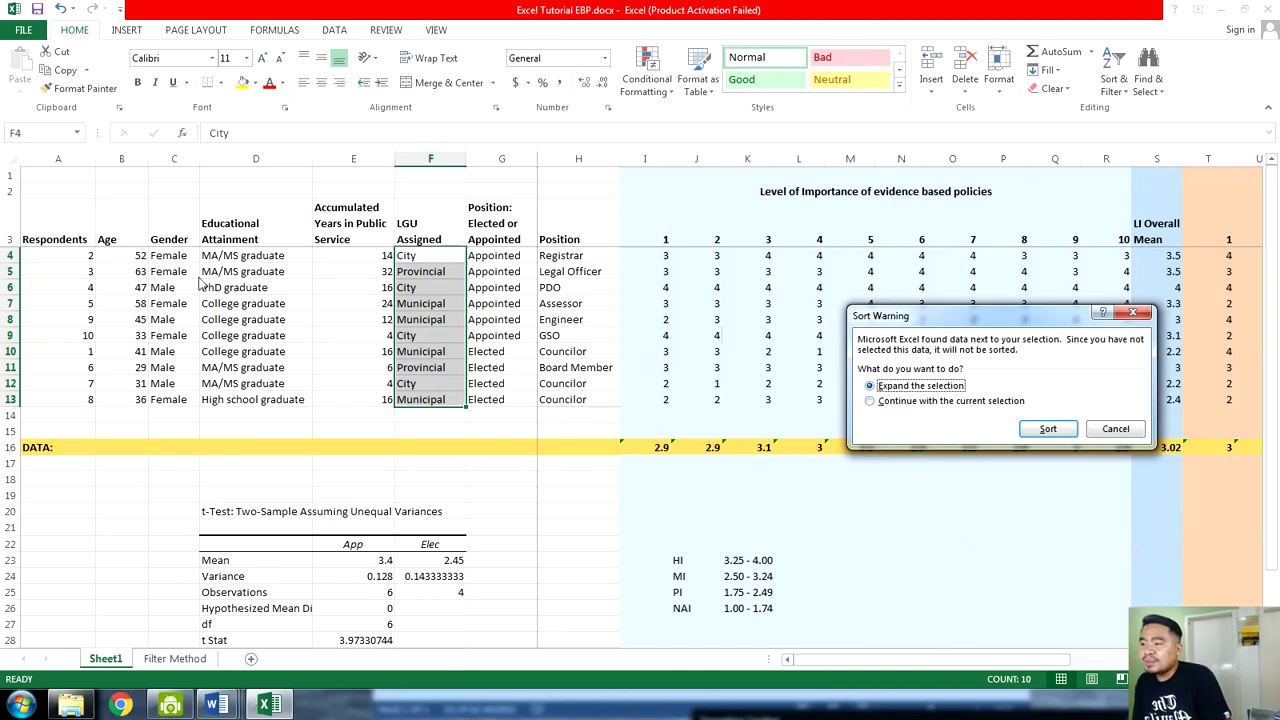
click(1048, 428)
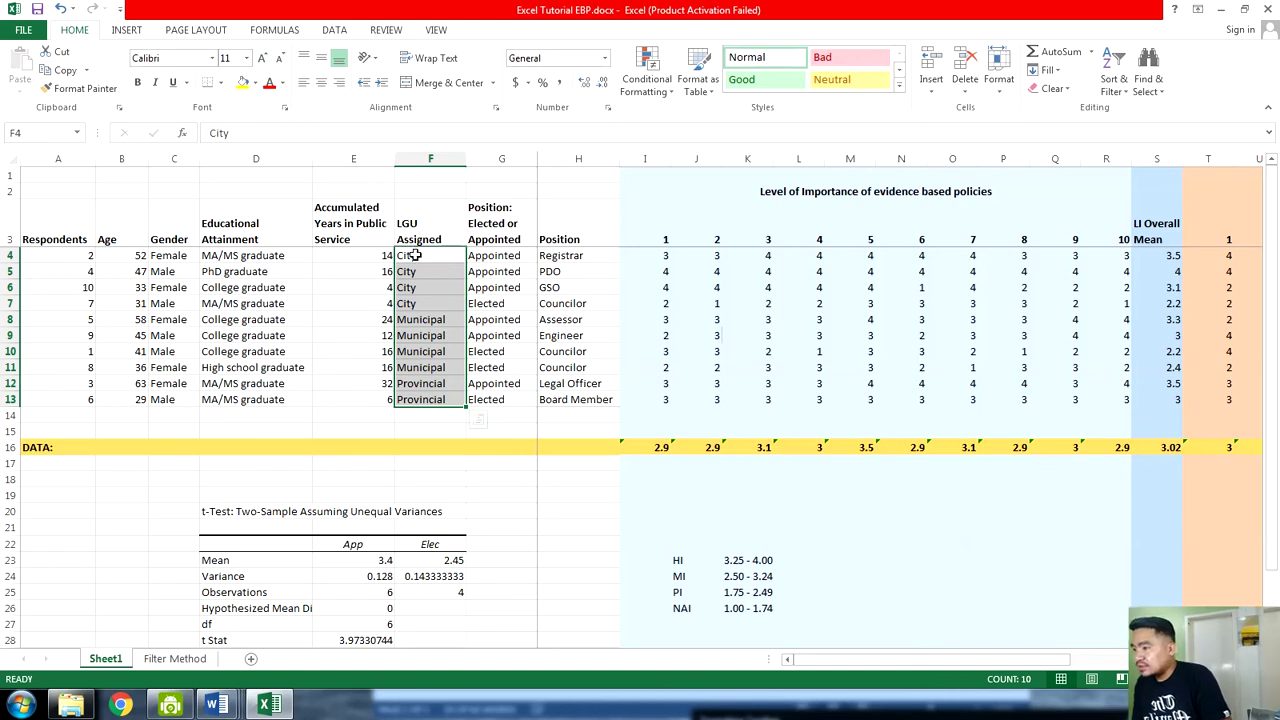
drag(418, 255, 418, 287)
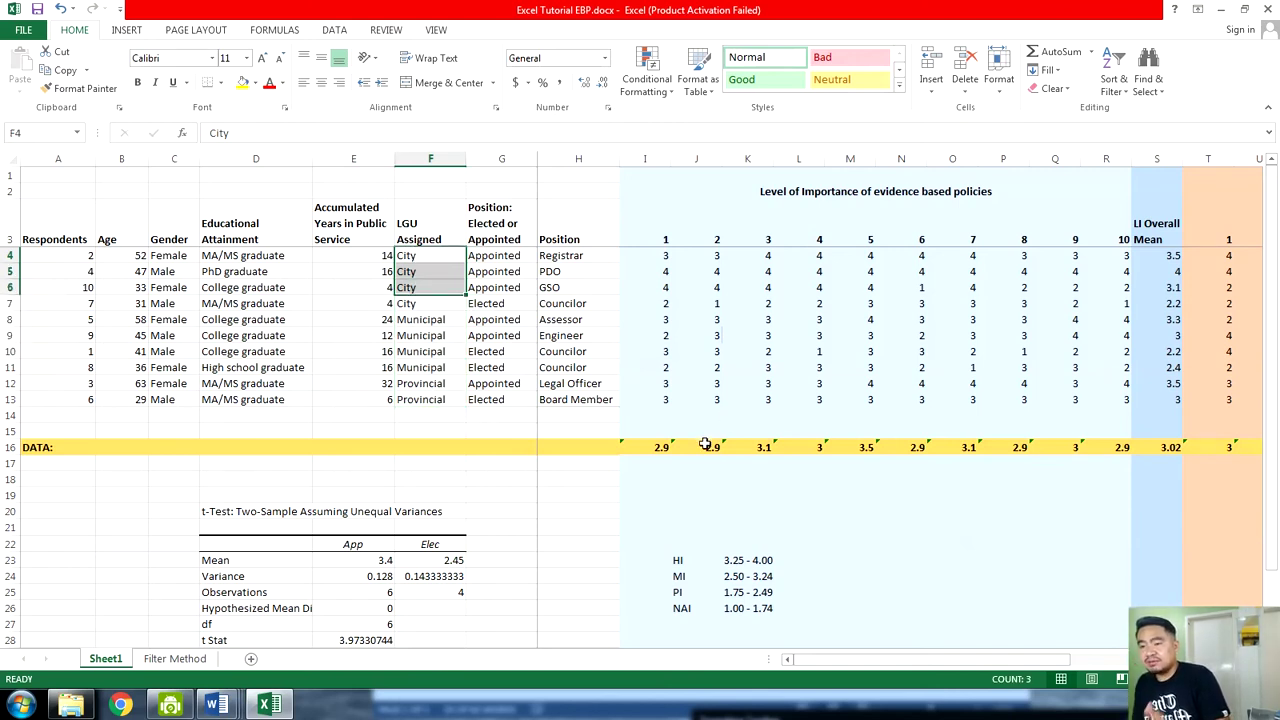
drag(651, 444, 1130, 444)
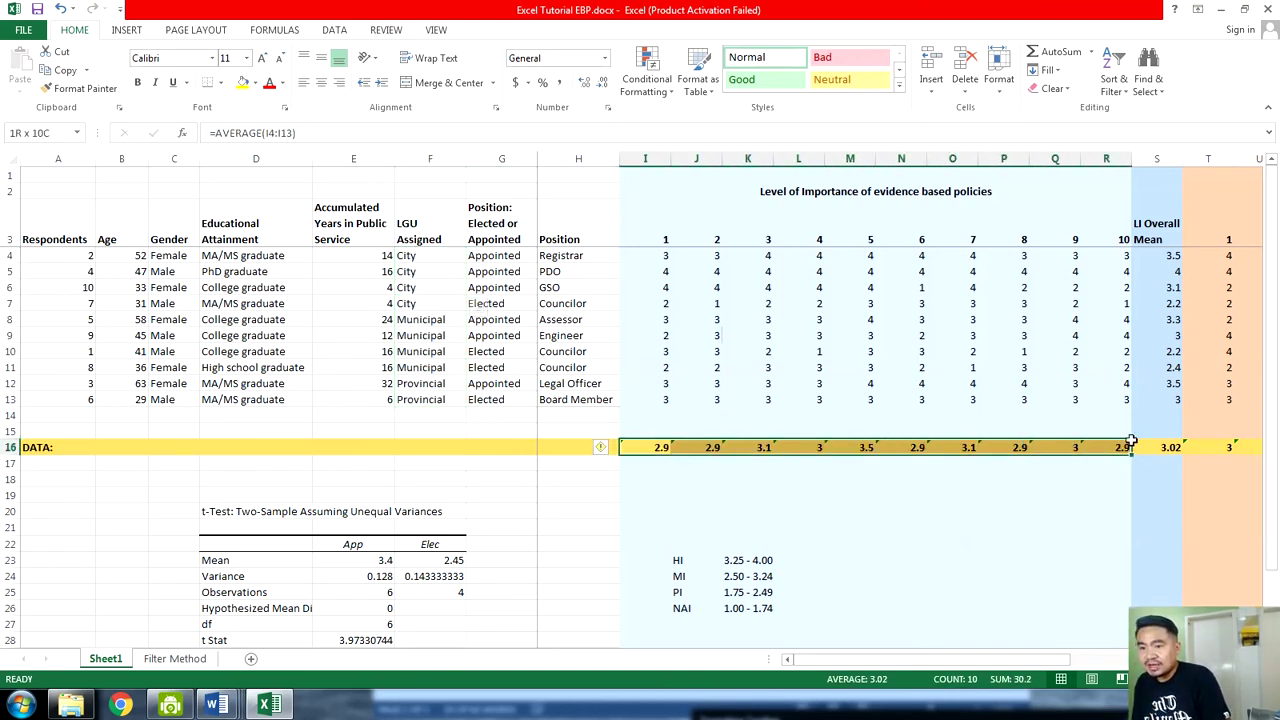
click(1147, 449)
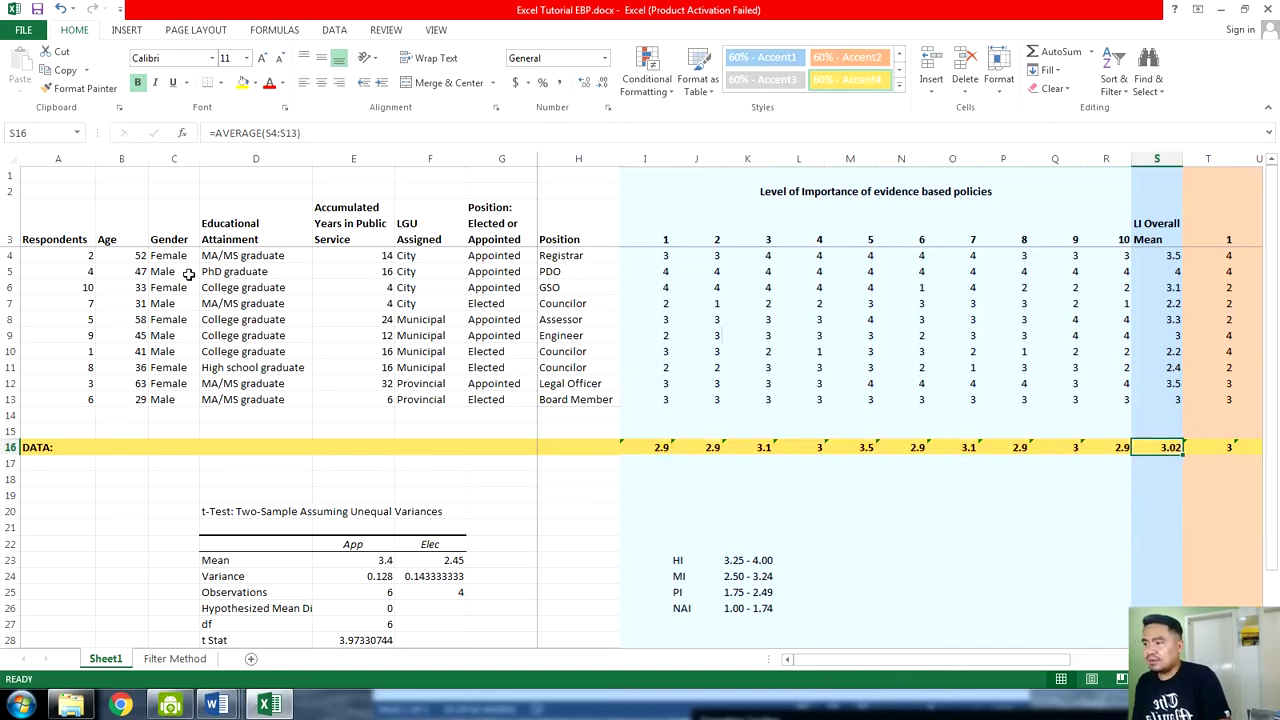
drag(50, 256, 60, 385)
click(122, 319)
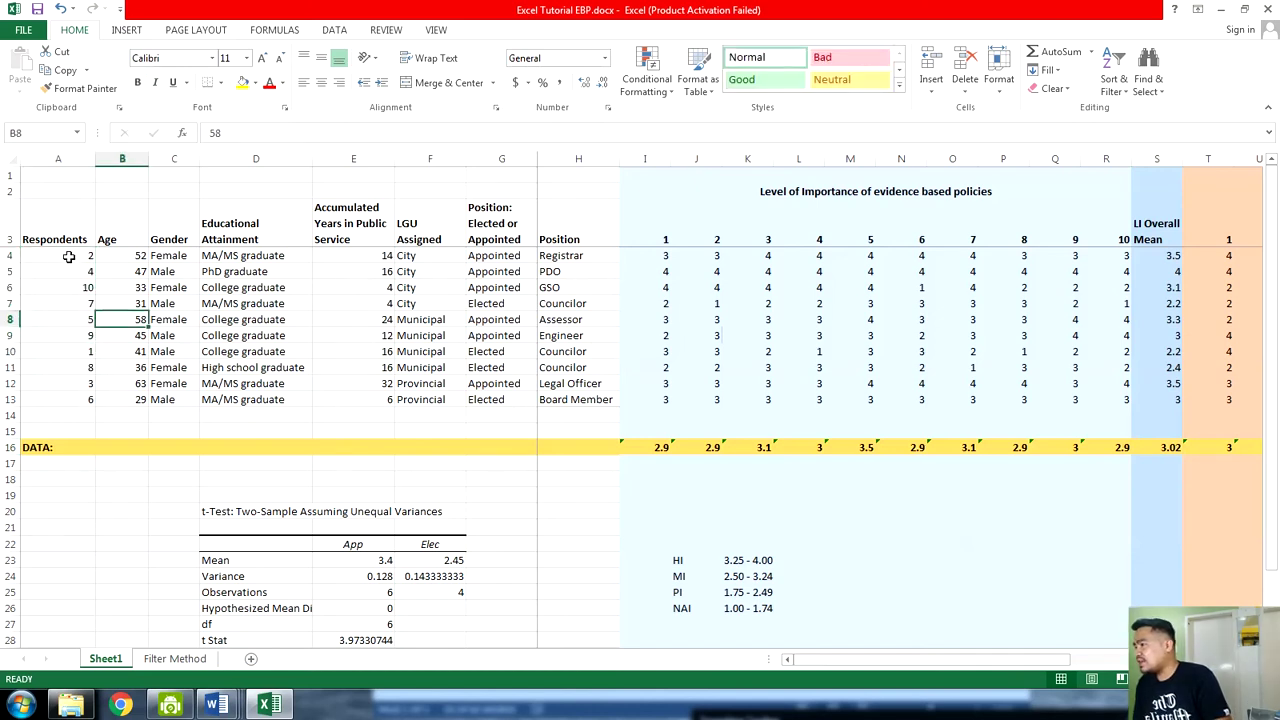
drag(69, 257, 84, 265)
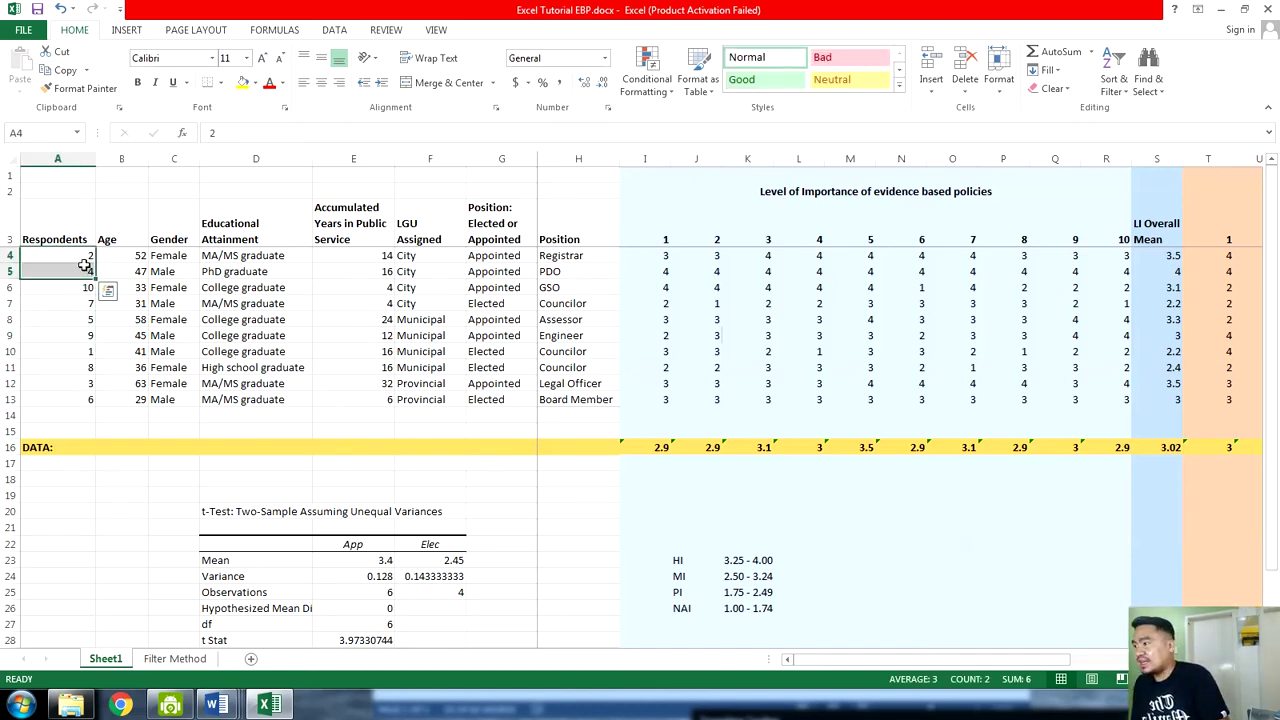
click(83, 256)
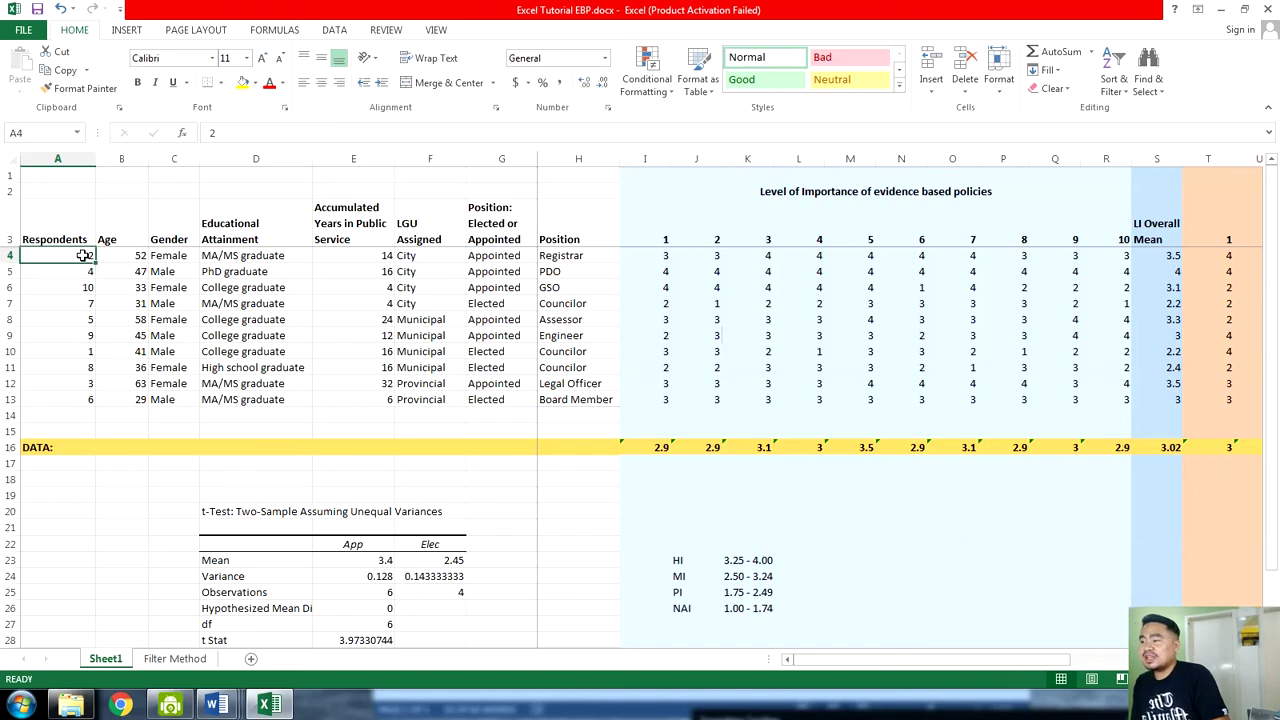
drag(83, 256, 85, 402)
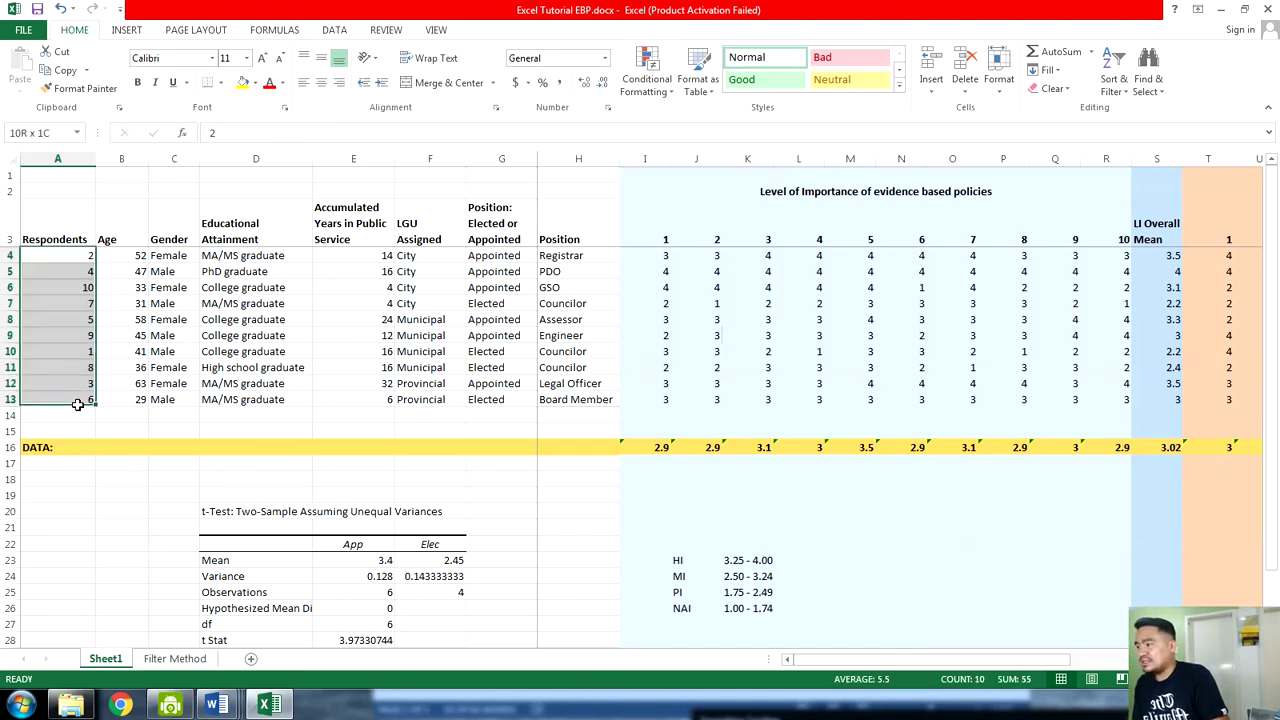
click(1113, 72)
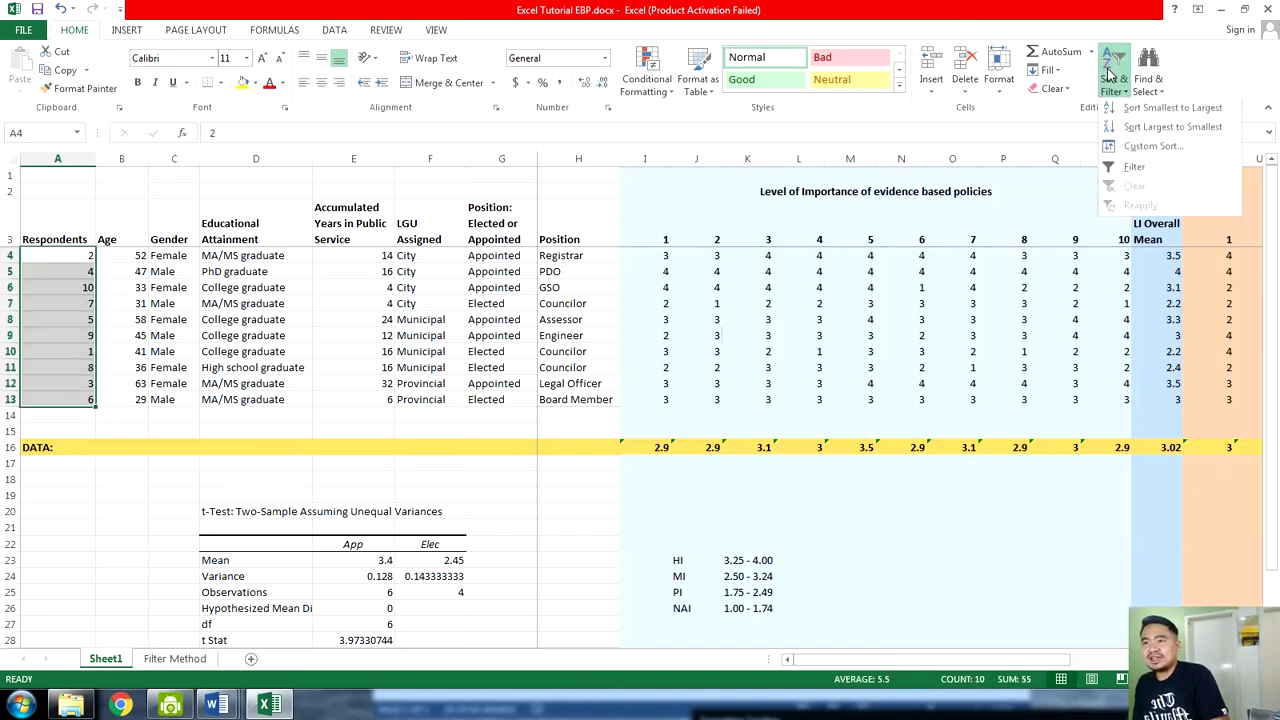
Sort the survey rows smallest to largest by respondent number, expanding the sort to whole rows
click(1172, 109)
click(1047, 428)
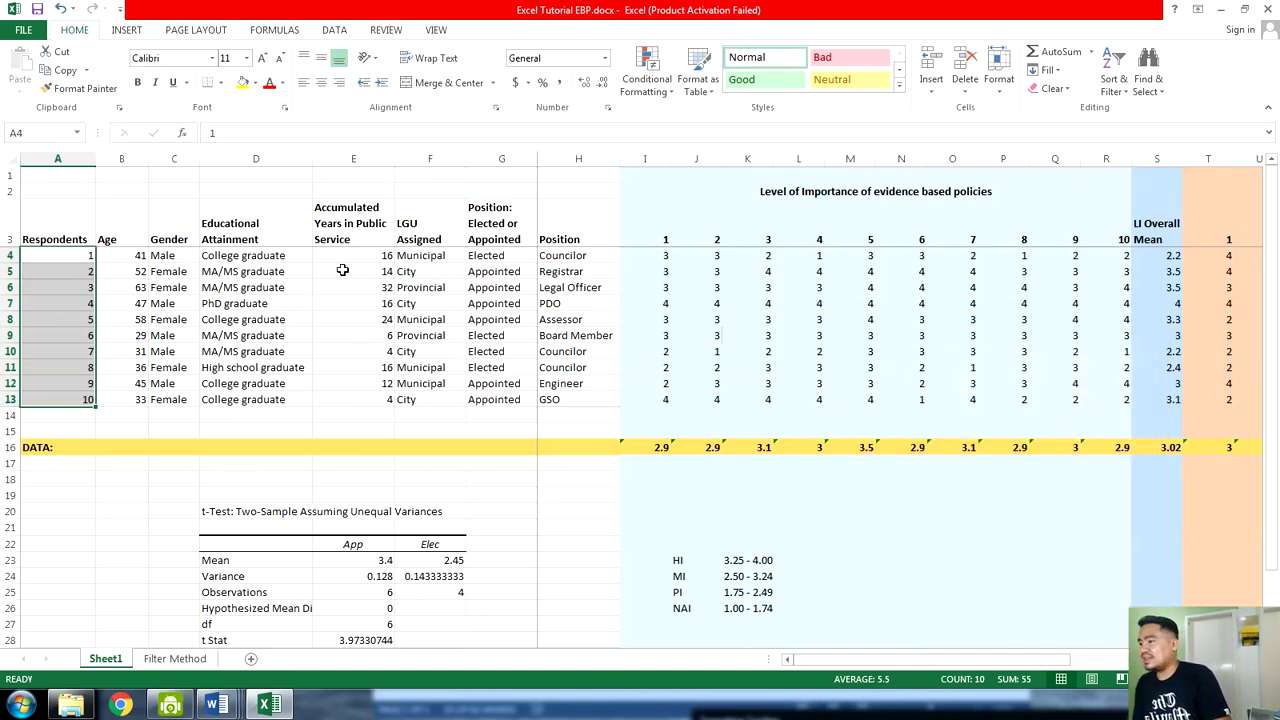
click(386, 256)
click(420, 256)
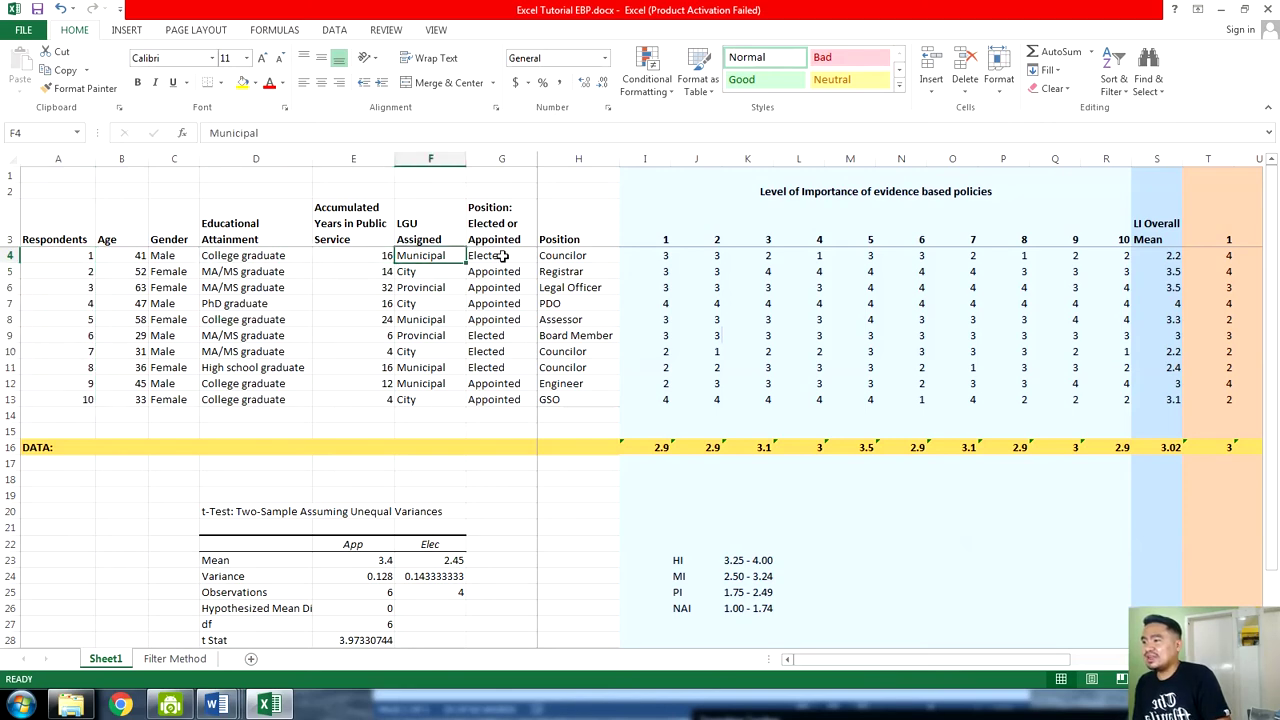
key(Right)
Check the re-sorted table by selecting row 4 and the LGU Assigned entries in rows 4–12
click(13, 256)
scroll(226, 460, down, 2)
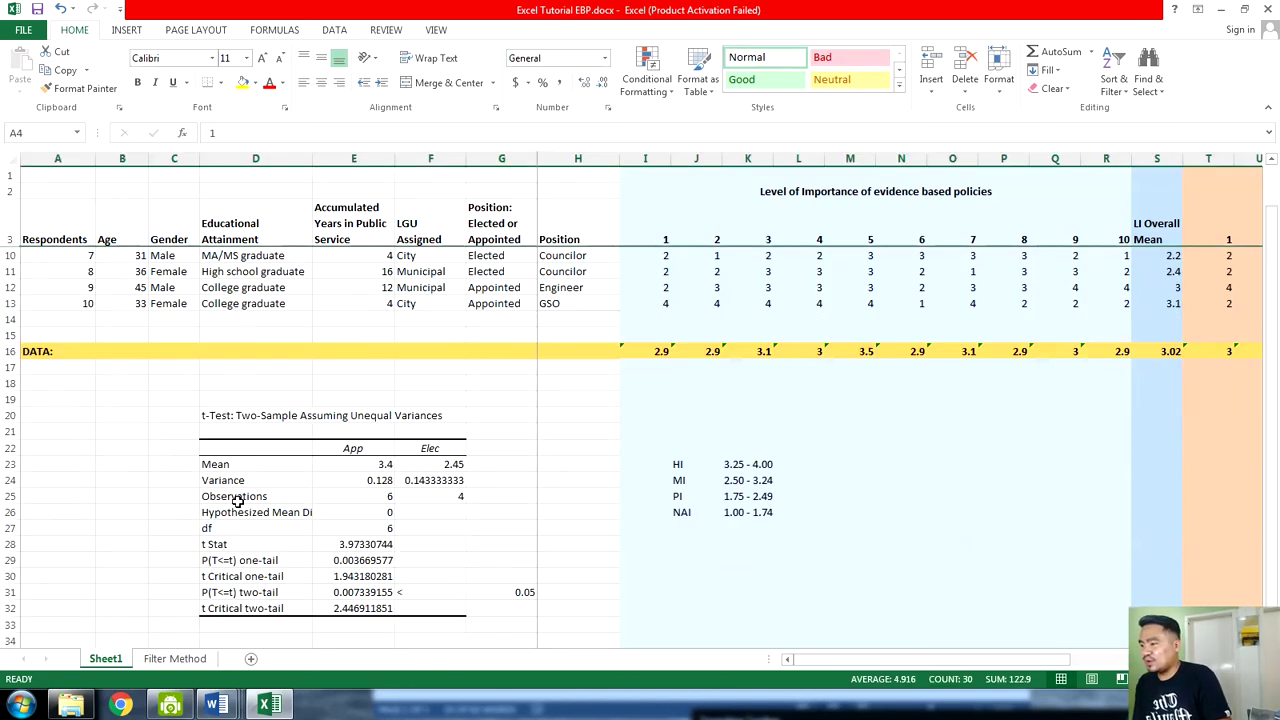
drag(214, 417, 412, 615)
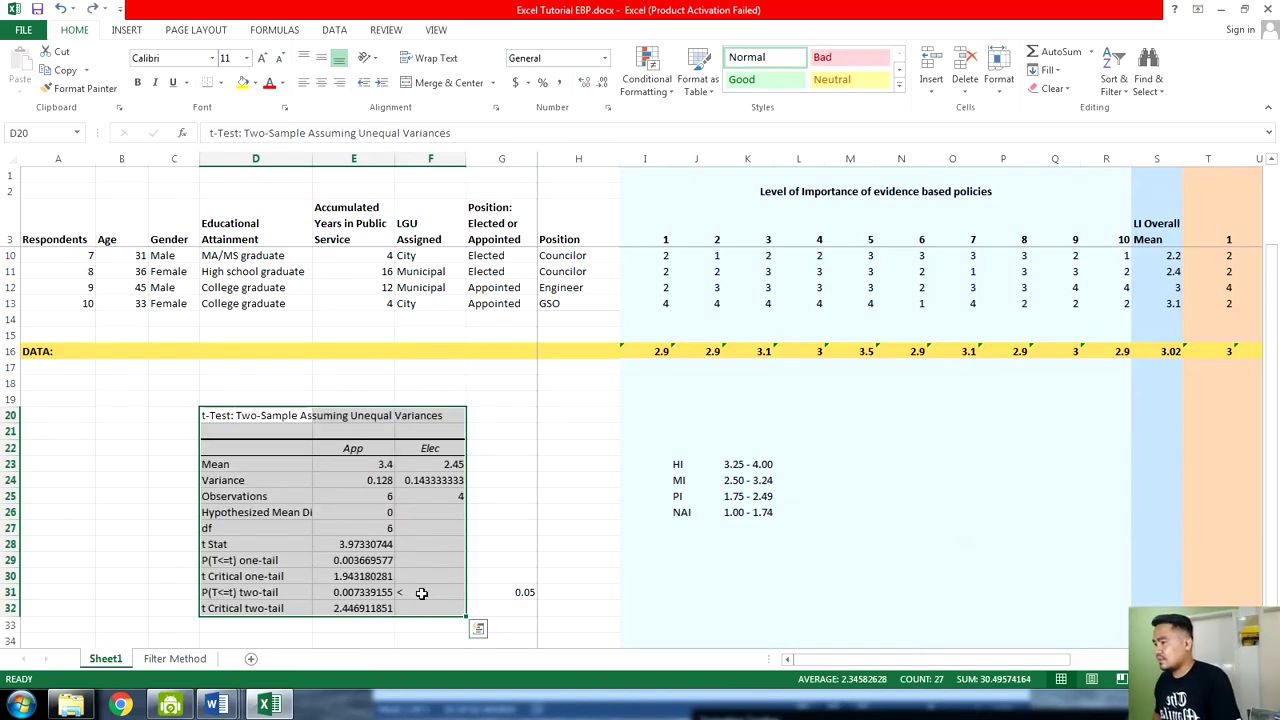
scroll(421, 593, up, 2)
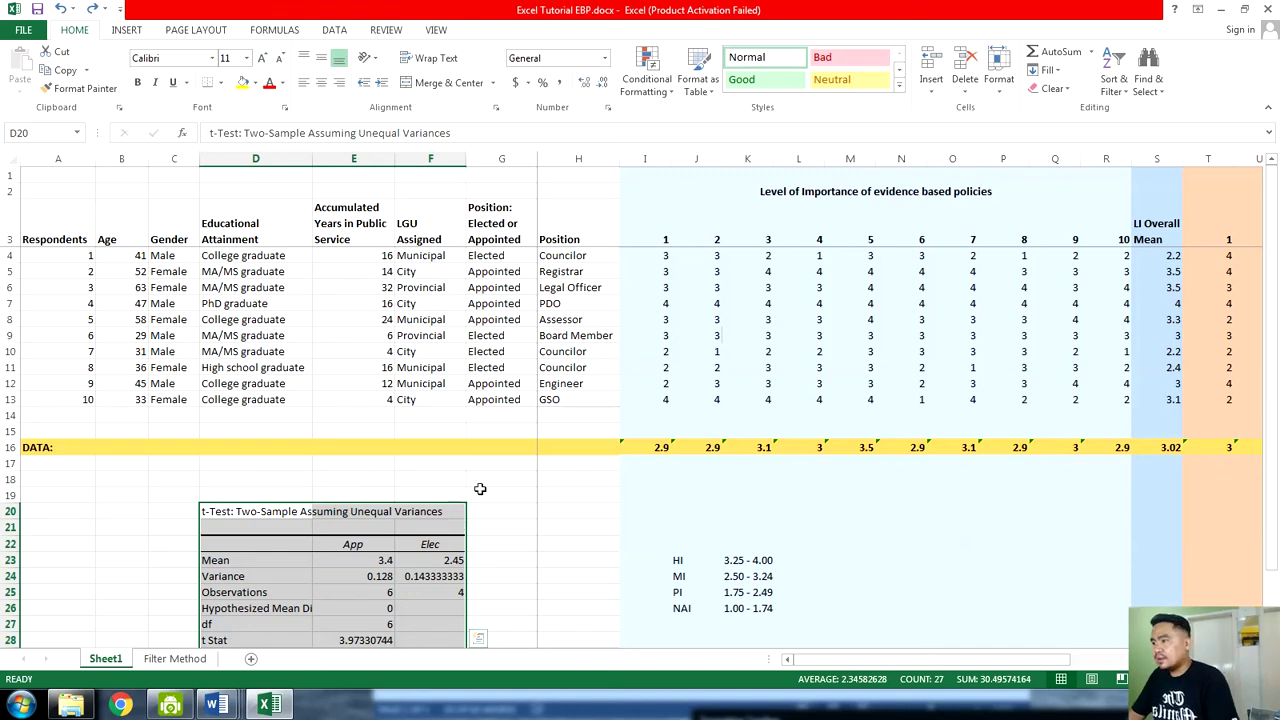
drag(425, 255, 428, 383)
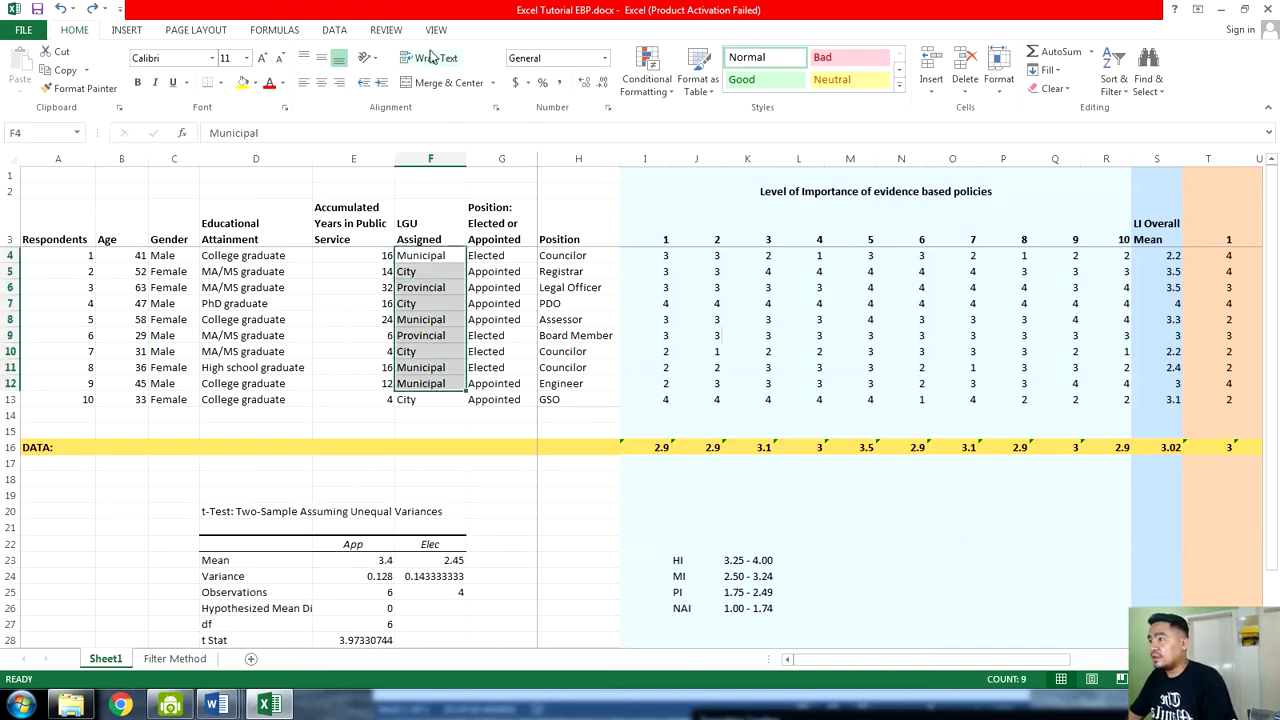
click(334, 29)
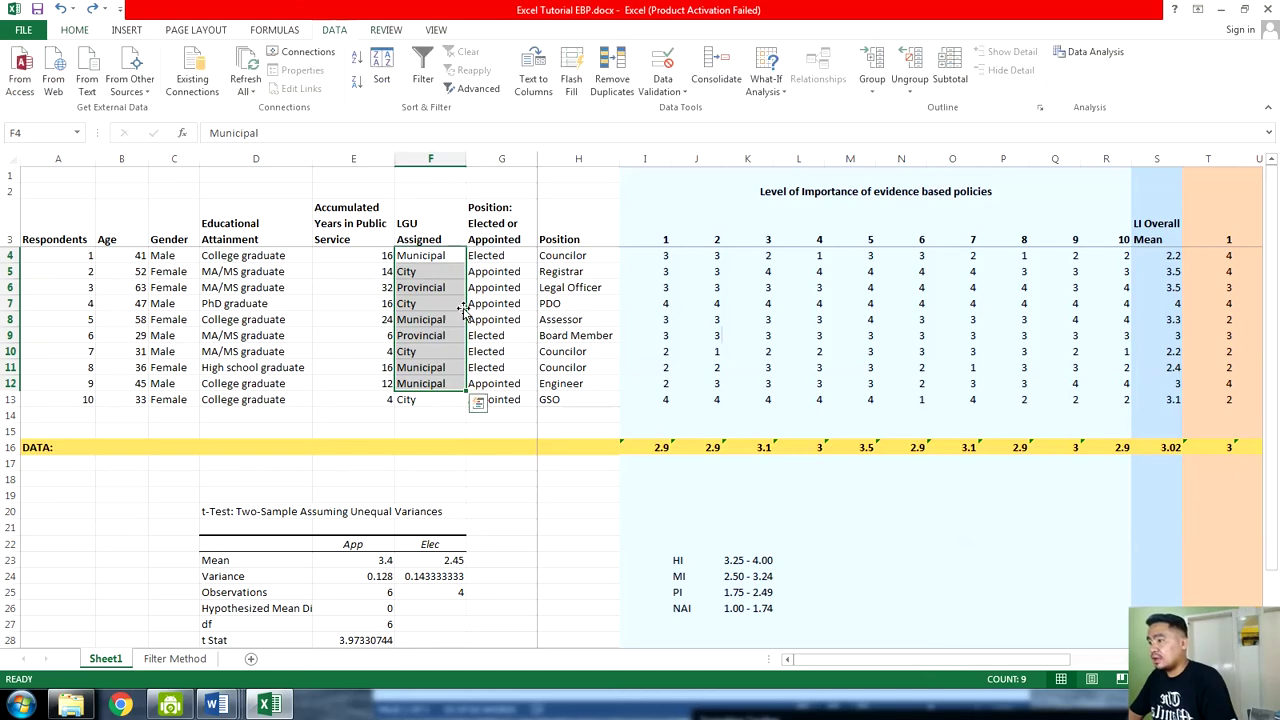
click(1092, 52)
scroll(1010, 382, up, 3)
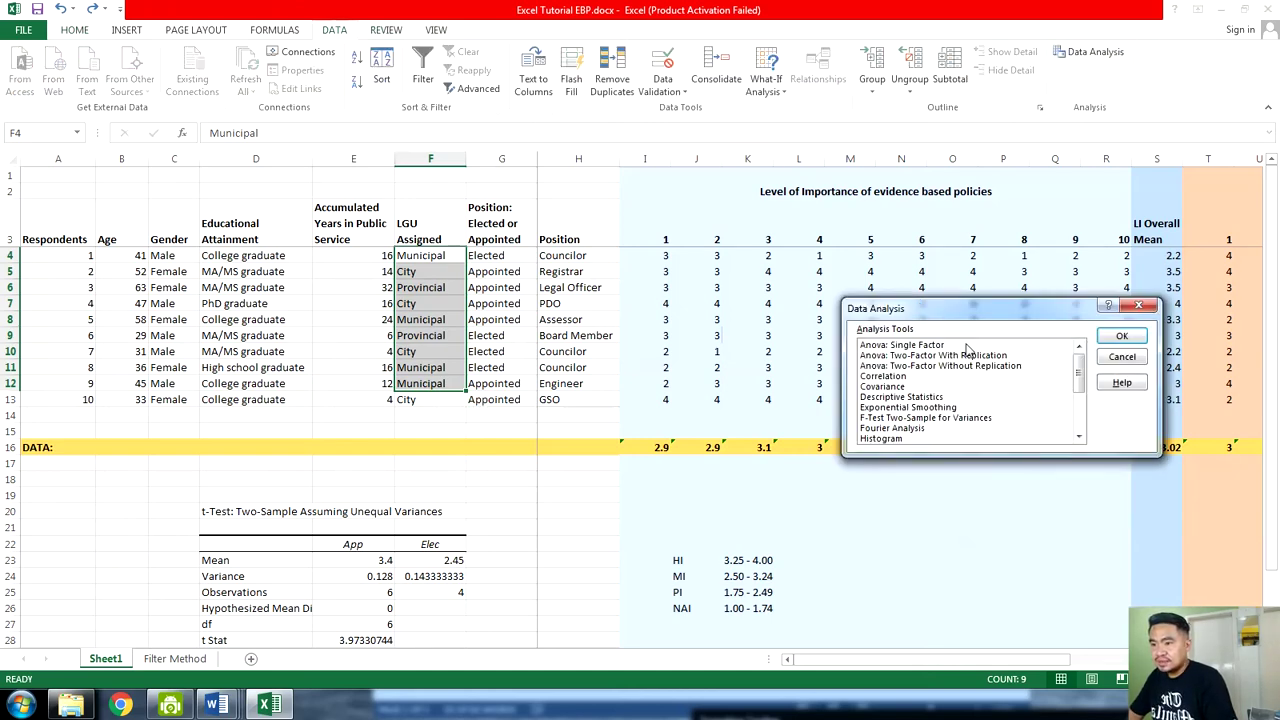
click(966, 345)
click(1121, 336)
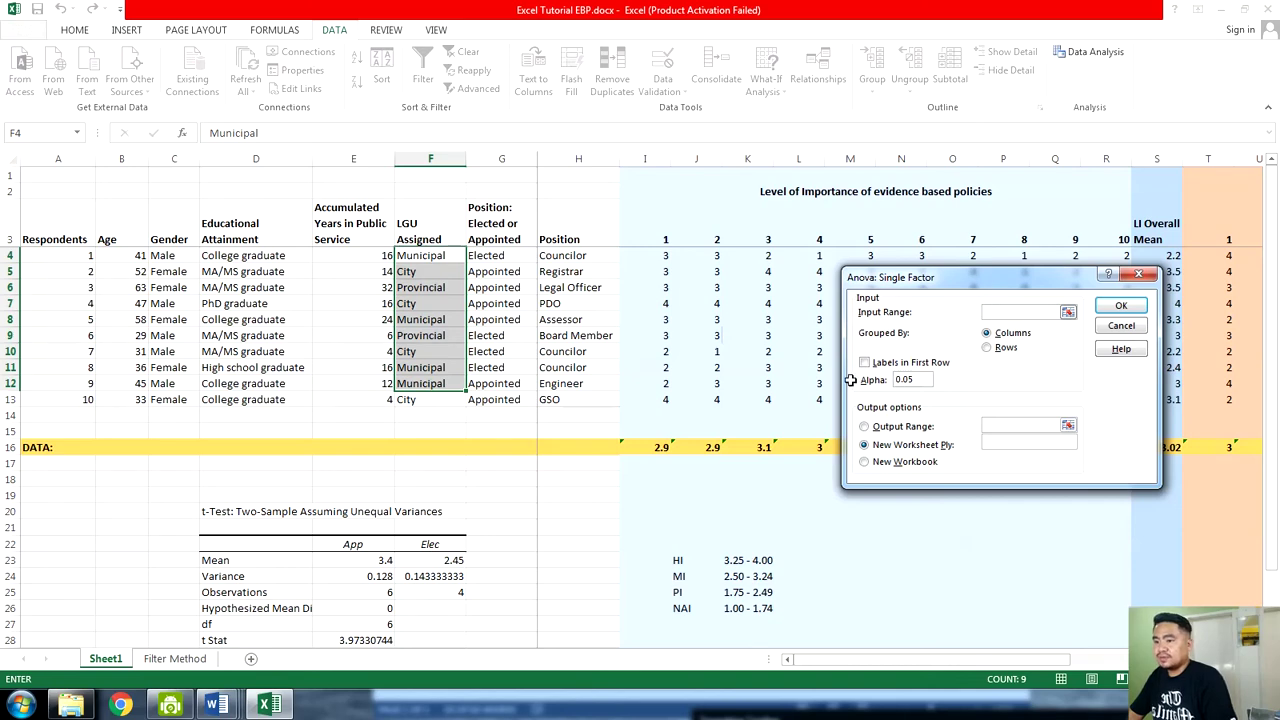
click(1138, 274)
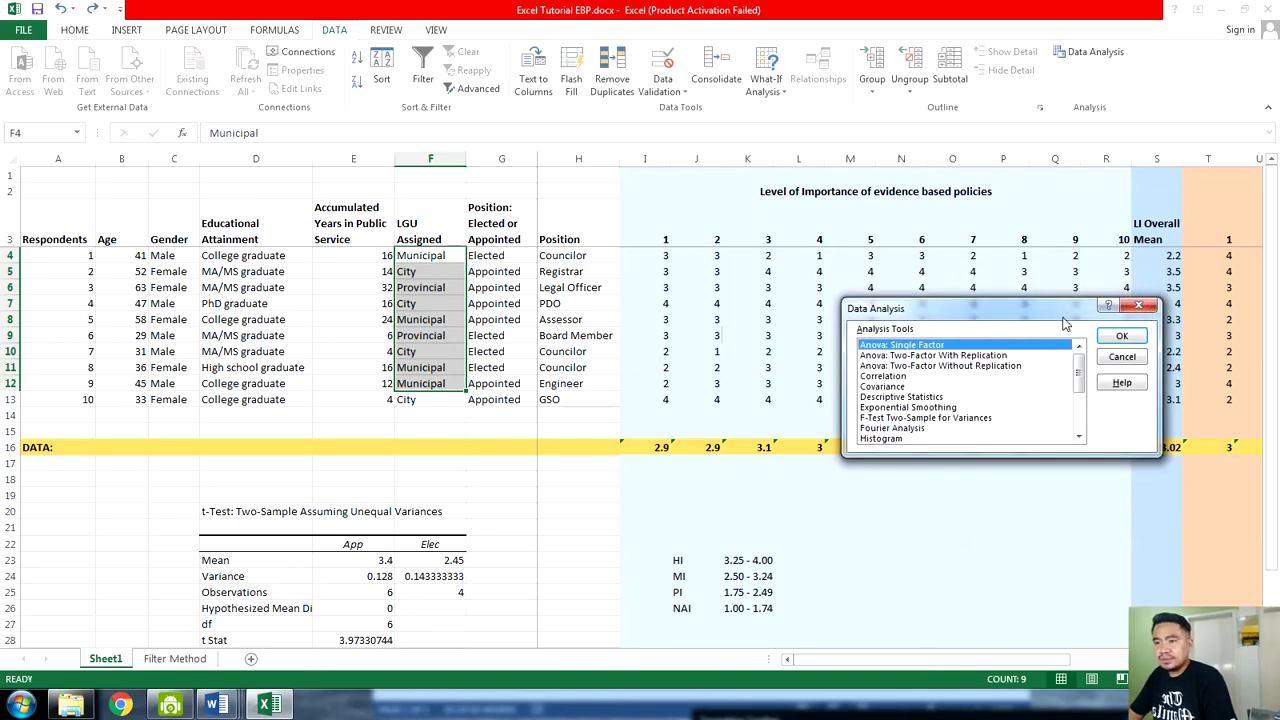
click(1138, 305)
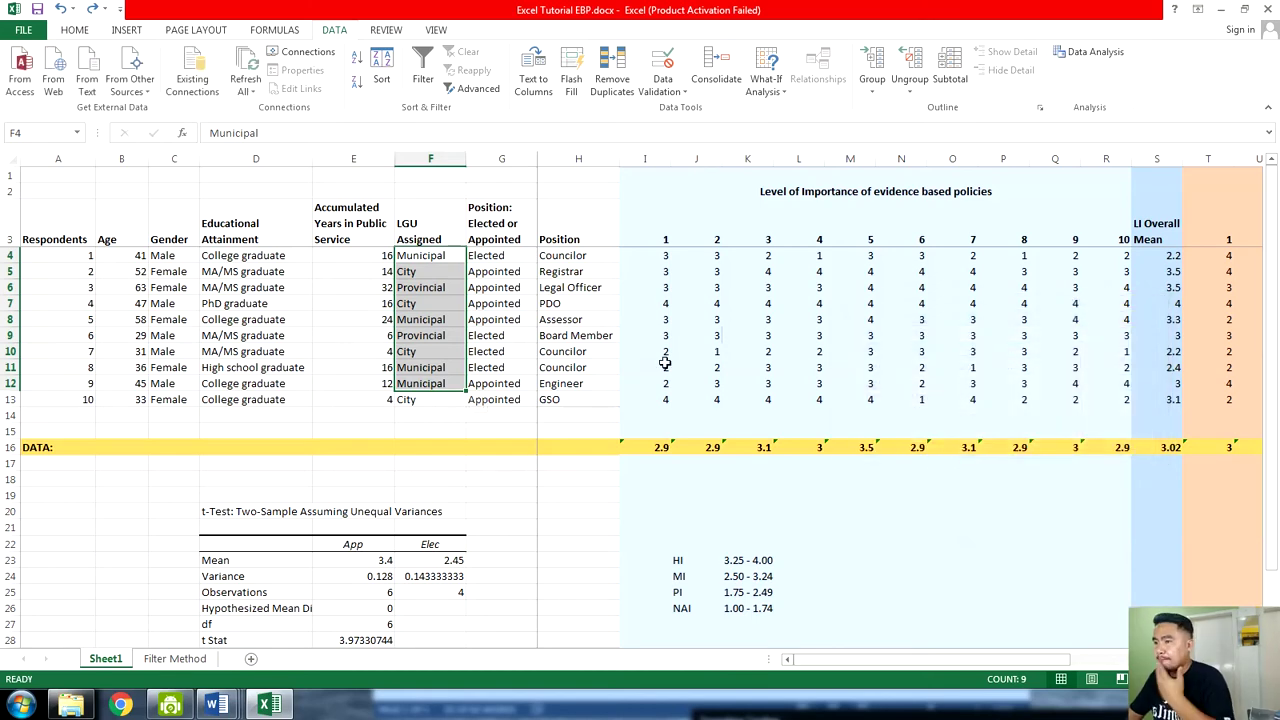
Compare Sheet1's respondent numbers with the Filter Method sheet, ending on Filter Method with its 3.011111 mean
click(175, 658)
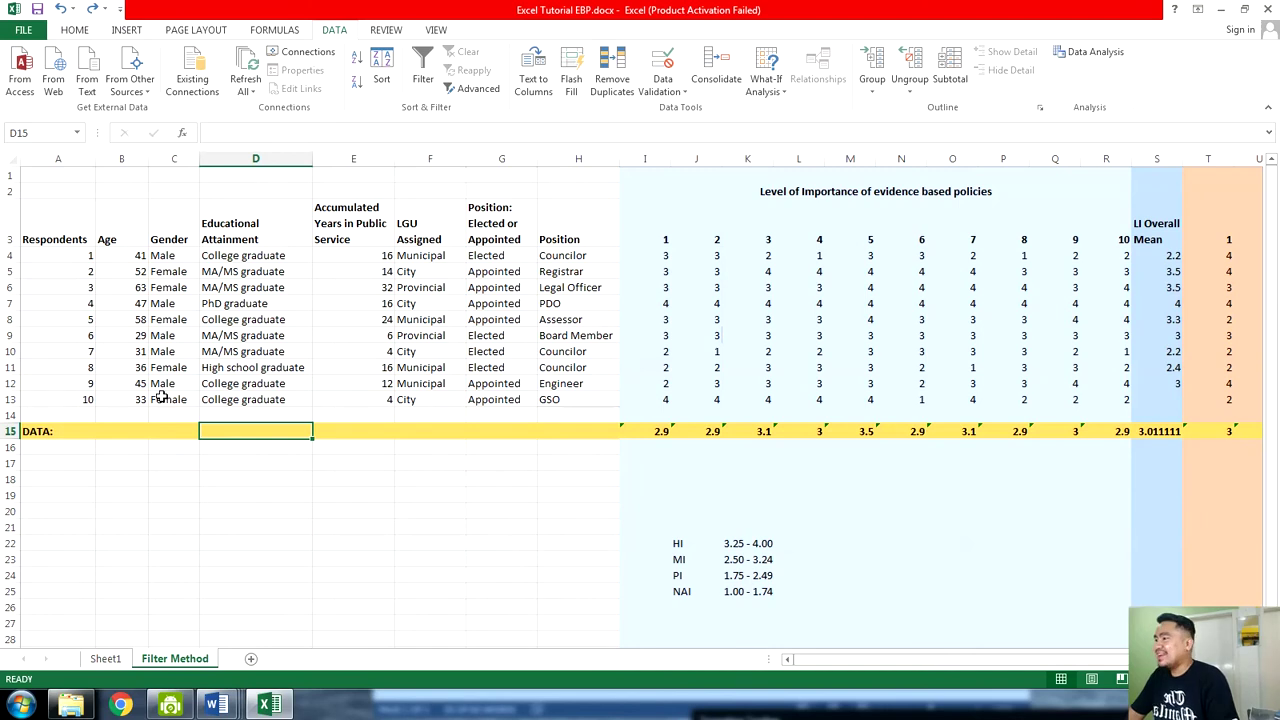
click(105, 658)
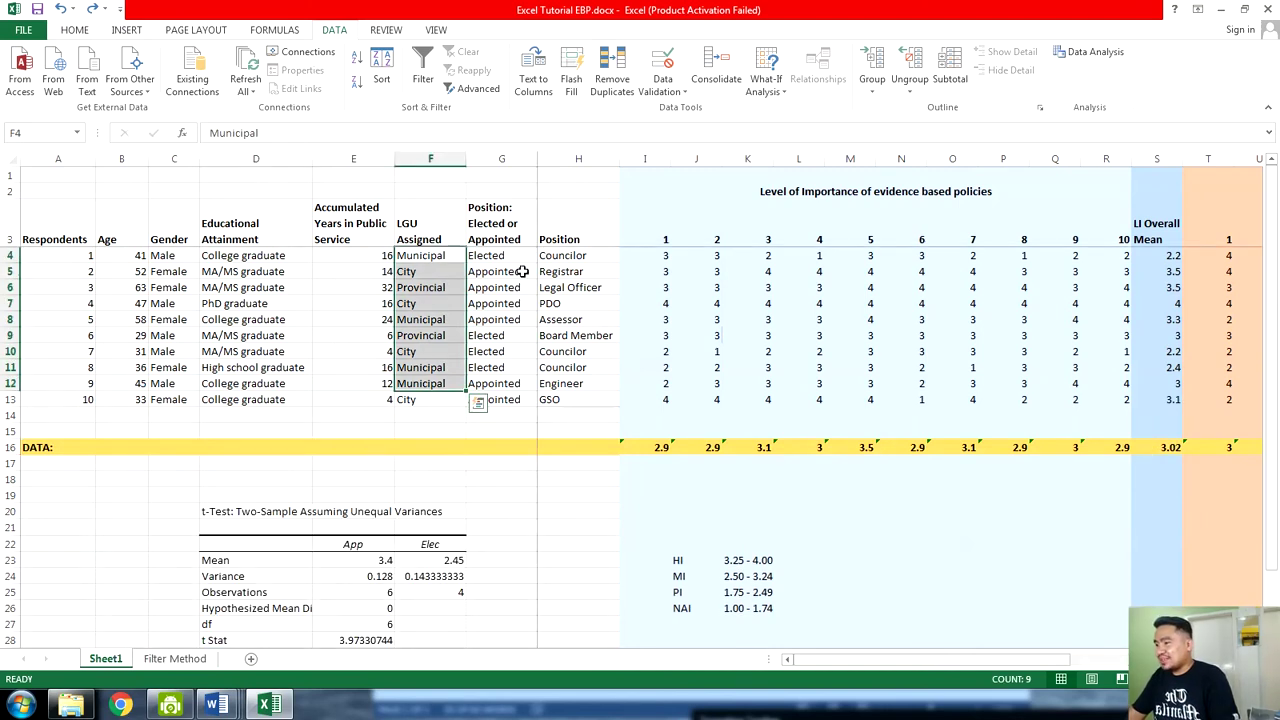
drag(60, 255, 46, 420)
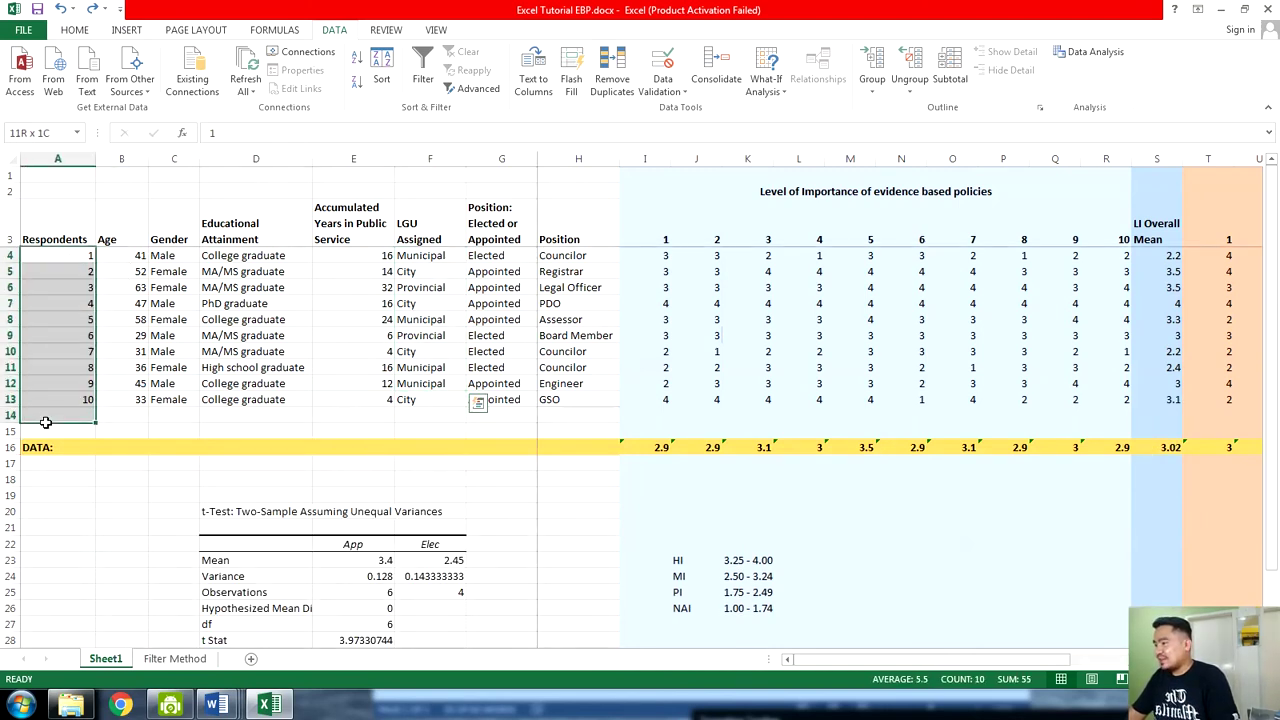
click(175, 658)
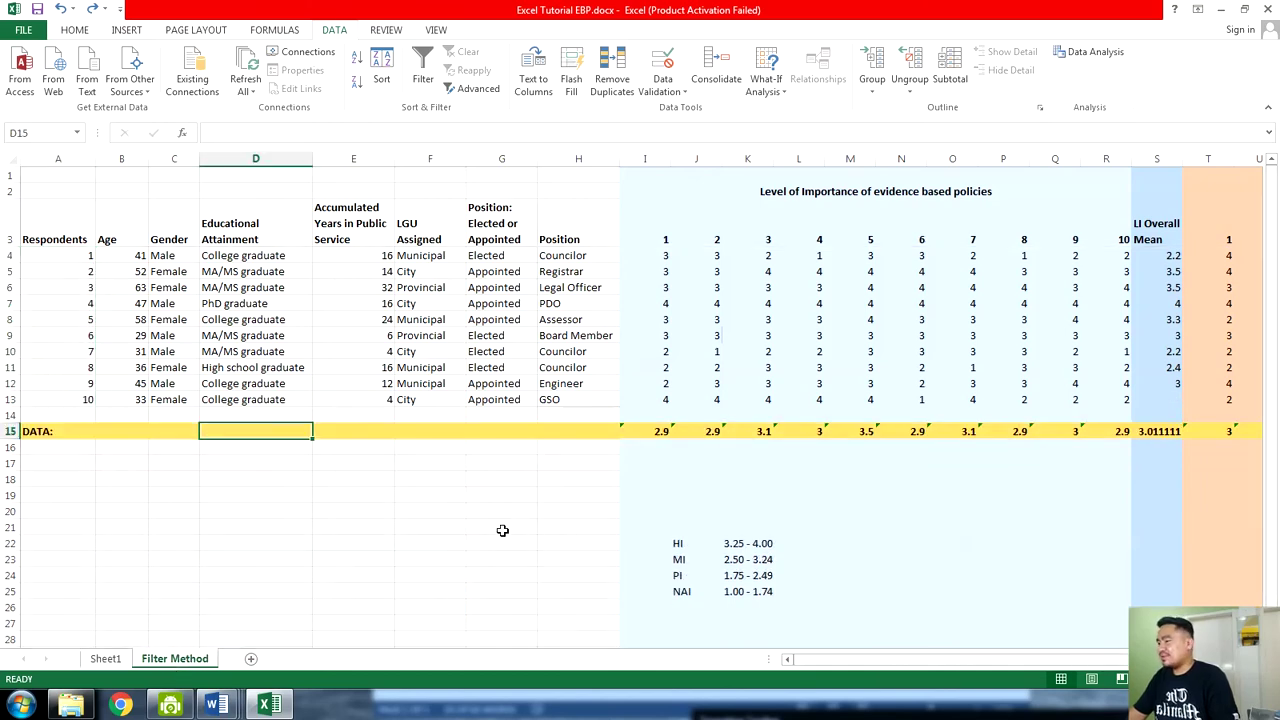
click(105, 658)
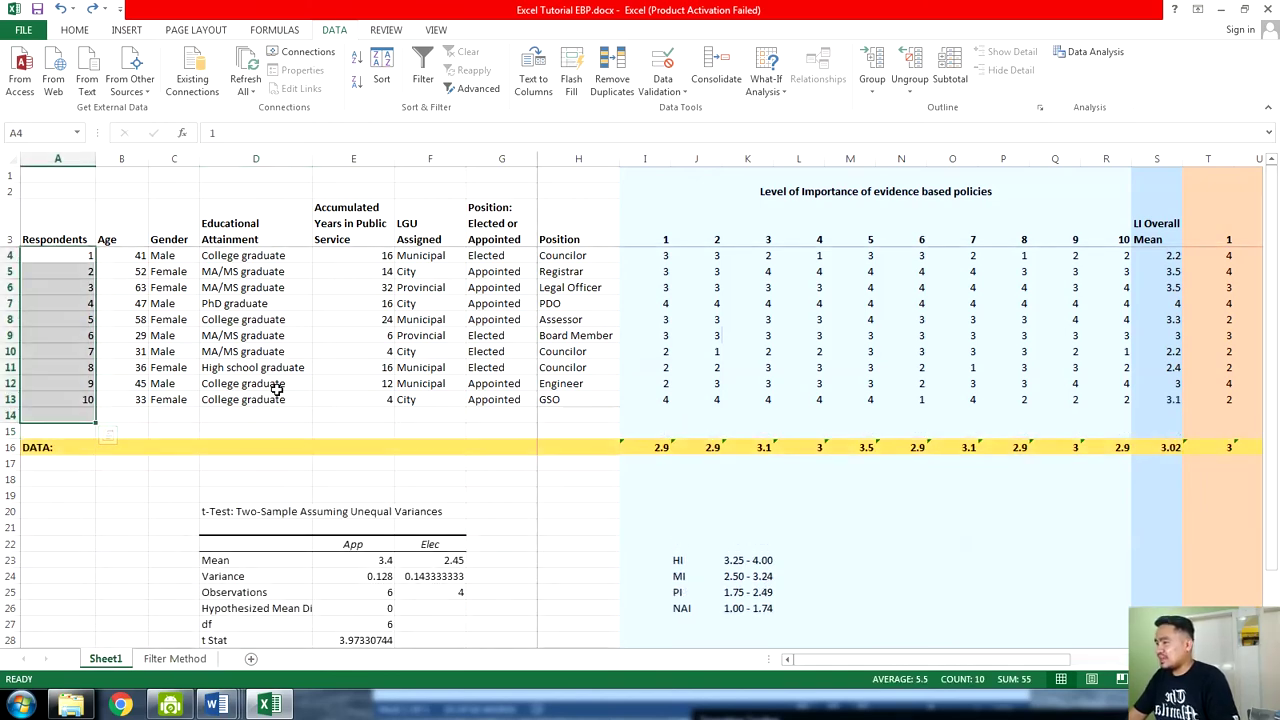
click(212, 662)
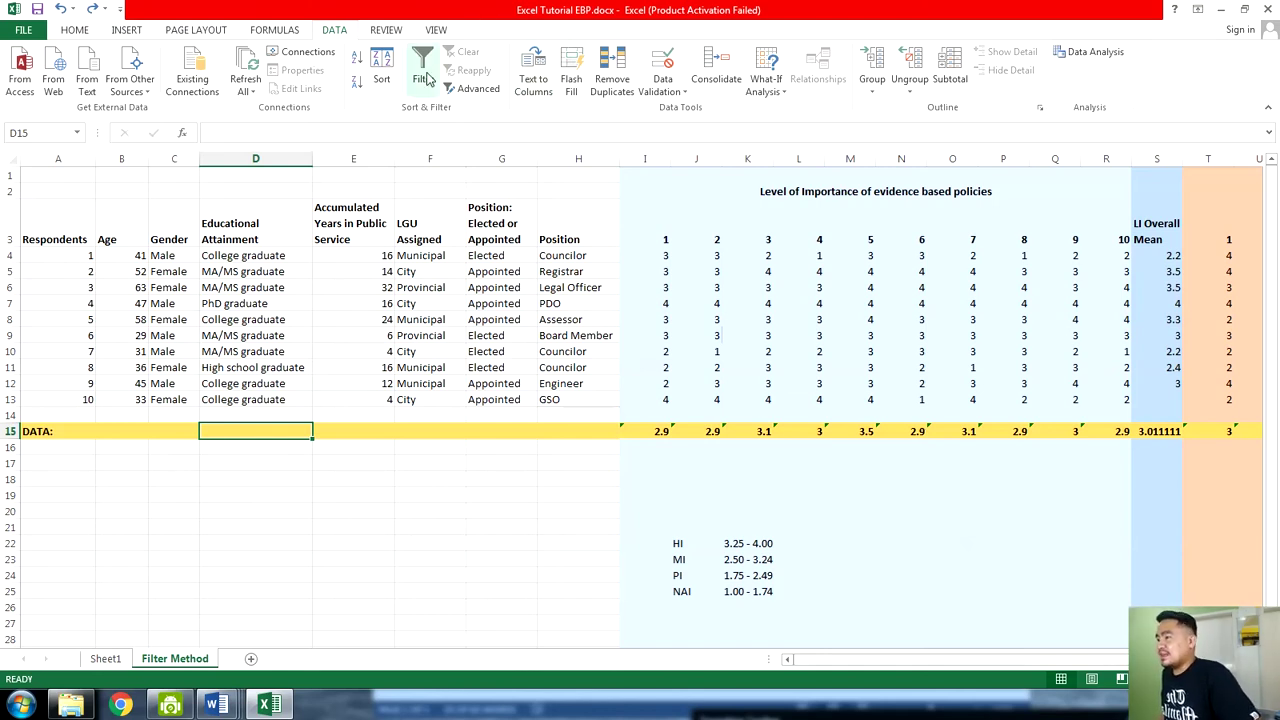
click(8, 222)
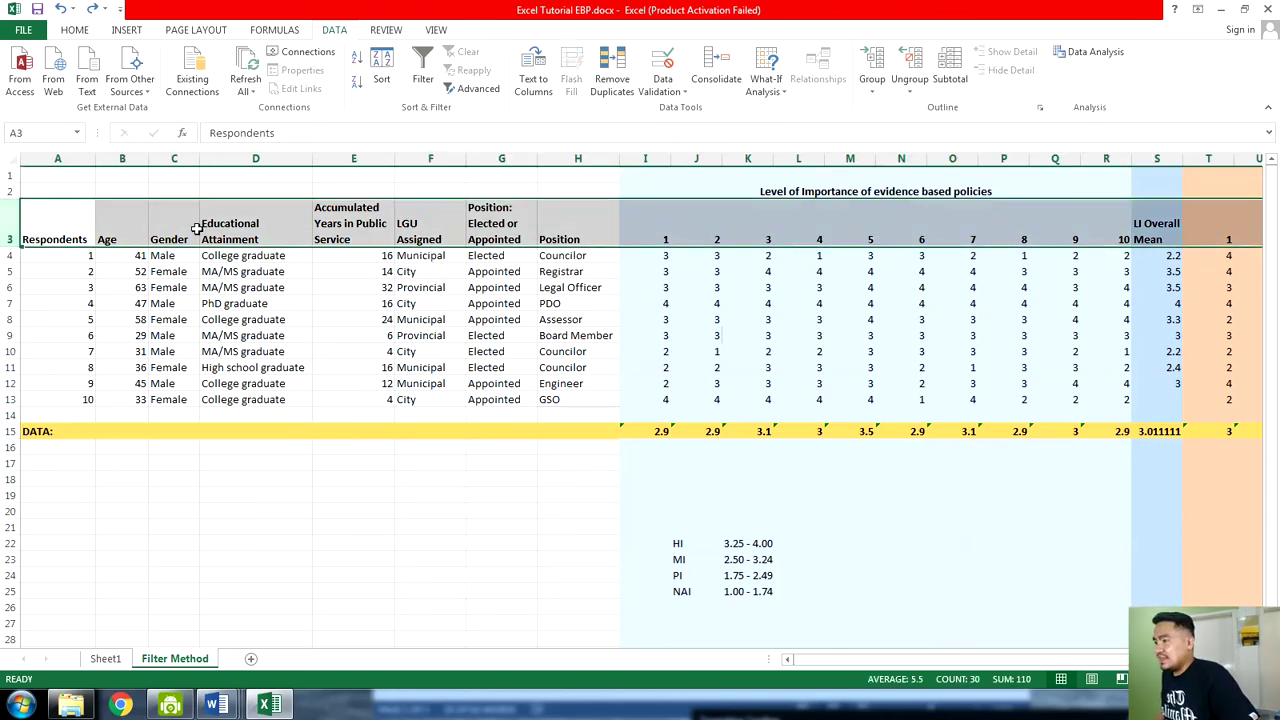
drag(829, 660, 996, 658)
click(388, 193)
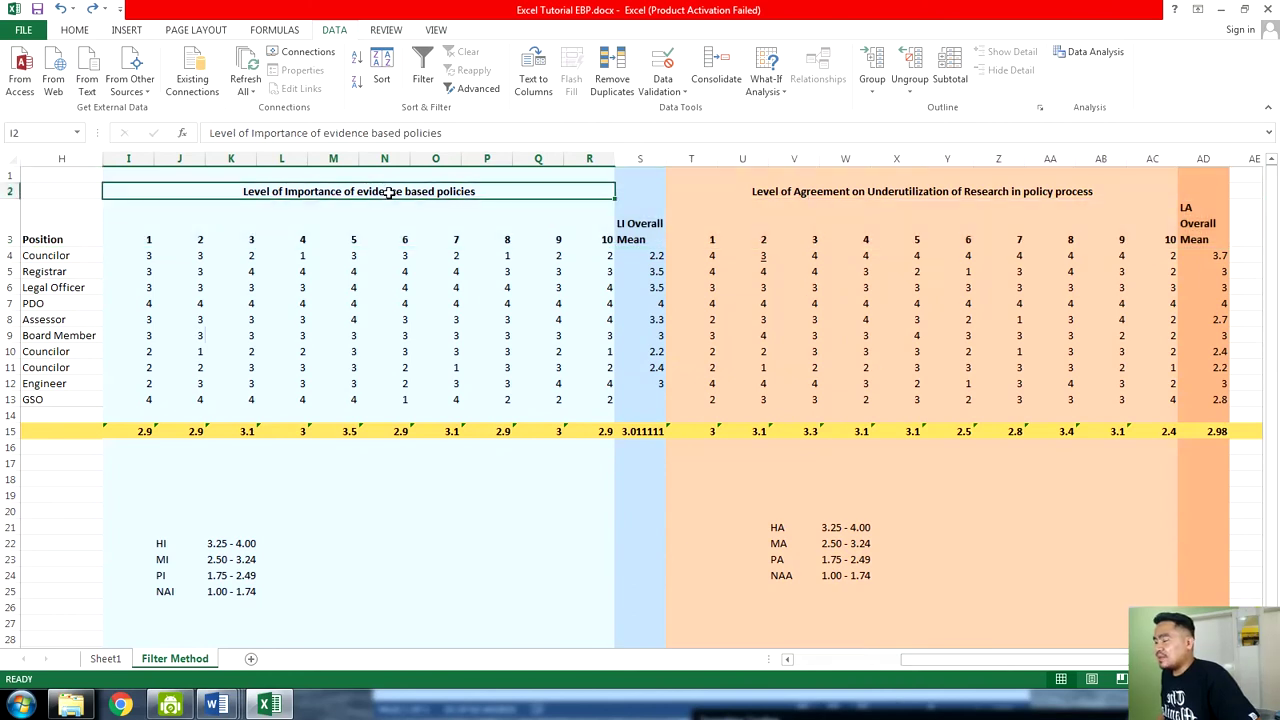
click(151, 206)
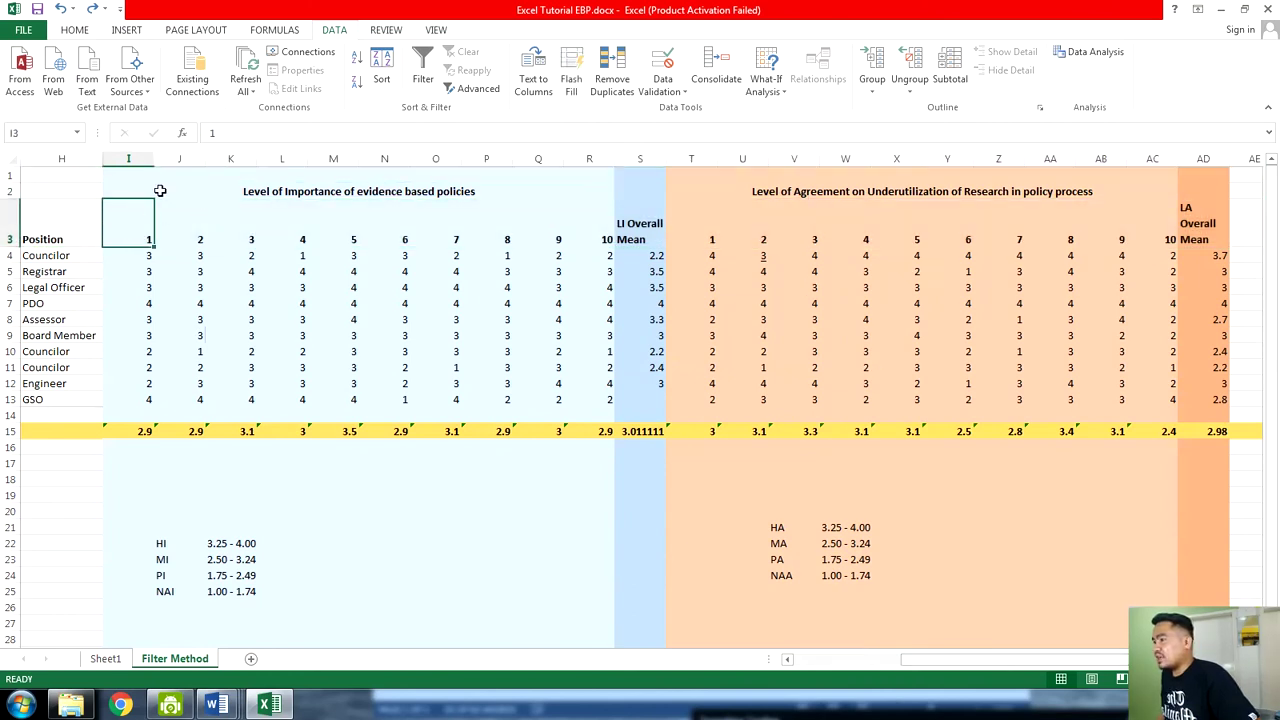
click(162, 192)
drag(940, 660, 820, 660)
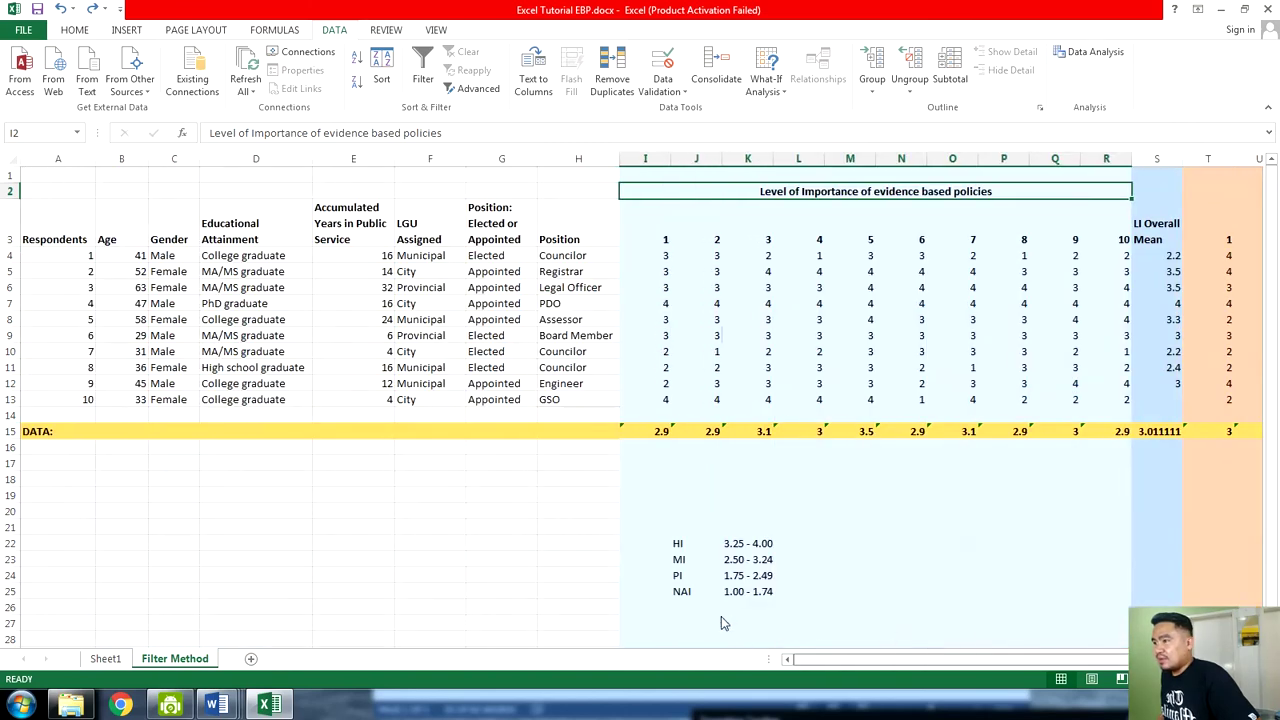
click(575, 227)
click(773, 196)
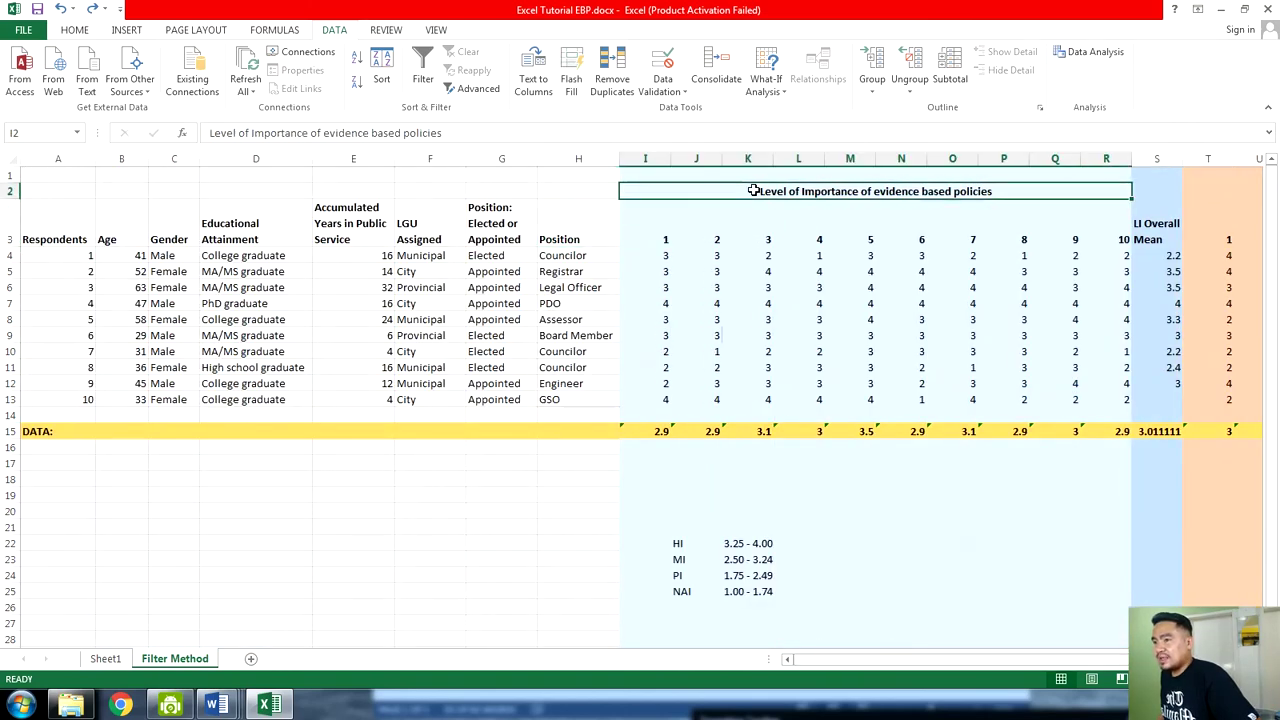
click(651, 227)
click(700, 222)
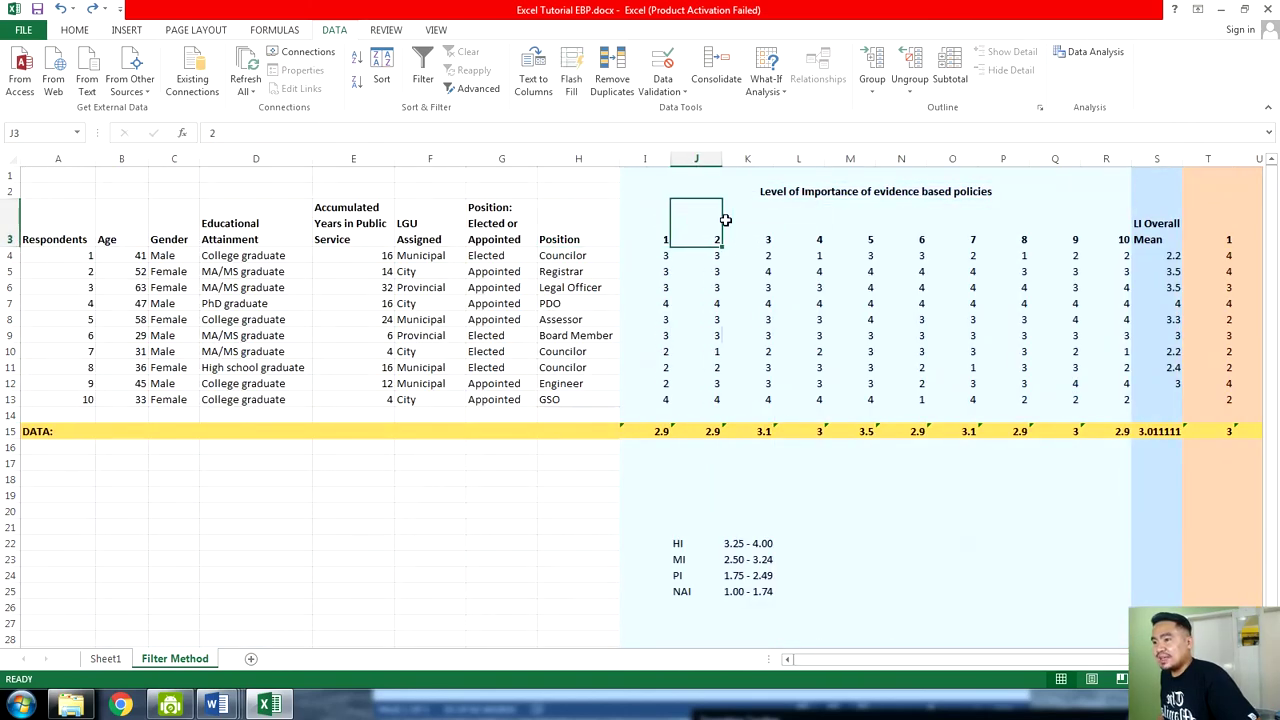
click(766, 216)
click(798, 222)
click(833, 229)
click(900, 222)
click(602, 211)
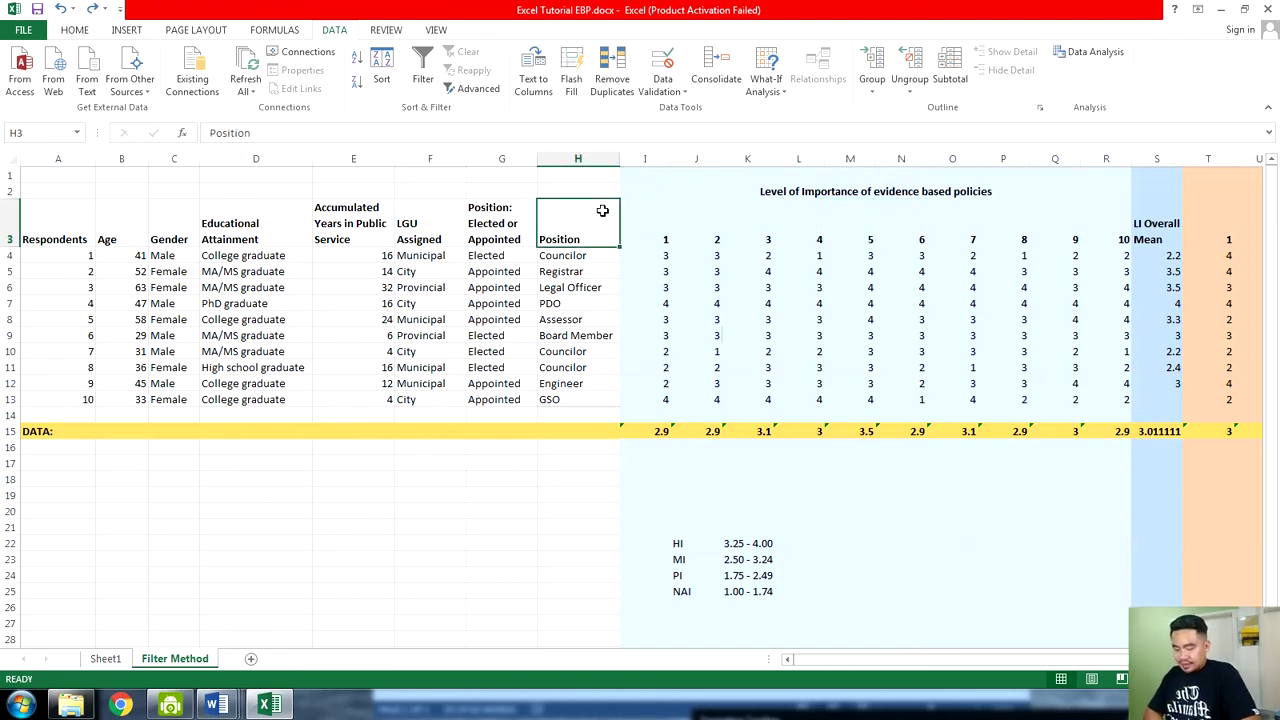
click(500, 222)
click(55, 230)
click(10, 231)
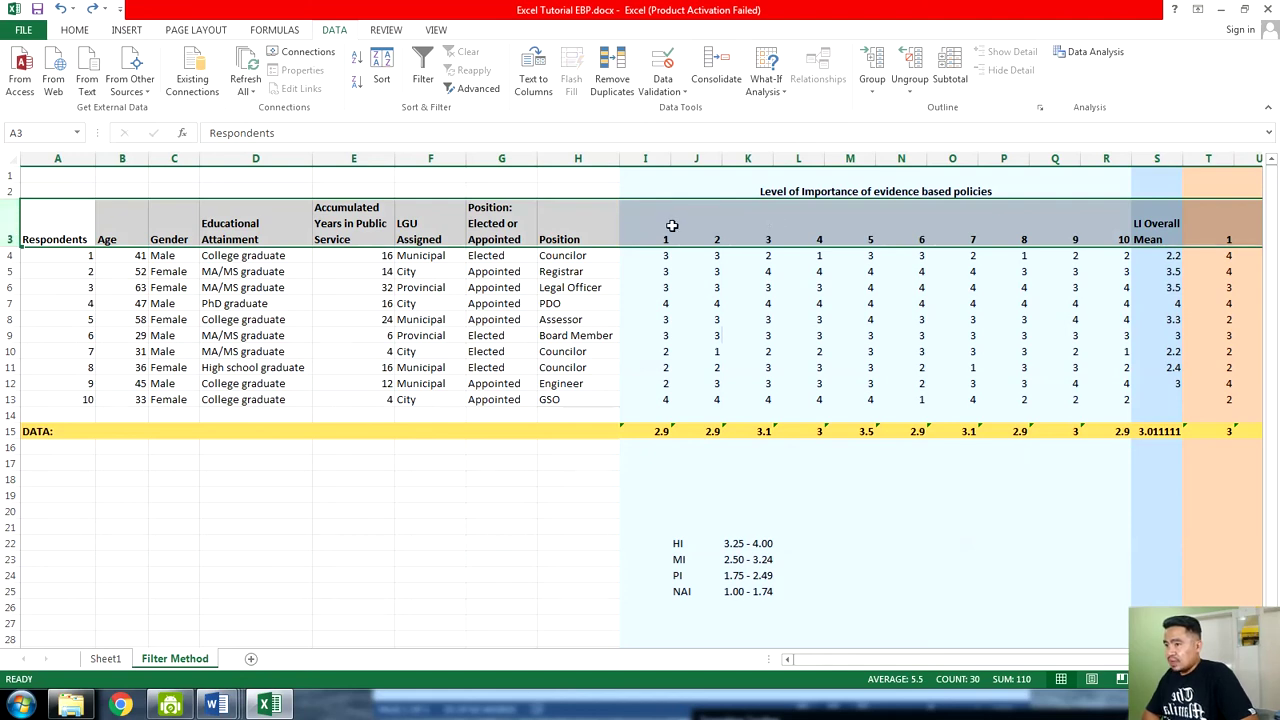
click(795, 191)
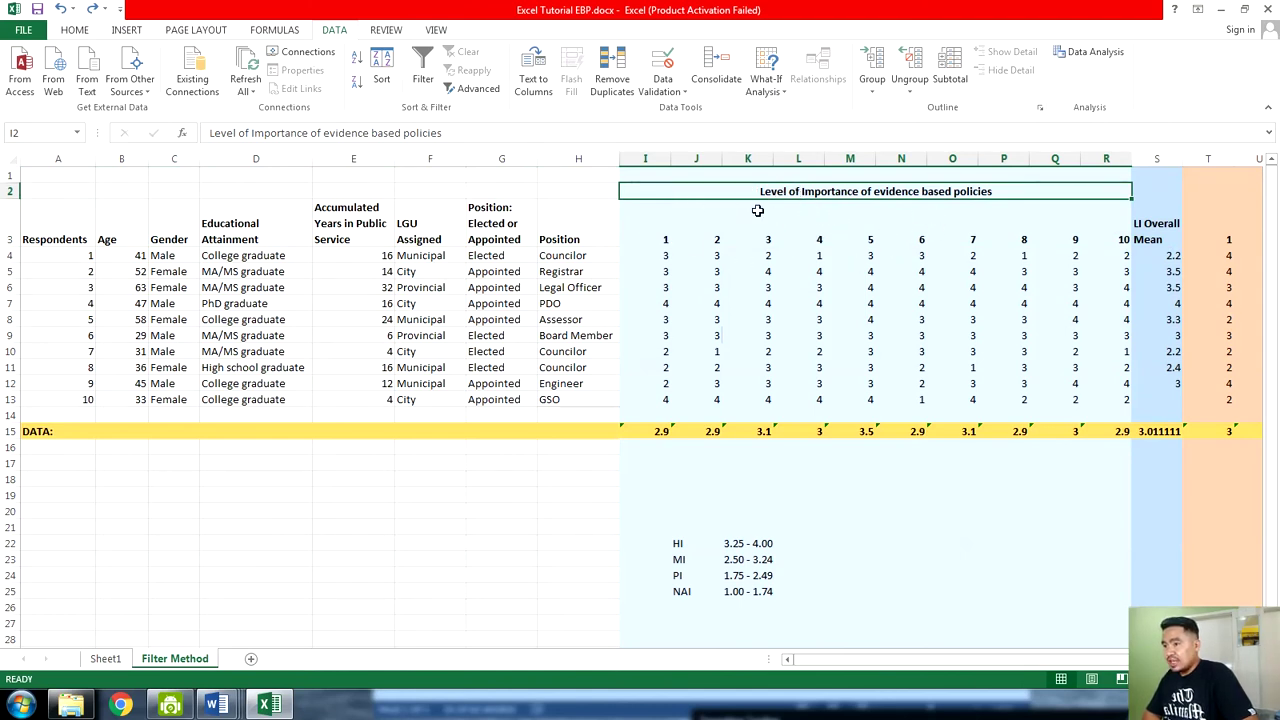
click(648, 224)
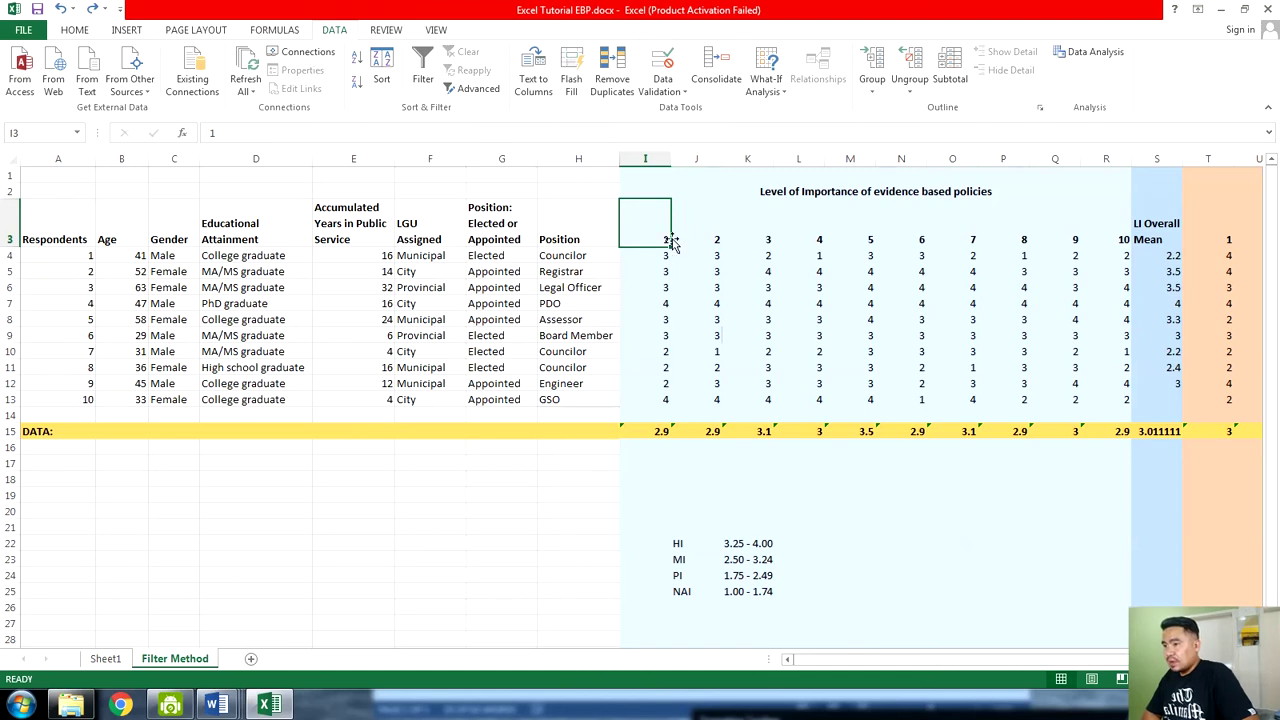
click(644, 258)
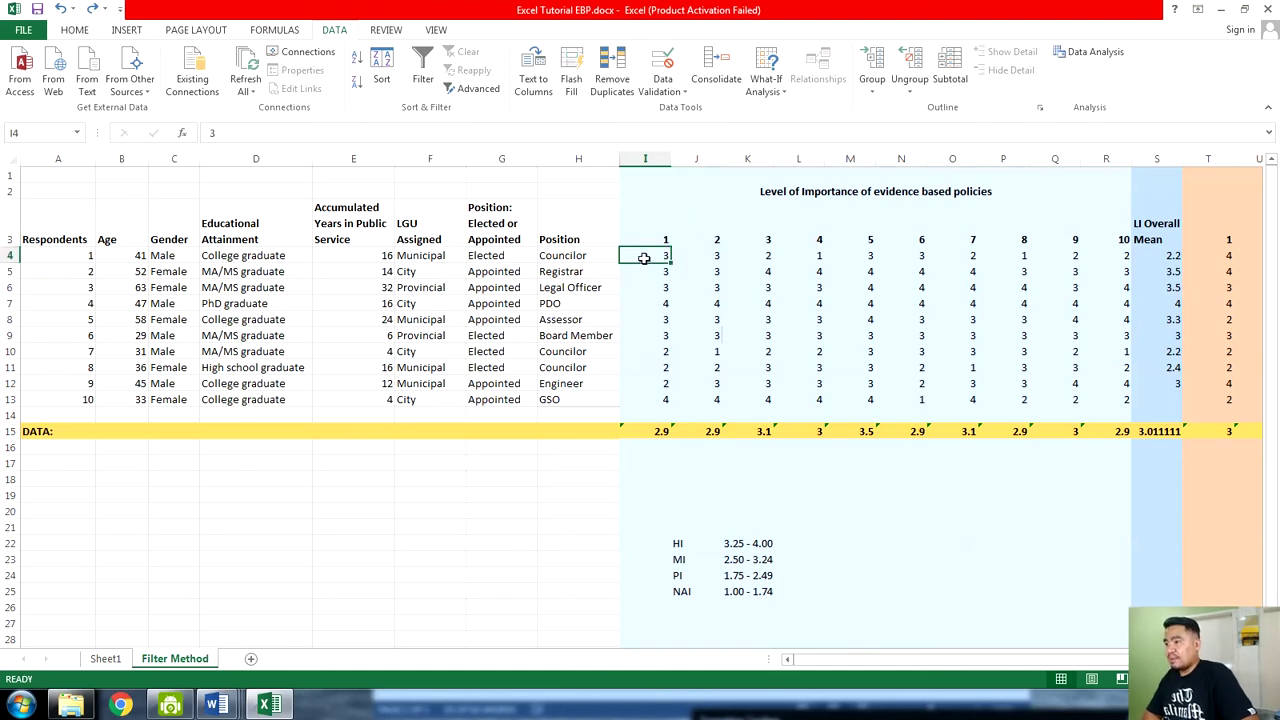
key(Up)
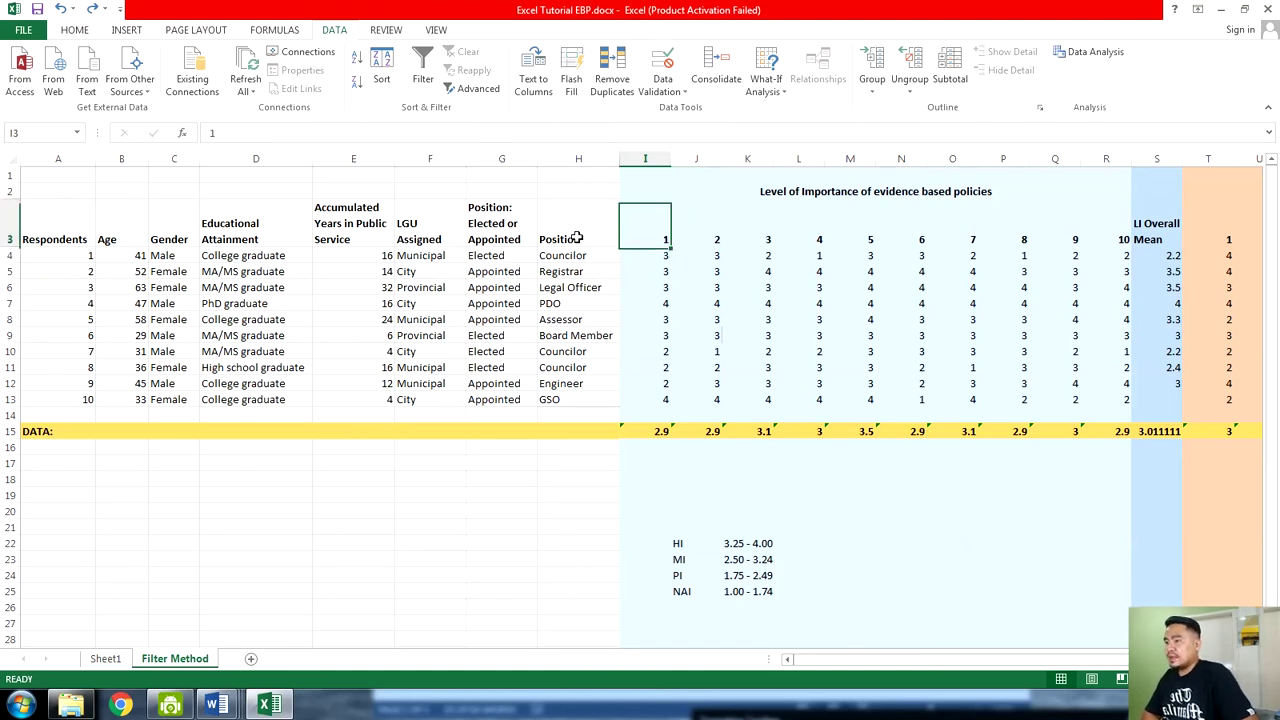
click(12, 218)
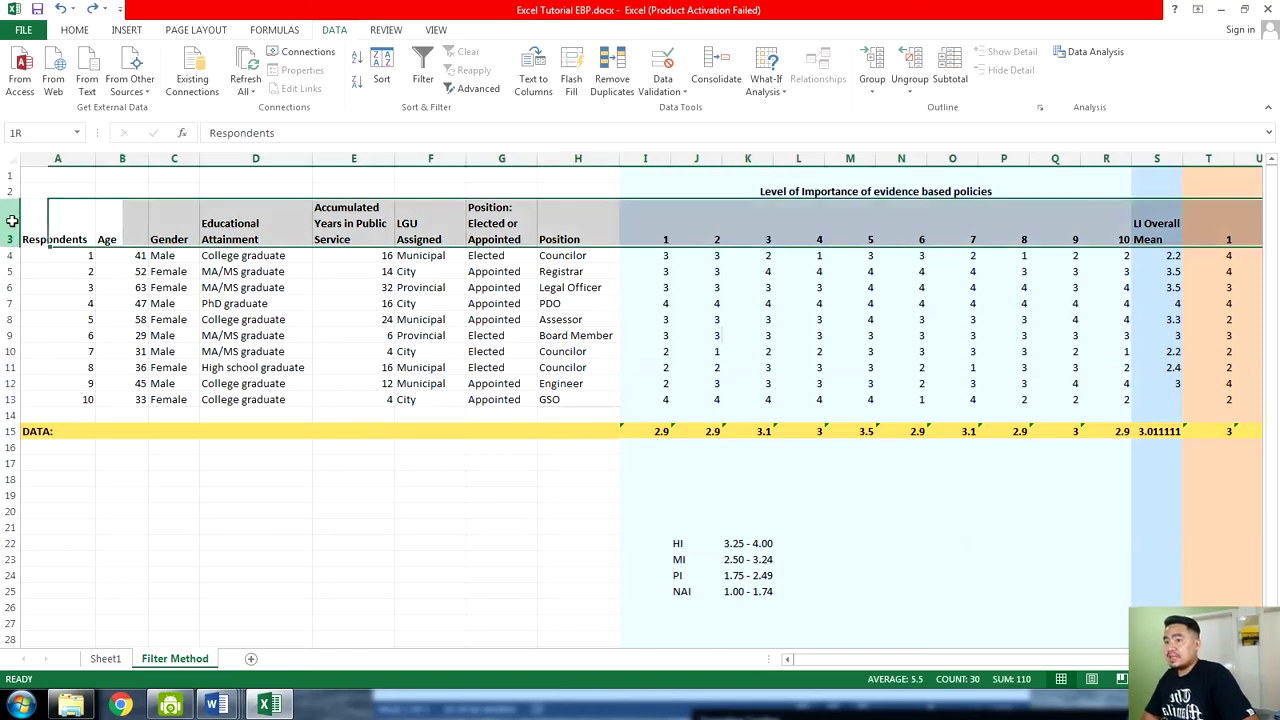
click(1172, 227)
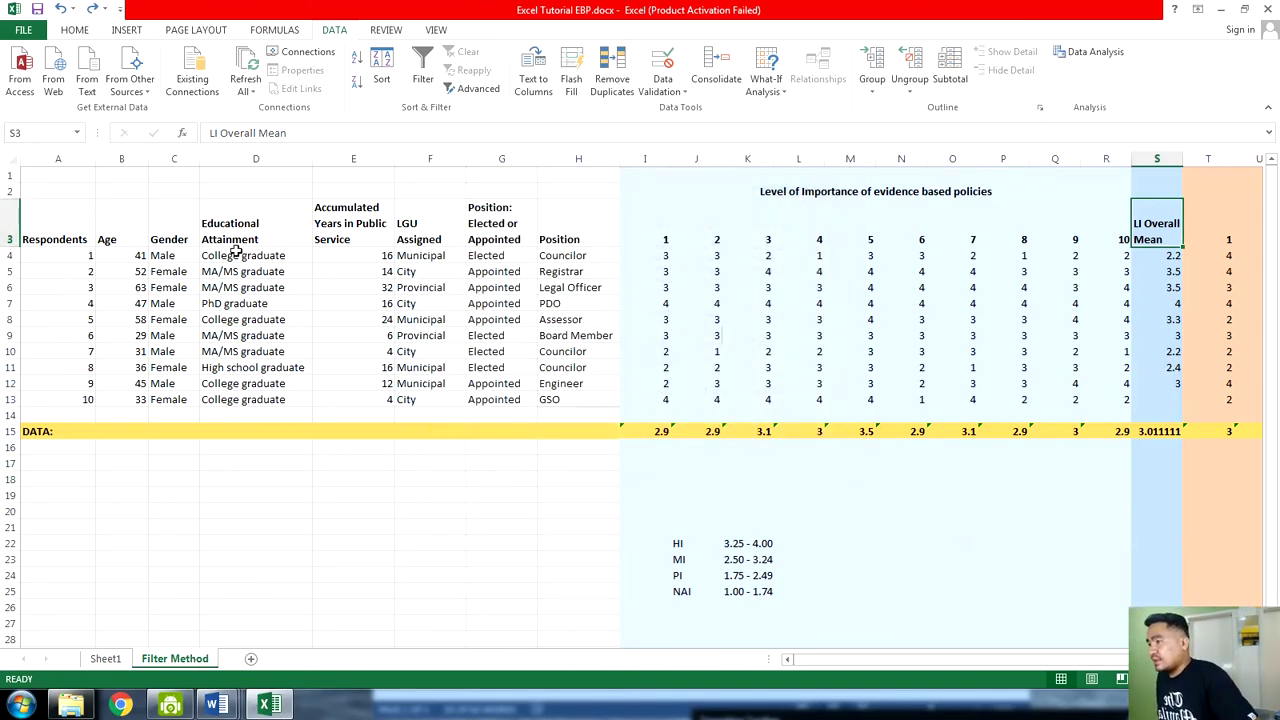
click(5, 218)
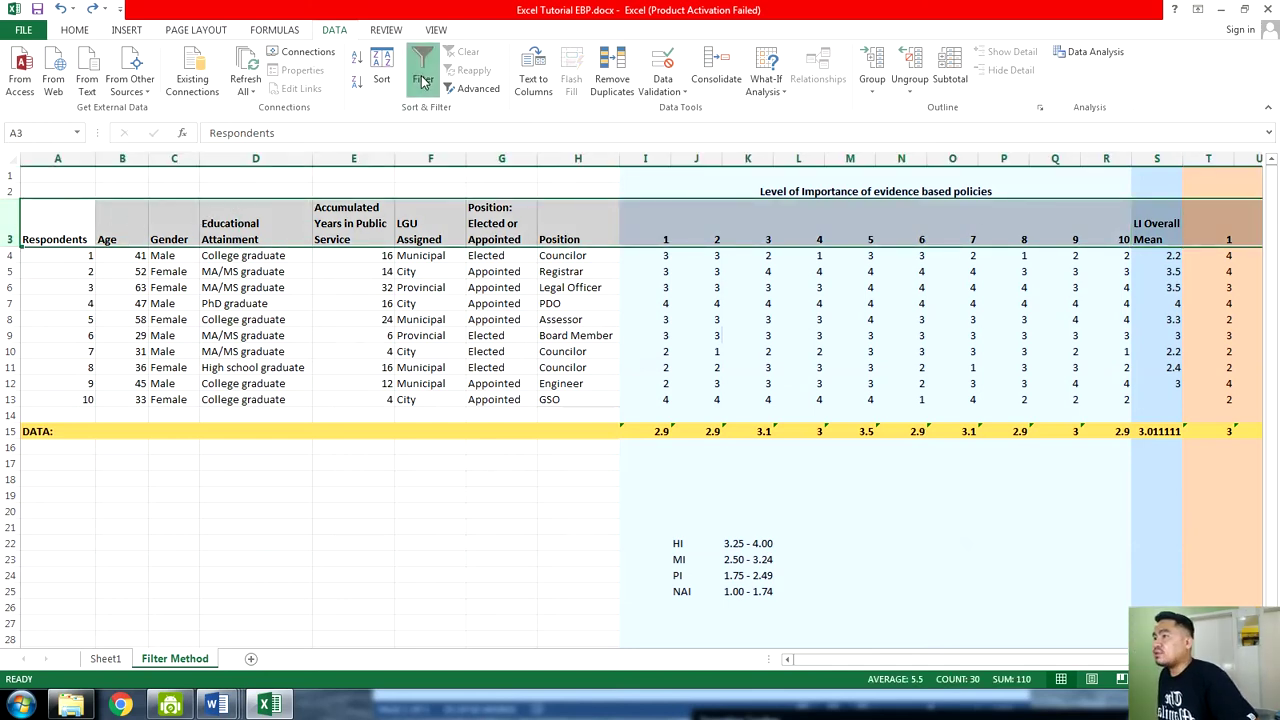
Turn on filtering for the survey table's header row and look at the Position filter options
click(422, 80)
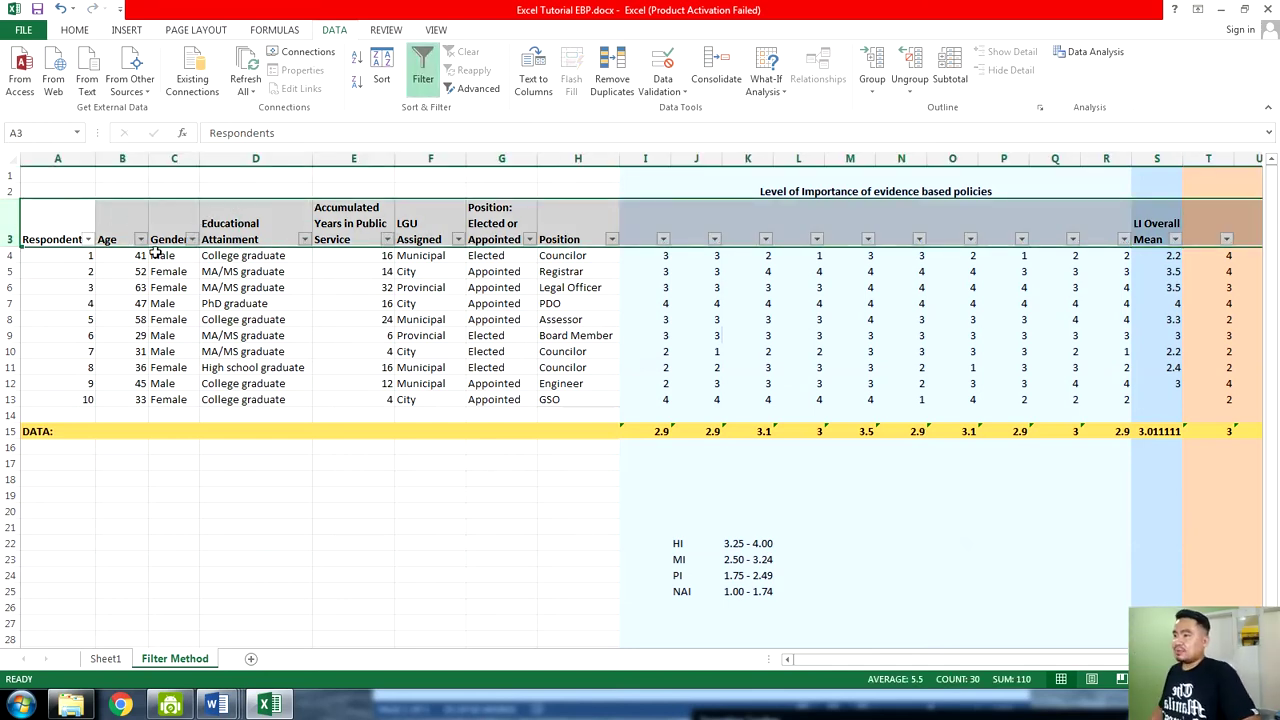
click(360, 337)
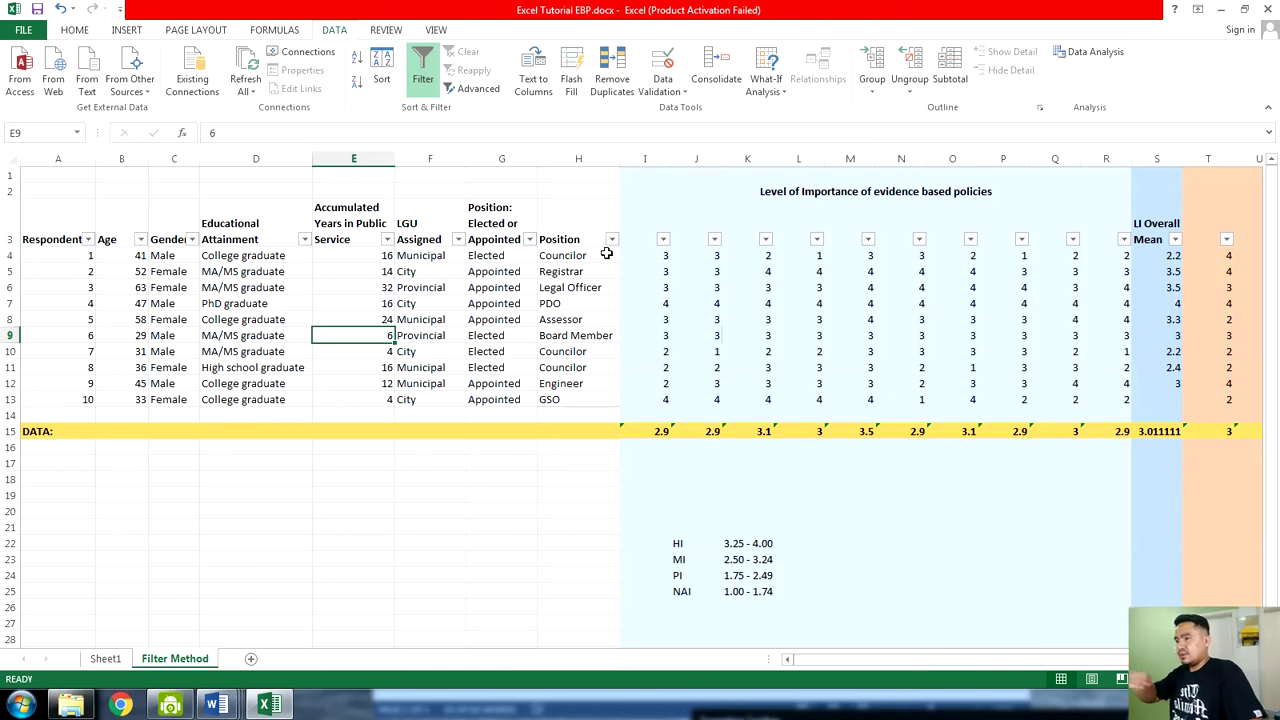
click(571, 210)
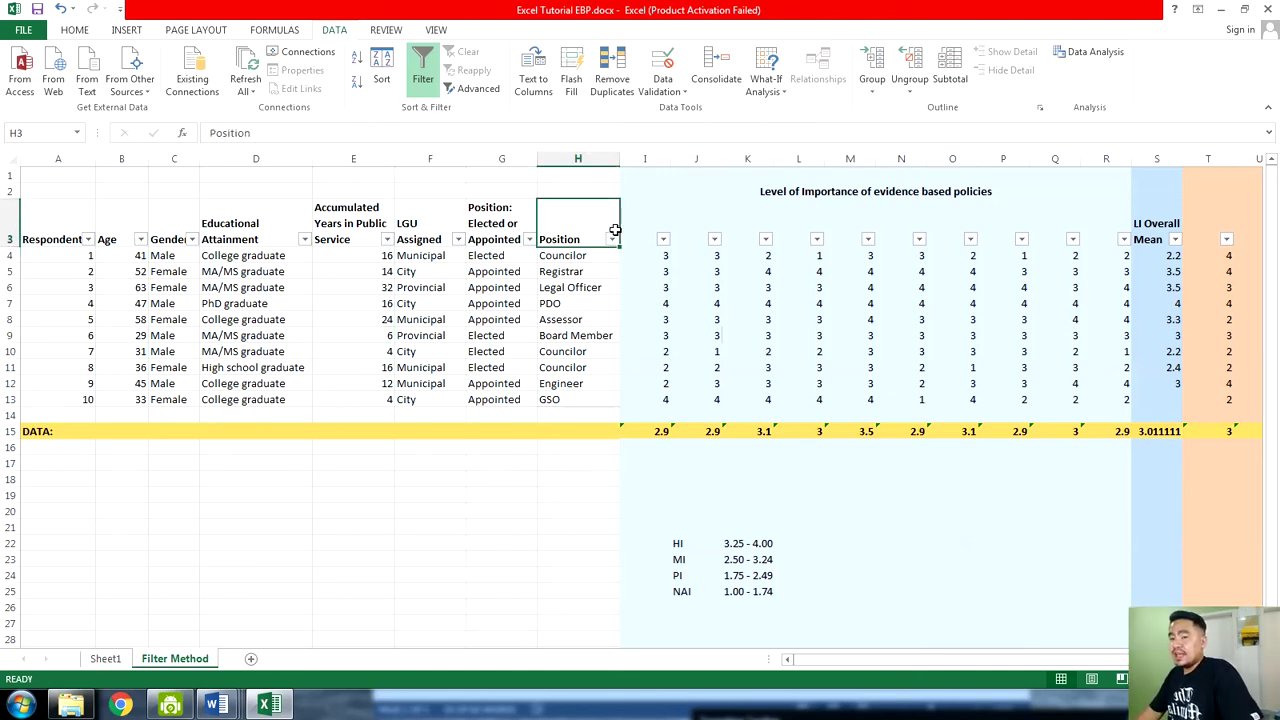
click(611, 239)
click(611, 239)
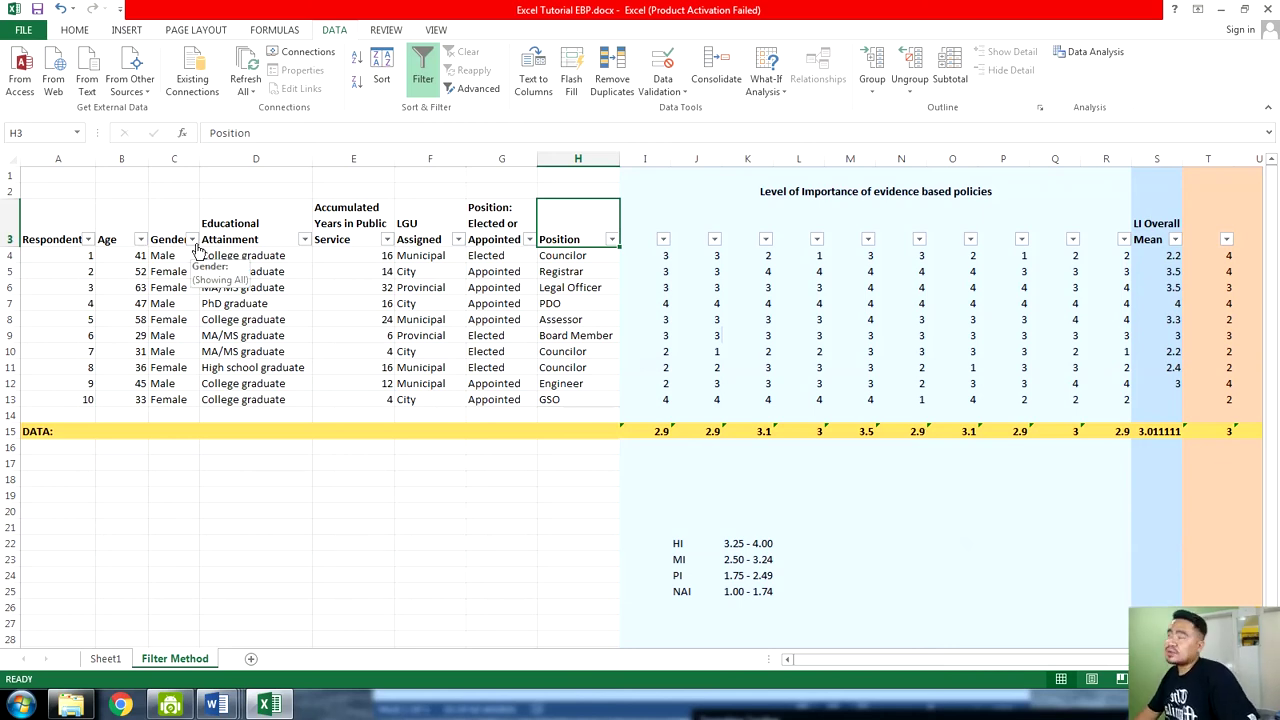
Filter the Gender column to Male only, leaving respondents 1, 4, 6, 7 and 9
click(172, 238)
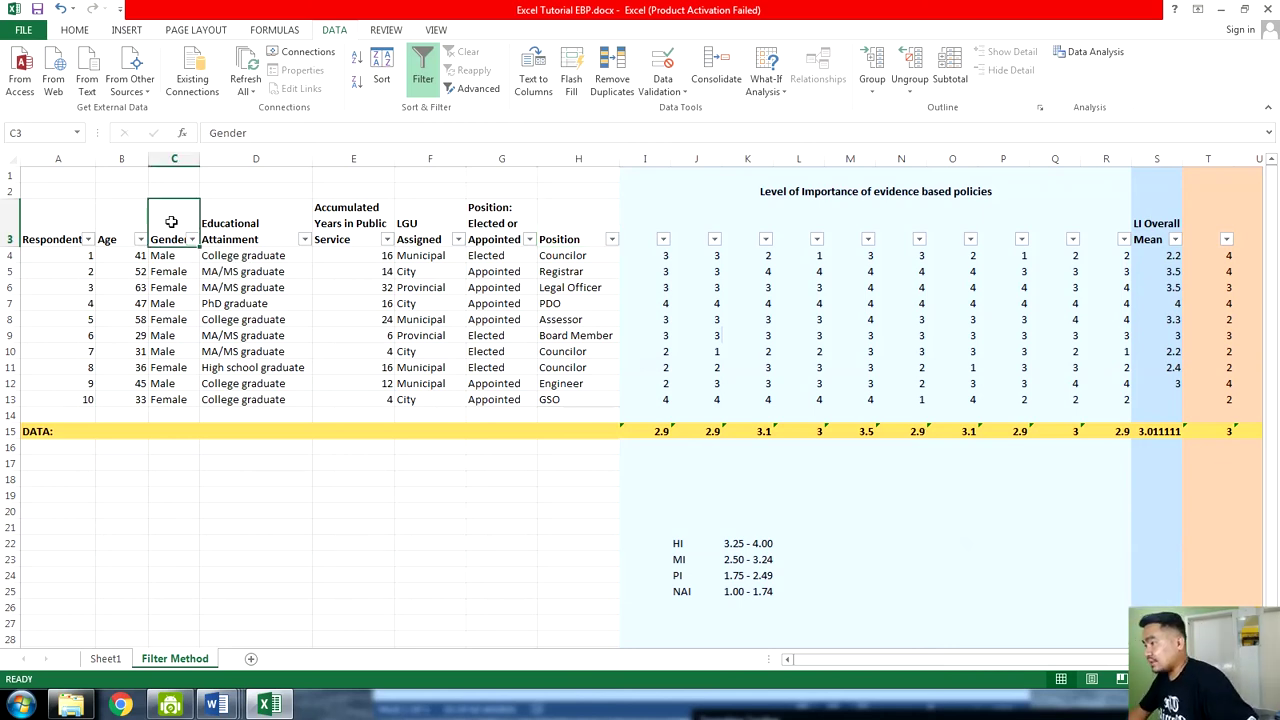
click(191, 240)
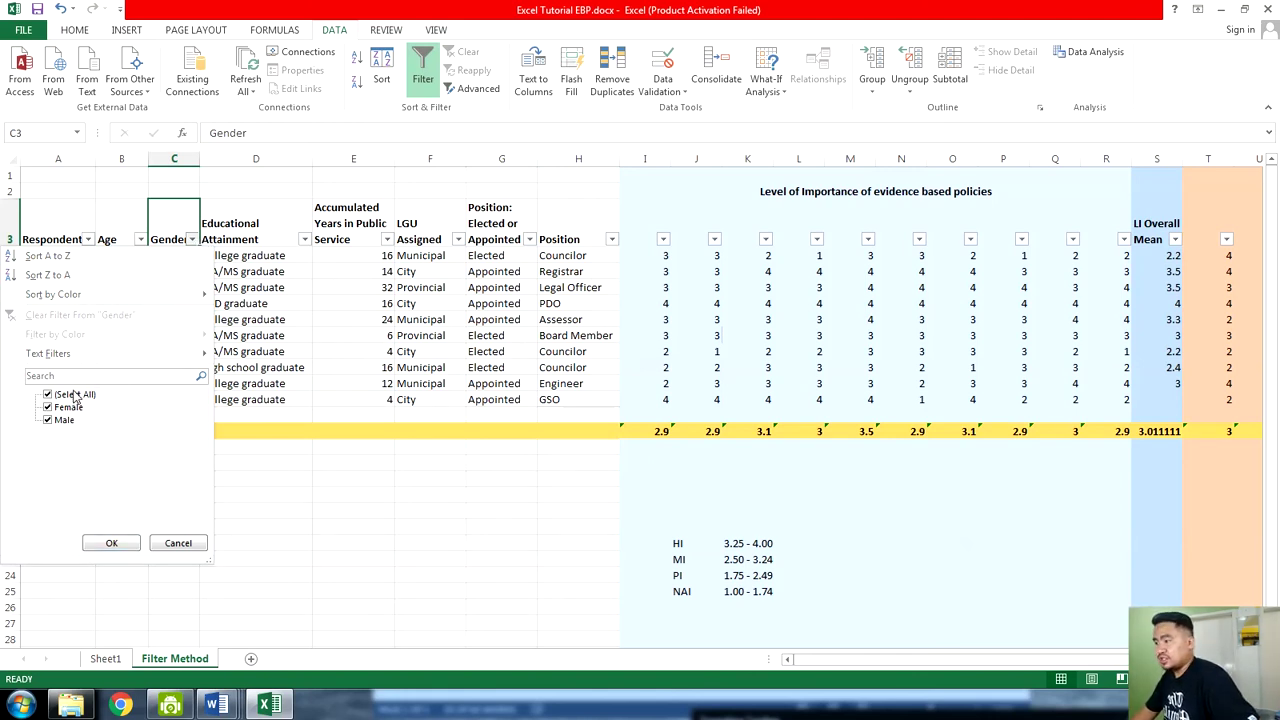
click(171, 230)
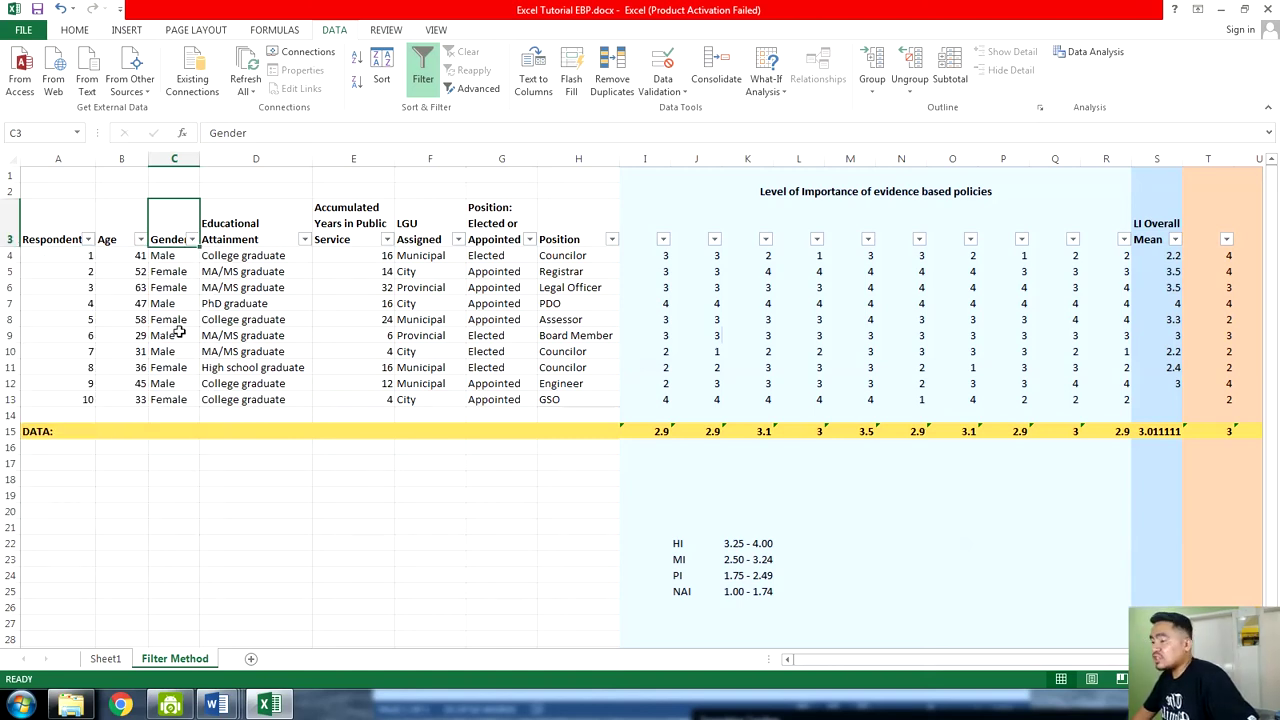
click(193, 241)
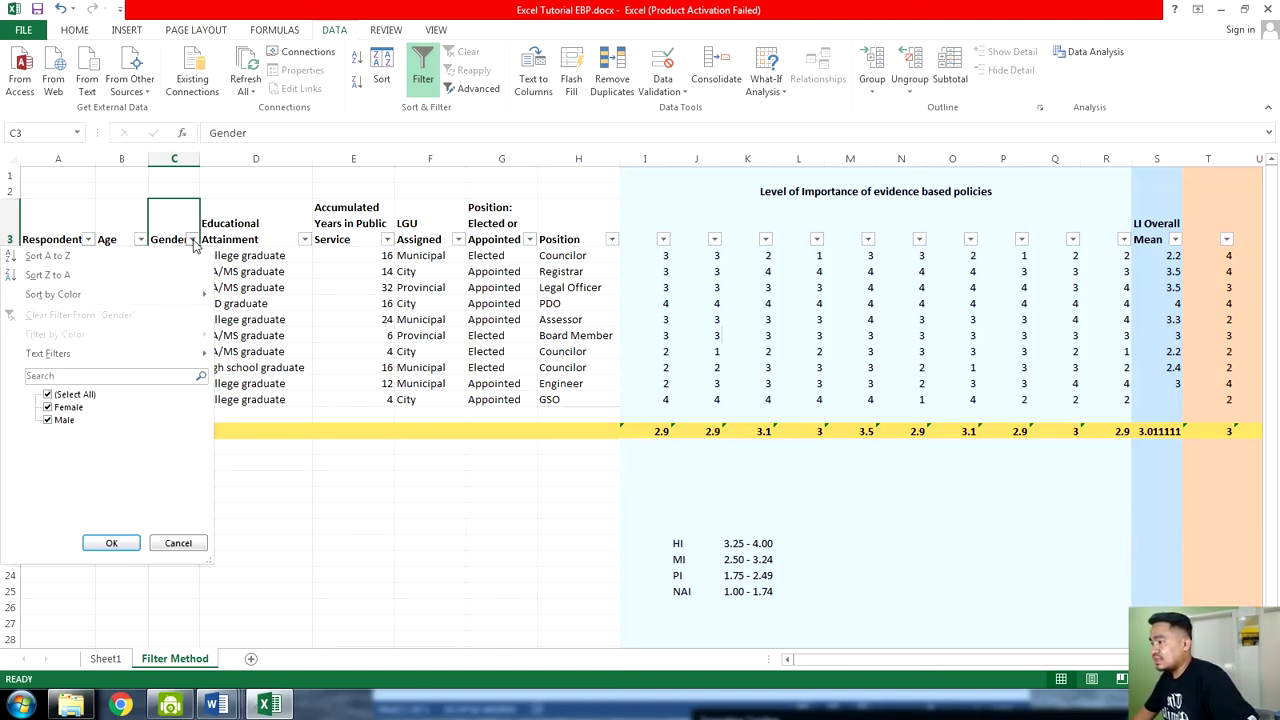
click(55, 397)
click(50, 420)
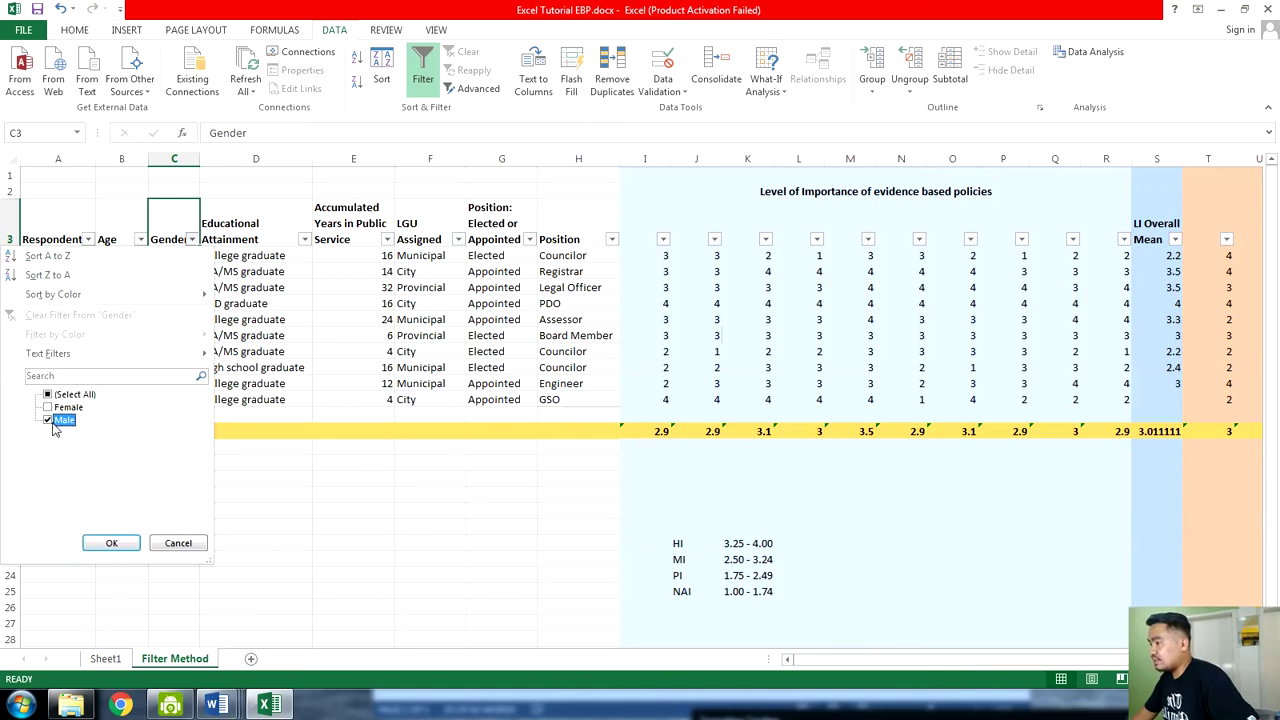
click(115, 543)
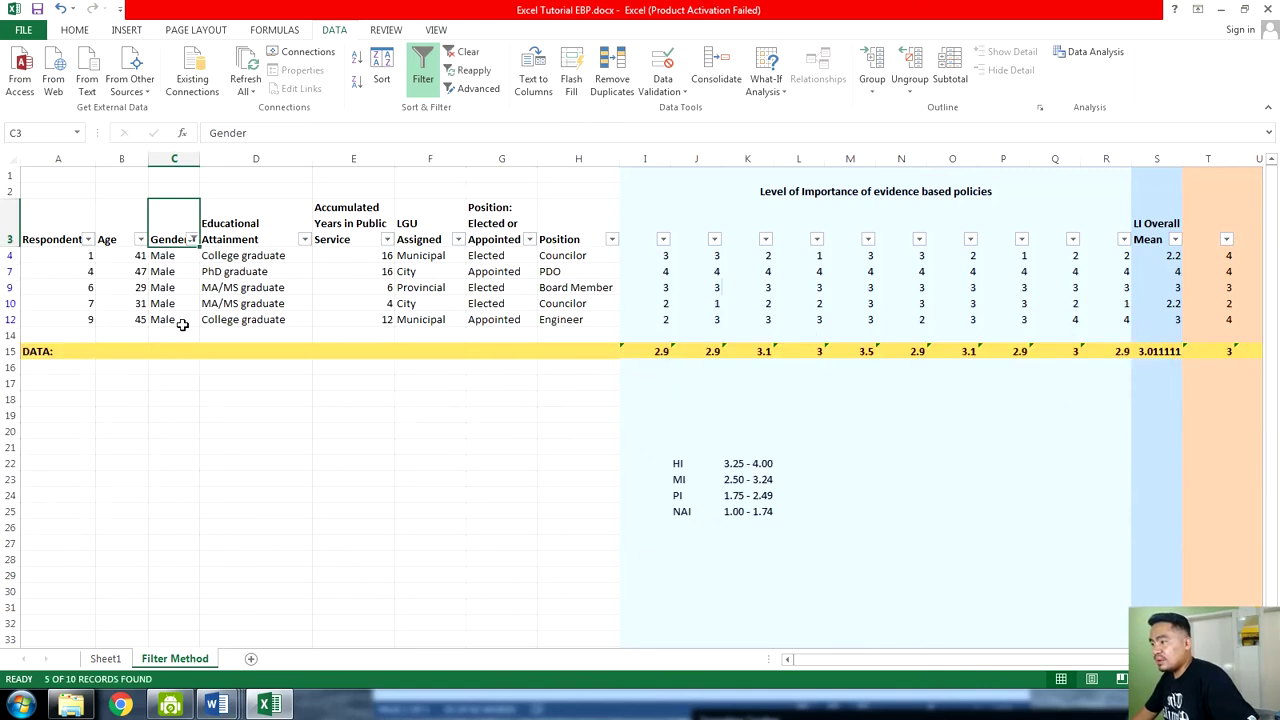
drag(175, 256, 161, 318)
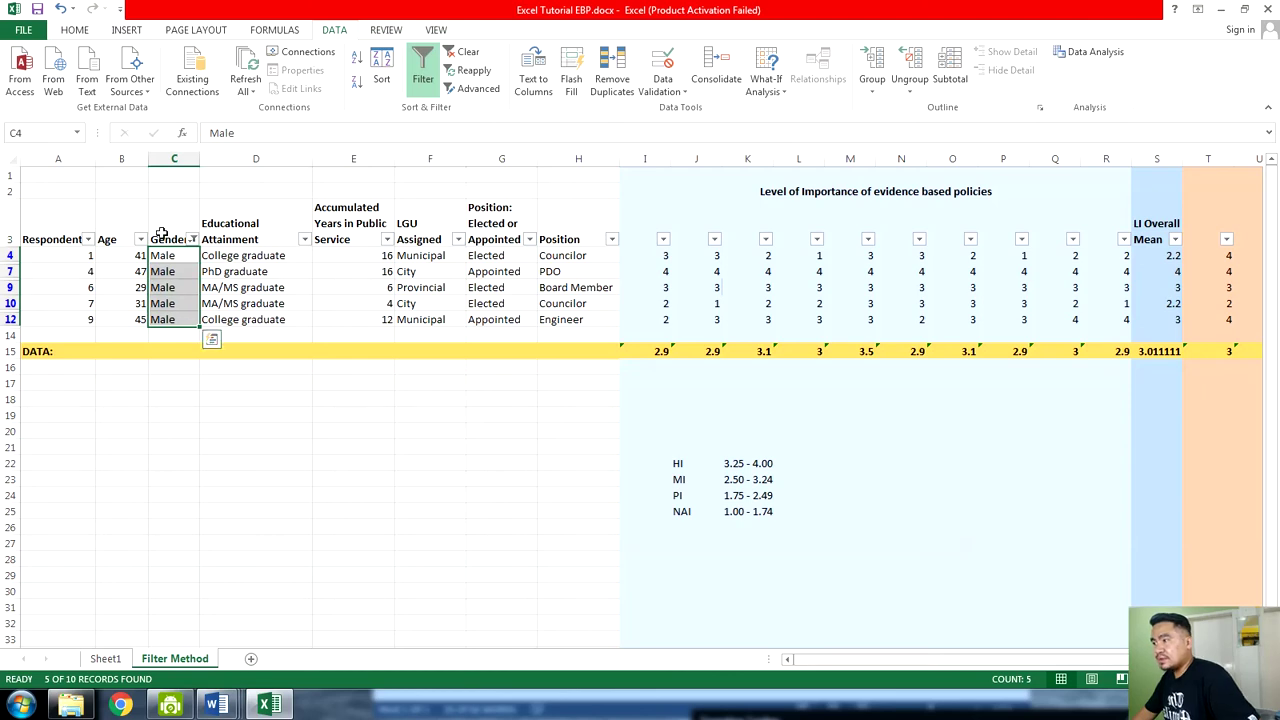
Re-include Female in the Gender filter so all ten respondents show
click(192, 239)
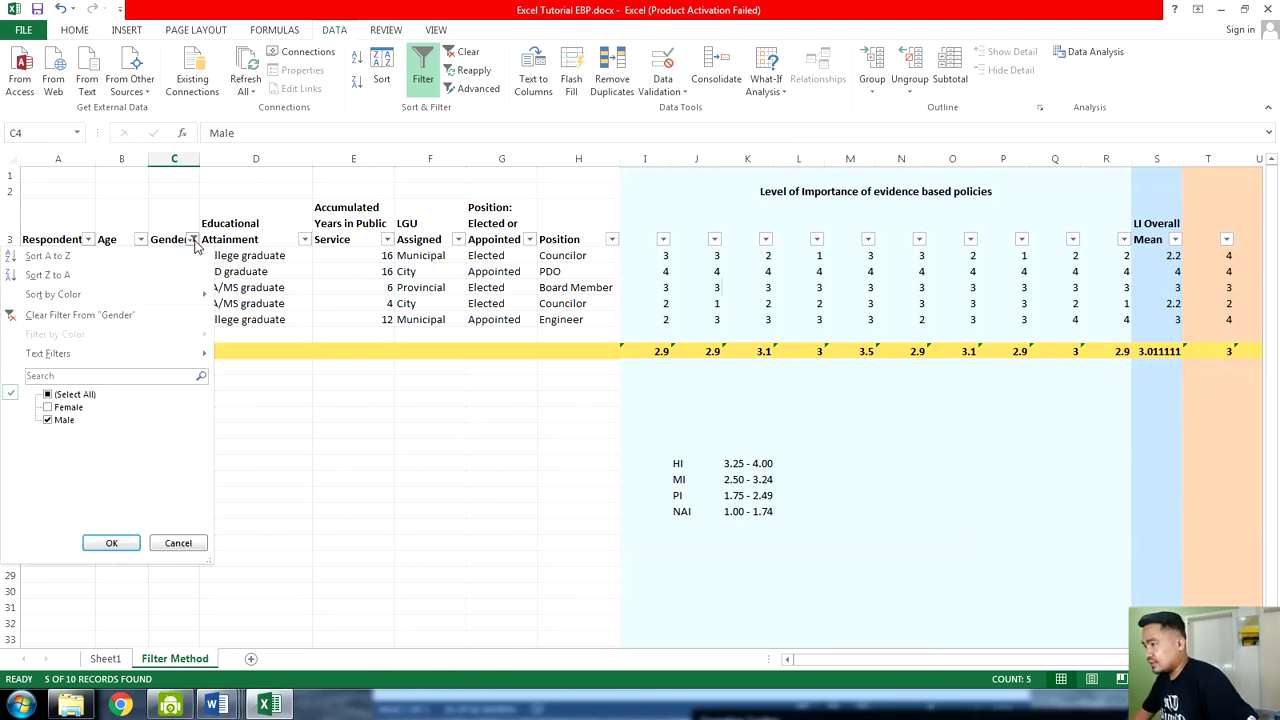
click(58, 407)
click(111, 543)
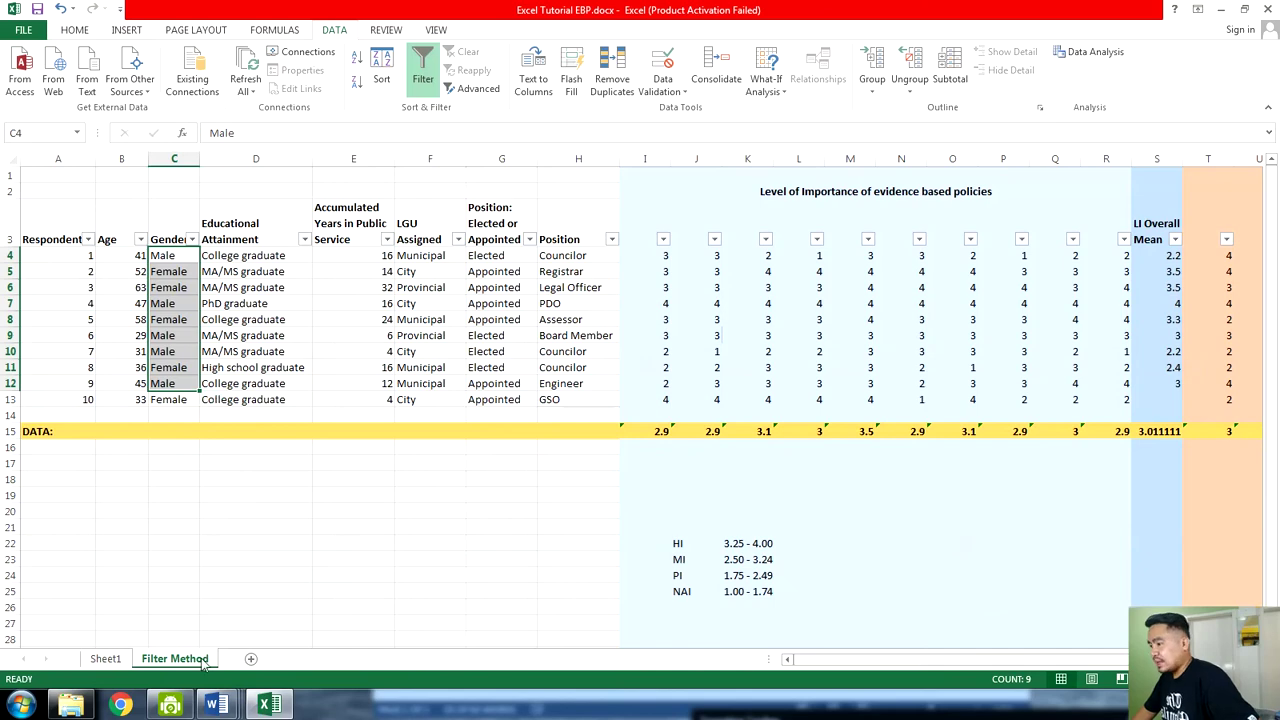
Compare Sheet1 with the Filter Method sheet, then confirm the Gender filter keeps all values
click(105, 658)
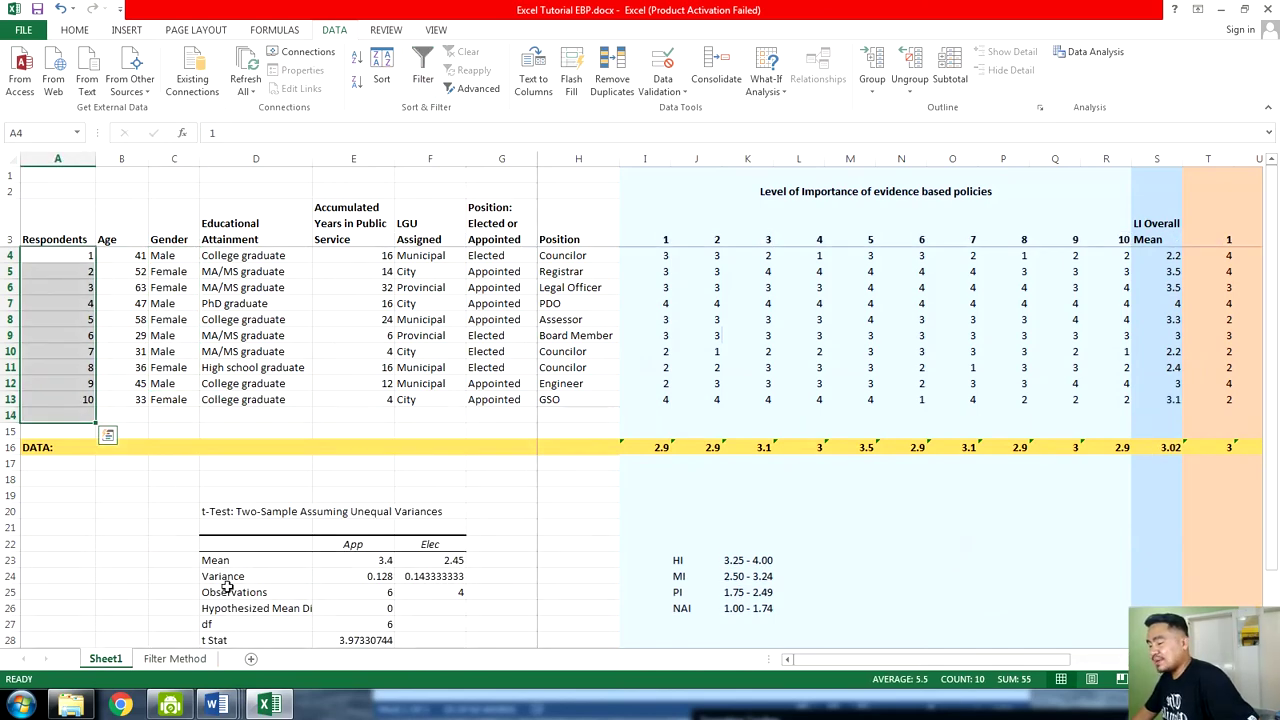
click(175, 658)
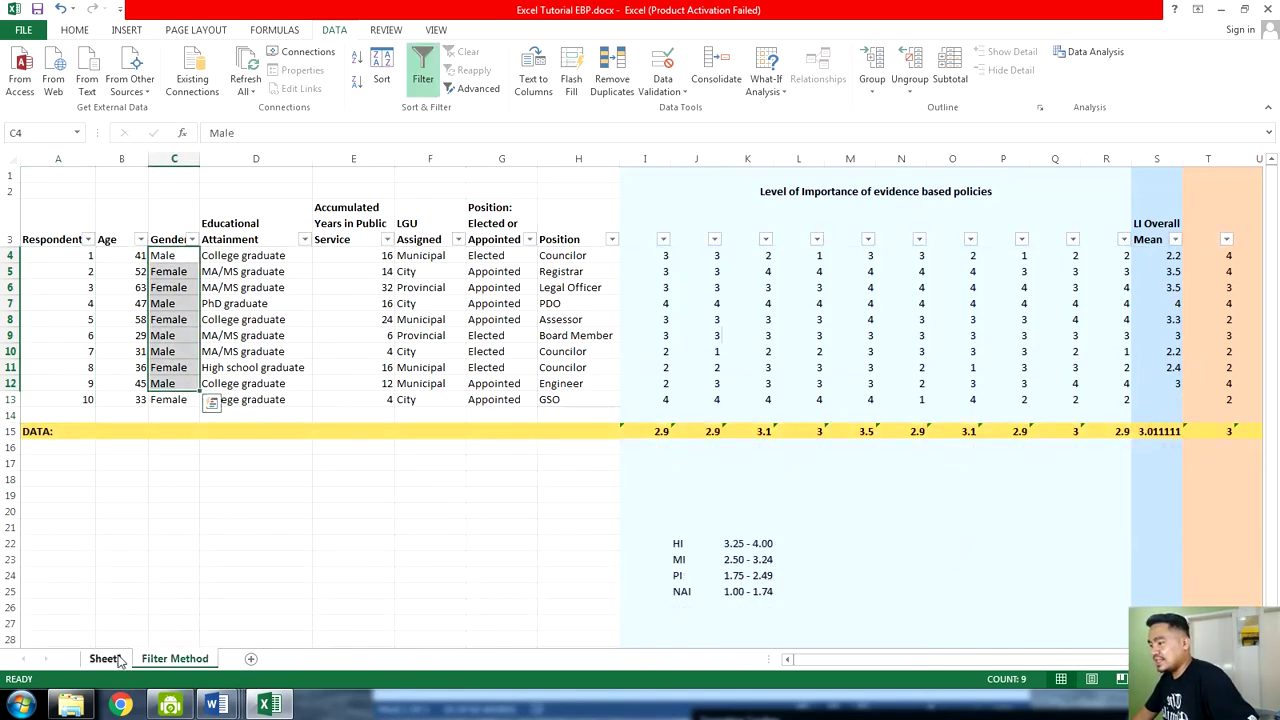
click(105, 658)
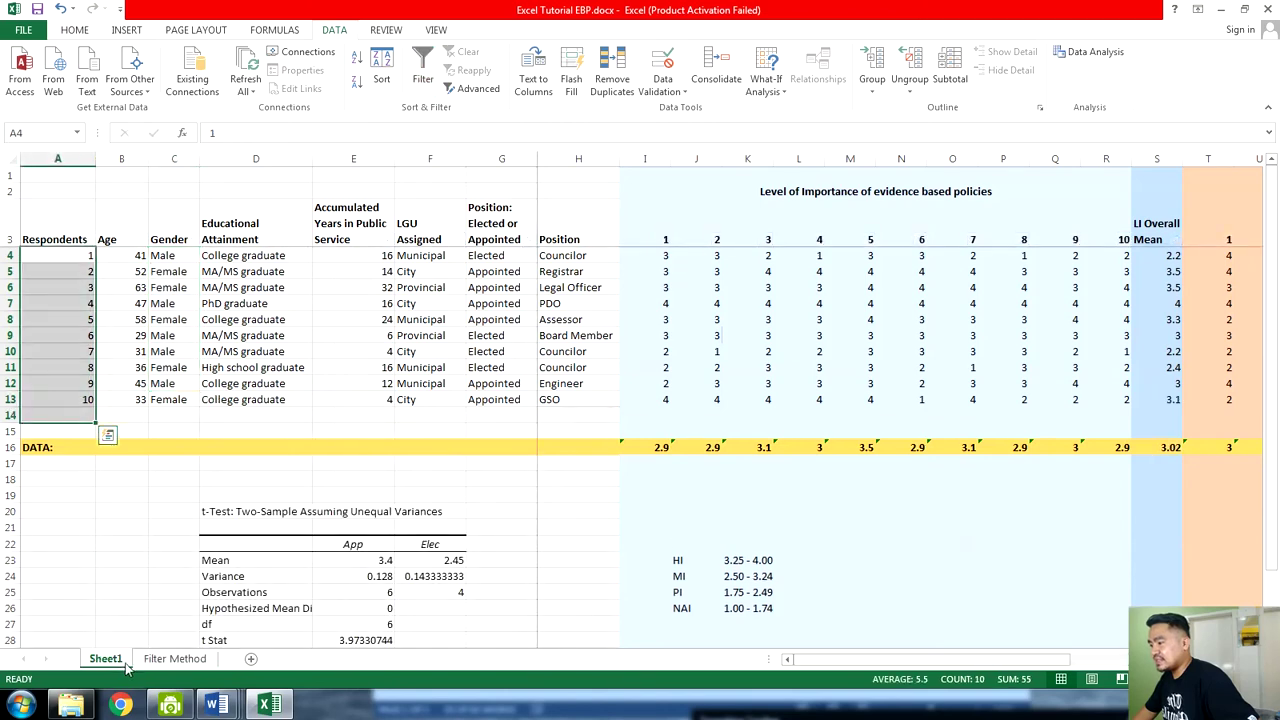
click(188, 660)
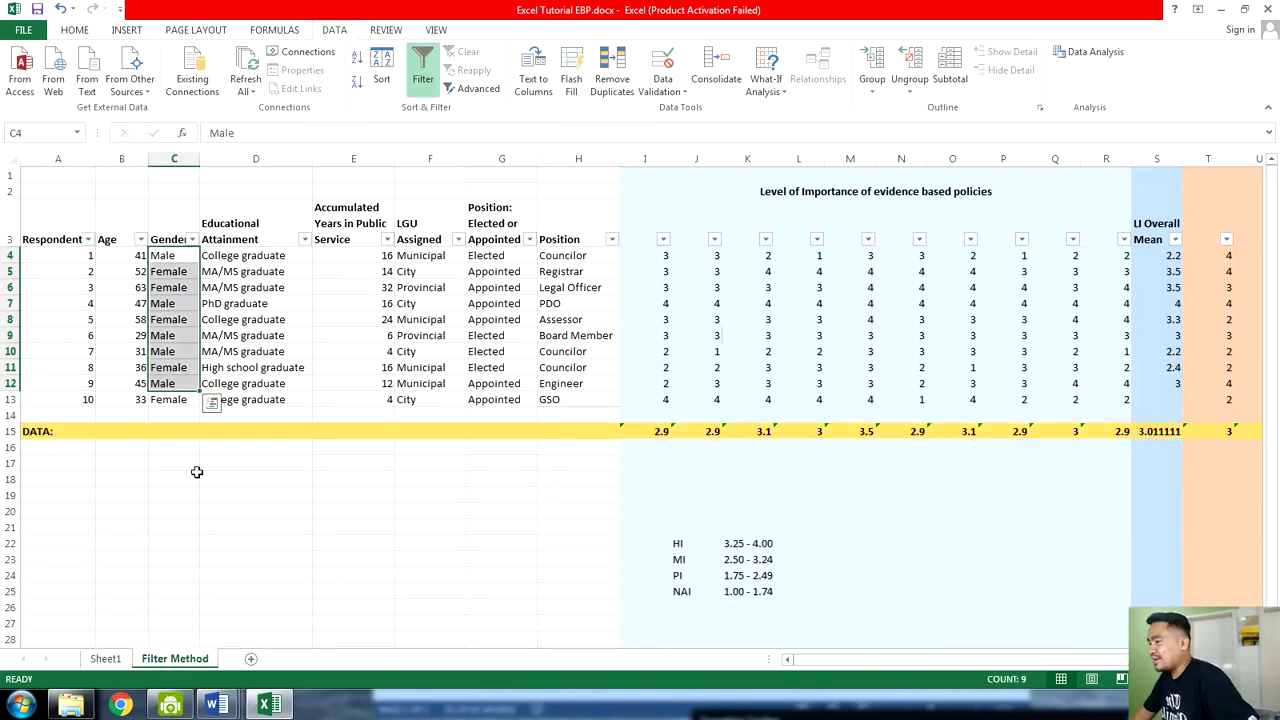
click(193, 240)
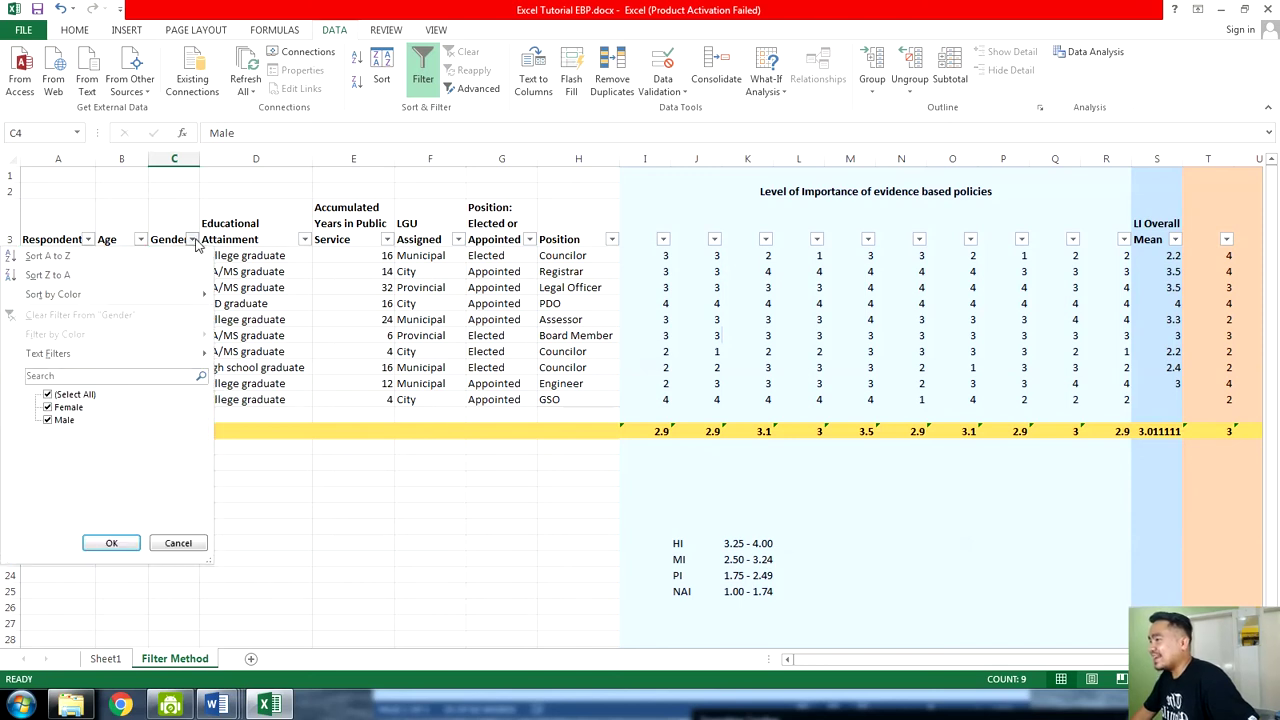
click(194, 241)
click(193, 241)
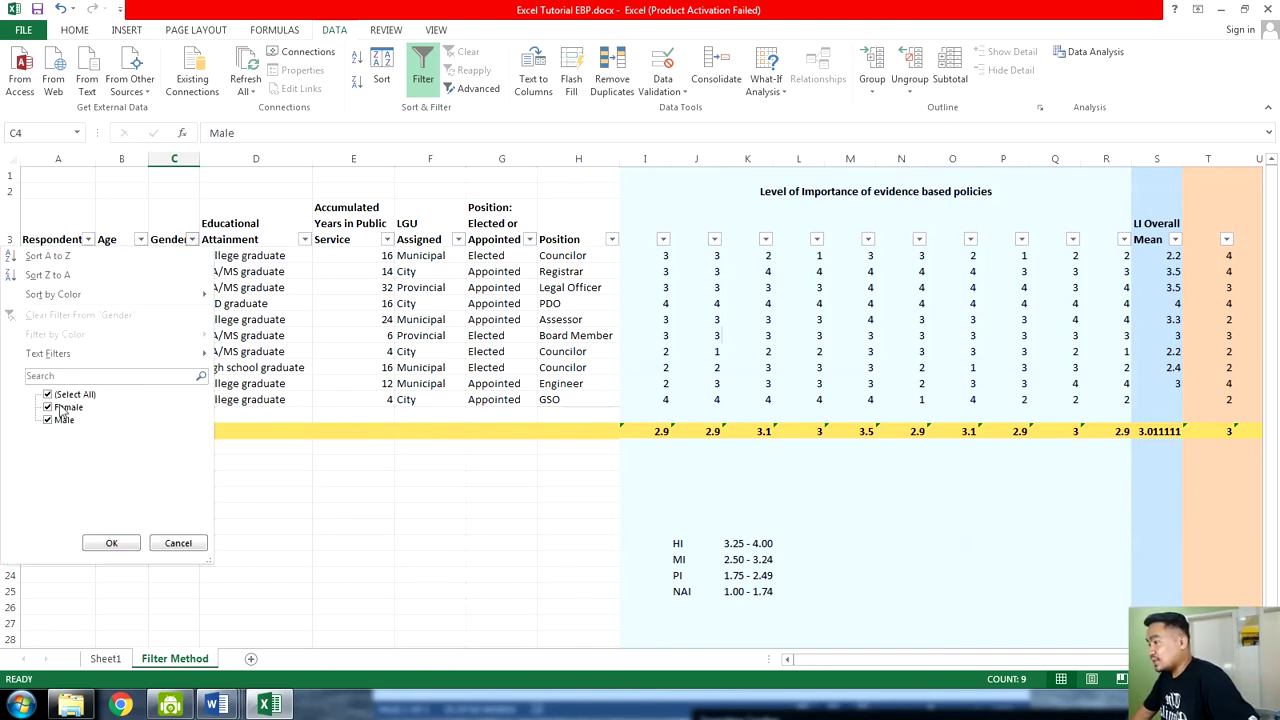
click(111, 543)
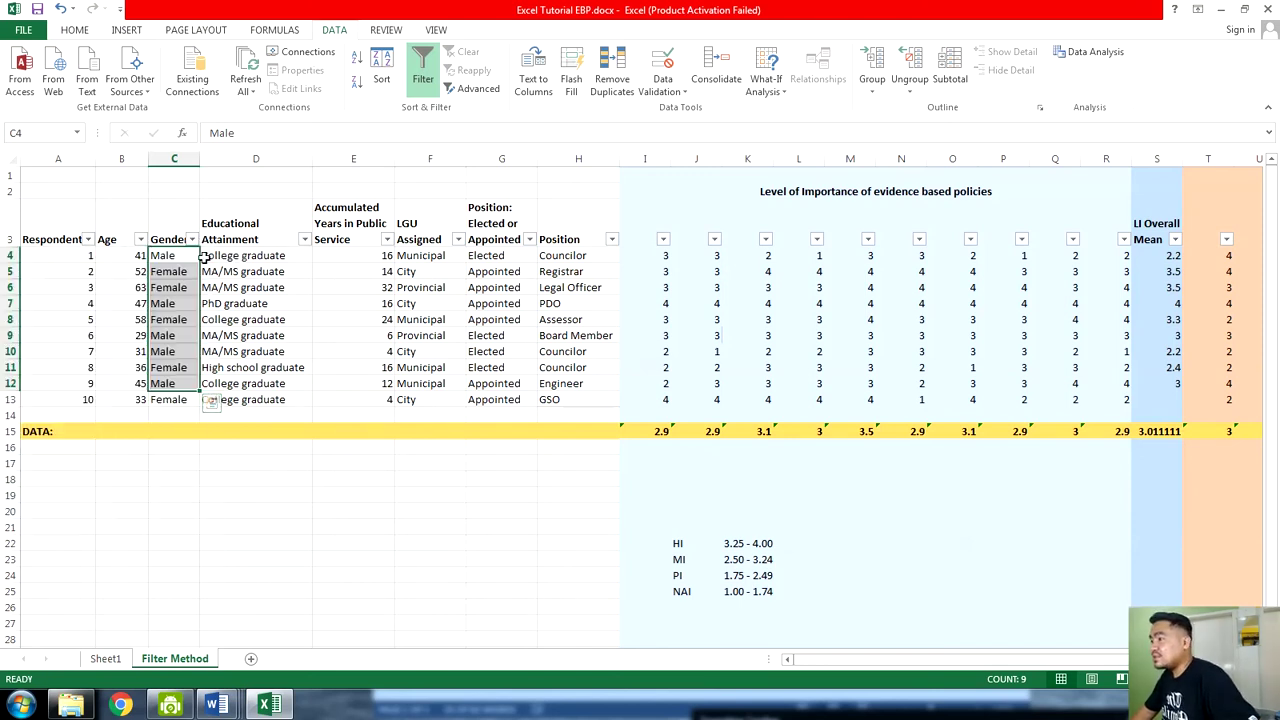
Sort the table by Gender A to Z so Female respondents come first
click(193, 241)
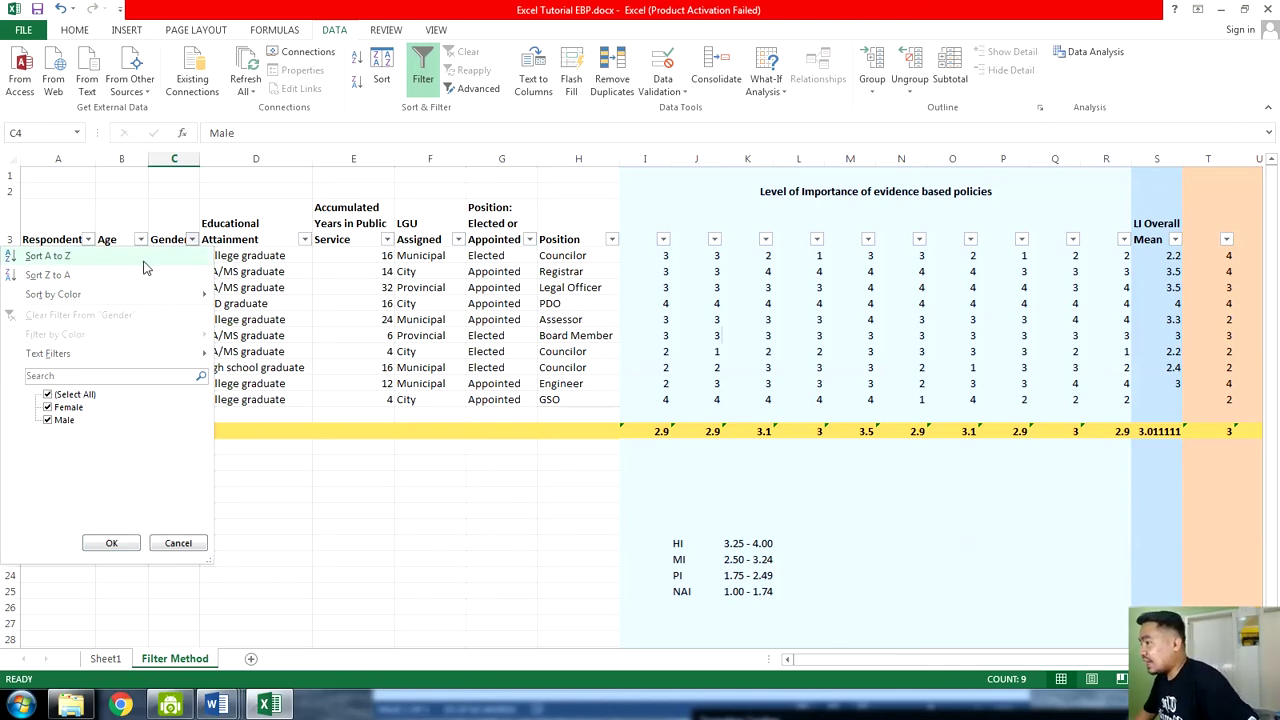
key(Escape)
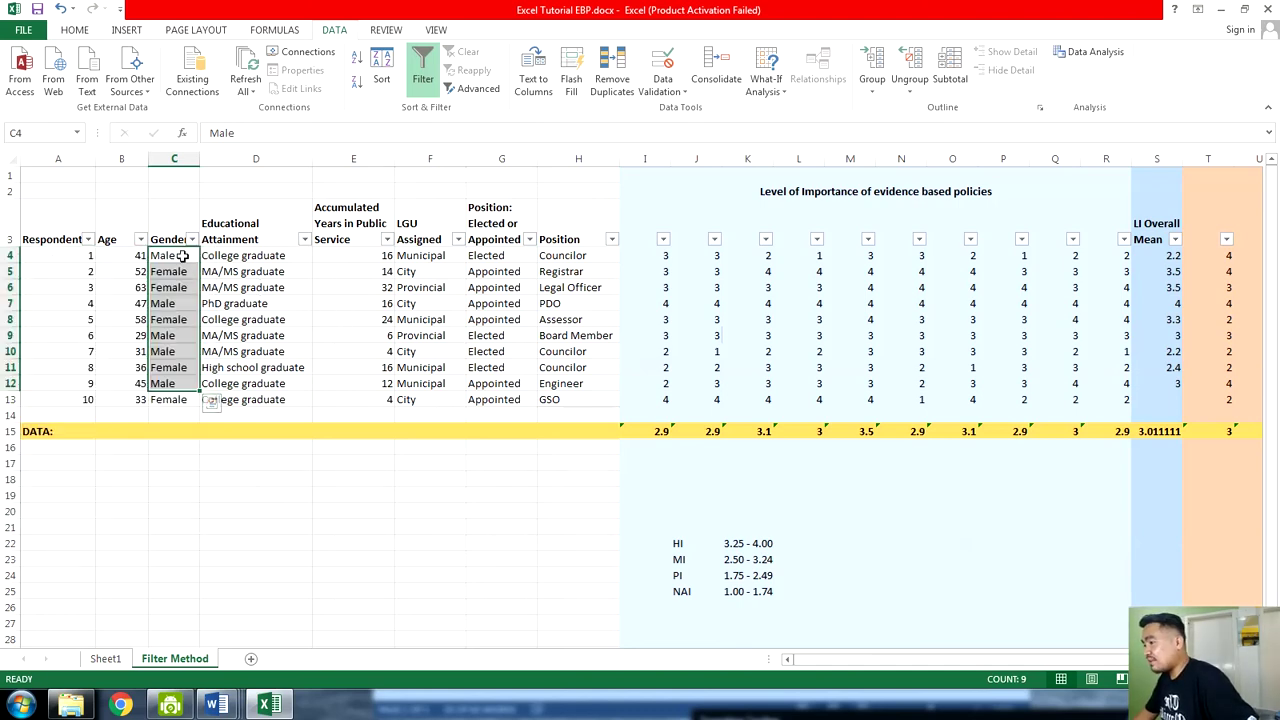
click(184, 256)
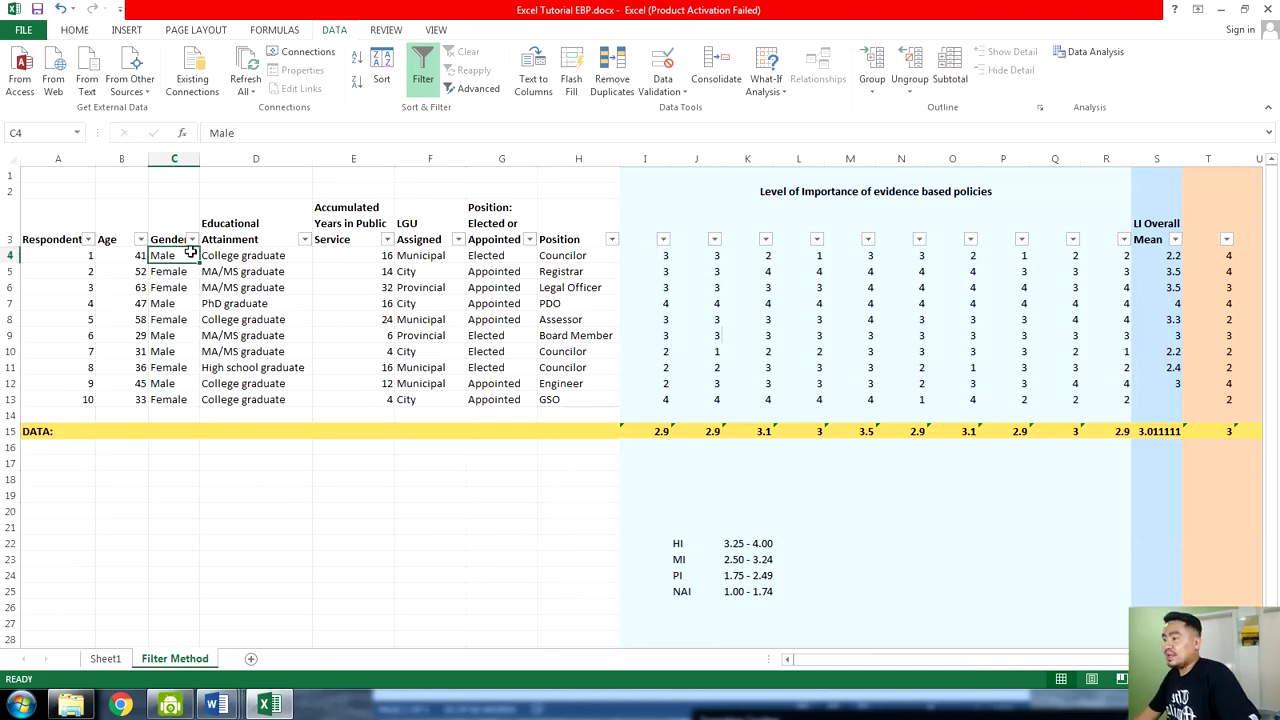
drag(184, 256, 177, 396)
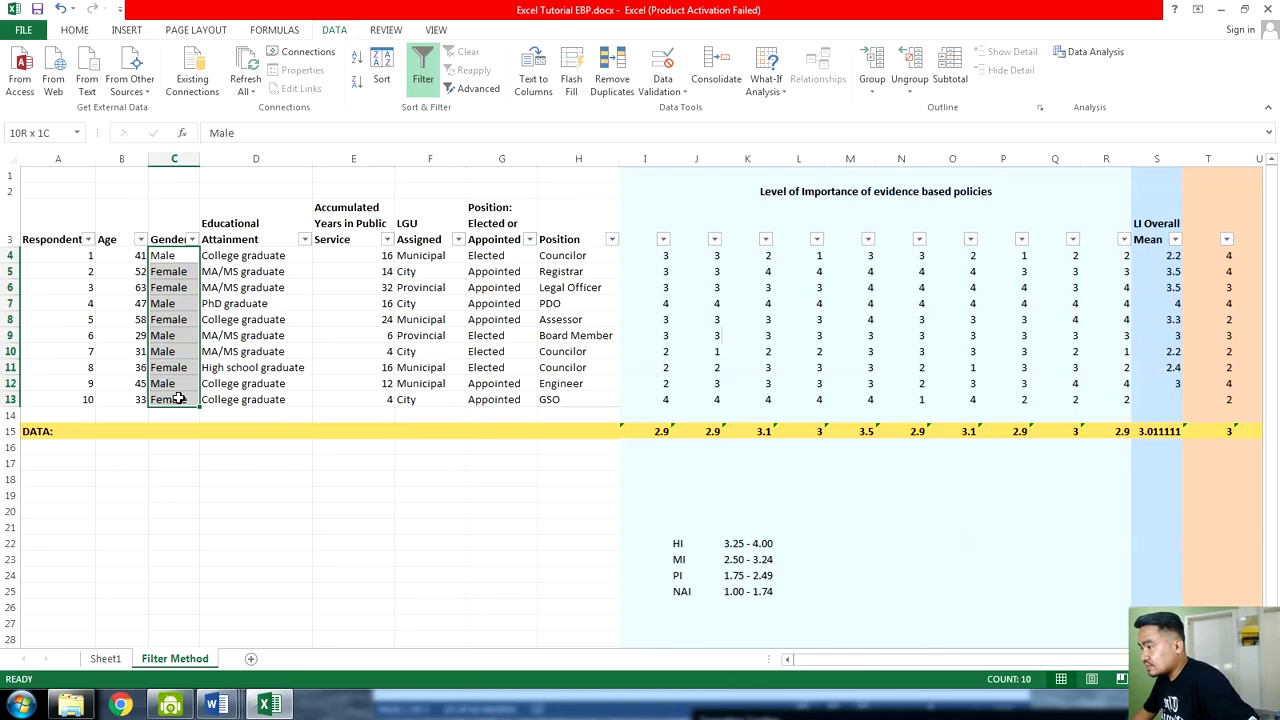
click(191, 240)
click(124, 257)
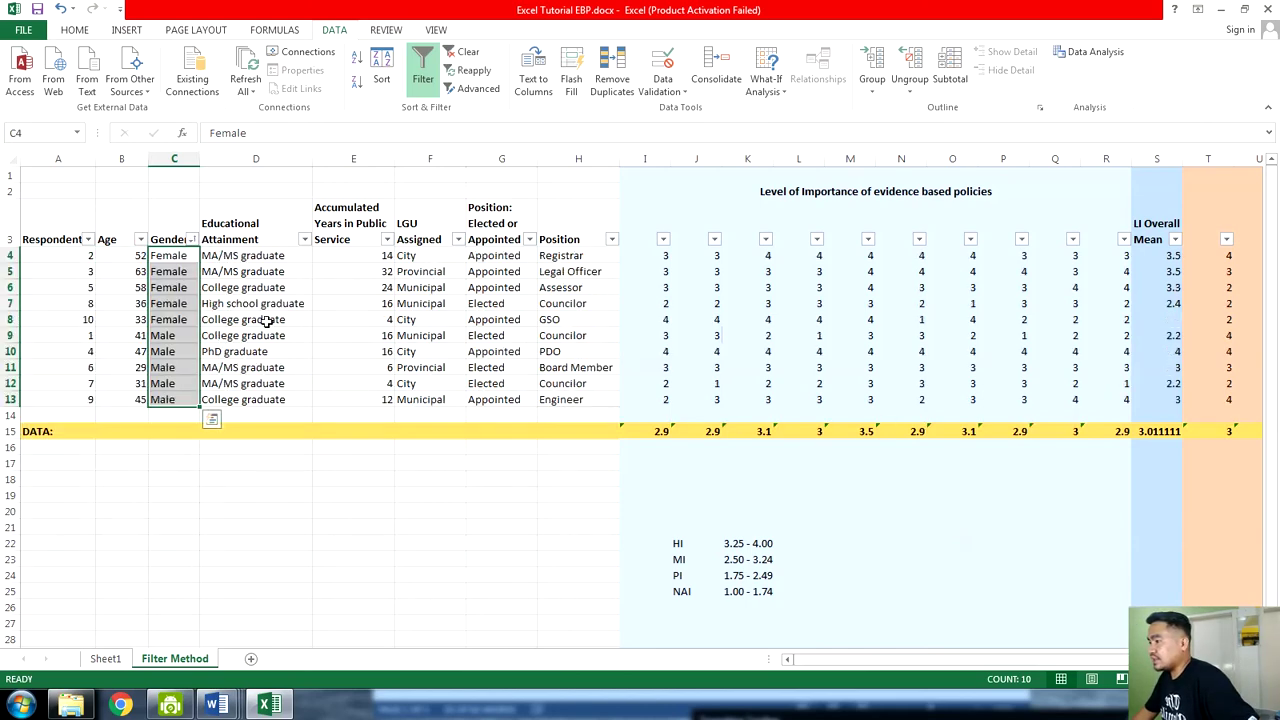
Look over the Educational Attainment and rating column filter options and the row 3 headers
click(304, 240)
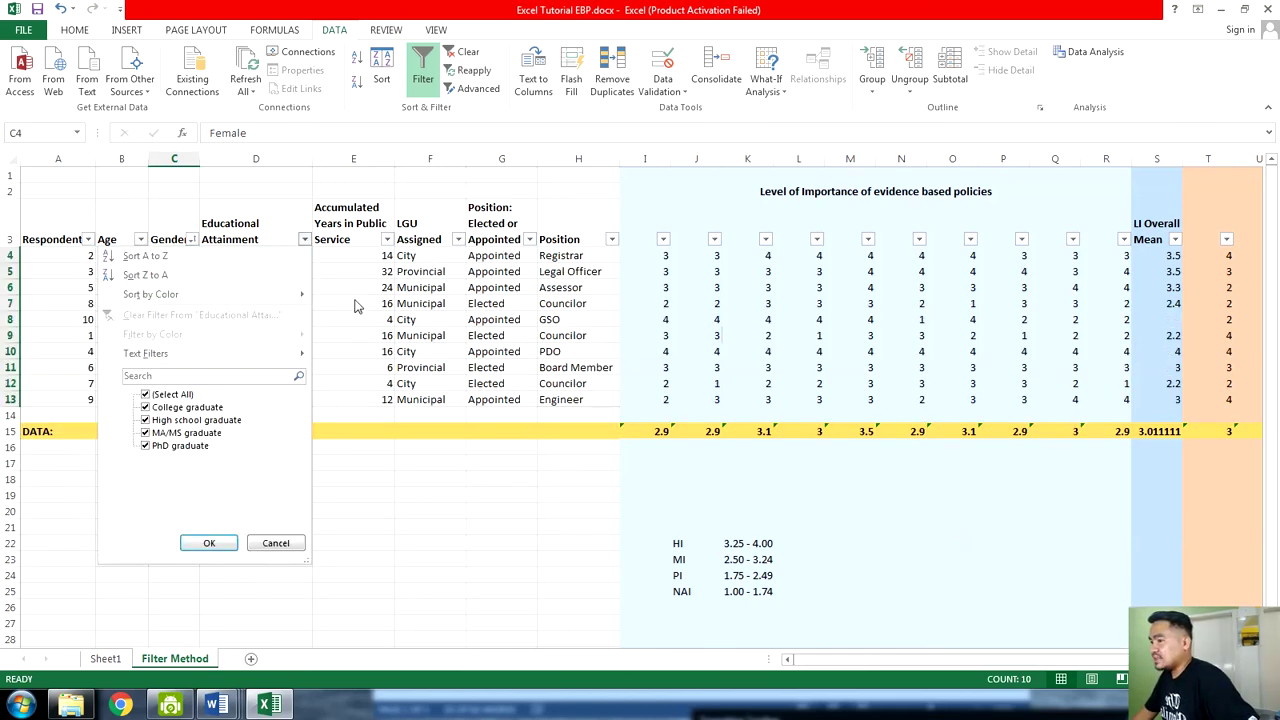
key(Escape)
click(665, 242)
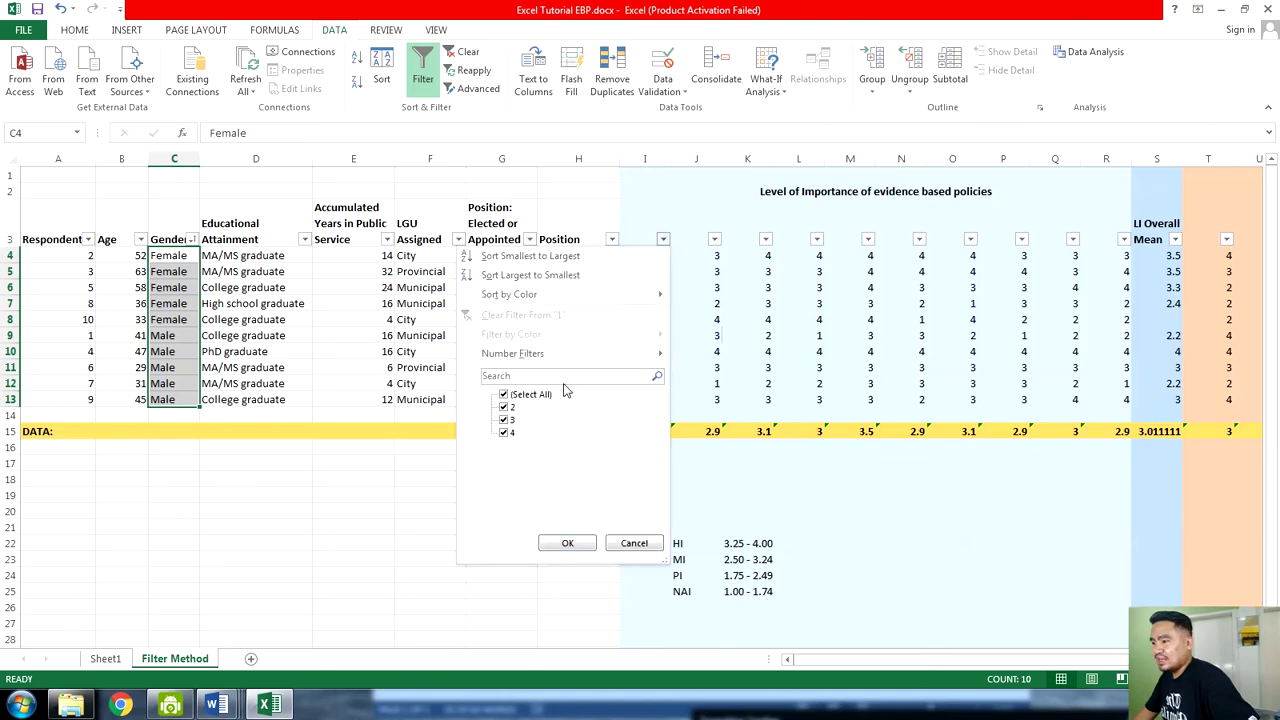
key(Escape)
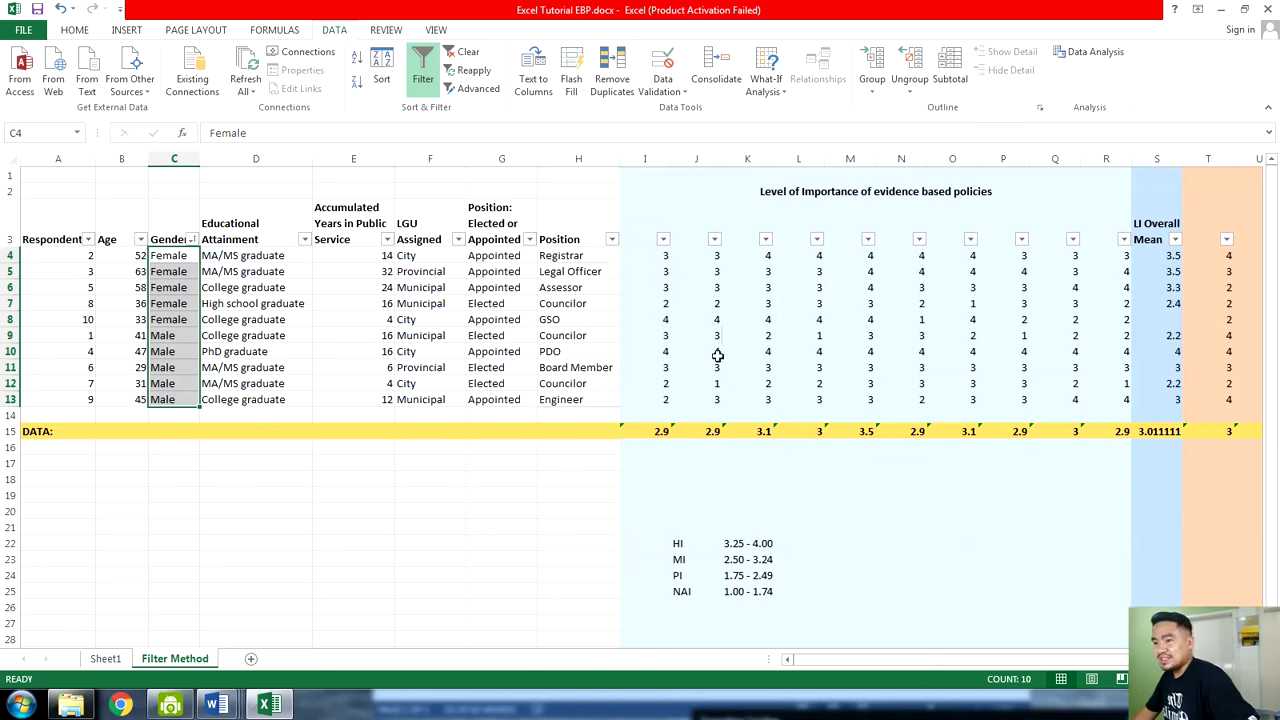
drag(861, 659, 900, 659)
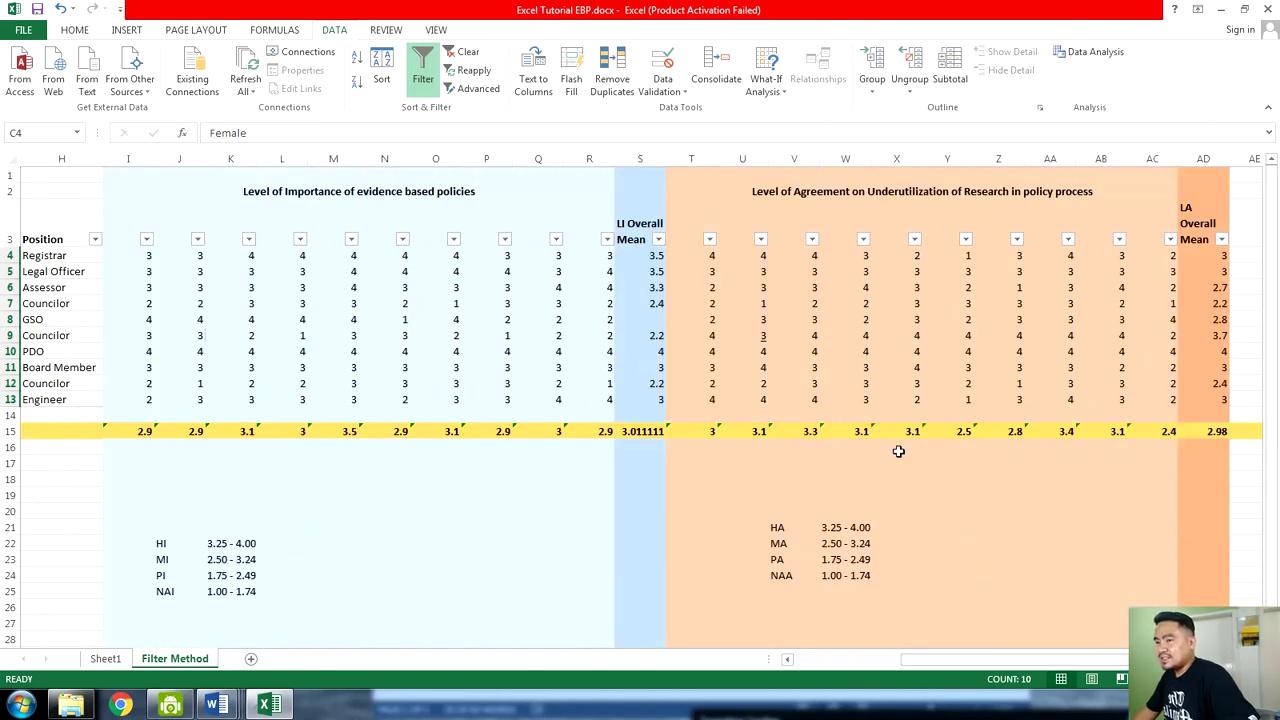
click(76, 240)
drag(152, 212, 588, 218)
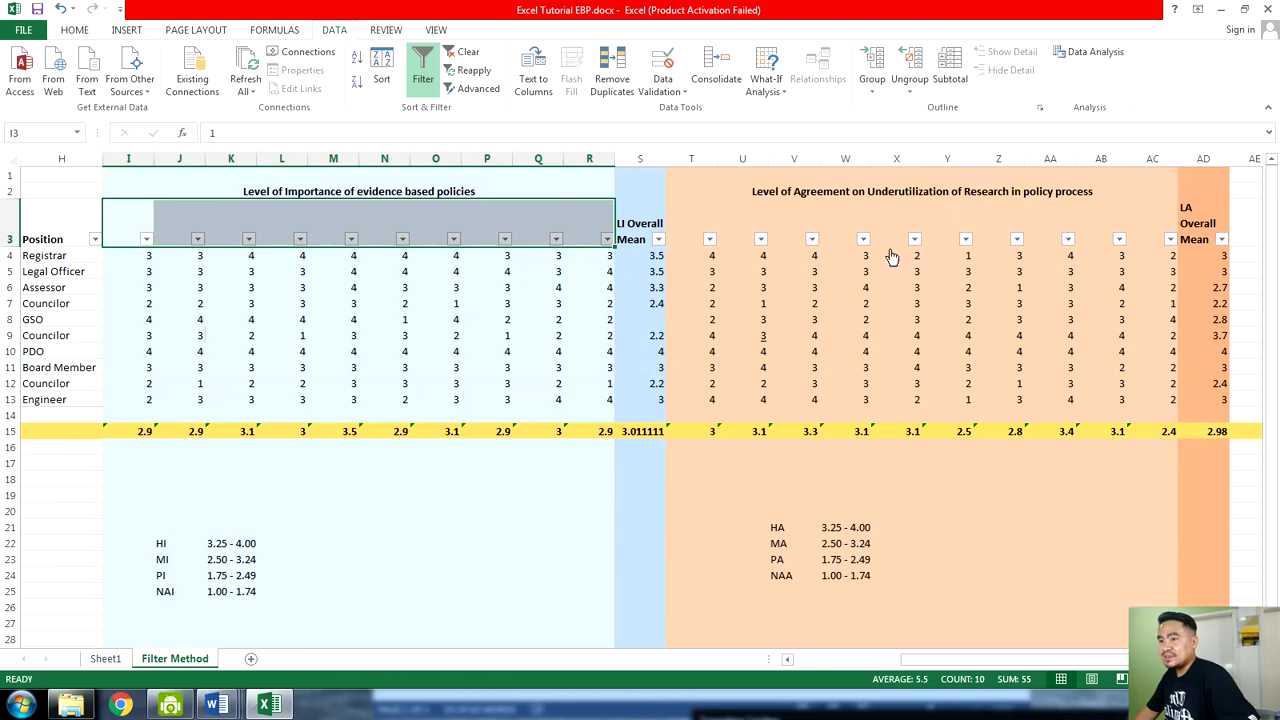
drag(997, 662, 890, 662)
click(9, 223)
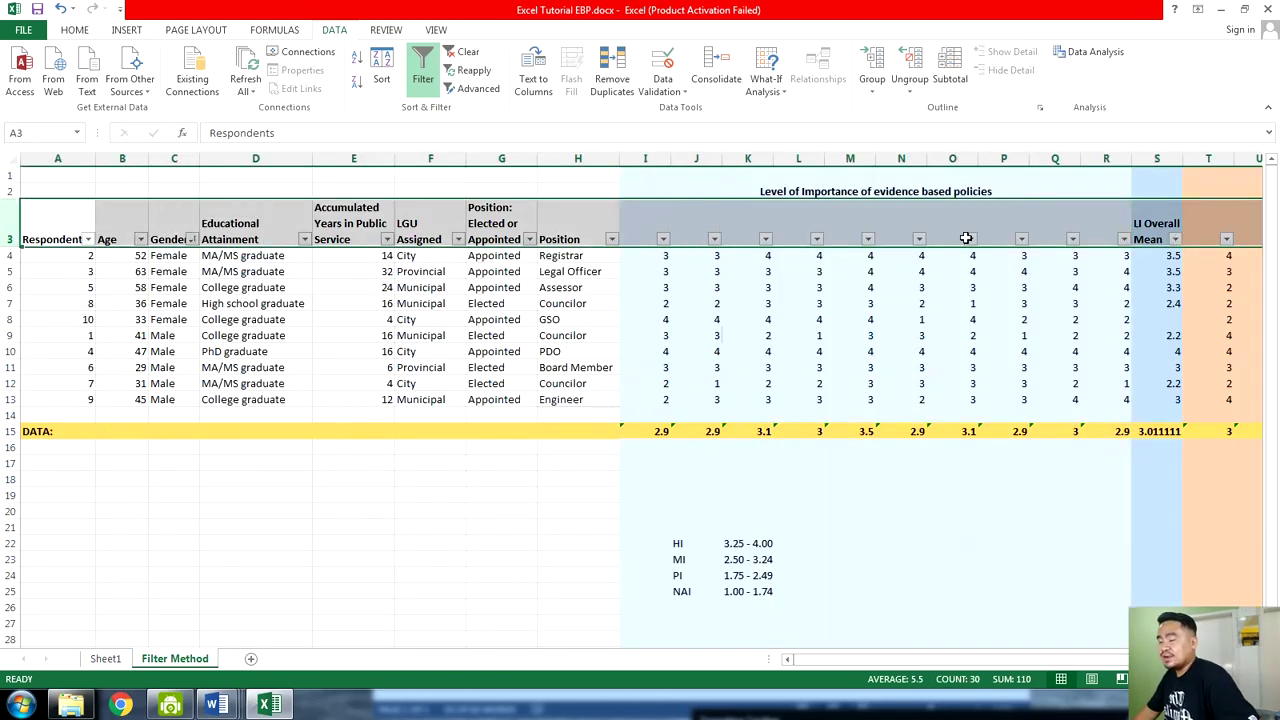
click(587, 270)
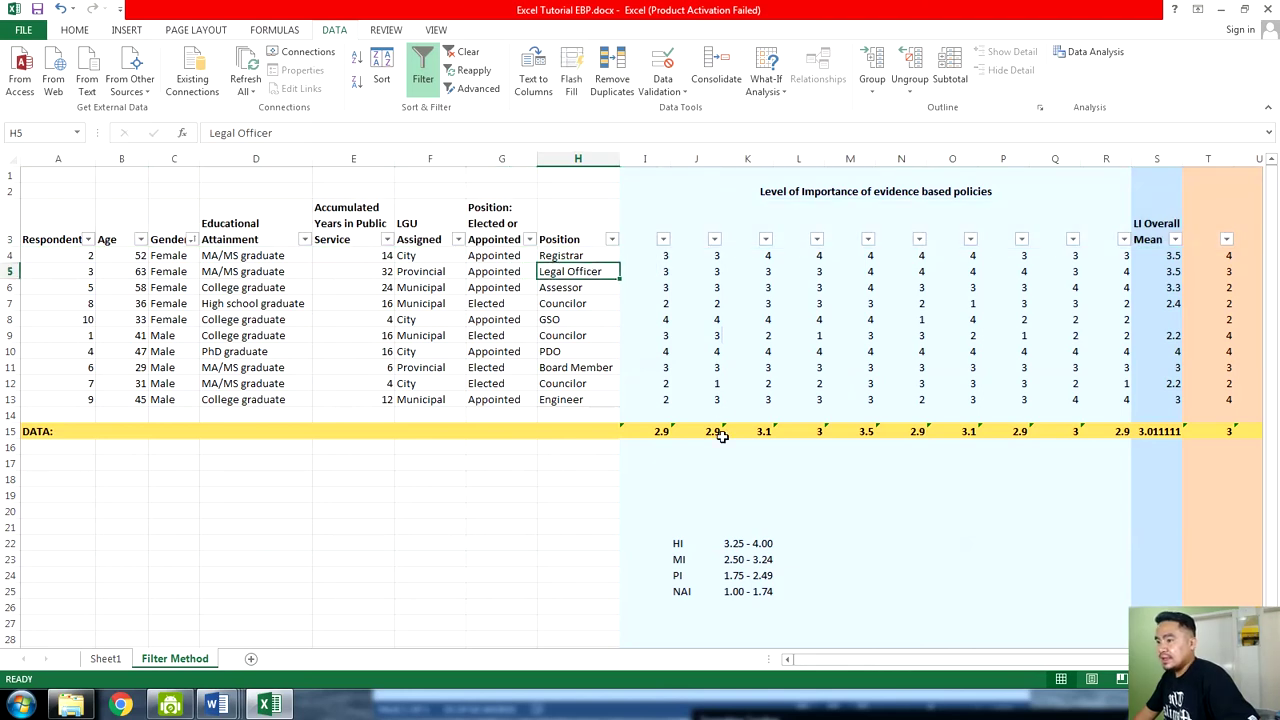
Check the I15 average formula, then filter Position to Elected respondents only
click(668, 430)
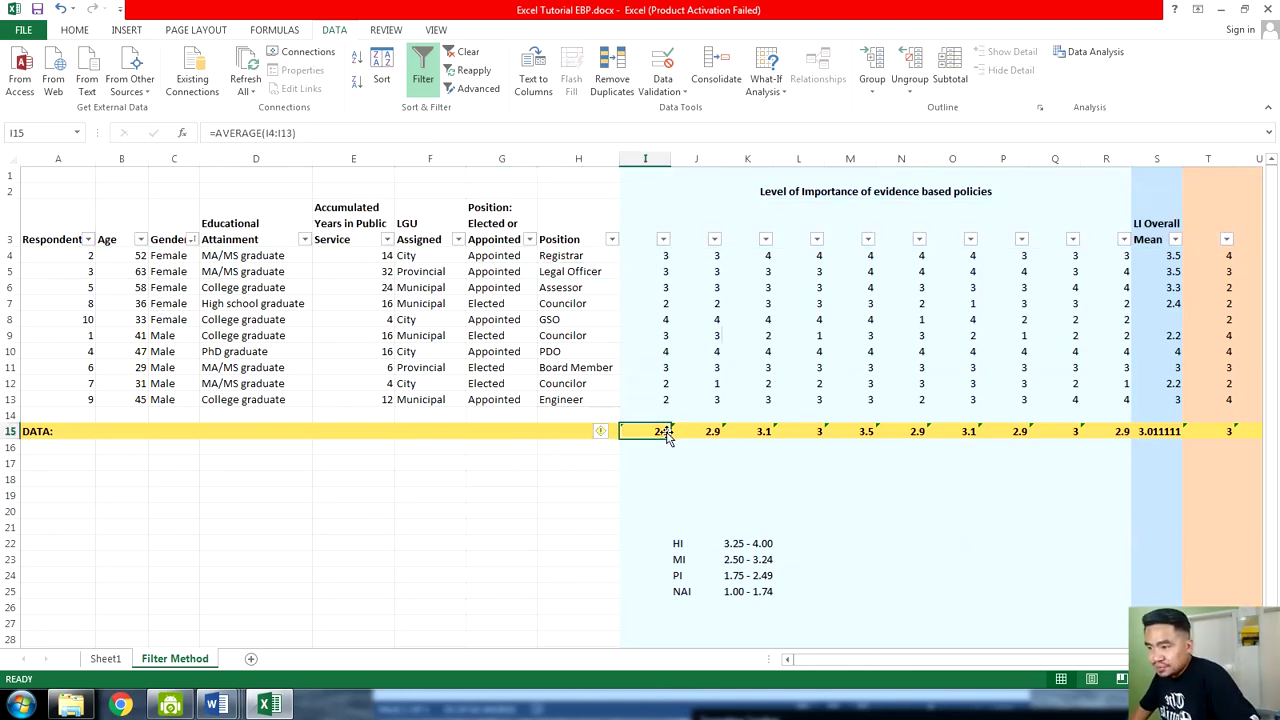
double_click(665, 431)
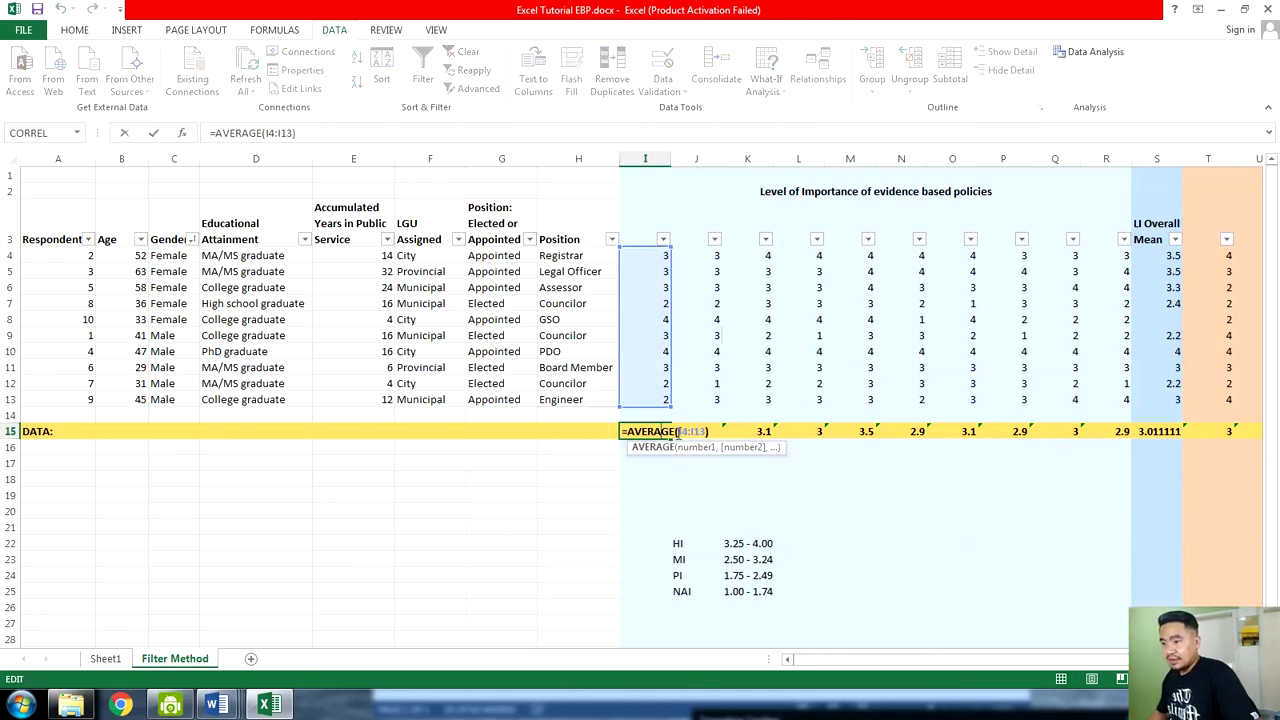
key(Escape)
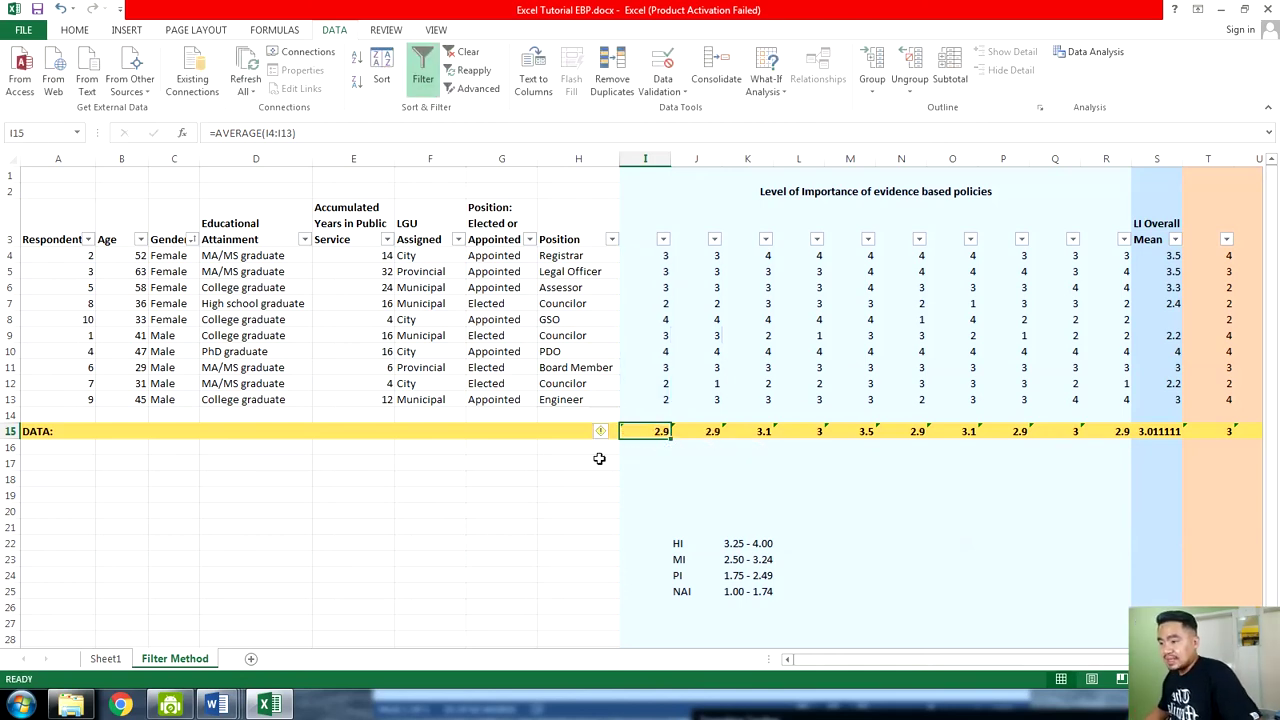
click(192, 239)
click(415, 252)
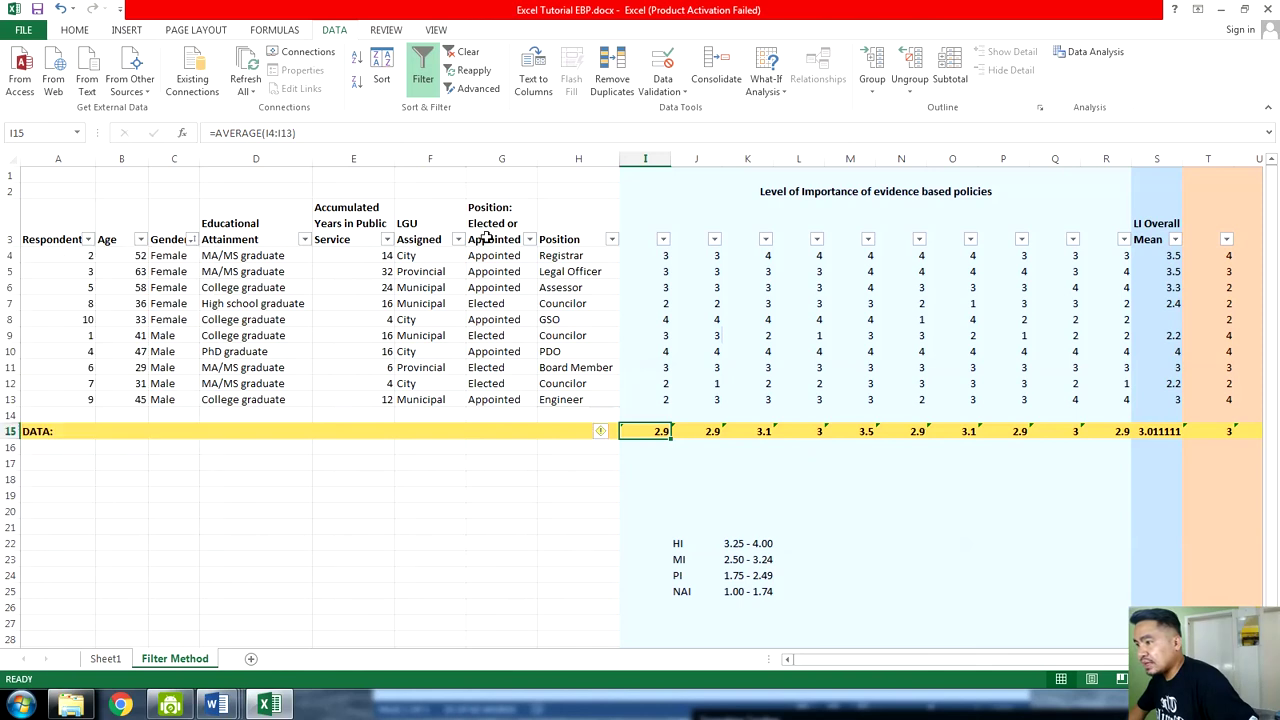
click(529, 239)
click(372, 395)
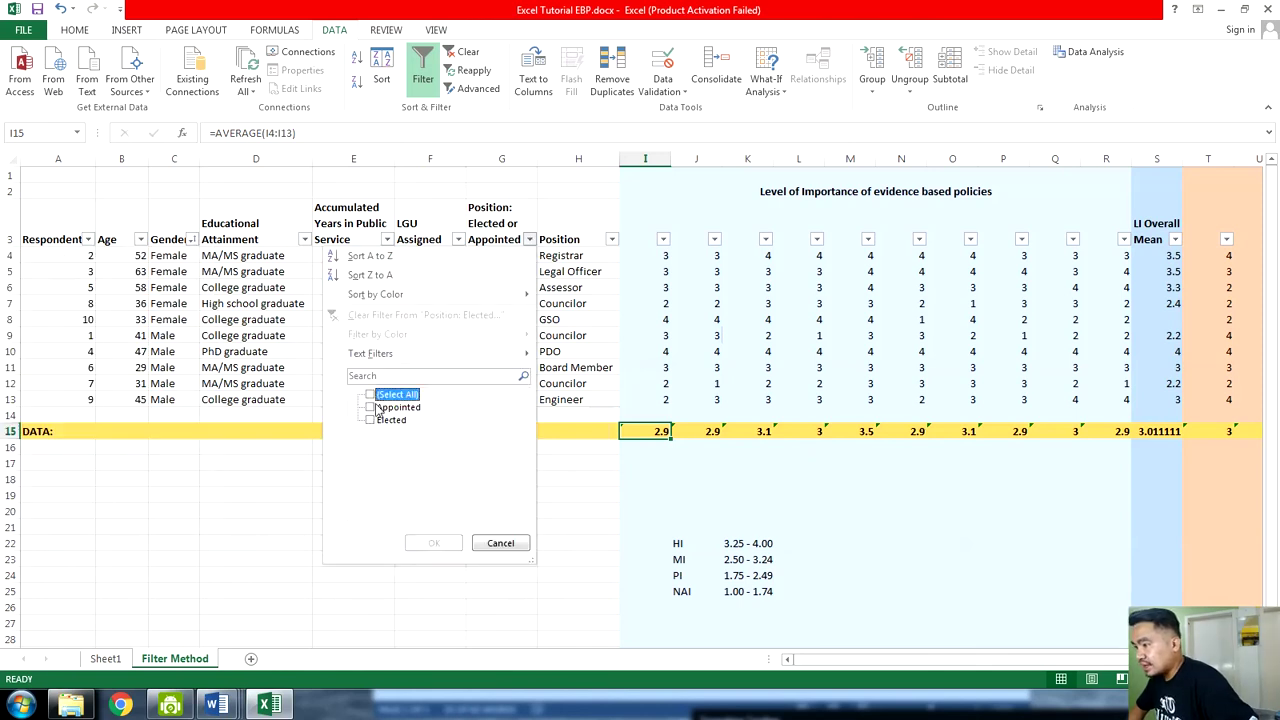
click(371, 421)
click(432, 543)
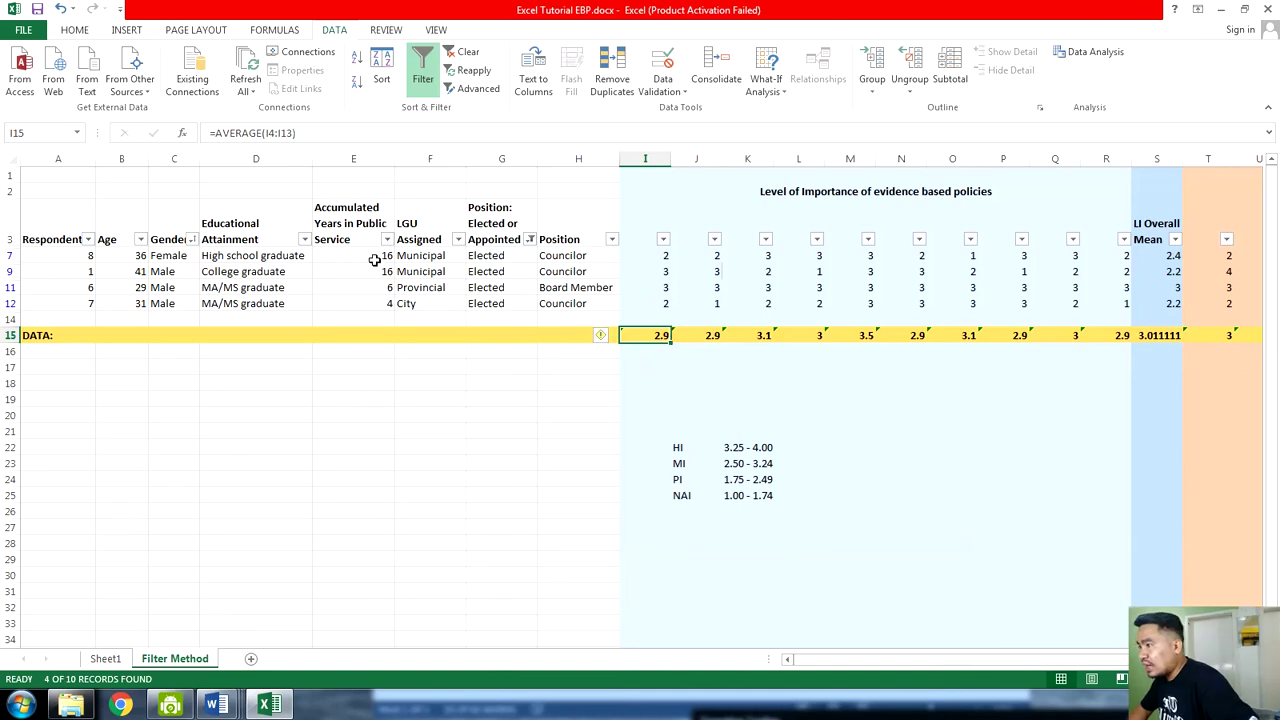
Inspect the I15 average against the visible Elected rows and pick empty cell I17
double_click(660, 334)
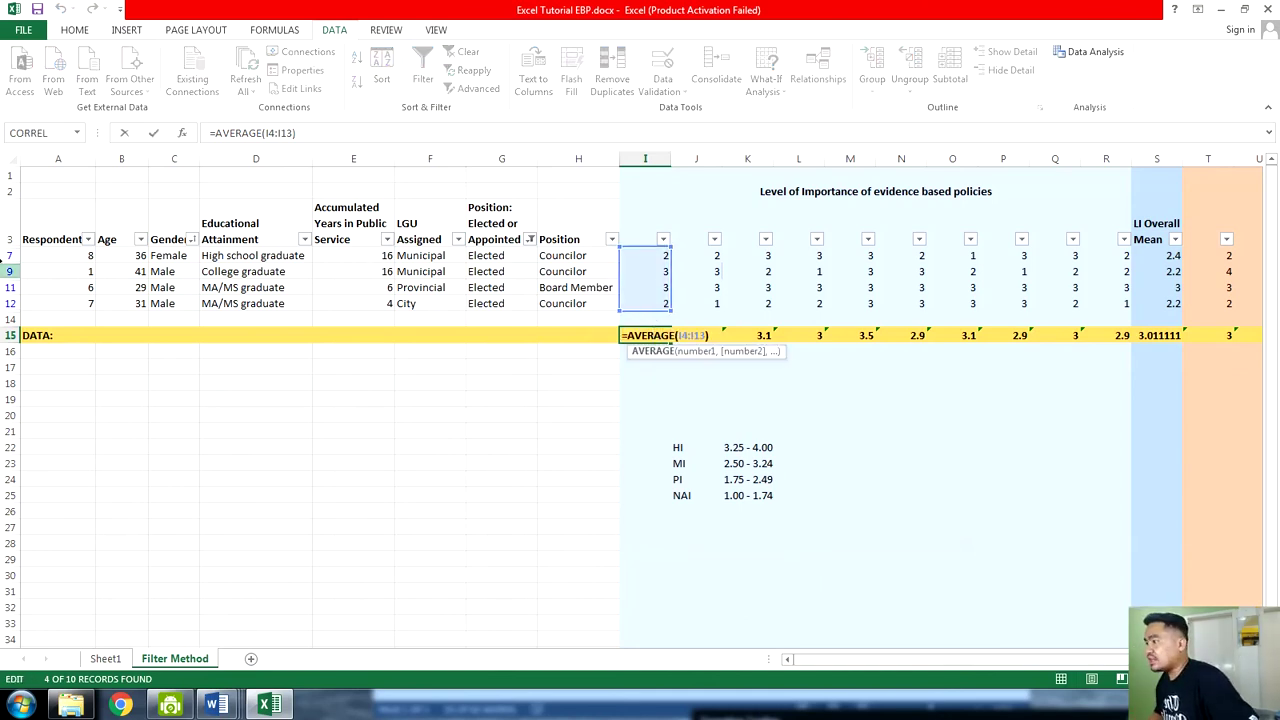
click(12, 256)
click(12, 271)
click(12, 287)
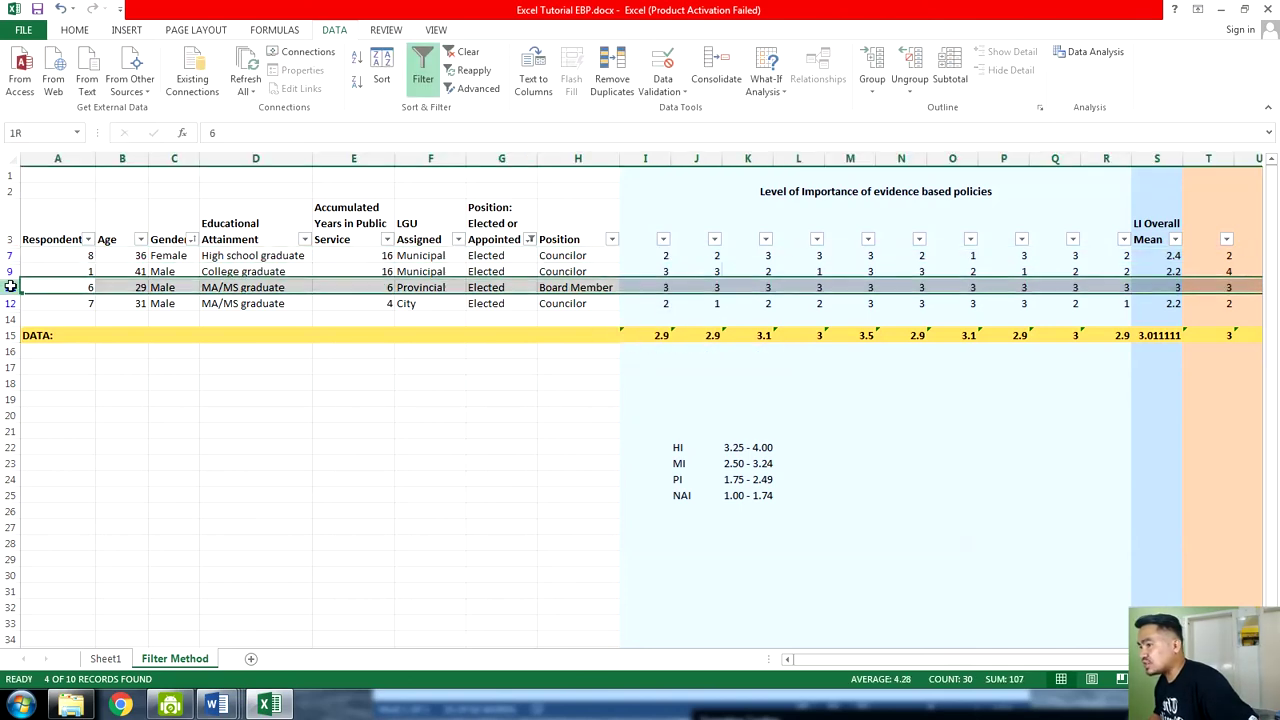
click(665, 335)
double_click(665, 335)
key(Escape)
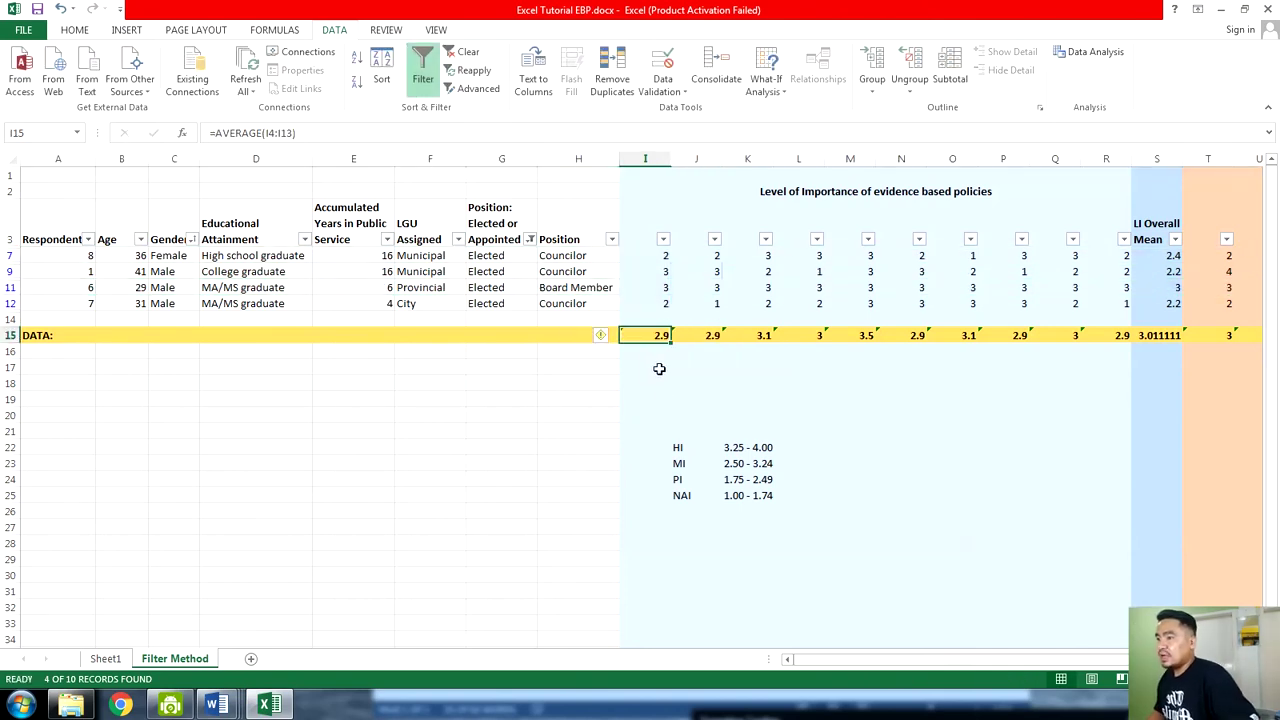
click(660, 368)
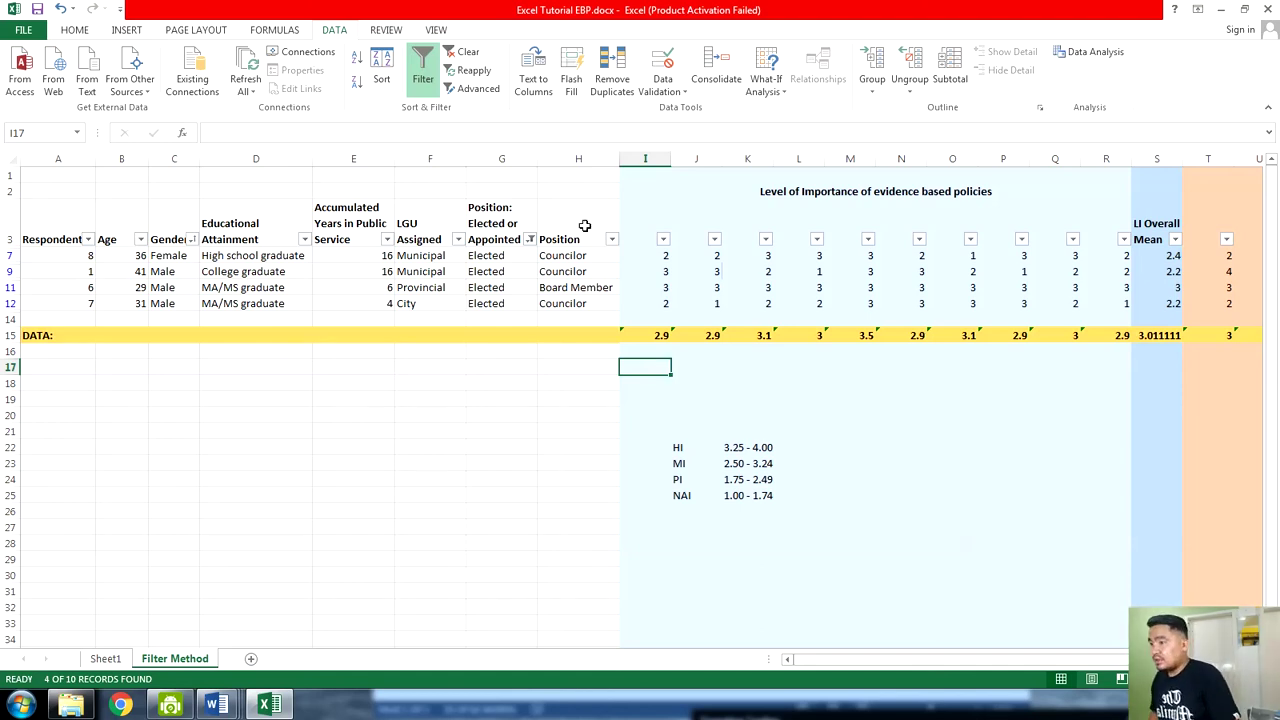
click(529, 239)
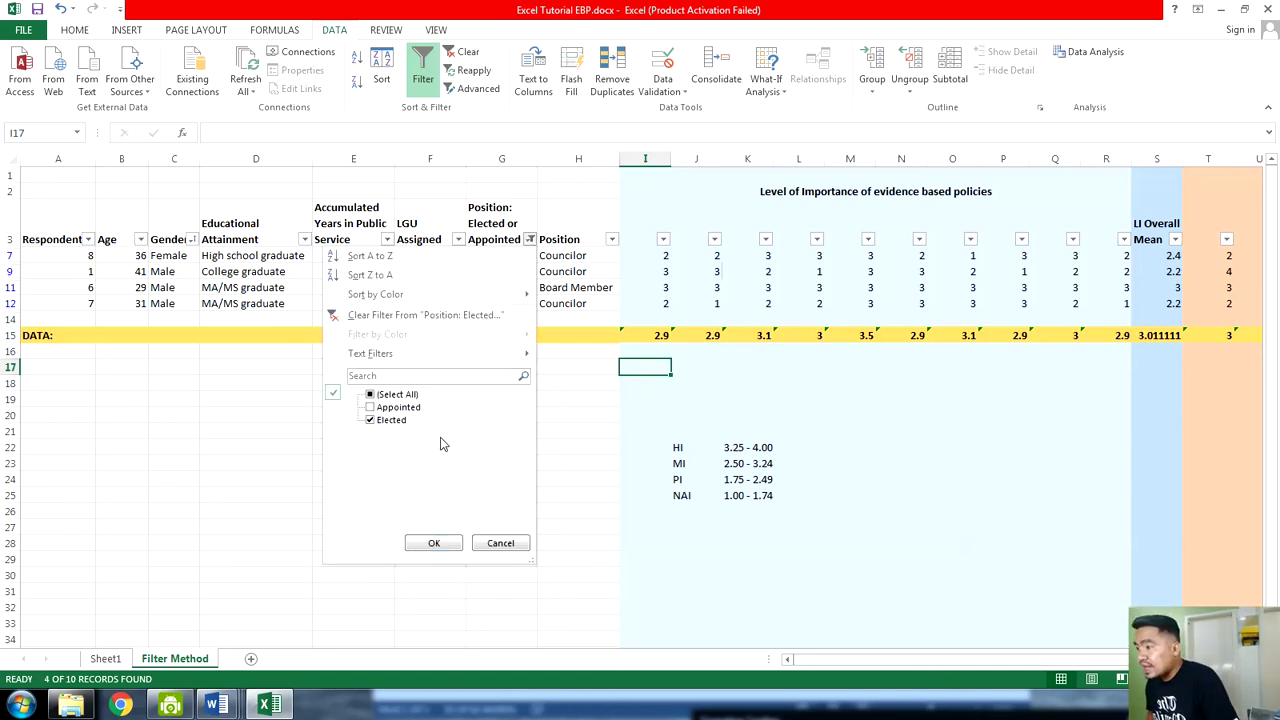
click(566, 418)
text(=)
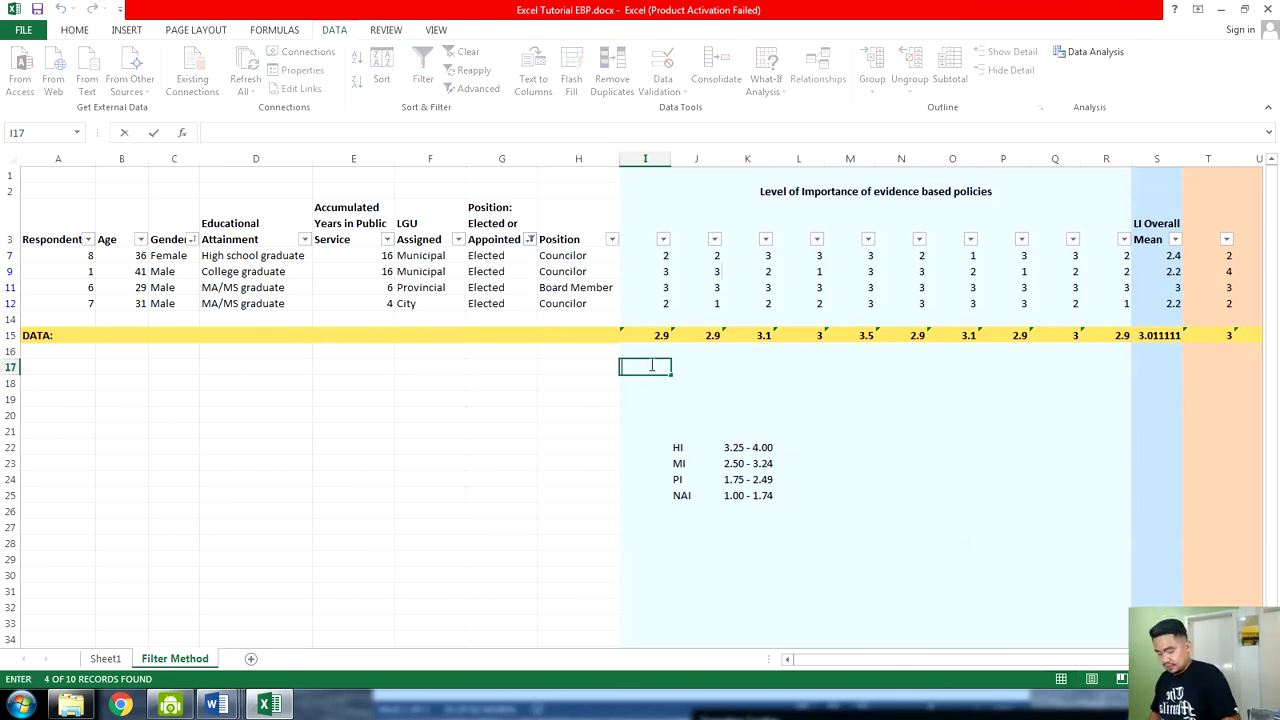
text(average)
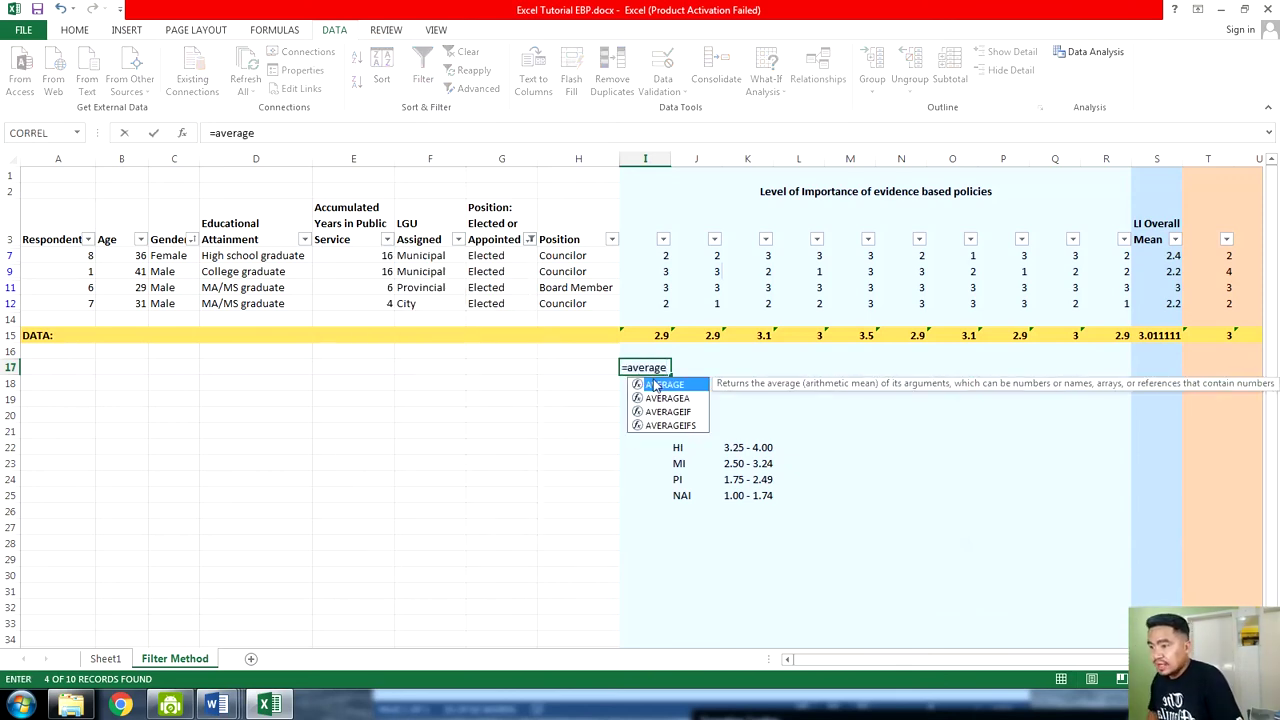
double_click(655, 385)
drag(660, 257, 660, 313)
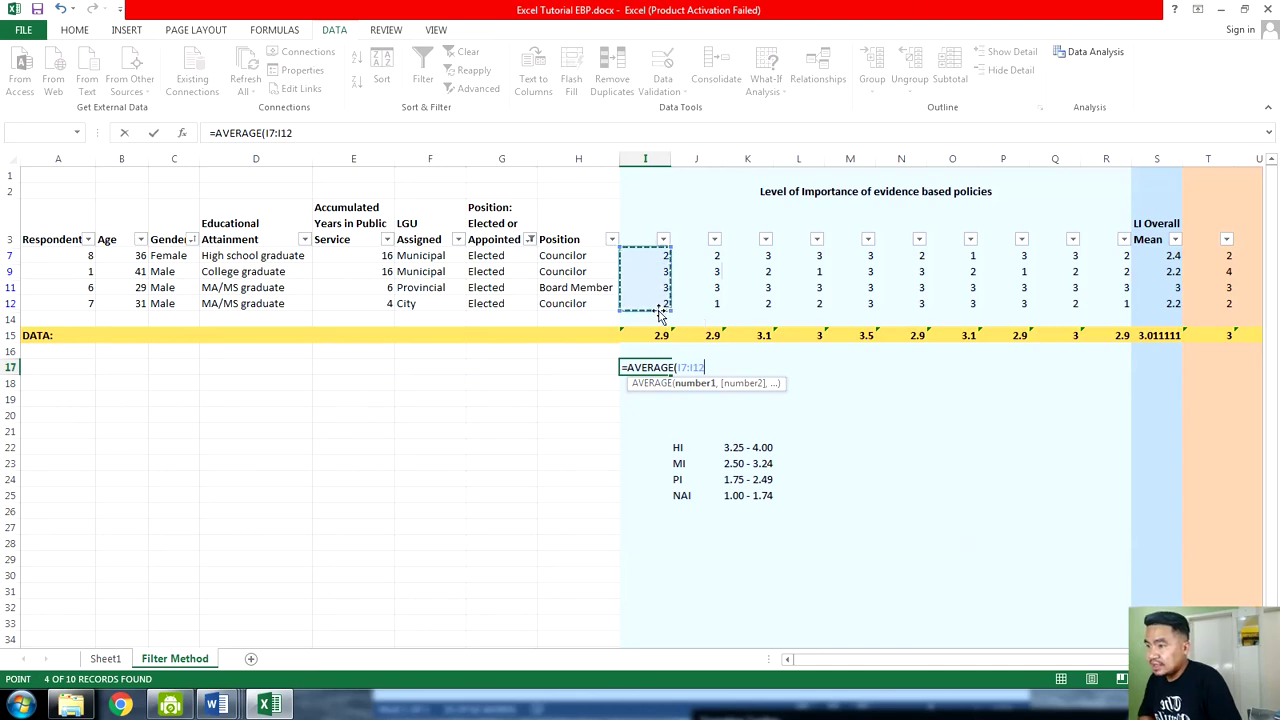
key(Return)
click(657, 368)
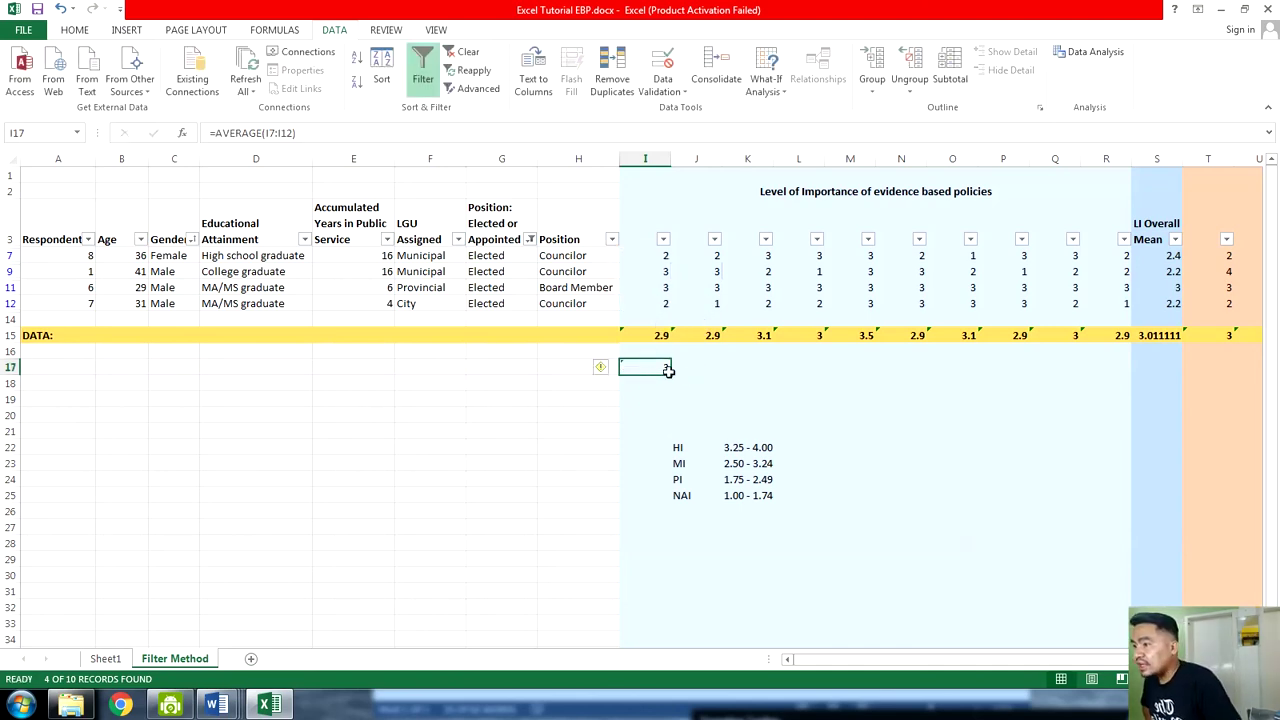
drag(672, 375, 1128, 370)
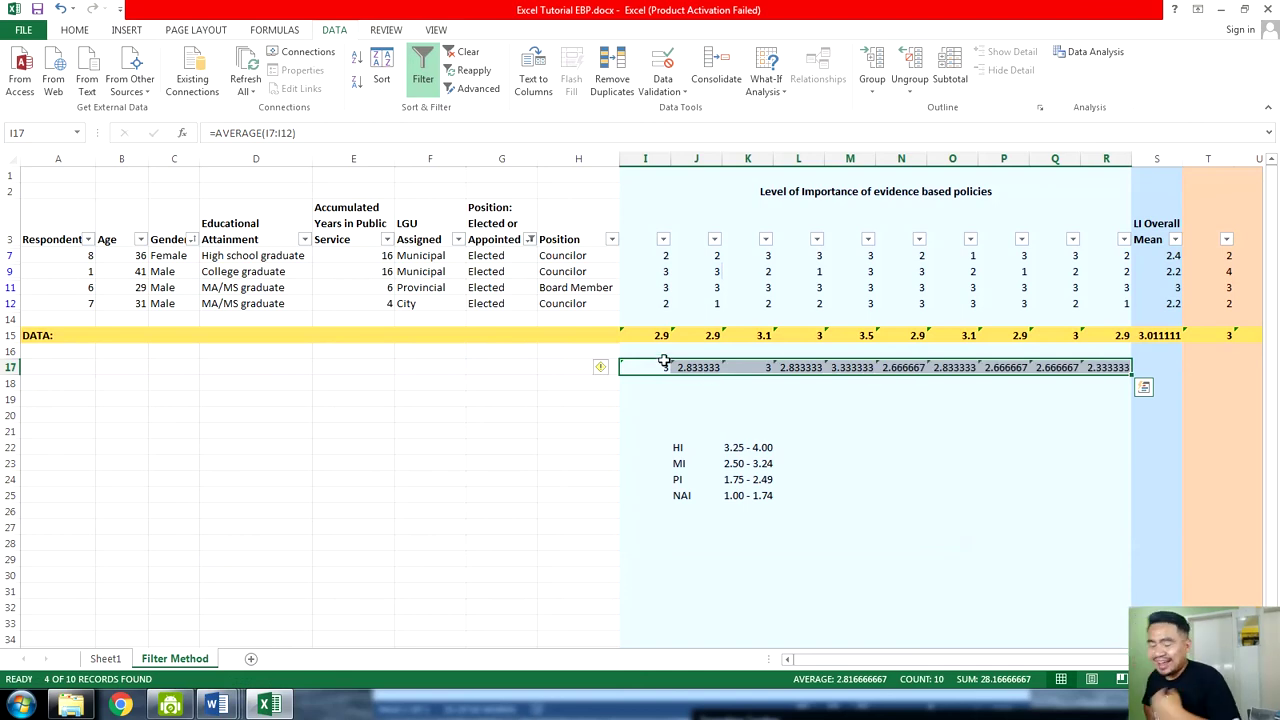
click(664, 364)
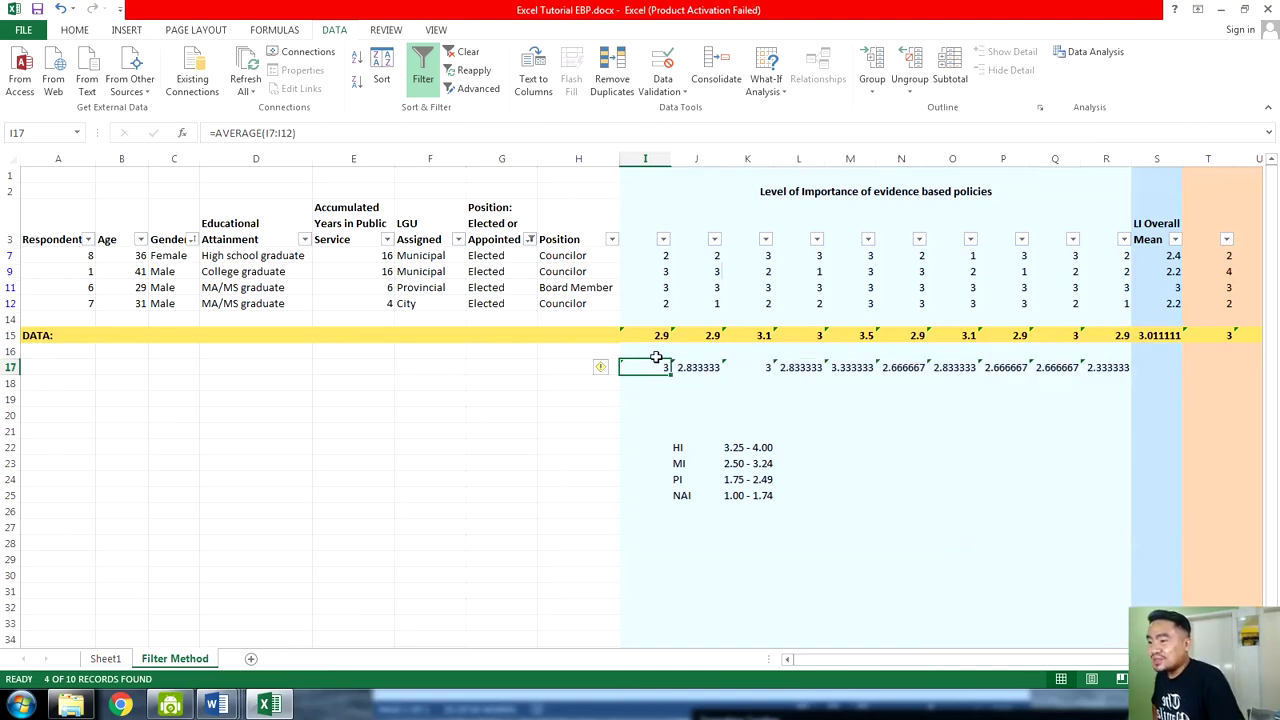
double_click(658, 336)
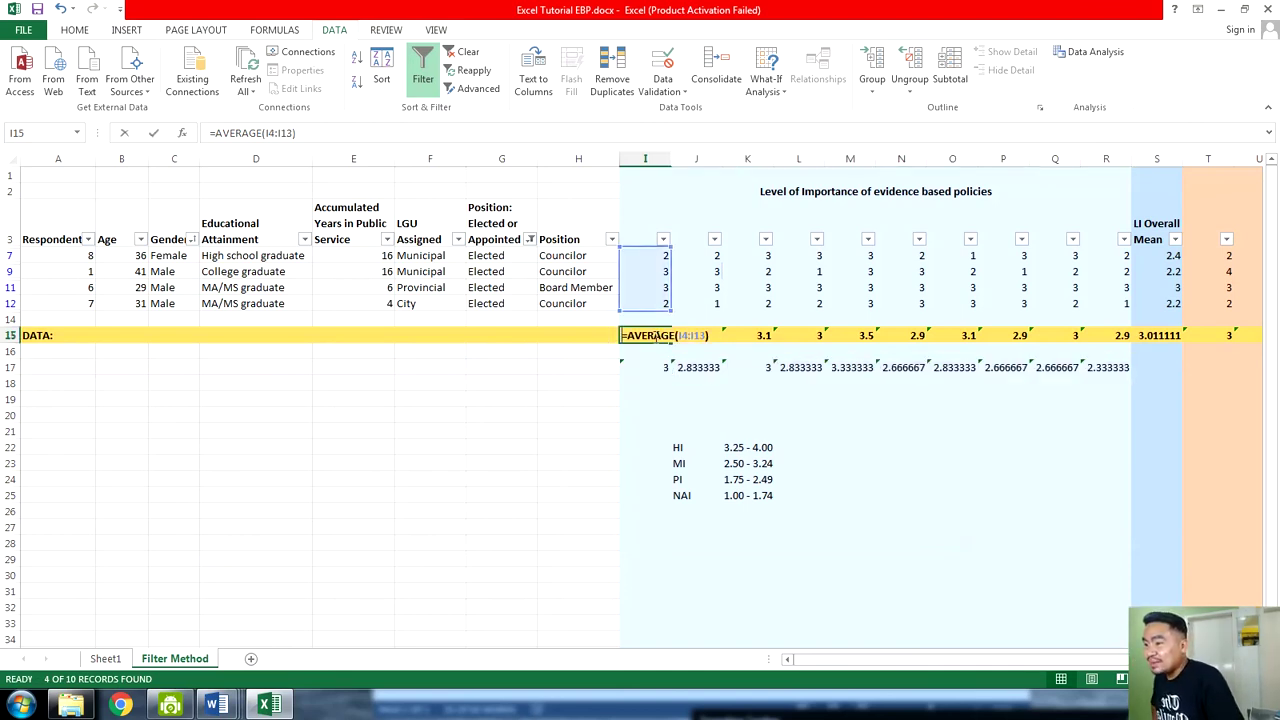
click(658, 367)
double_click(658, 367)
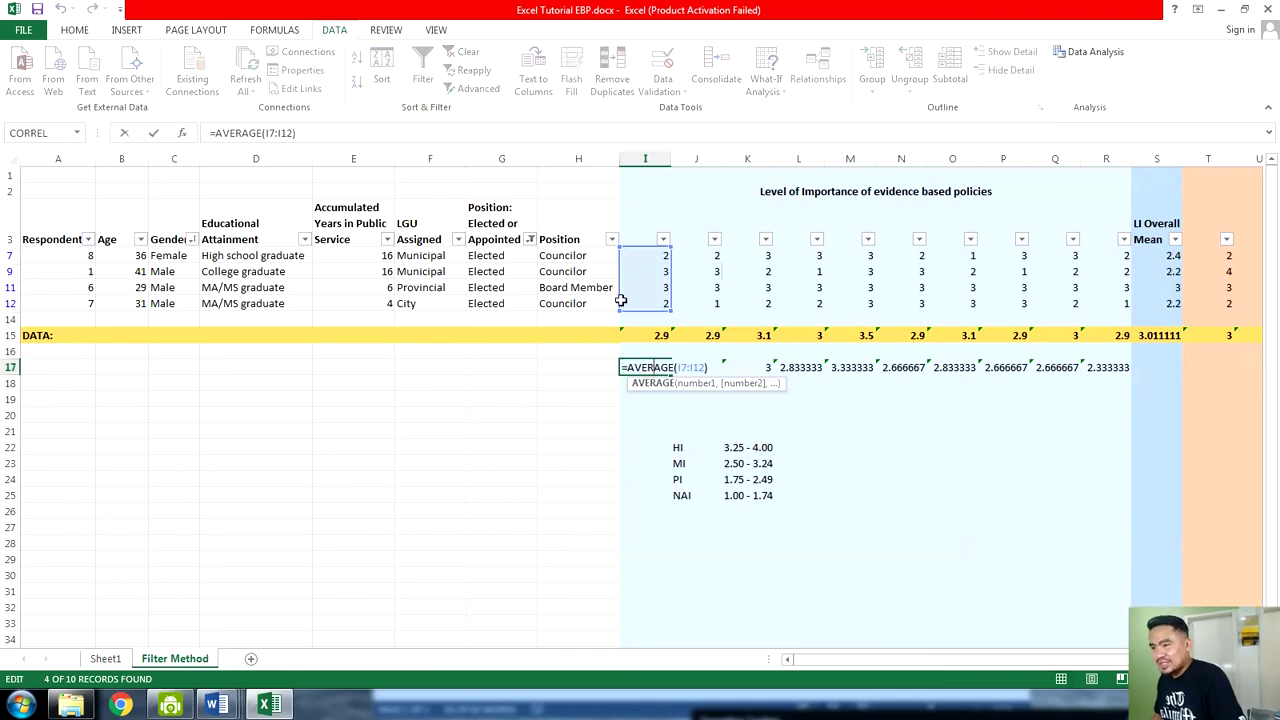
click(546, 366)
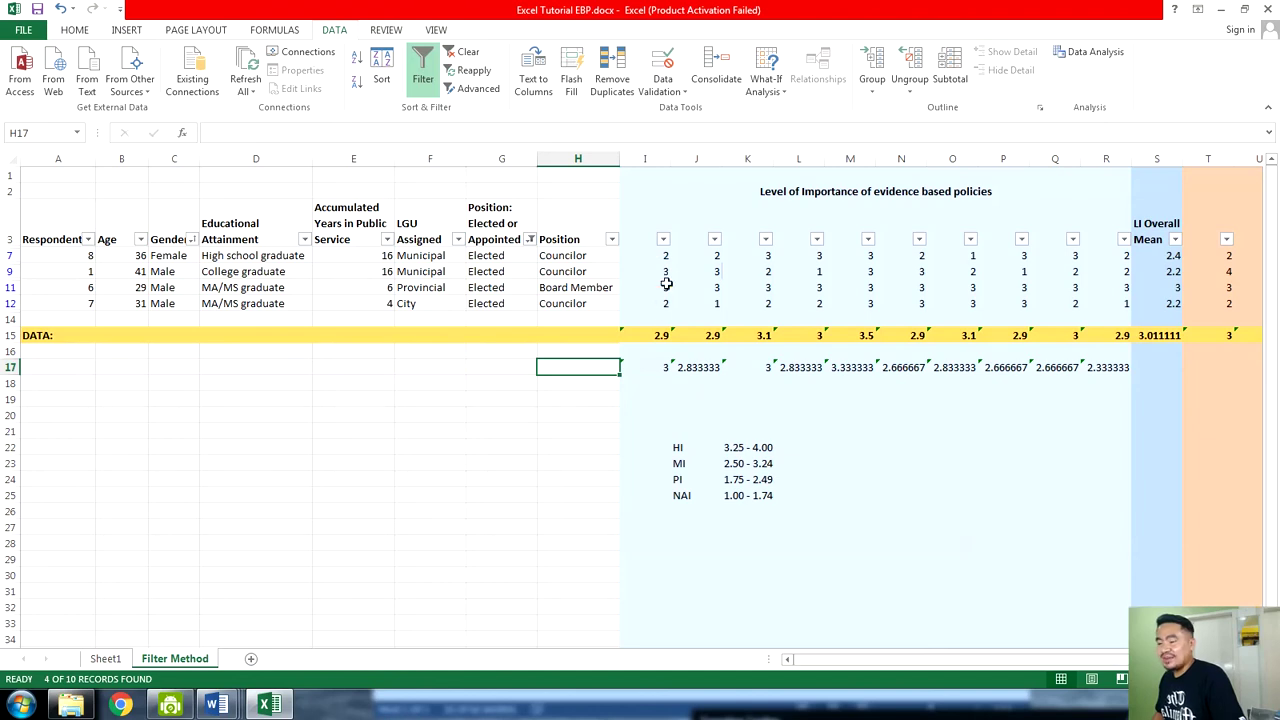
double_click(651, 335)
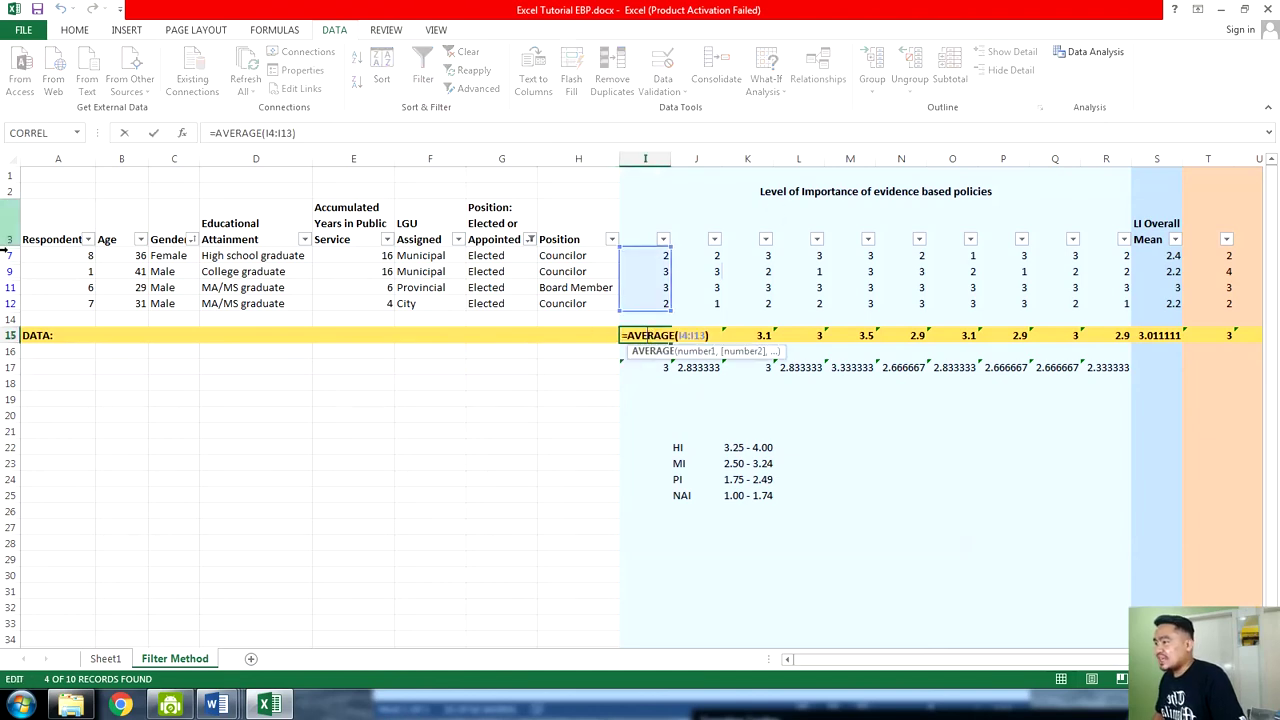
key(Escape)
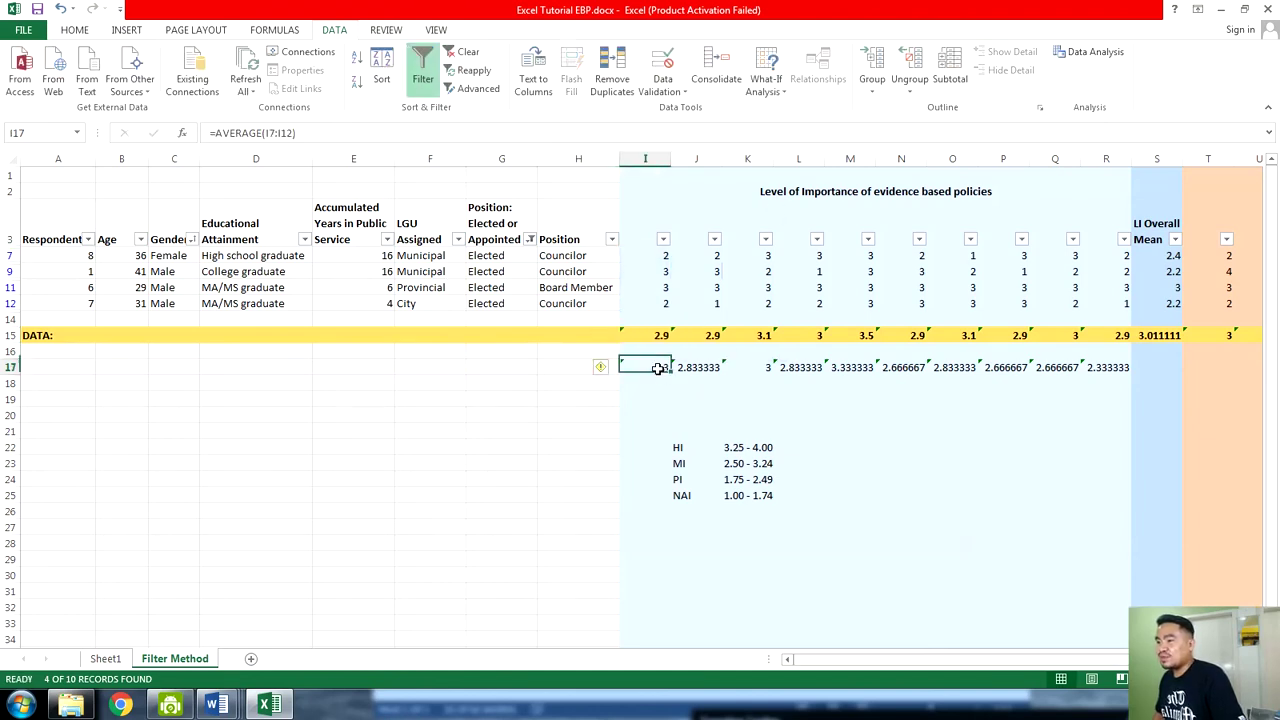
double_click(660, 368)
key(Escape)
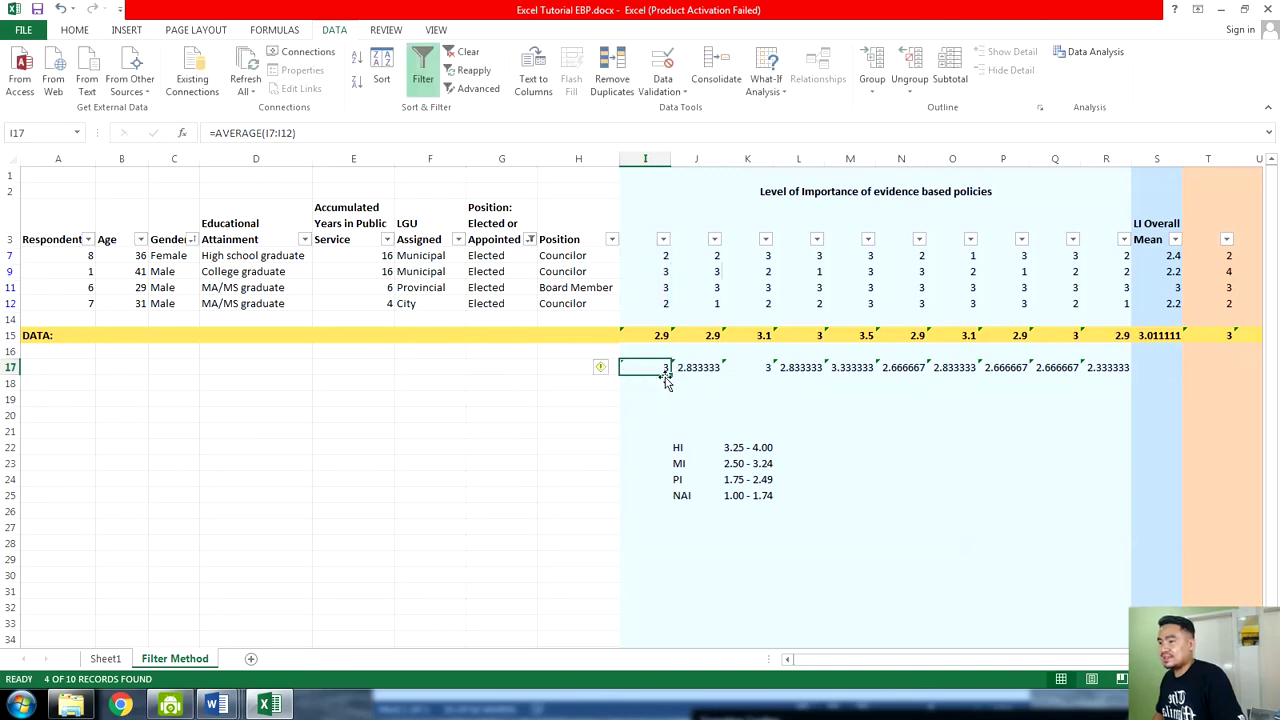
drag(660, 367, 1108, 366)
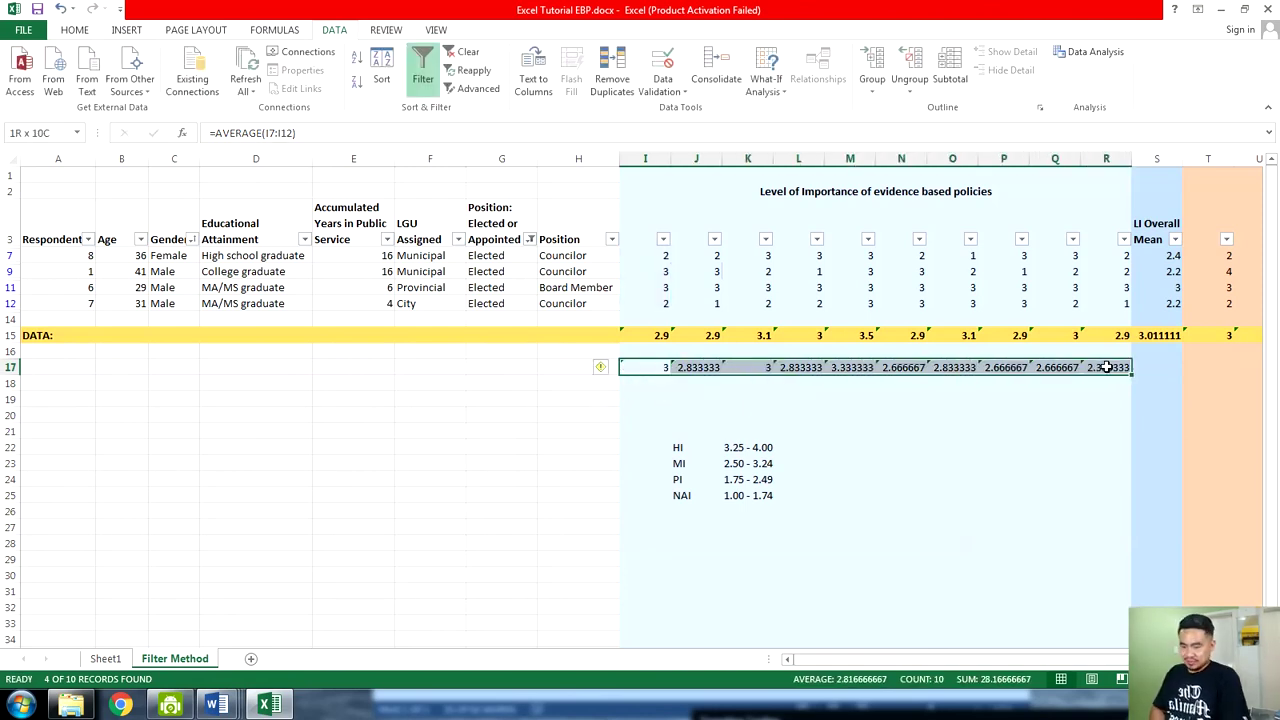
key(Delete)
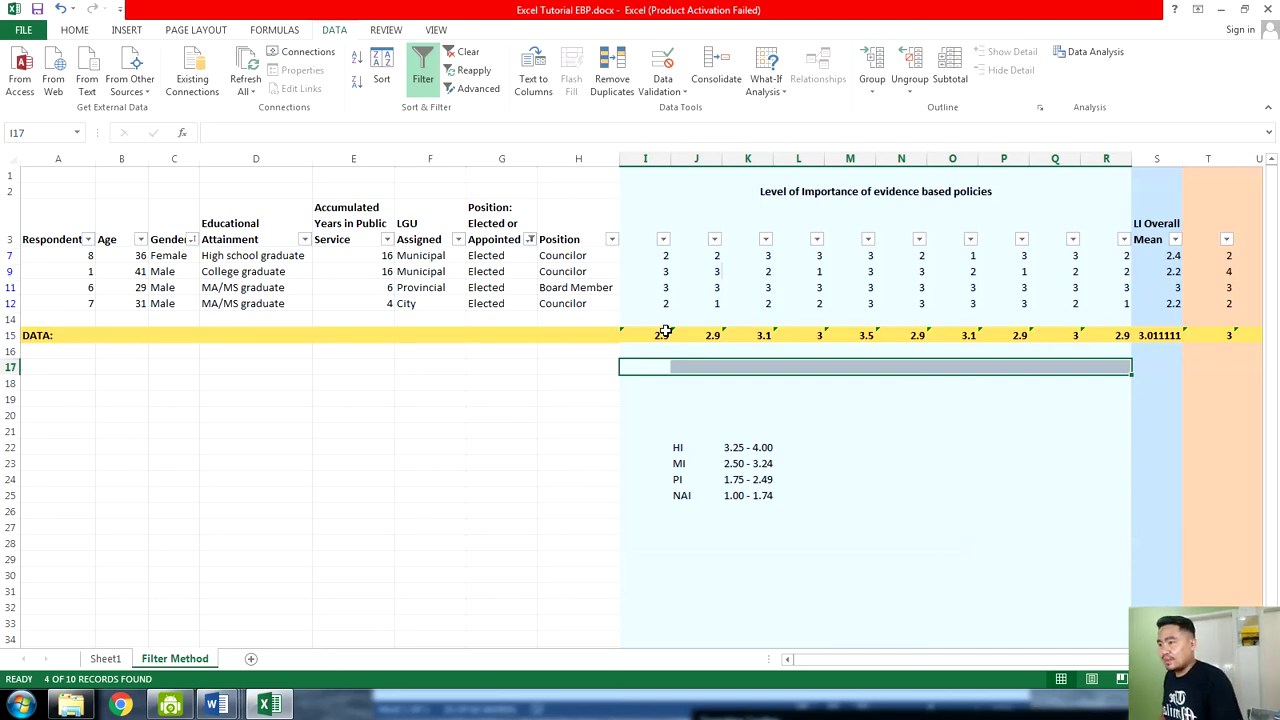
Re-include Appointed respondents, sort the Elected/Appointed column A to Z, and return to Sheet1
click(529, 239)
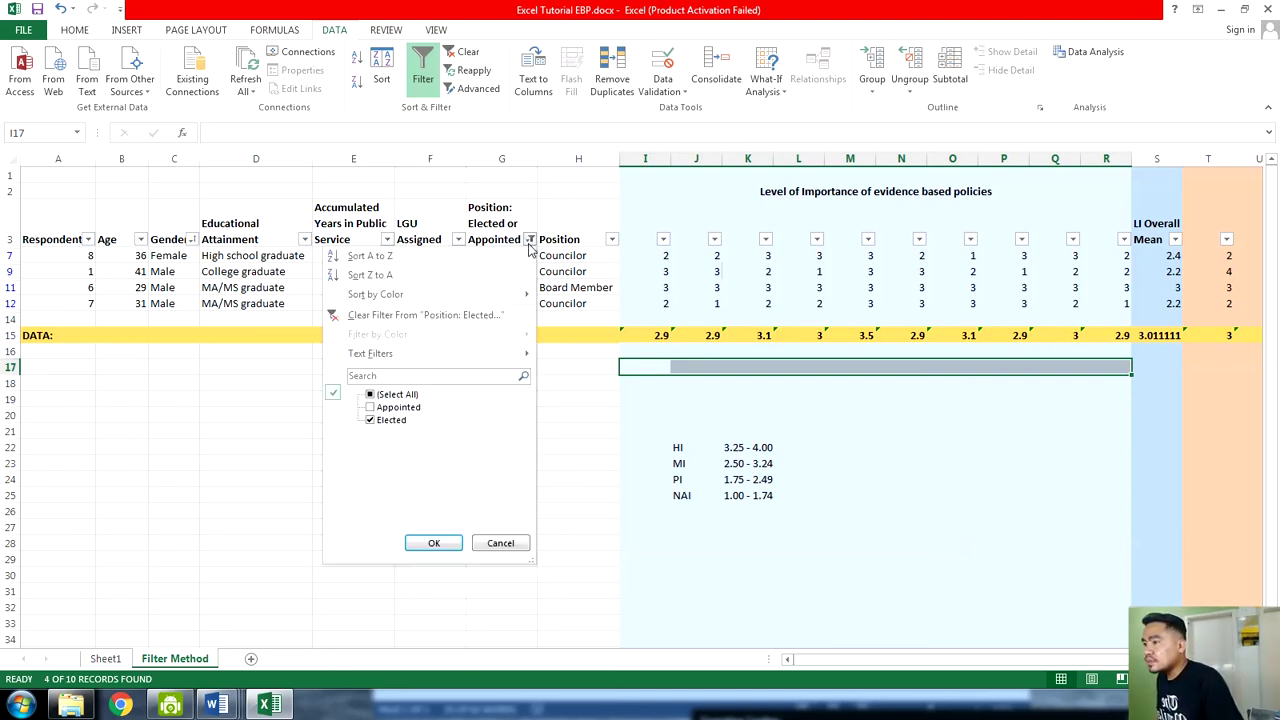
click(388, 407)
click(426, 543)
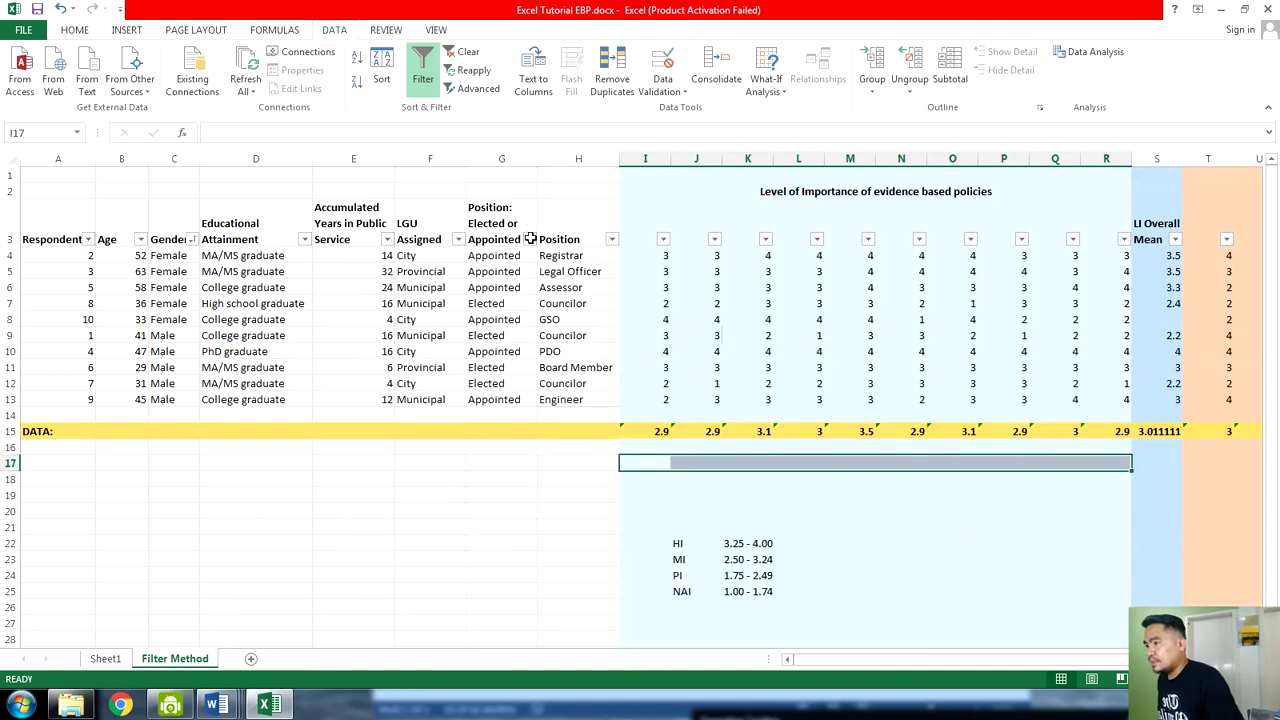
click(529, 241)
click(370, 256)
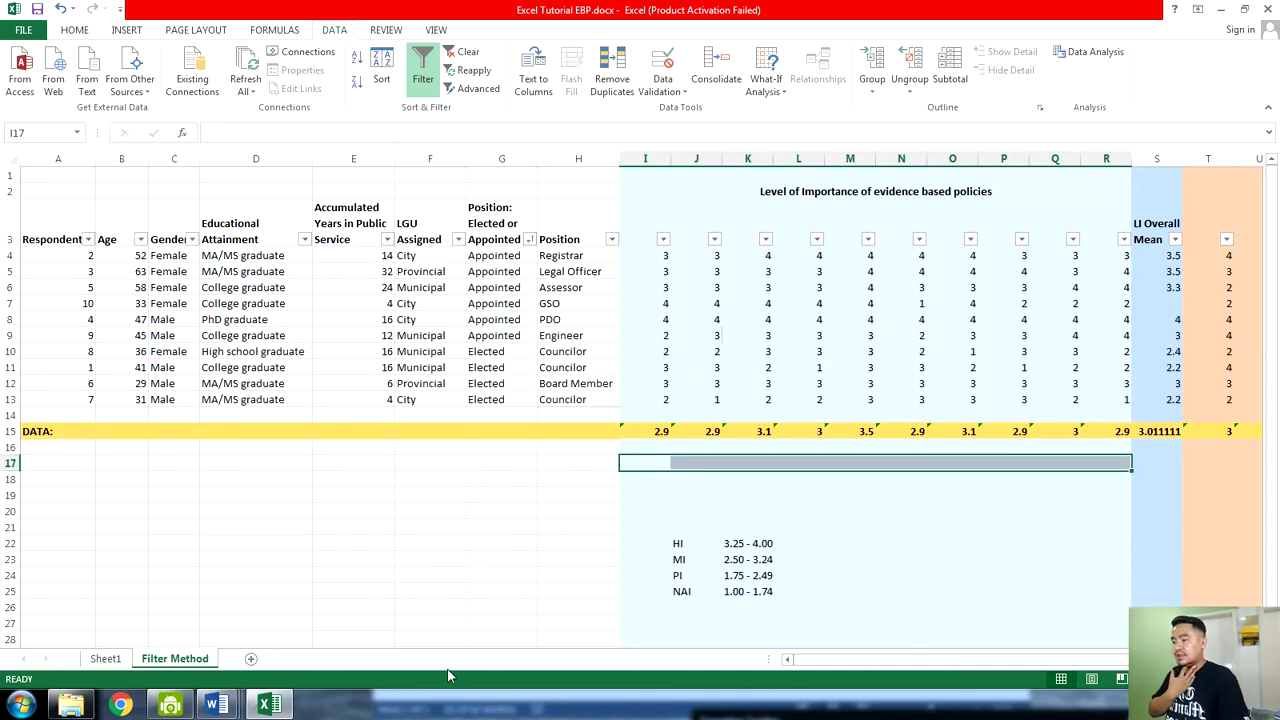
click(105, 658)
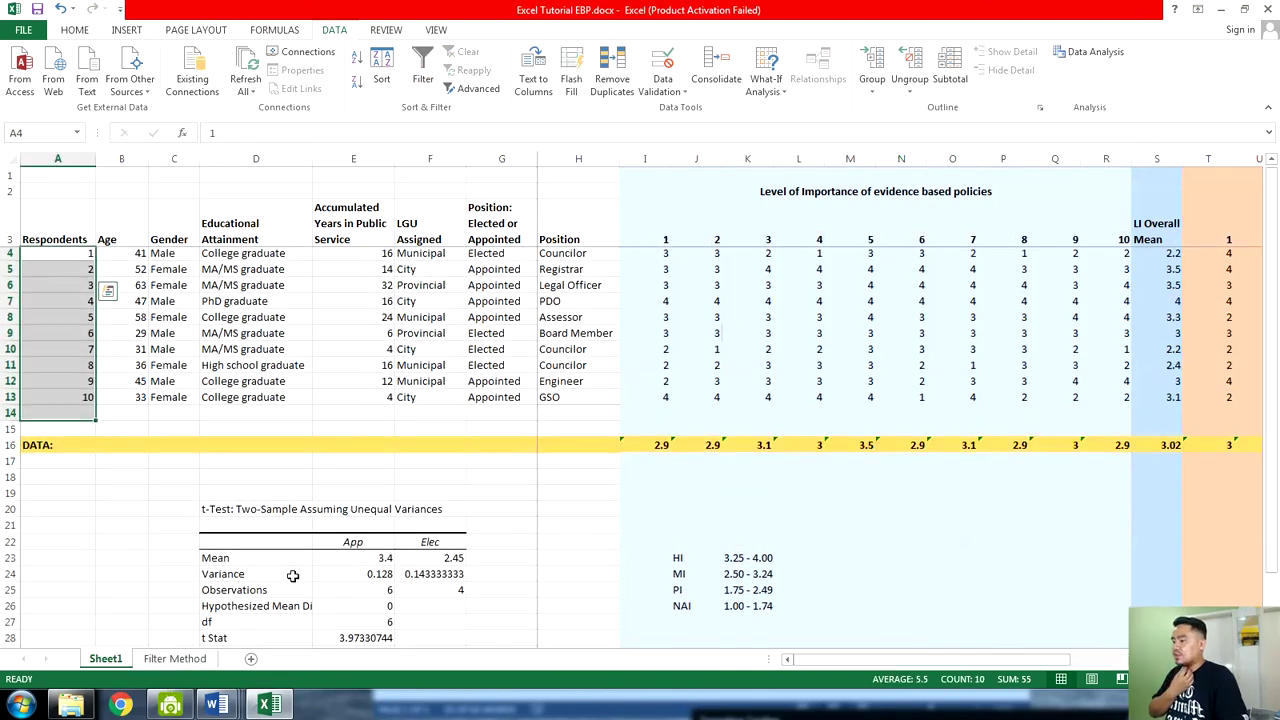
Scroll down to the t-Test table, glancing at the Sample SOP document before returning
scroll(292, 576, down, 3)
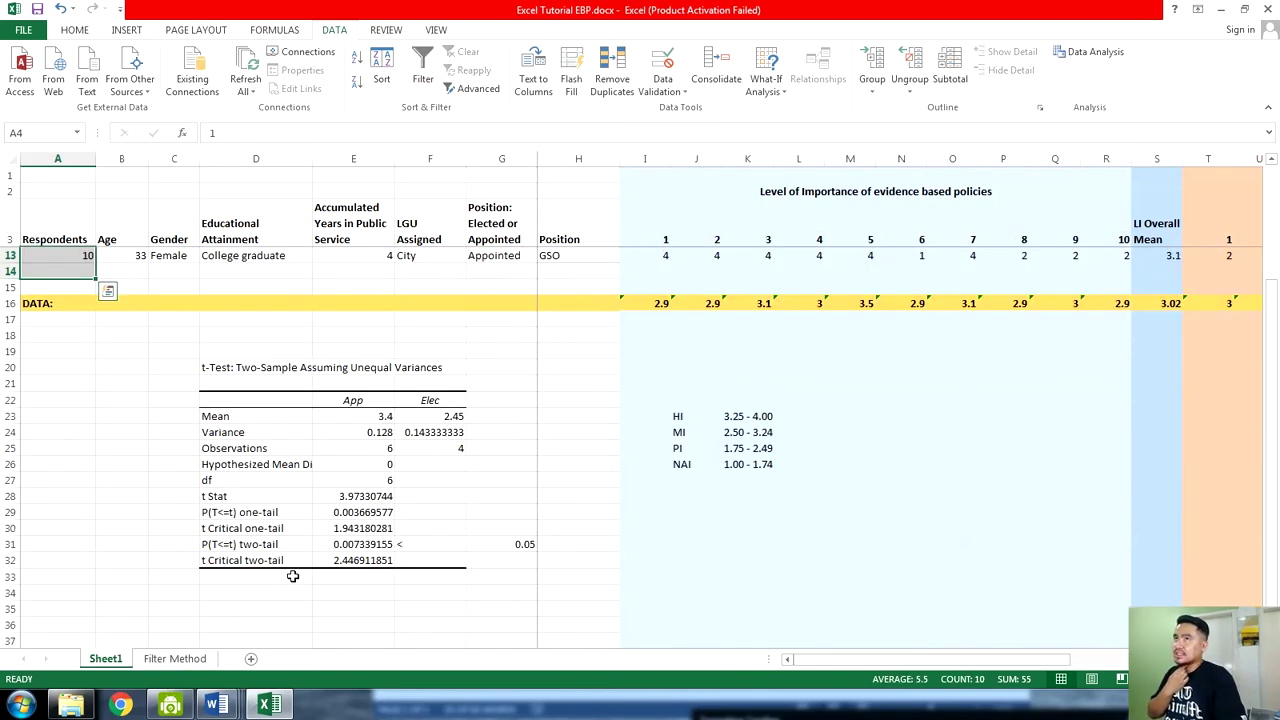
click(216, 467)
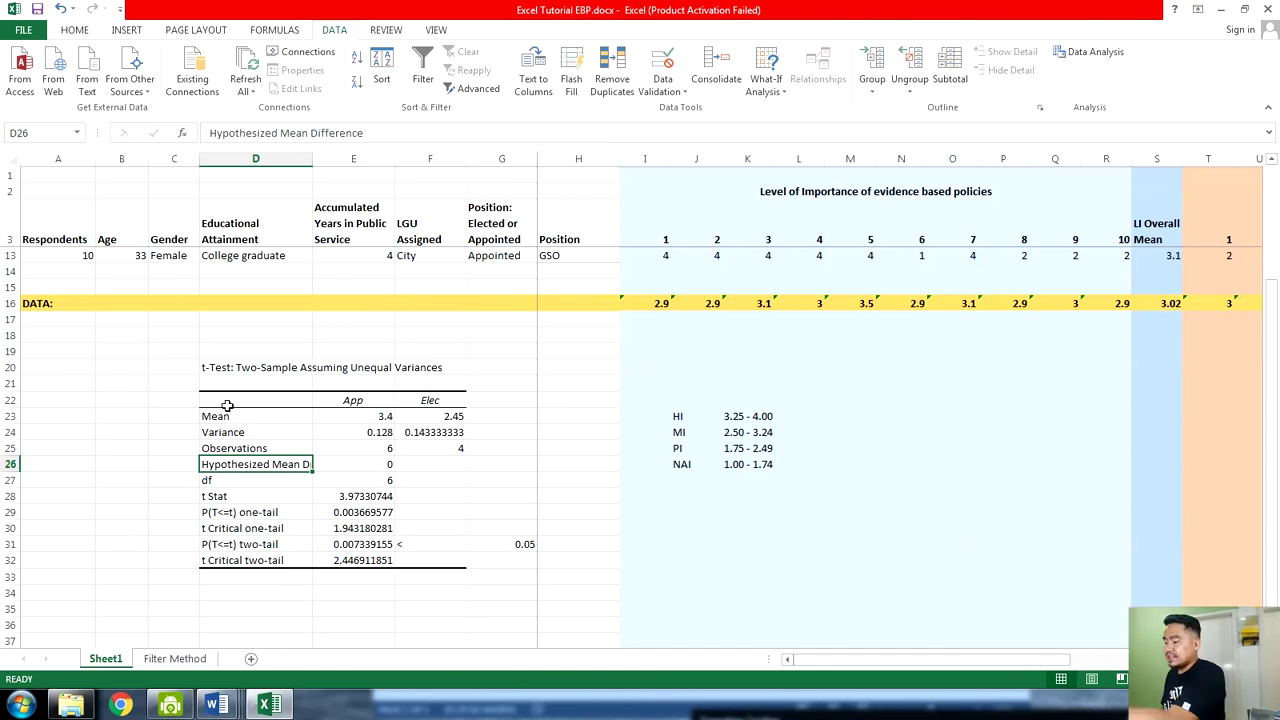
mouse_move(214, 706)
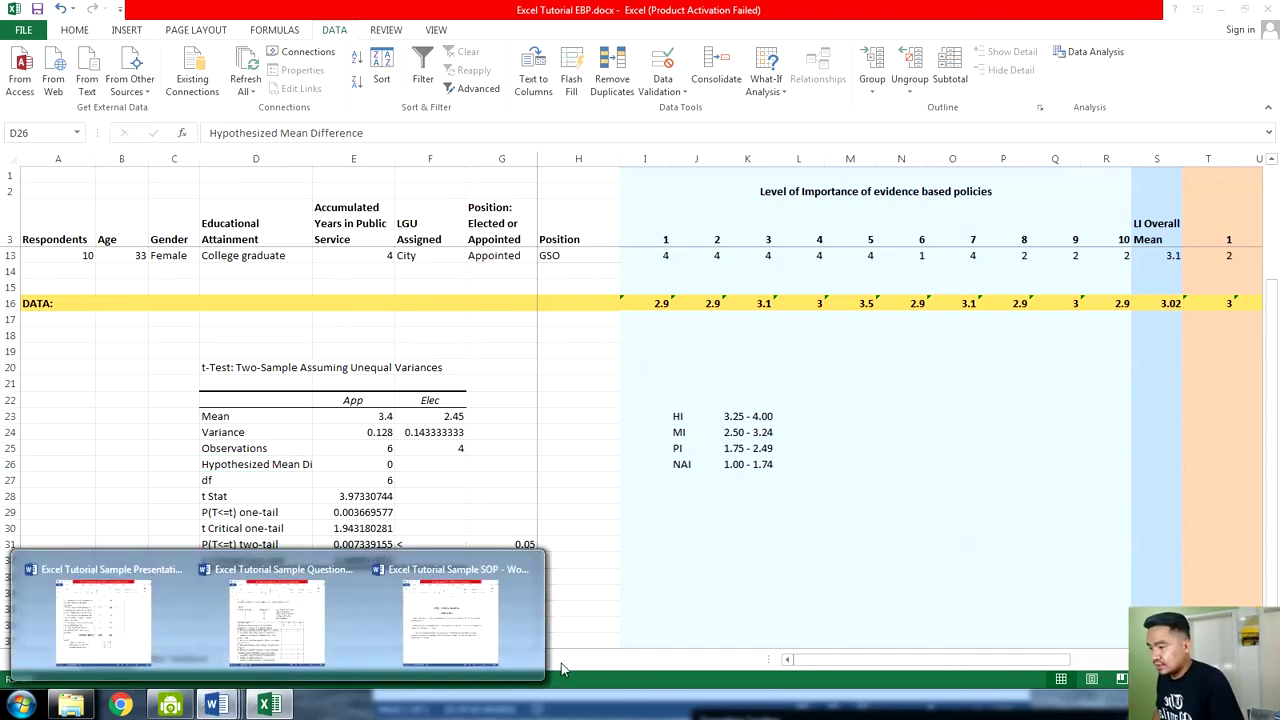
click(457, 615)
click(519, 495)
key(alt+Tab)
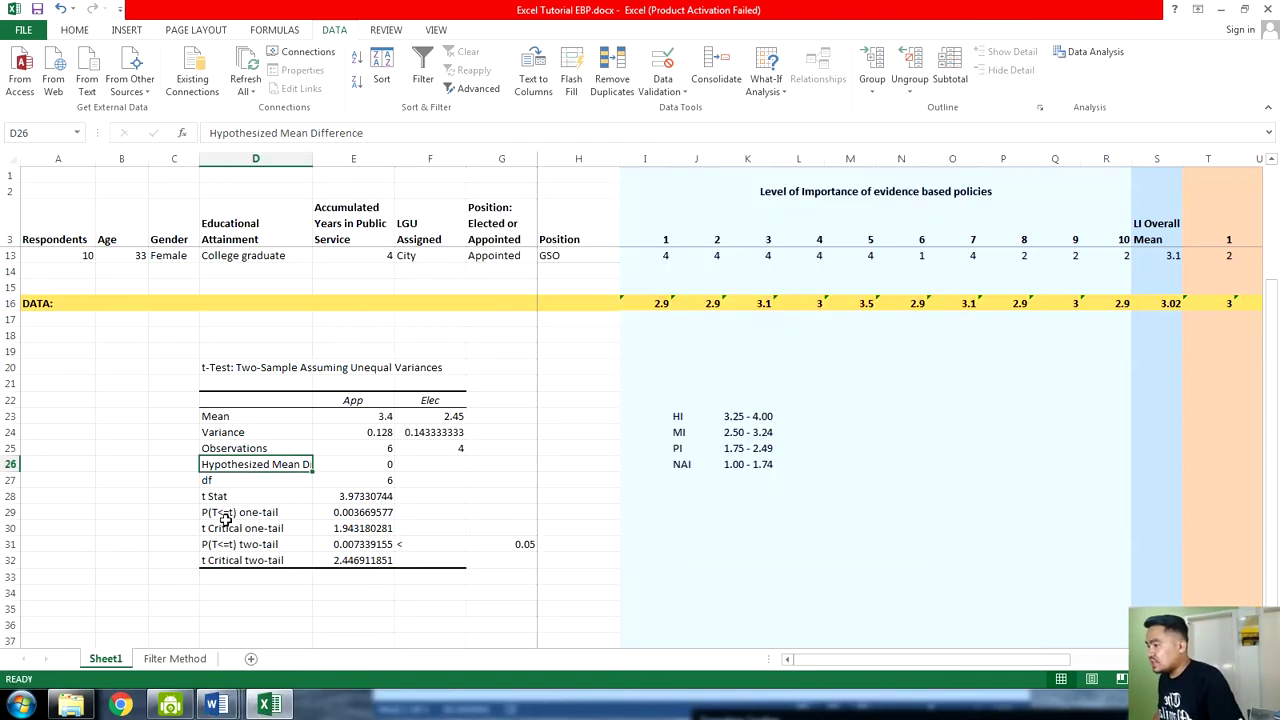
Clear the P(T<=t) one-tail and t Critical one-tail rows from the t-Test table
drag(207, 368, 430, 558)
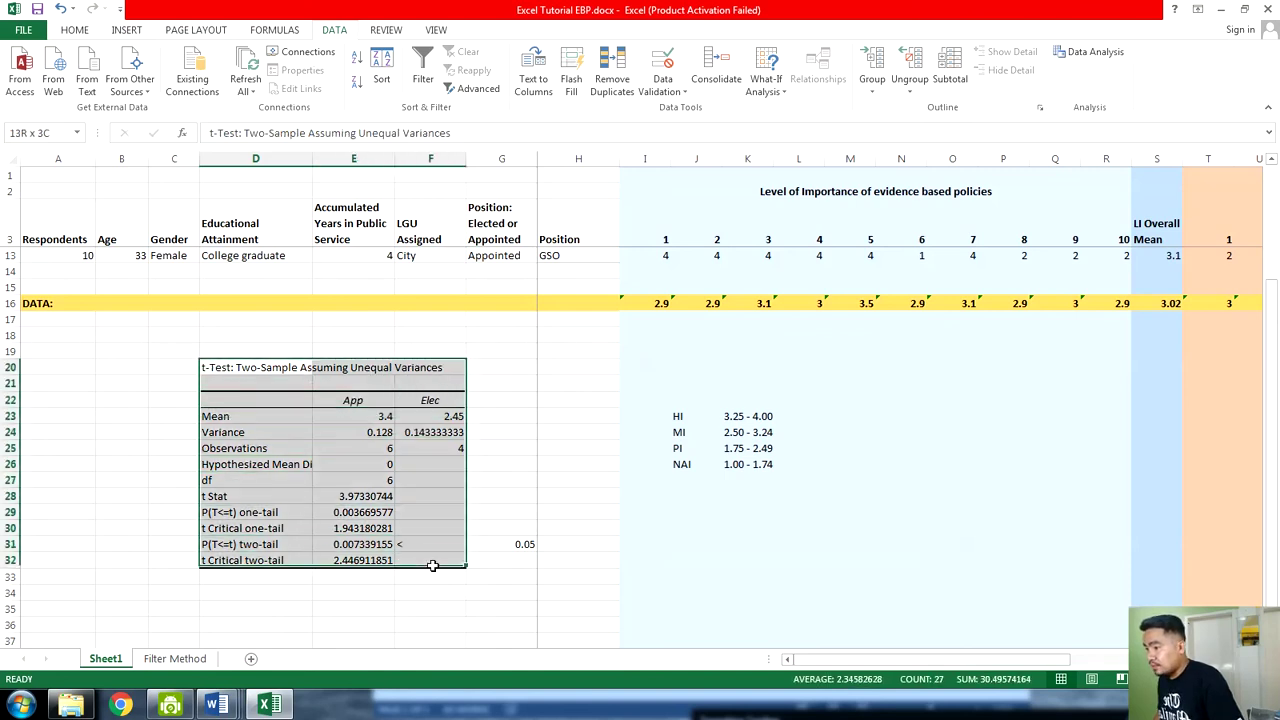
double_click(362, 402)
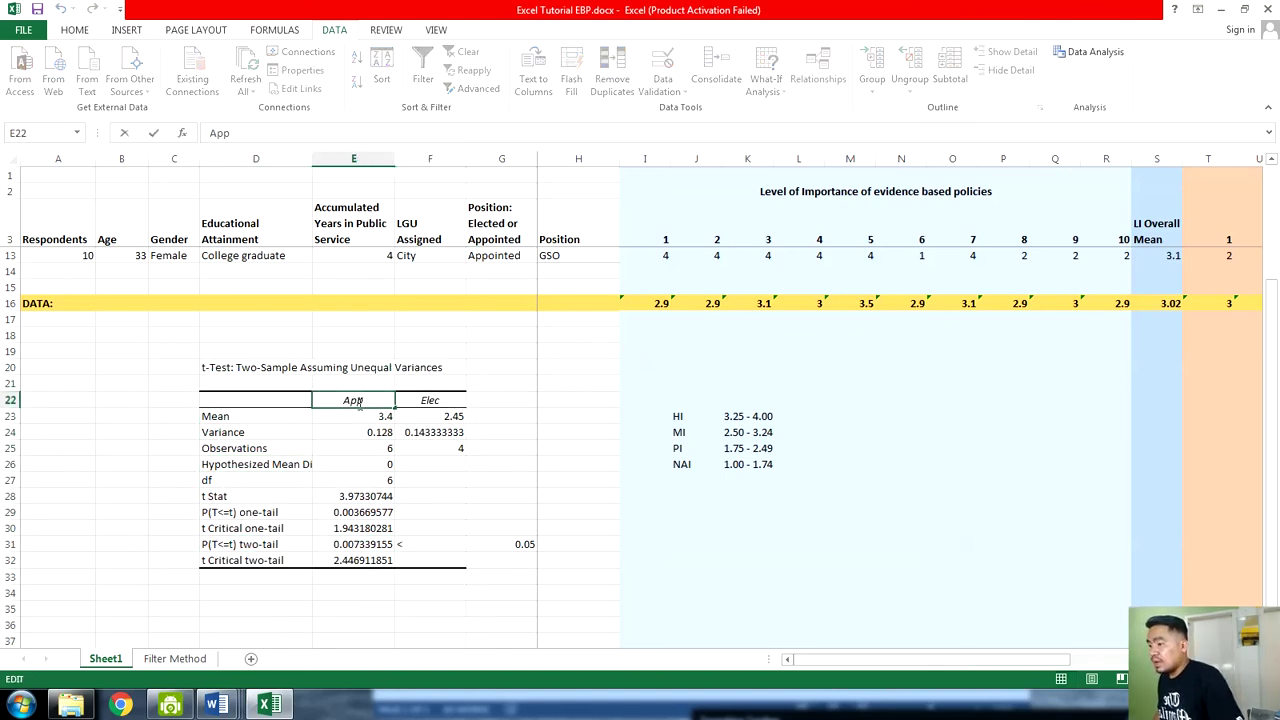
click(438, 400)
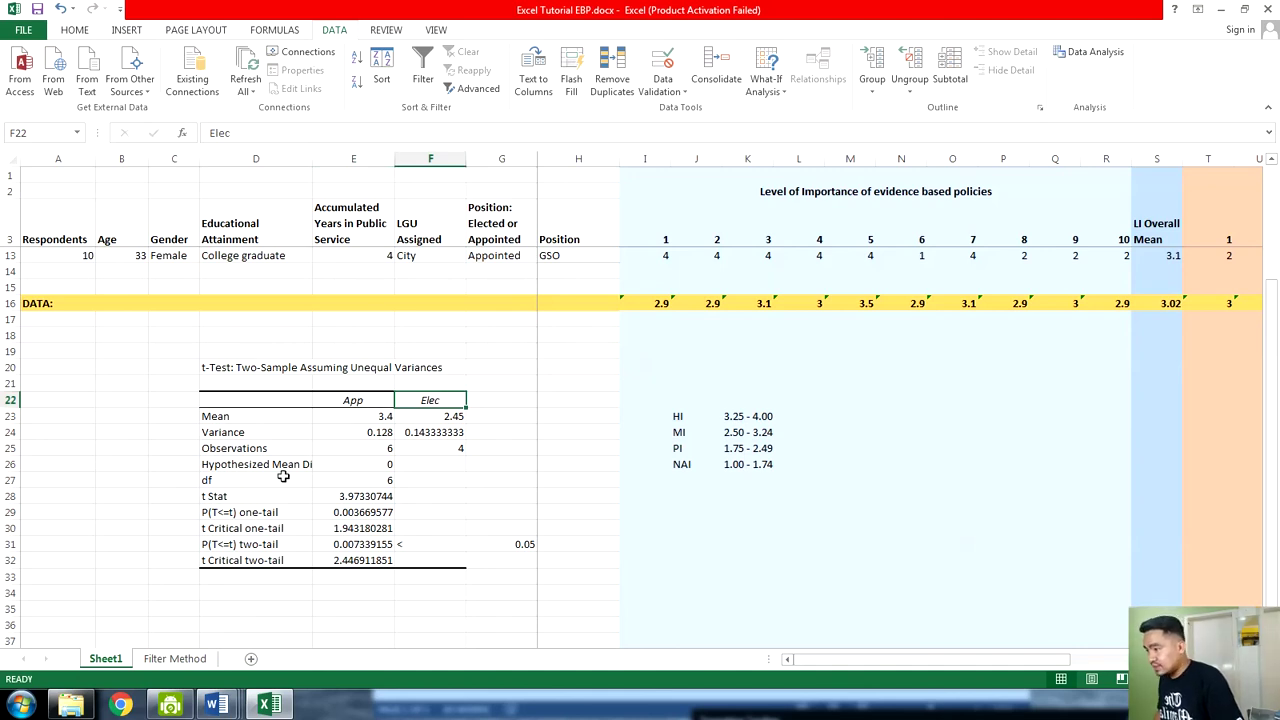
click(212, 512)
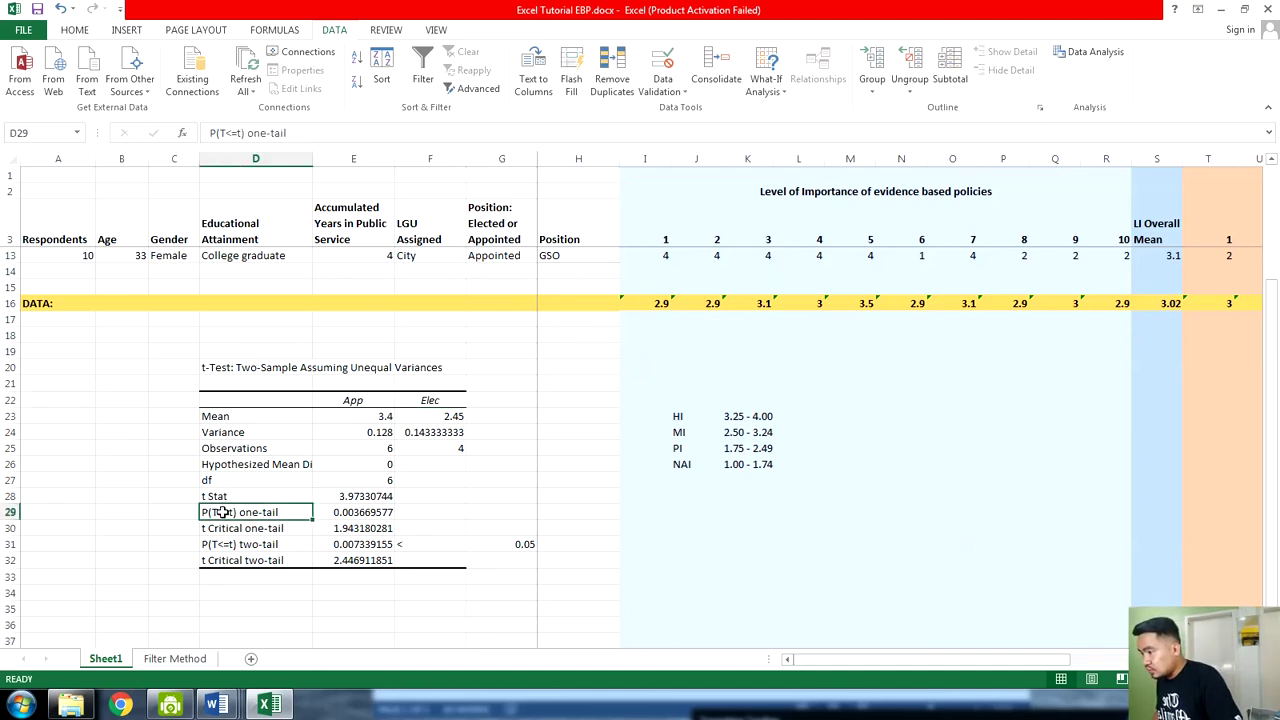
drag(222, 512, 350, 528)
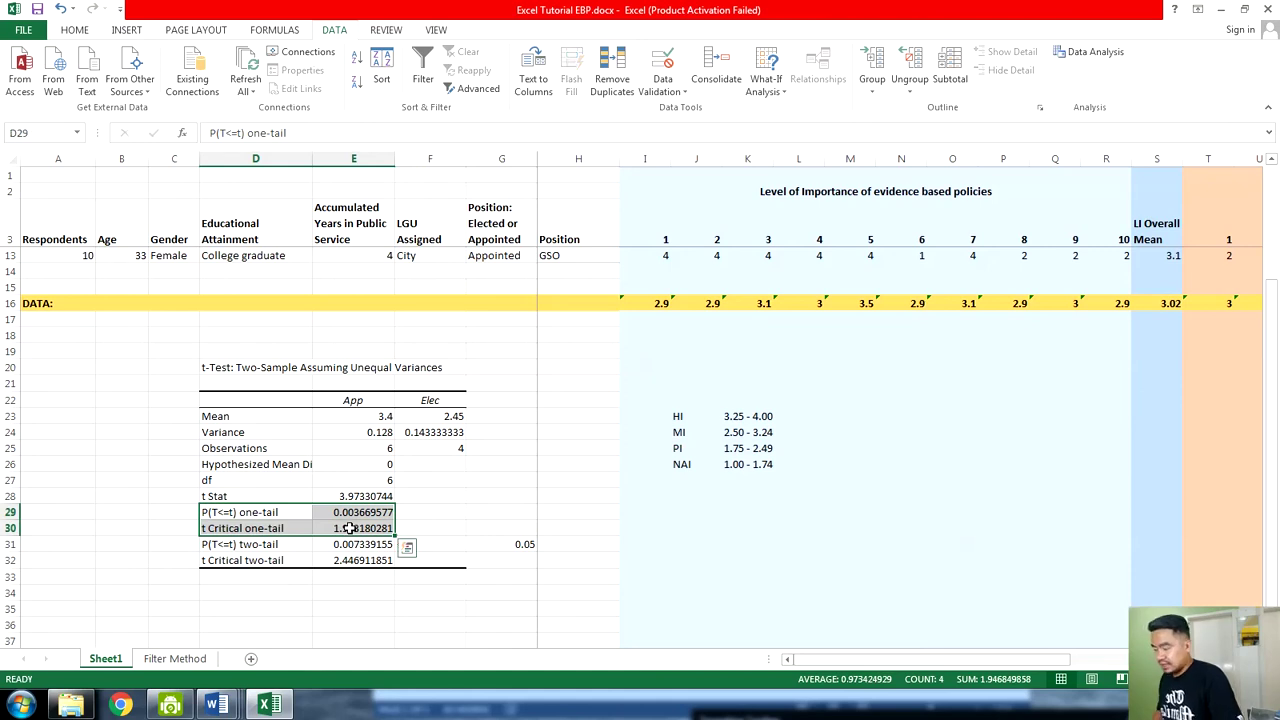
key(Delete)
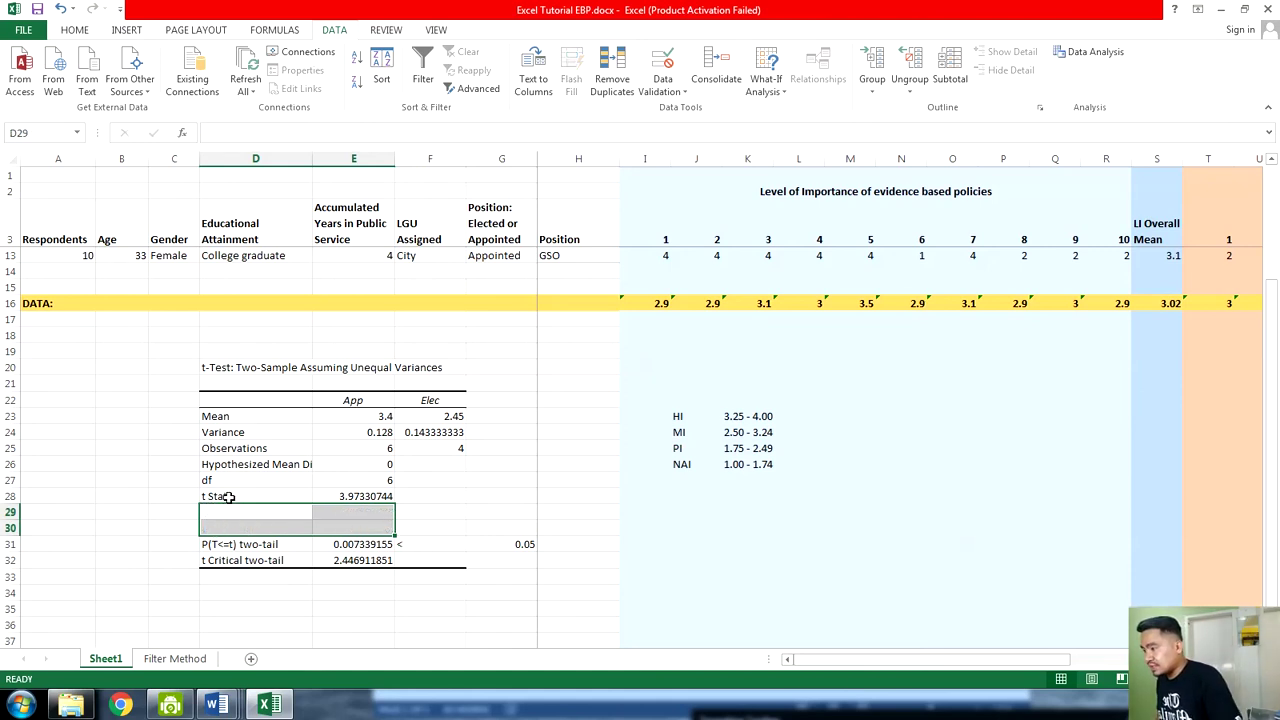
Inspect the two-tail P value and its neighbouring cell, then select the empty cell below
click(228, 548)
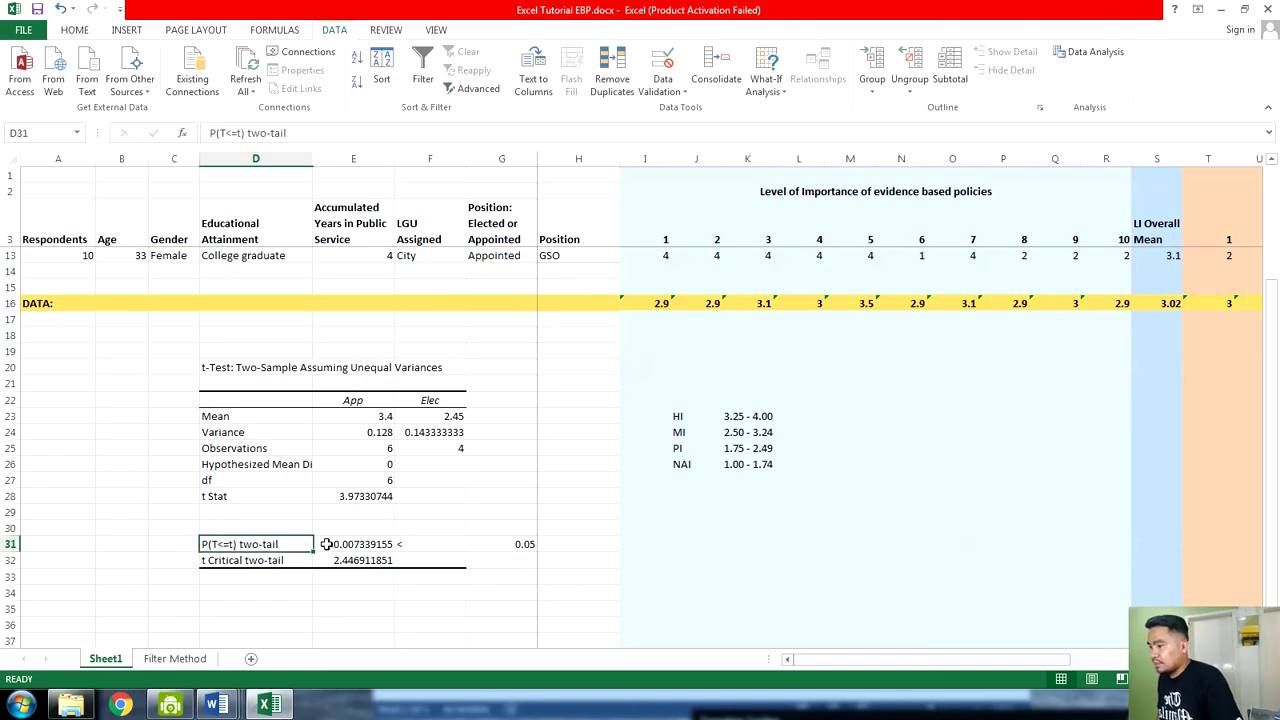
click(326, 544)
double_click(330, 545)
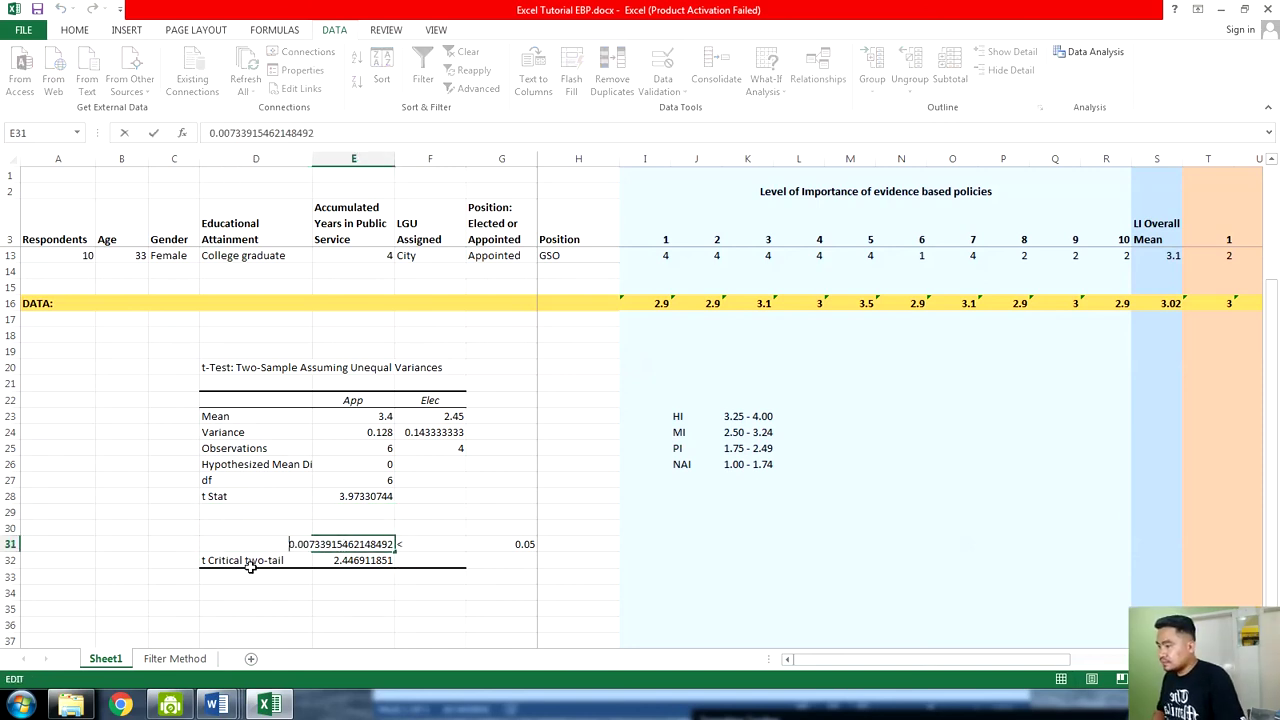
key(Escape)
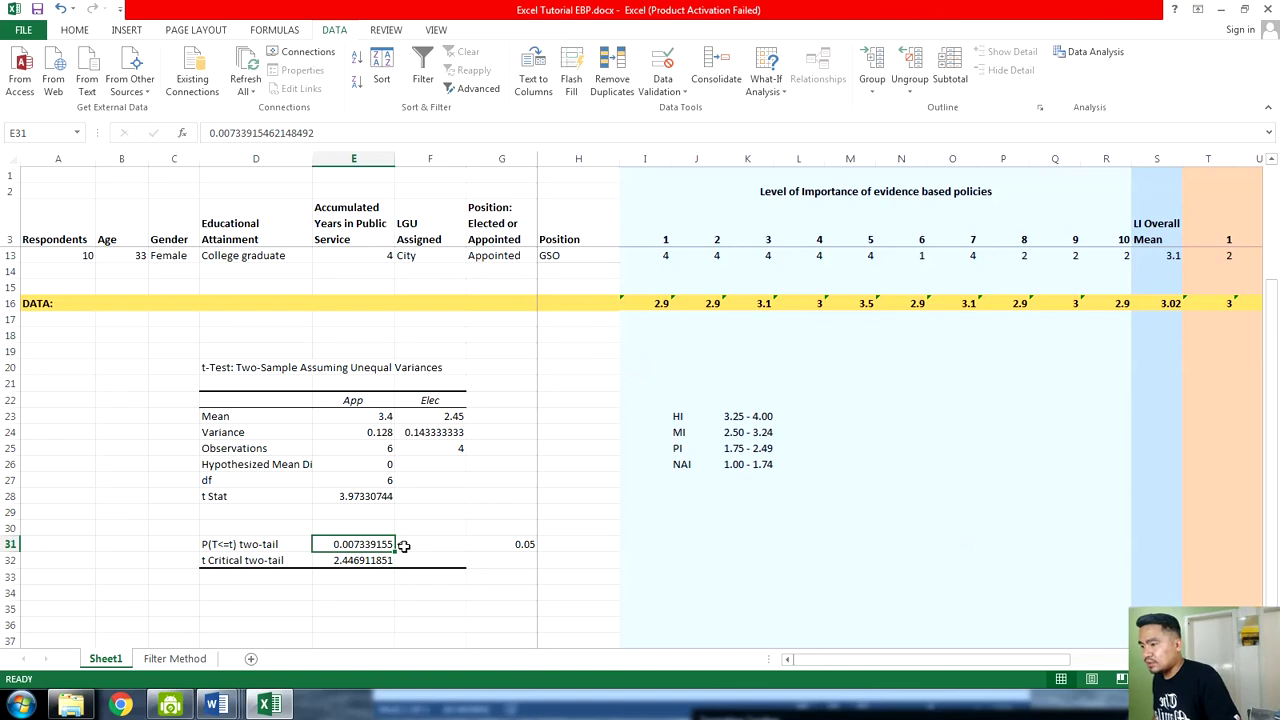
click(403, 545)
double_click(403, 545)
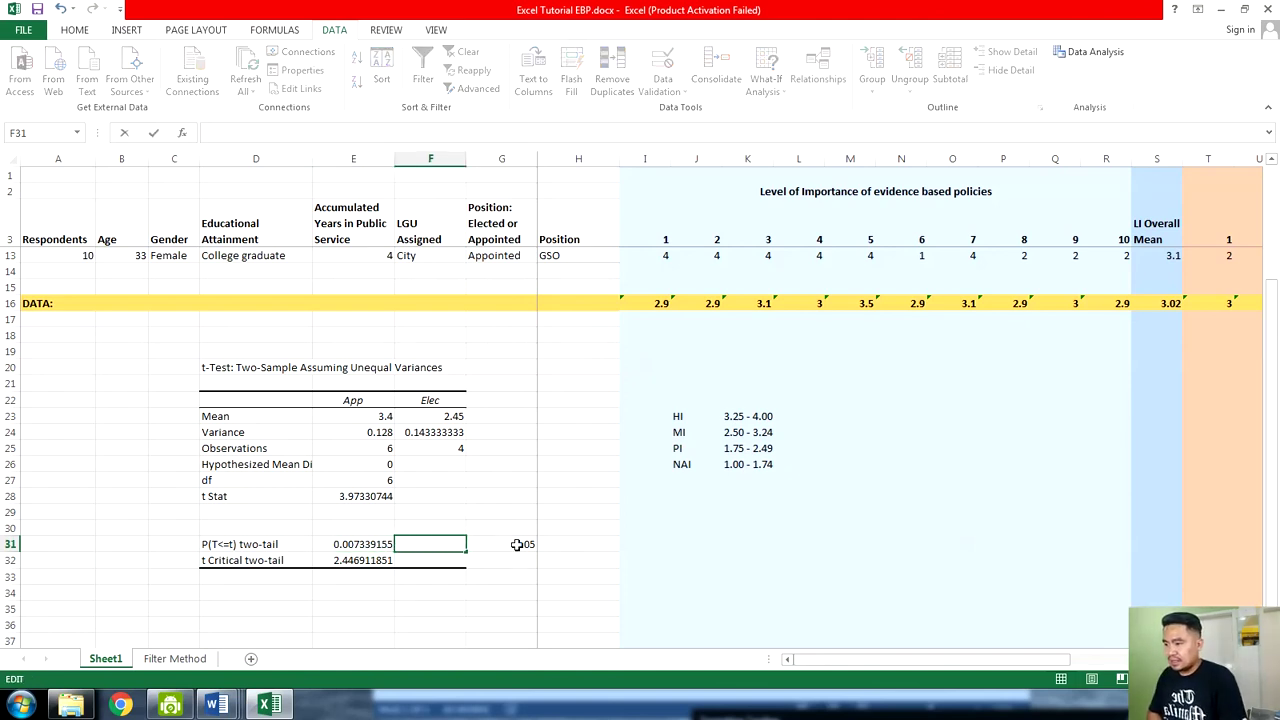
click(240, 575)
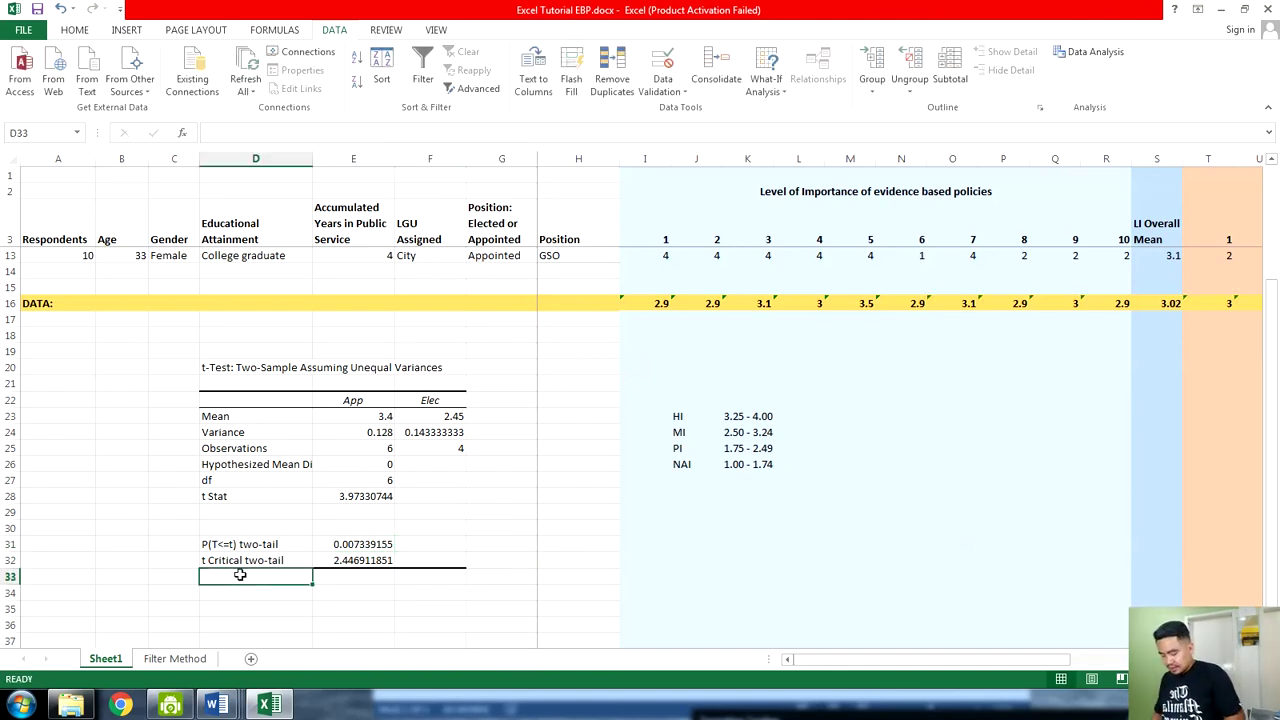
Enter the footnote '* significant at <0.05' below the t-test table
text(=)
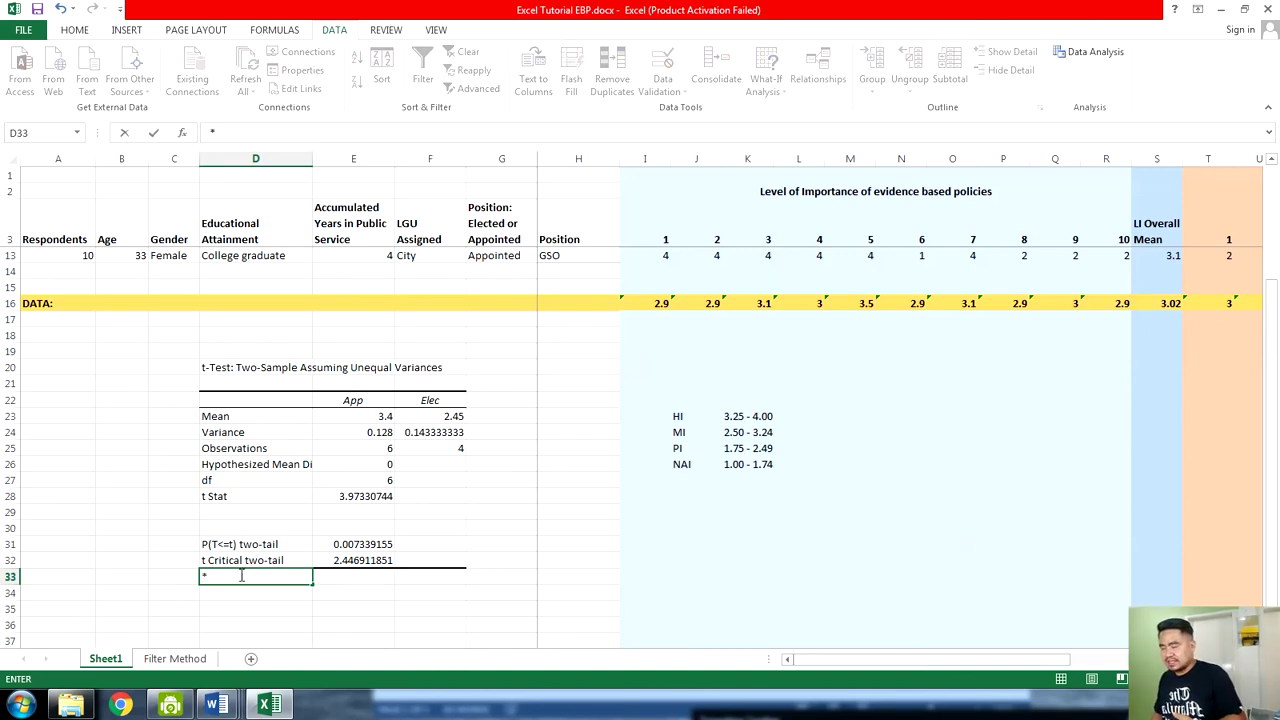
text( singi)
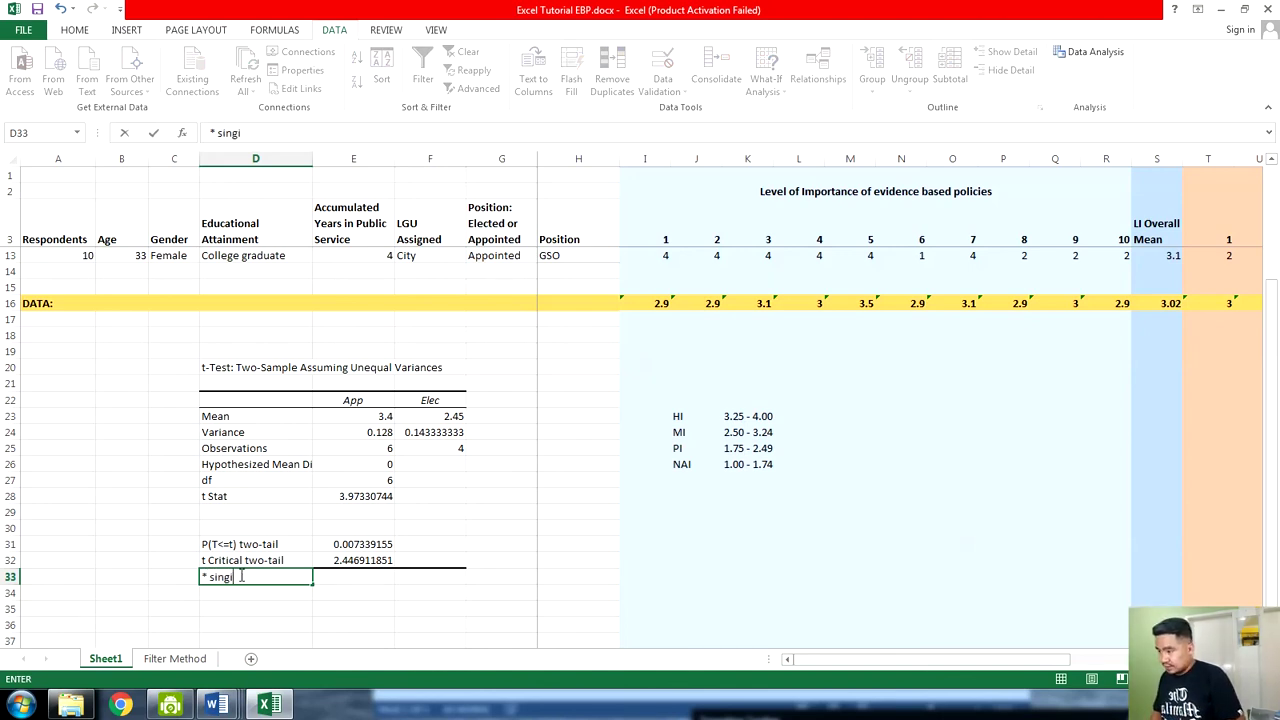
key(BackSpace)
key(BackSpace)
key(BackSpace)
text(gni)
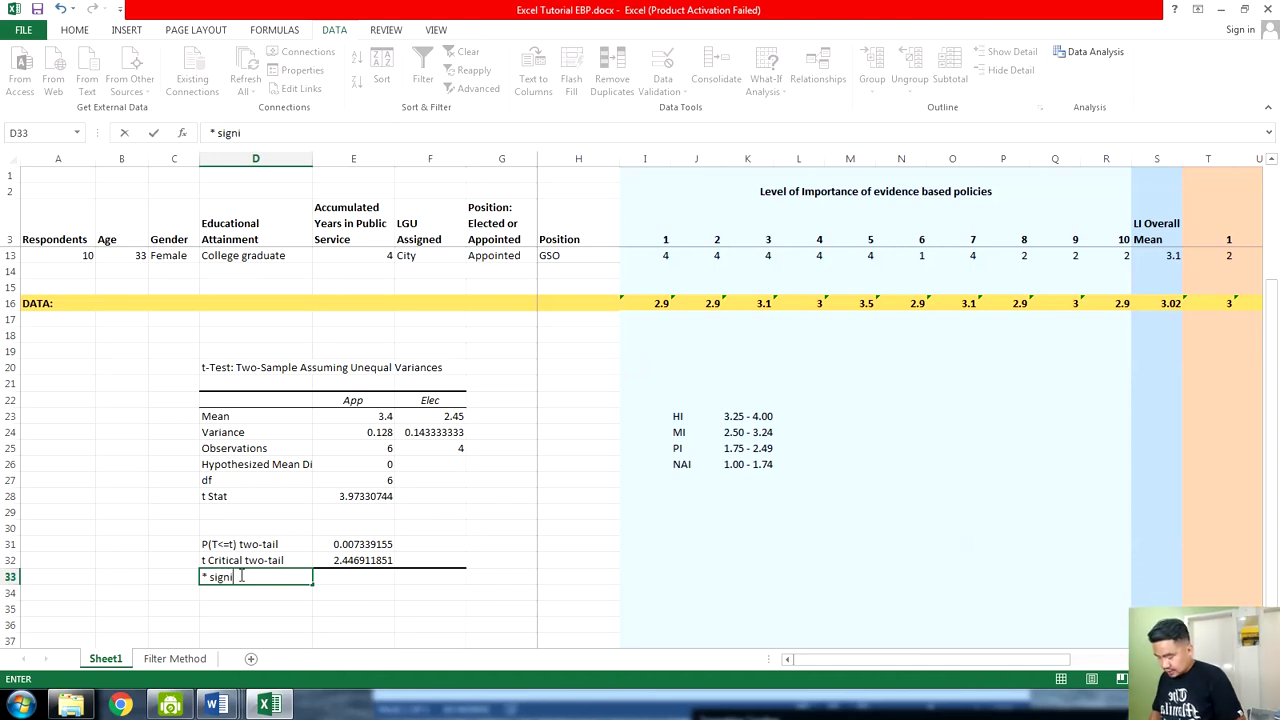
text(fica)
key(BackSpace)
key(BackSpace)
text(cant at)
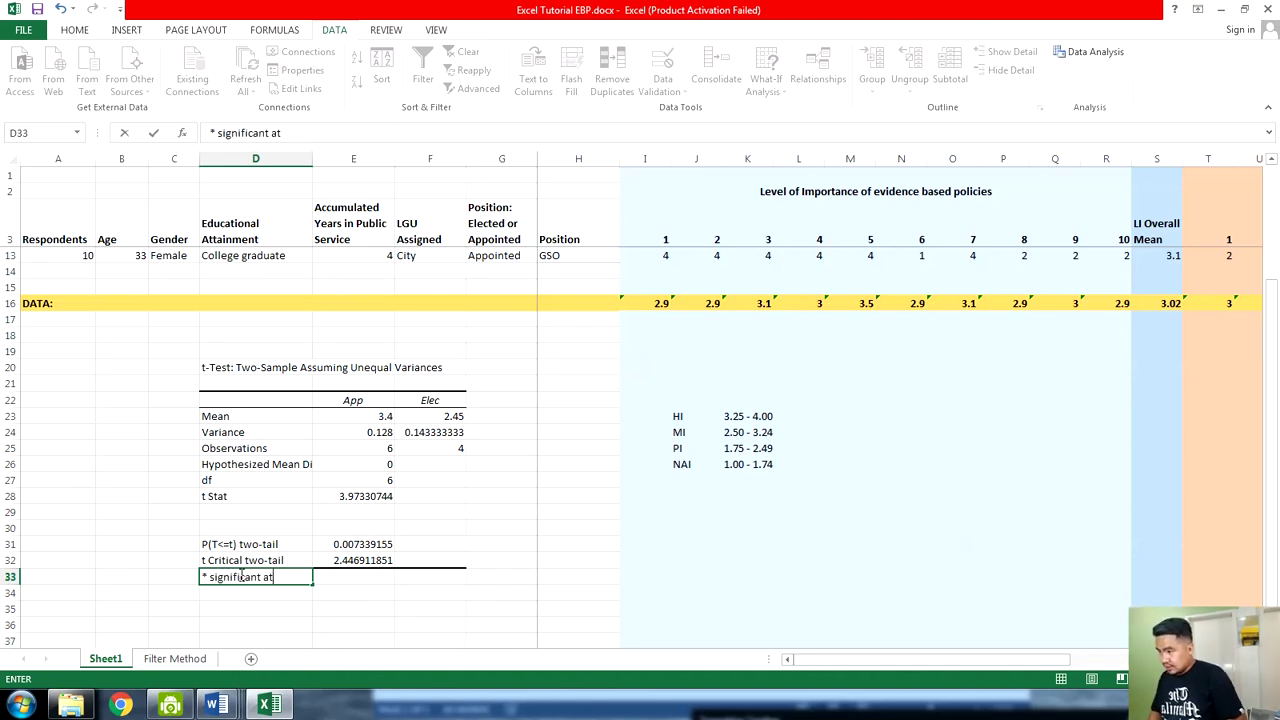
text( <0.05)
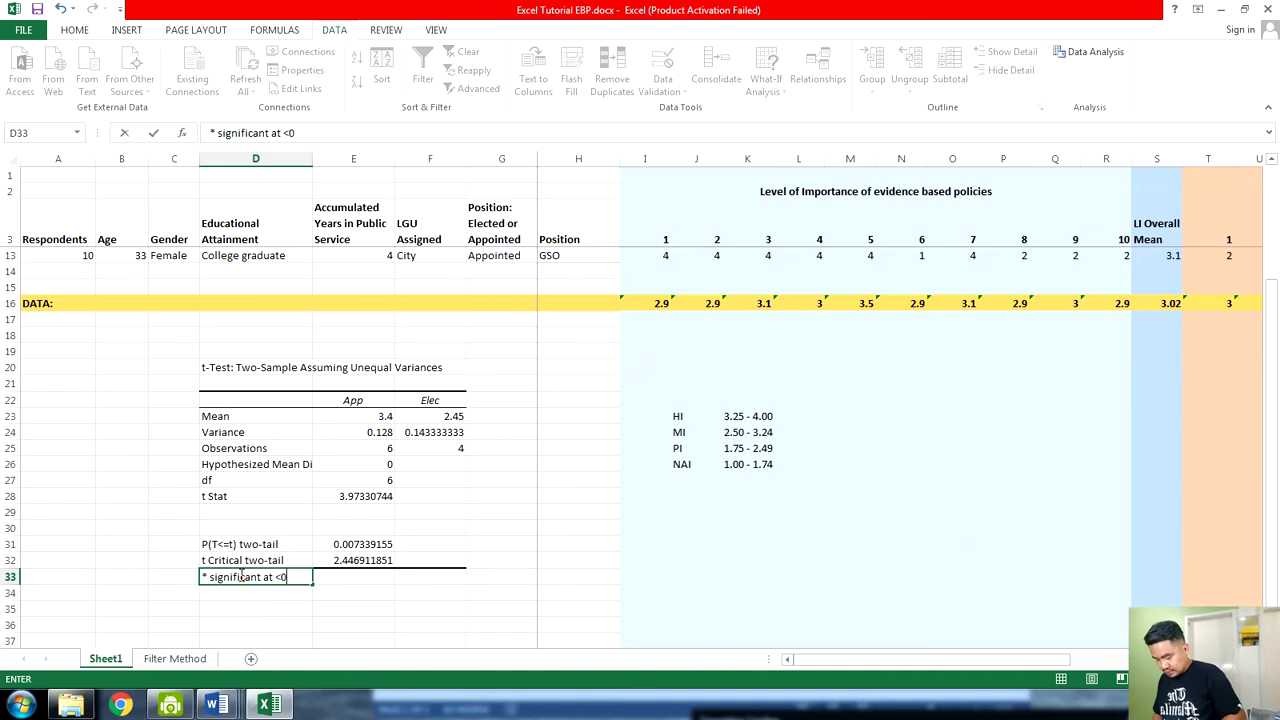
key(Return)
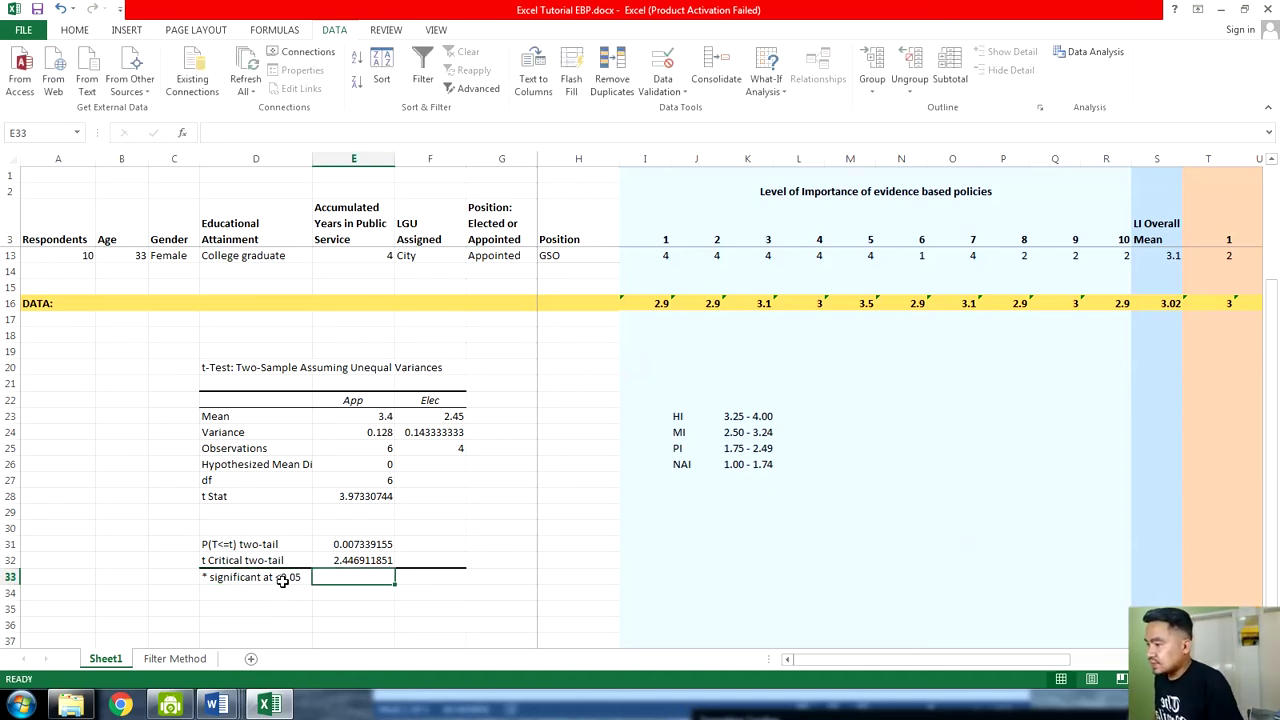
Edit the footnote to insert 'P value' after the asterisk
double_click(284, 580)
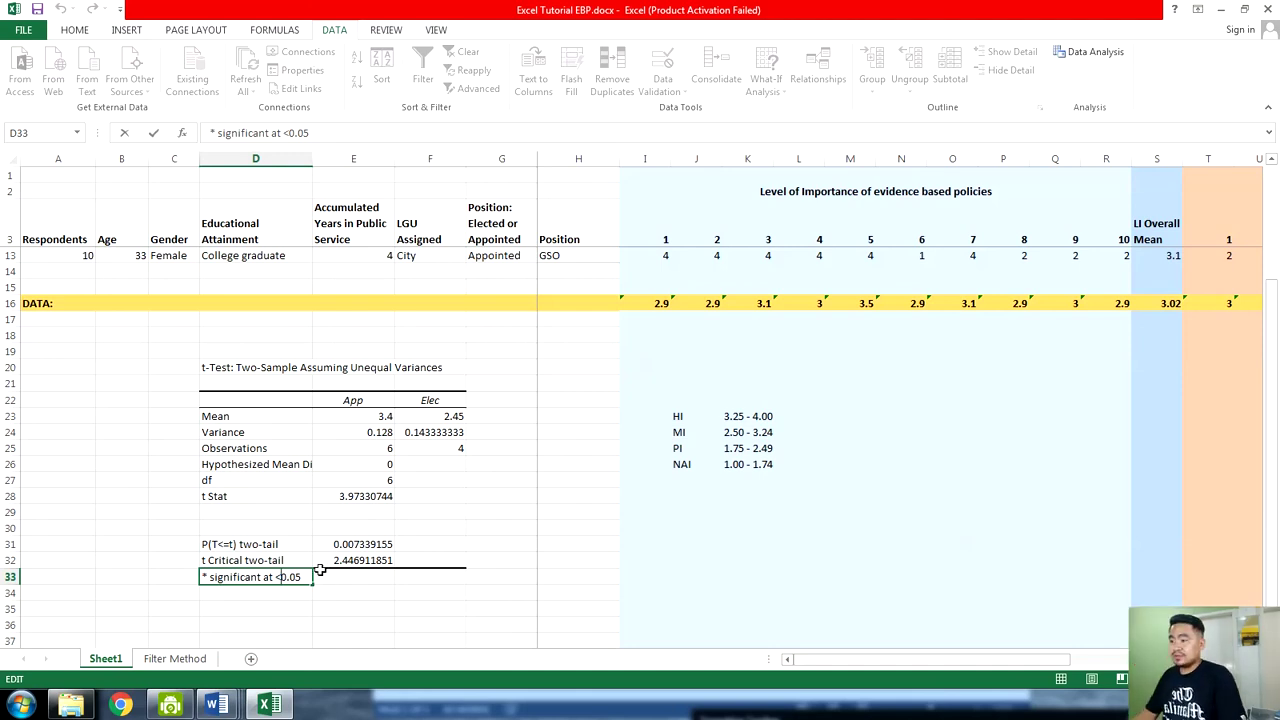
click(245, 577)
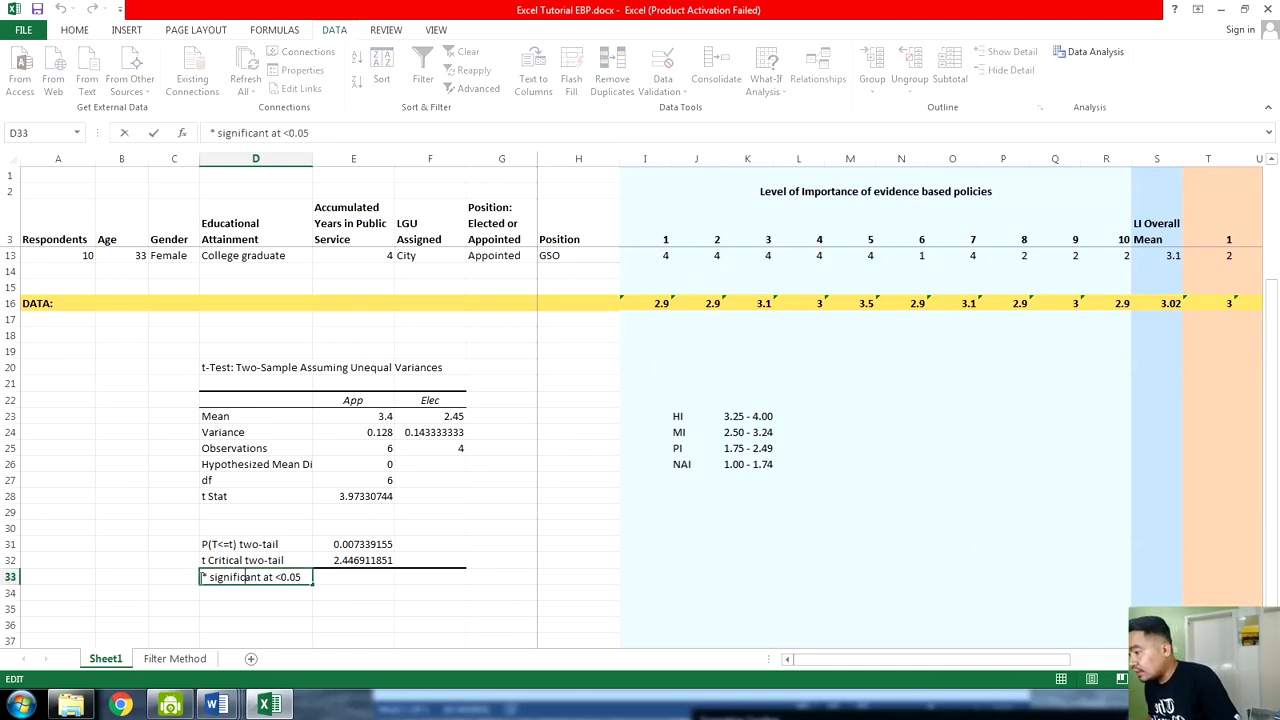
click(207, 577)
text(p)
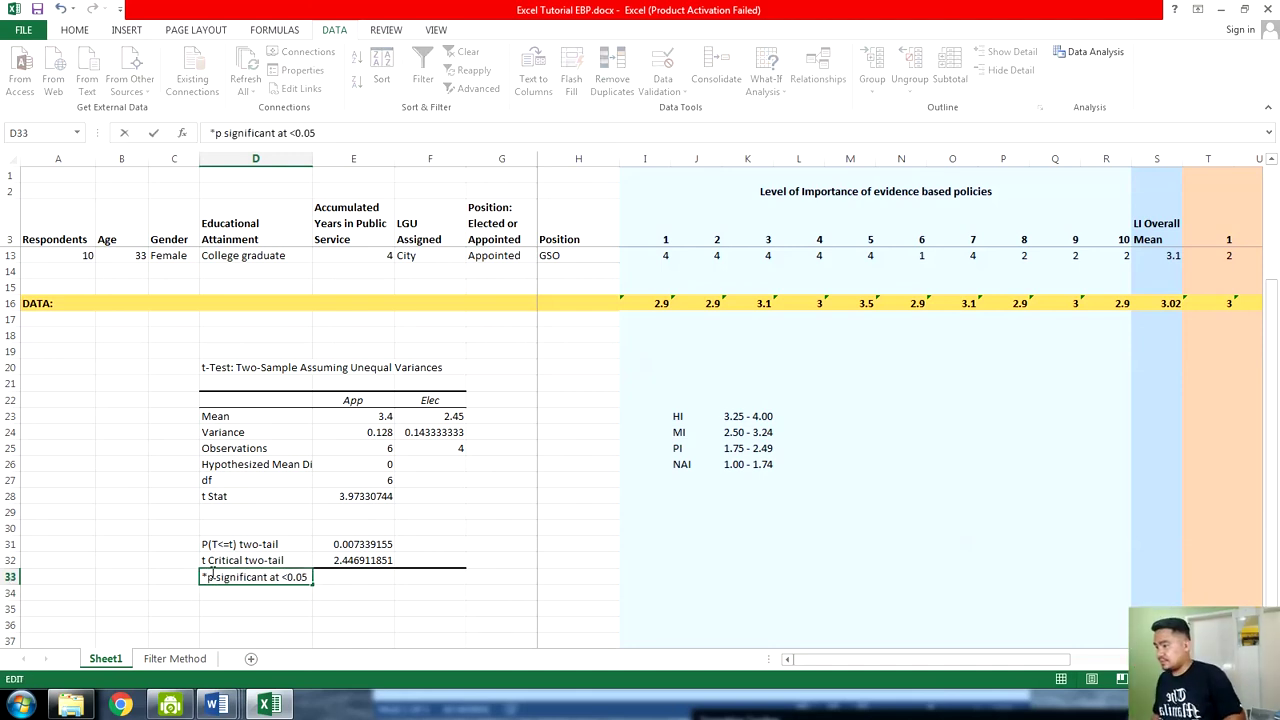
key(BackSpace)
text(P)
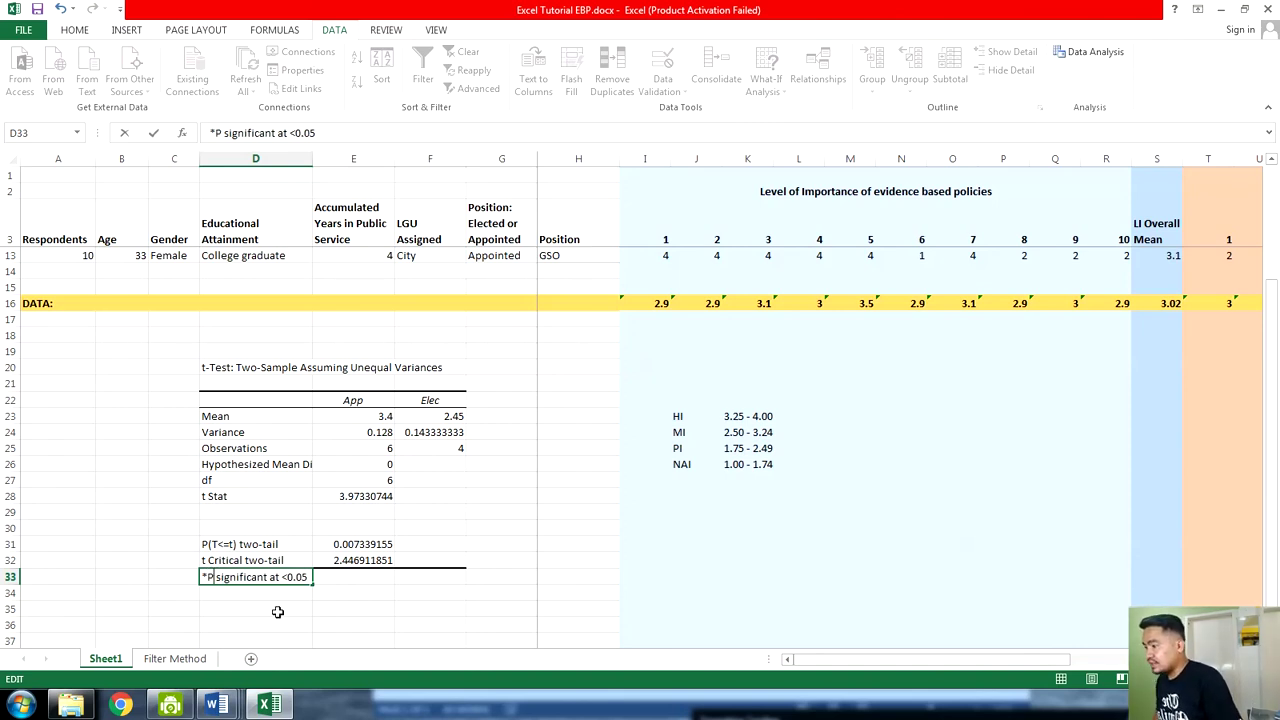
text(value)
key(Tab)
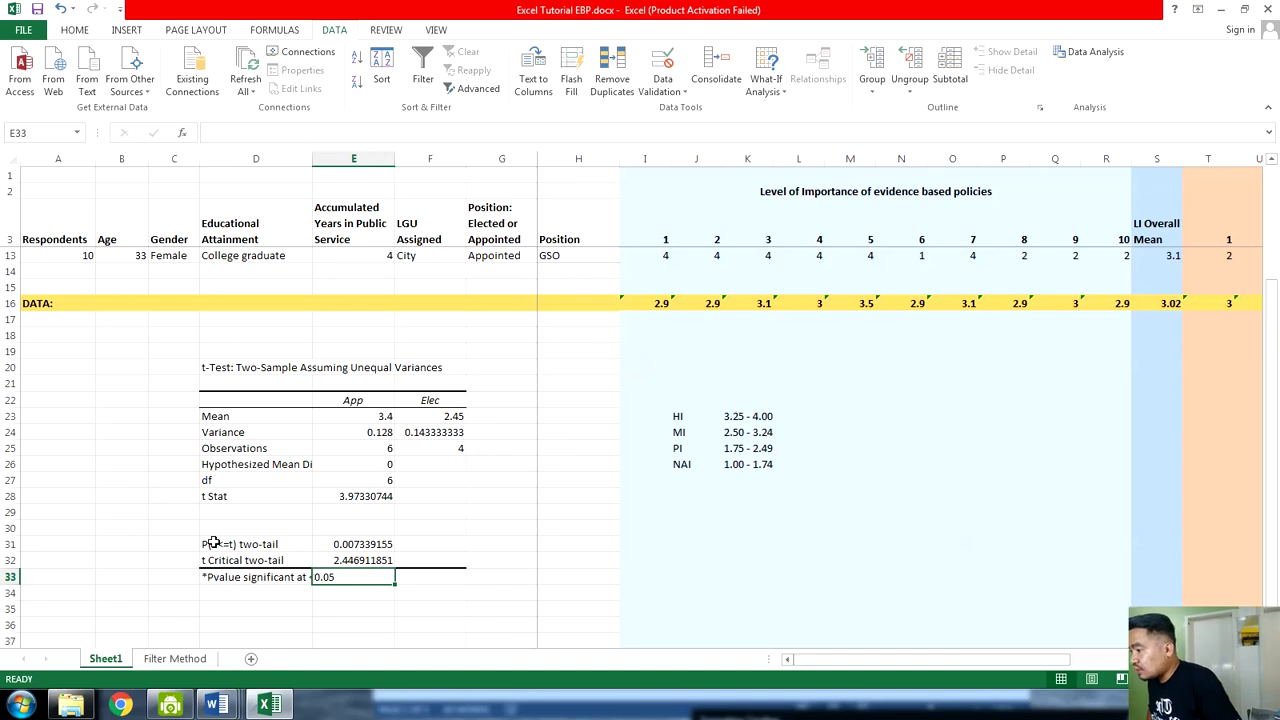
Recheck the emptied D29:E30 range and adjust the footnote to read '*P value significant at <0.05'
click(212, 545)
drag(220, 512, 347, 528)
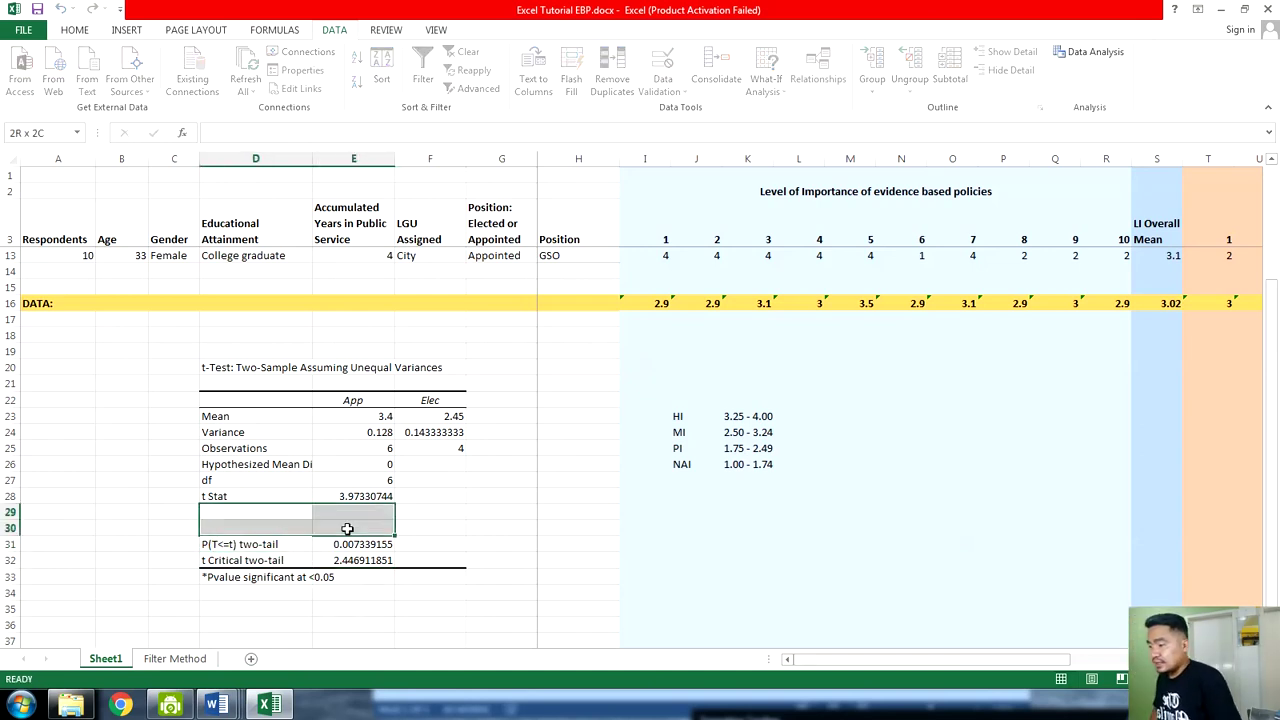
click(255, 578)
double_click(214, 577)
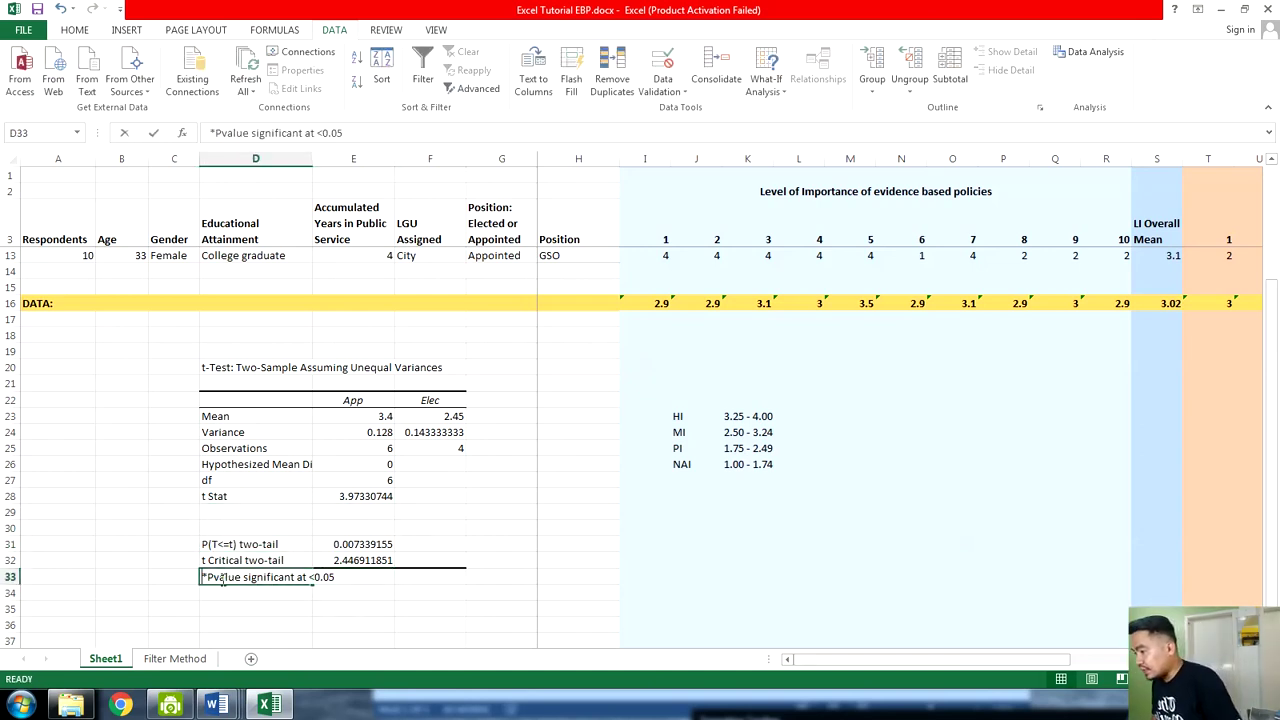
drag(329, 611, 339, 617)
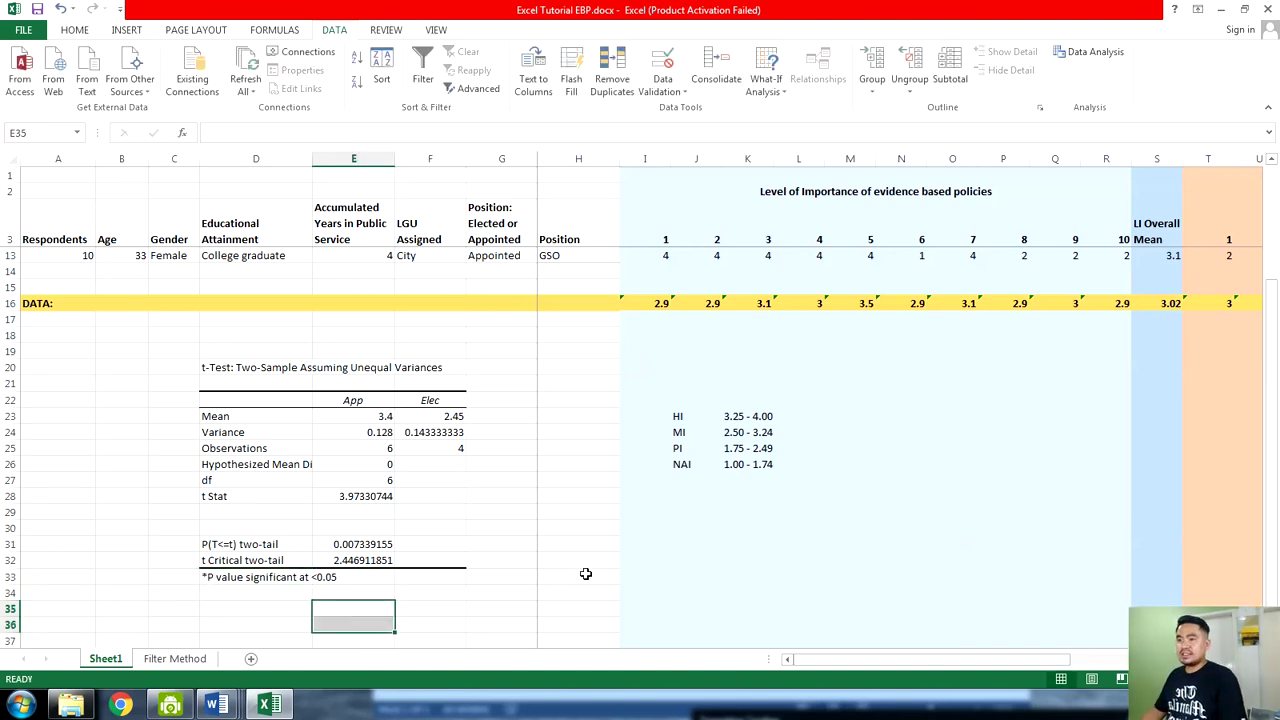
Dismiss the Windows color-scheme prompt and scroll back over the sheet
scroll(586, 571, up, 3)
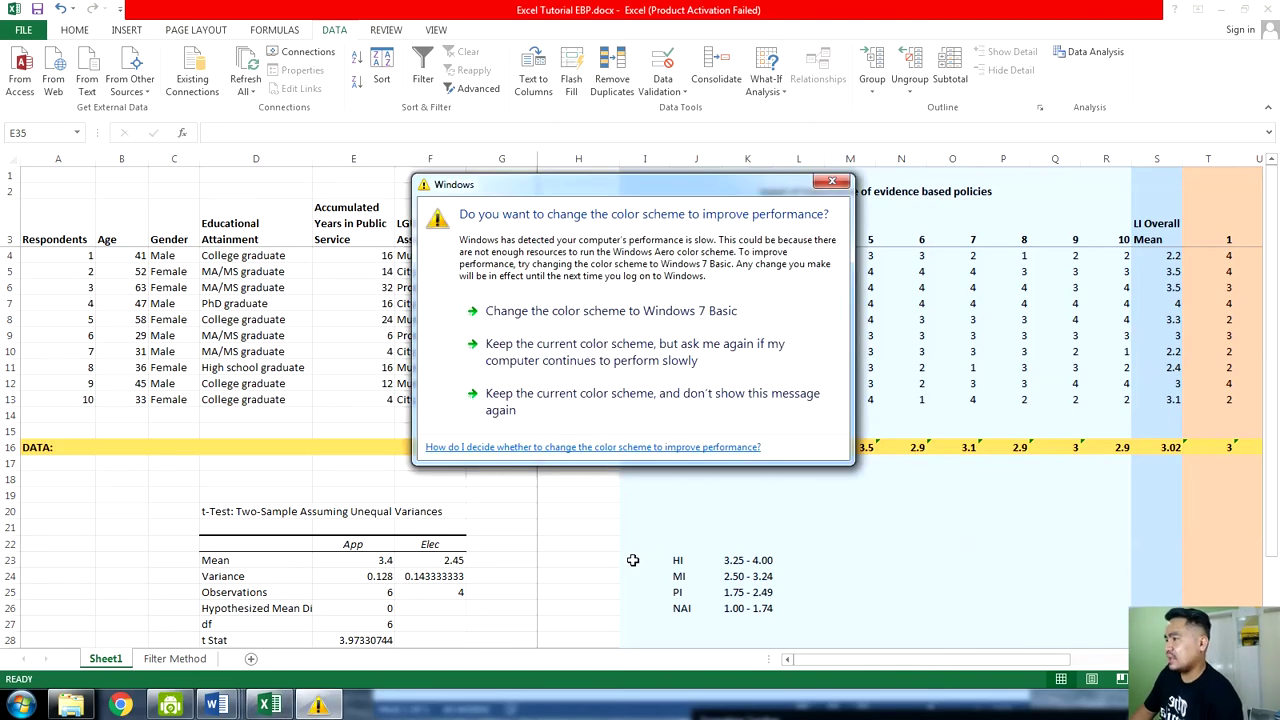
click(840, 182)
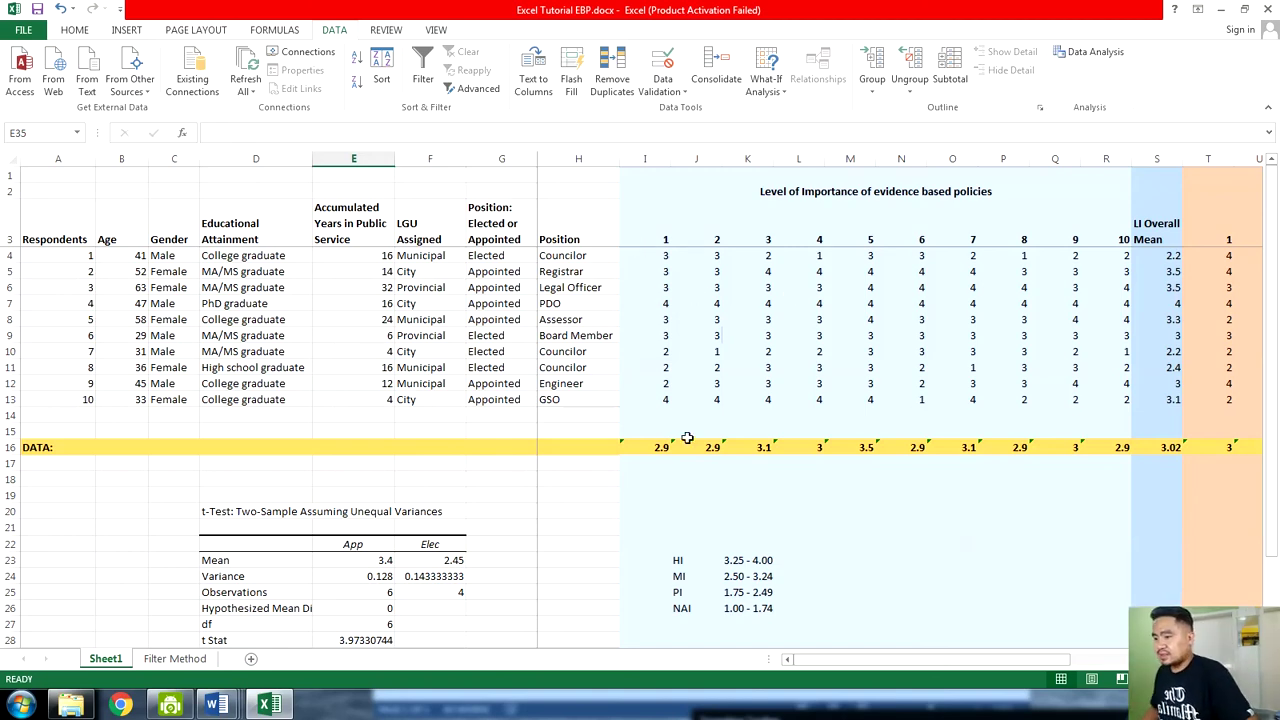
scroll(665, 448, down, 3)
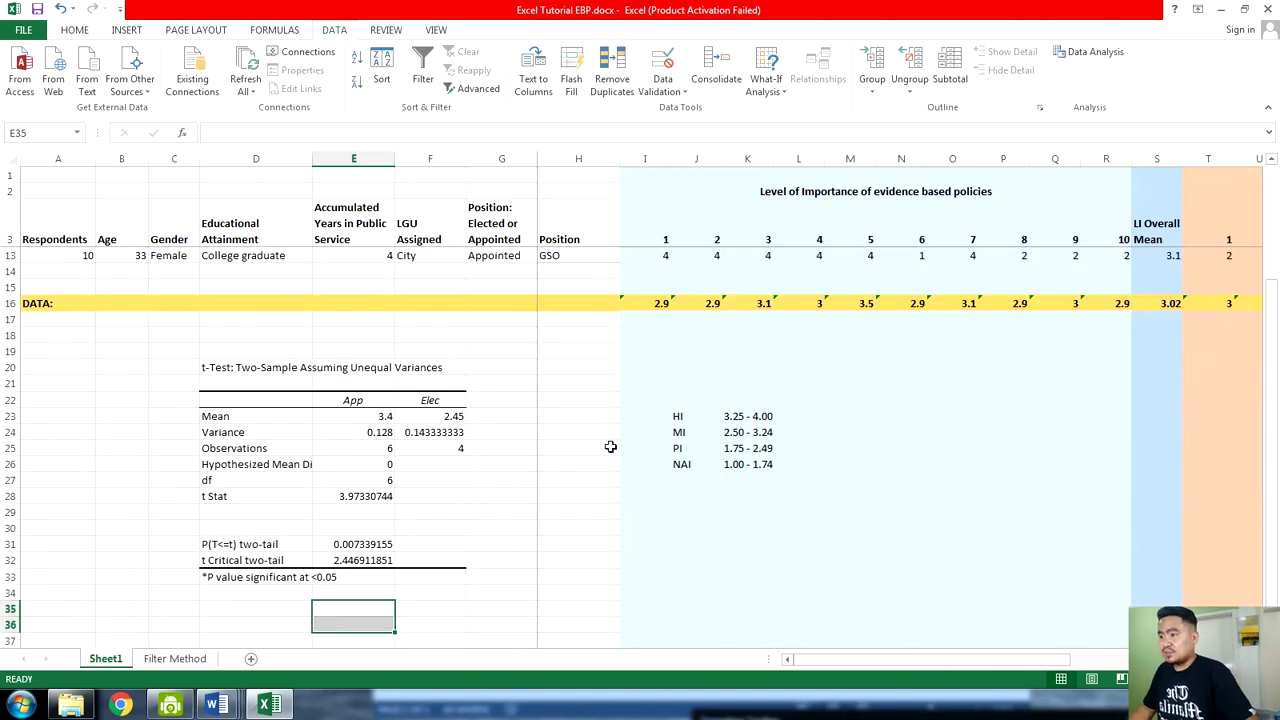
scroll(587, 430, up, 3)
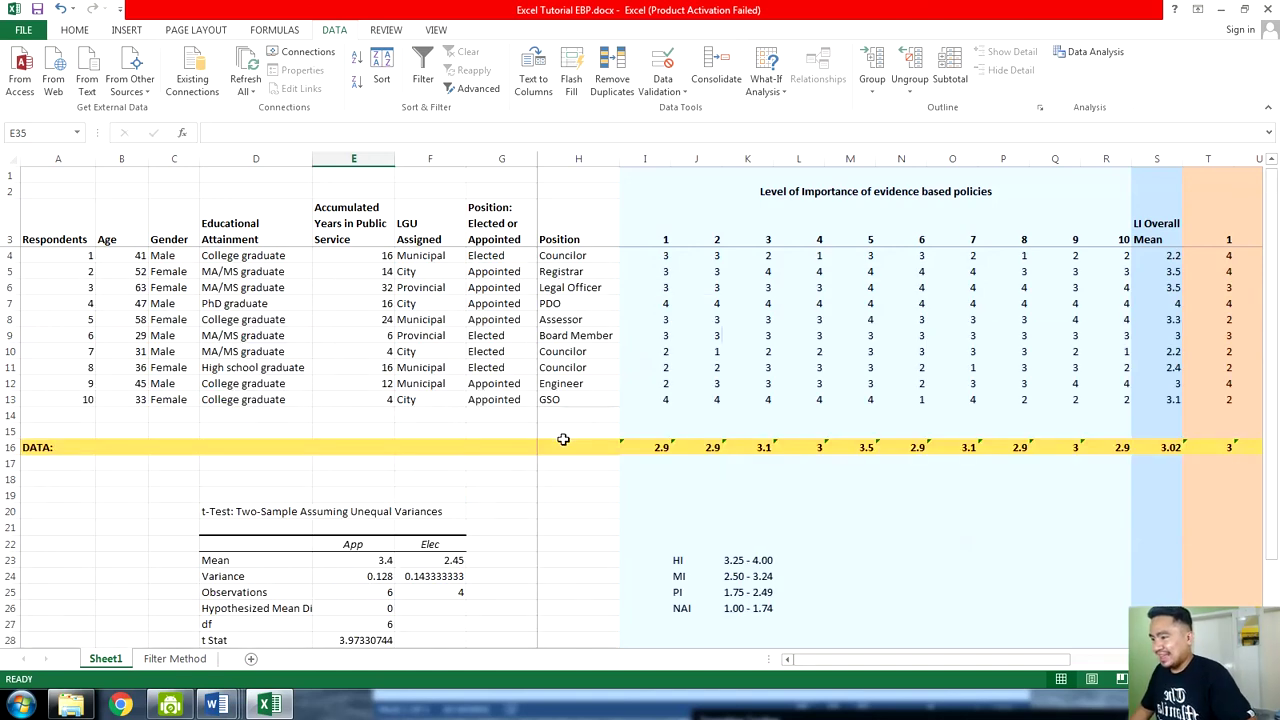
click(470, 508)
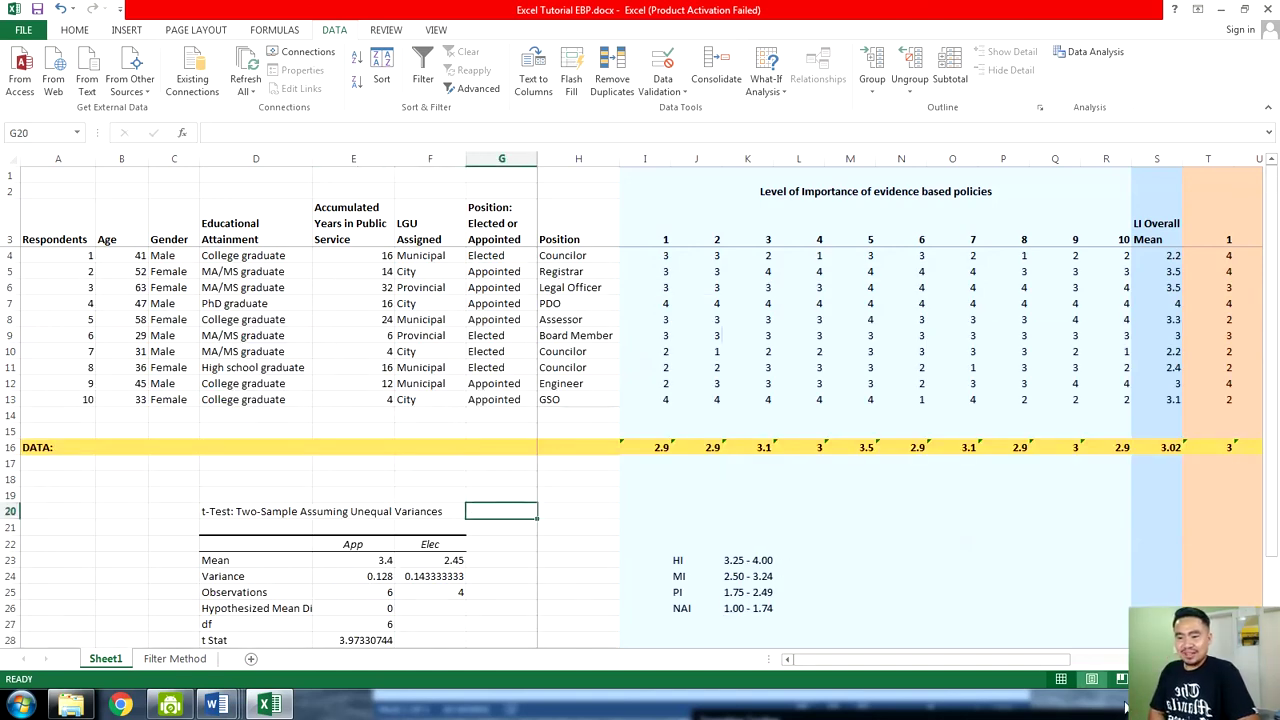
Minimize the Excel window and bring up the screen recorder's toolbar
click(1160, 705)
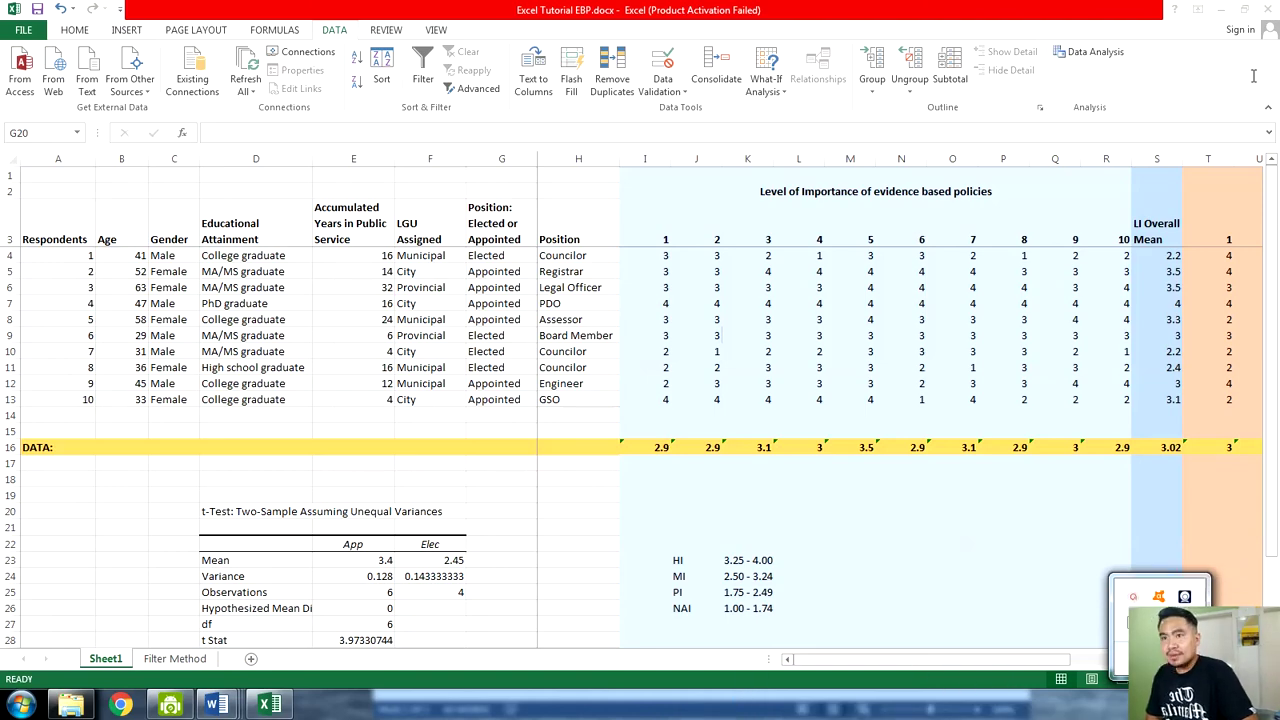
click(269, 705)
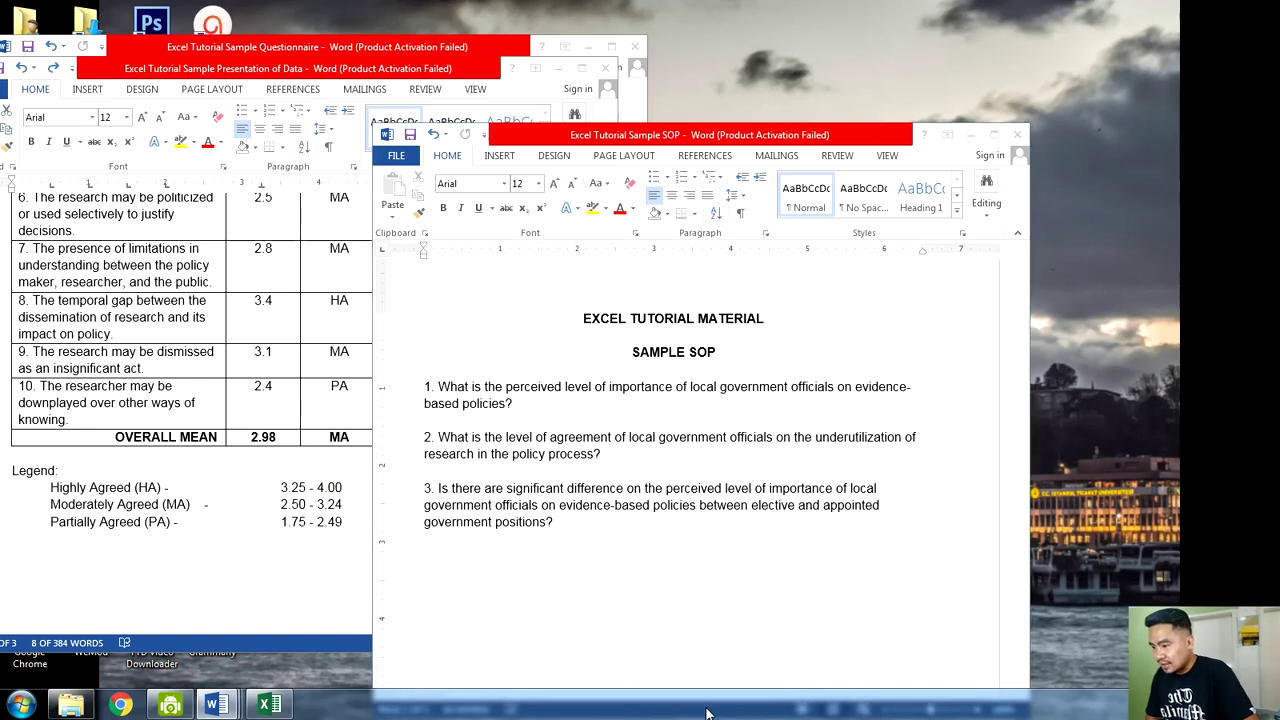
click(1160, 705)
click(1135, 597)
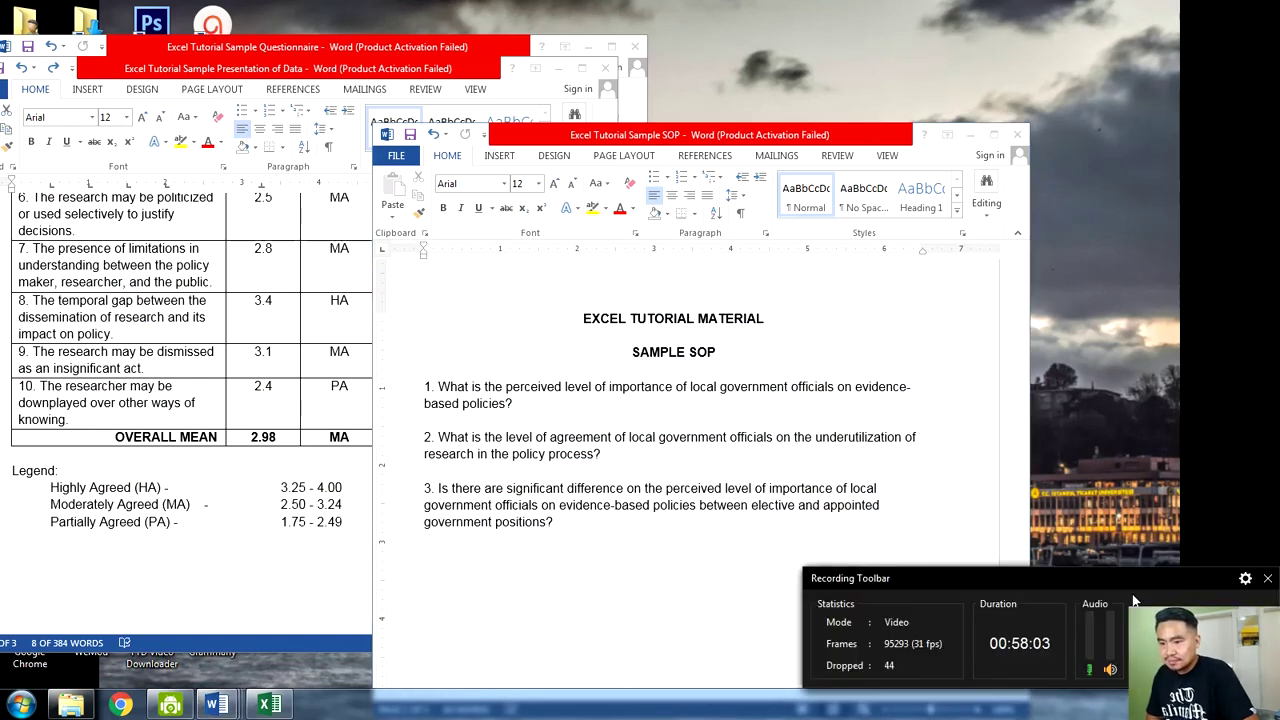